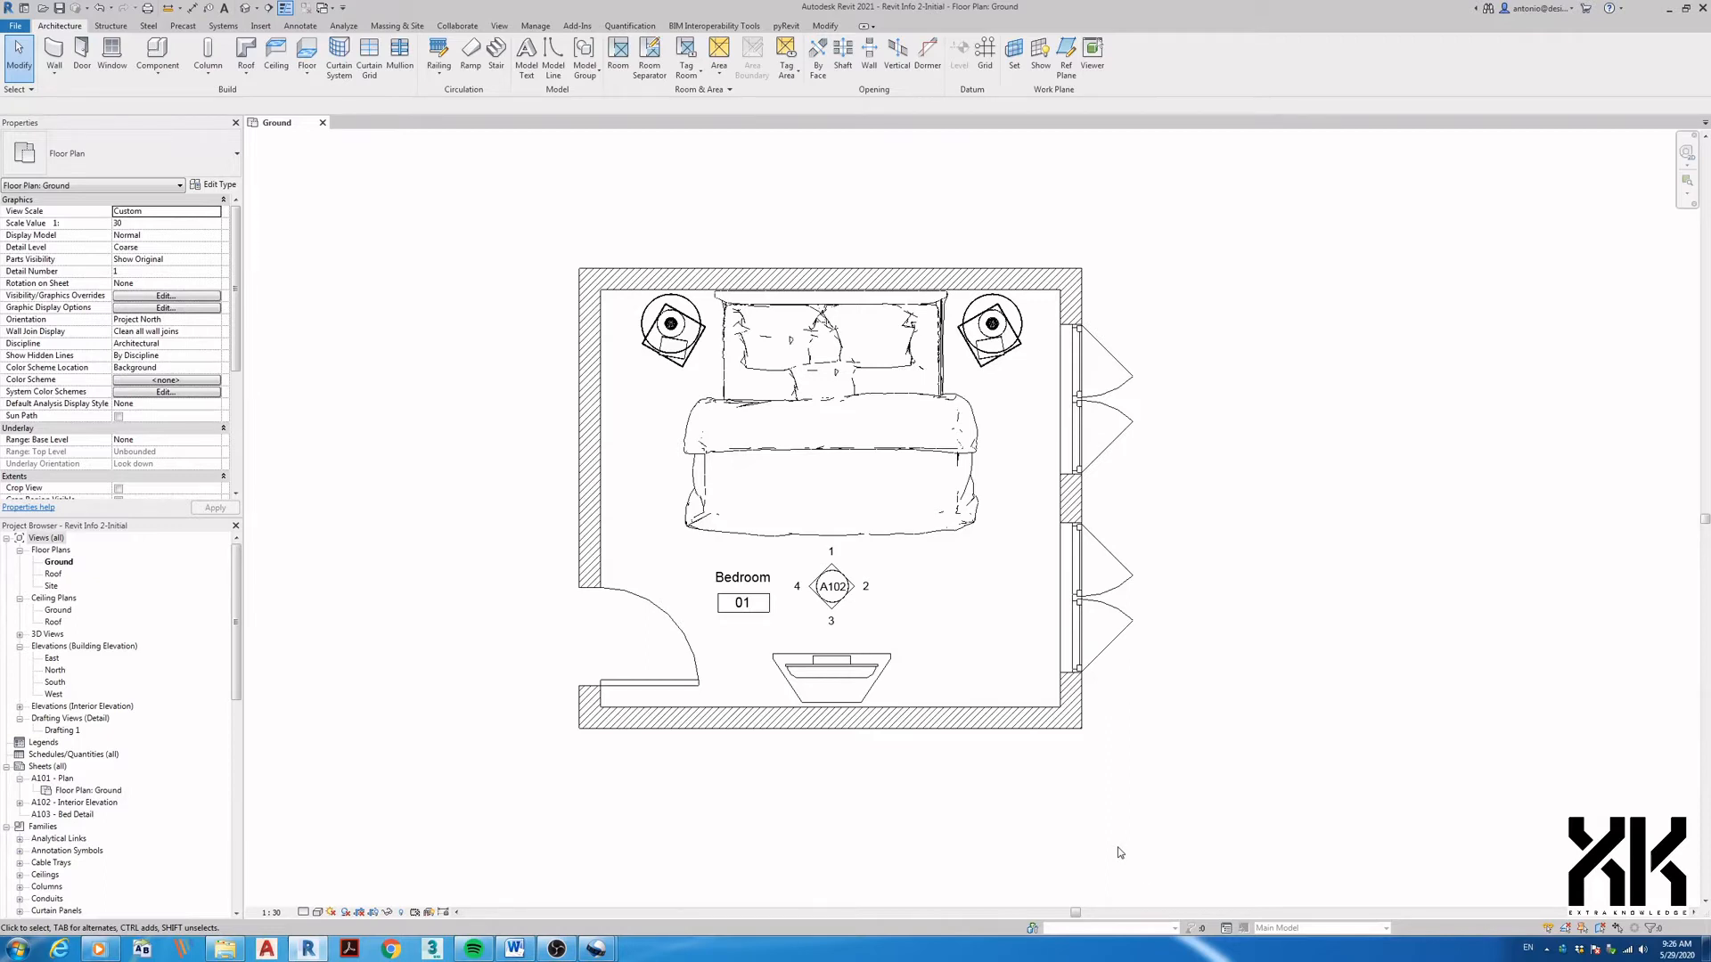
- Create Option Set 1 holding Option 1 (primary) and a new Option 2 in Design Options
left_click(1228, 930)
mouse_move(1510, 565)
left_mouse_down()
mouse_move(826, 252)
mouse_move(881, 348)
mouse_move(980, 374)
mouse_move(965, 395)
left_mouse_up()
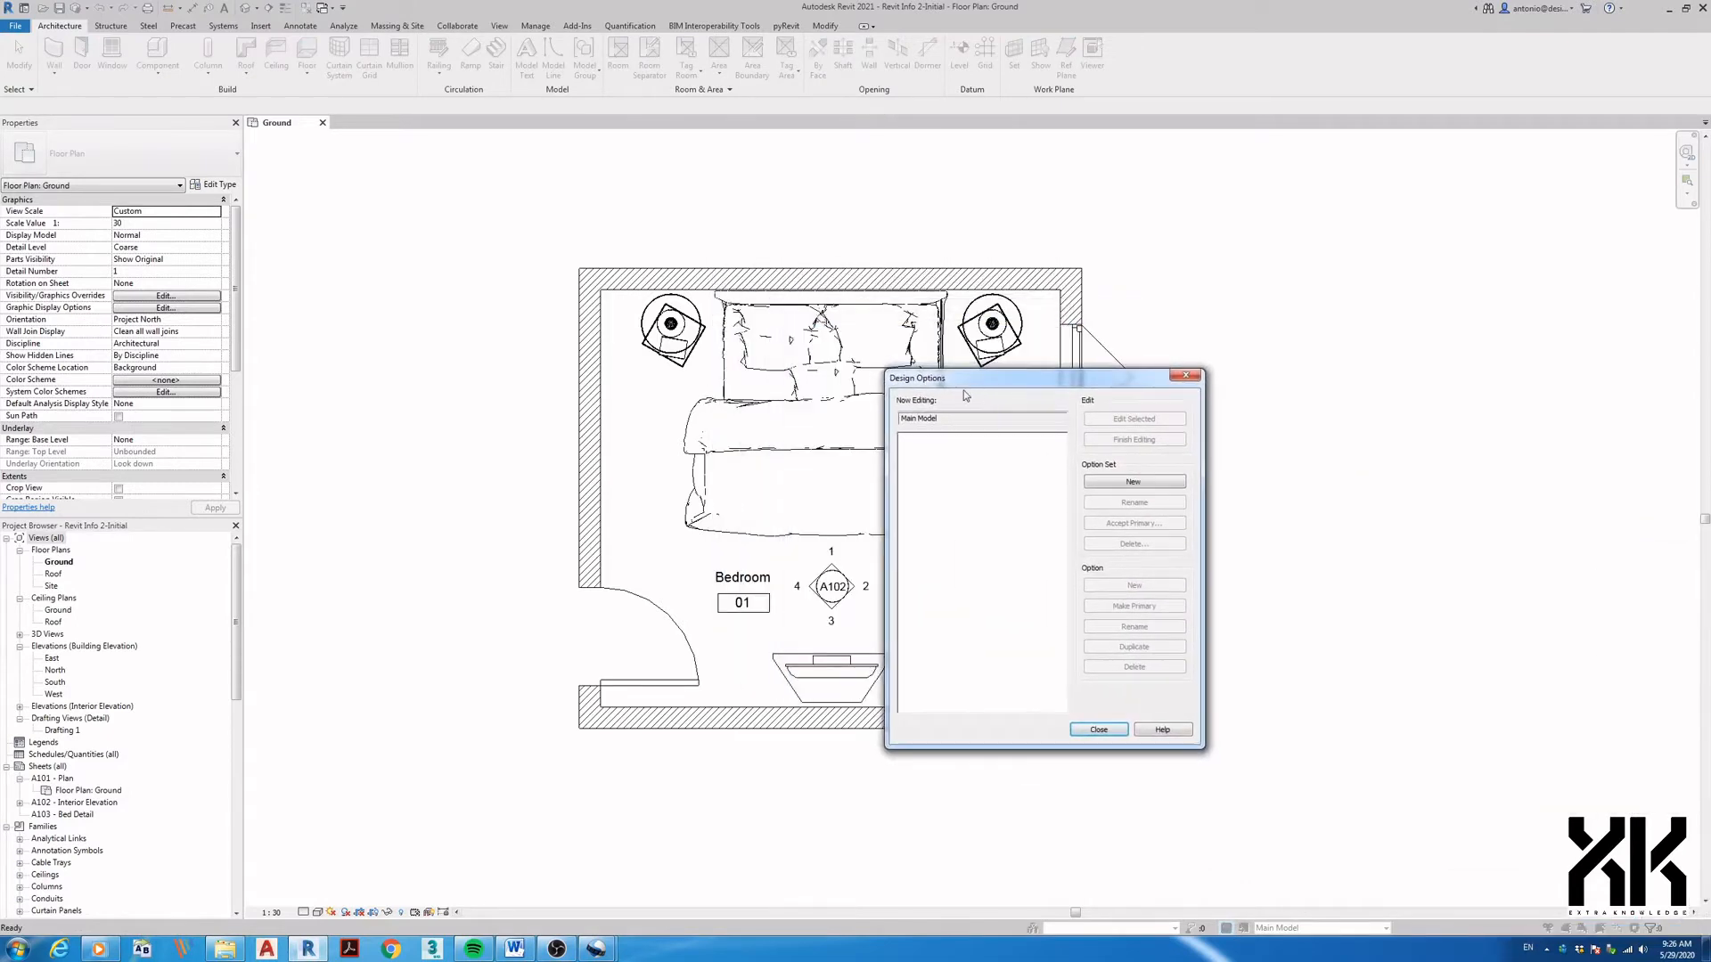
left_click(1120, 482)
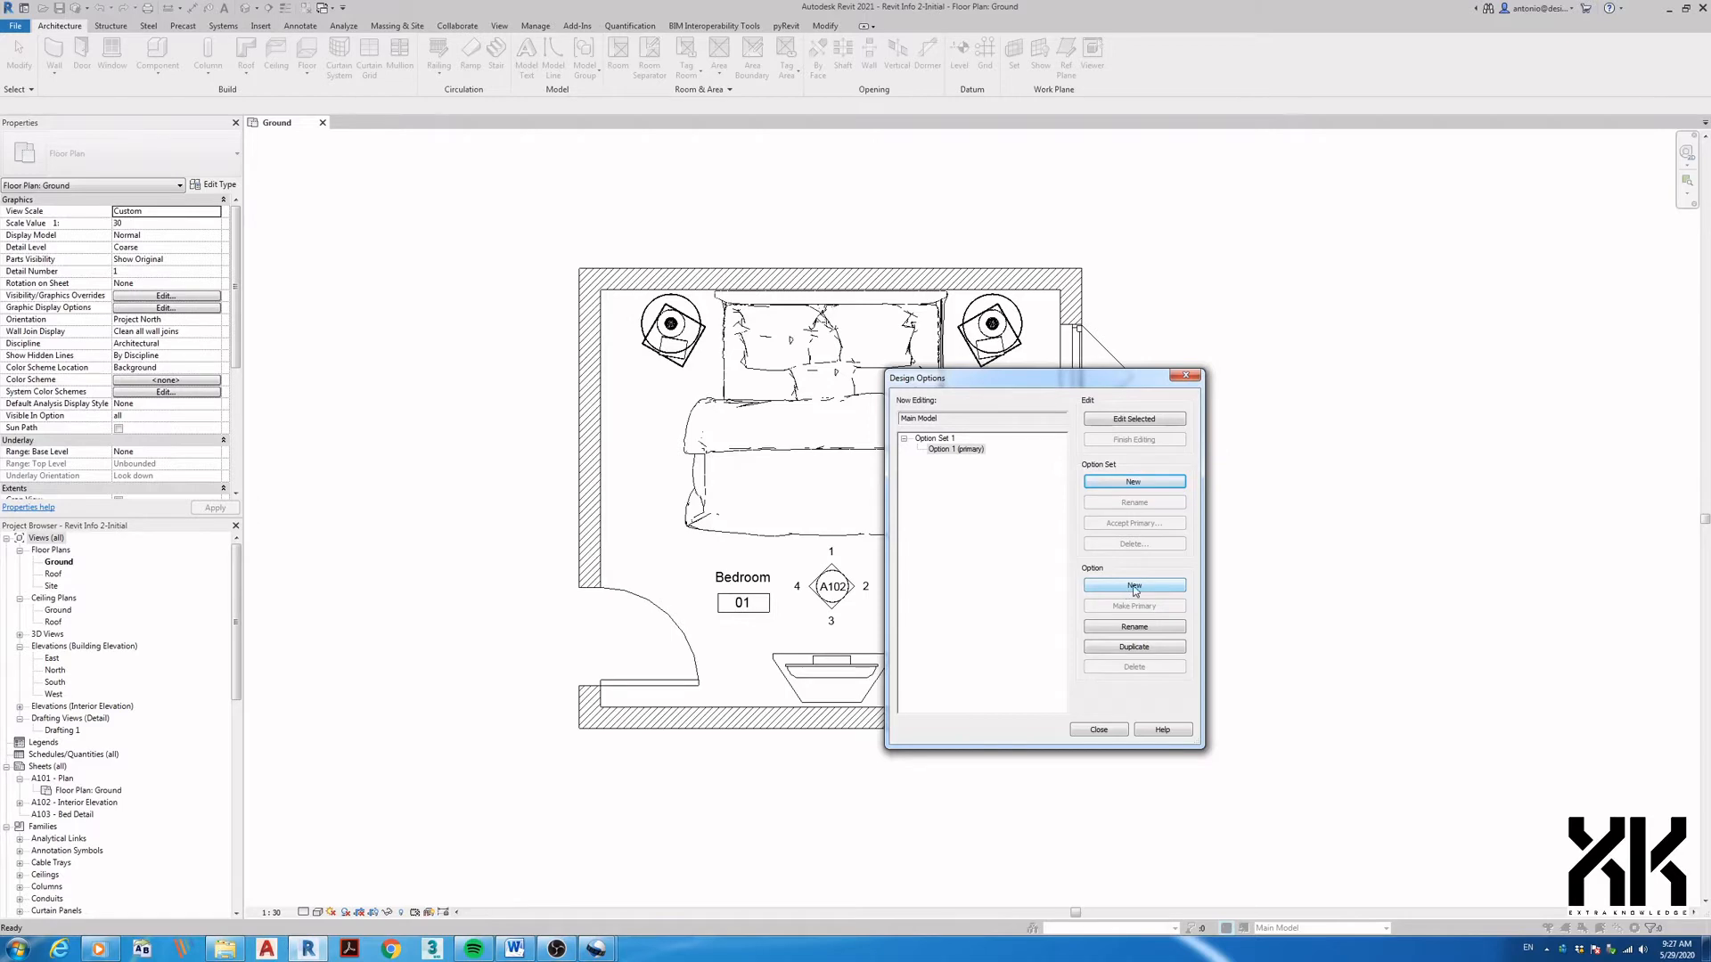
left_click(1135, 587)
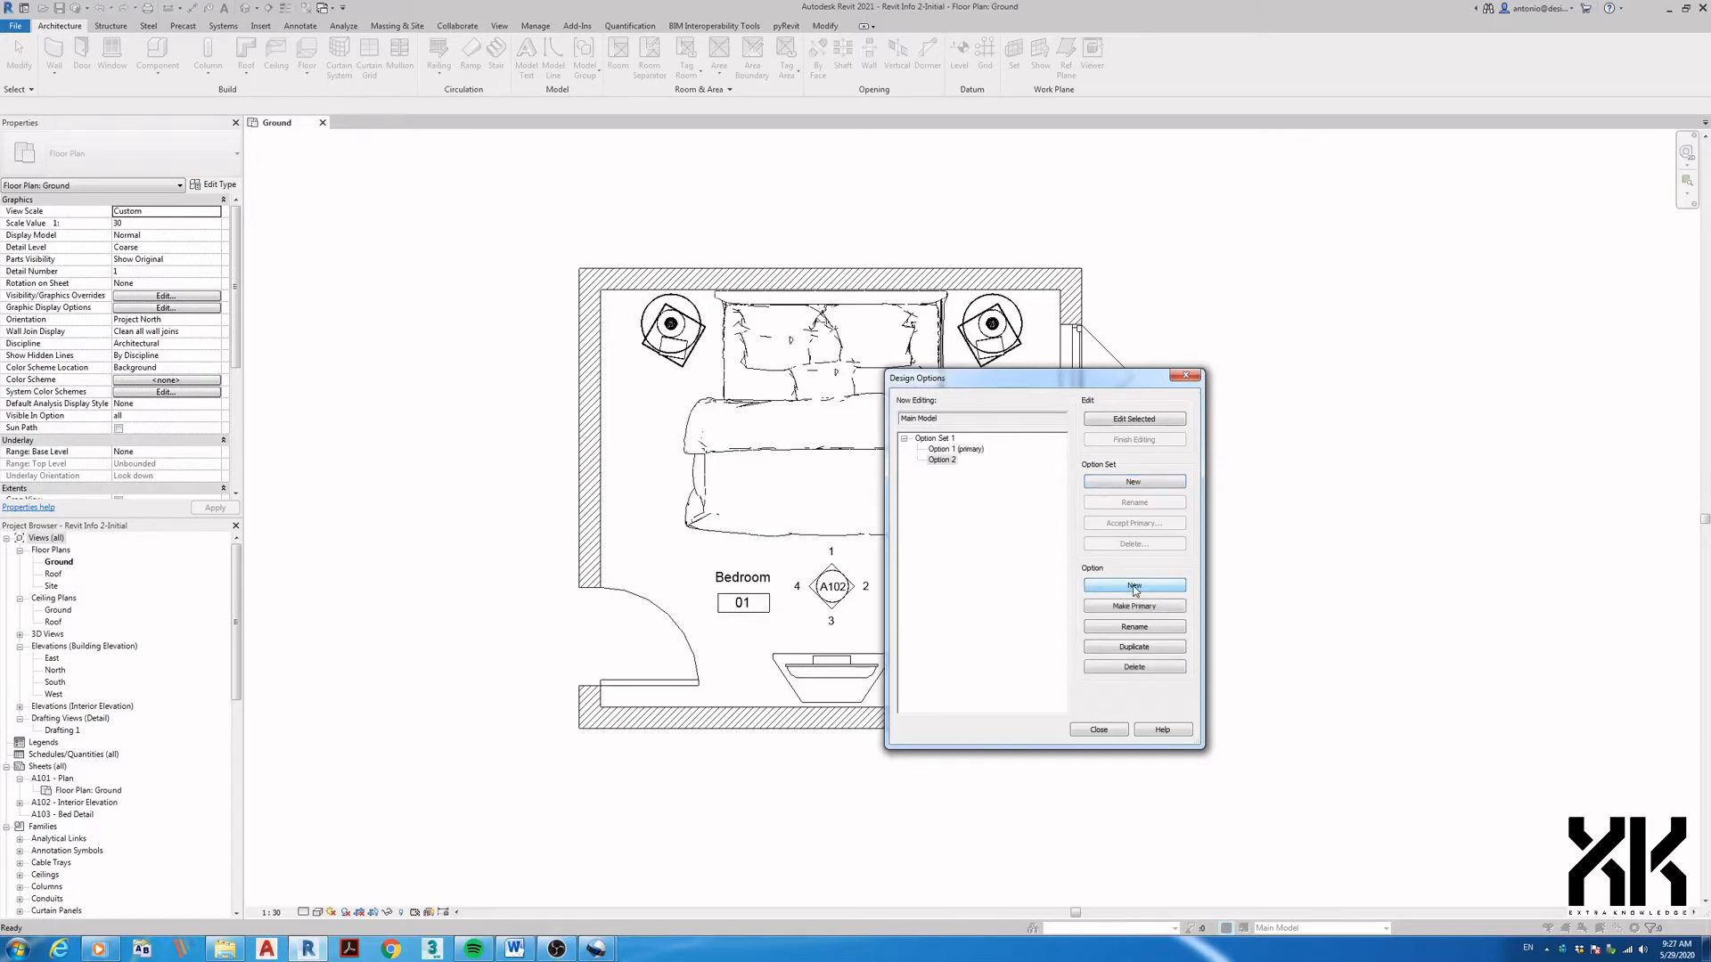
left_click(950, 464)
left_click(975, 450)
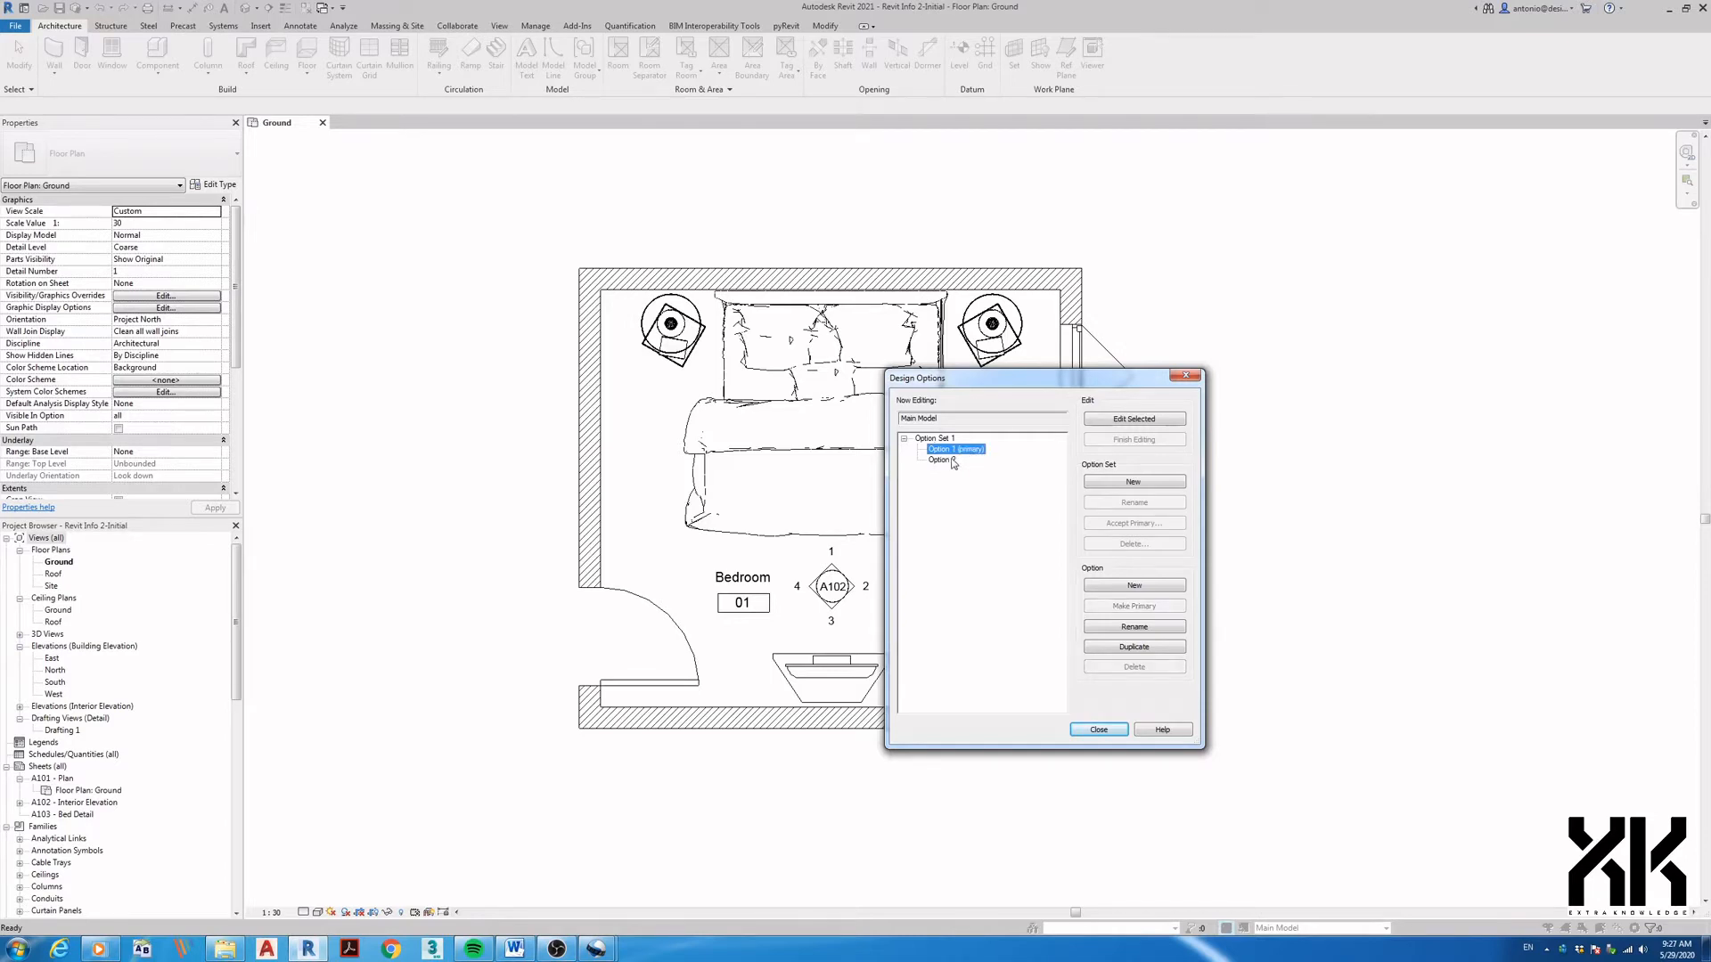
left_click(952, 461)
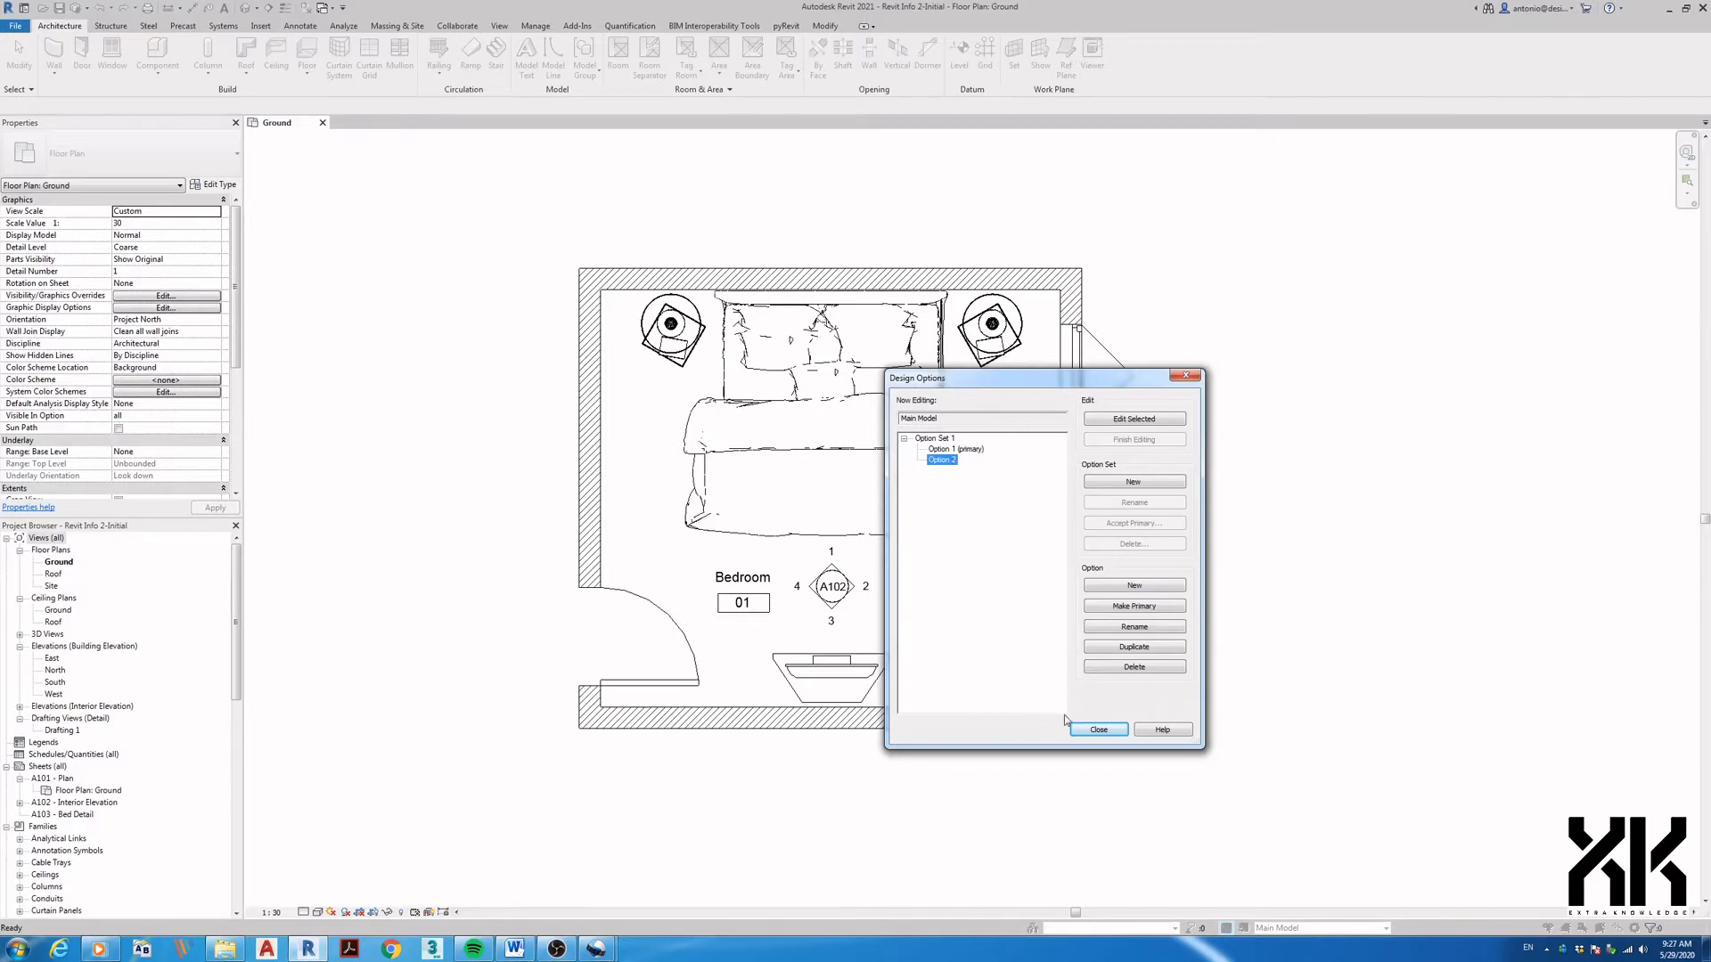
left_click(1081, 732)
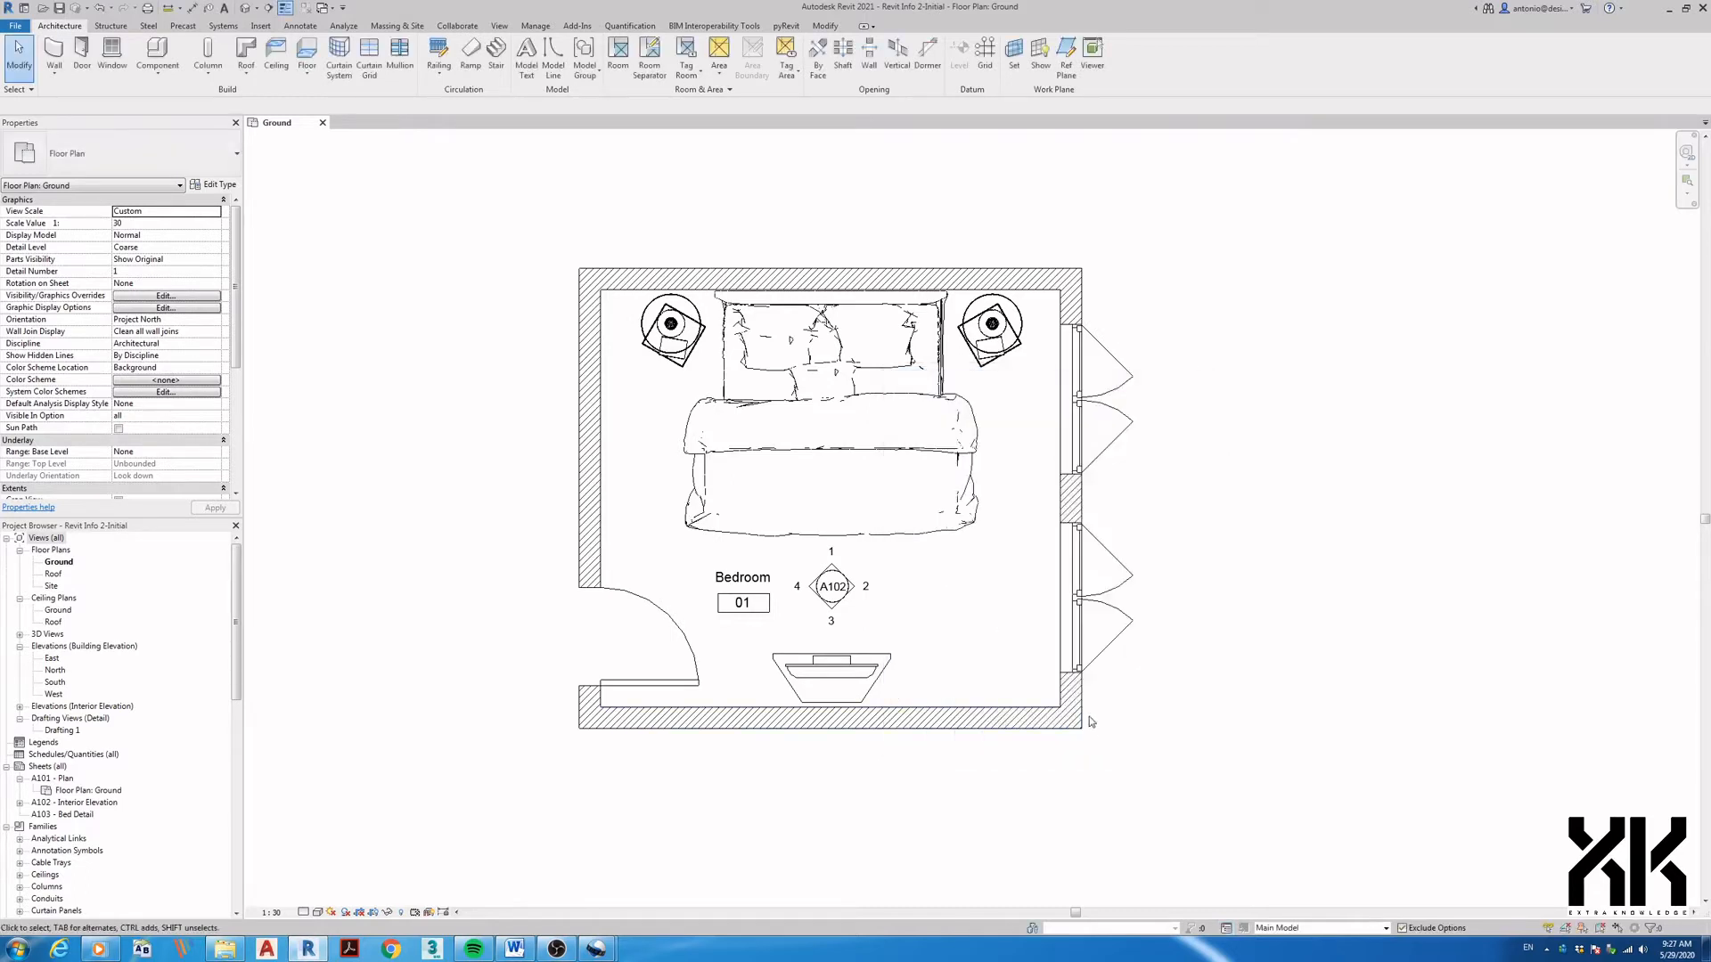
- Make Option 1 (primary) the active design option and dismiss the save reminder
middle_click_drag(1102, 773, 1110, 786)
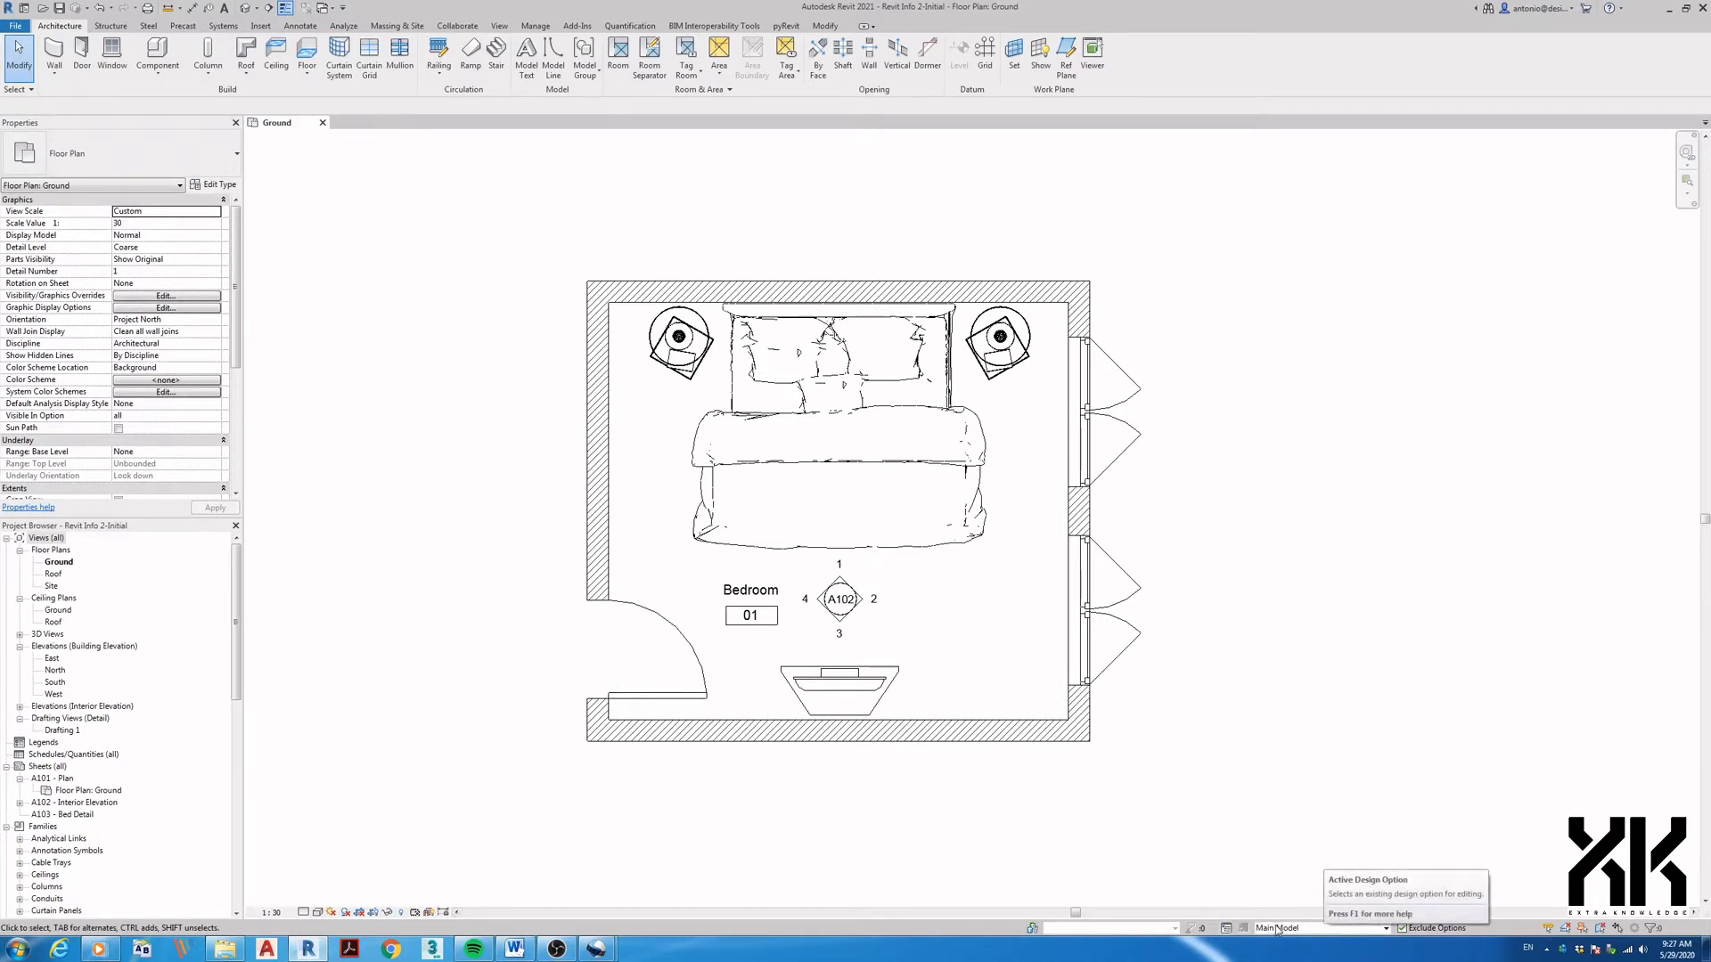
left_click(1384, 929)
left_click(1384, 928)
left_click(1384, 929)
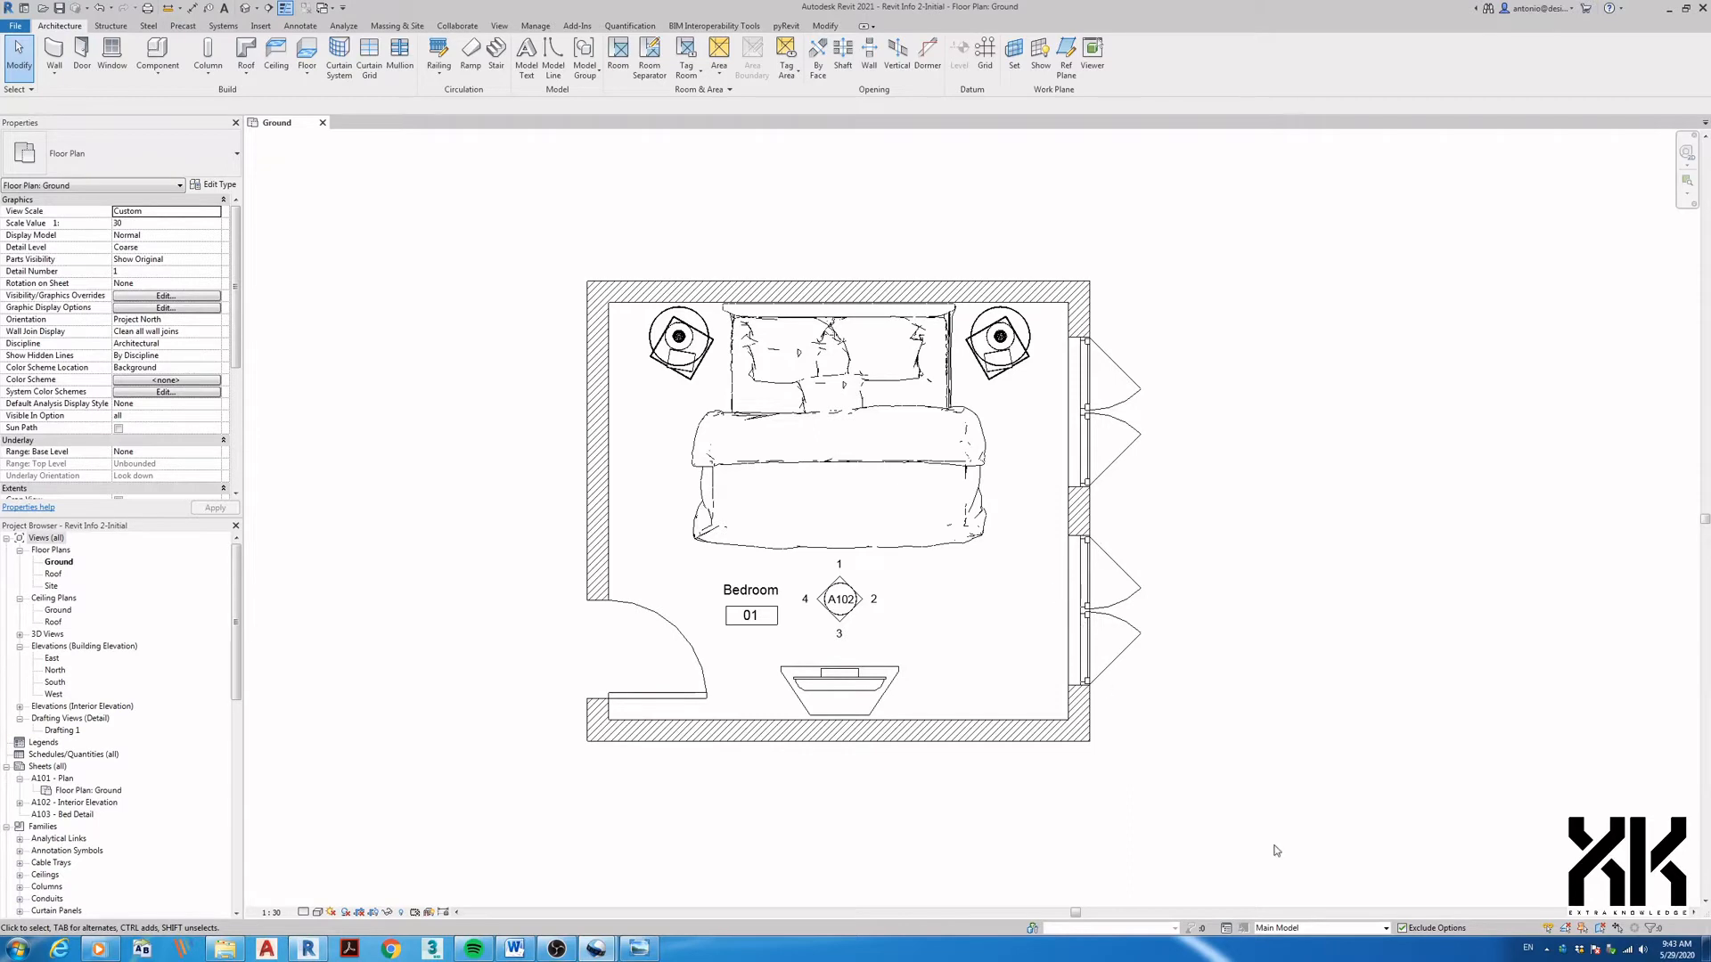
left_click(1302, 928)
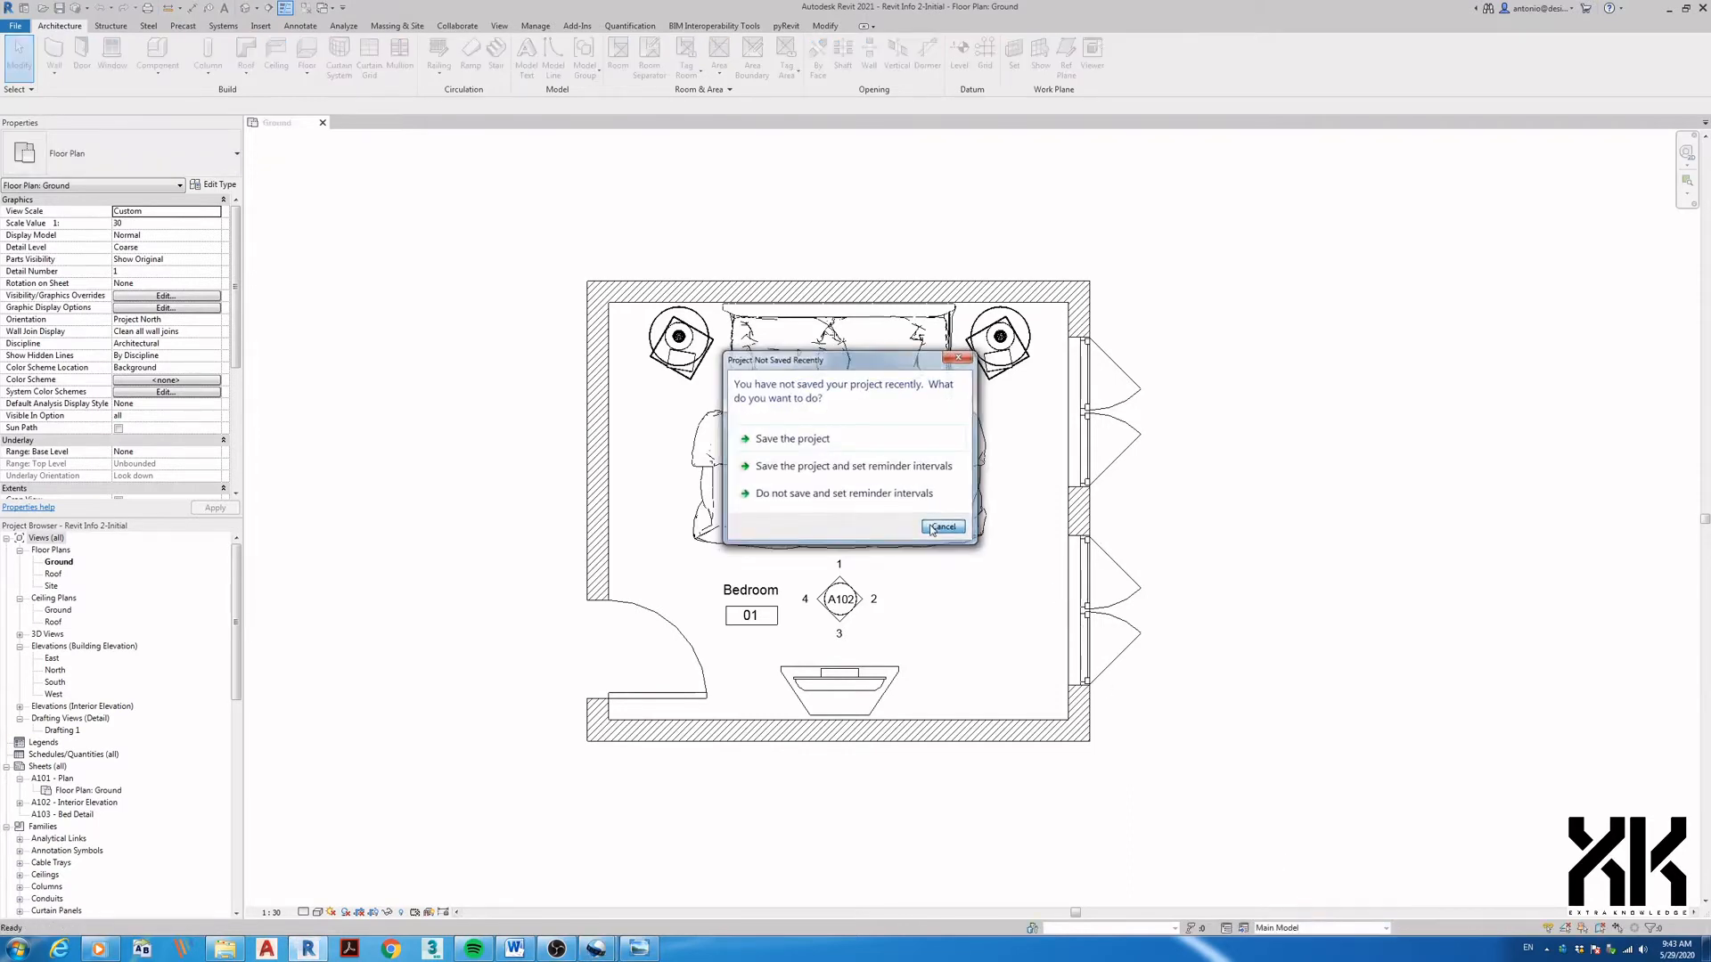
left_click(932, 529)
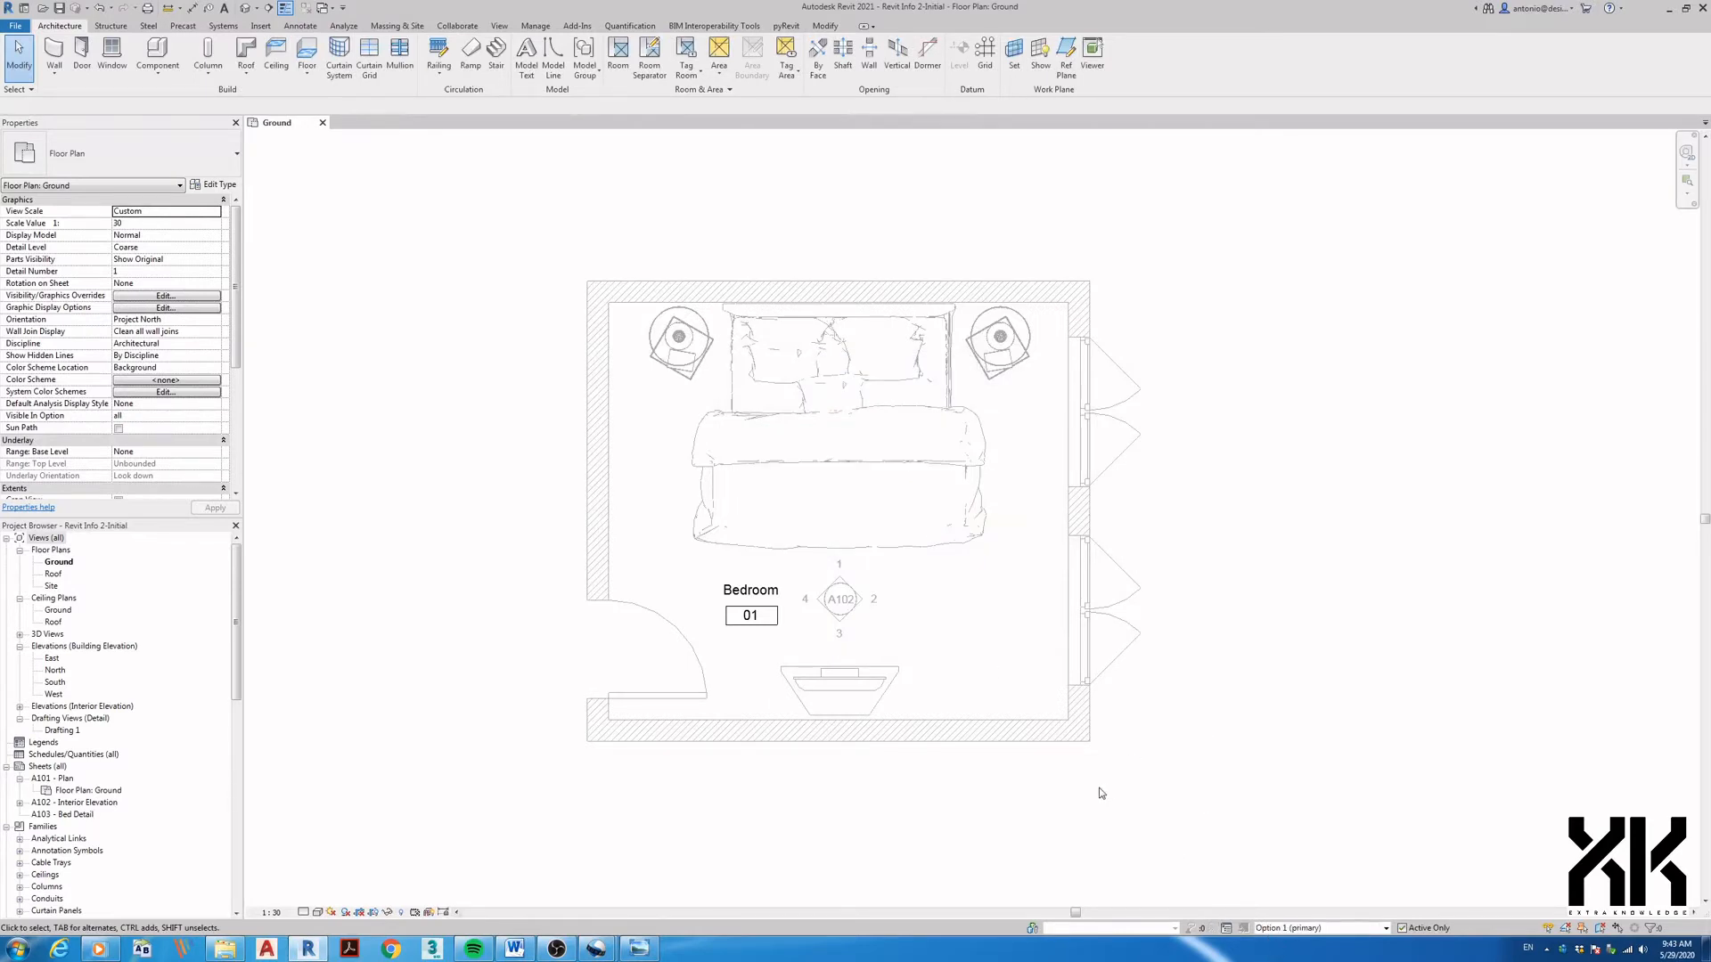
- Show the 'Option 1 & 2' reference image in Windows Photo Viewer beside the Revit plan
left_click(1685, 8)
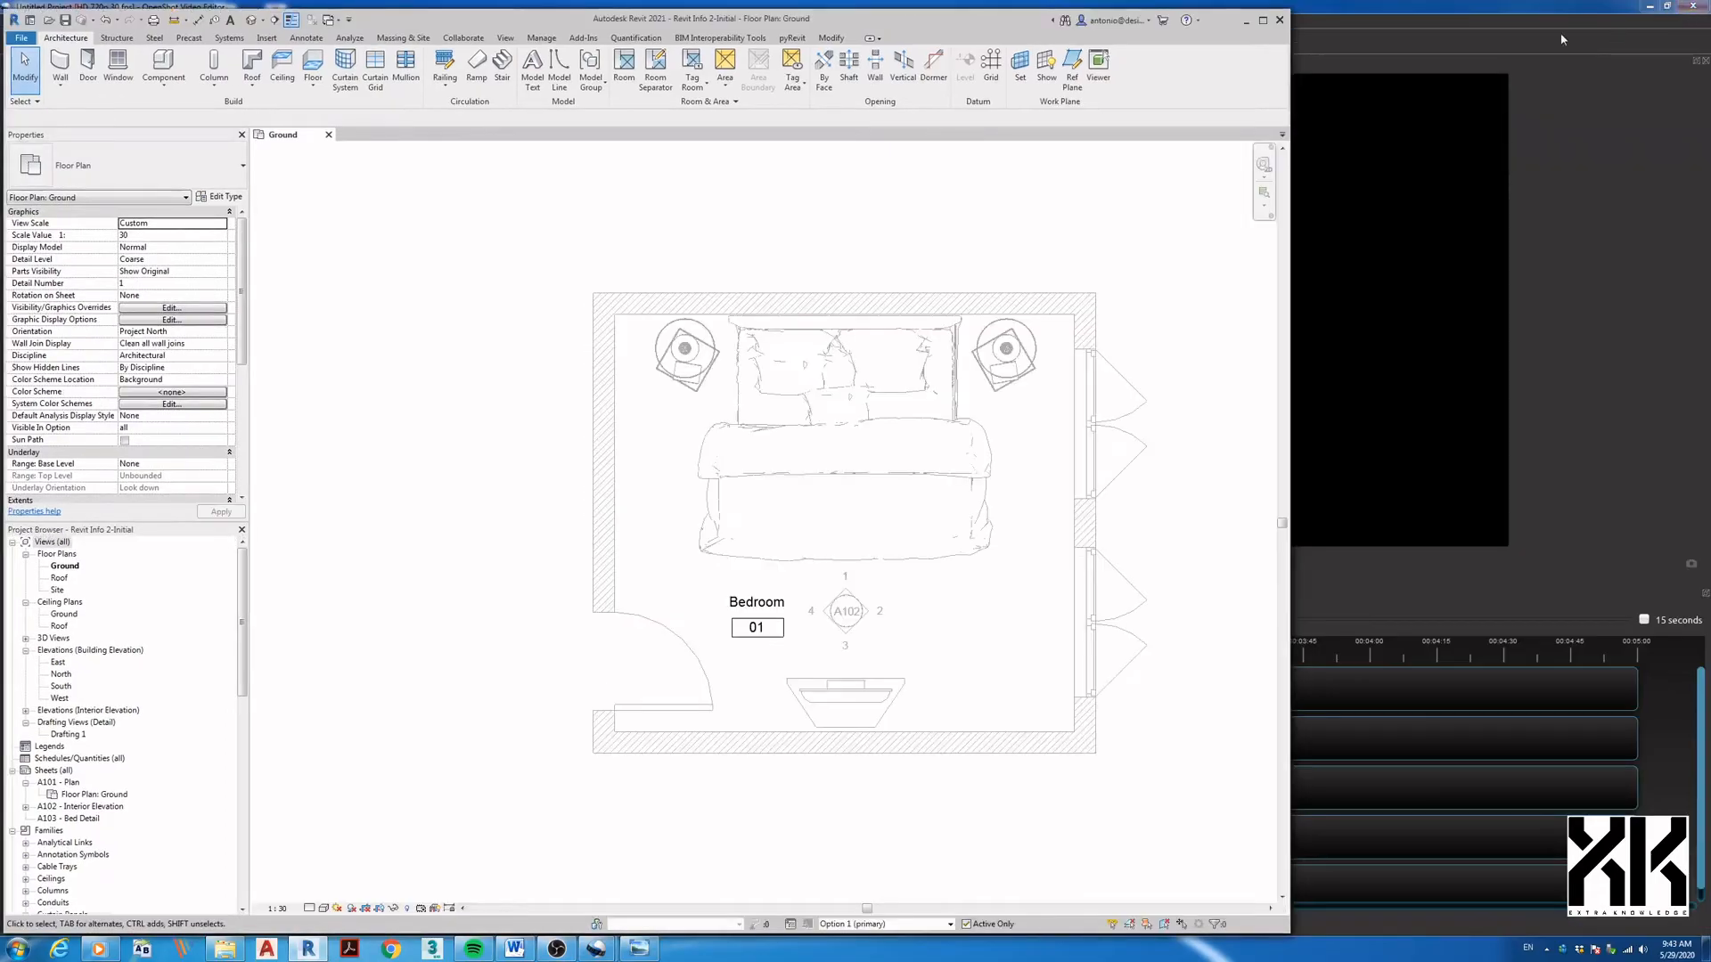
left_click(1650, 7)
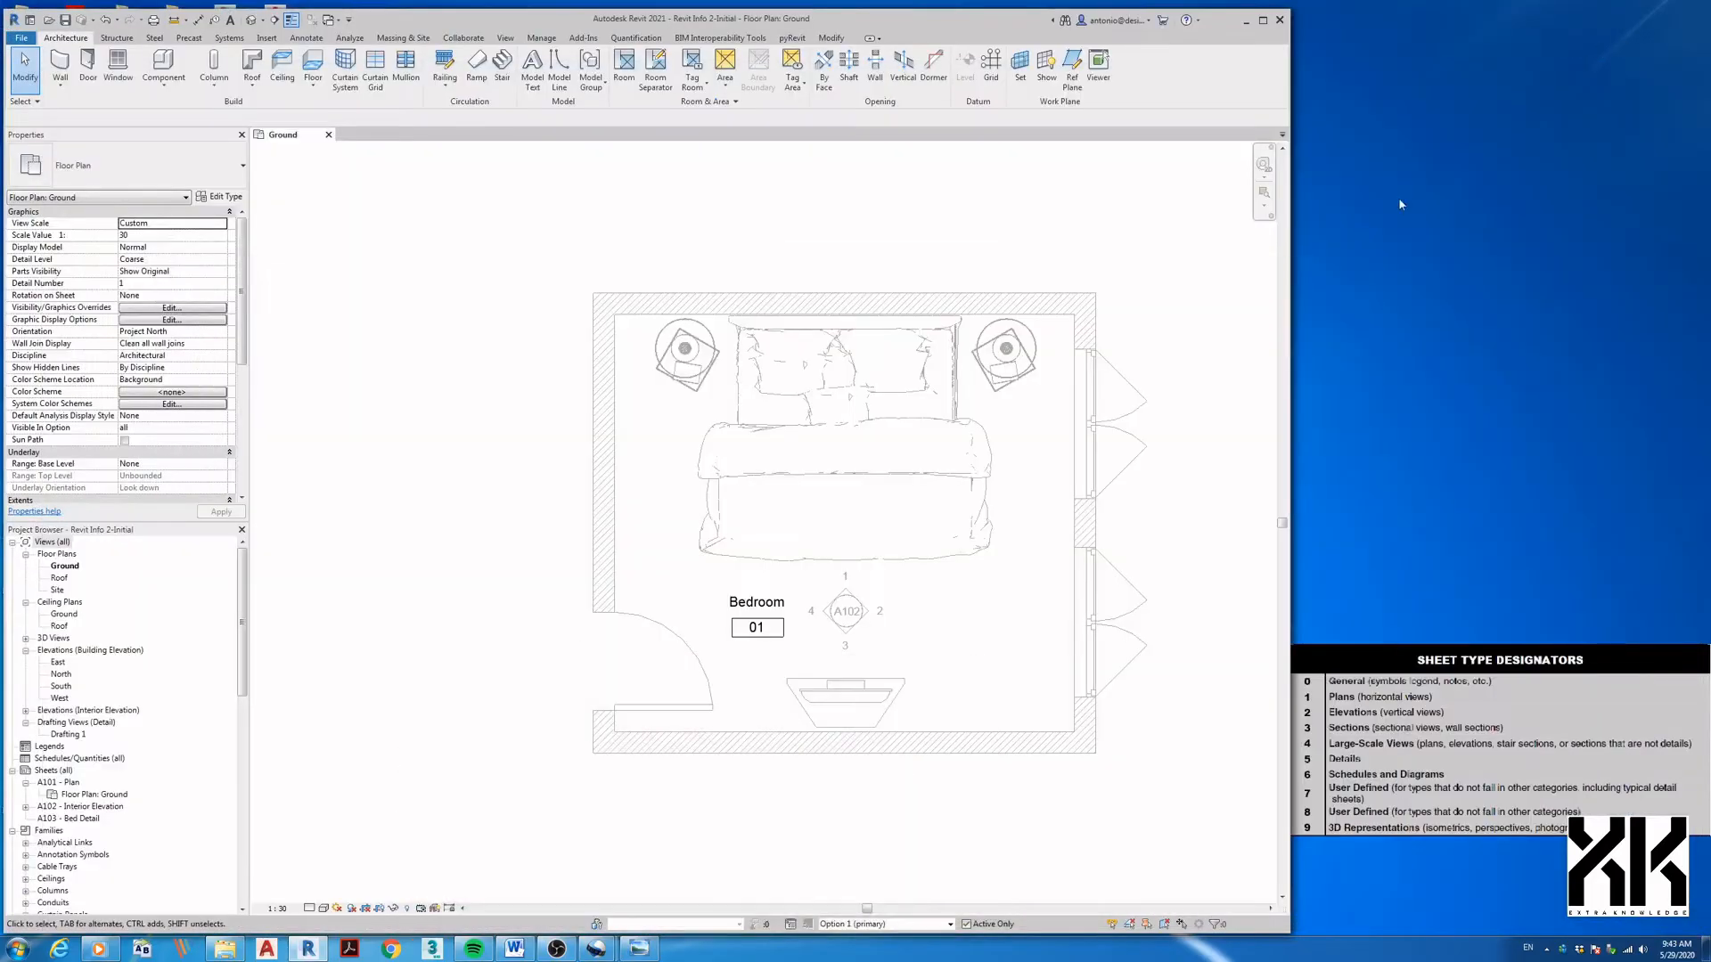
left_click(649, 948)
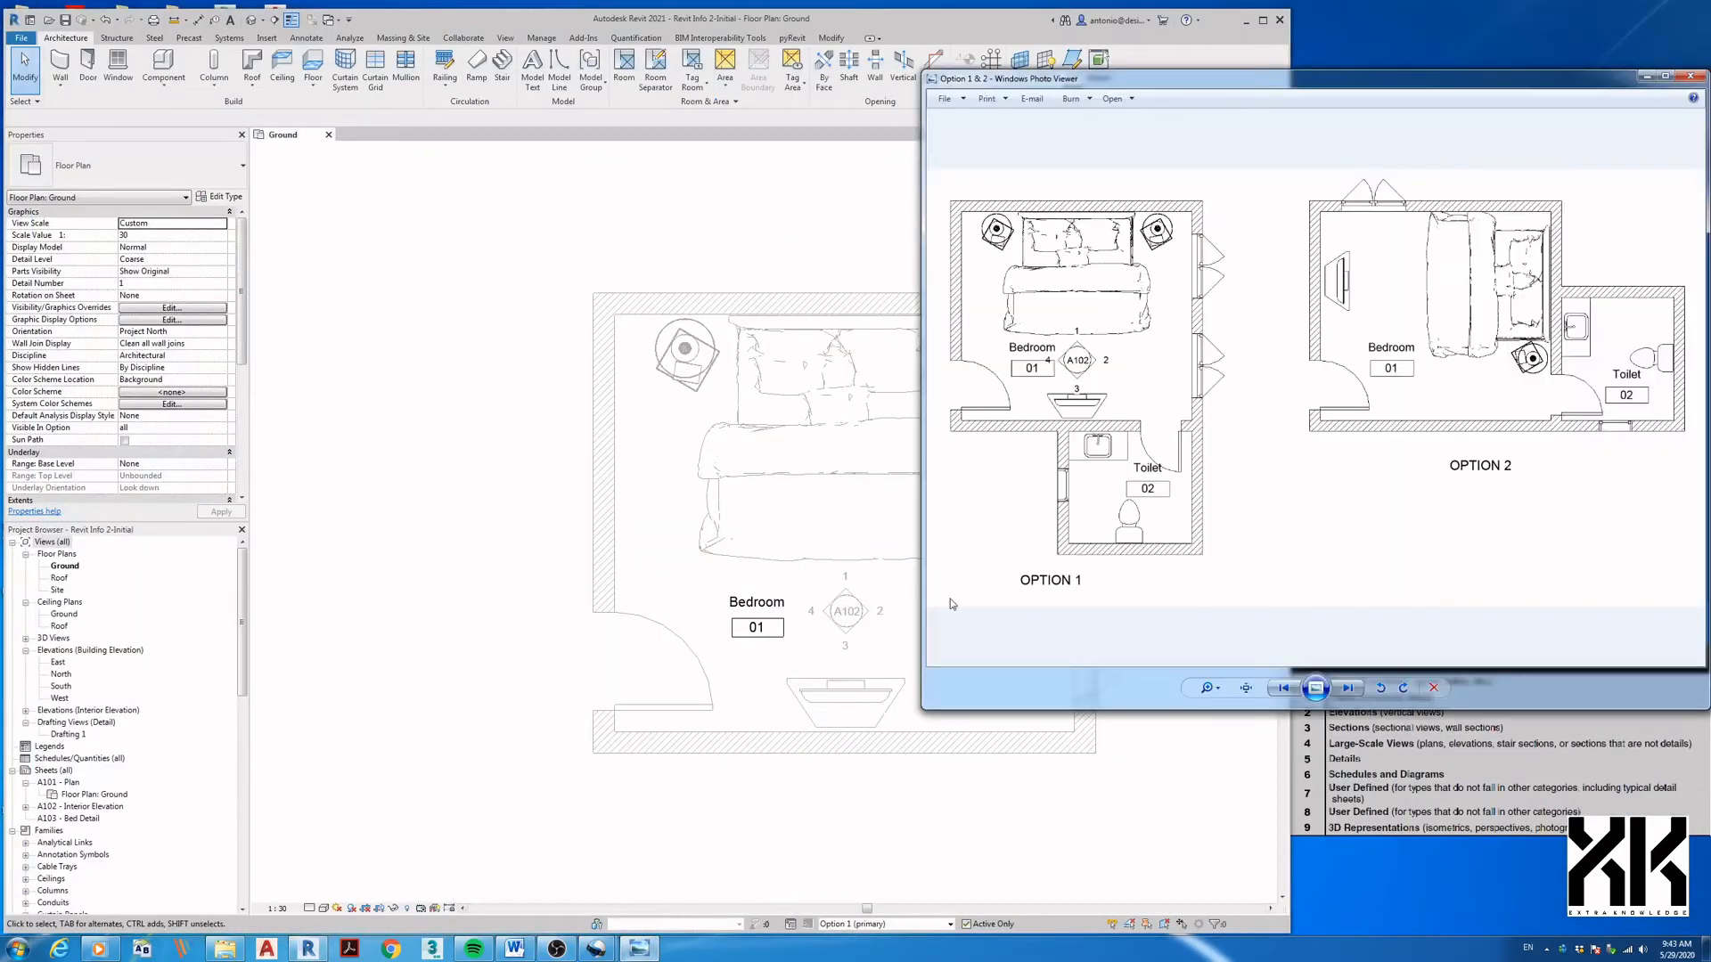
left_click_drag(1157, 84, 1537, 31)
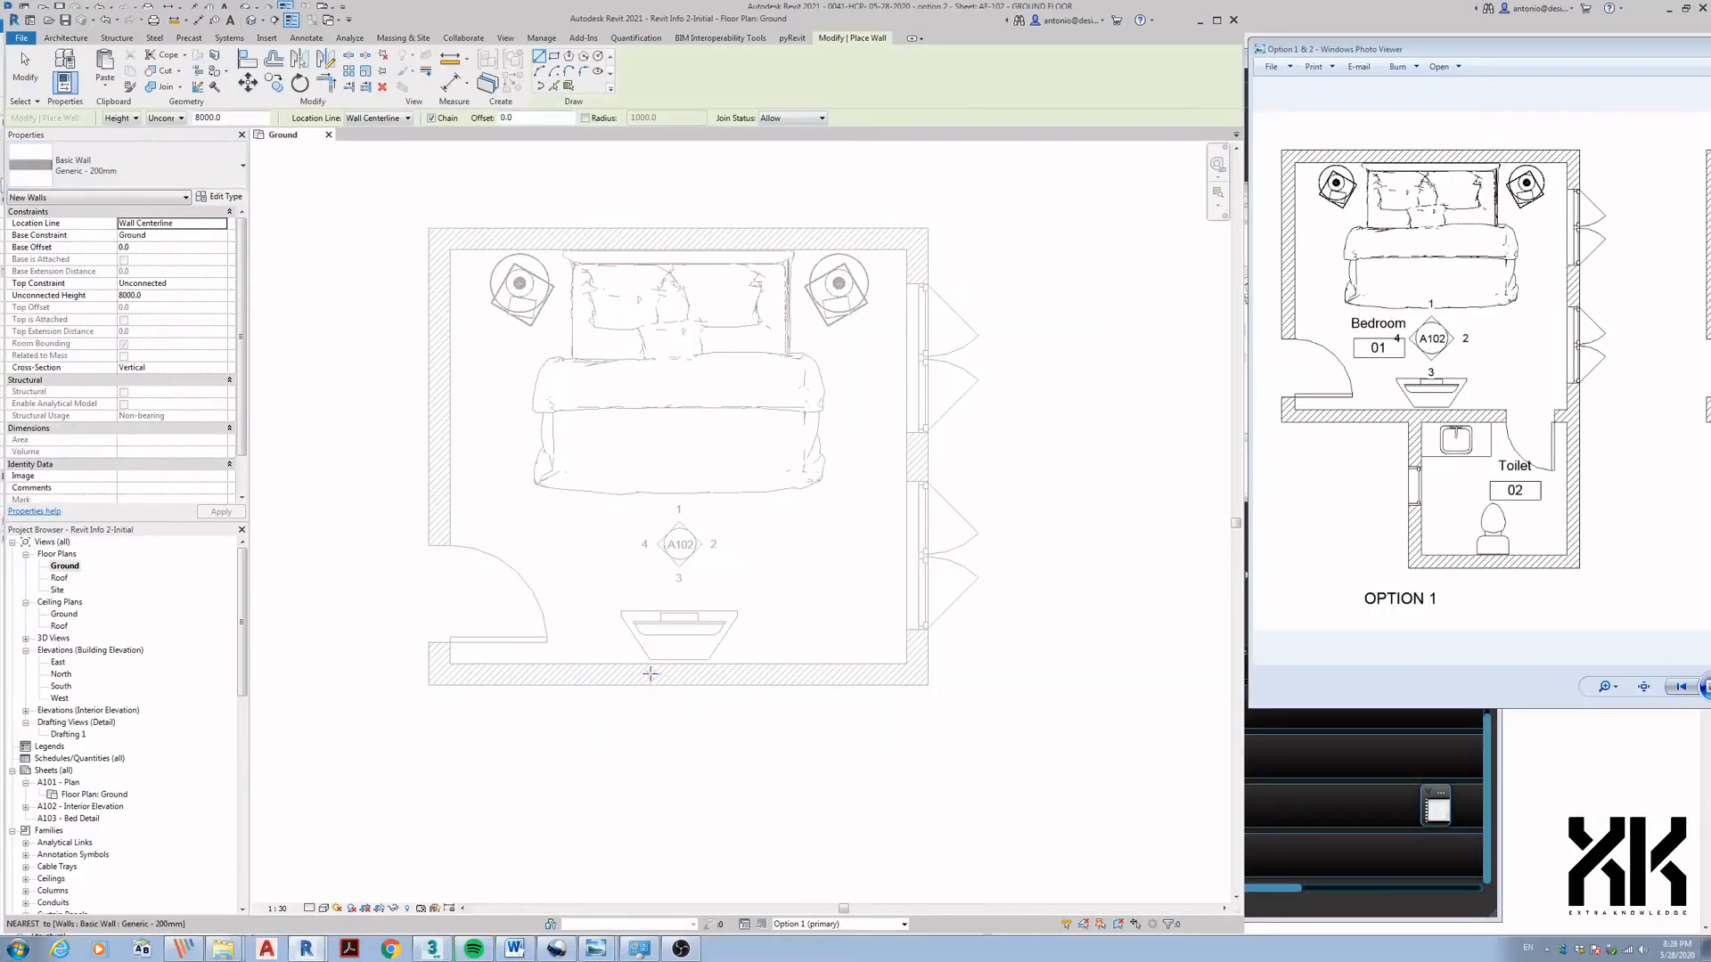
- Draw the toilet's left, bottom and right walls below the bedroom
left_click(650, 685)
left_click(649, 882)
left_click(915, 884)
left_click(917, 675)
scroll(804, 791, "down", 1)
middle_click_drag(802, 793, 821, 700)
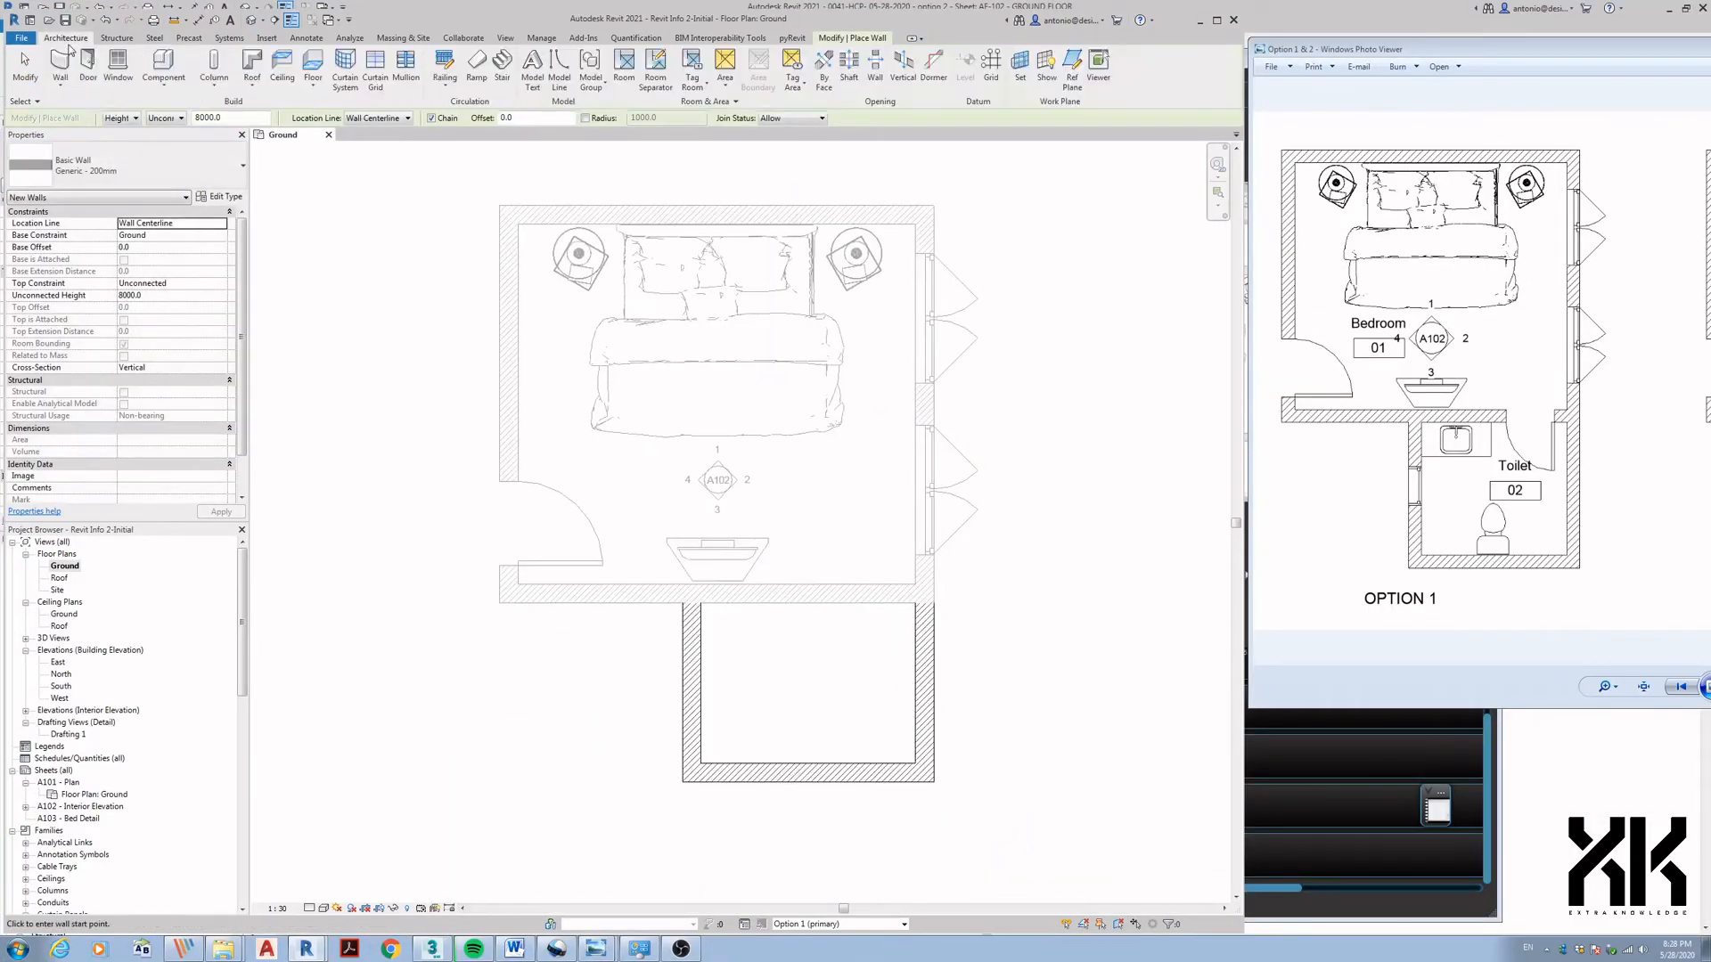
- Place a sink at the top of the toilet room and a domestic toilet below it
key("c")
key("m")
left_click(741, 632)
left_click(142, 167)
left_click(141, 310)
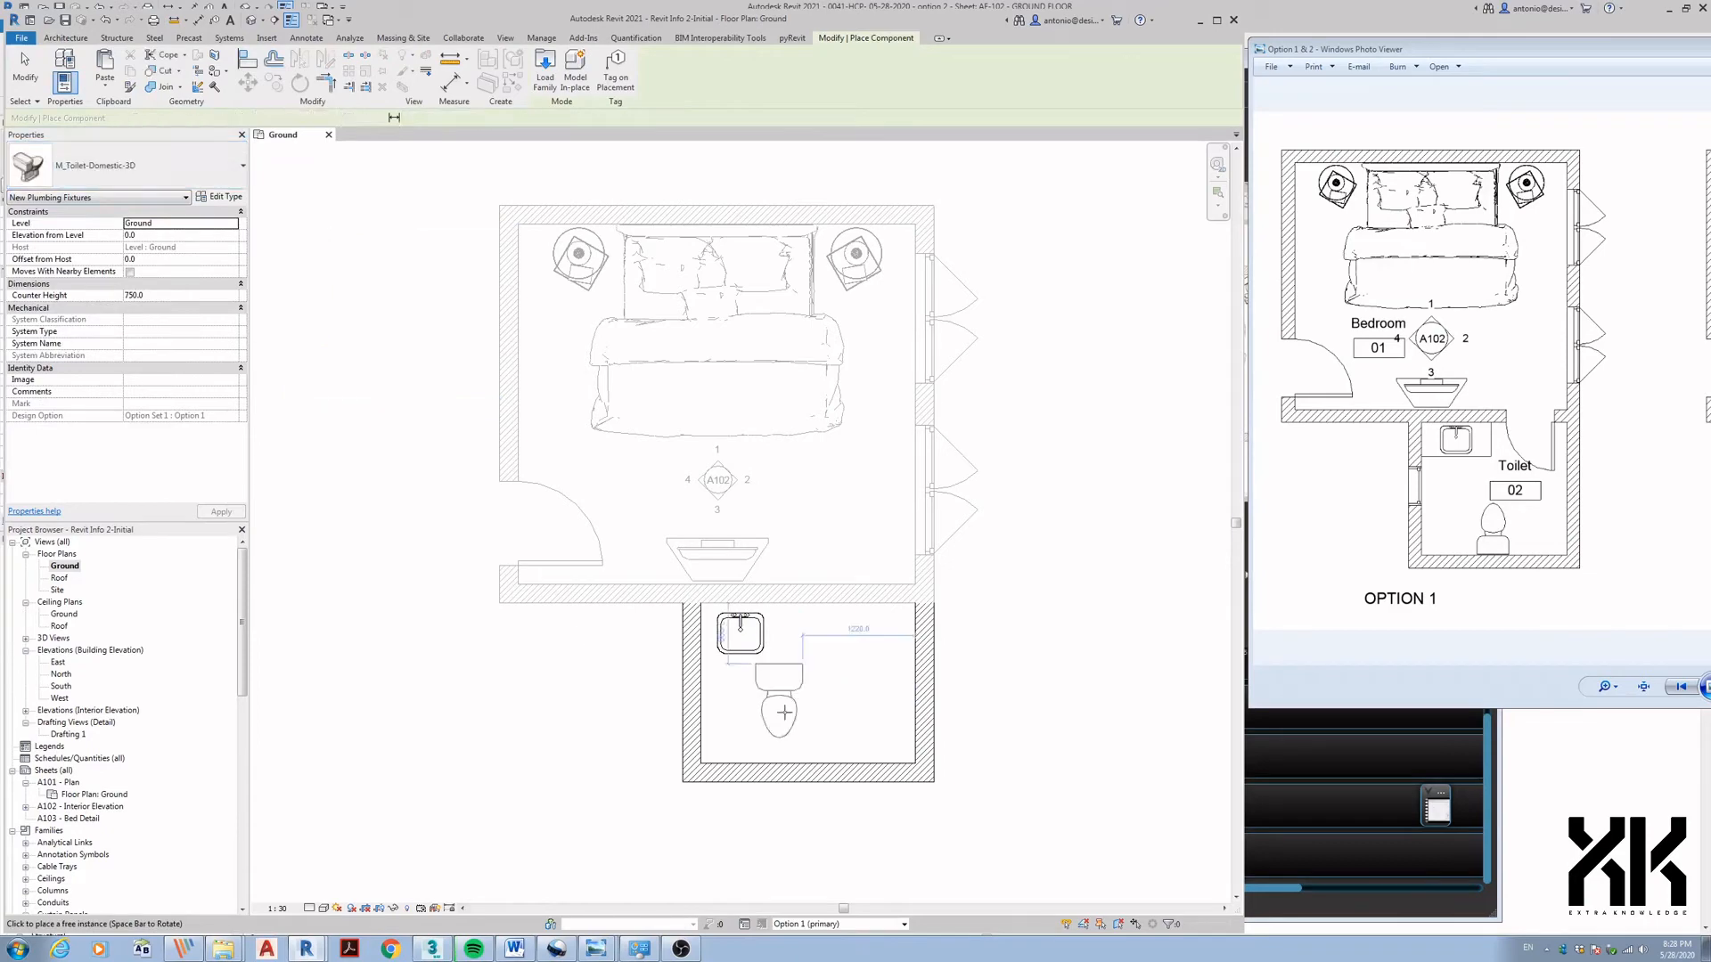
left_click(810, 718)
- Place a window in the toilet's left wall
key("w")
key("n")
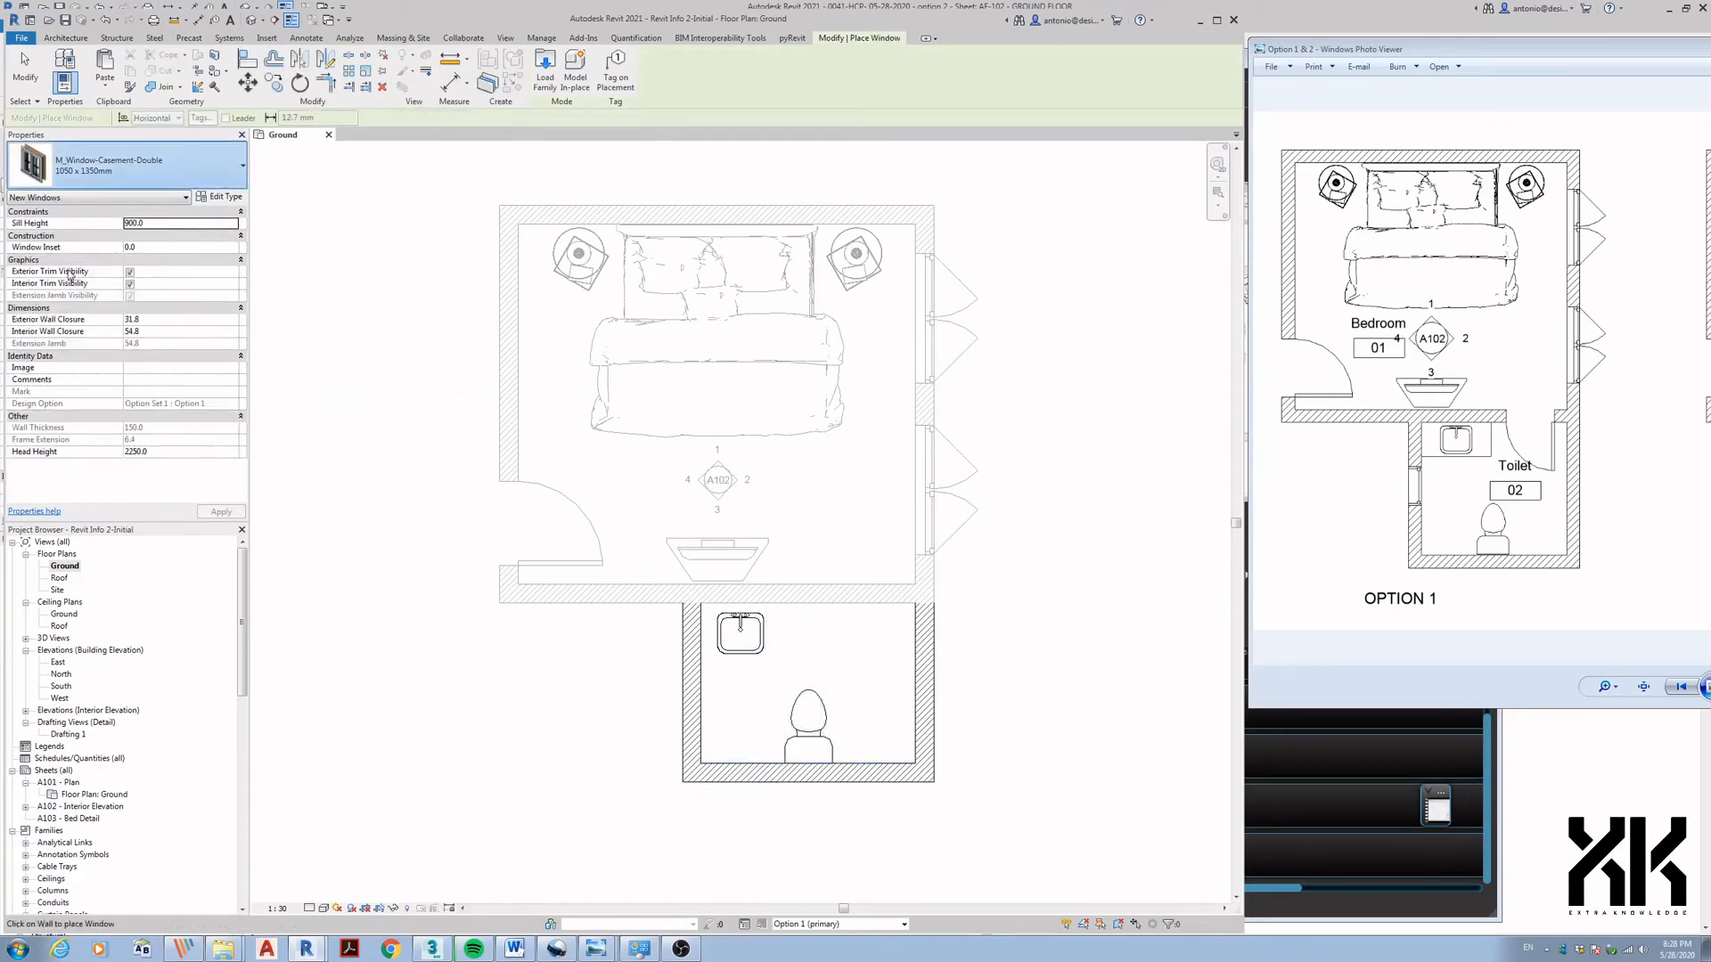
left_click(694, 683)
key("Escape")
key("Escape")
- Start an in-place Casework element and sketch the counter rectangle around the sink
left_click(163, 78)
left_click(175, 147)
left_click(558, 407)
left_click(635, 623)
left_click(1121, 689)
left_click(118, 68)
left_click(507, 56)
left_click(702, 603)
left_click(805, 660)
key("Escape")
- Add the sink outline to the counter sketch and finish the extrusion
scroll(767, 657, "up", 1)
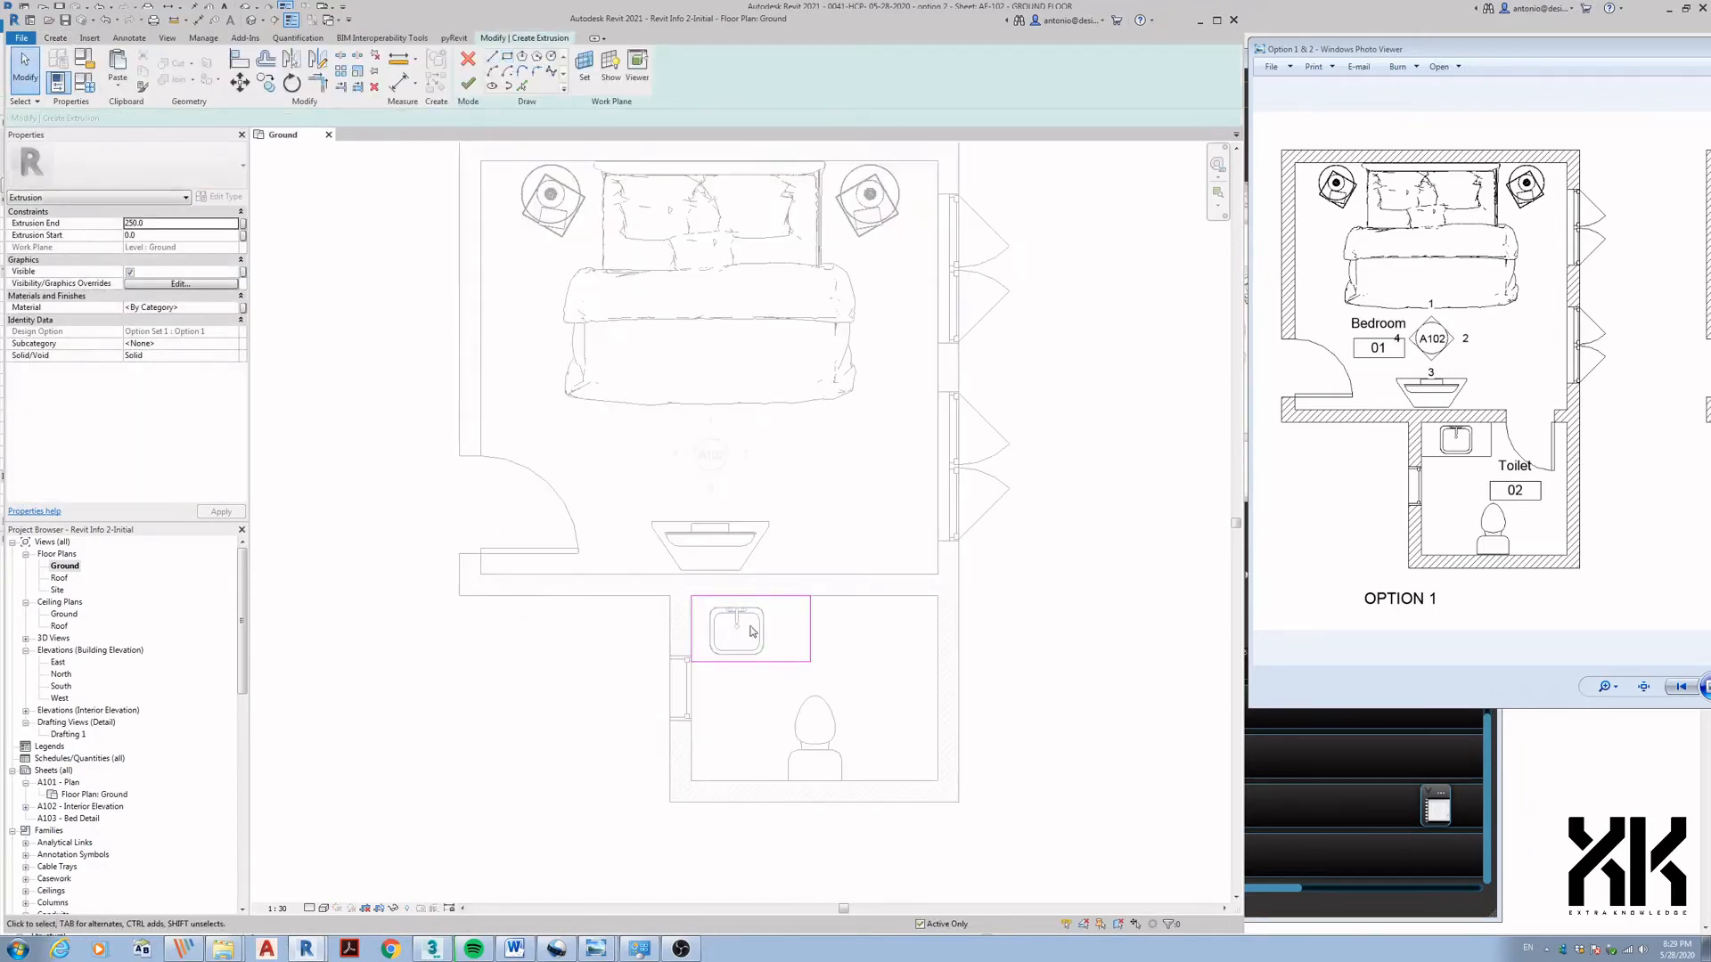
left_click(523, 87)
key("Tab")
left_click(747, 610)
left_click(468, 84)
key("Escape")
- Shift the counter's sink cutout to the right and finish the in-place counter model
scroll(722, 684, "up", 2)
left_click(687, 647)
left_click(473, 71)
key("Tab")
left_click(758, 632)
key("Right")
key("Right")
key("Right")
key("Right")
key("Right")
left_click(468, 84)
key("Escape")
left_click(472, 68)
- Align the sink onto the counter cutout
key("a")
key("l")
left_click(817, 591)
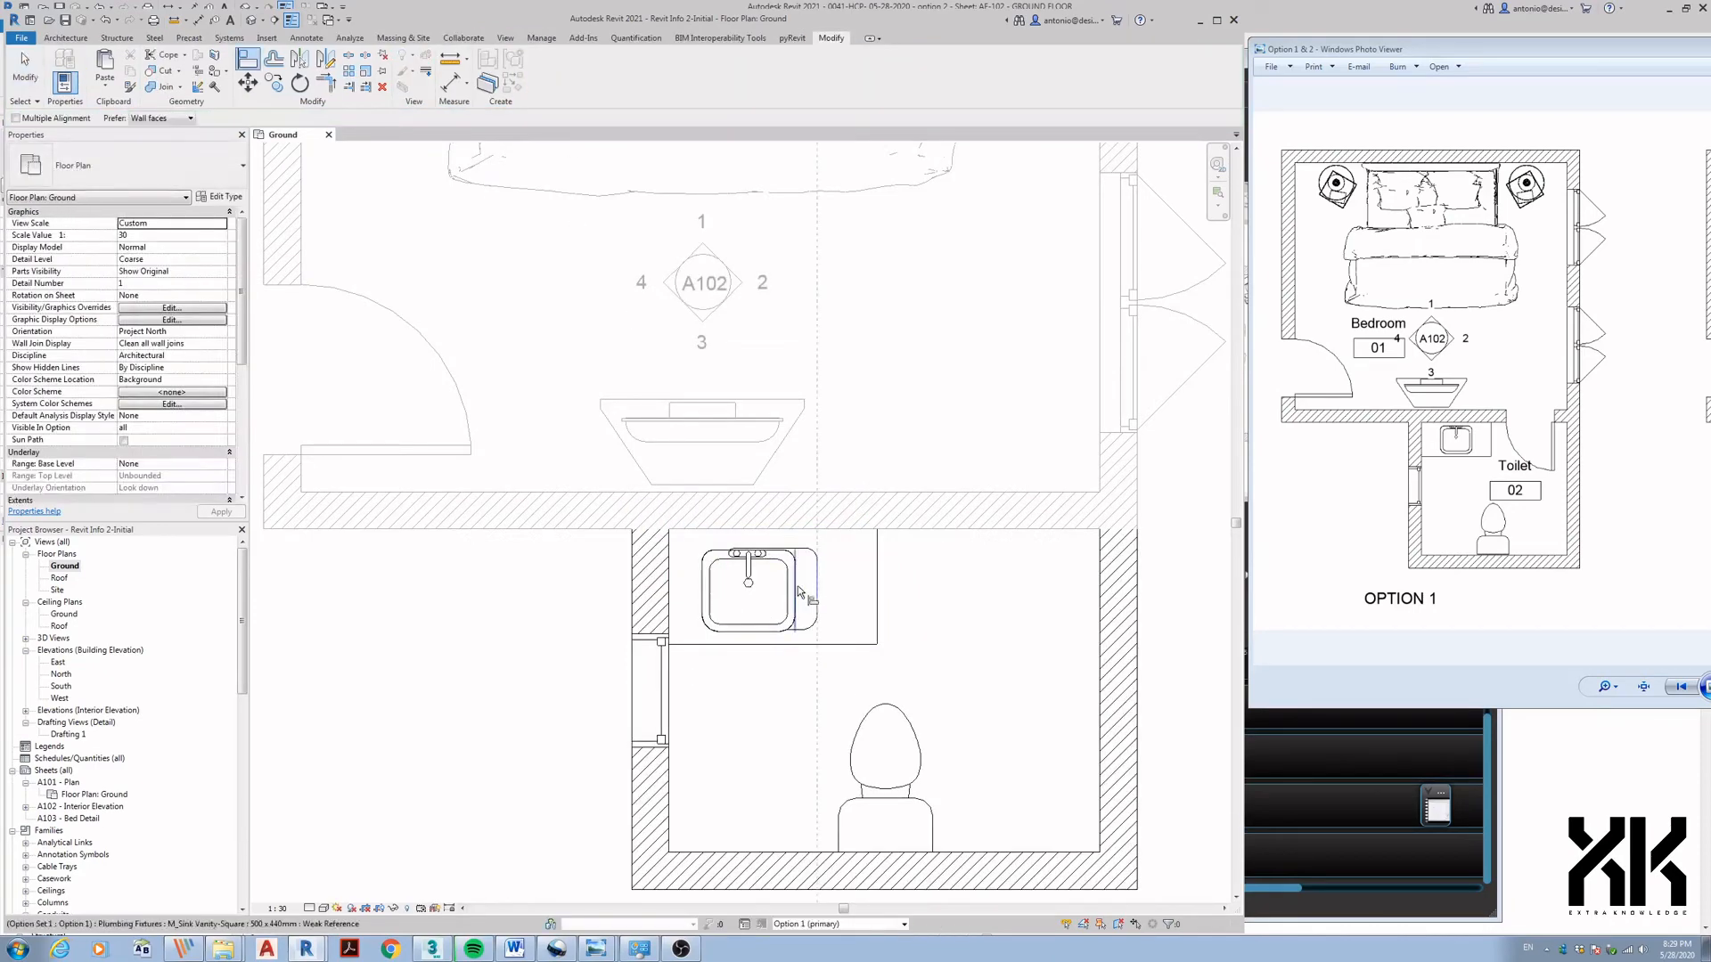
left_click(796, 592)
scroll(788, 544, "up", 1)
scroll(771, 575, "down", 5)
key("Escape")
scroll(757, 605, "up", 1)
- Move the toilet fixture and the toilet room's bottom wall down
left_click(721, 594)
mouse_move(757, 649)
middle_mouse_down()
mouse_move(760, 605)
mouse_move(734, 636)
mouse_move(771, 649)
middle_mouse_up()
key("Escape")
left_click(792, 644)
left_click(788, 669, "ctrl")
key("Down")
key("Down")
key("Down")
key("Down")
key("Down")
key("Escape")
scroll(772, 649, "up", 1)
scroll(767, 630, "up", 1)
- Place a room inside the new toilet space
key("t")
key("x")
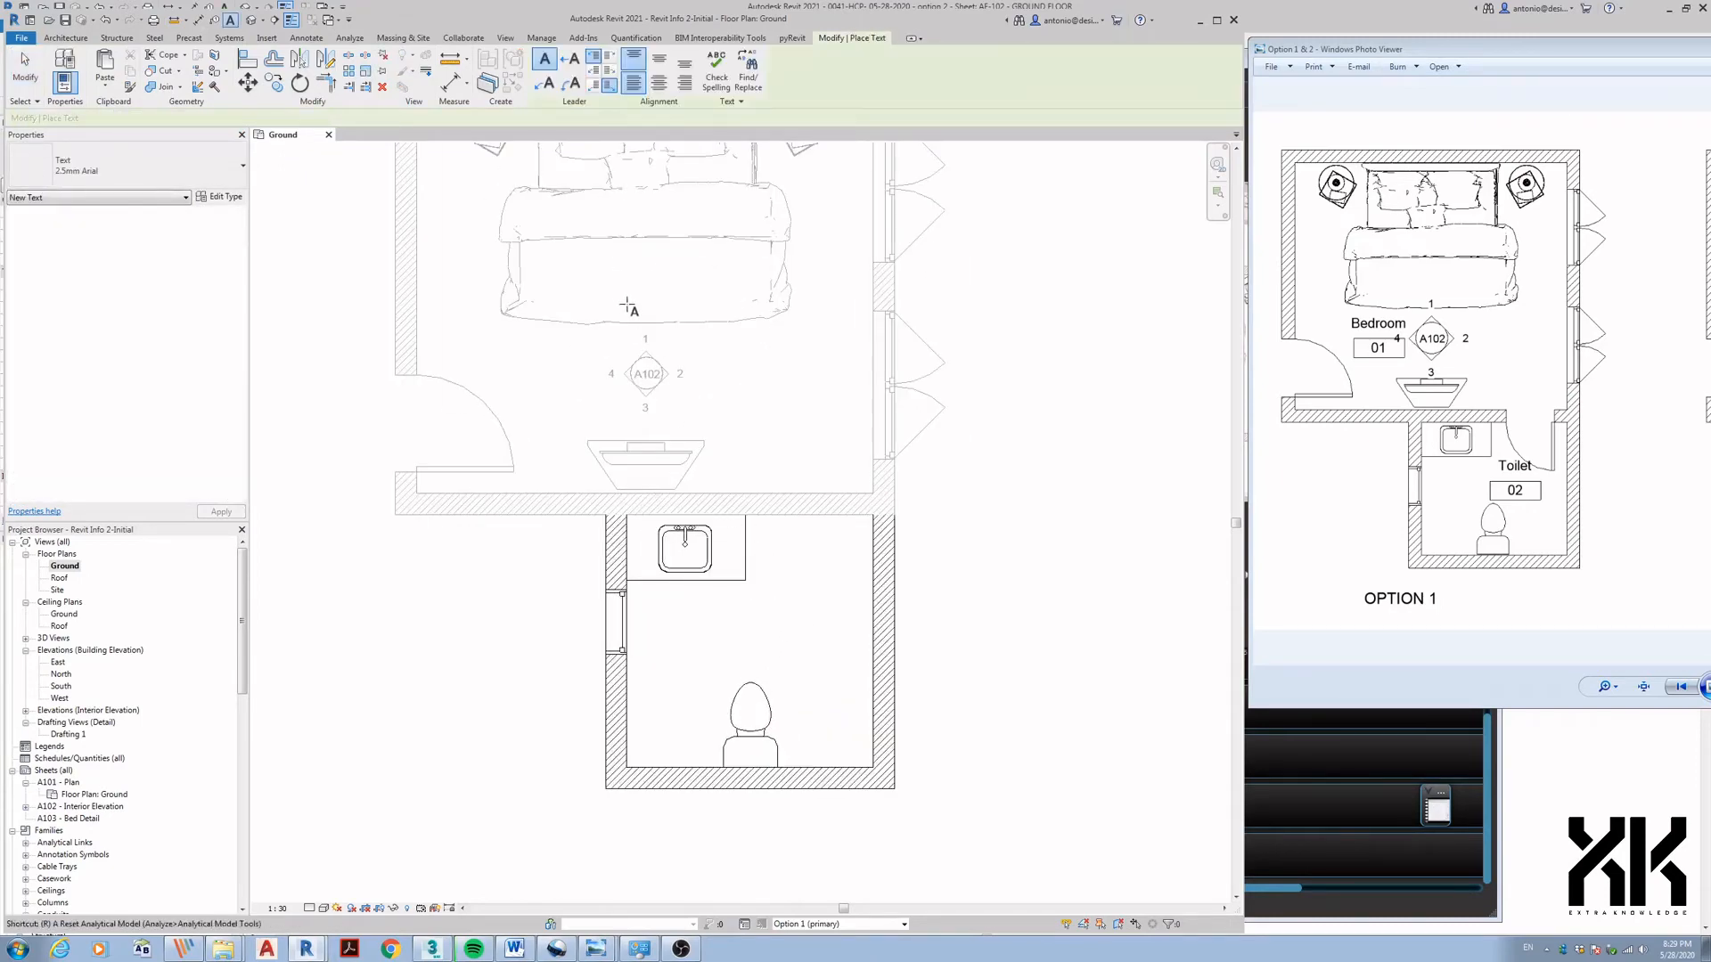
key("r")
key("m")
scroll(745, 704, "up", 1)
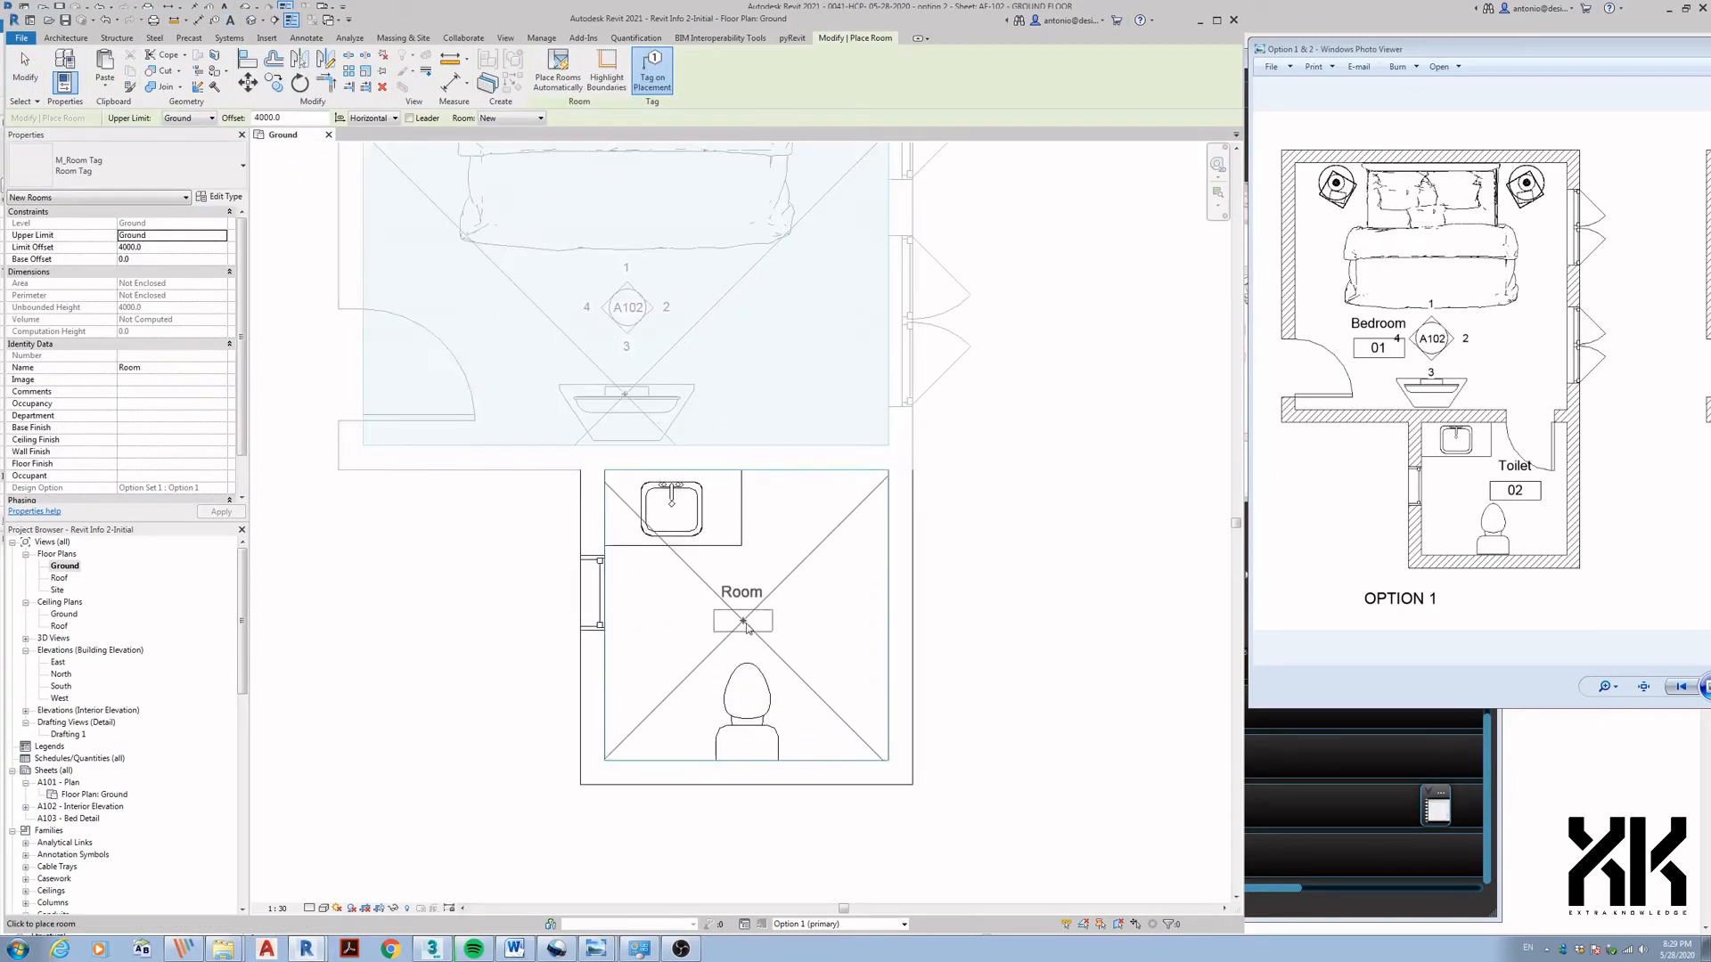
left_click(747, 628)
key("Escape")
- Rename the new room tag to 'Toilet' and set its number to 2
left_click(743, 626)
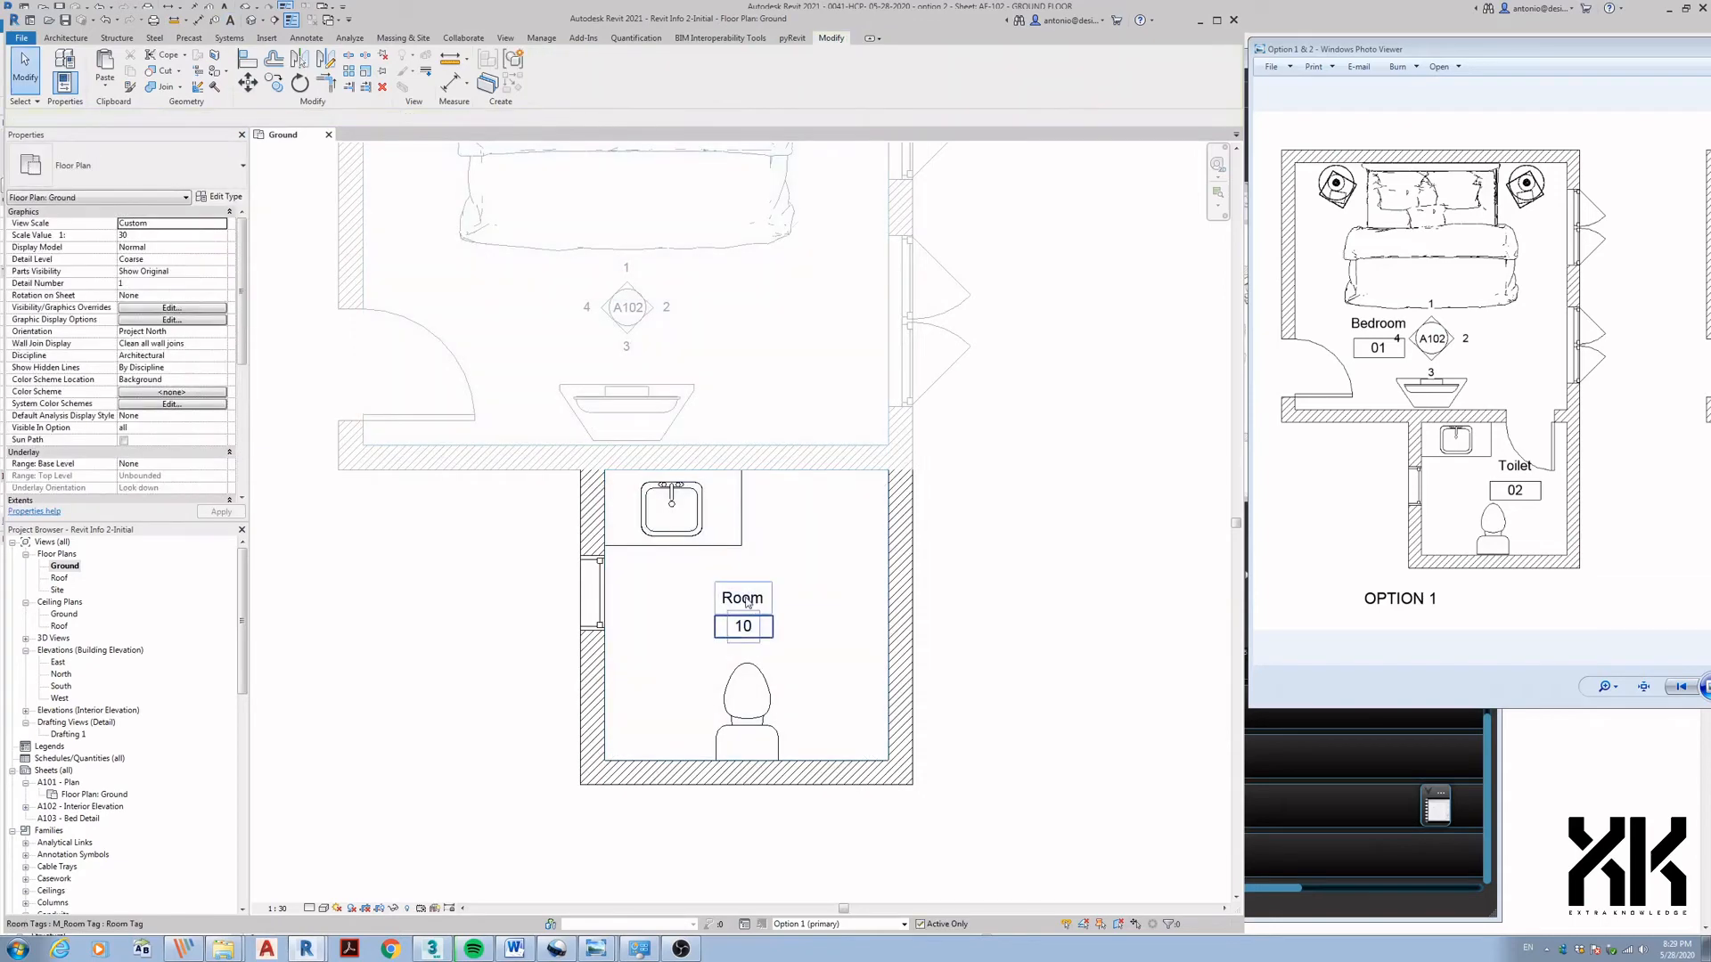
left_click(746, 598)
type("Toilet")
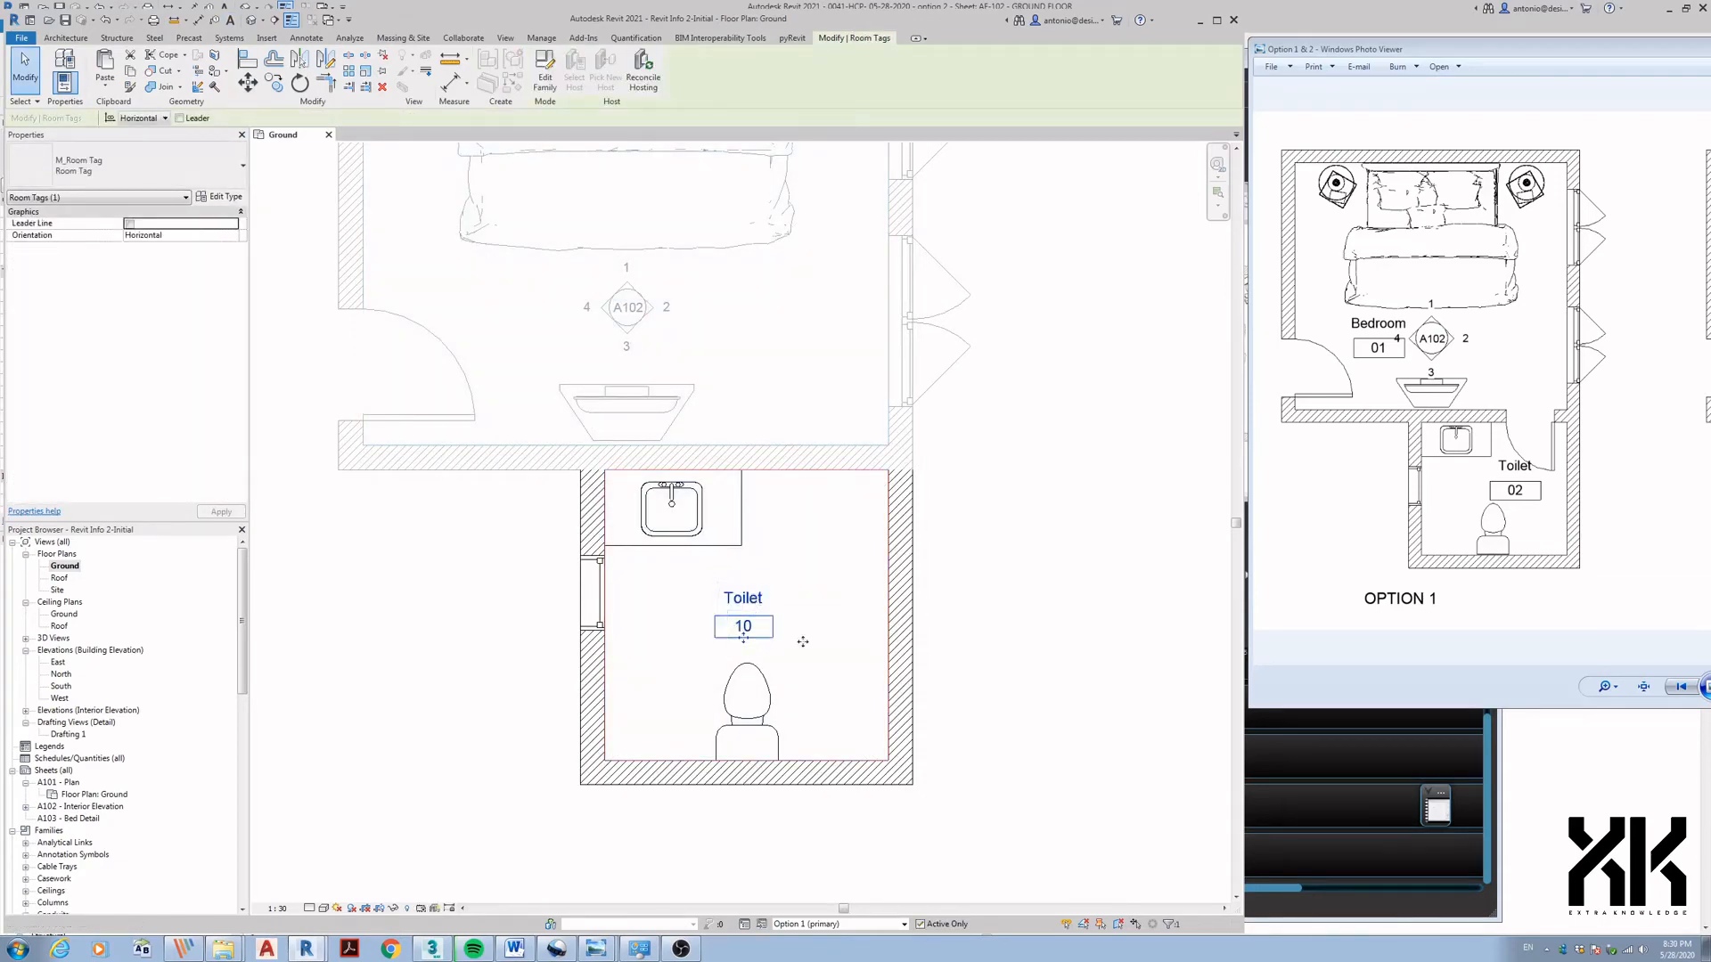
left_click(814, 668)
double_click(747, 630)
type("2")
left_click(833, 668)
left_click(832, 673)
scroll(831, 698, "down", 1)
middle_click_drag(962, 672, 849, 727)
scroll(820, 700, "up", 1)
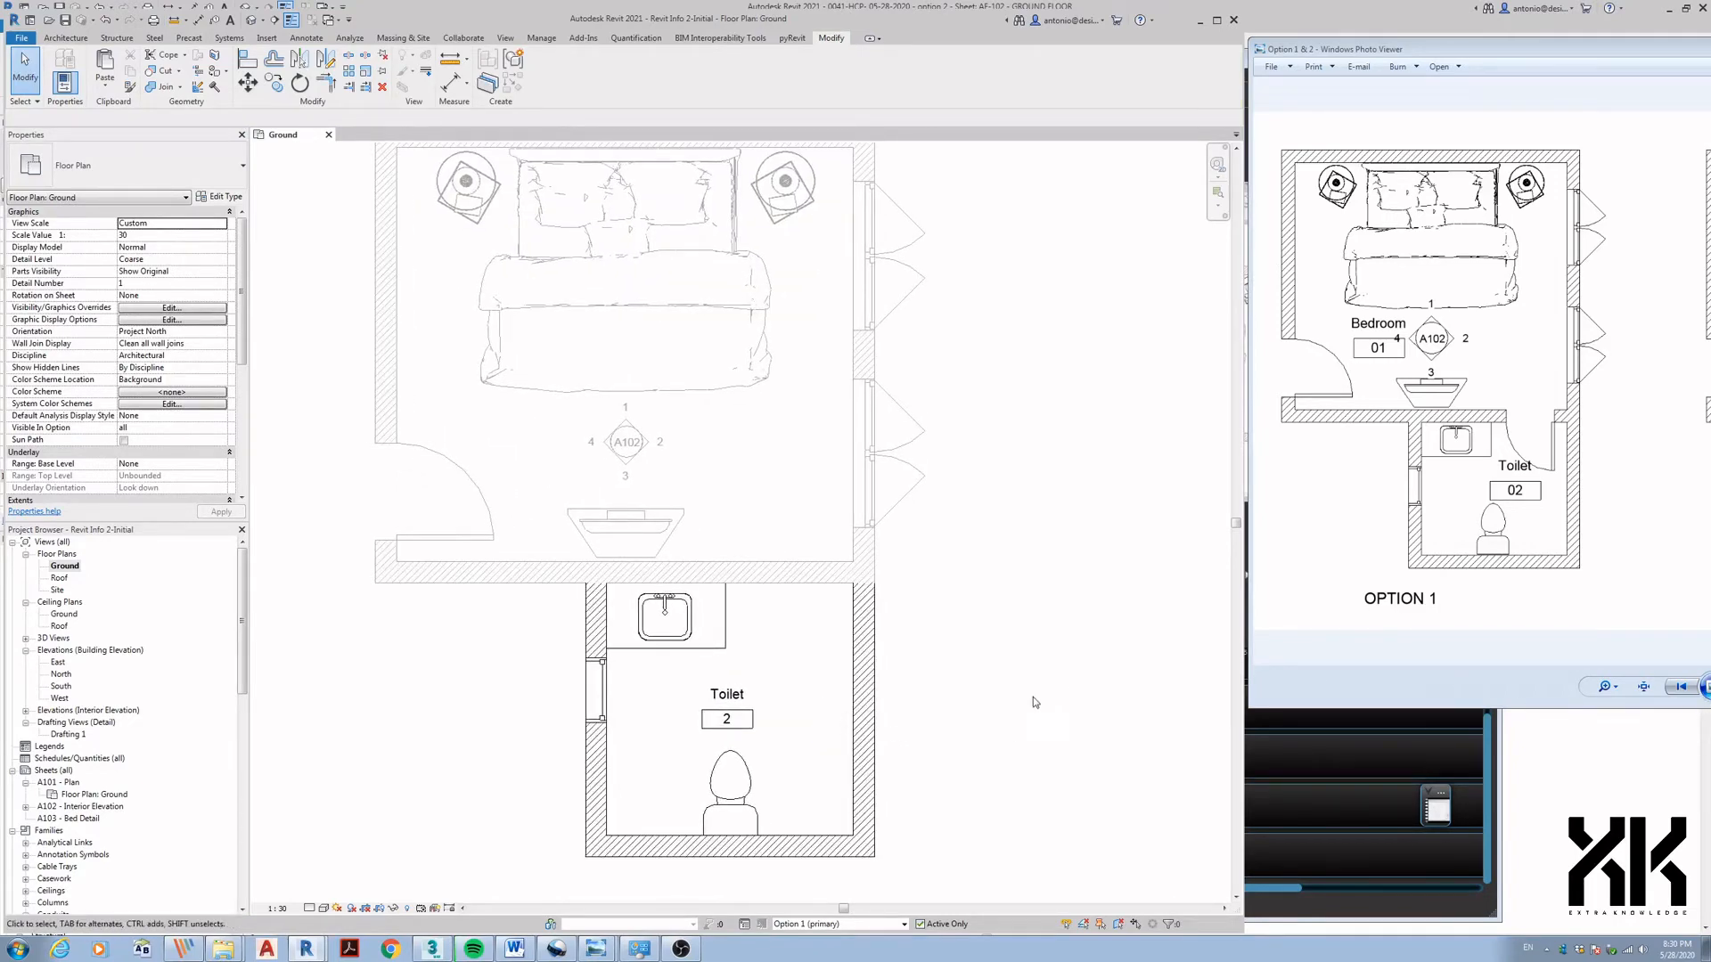
middle_click_drag(976, 702, 1034, 695)
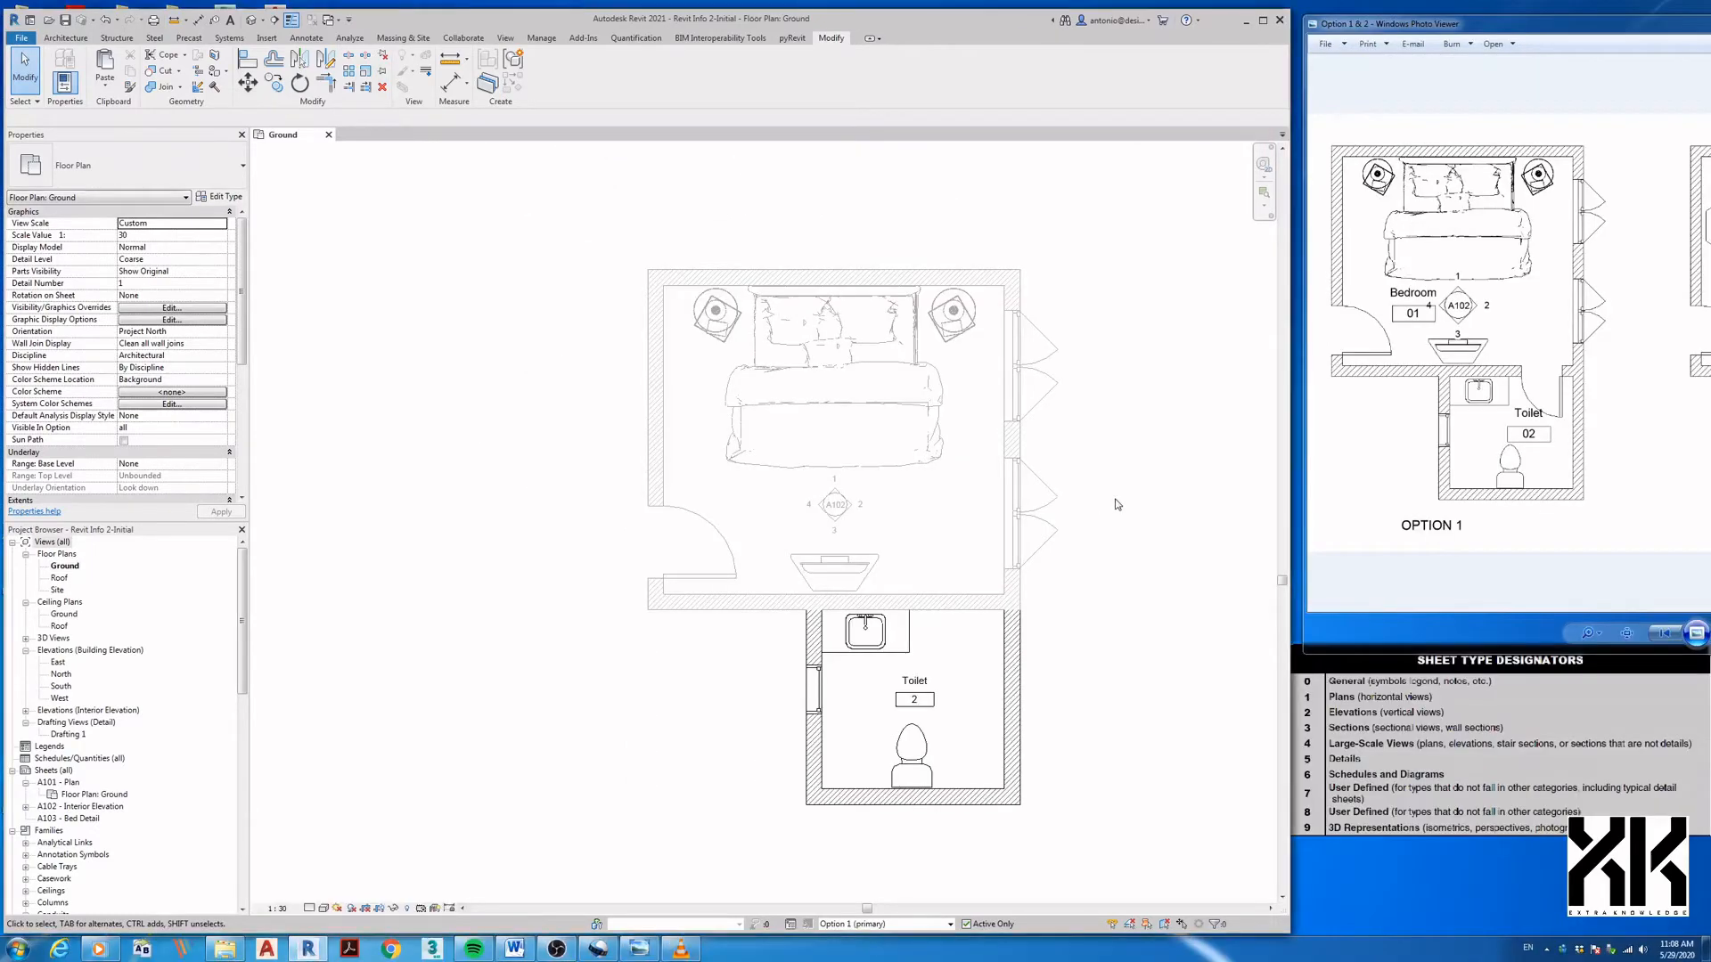
- Try placing a flipped door in the bedroom–toilet wall, then cancel after the hosting error
left_click(1261, 27)
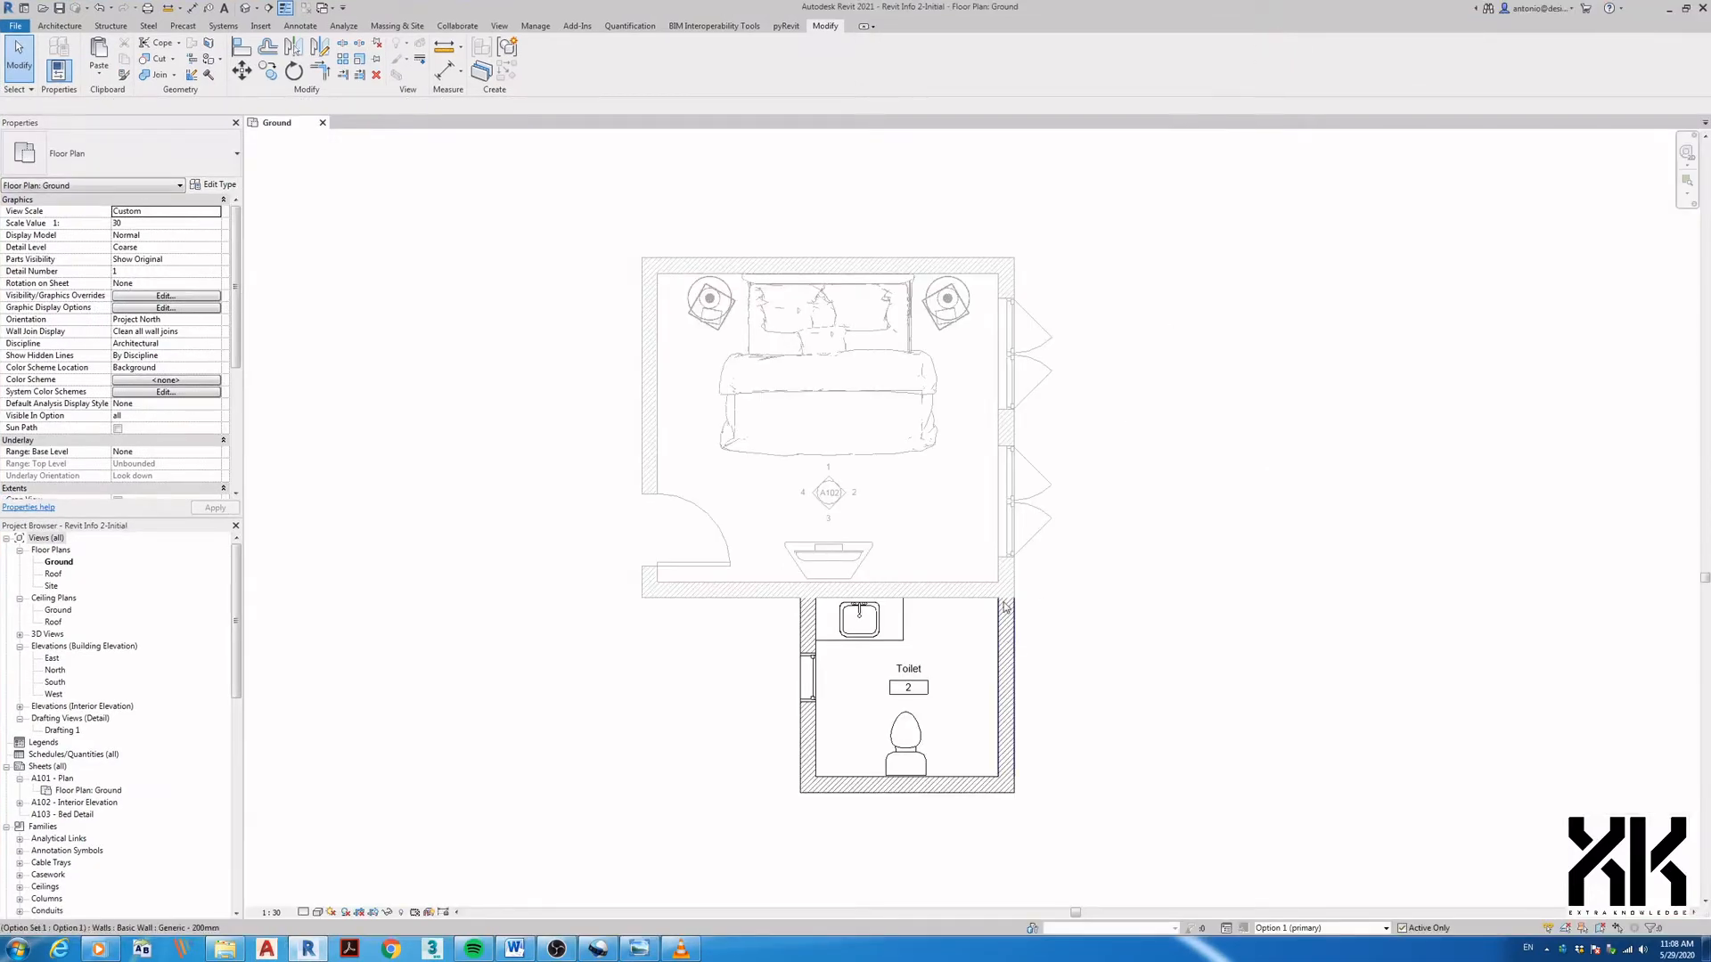
key("d")
key("t")
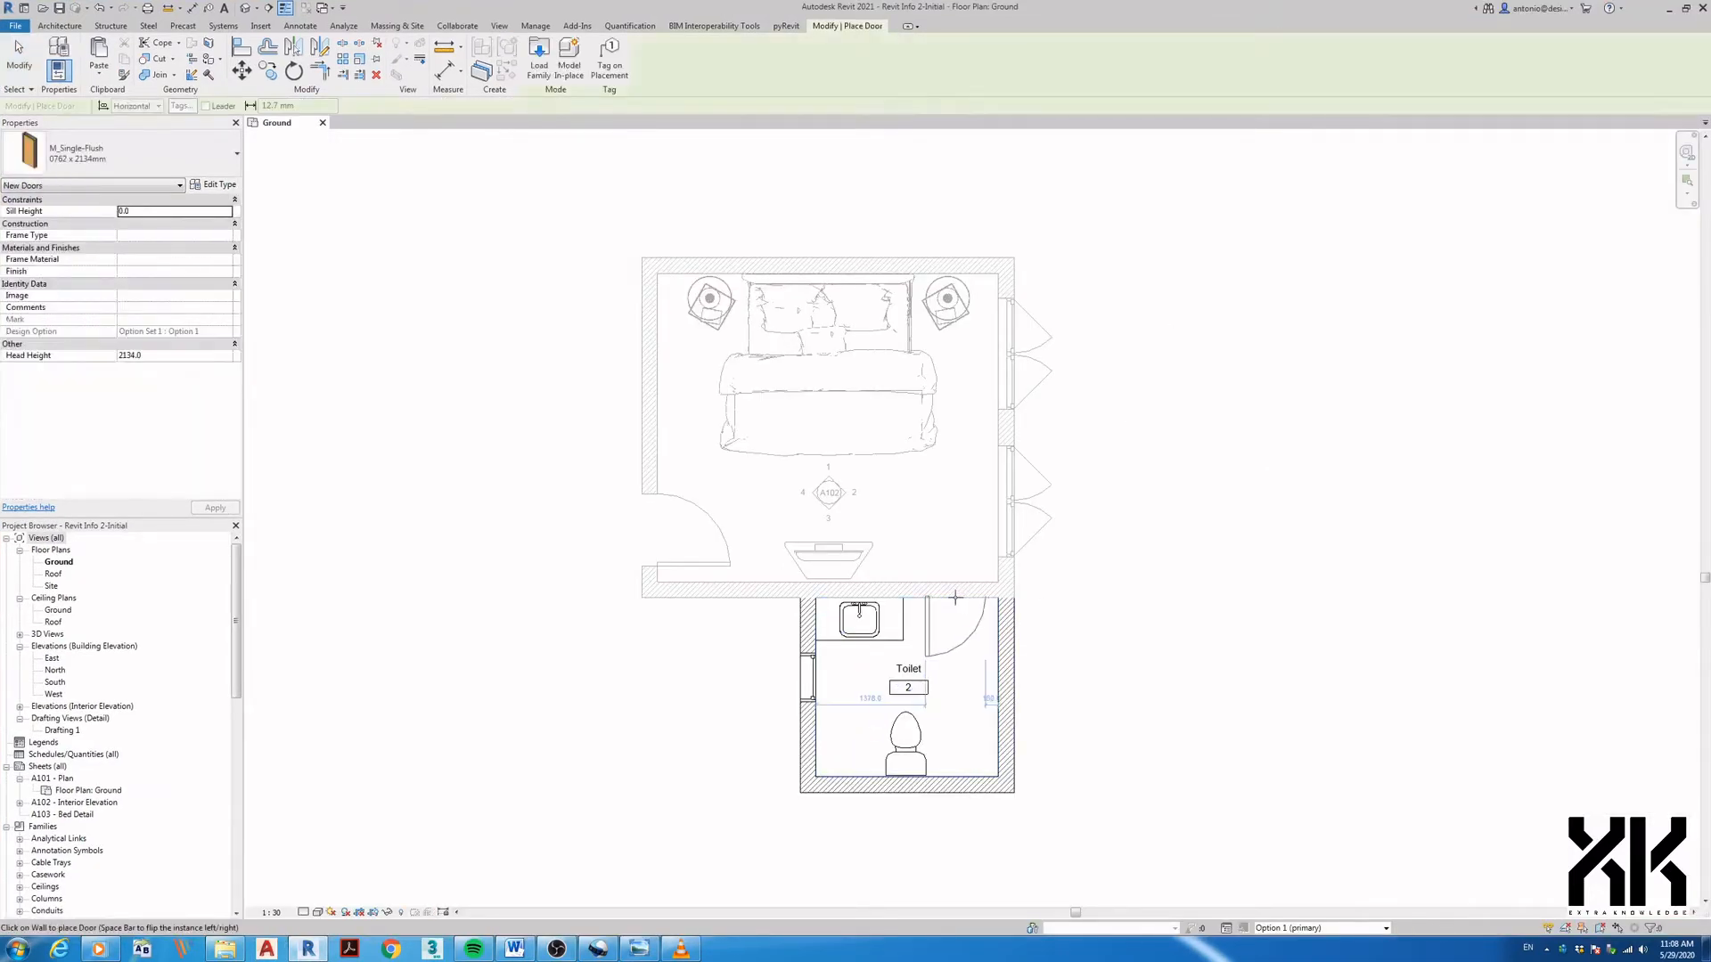
key("space")
left_click(952, 598)
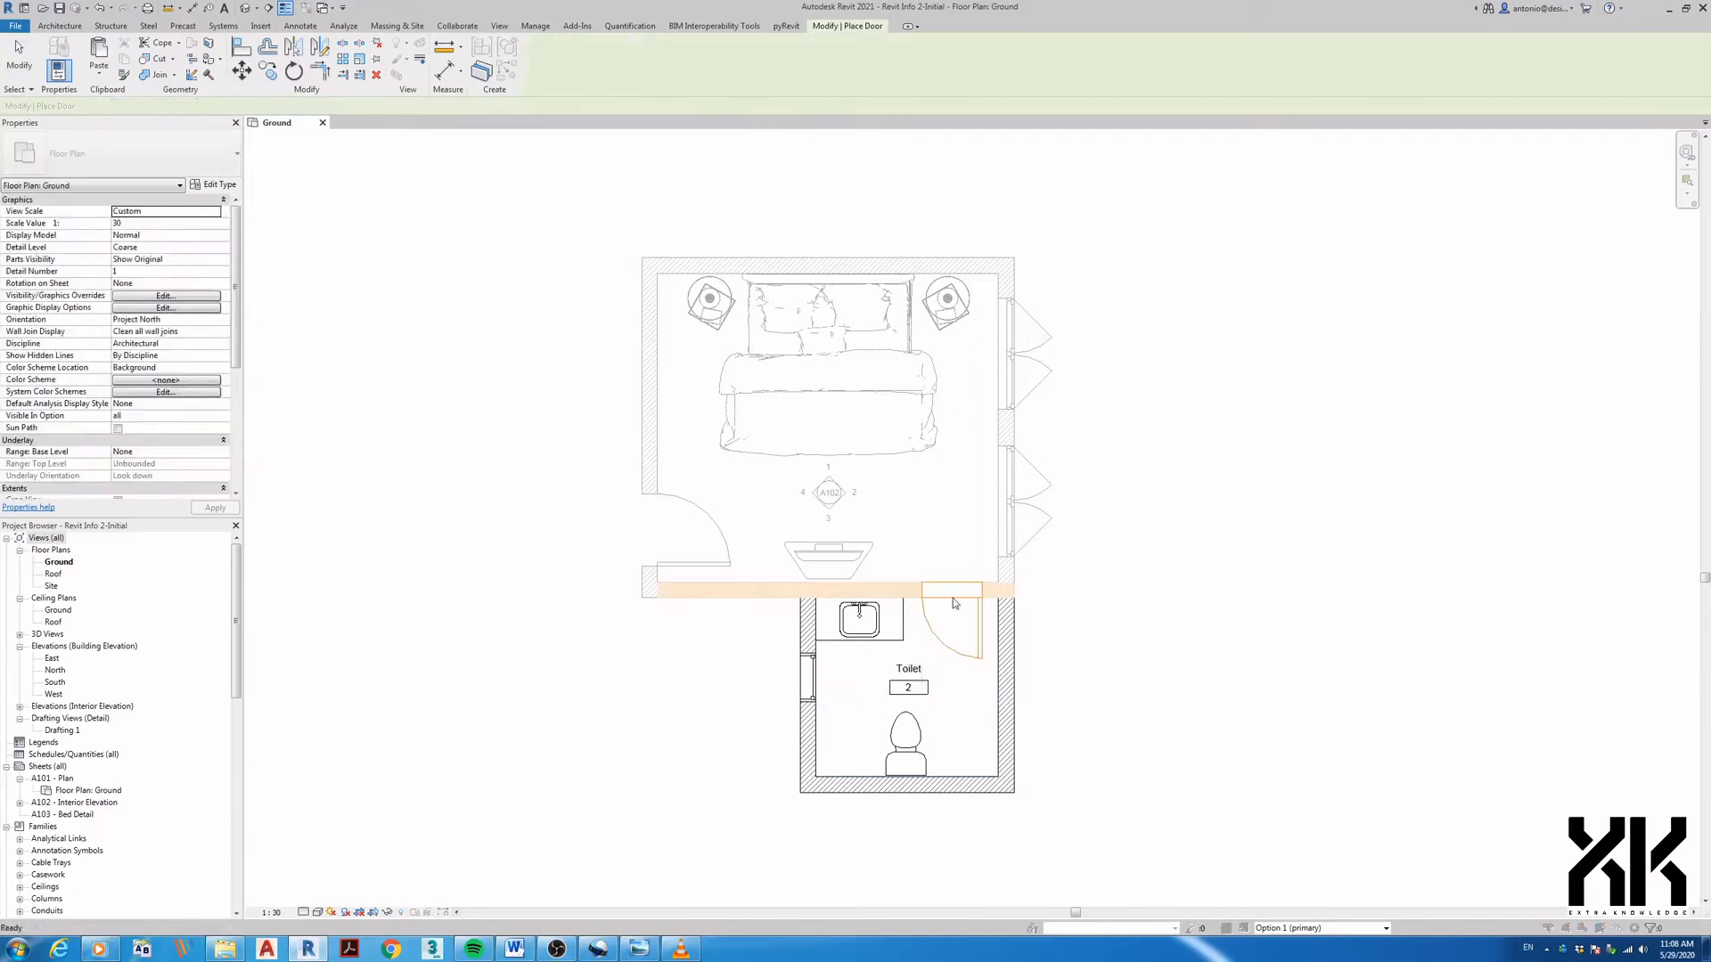
left_click_drag(1527, 810, 1175, 559)
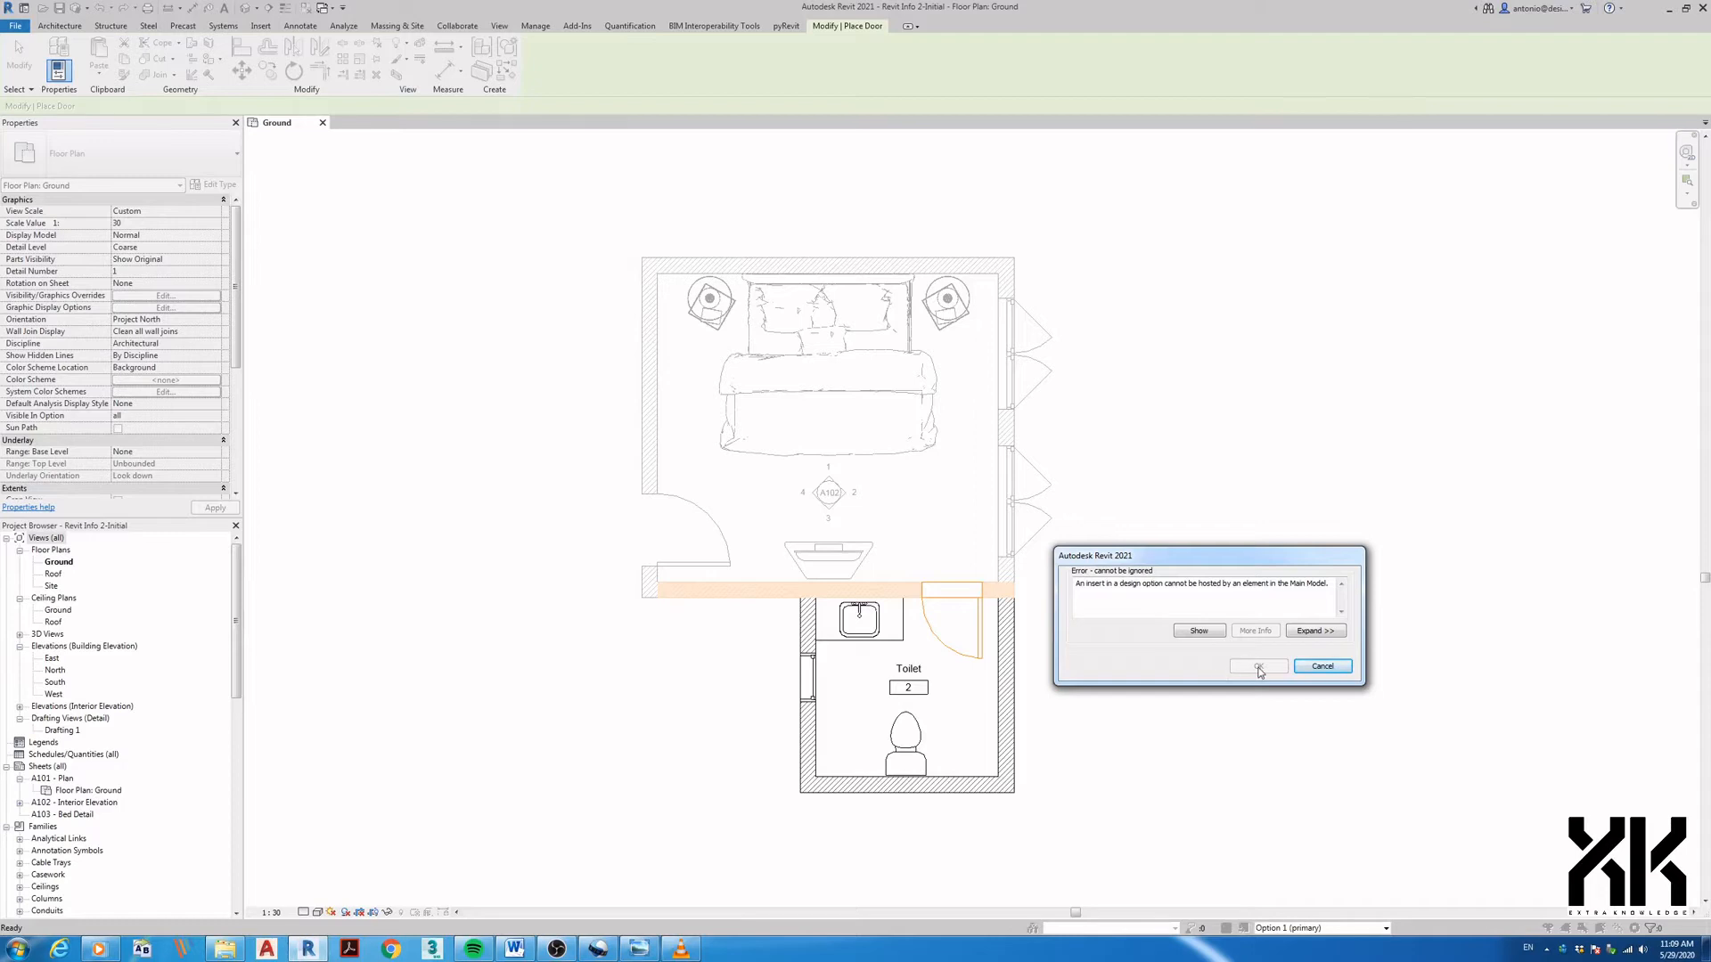
left_click(1316, 674)
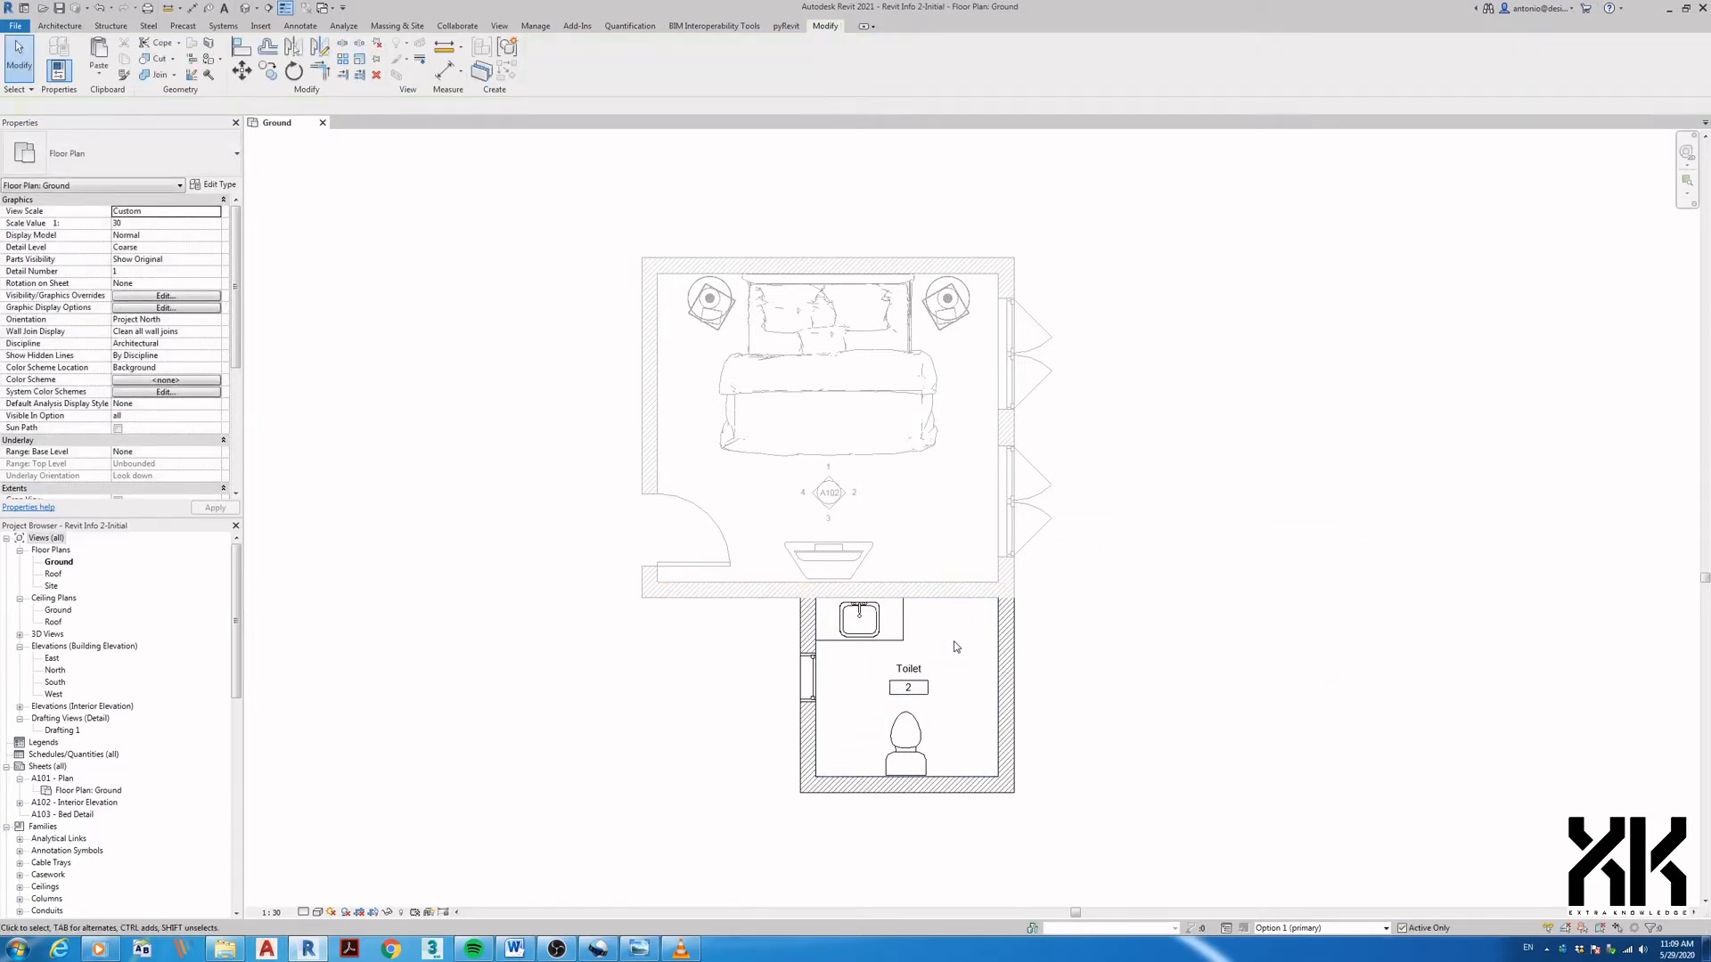
- Draw a wall between the bedroom's lower-left and lower-right corners, then activate Main Model
key("w")
key("a")
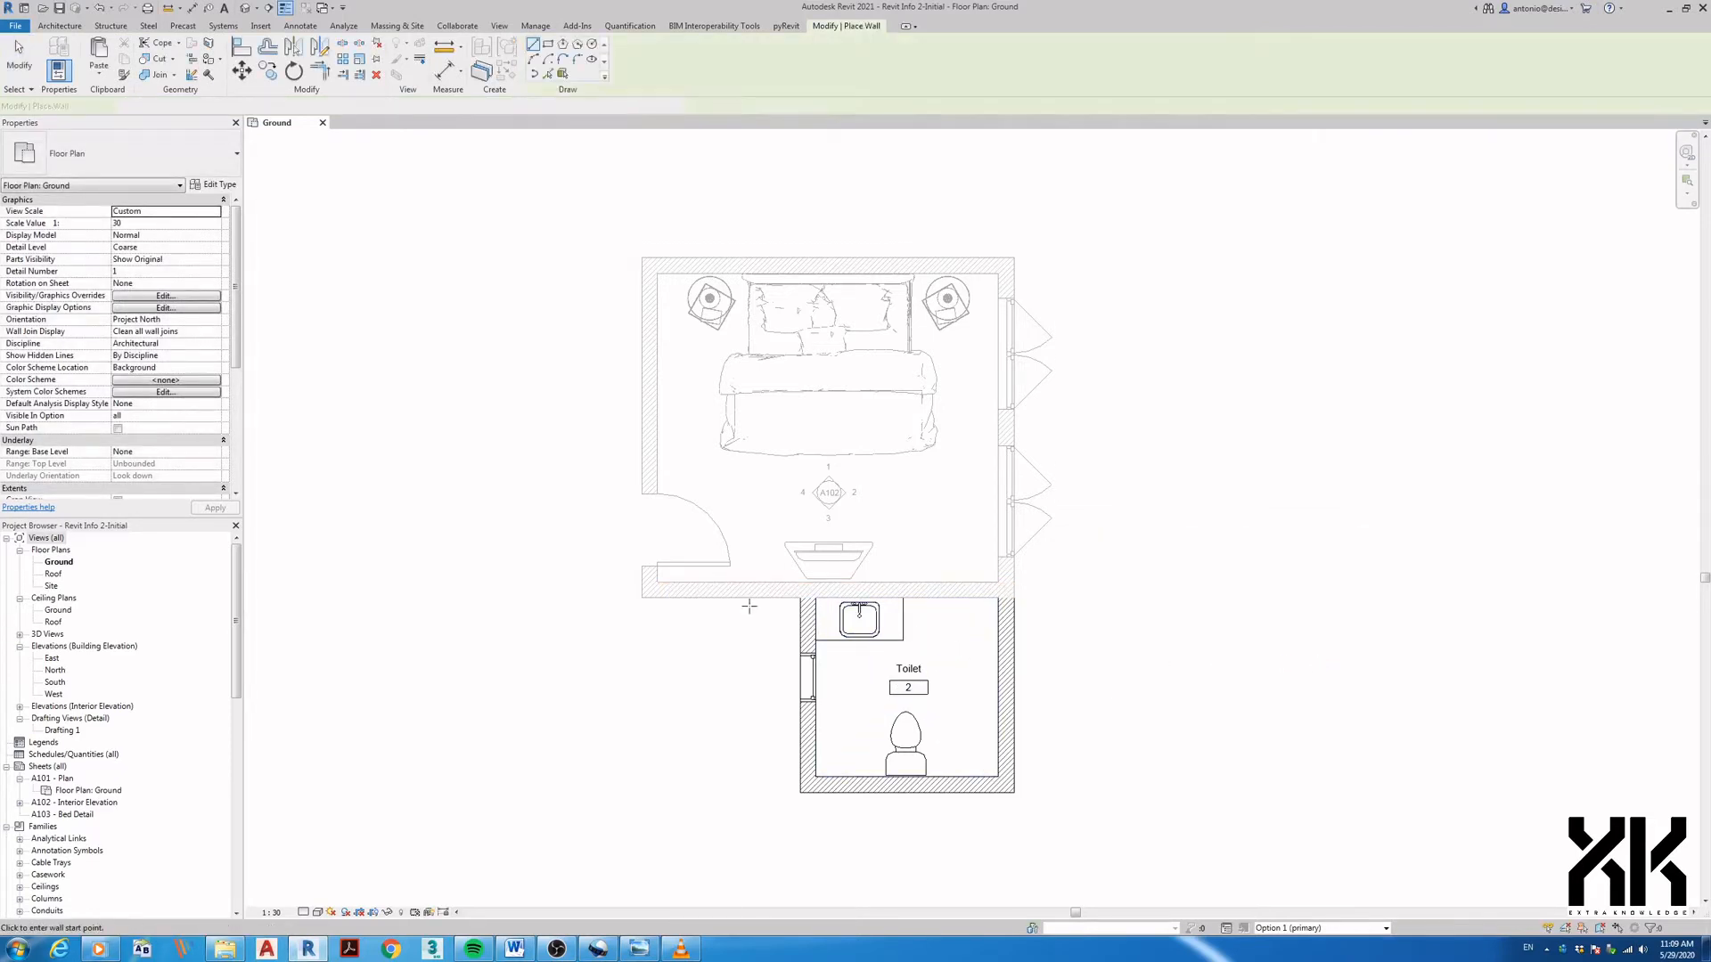
left_click(650, 589)
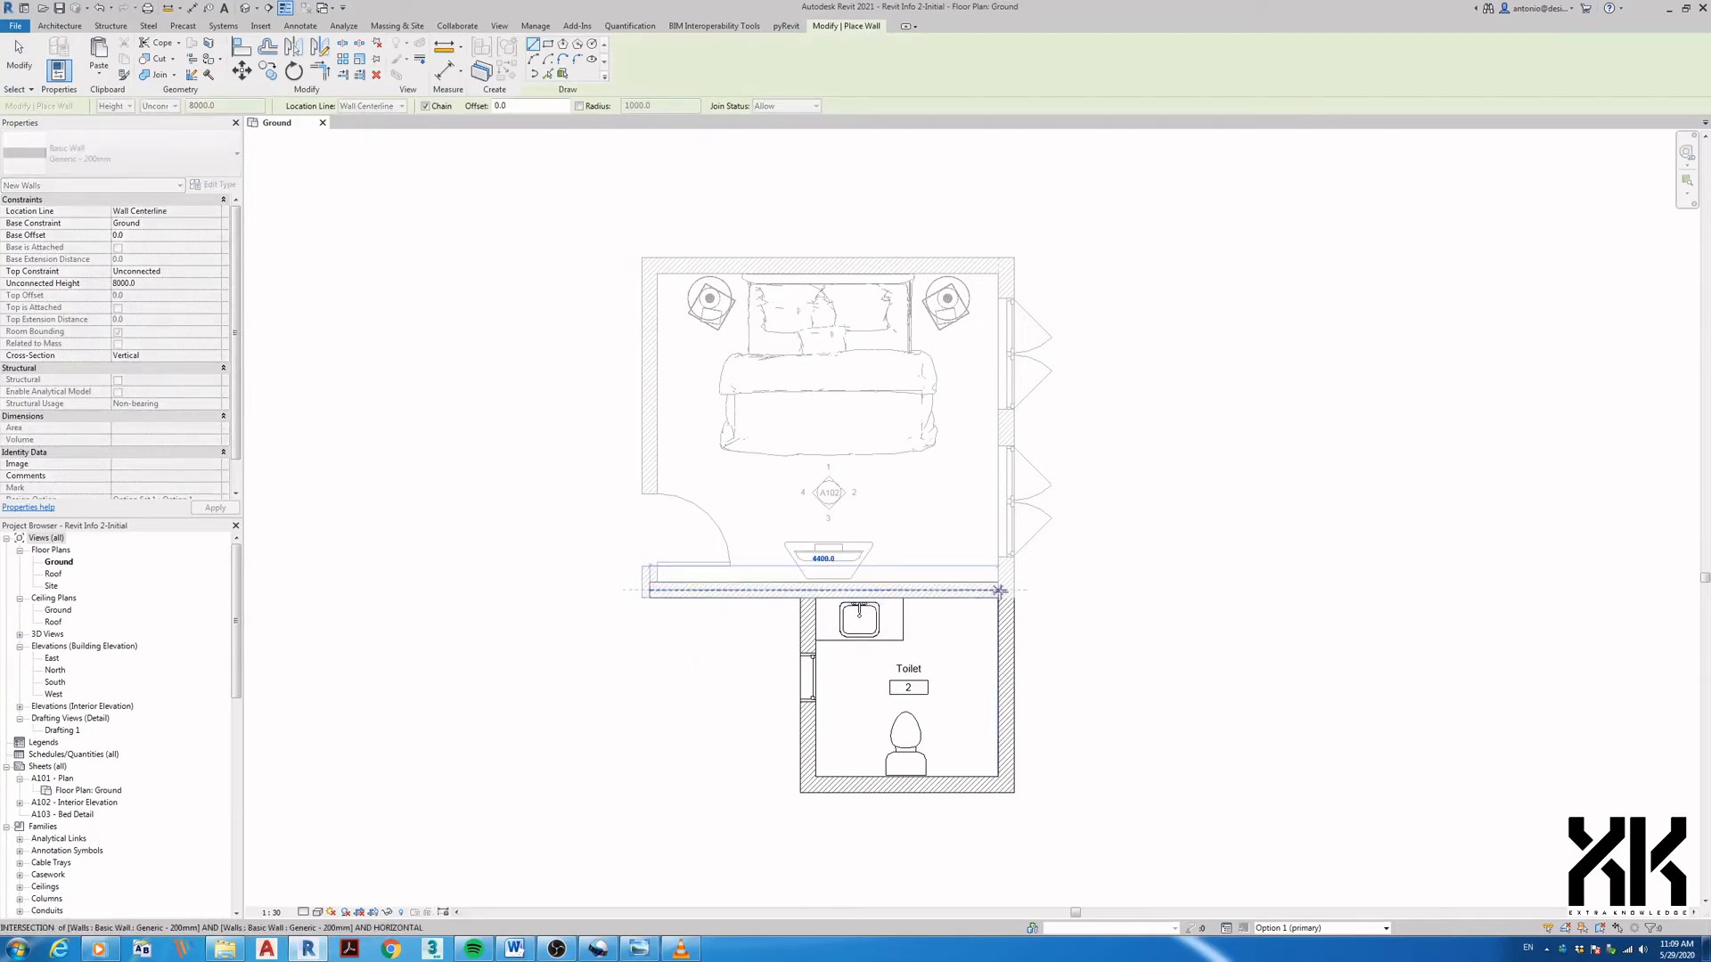
left_click(1005, 589)
key("Escape")
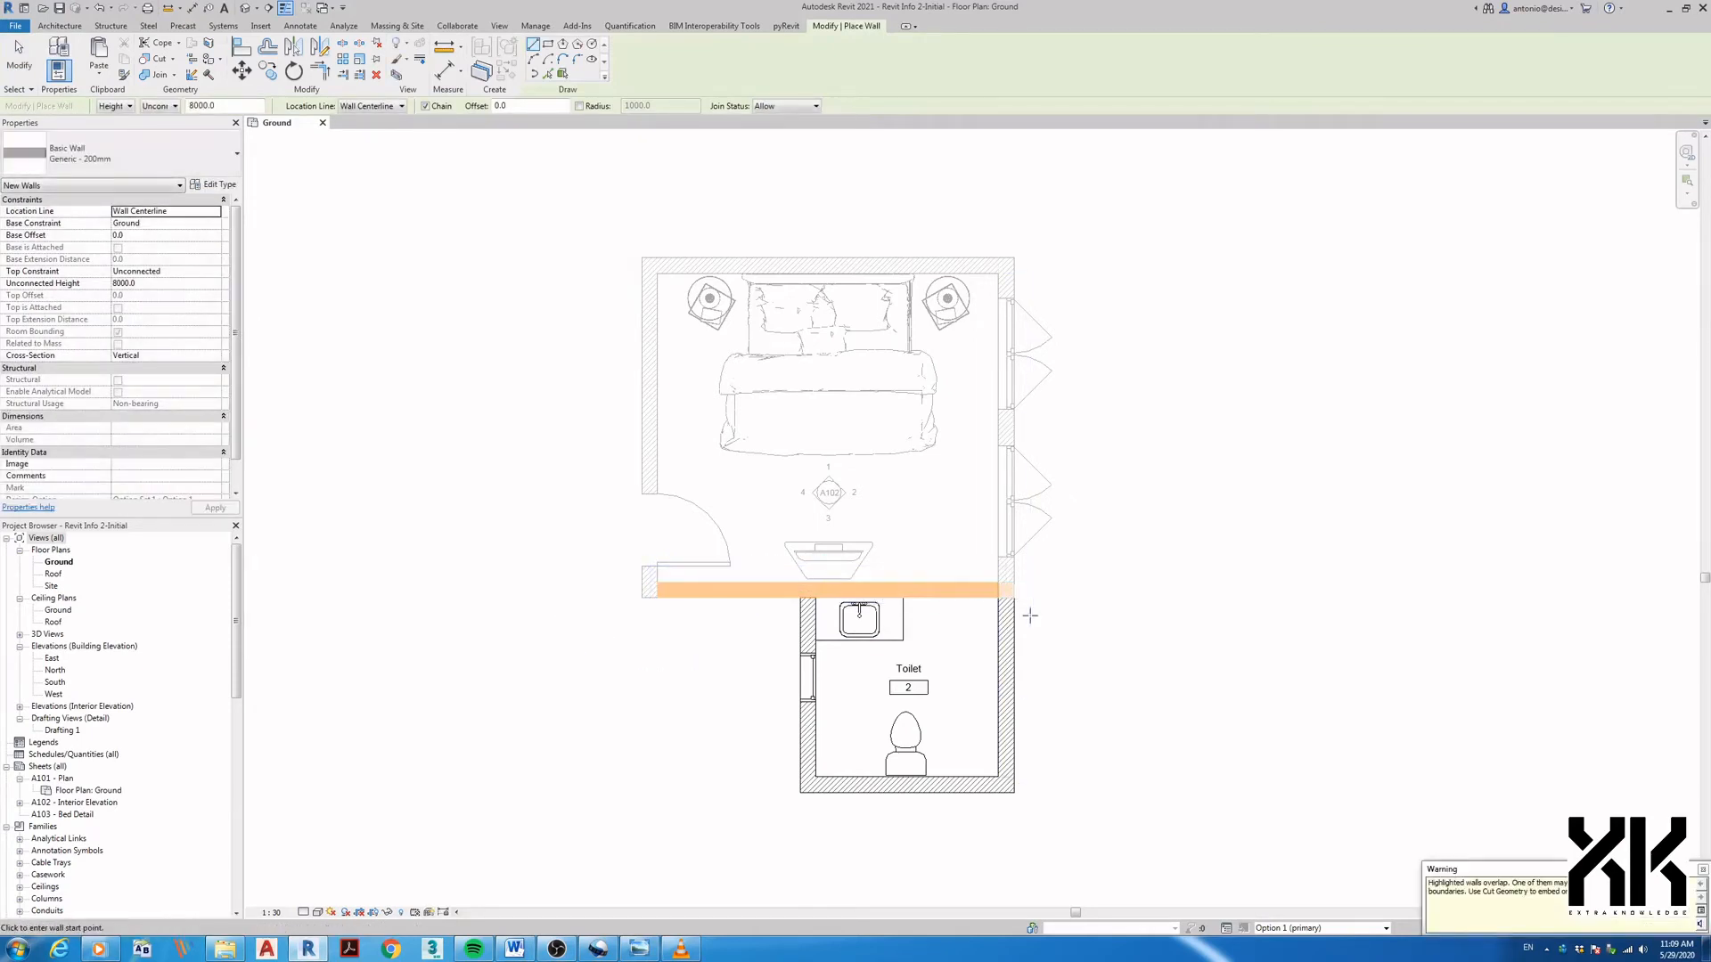
key("Escape")
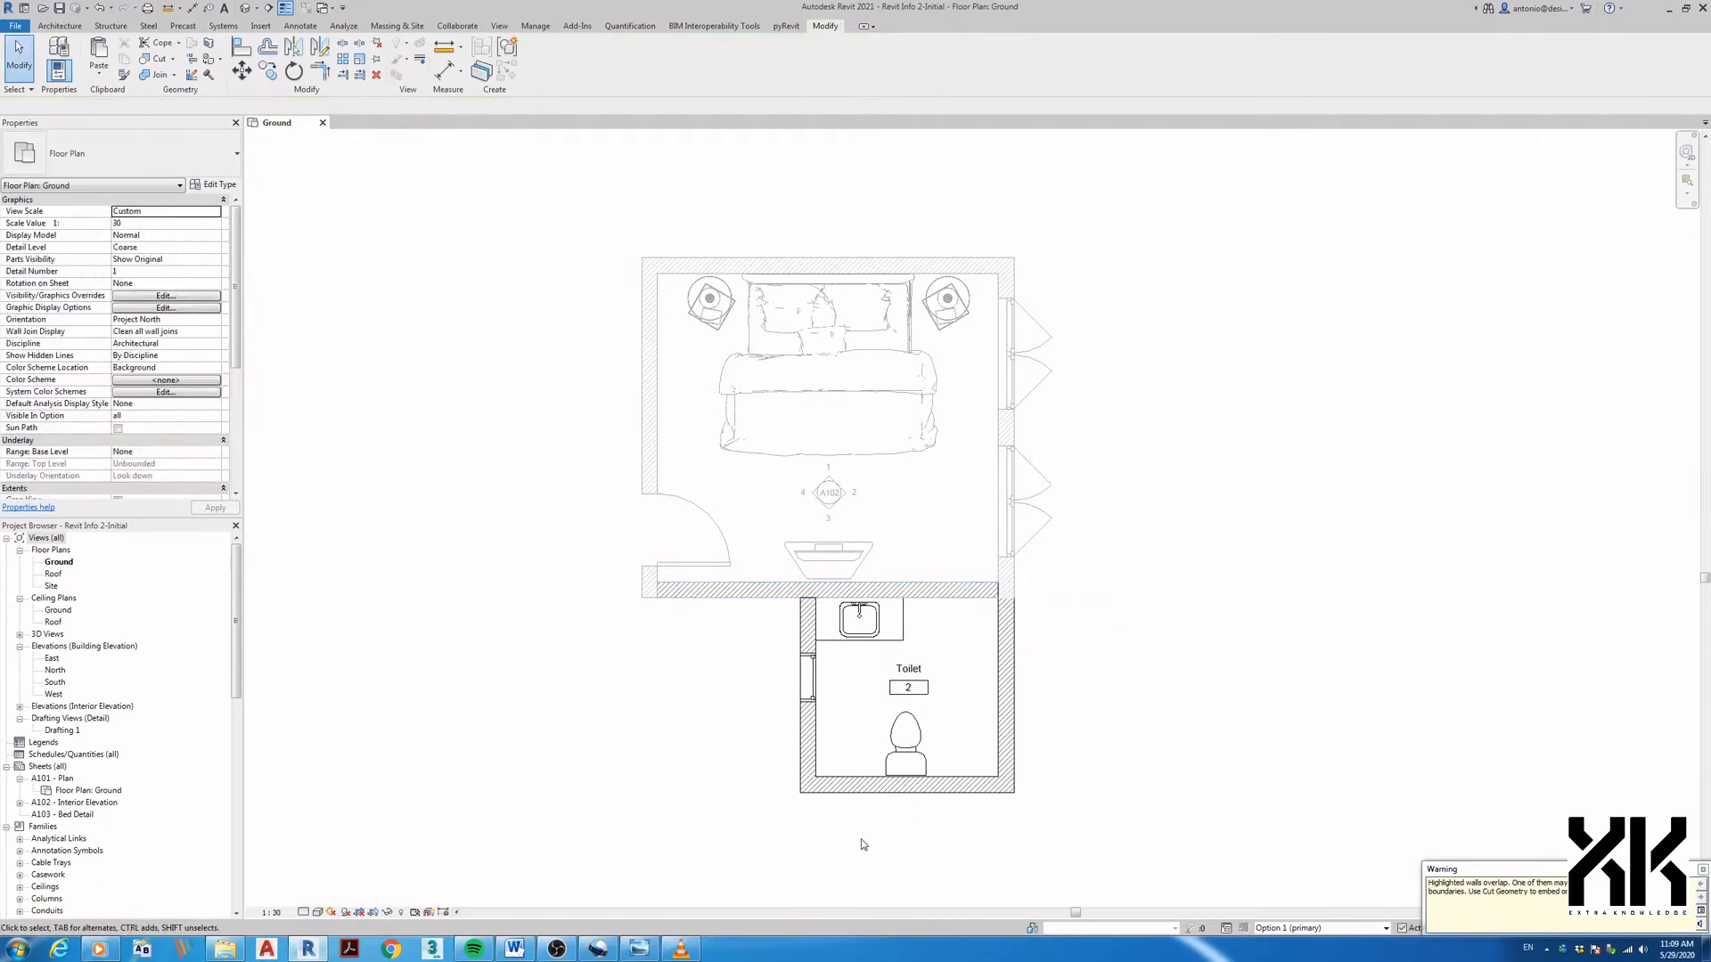
left_click(1275, 928)
left_click(1280, 889)
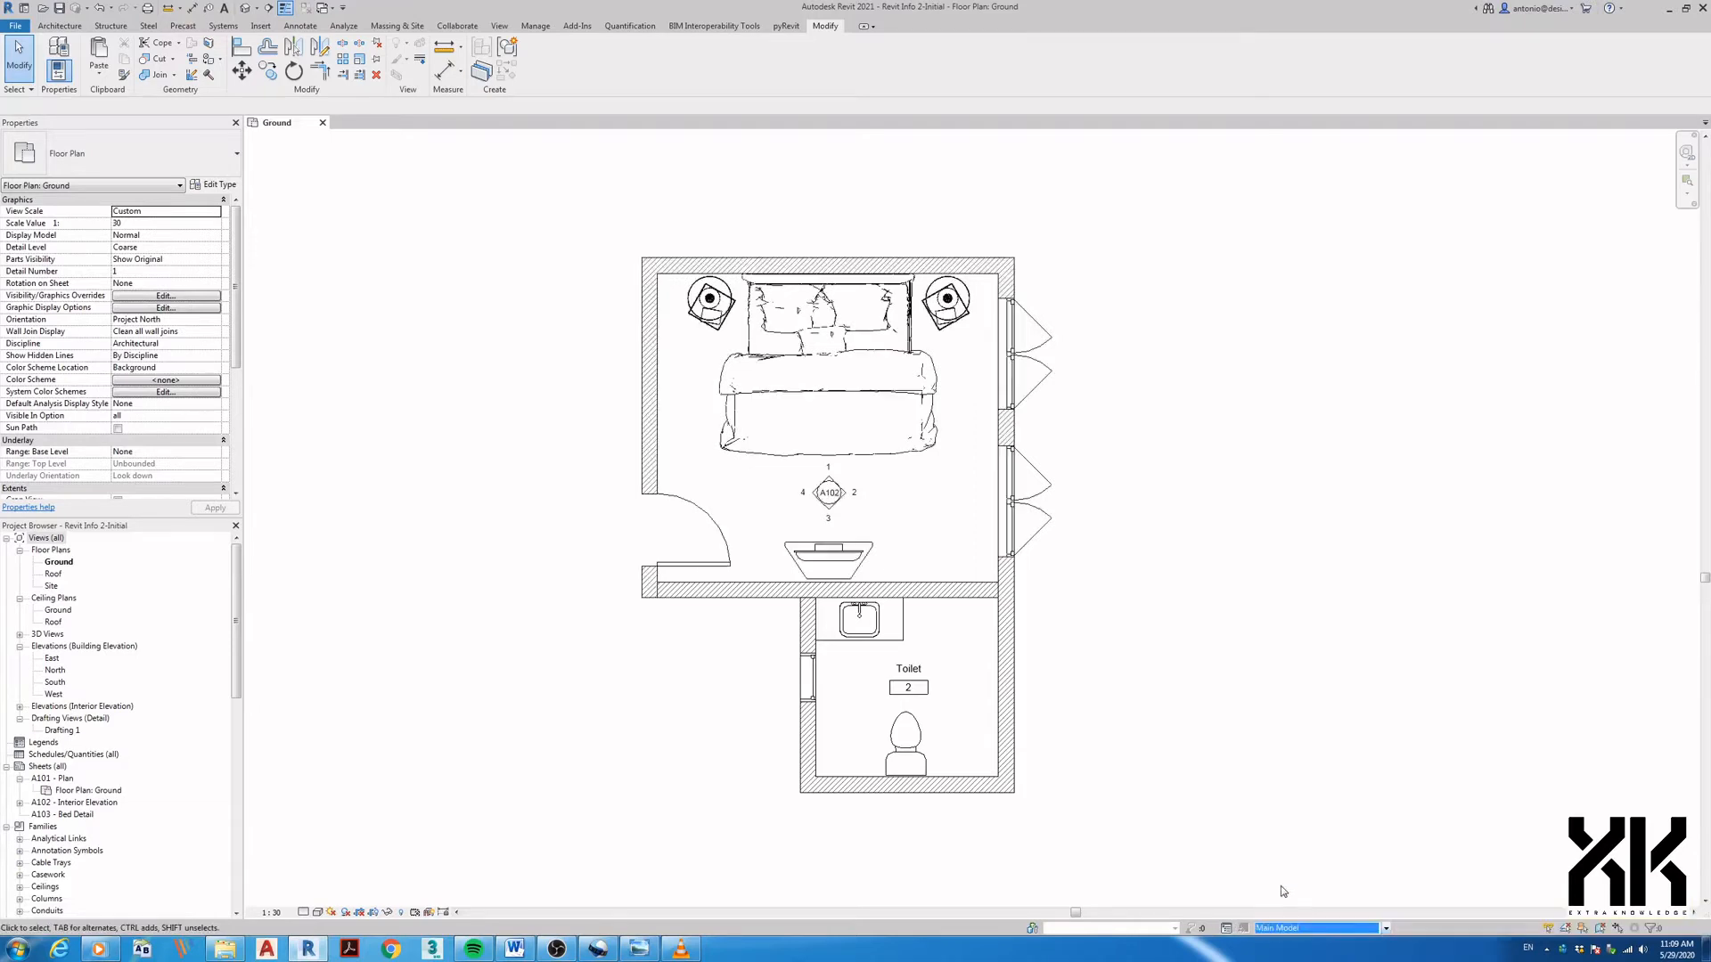
- Hide the main model's bedroom–toilet wall in this view and reactivate Option 1 (primary)
right_click(930, 595)
mouse_move(1027, 698)
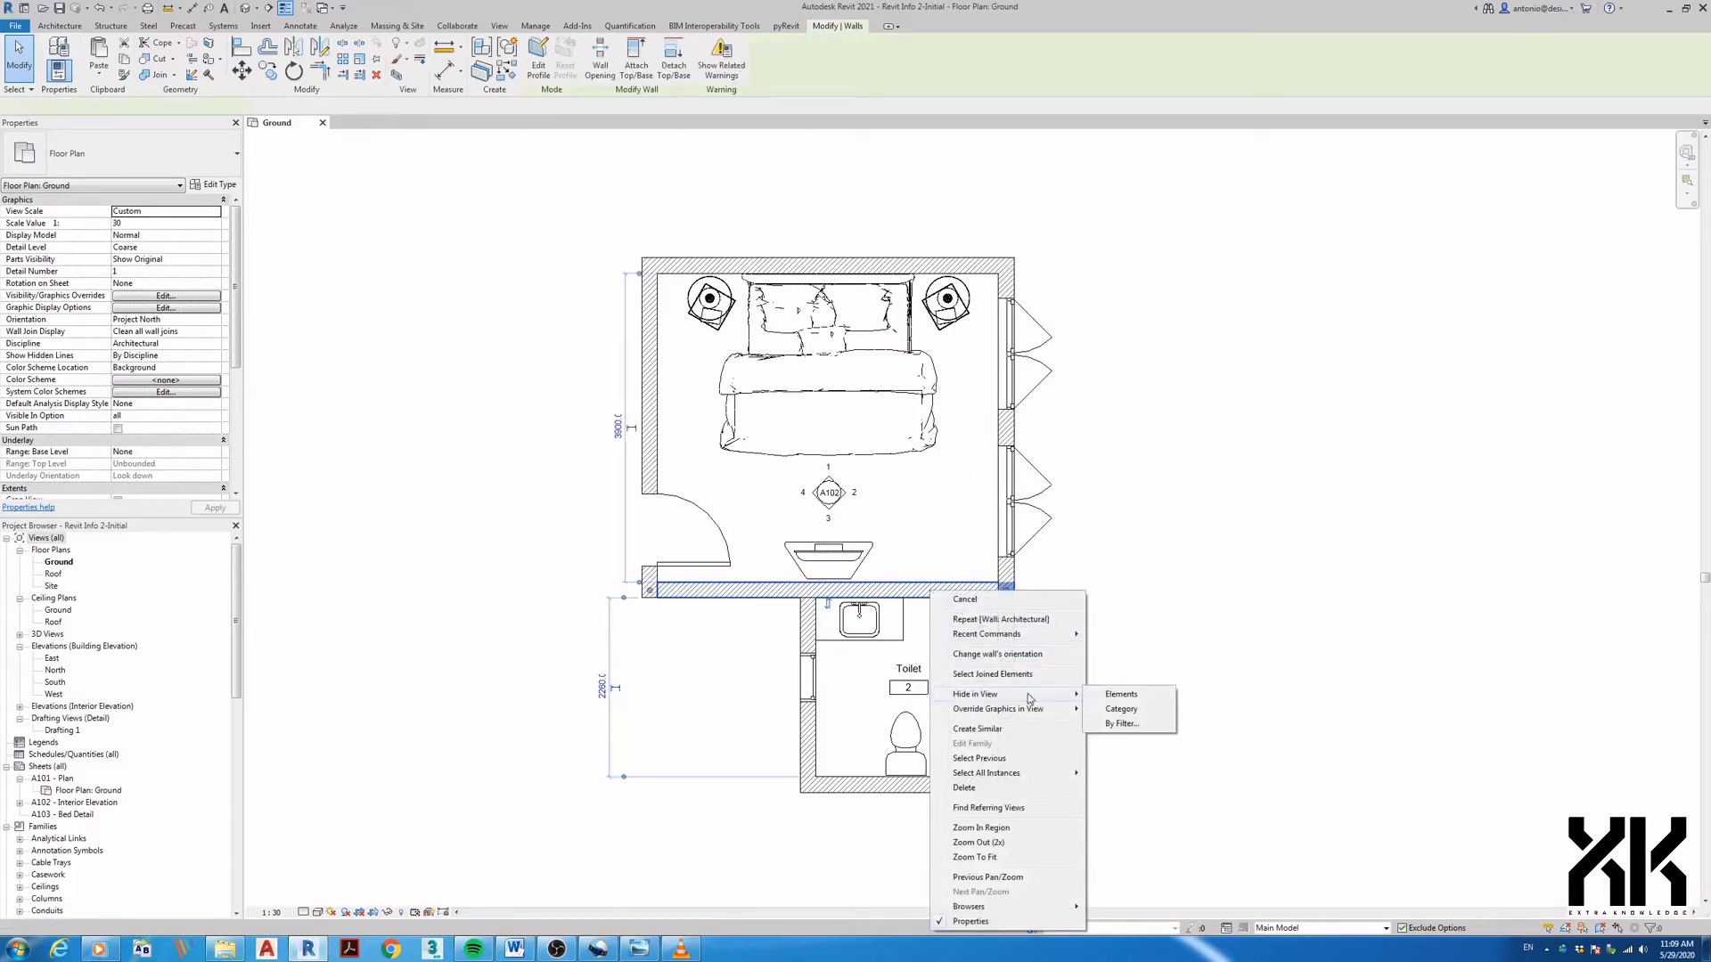
left_click(1115, 695)
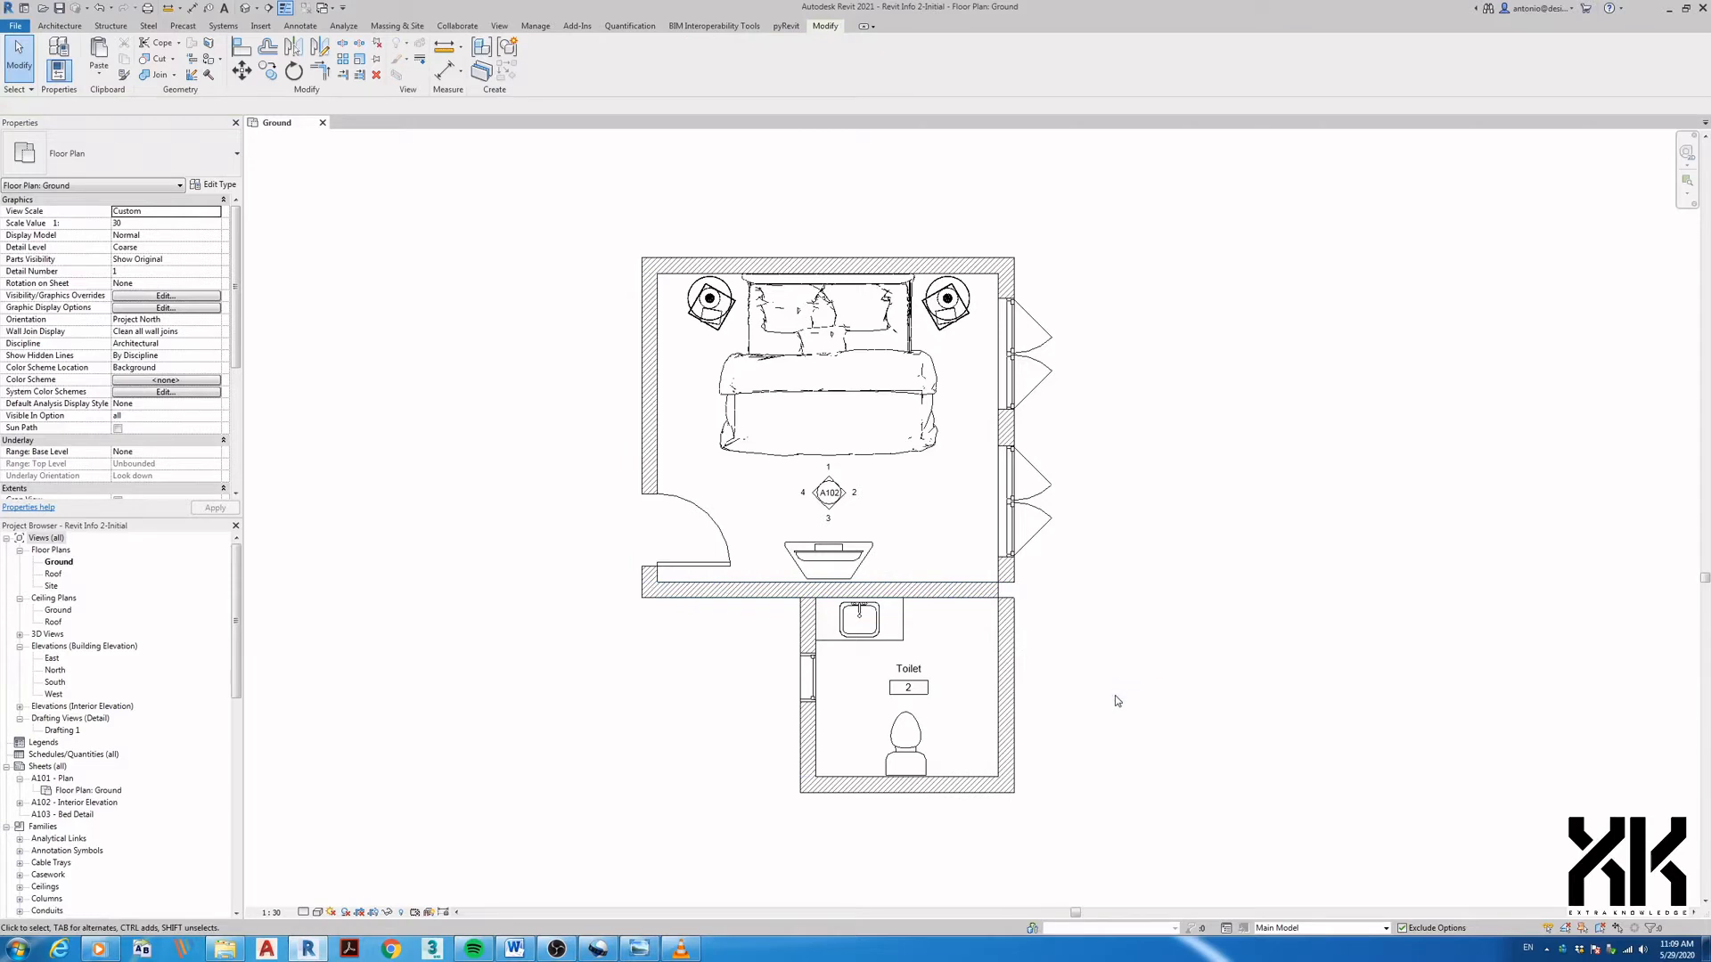
left_click(1274, 928)
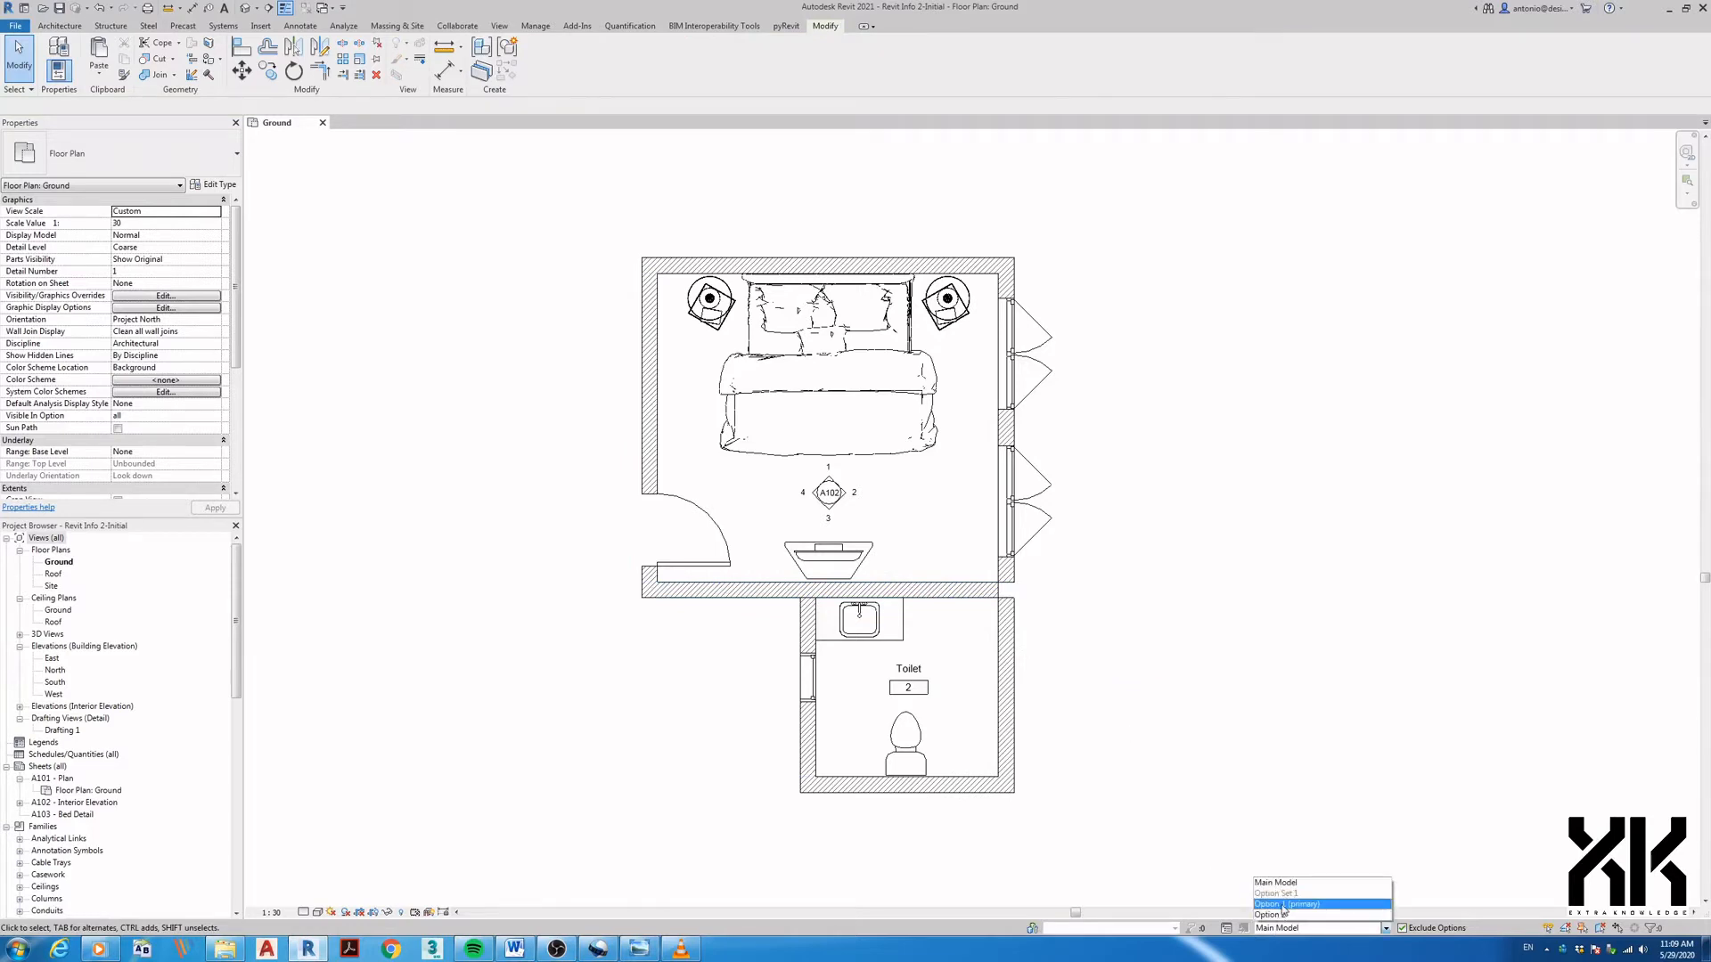
left_click(1283, 905)
- Disallow joins at the top end of the toilet's right wall
right_click(1014, 606)
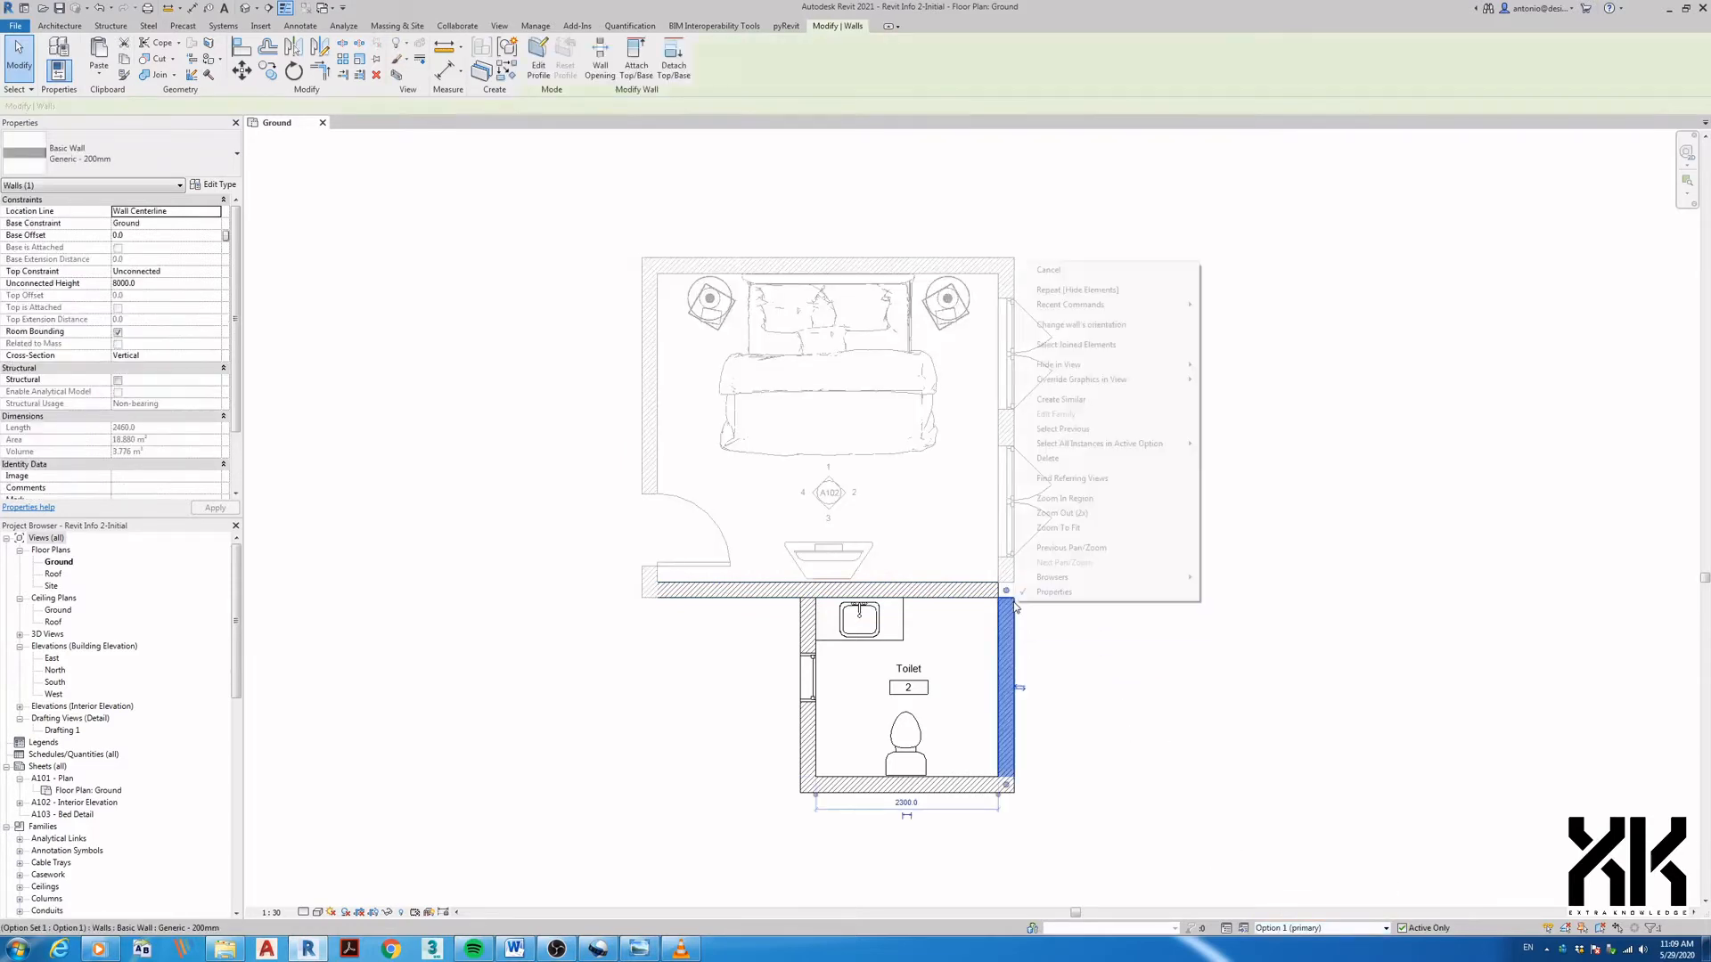
left_click(1013, 608)
right_click(1012, 609)
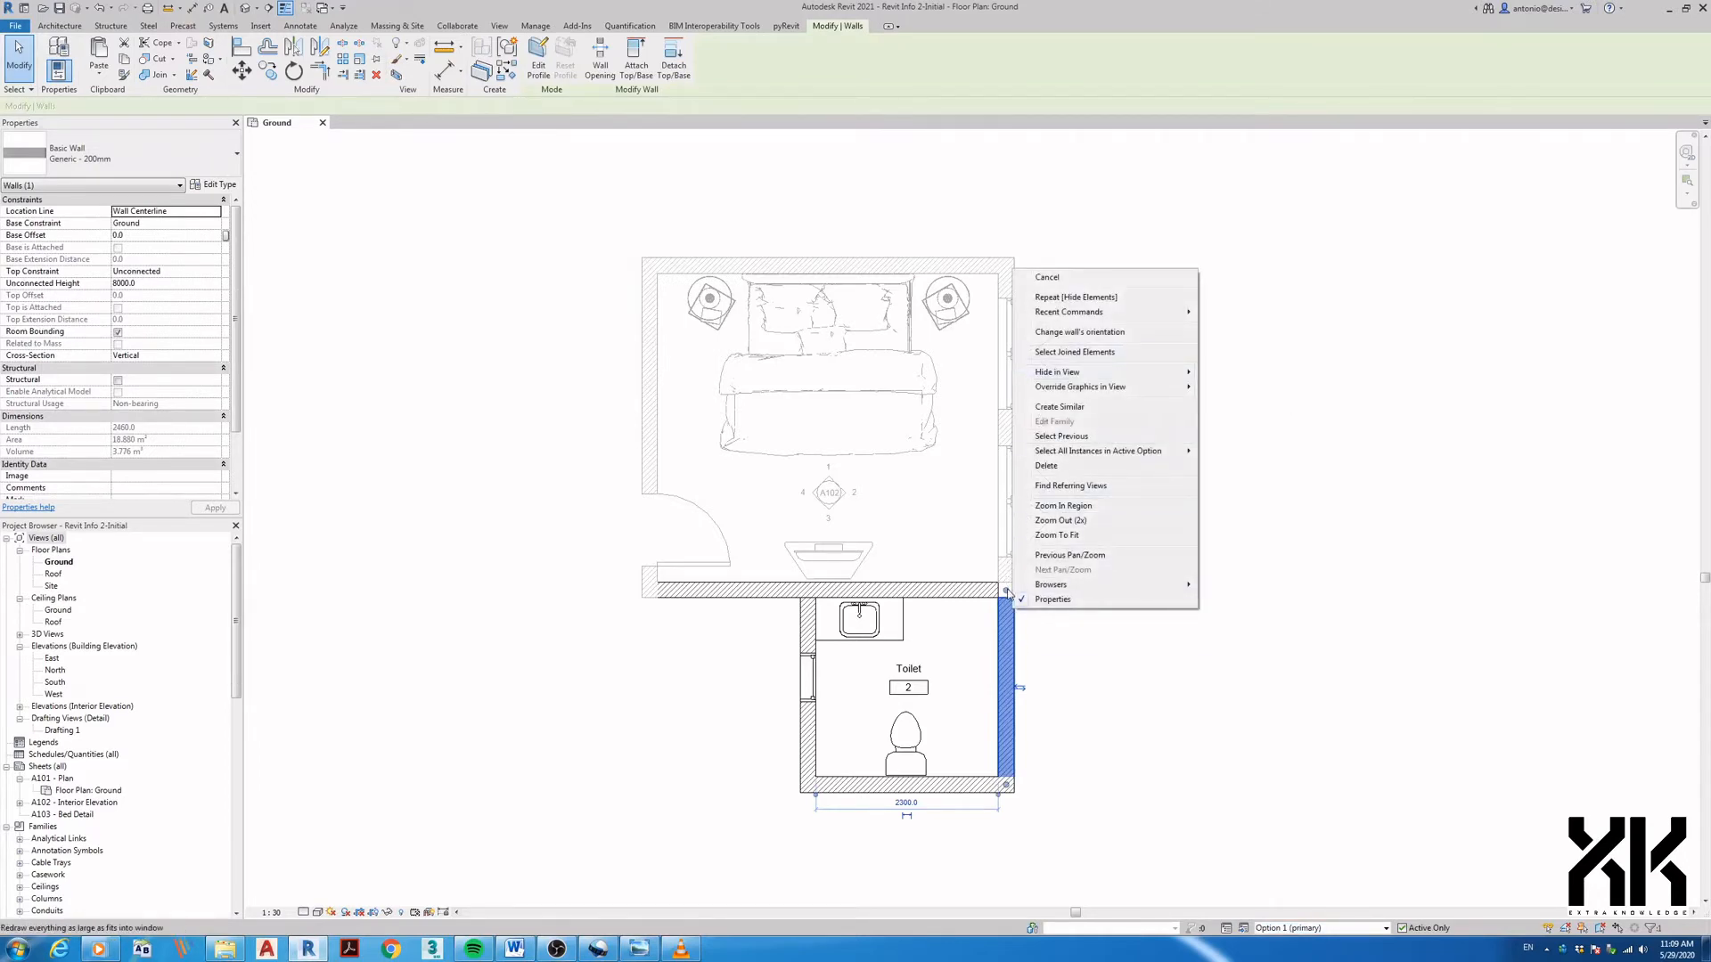
right_click(1007, 592)
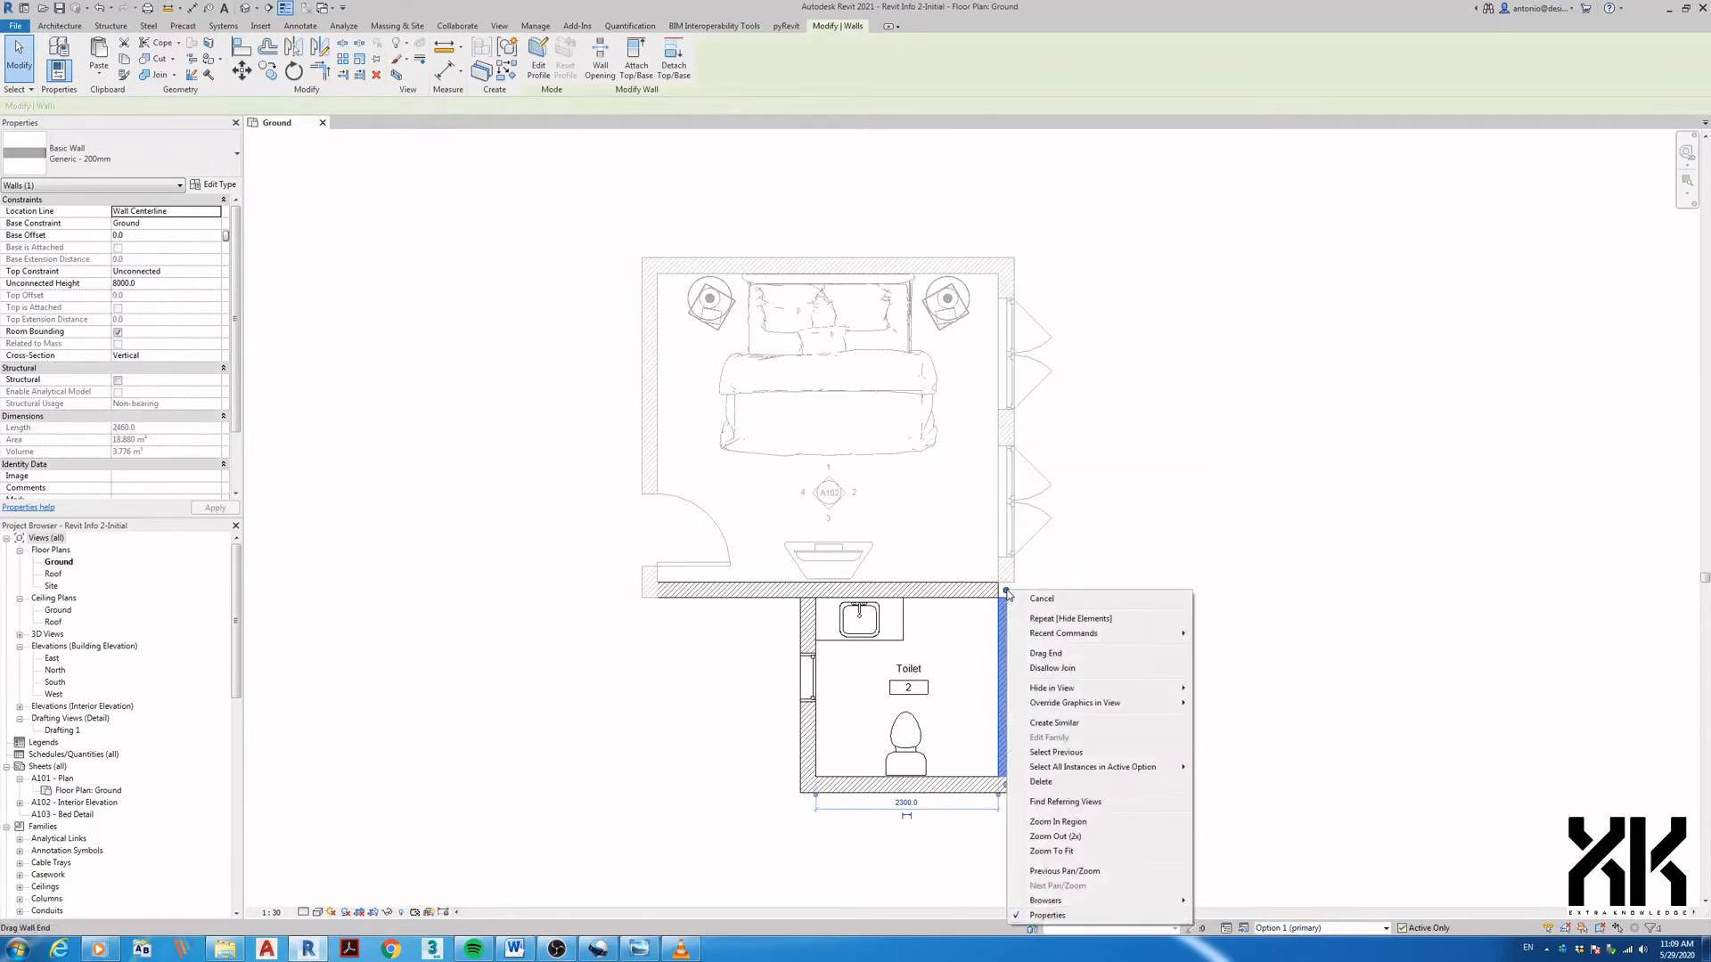
left_click(1044, 669)
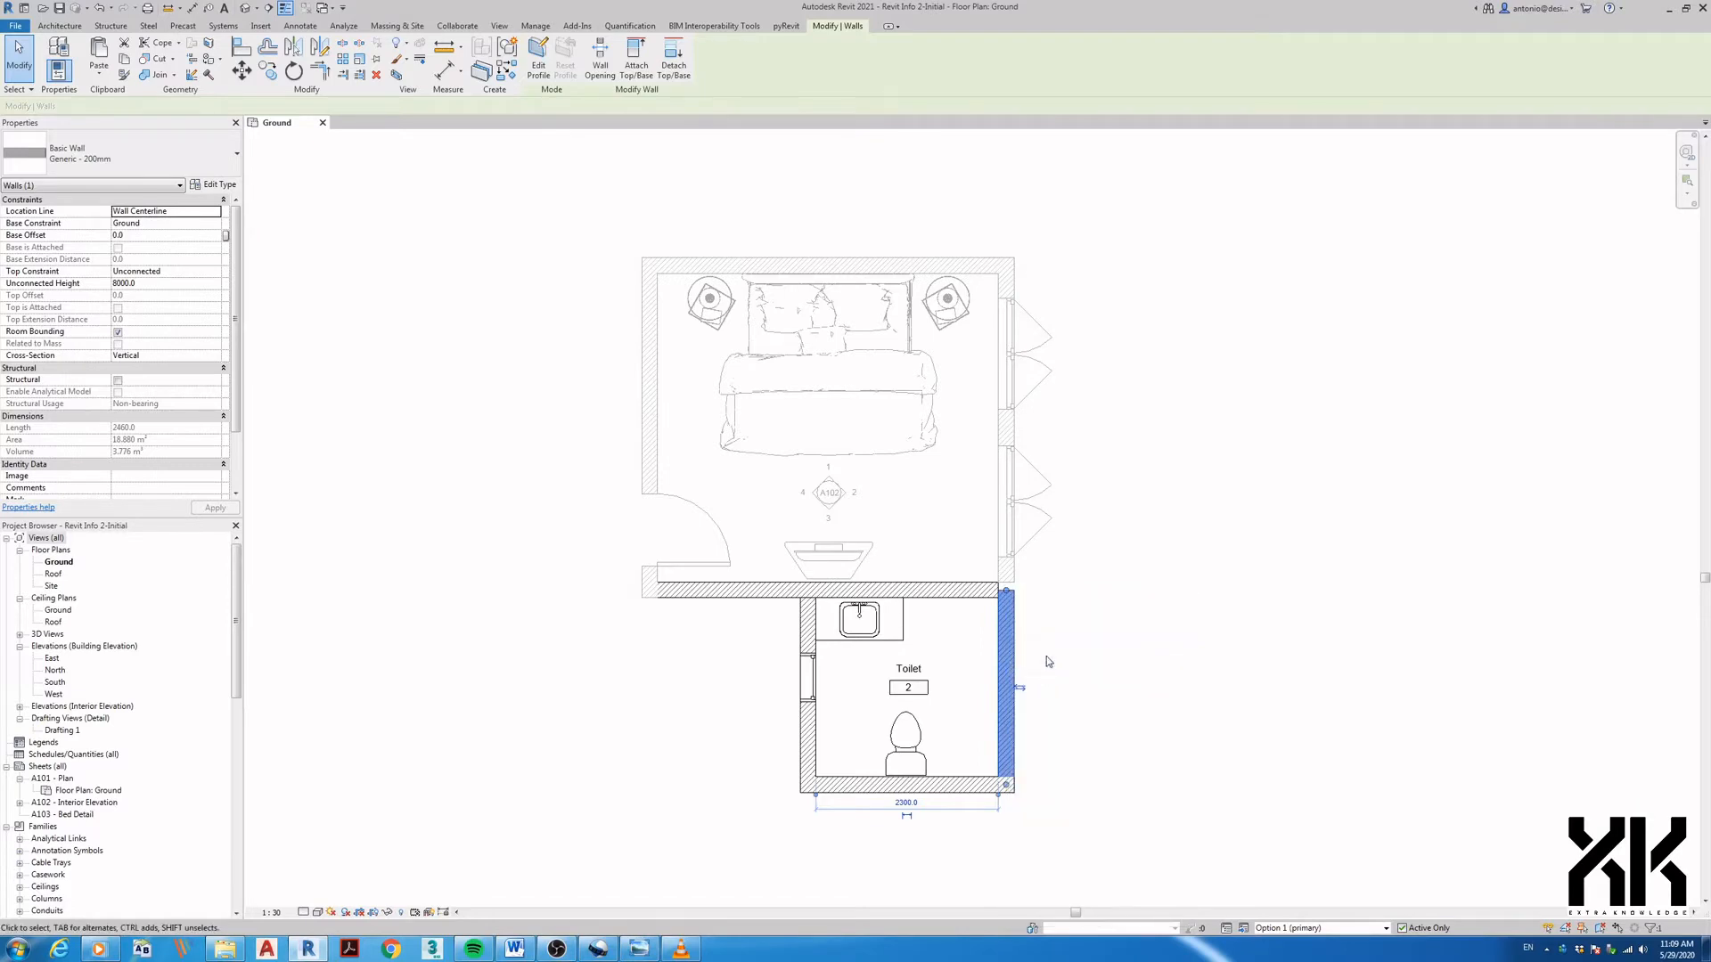
left_click(1047, 657)
scroll(1020, 595, "up", 4)
- Place an M_Single-Flush door at the top of the toilet's right wall, swinging into the toilet
key("a")
key("l")
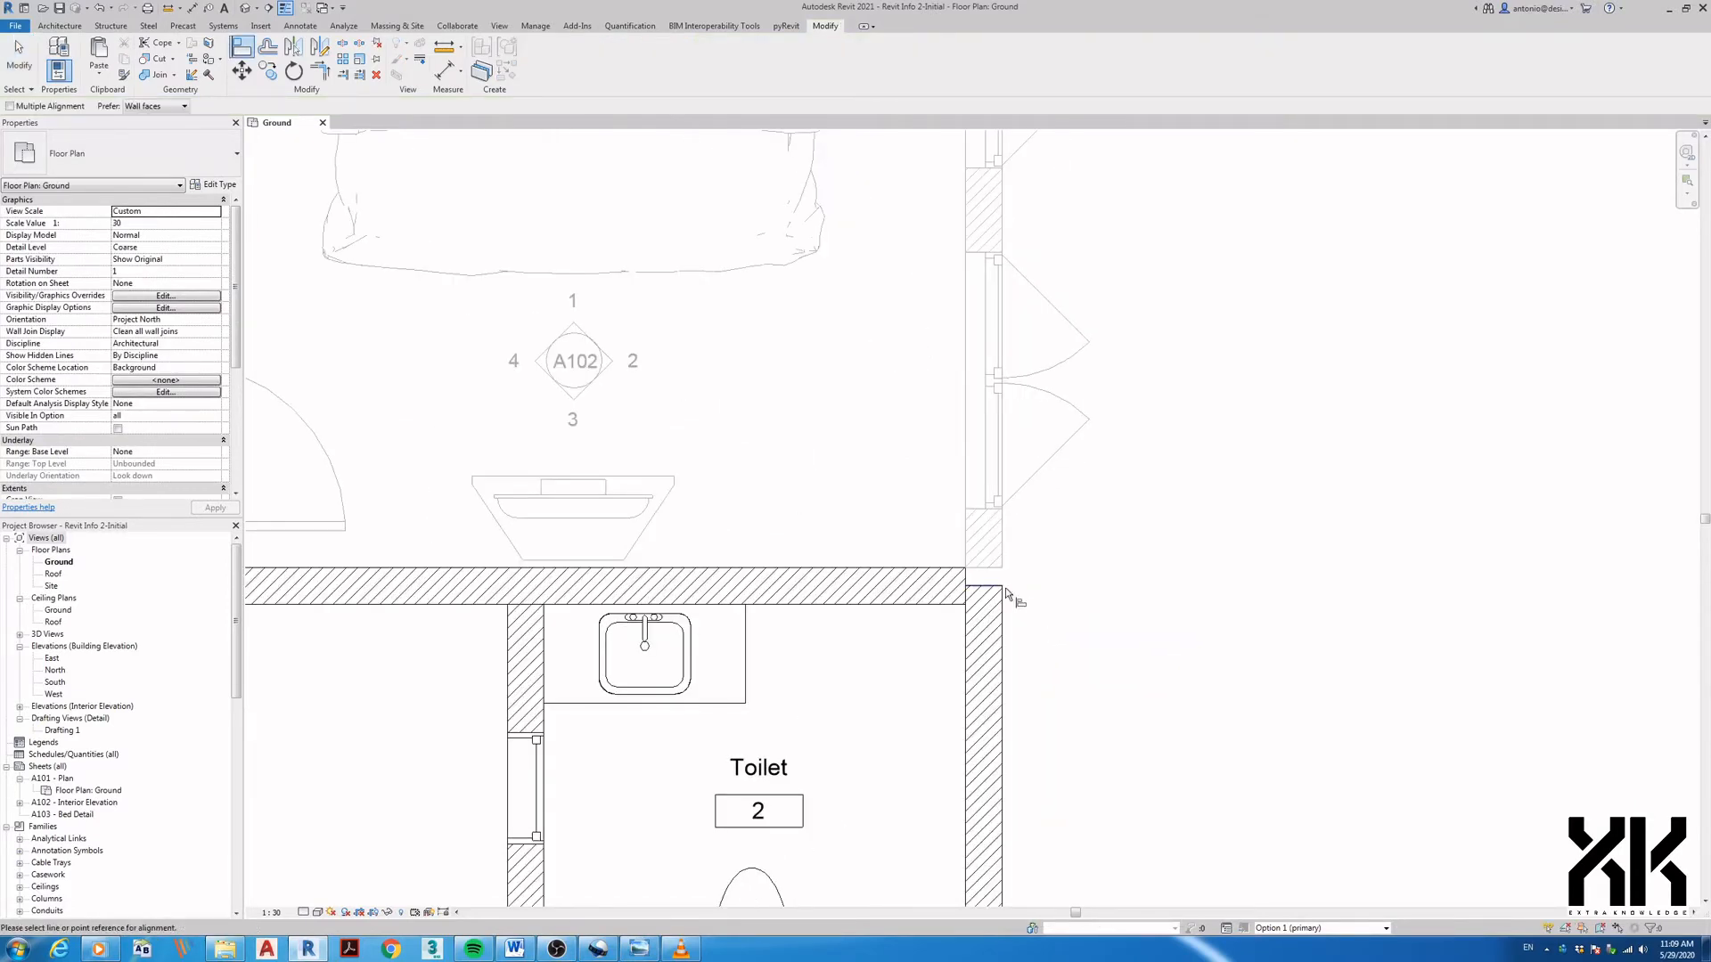
left_click(990, 580)
scroll(1070, 603, "down", 5)
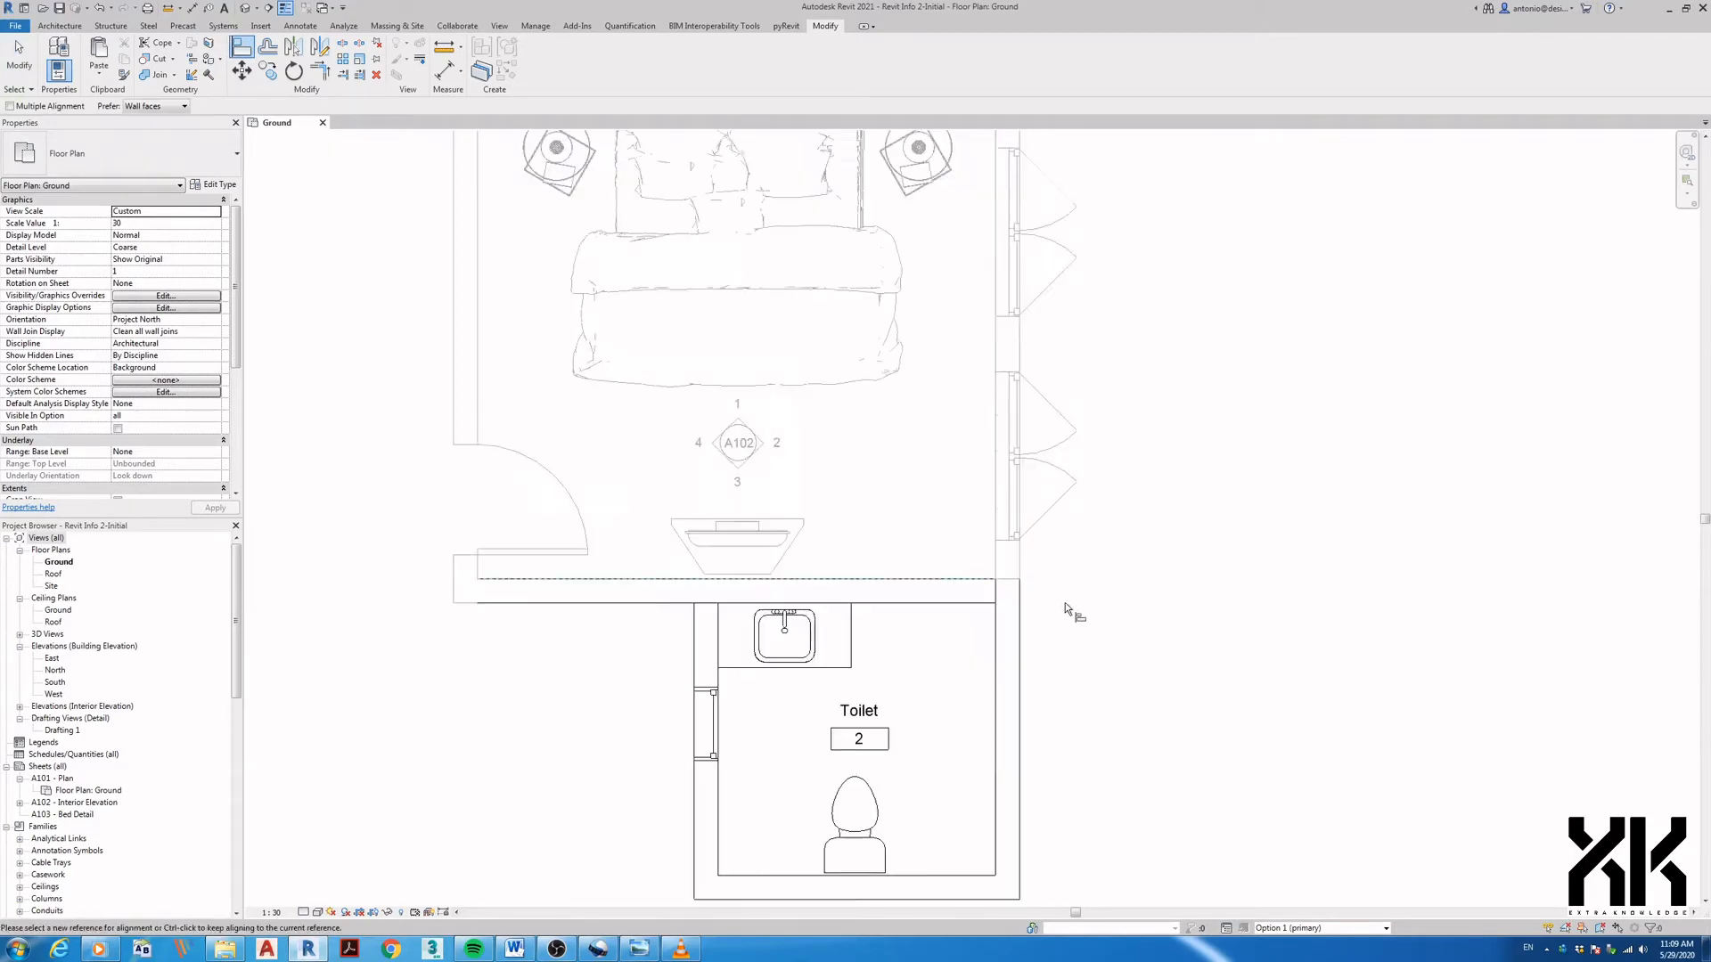
key("d")
key("r")
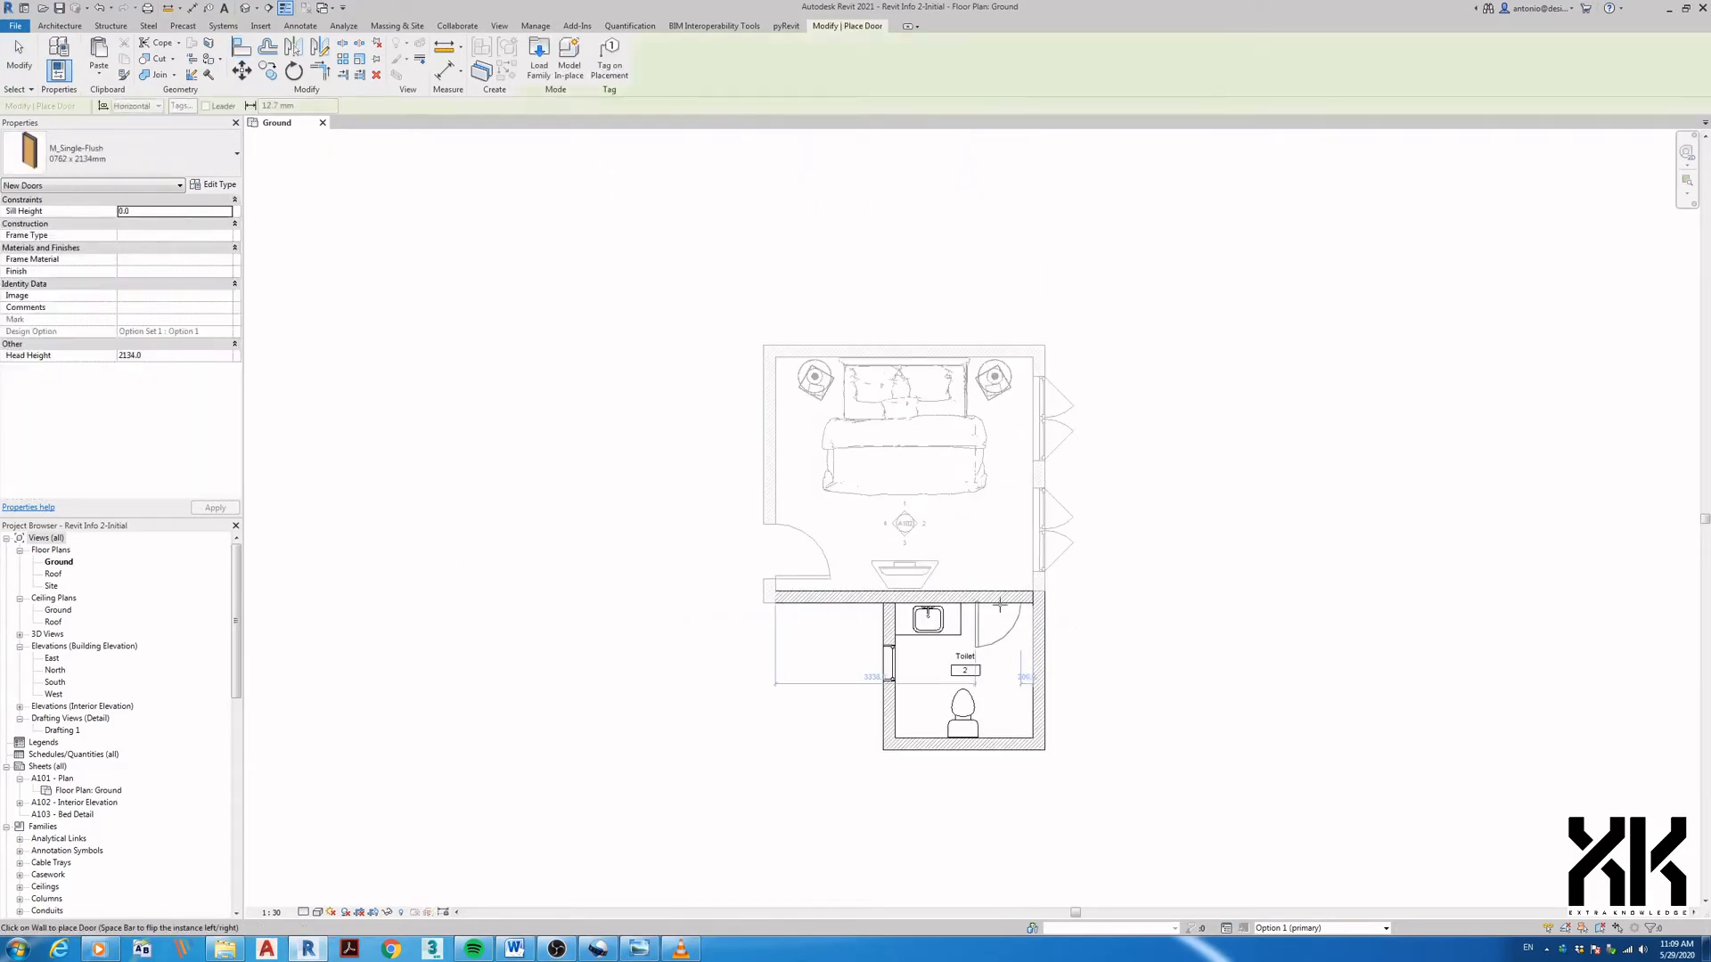
left_click(998, 596)
key("Escape")
scroll(1114, 686, "up", 3)
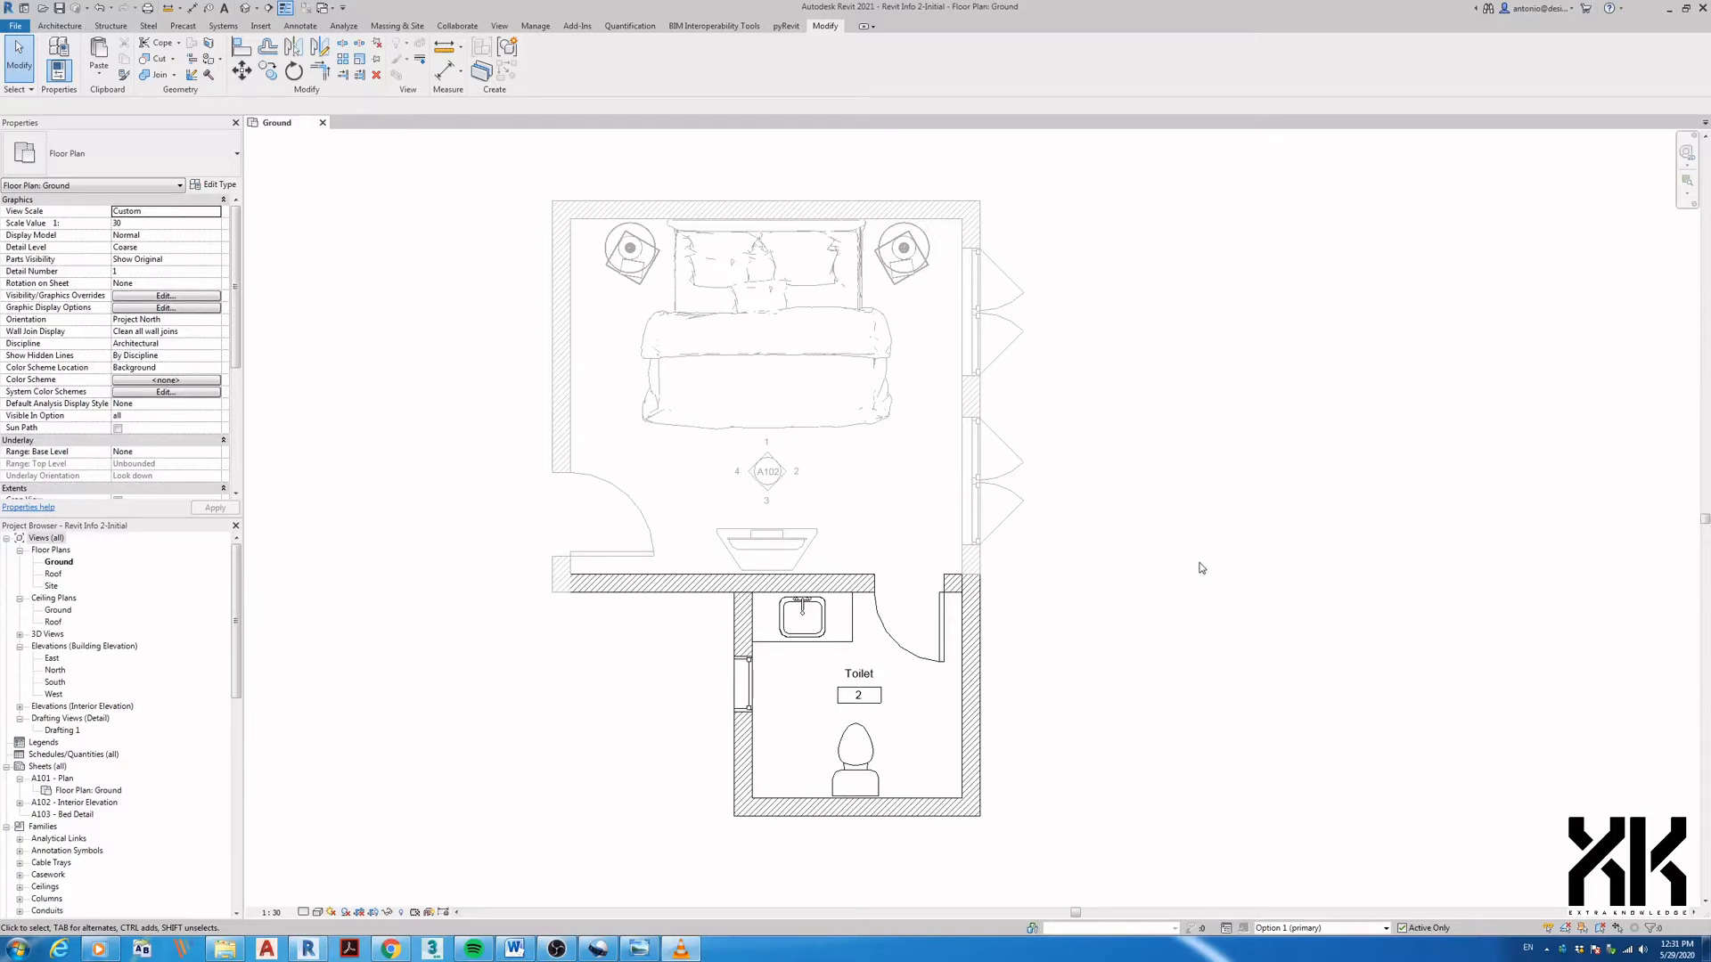
- Restore the Revit window and set the Option 1 & 2 reference image beside the plan
left_click(1686, 9)
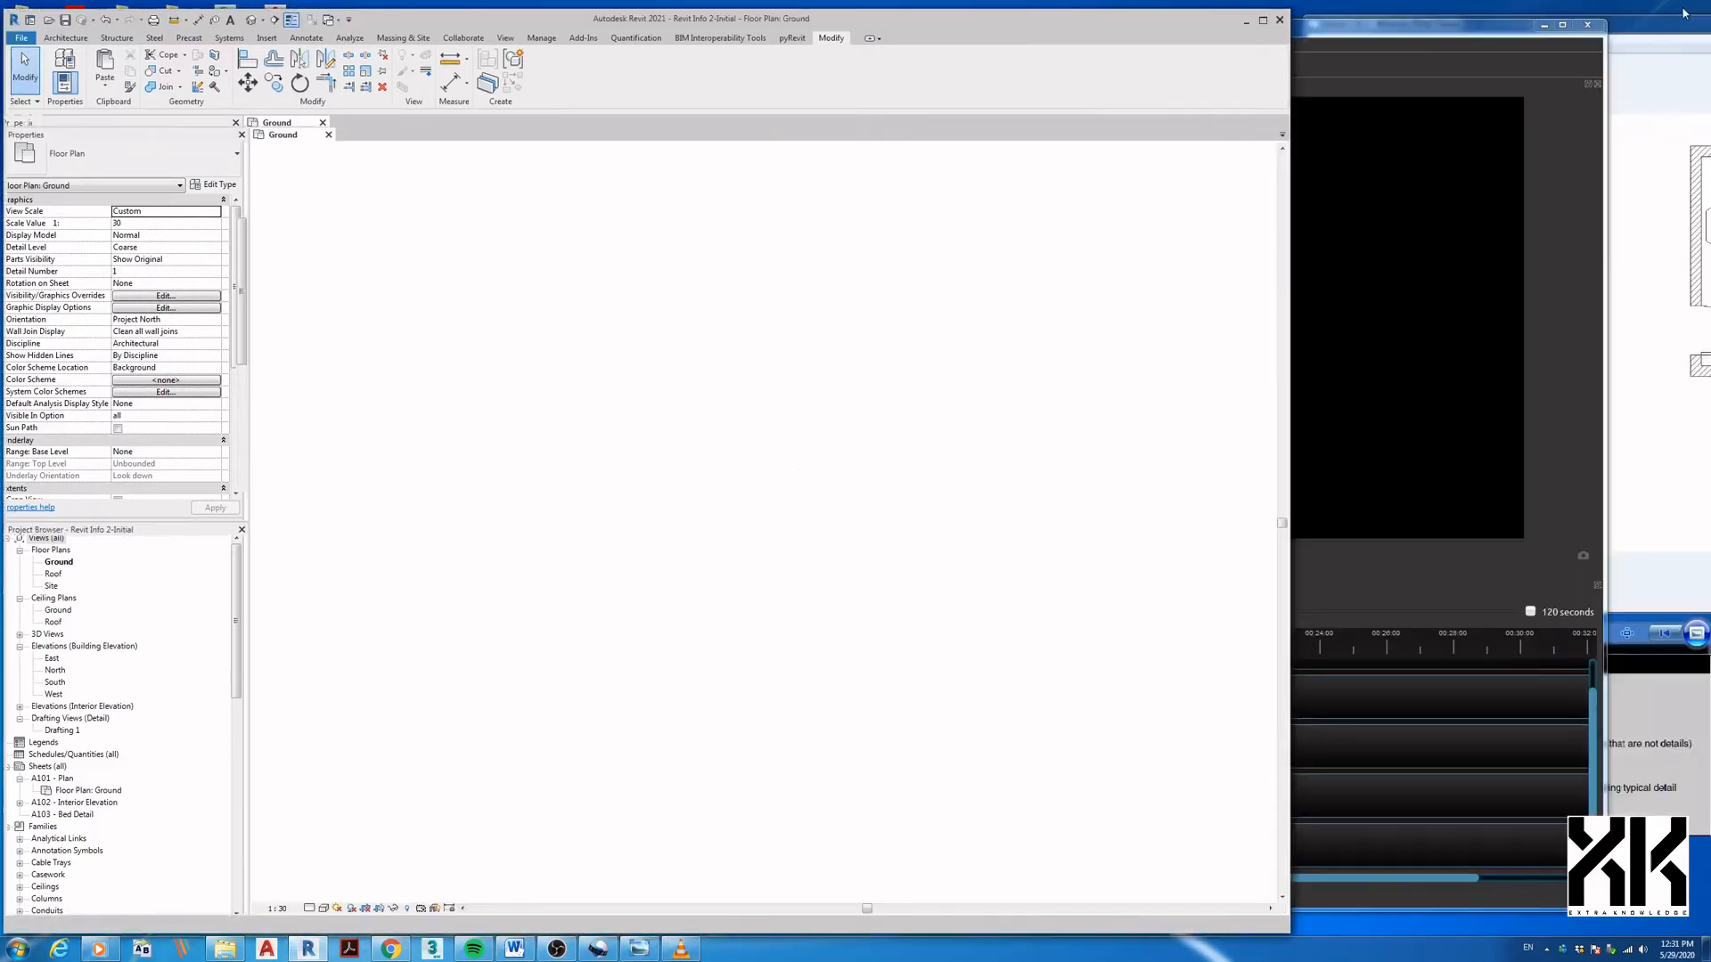
left_click(638, 950)
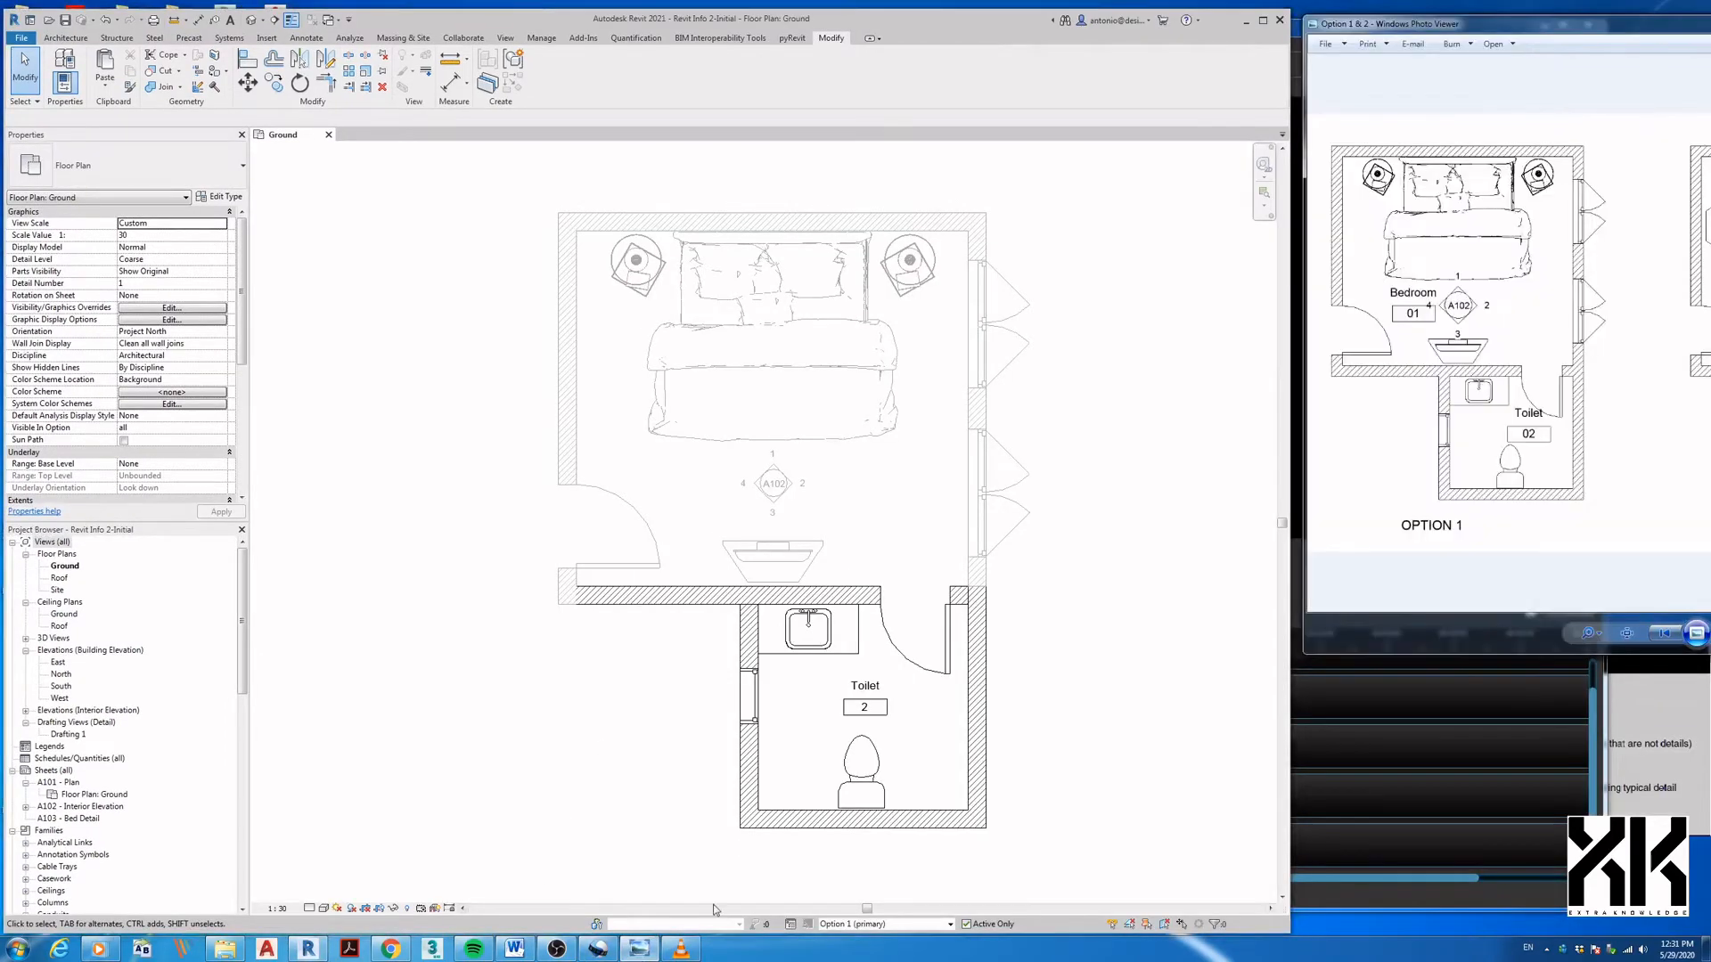
left_click_drag(1652, 33, 1277, 29)
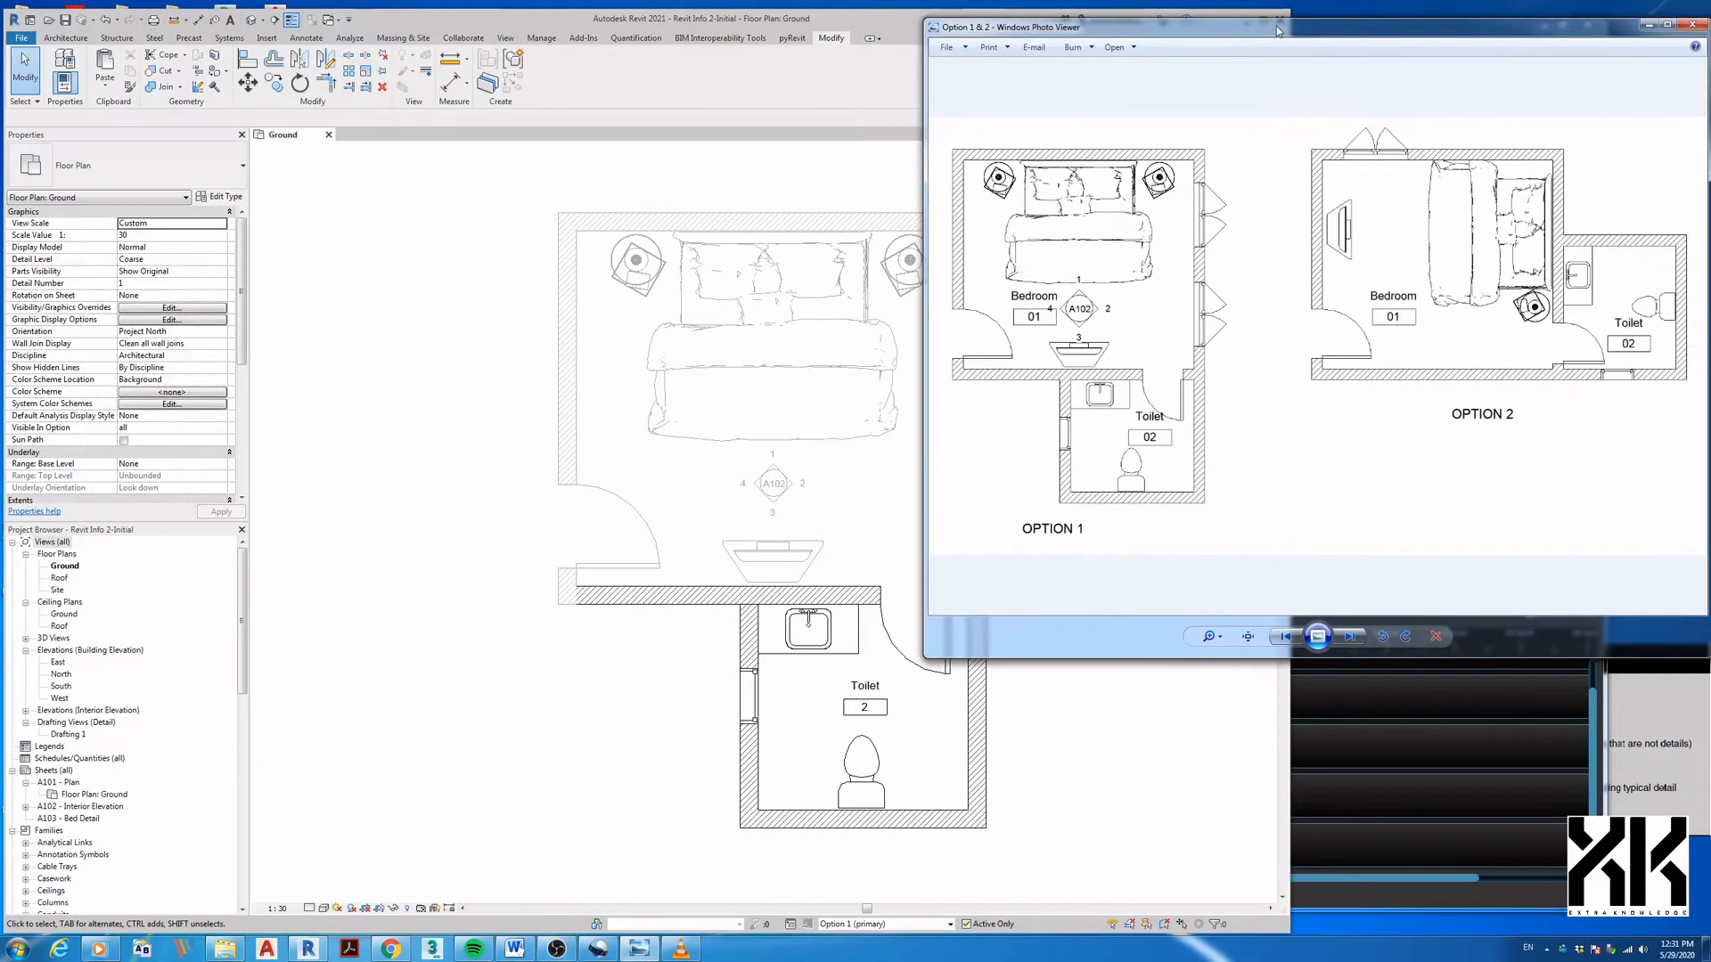
left_click(762, 545)
- Cycle the active design option through Main Model and Option 1, ending on Option 2
left_click(842, 924)
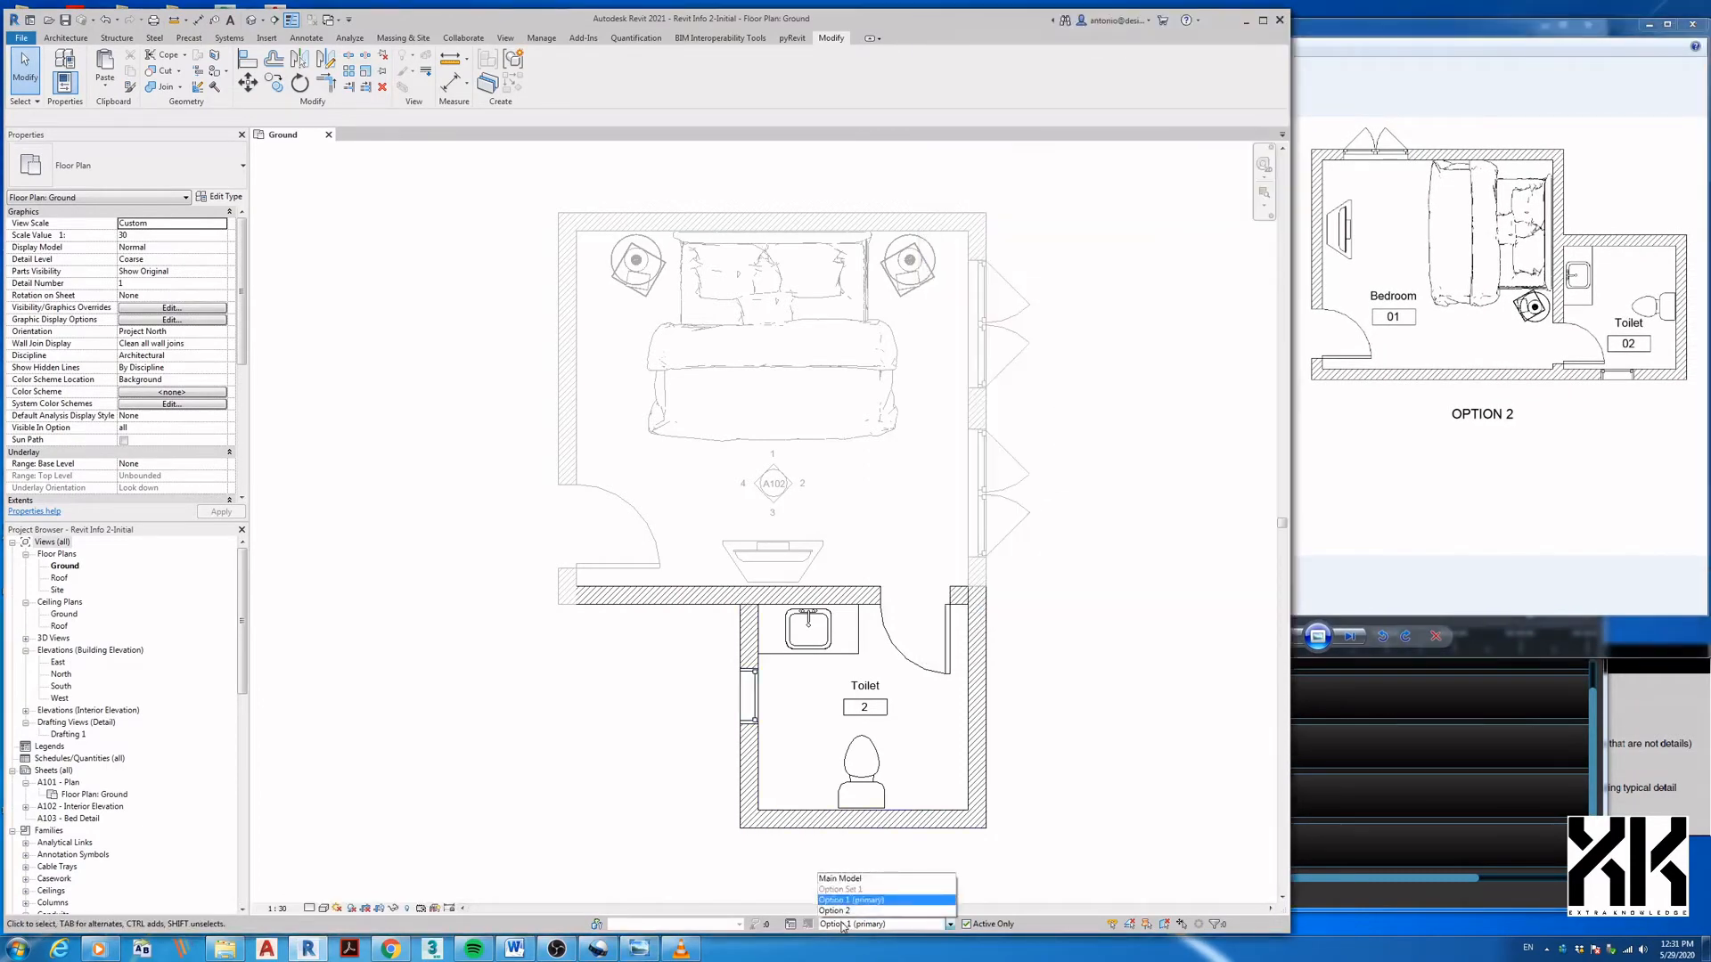
left_click(844, 910)
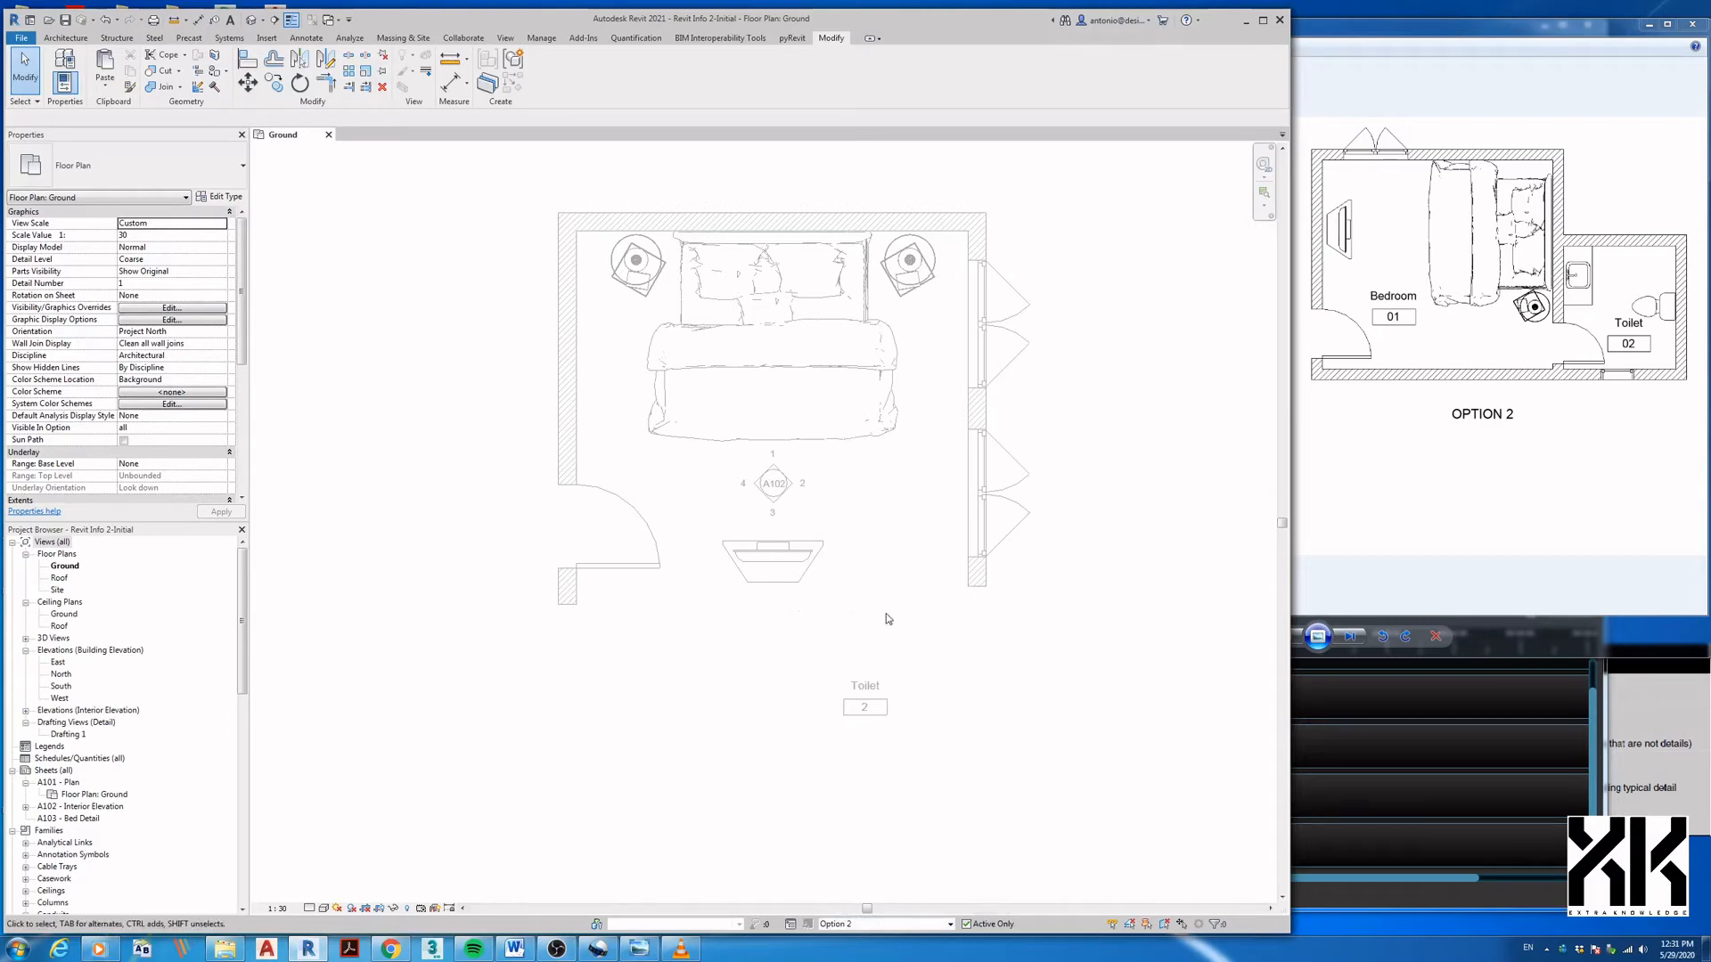
middle_click_drag(887, 615, 873, 630)
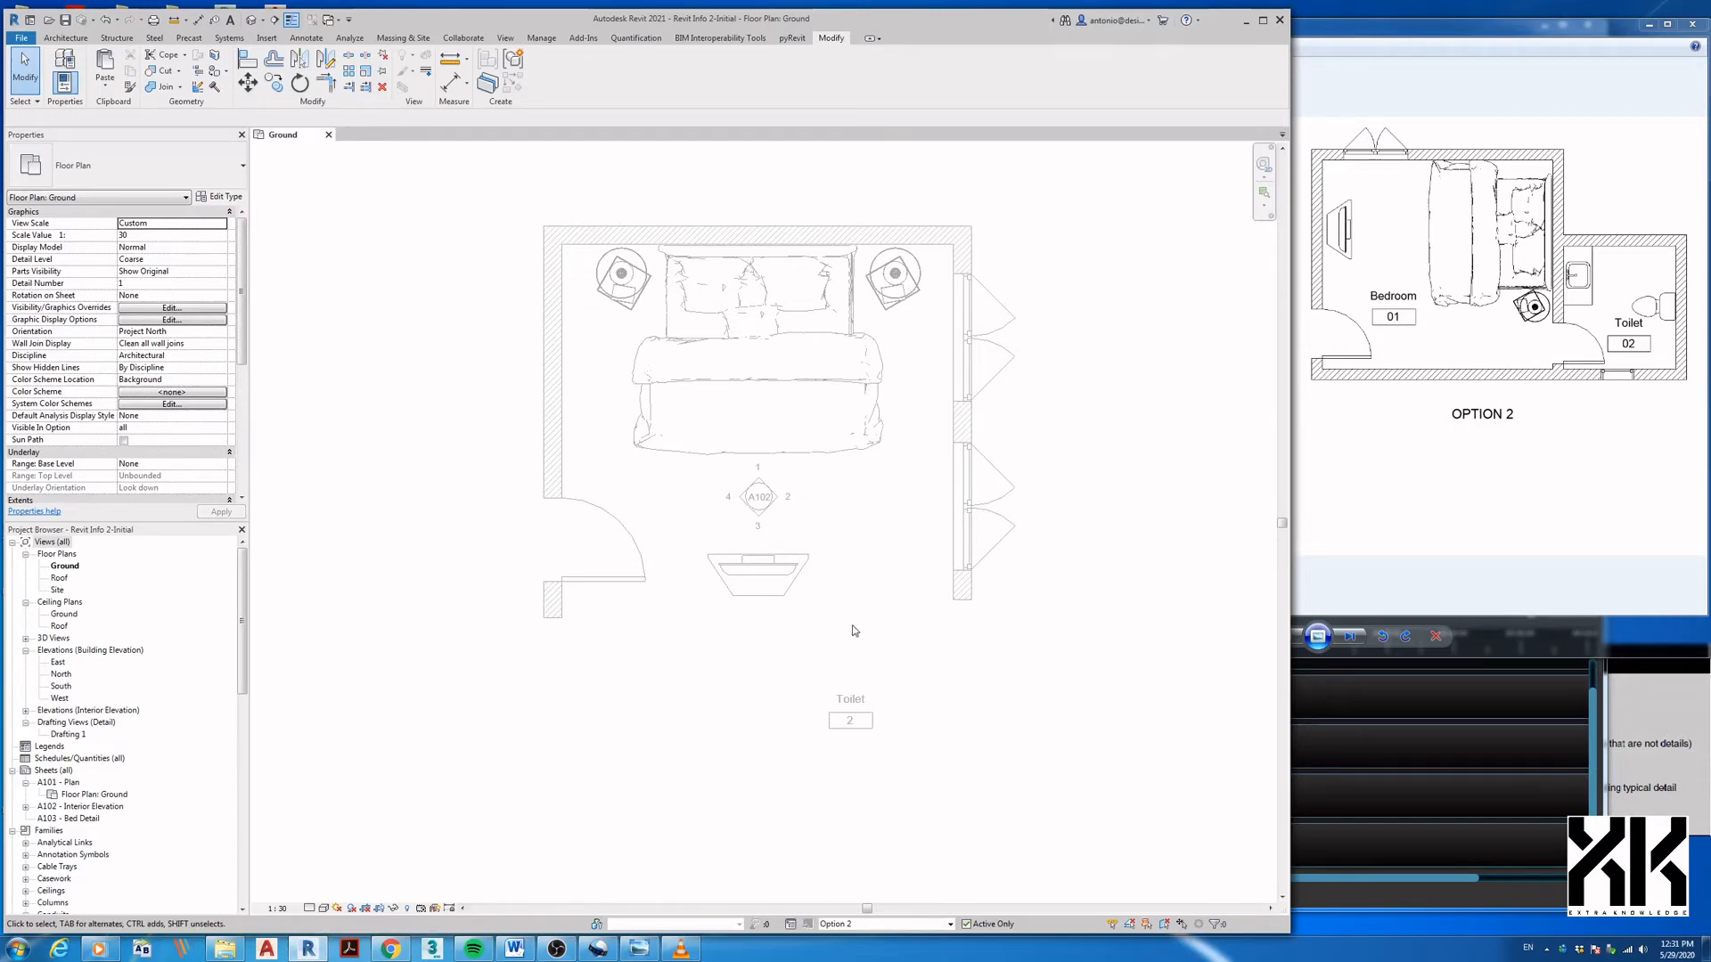
left_click(853, 925)
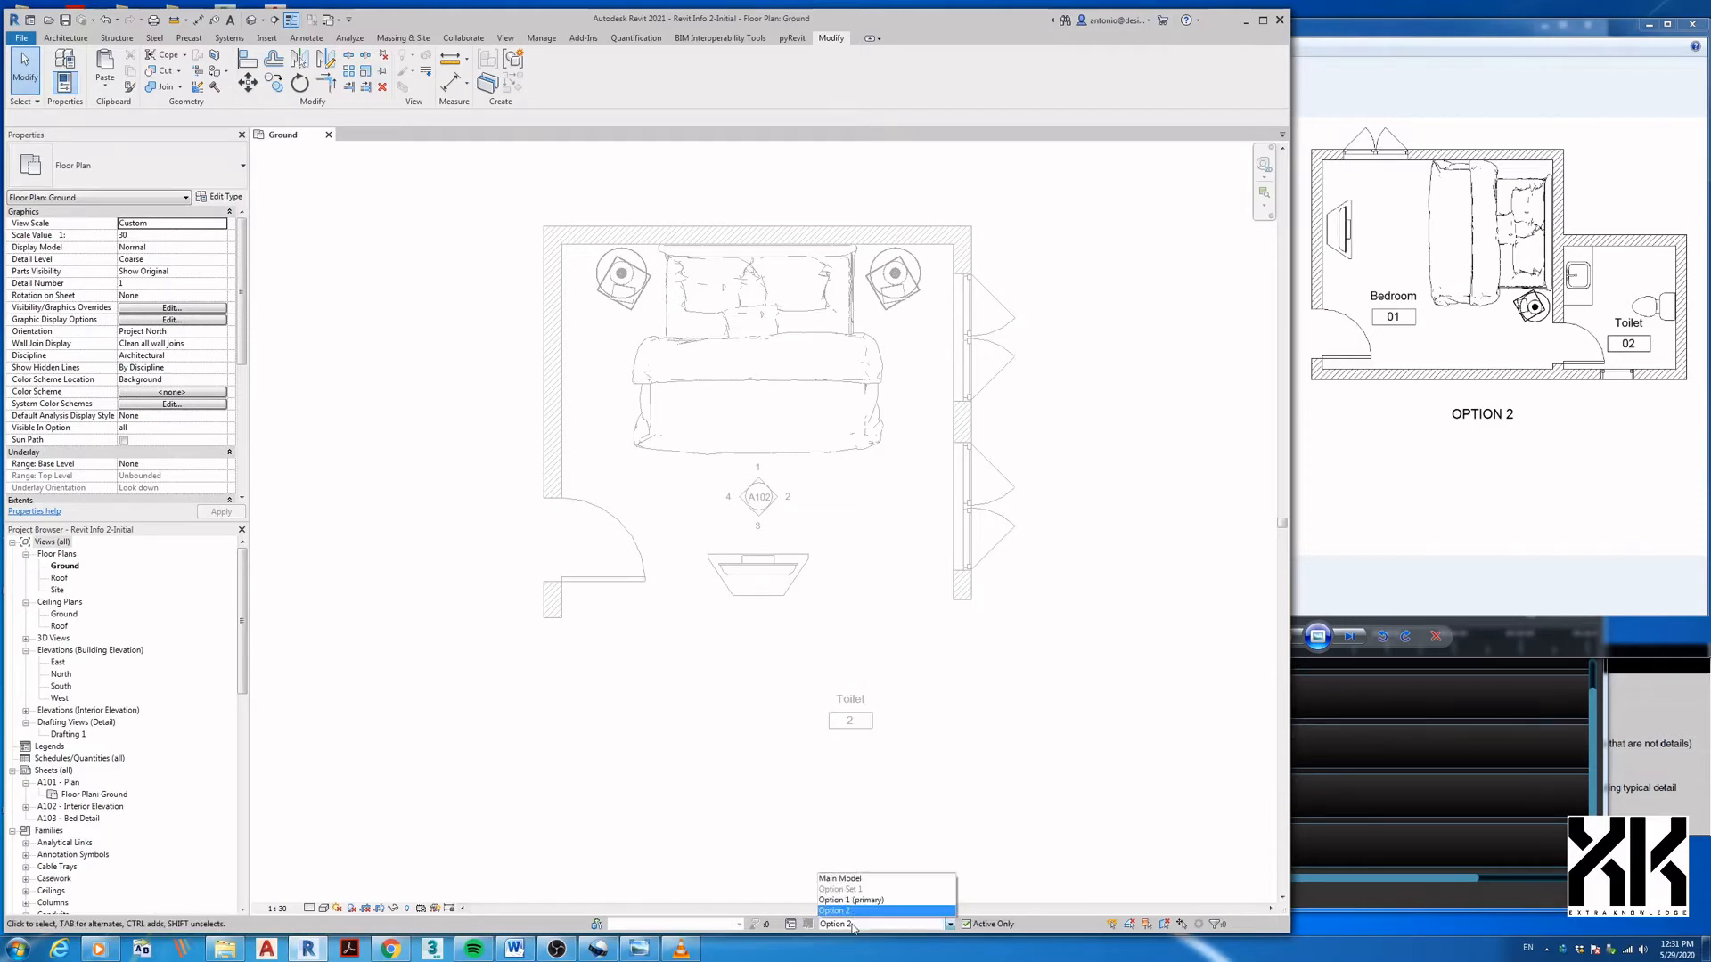
left_click(840, 879)
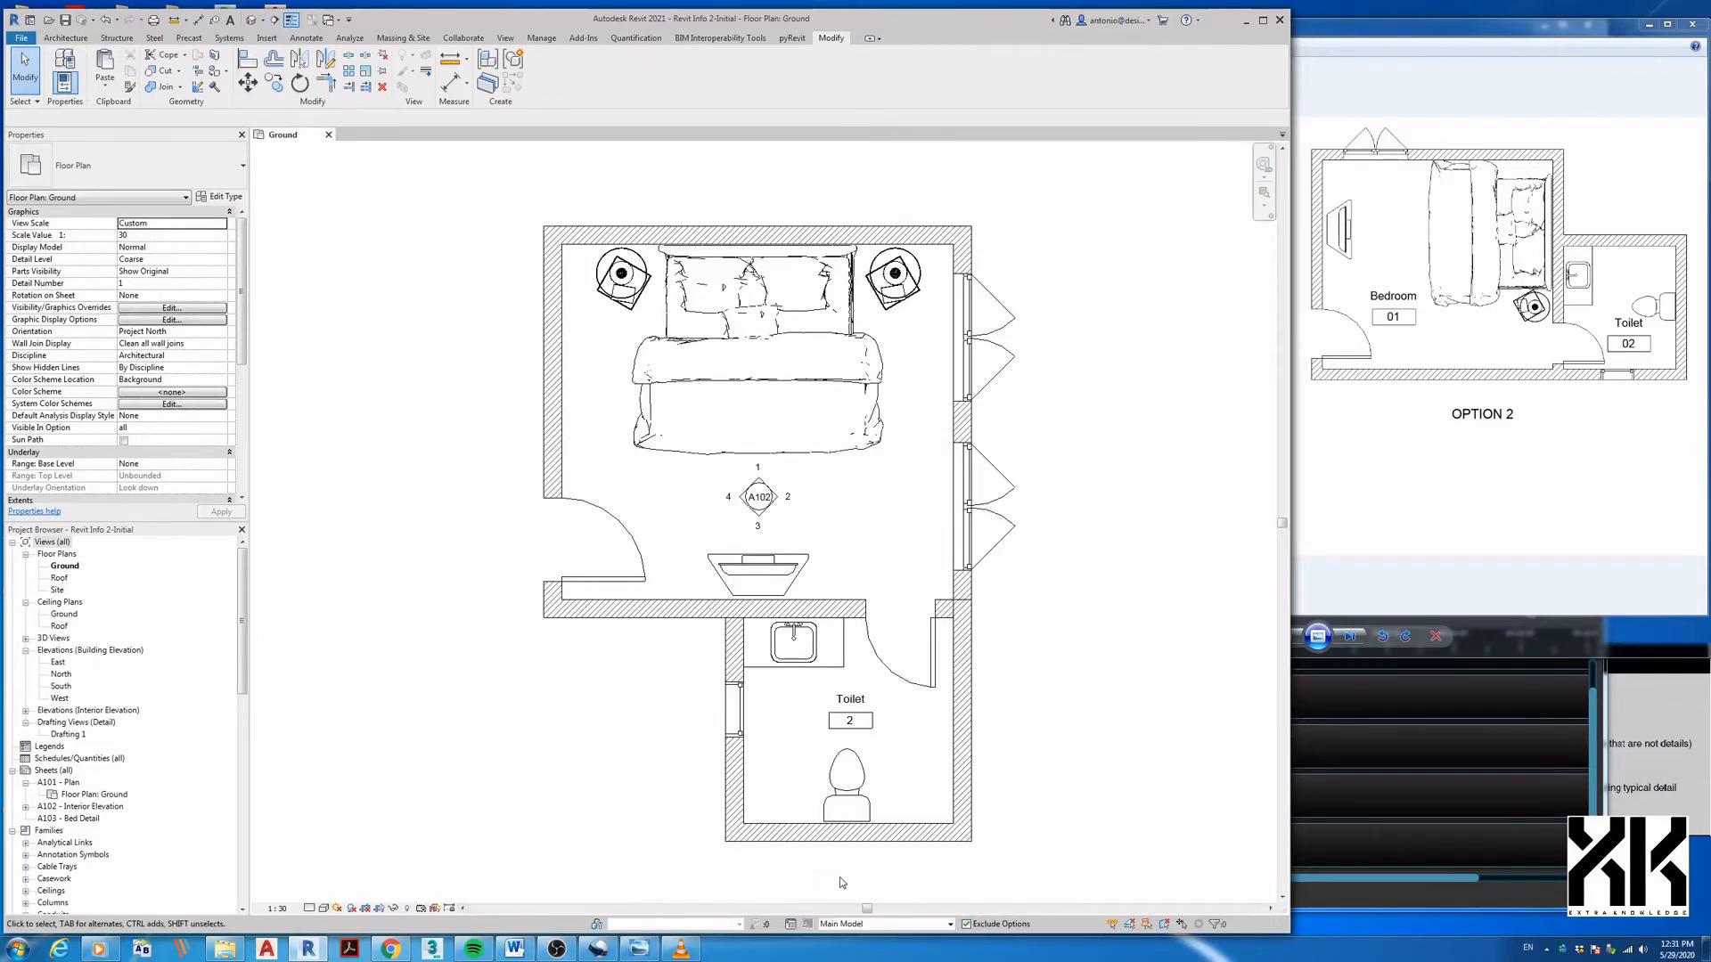
left_click(849, 925)
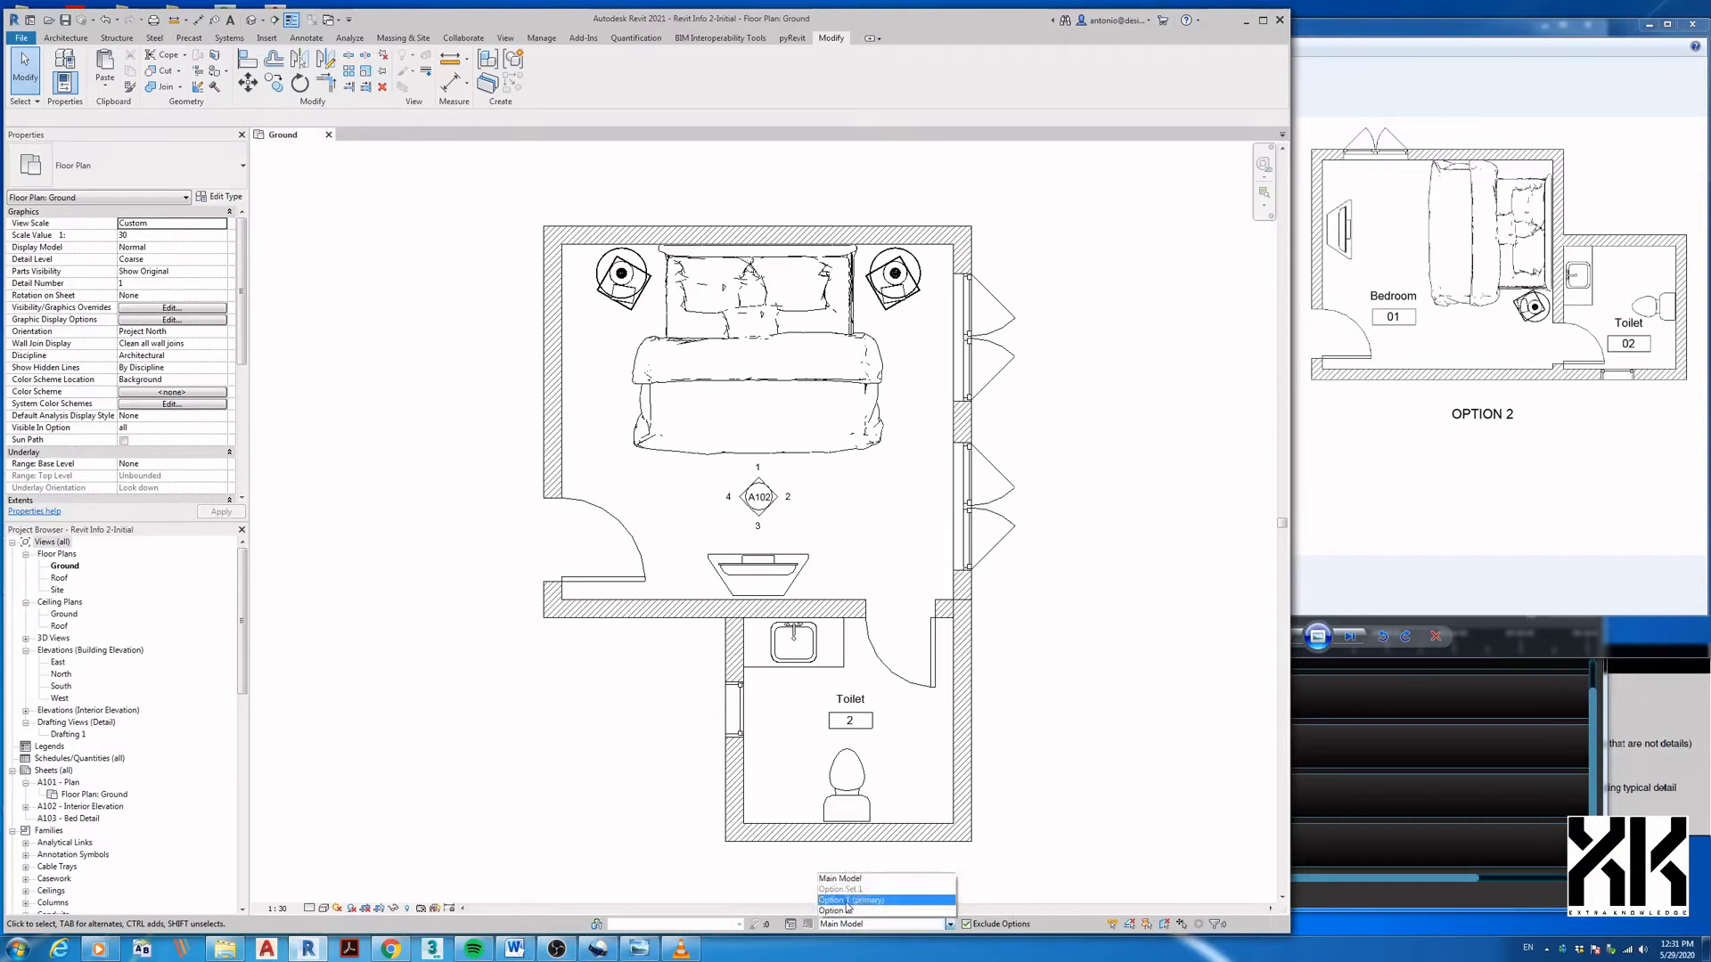
left_click(848, 901)
left_click(847, 925)
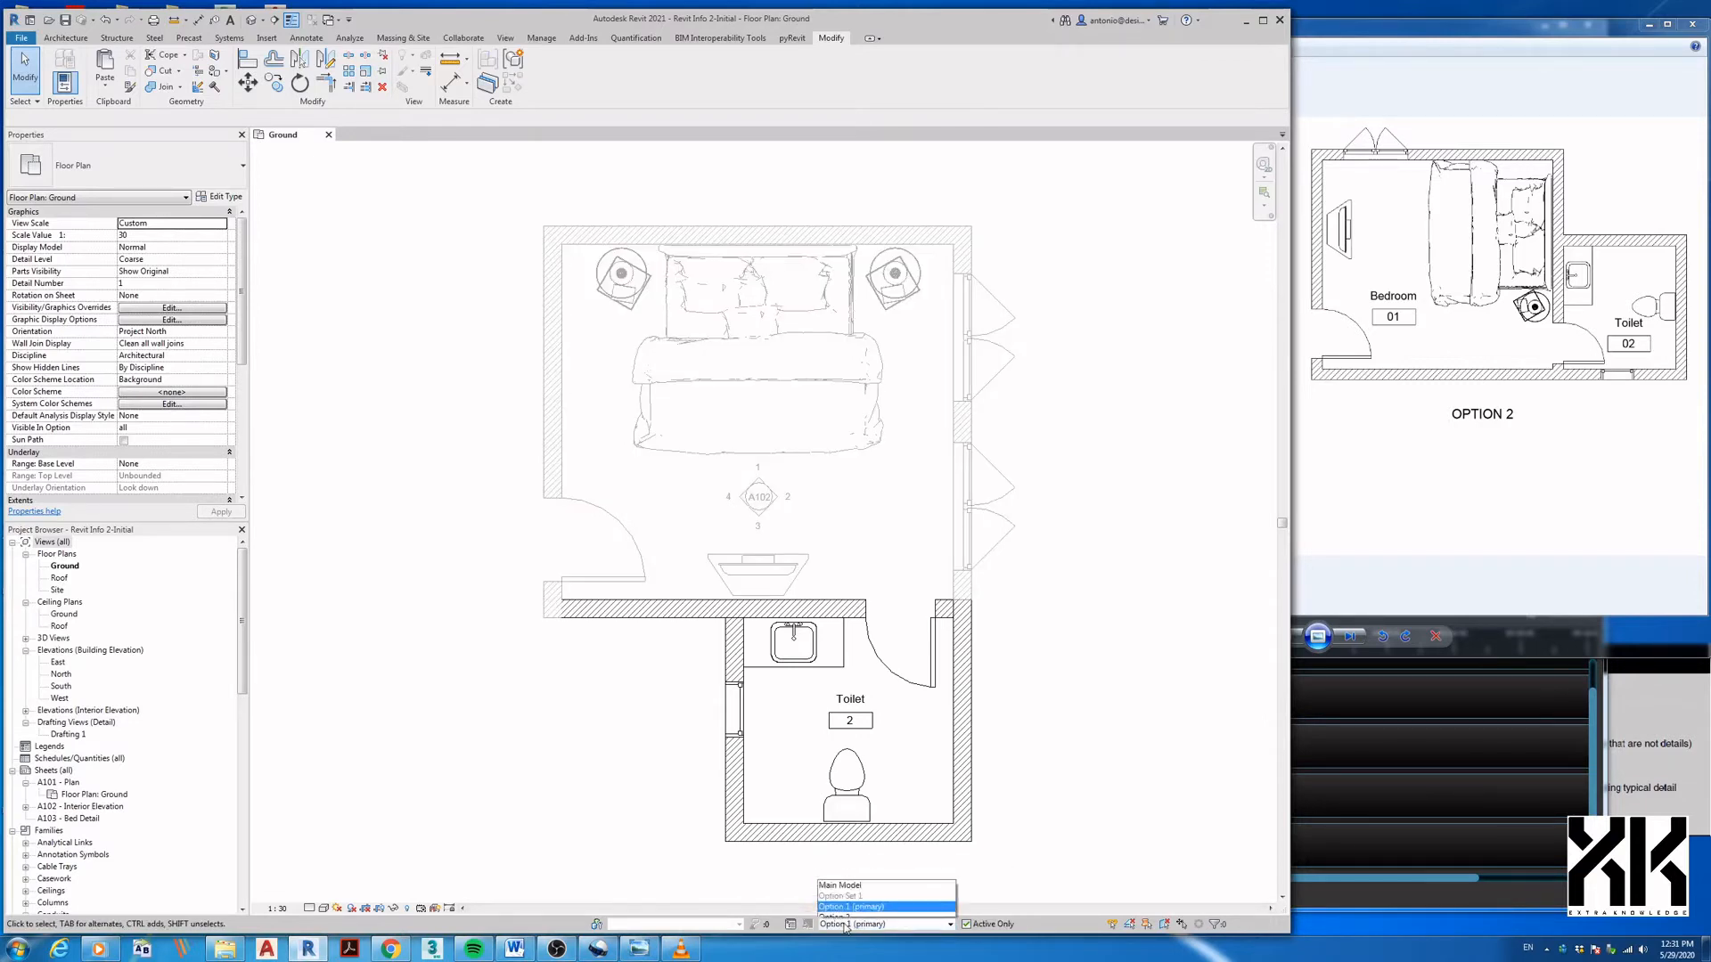
left_click(845, 911)
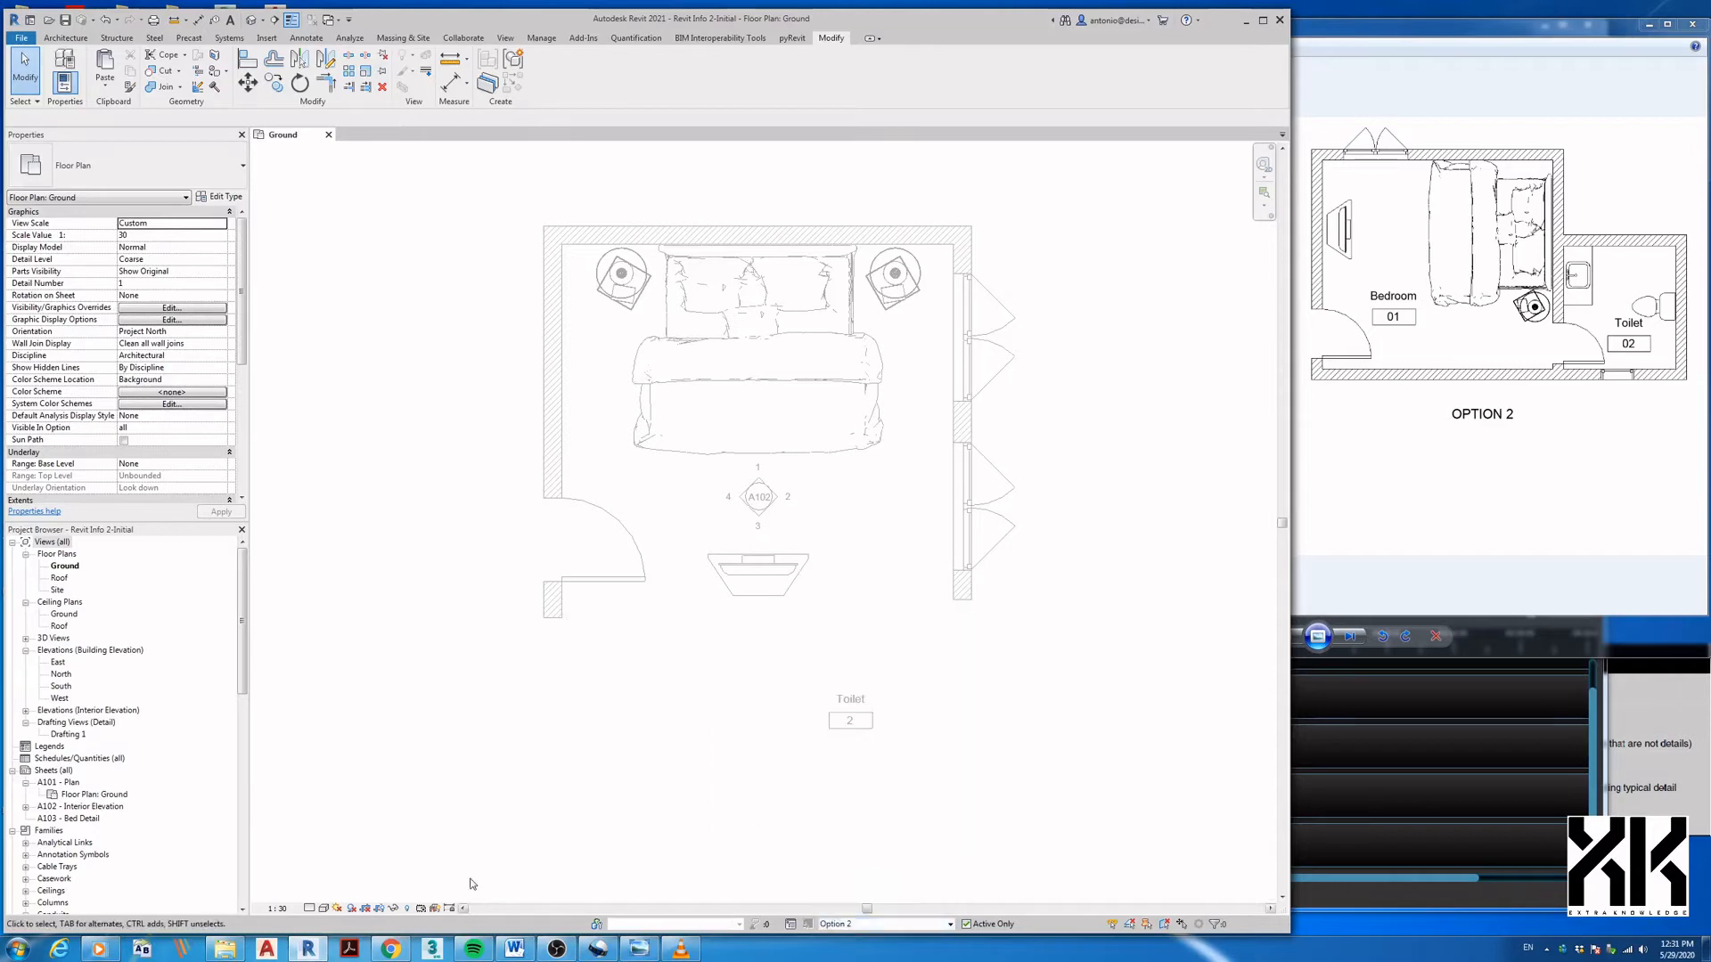
- In the Main Model, reveal hidden elements, unhide the bedroom–toilet wall, then stop revealing them
left_click(409, 908)
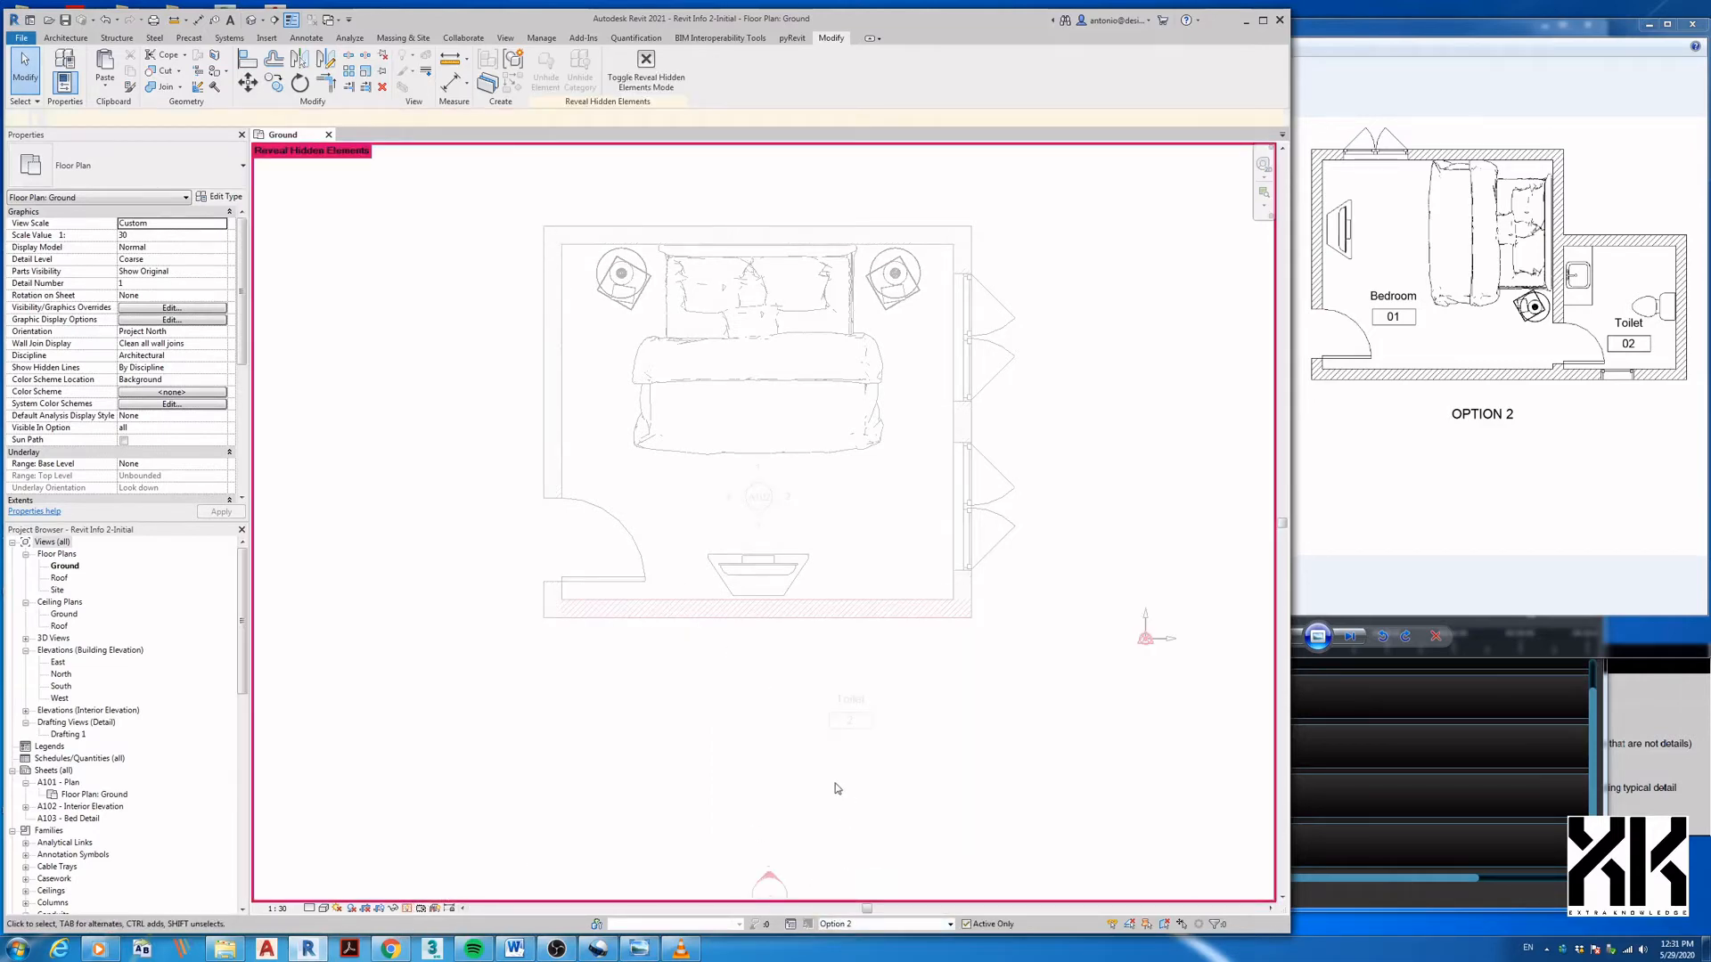
left_click(846, 924)
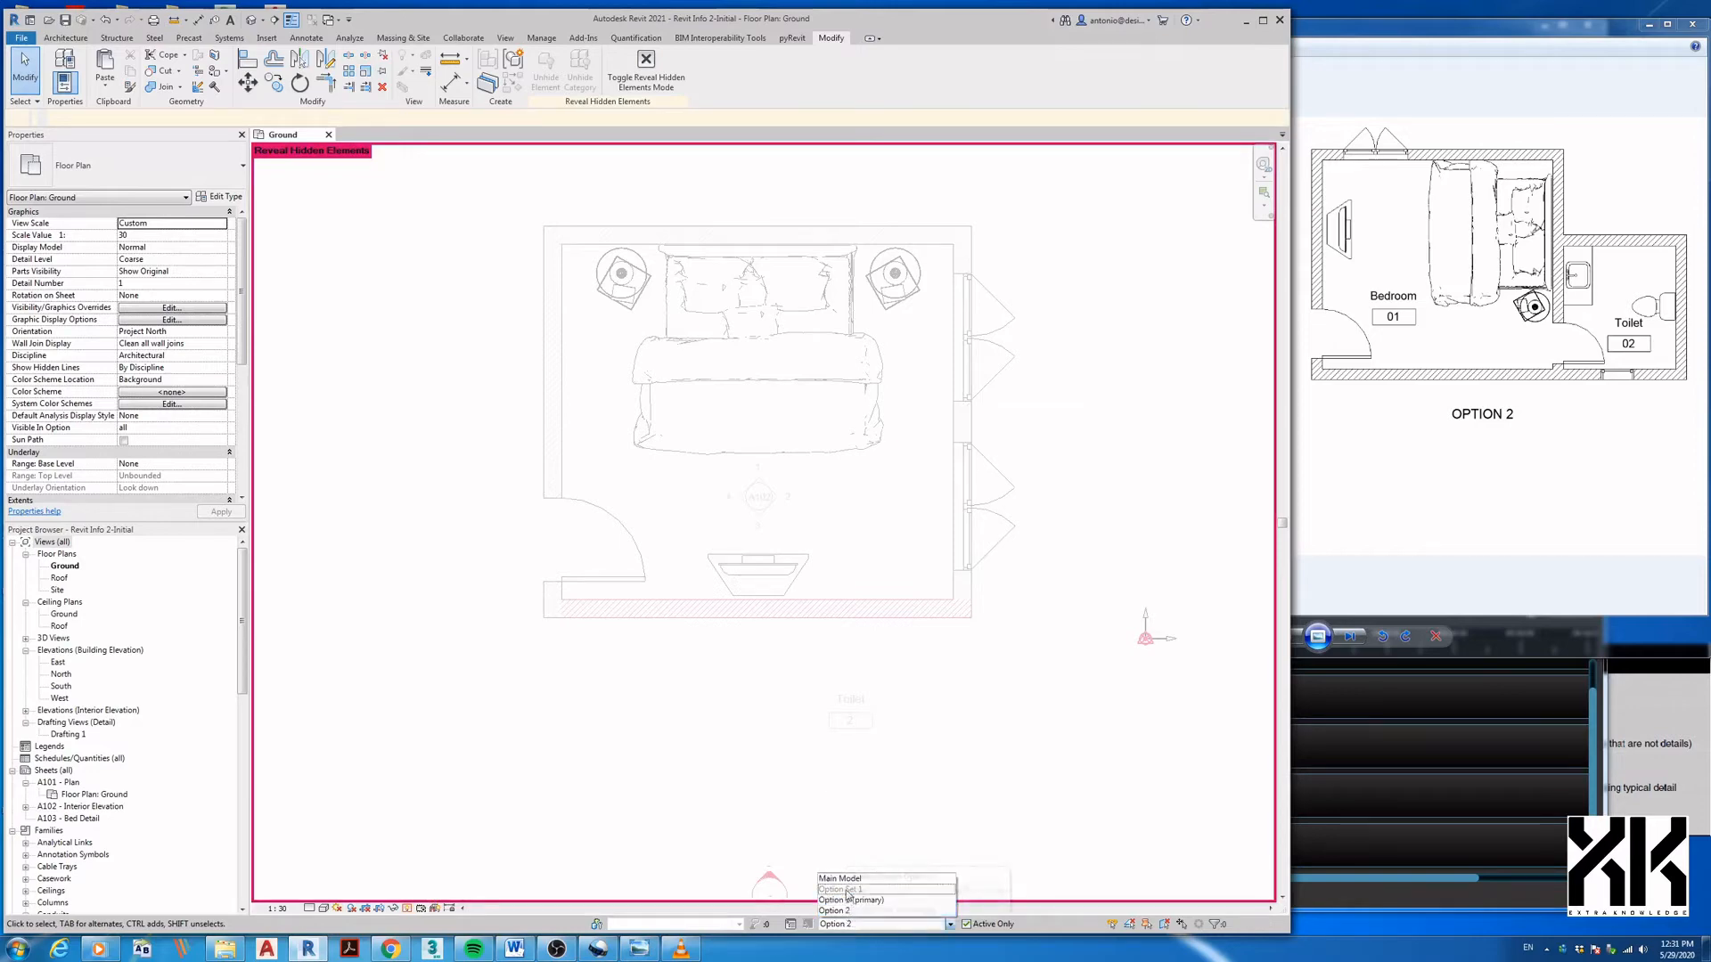
left_click(846, 882)
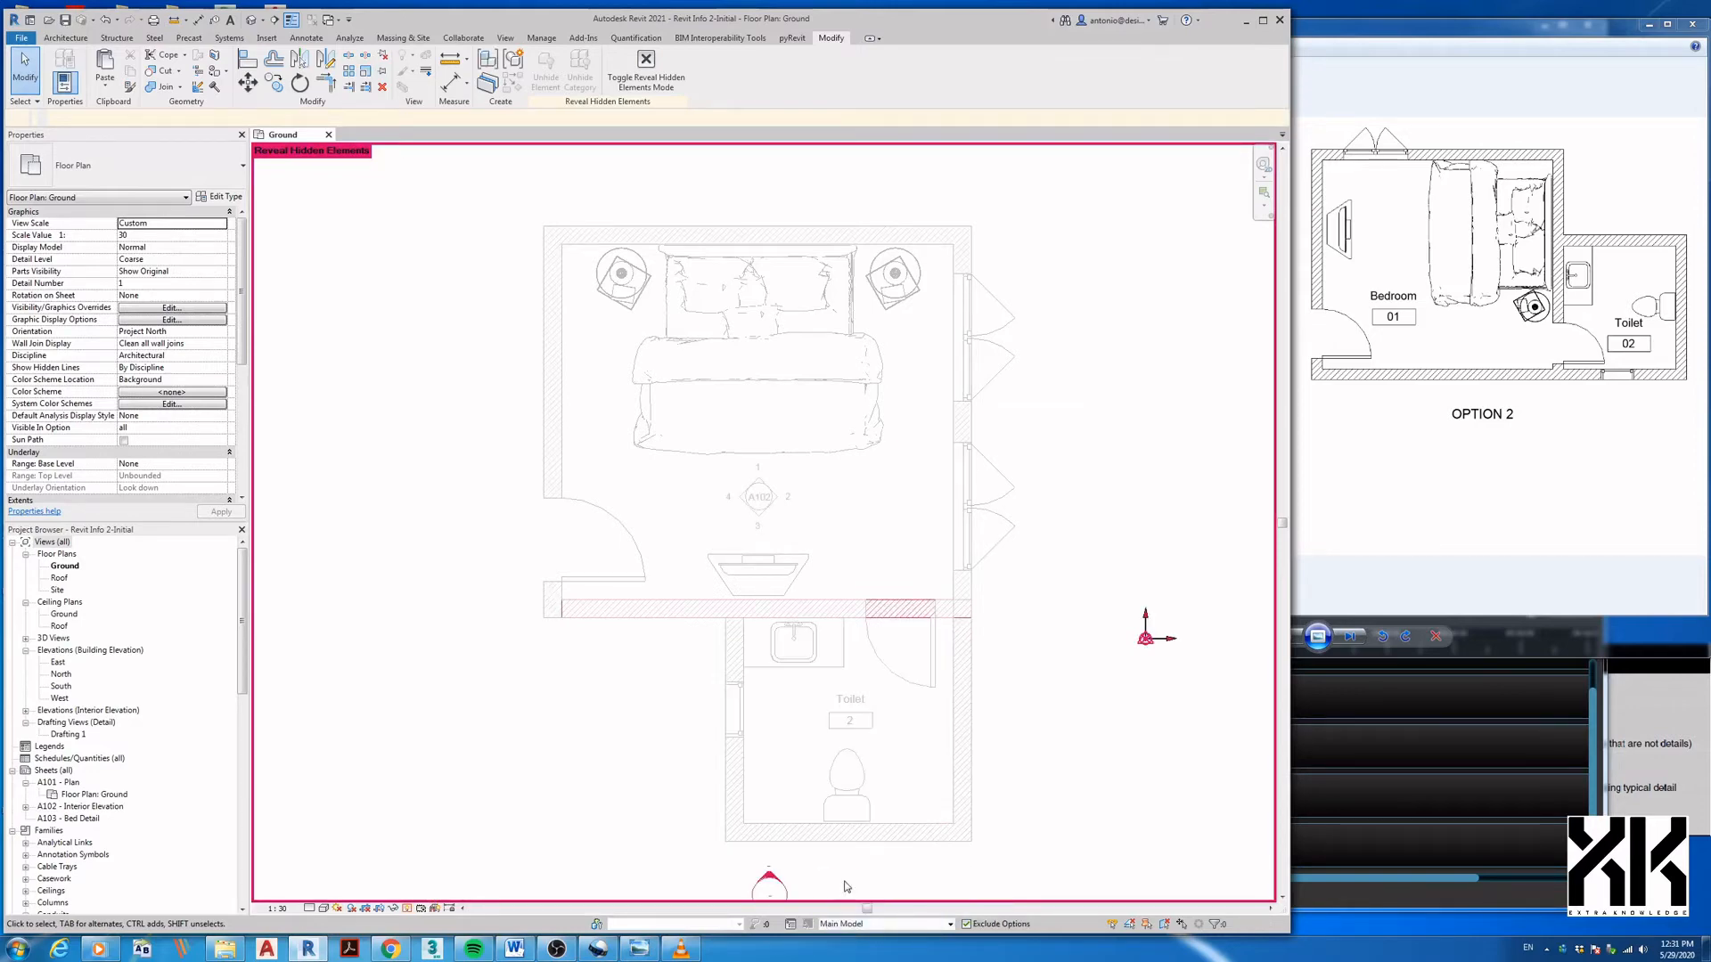
right_click(910, 622)
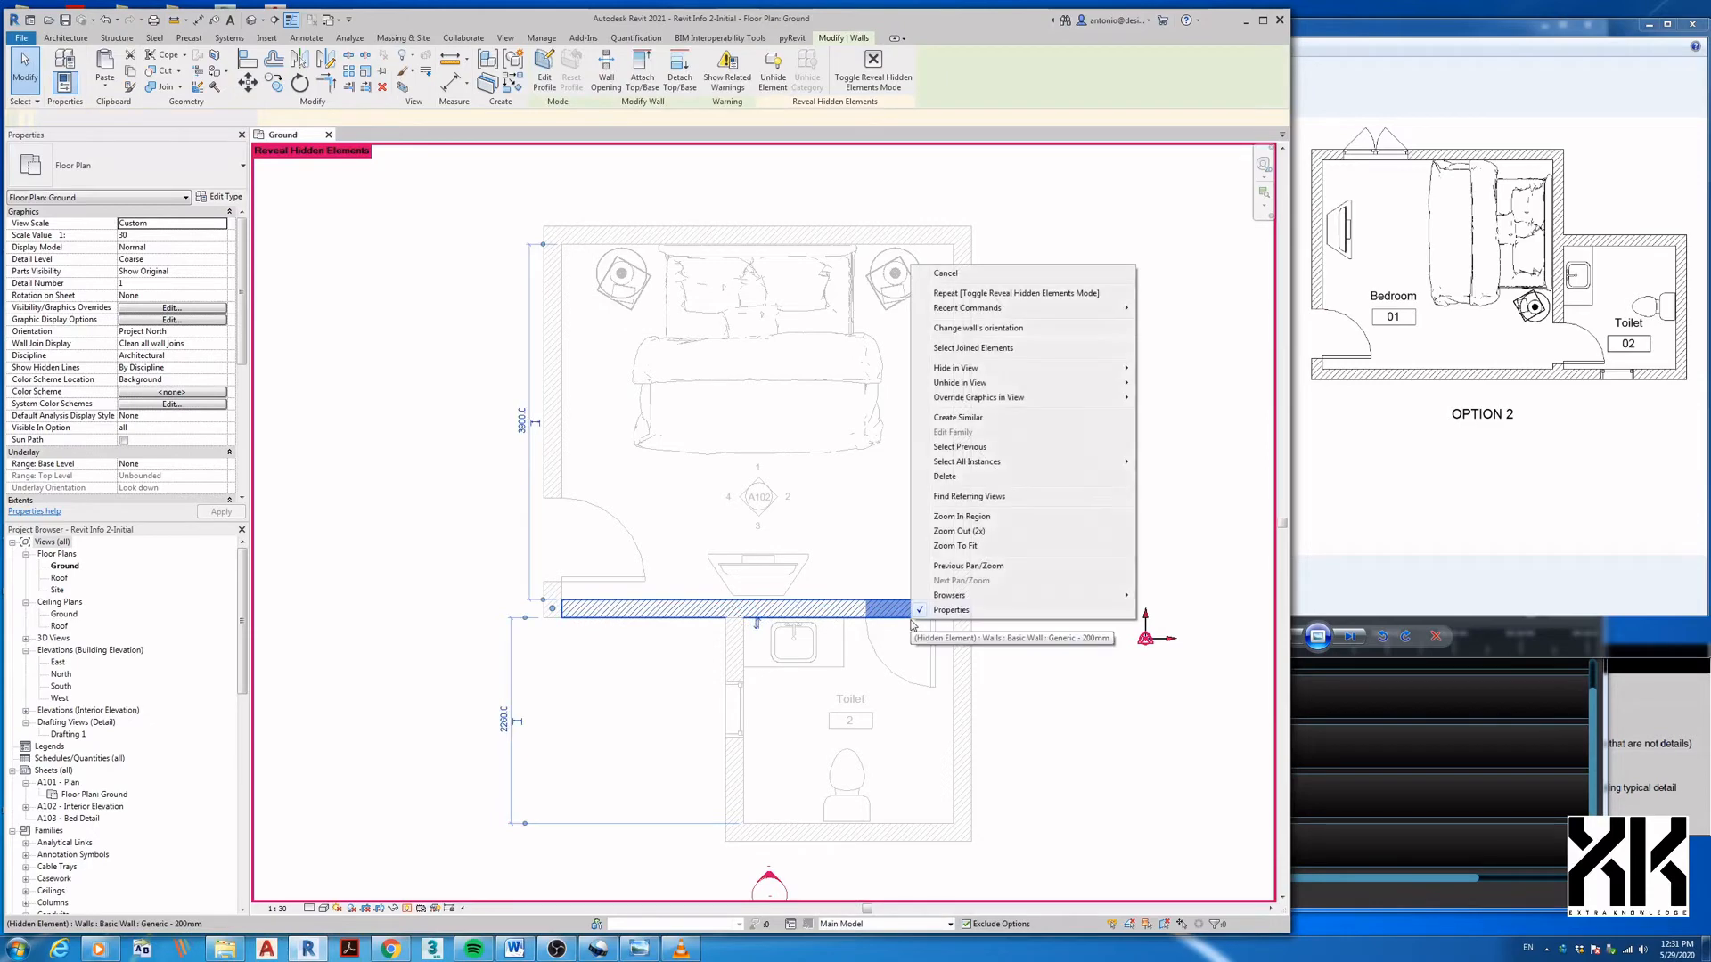
mouse_move(993, 385)
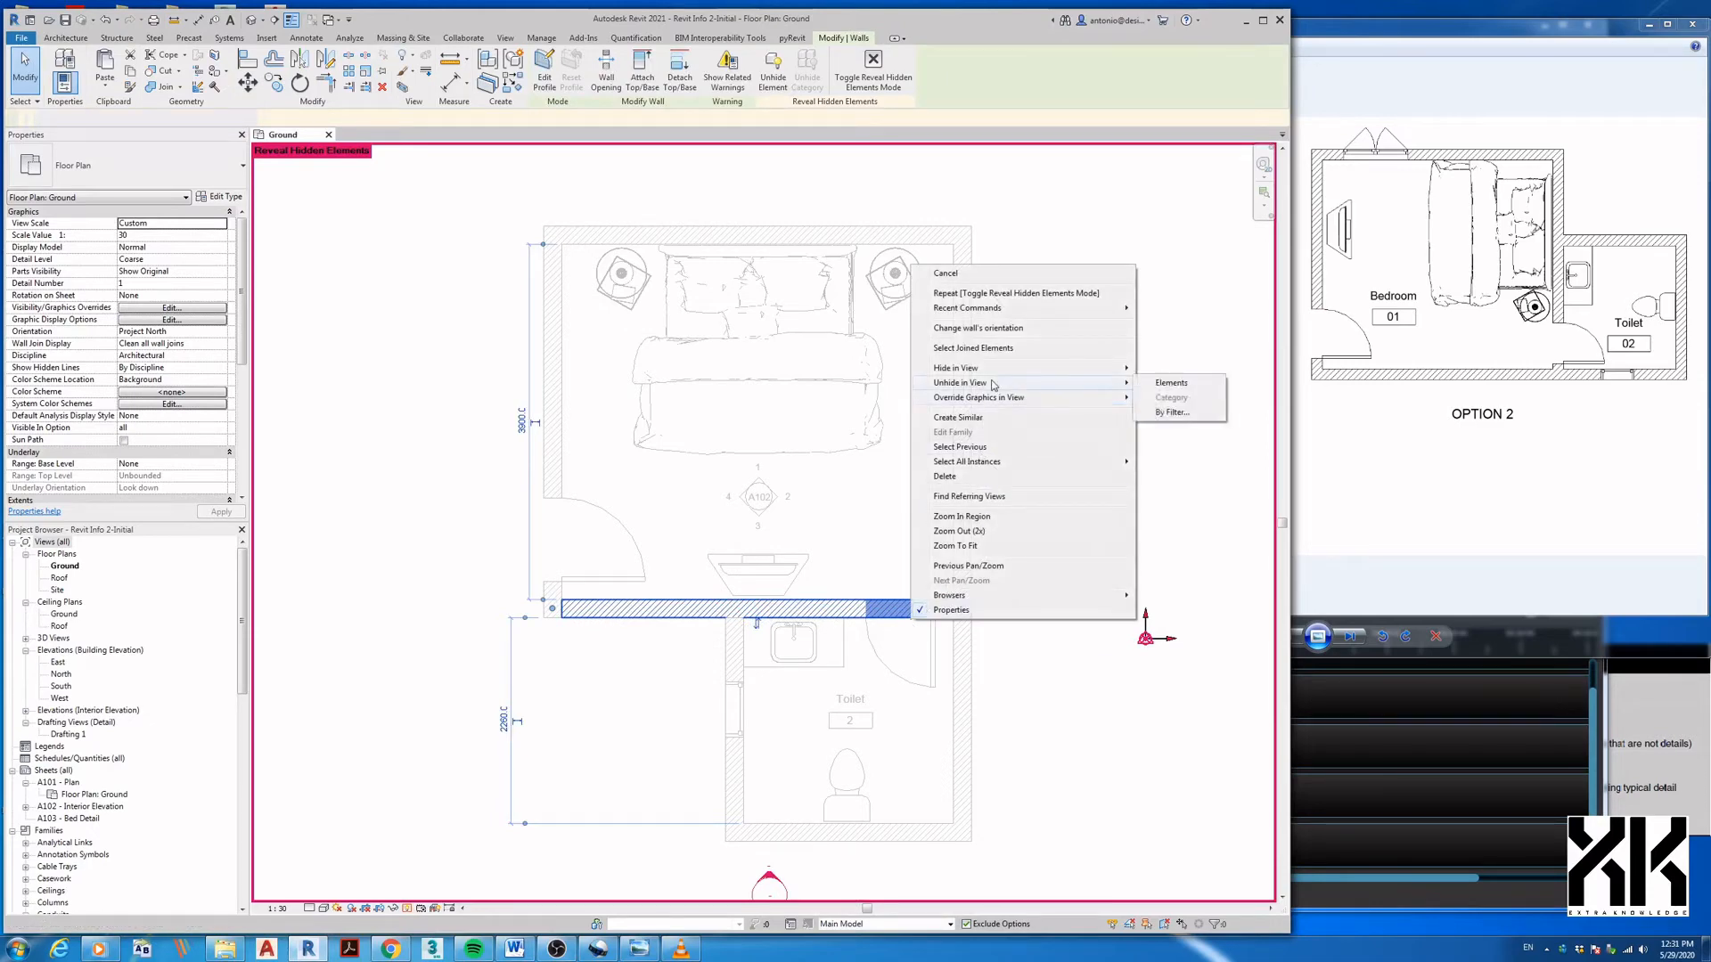
left_click(1168, 386)
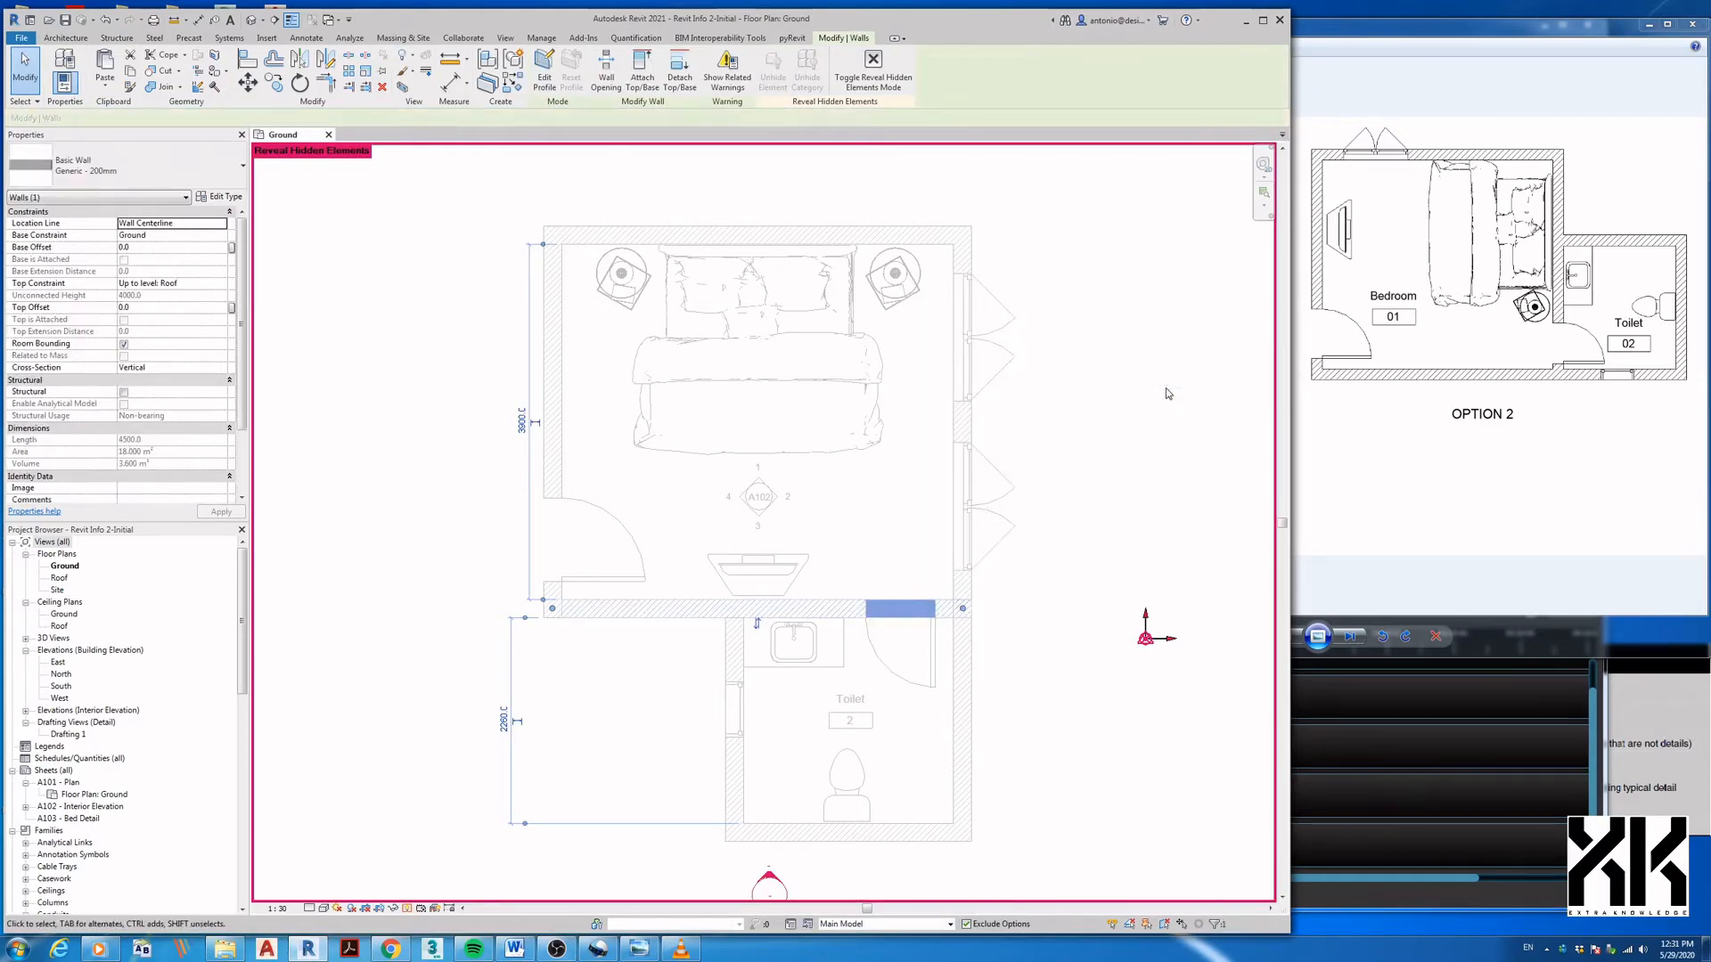
left_click(408, 909)
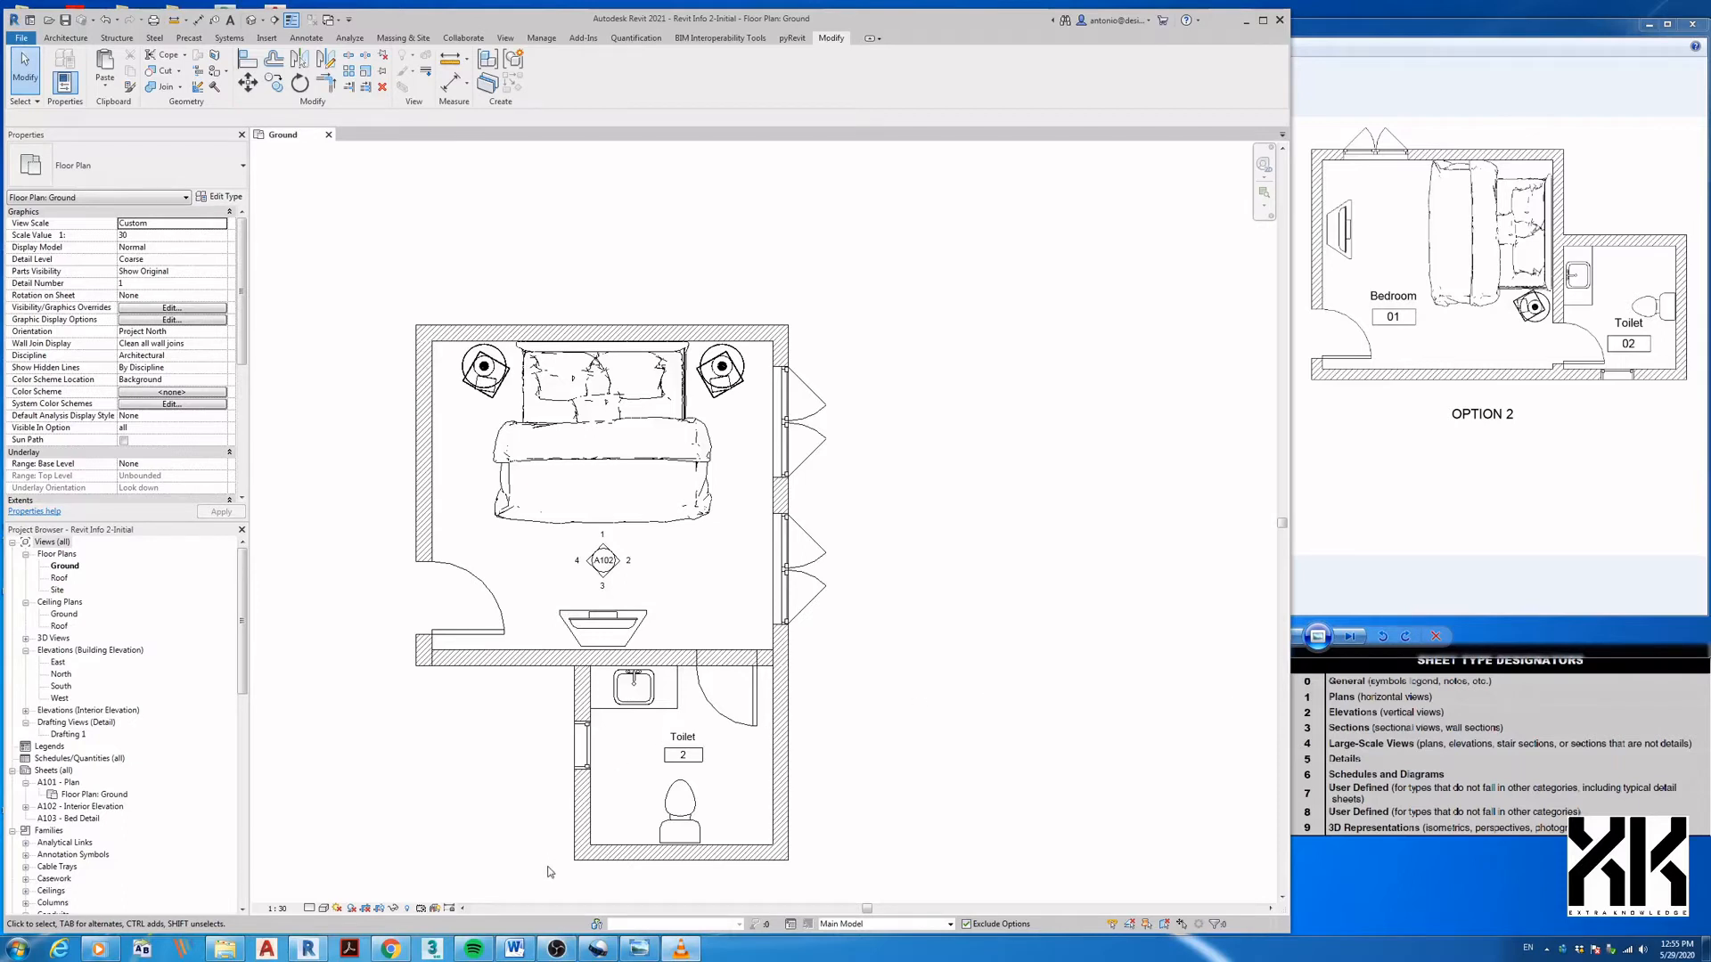
- Make Option 1 (primary) active and select the toilet room's elements and its door
left_click(883, 924)
left_click(851, 892)
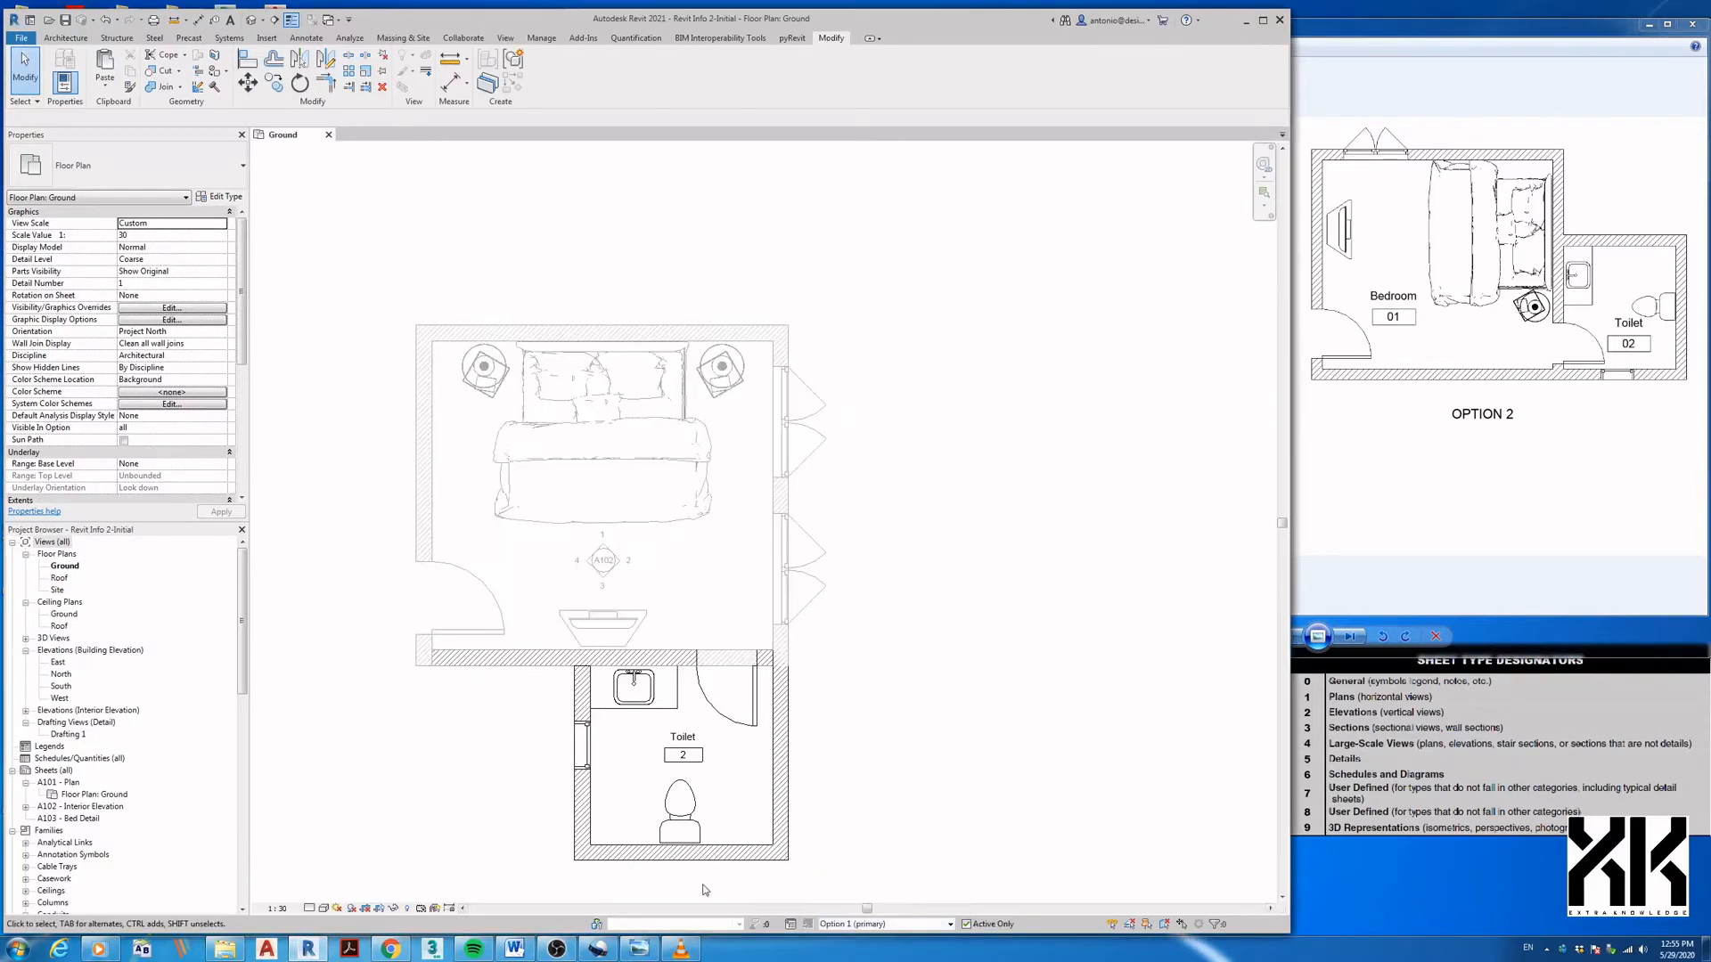
left_click_drag(557, 873, 805, 642)
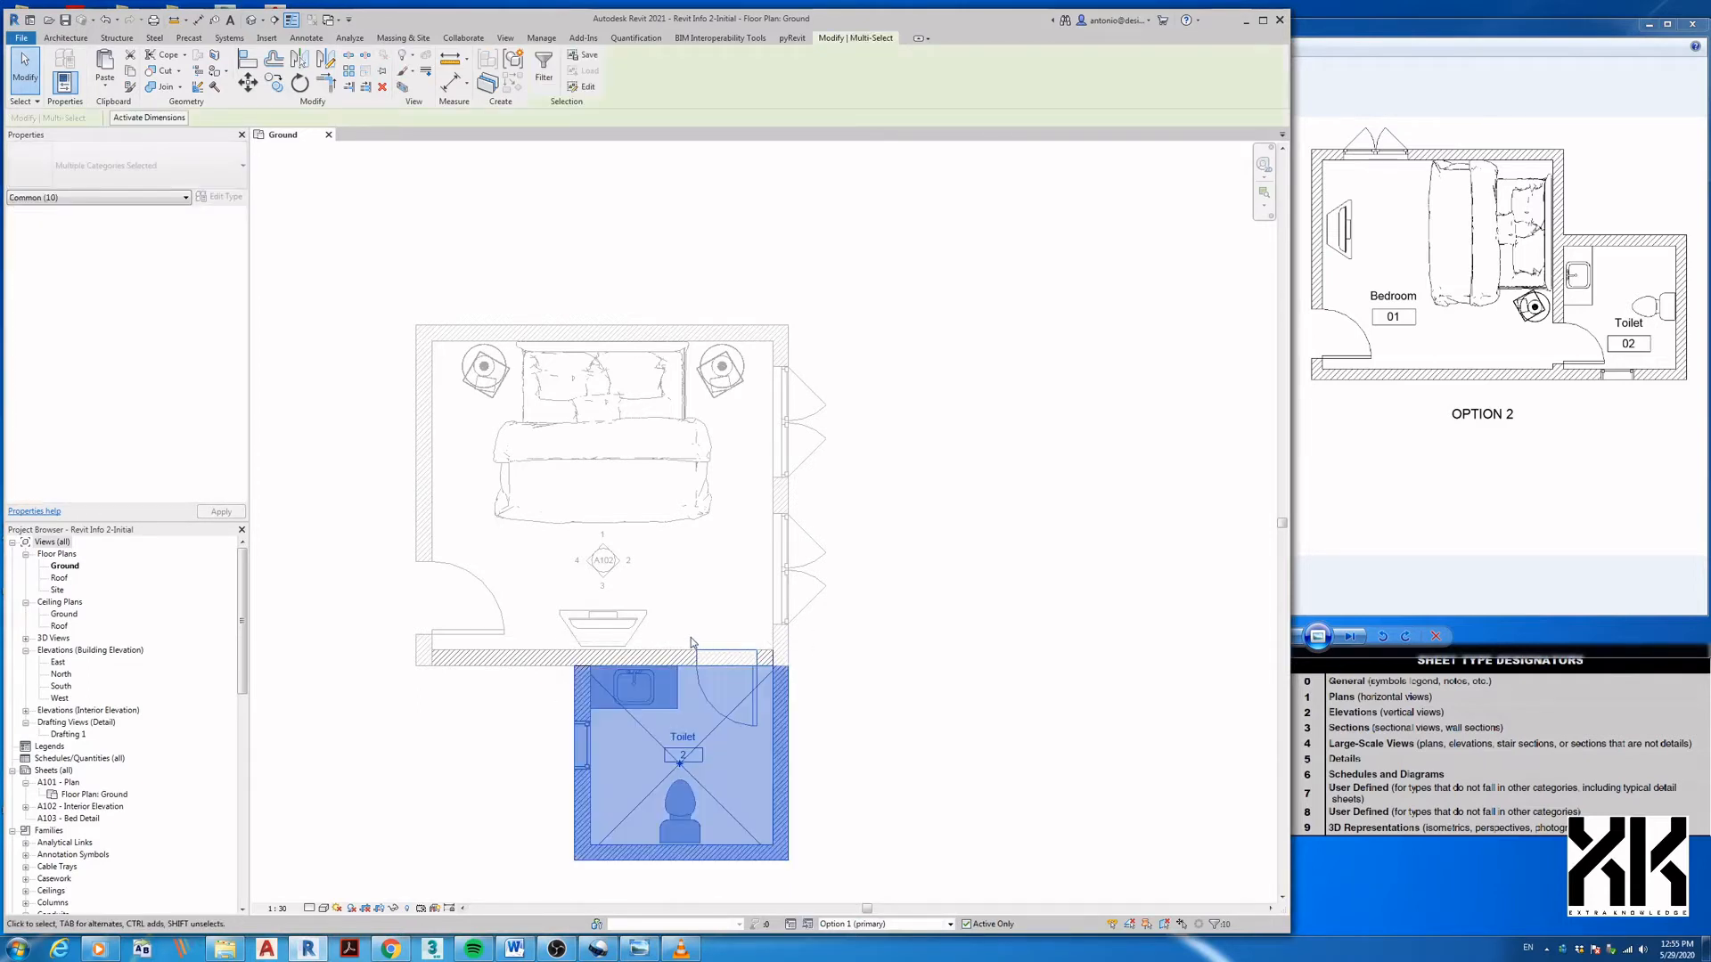
left_click_drag(691, 638, 763, 739)
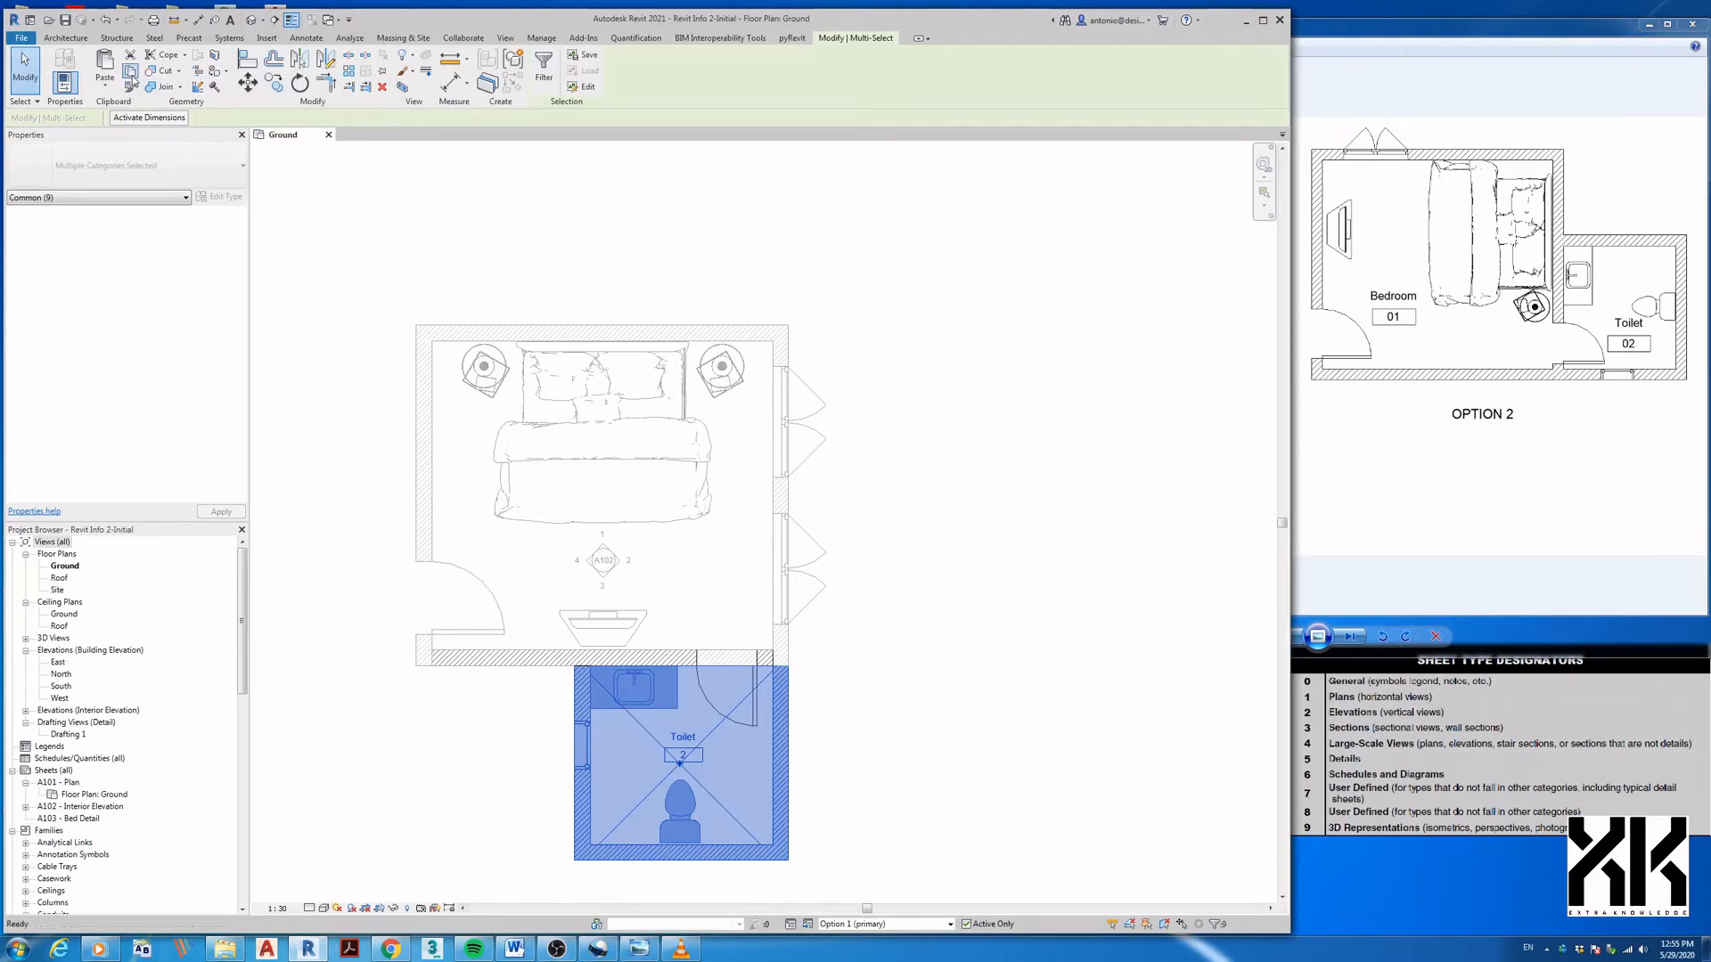
- Switch to Option 2 and paste the copied toilet room
left_click(835, 927)
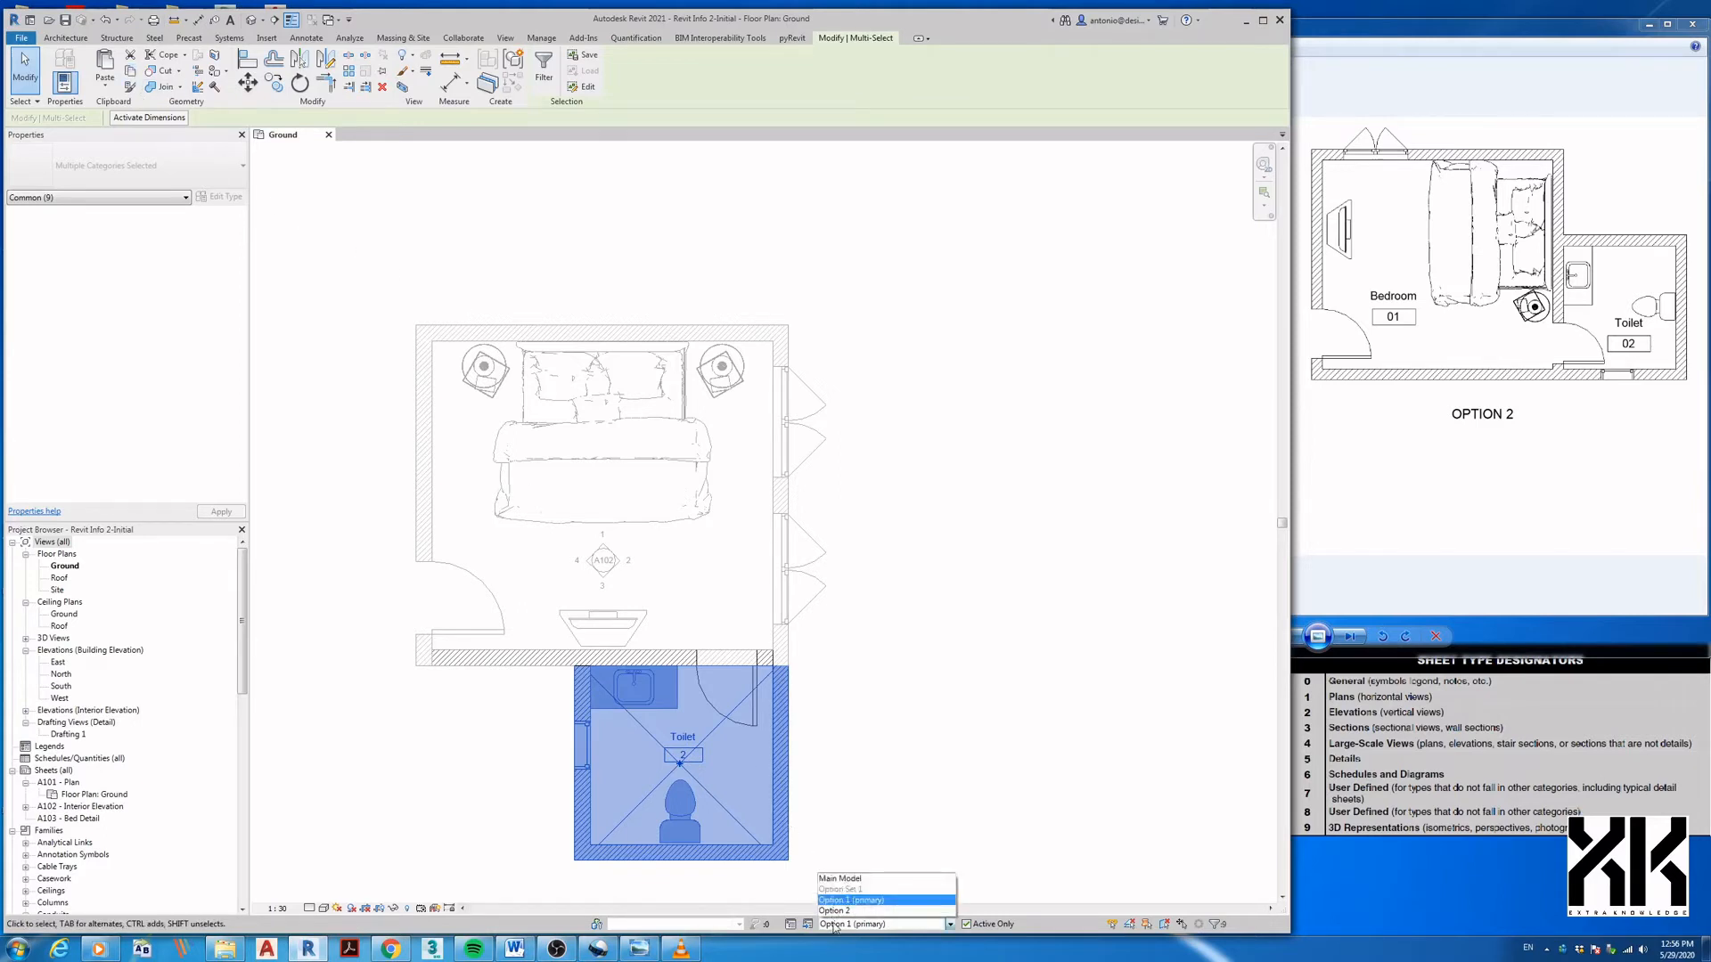
left_click(847, 911)
left_click(114, 69)
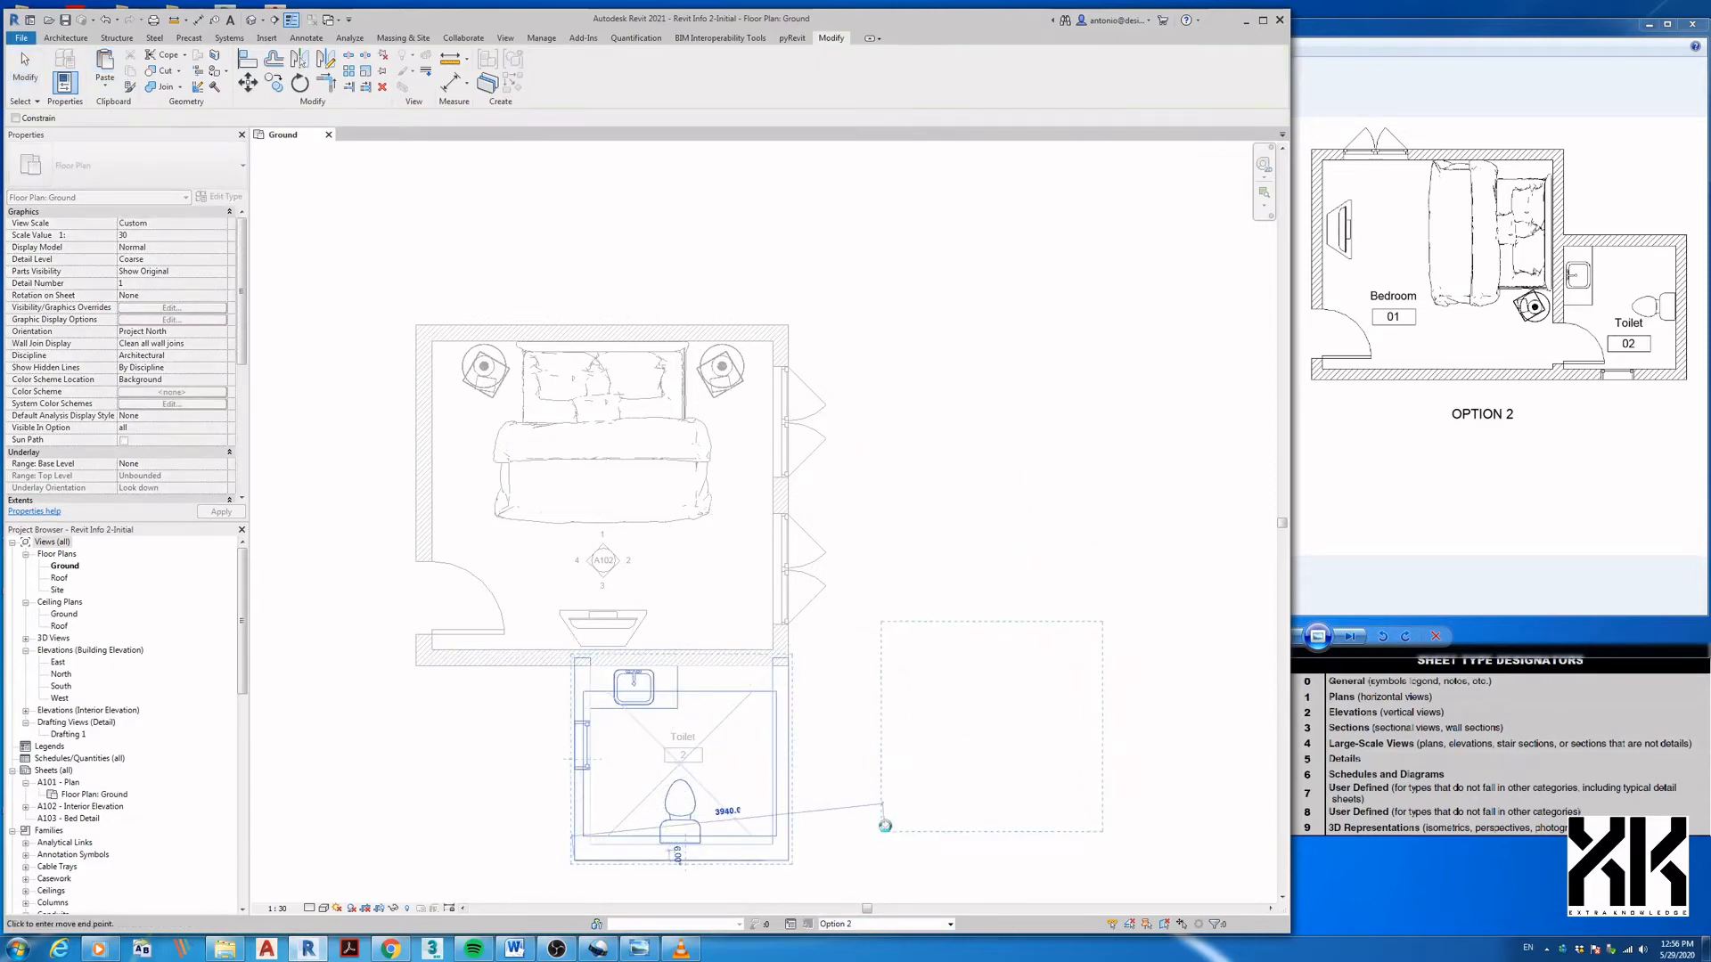
- Rotate the pasted toilet room 90° and move it to the bedroom's lower-right corner
left_click(888, 840)
key("r")
key("o")
left_click(941, 862)
type("90")
key("Return")
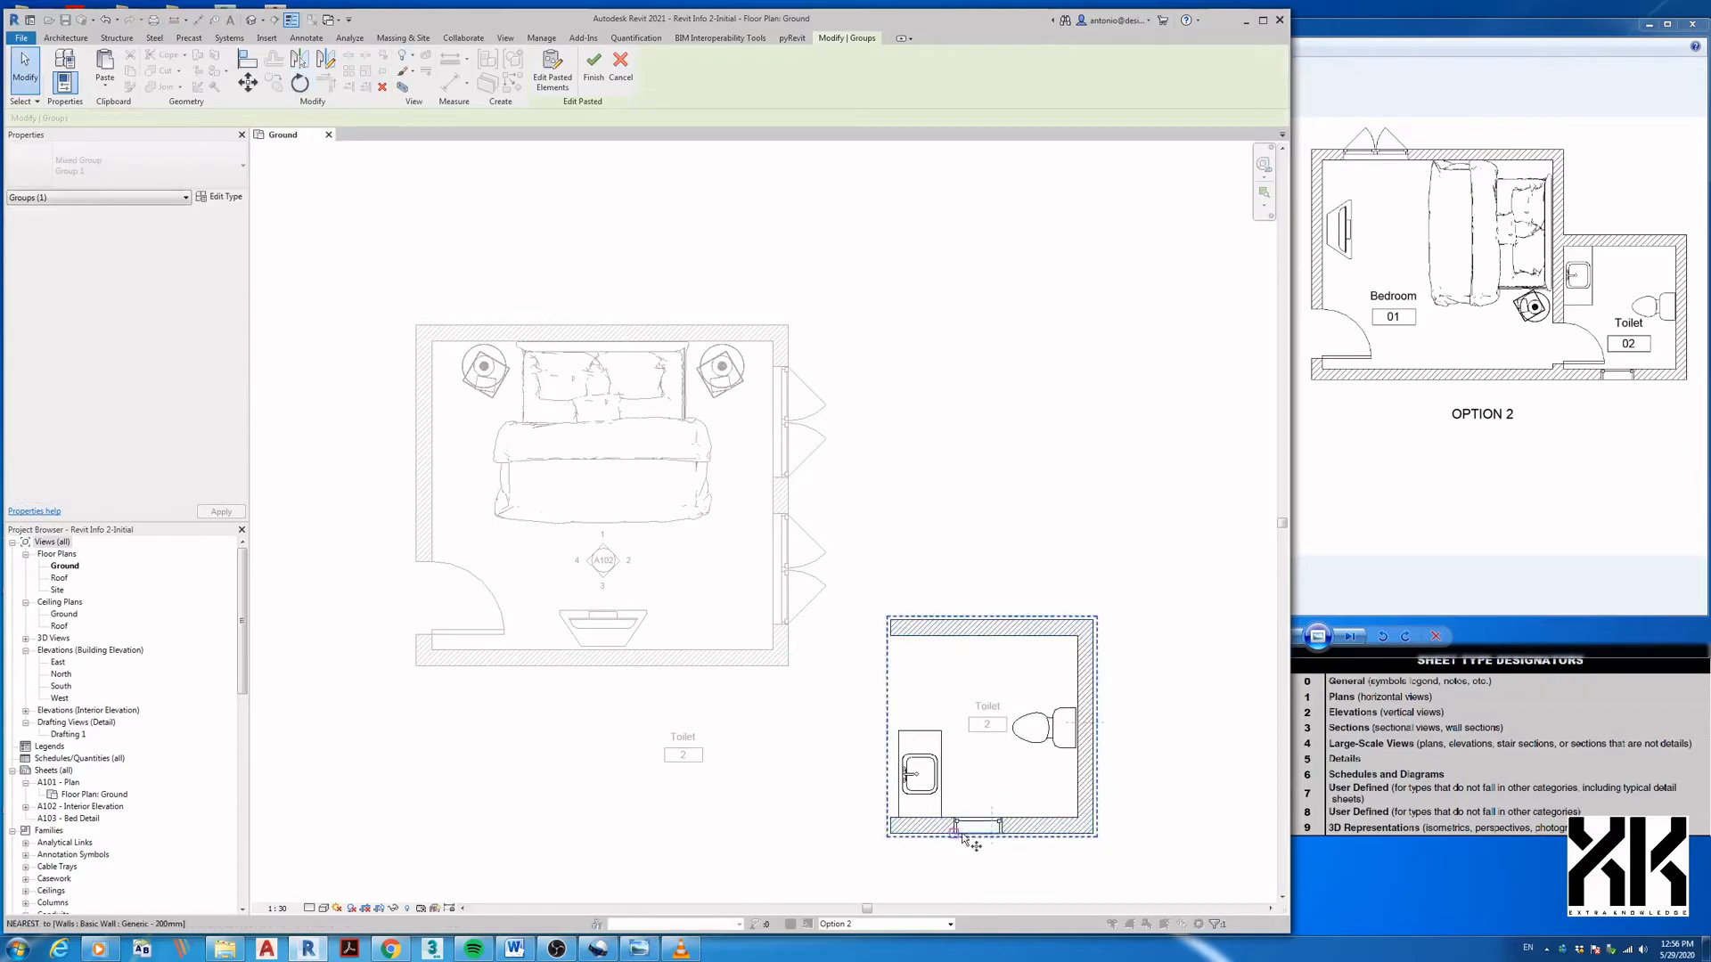
key("m")
key("v")
left_click(889, 838)
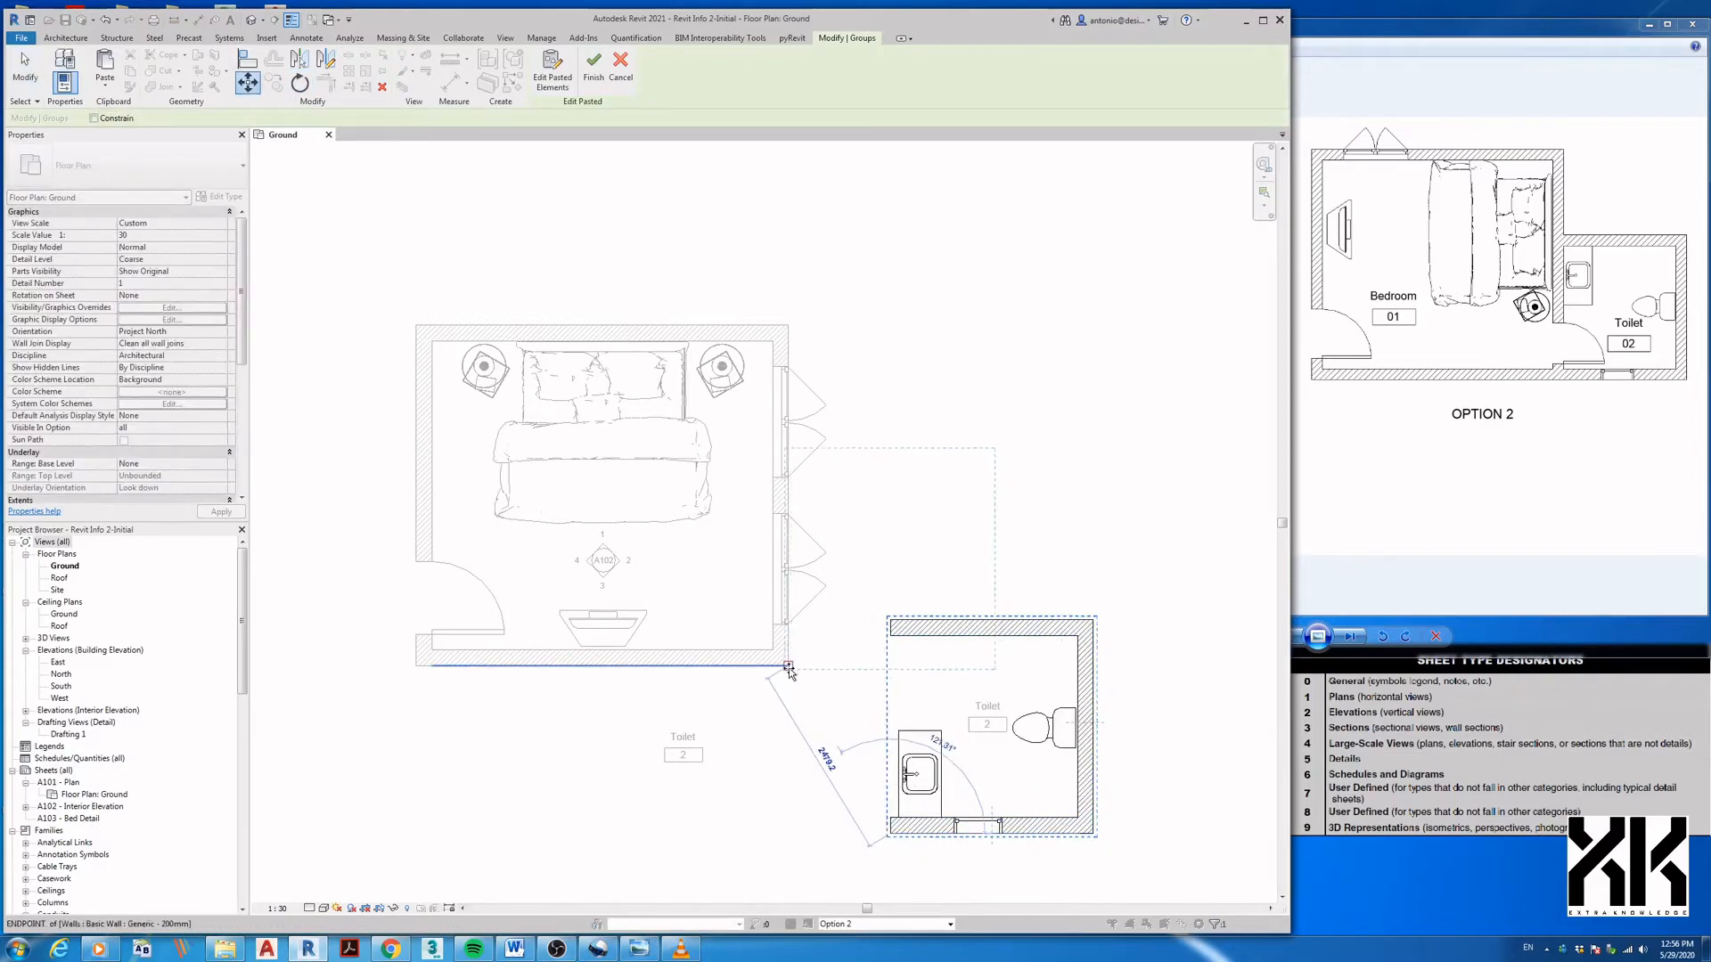
left_click(789, 667)
left_click(806, 699)
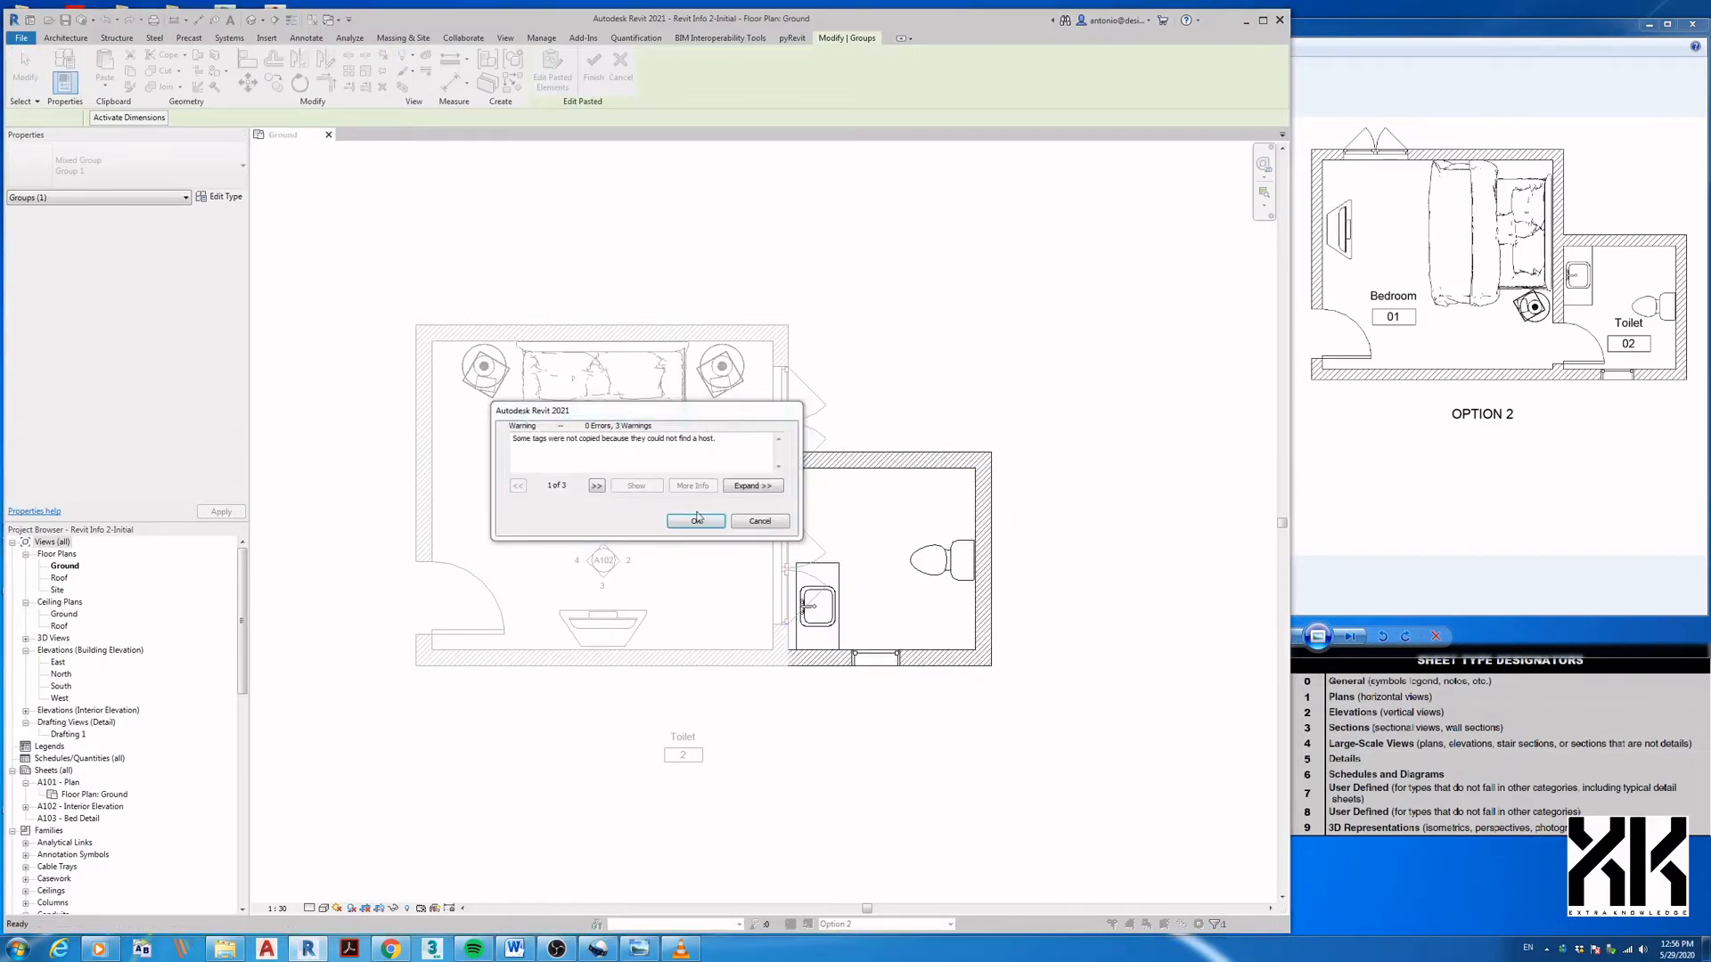
left_click(697, 522)
- Move the wash basin up to the toilet's top-left corner
left_click(813, 564)
key("m")
key("v")
left_click(798, 563)
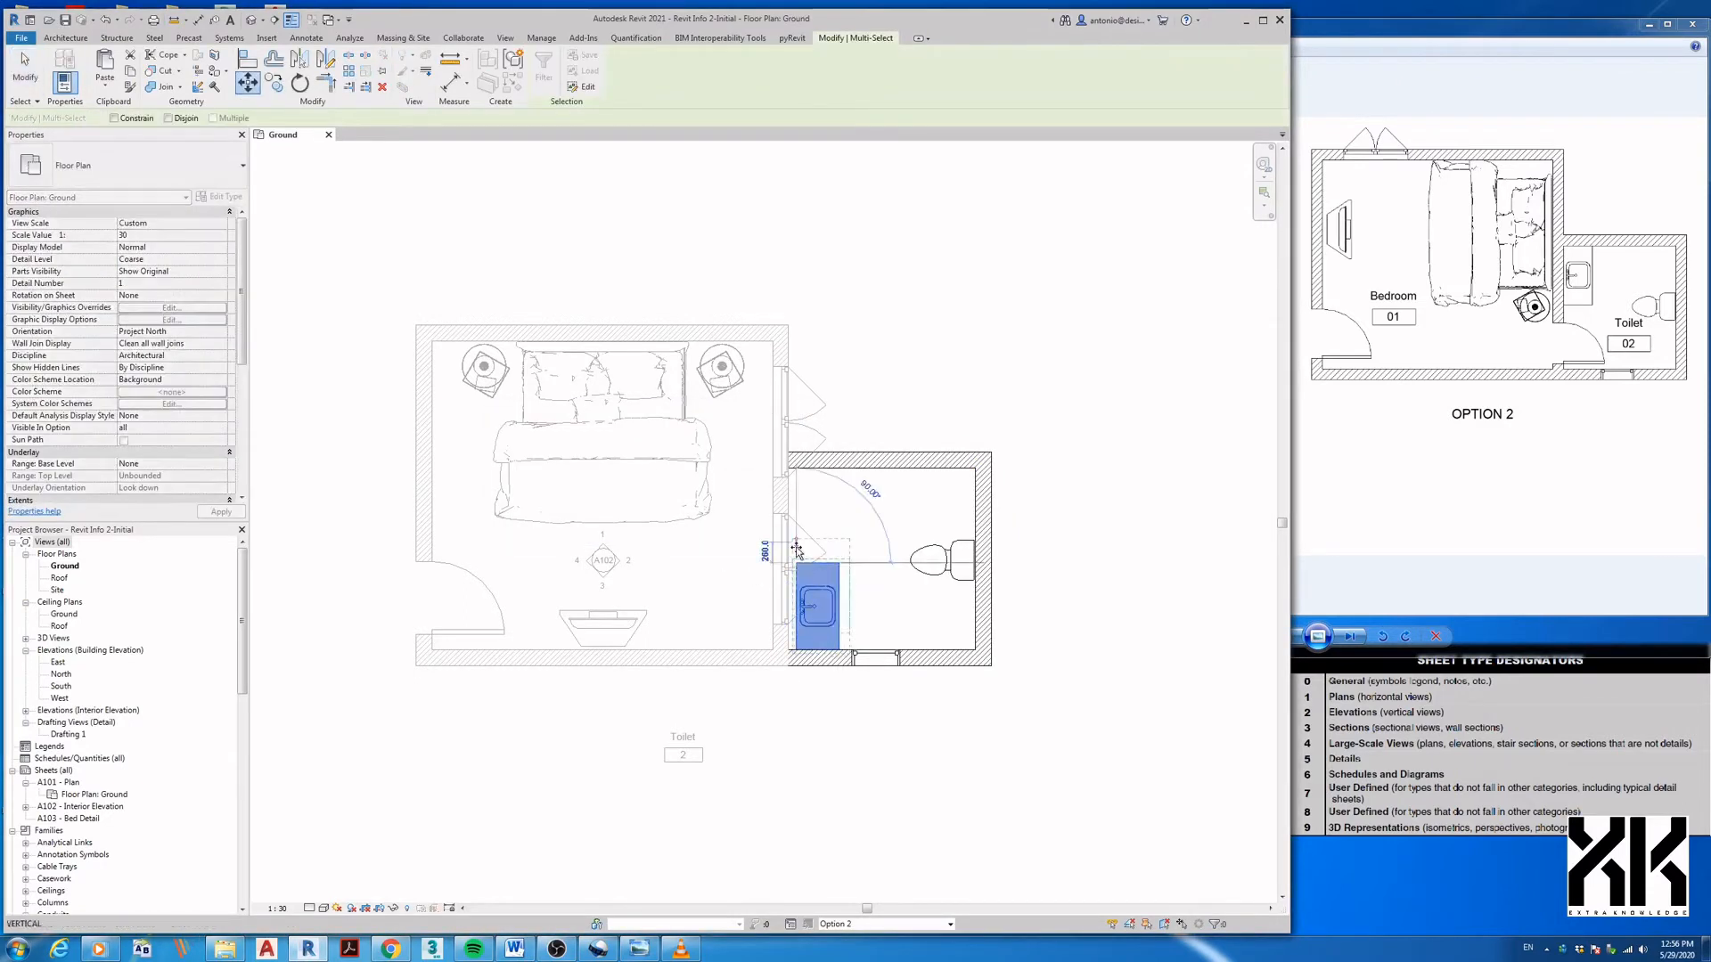
left_click(788, 467)
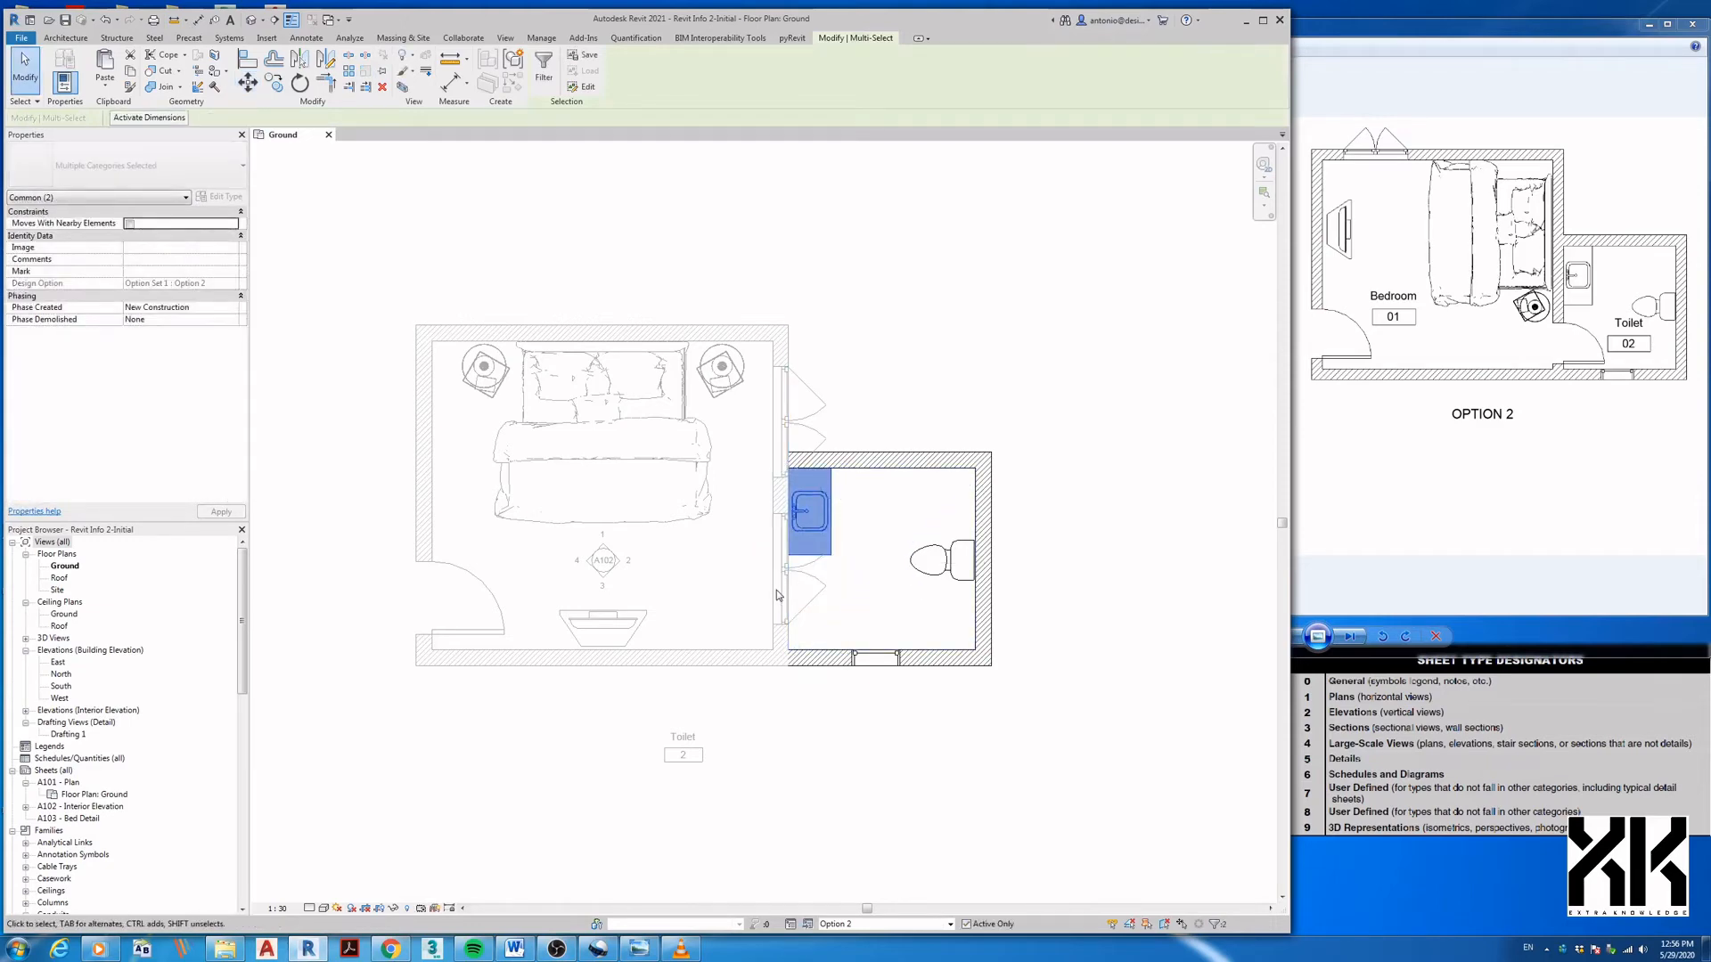
left_click(746, 591)
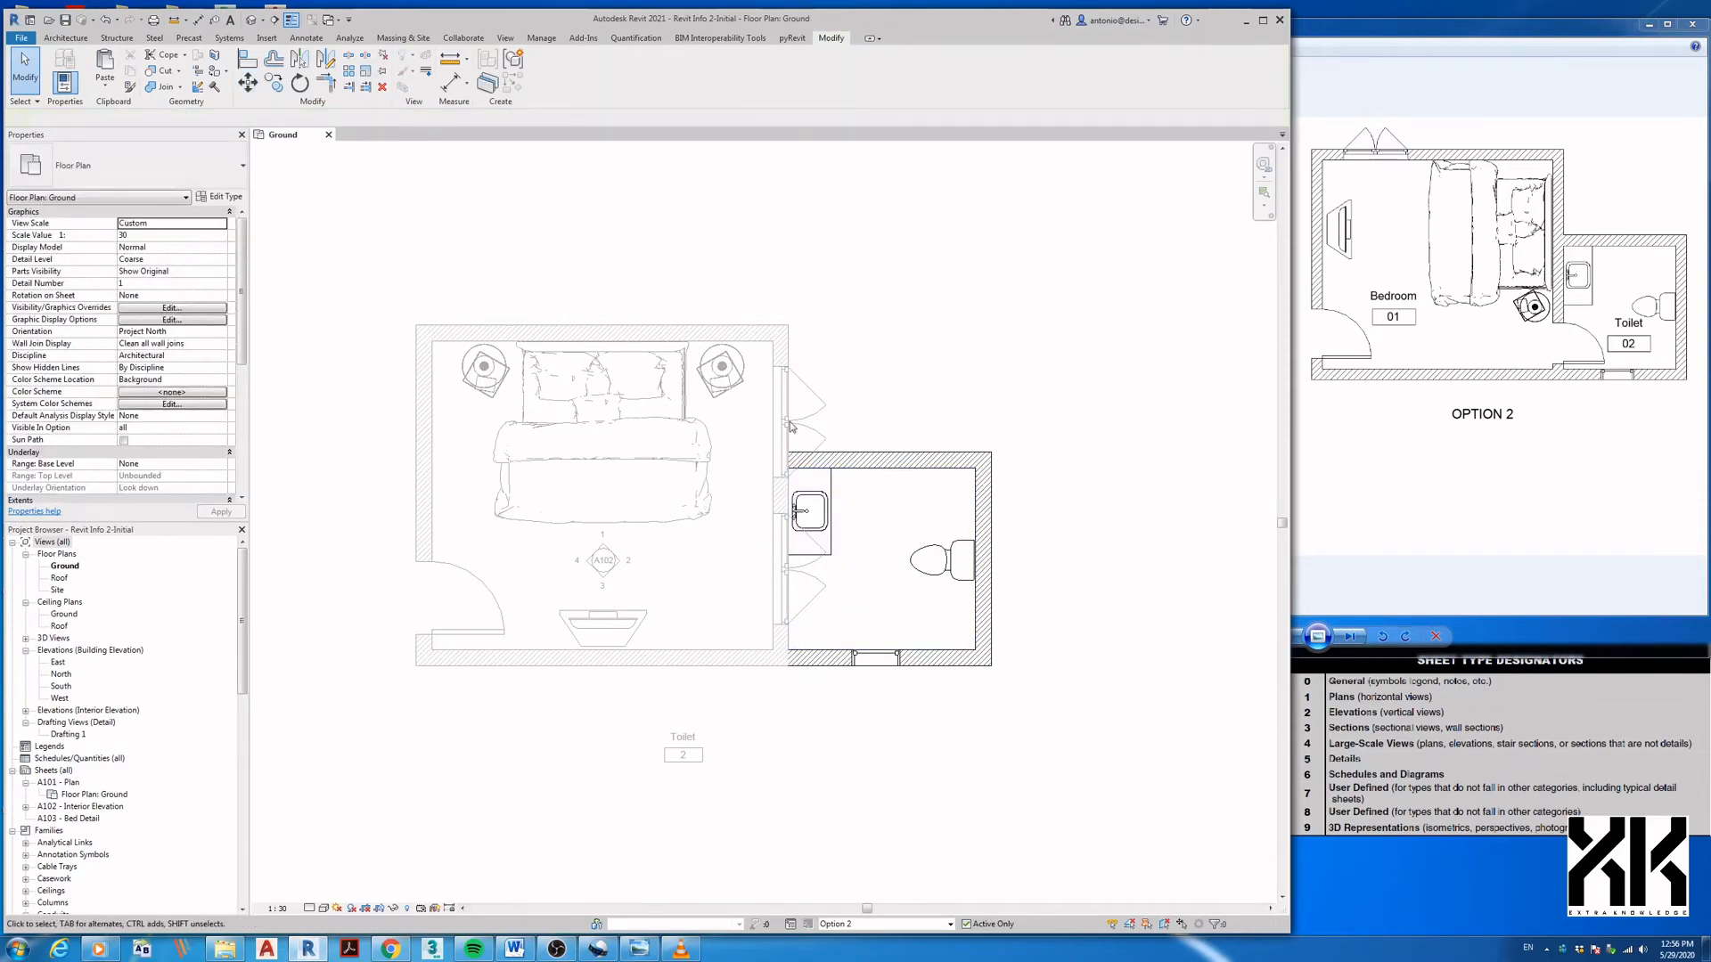
- Draw a new Option 2 wall along the bedroom's right edge, bottom to top
middle_click_drag(806, 613, 863, 628)
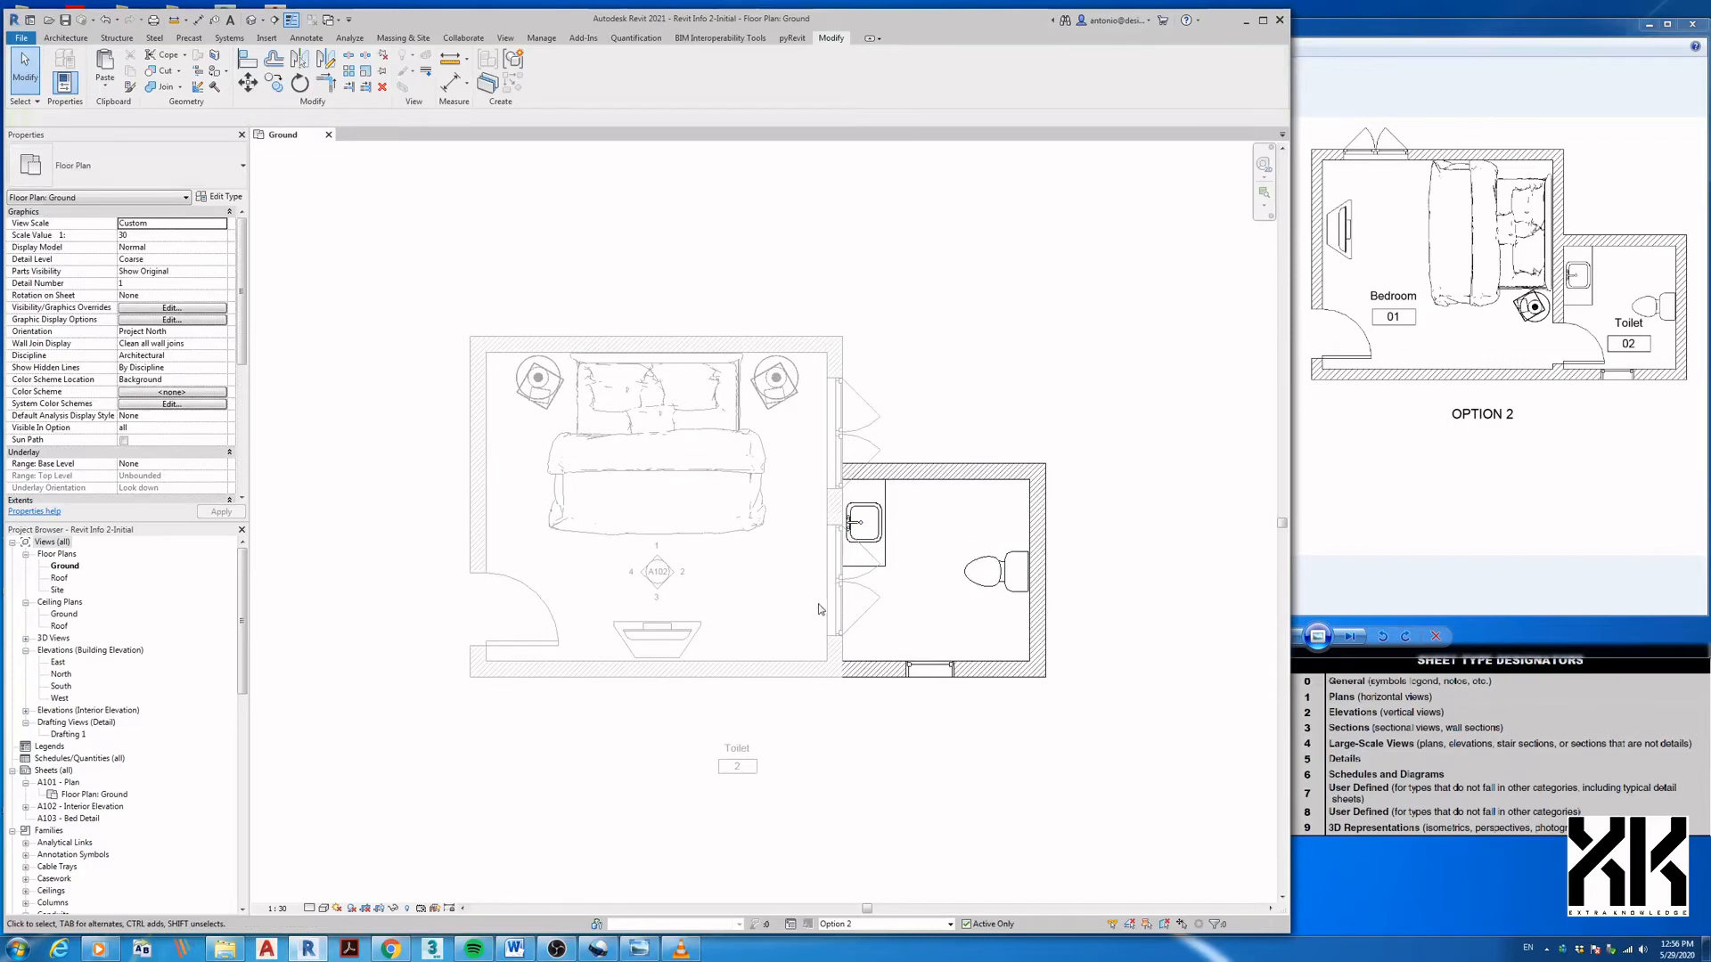
key("w")
key("a")
left_click(828, 667)
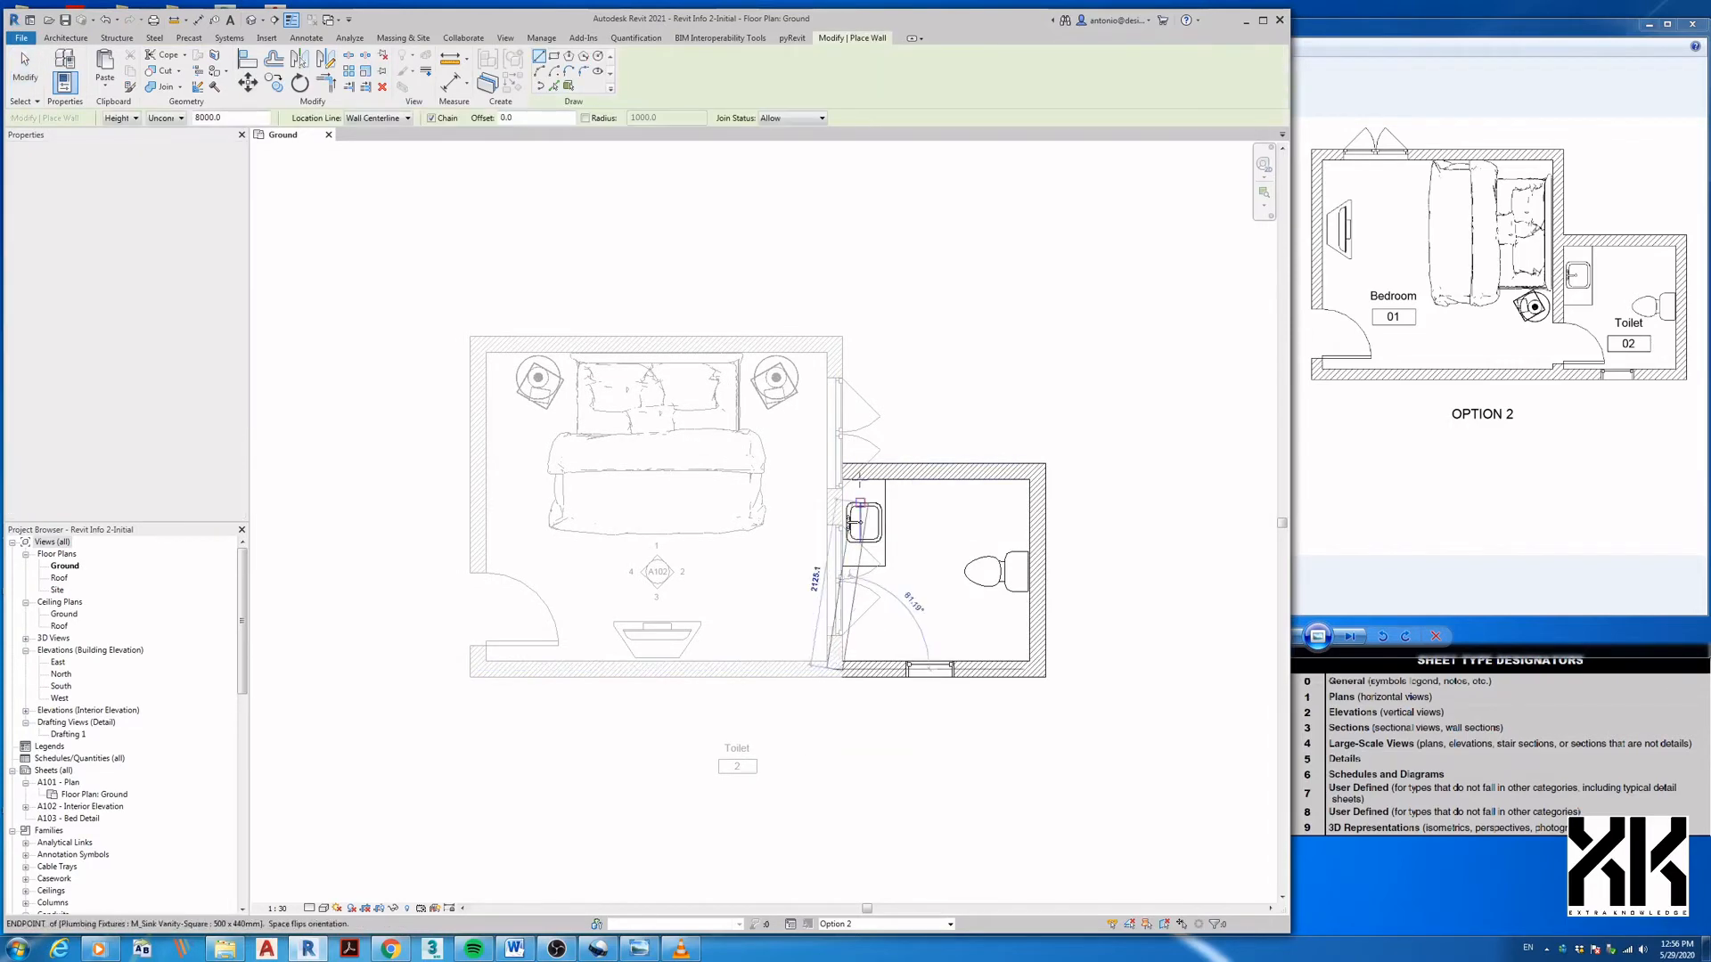
left_click(834, 344)
key("Escape")
key("Escape")
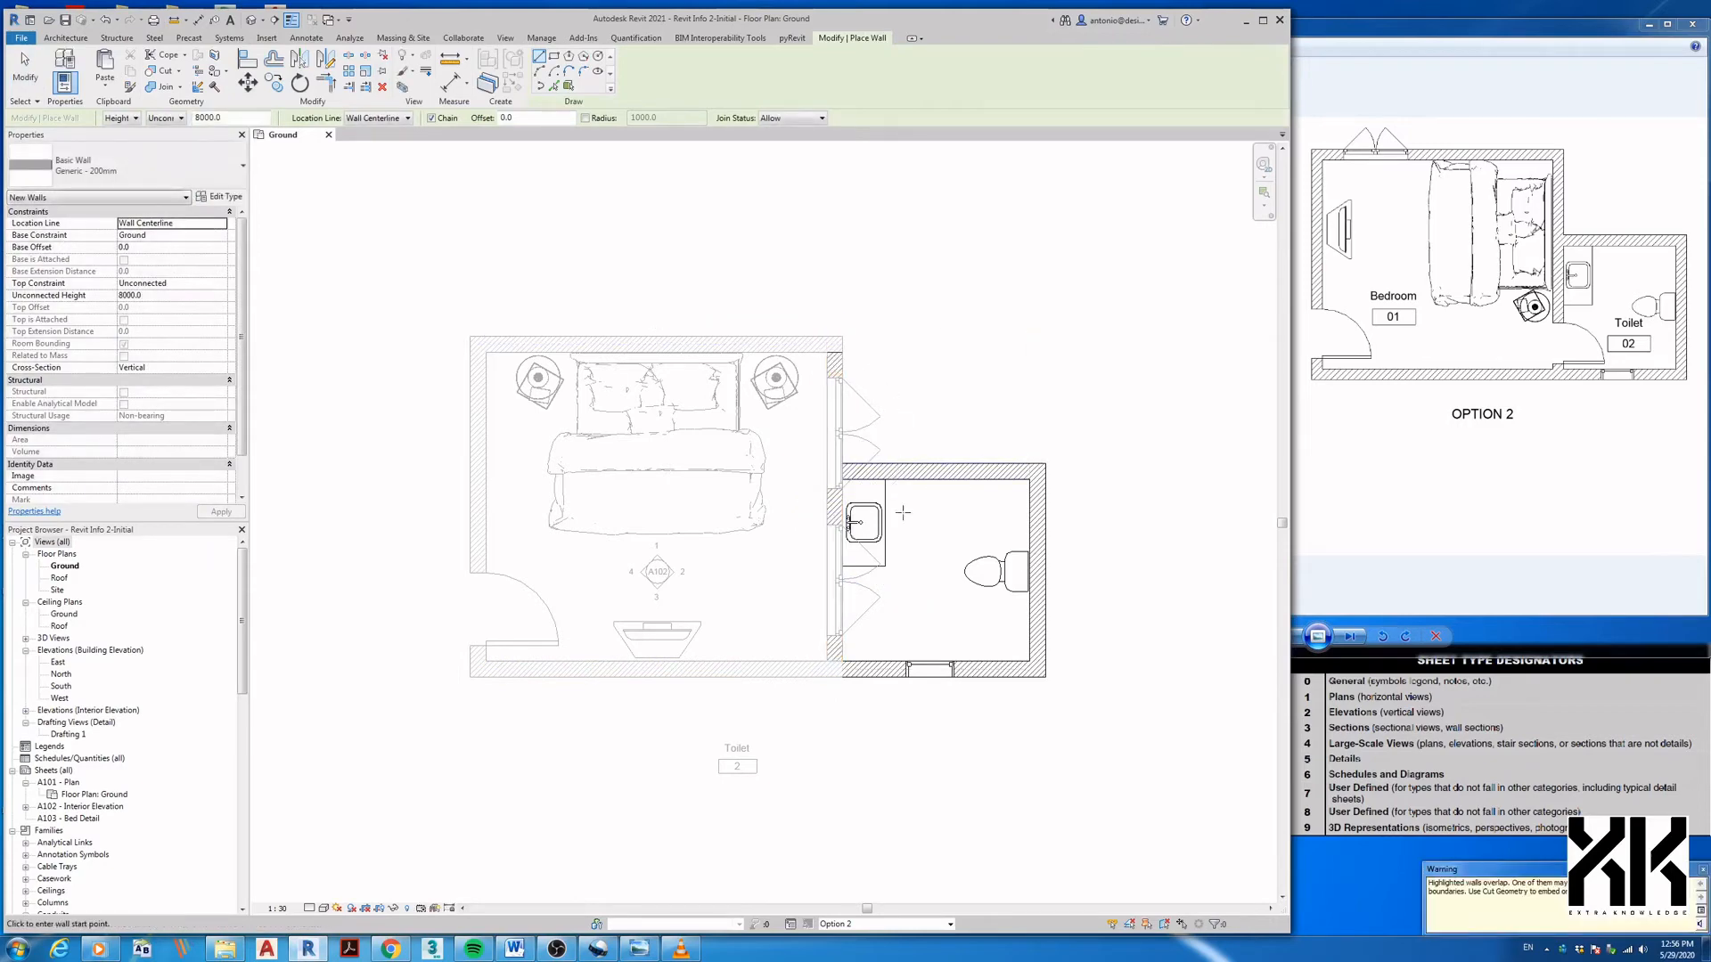
- Hide the main model's right bedroom wall and windows in this view, then return to Option 2
left_click(845, 925)
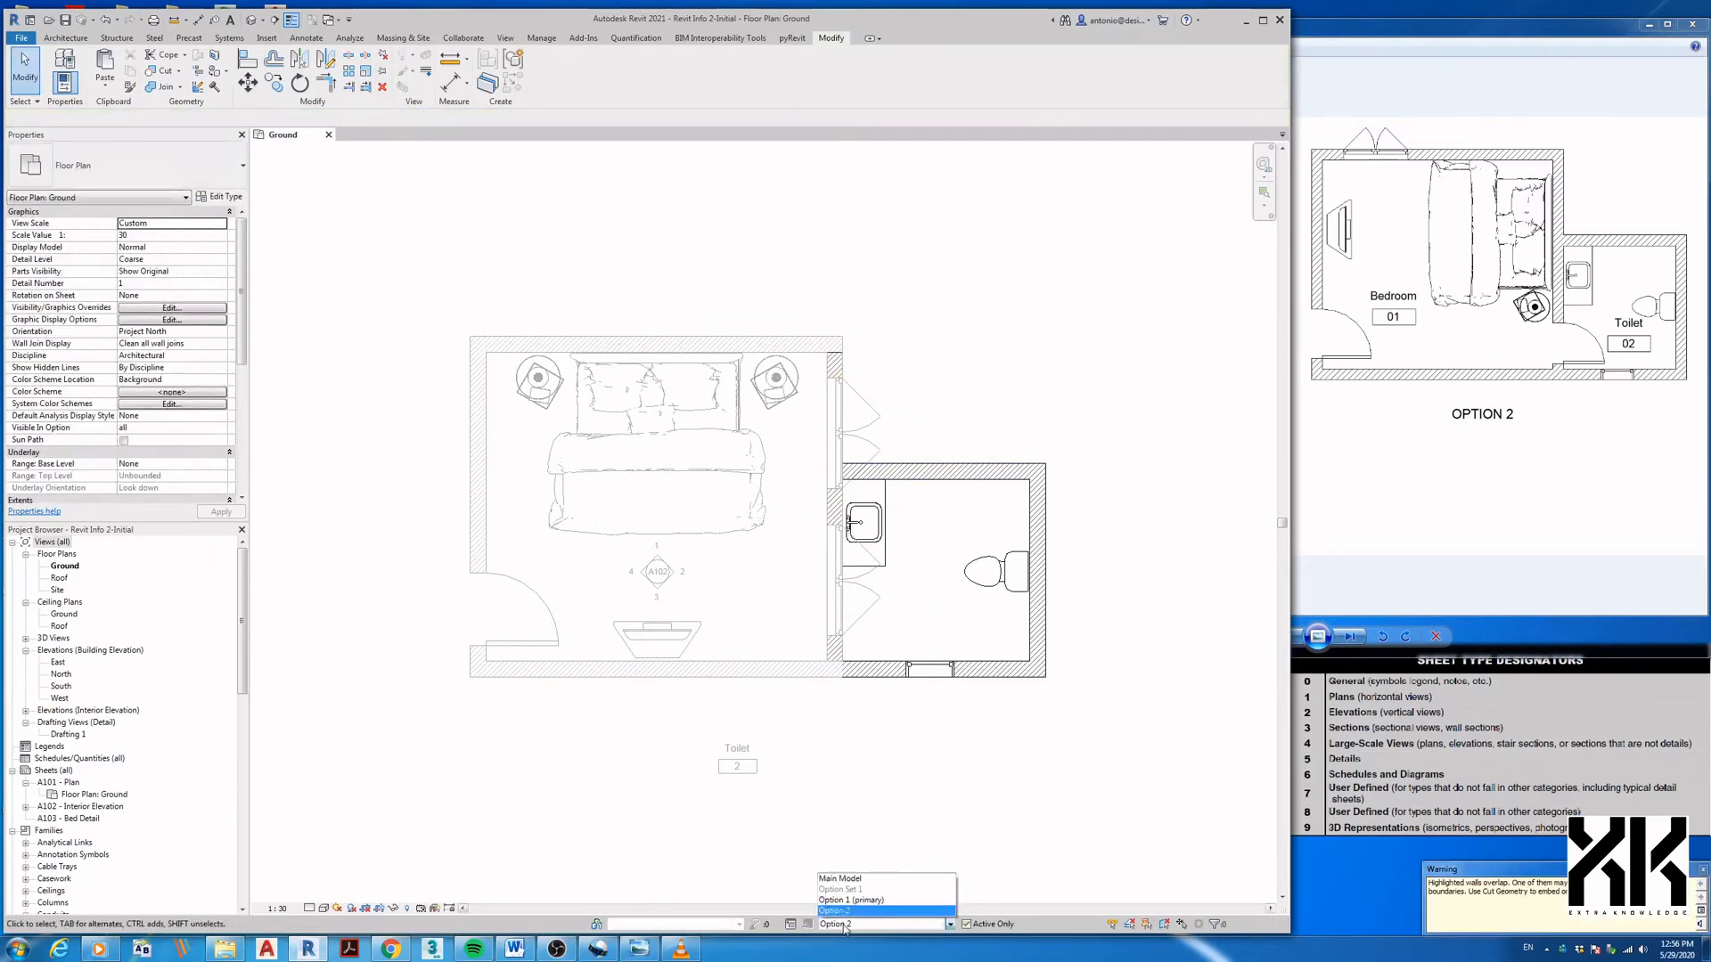
left_click(841, 879)
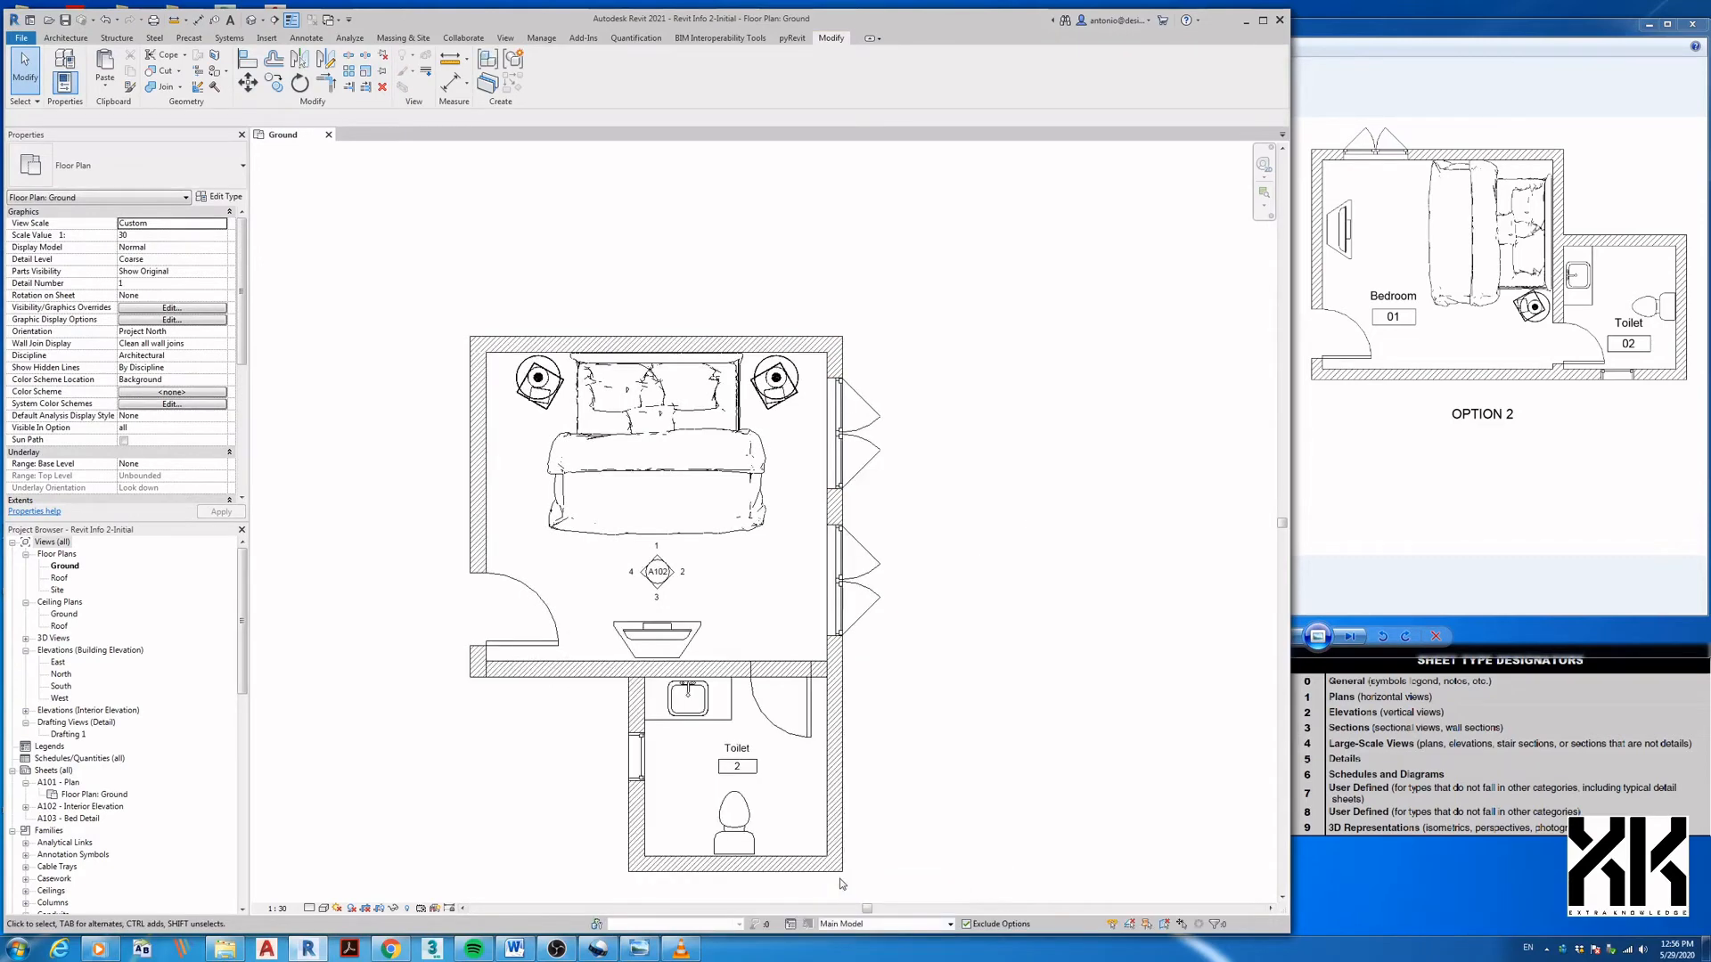
left_click_drag(815, 308, 948, 744)
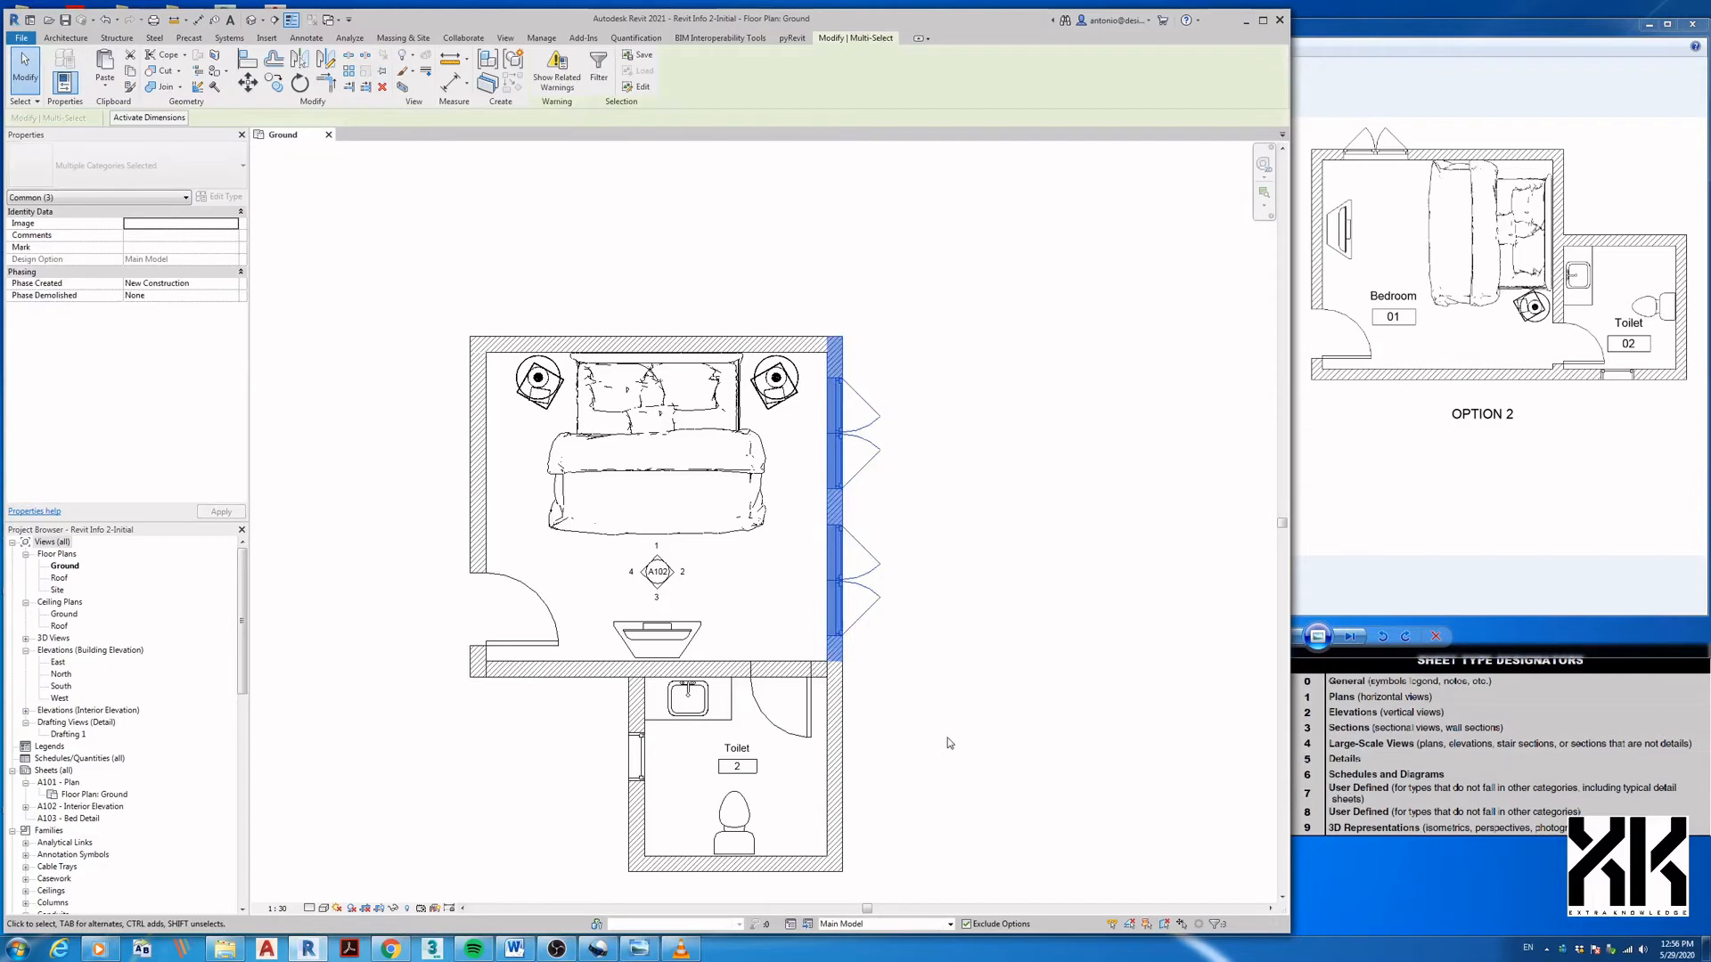
right_click(843, 454)
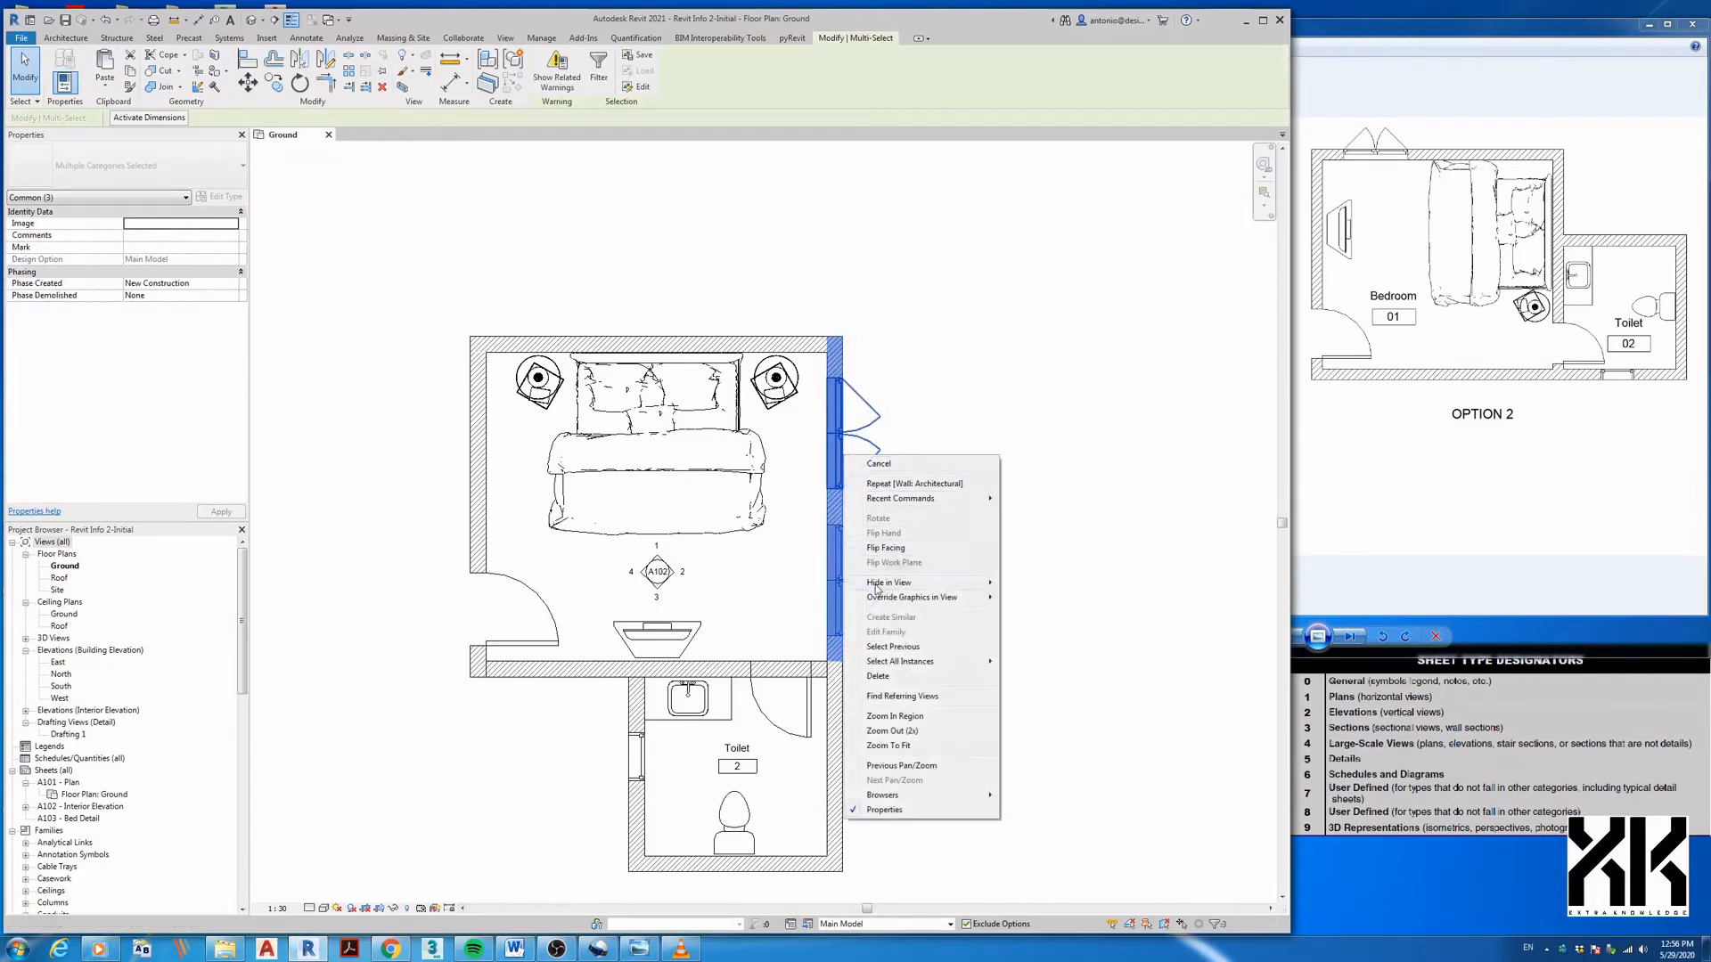
mouse_move(877, 585)
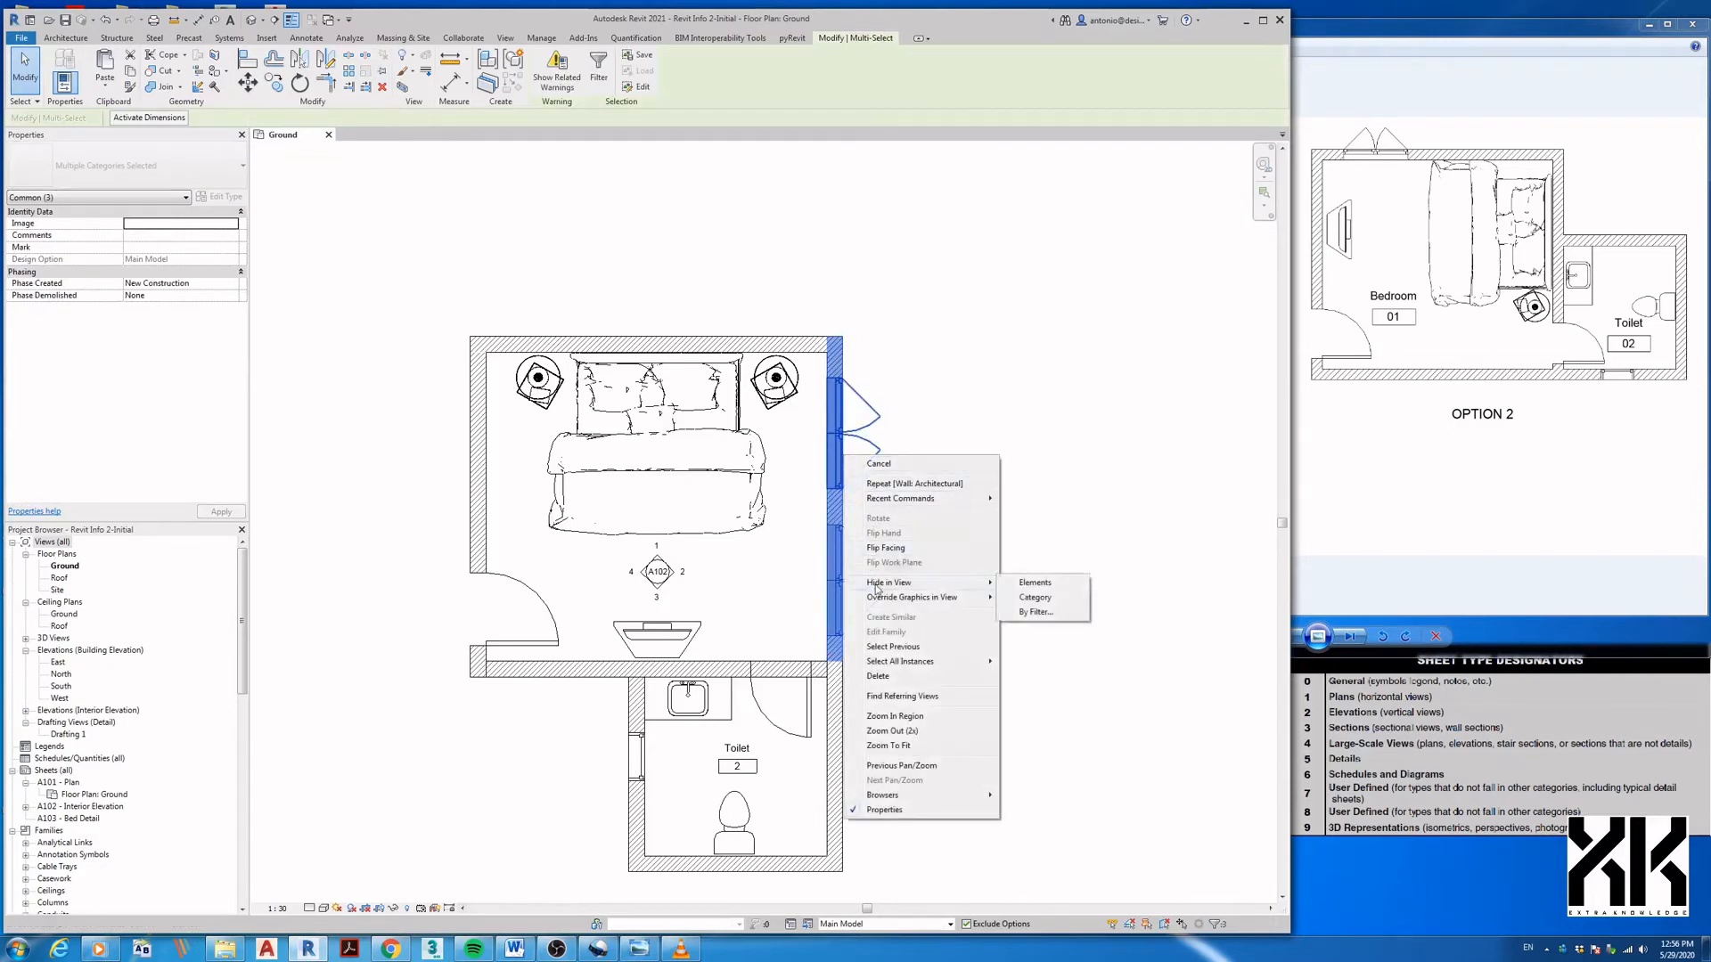
left_click(1025, 586)
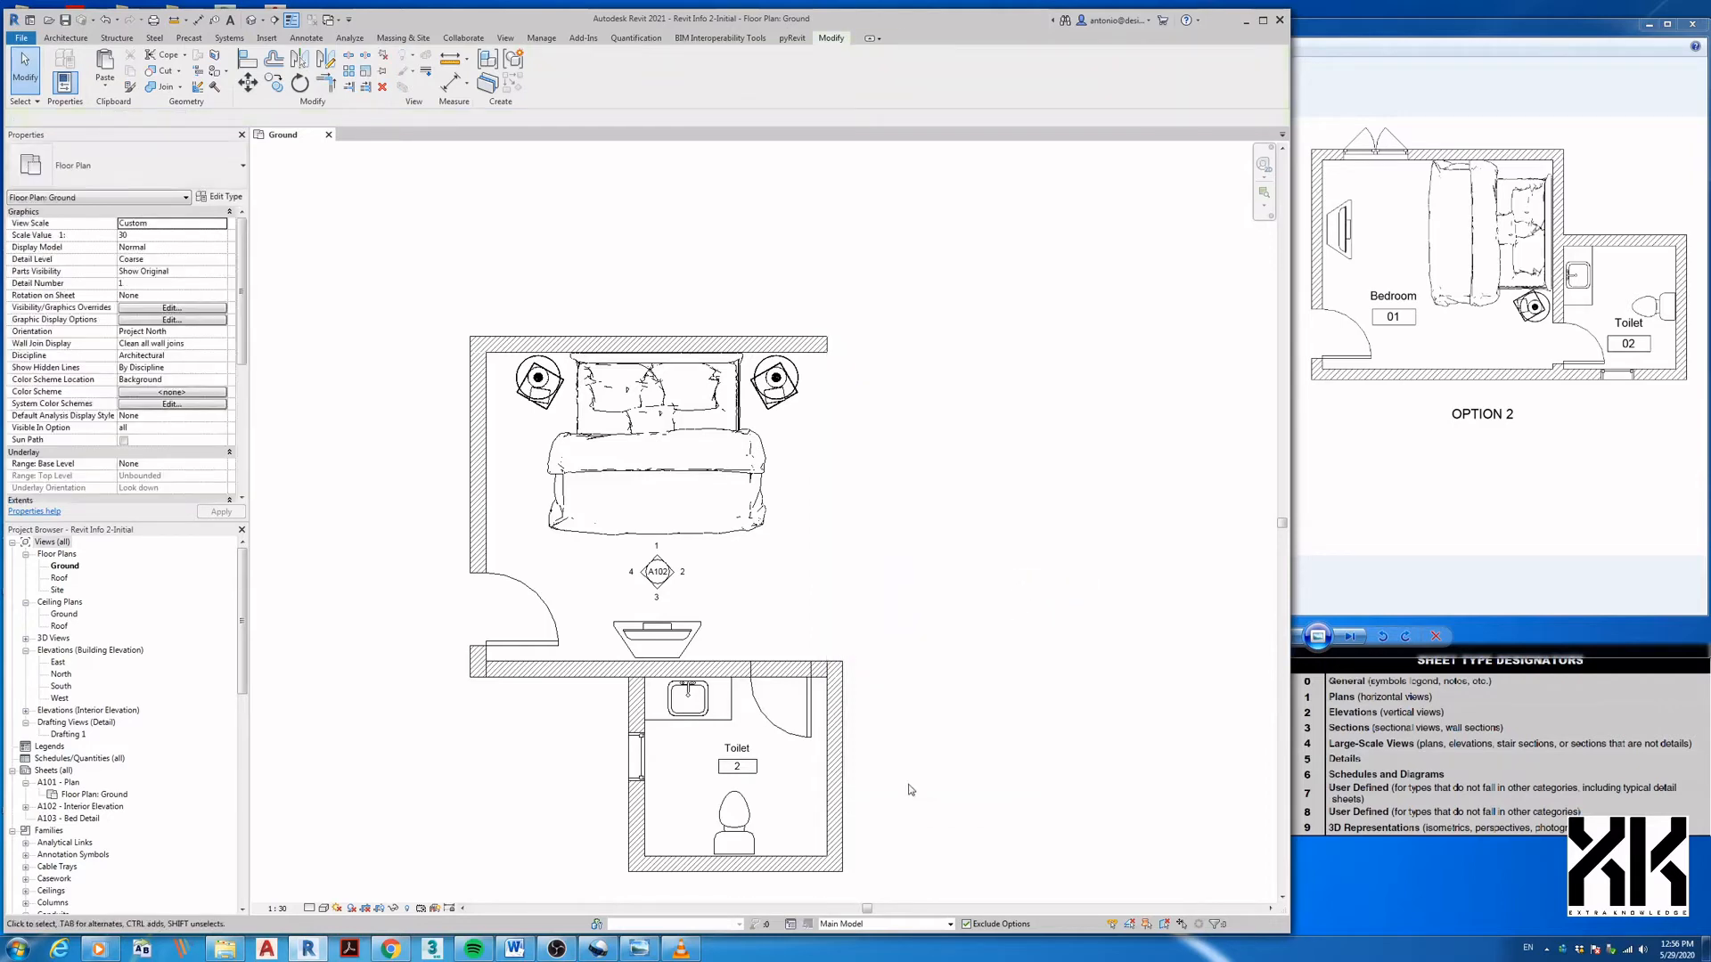
left_click(851, 925)
left_click(842, 916)
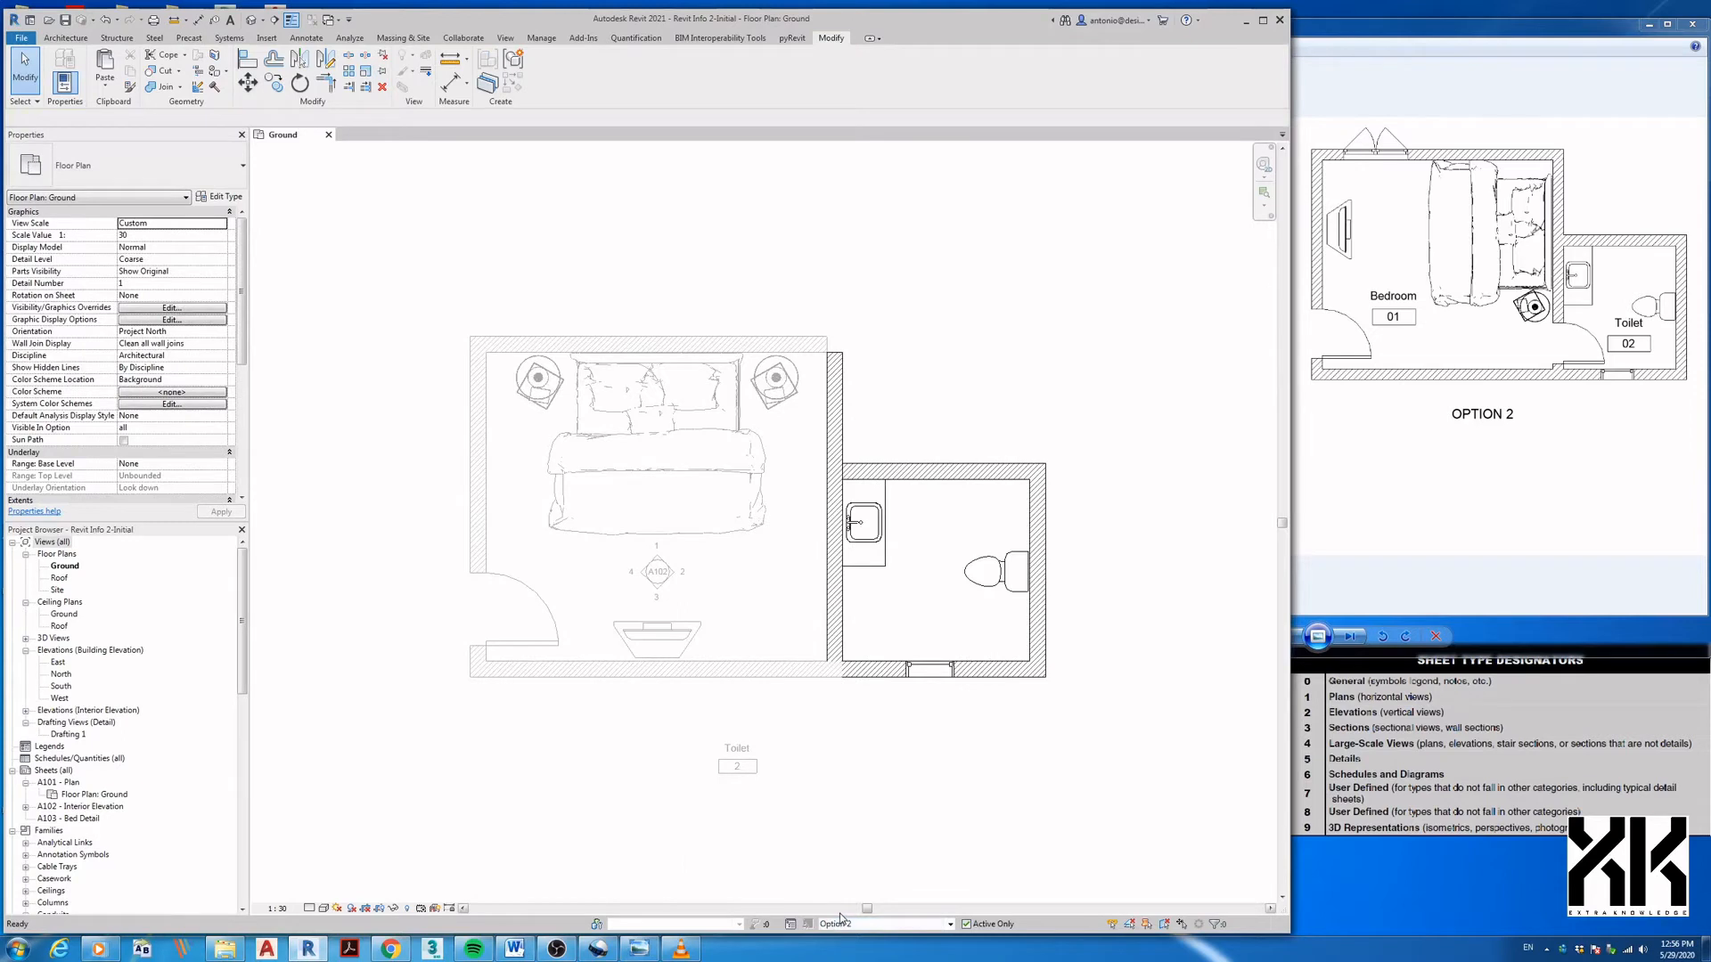
left_click(833, 499)
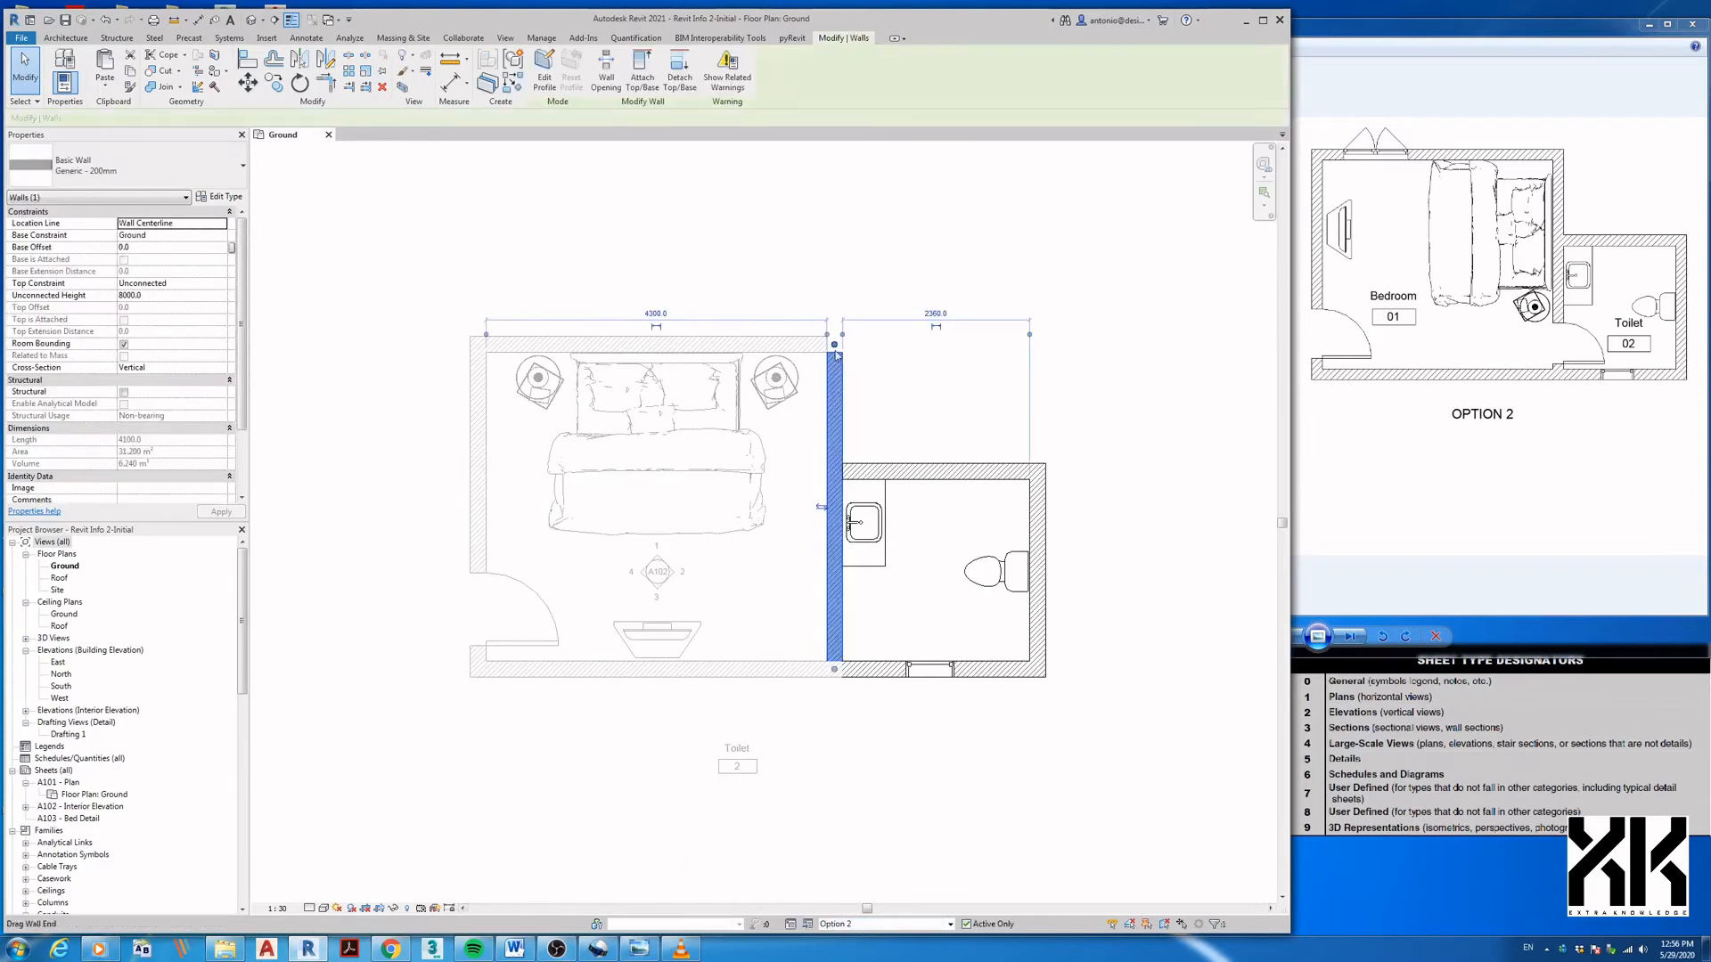
- Disallow the new wall's end join and align it flush with the top wall
right_click(836, 351)
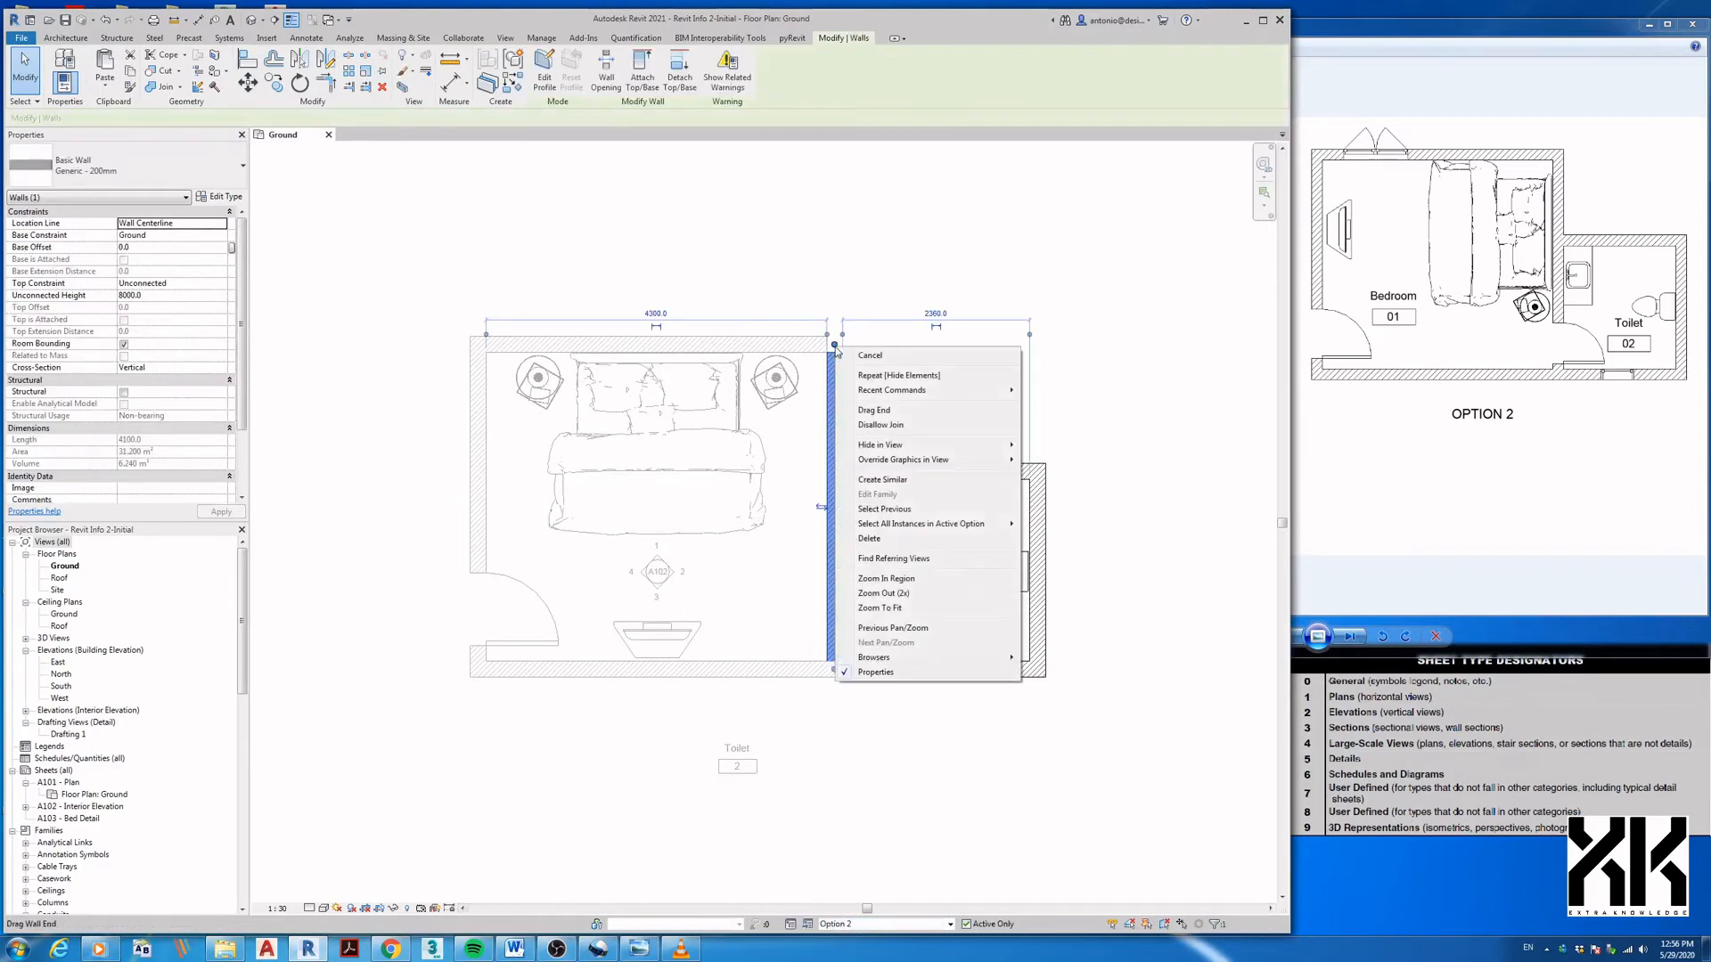
left_click(874, 426)
key("a")
key("l")
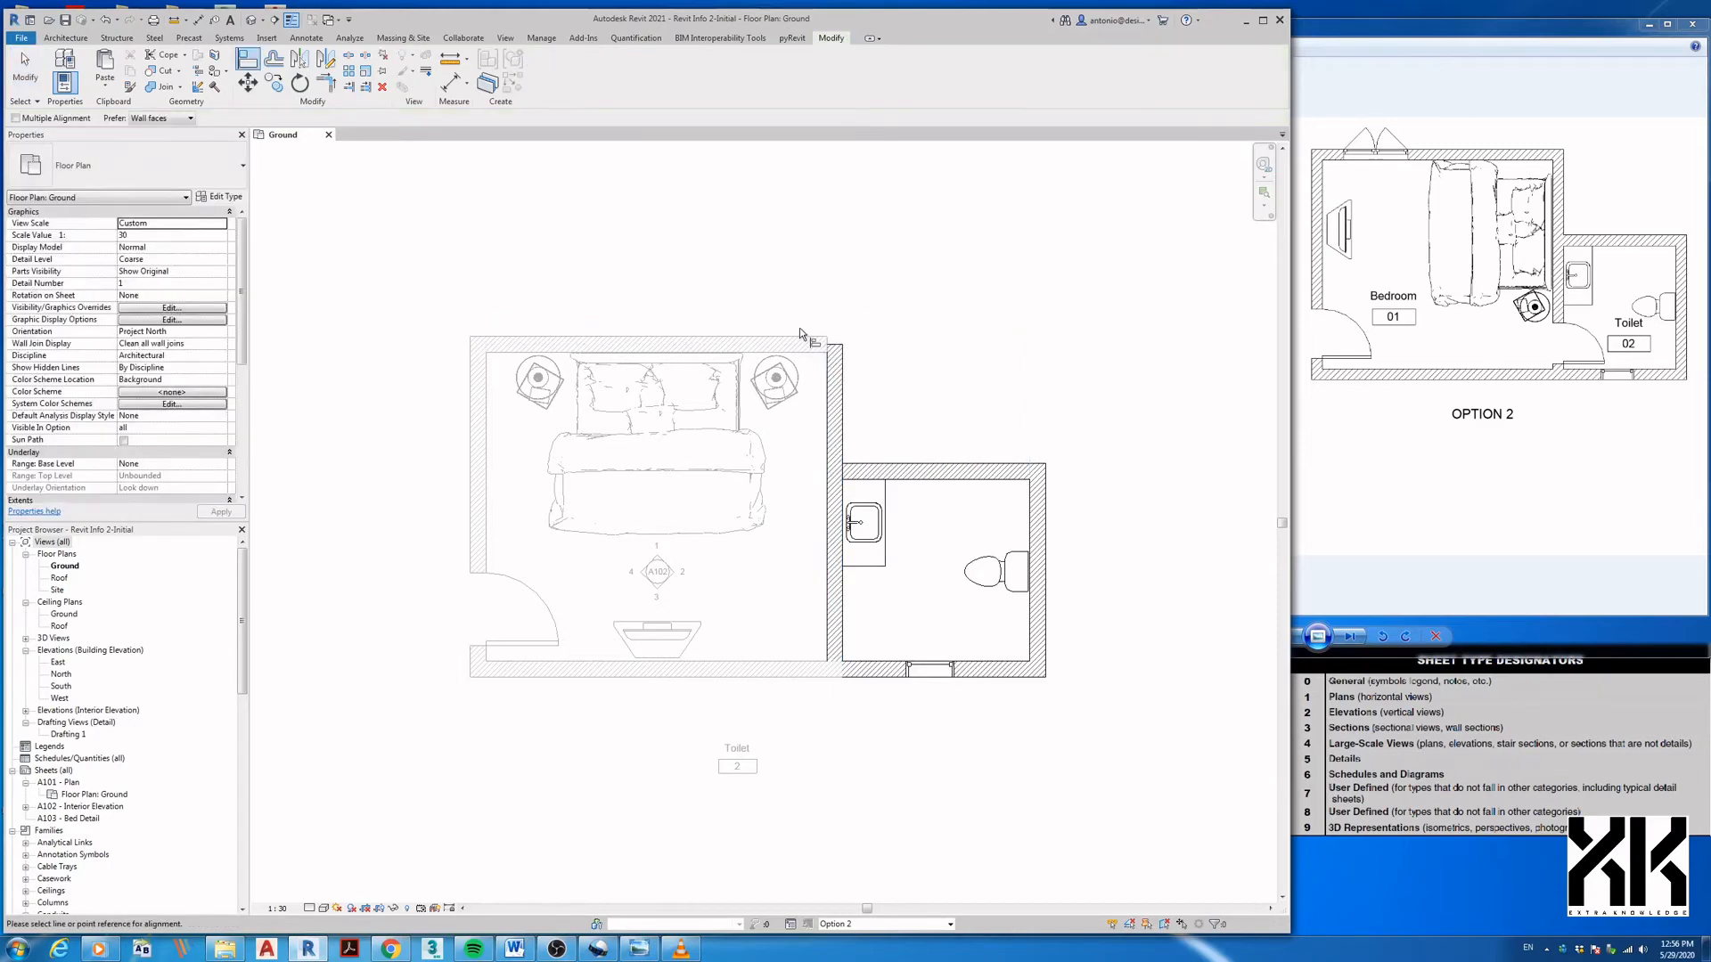
left_click(804, 337)
left_click(835, 345)
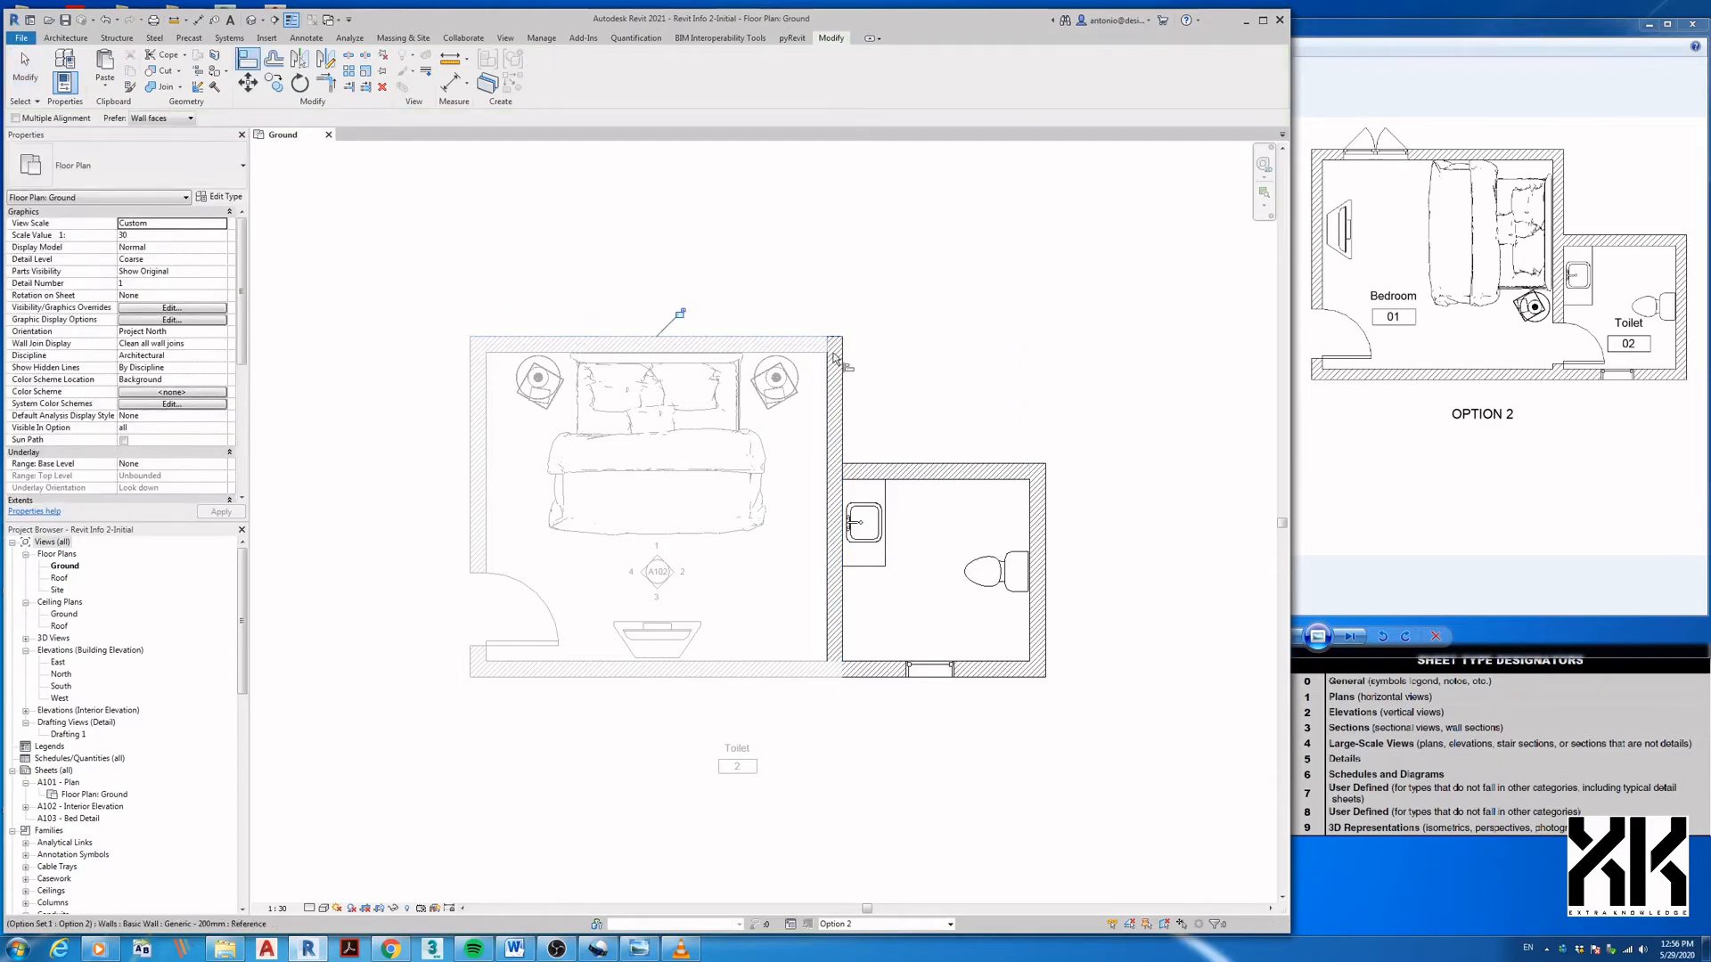
- Place a door in the wall between the bedroom and the toilet
key("r")
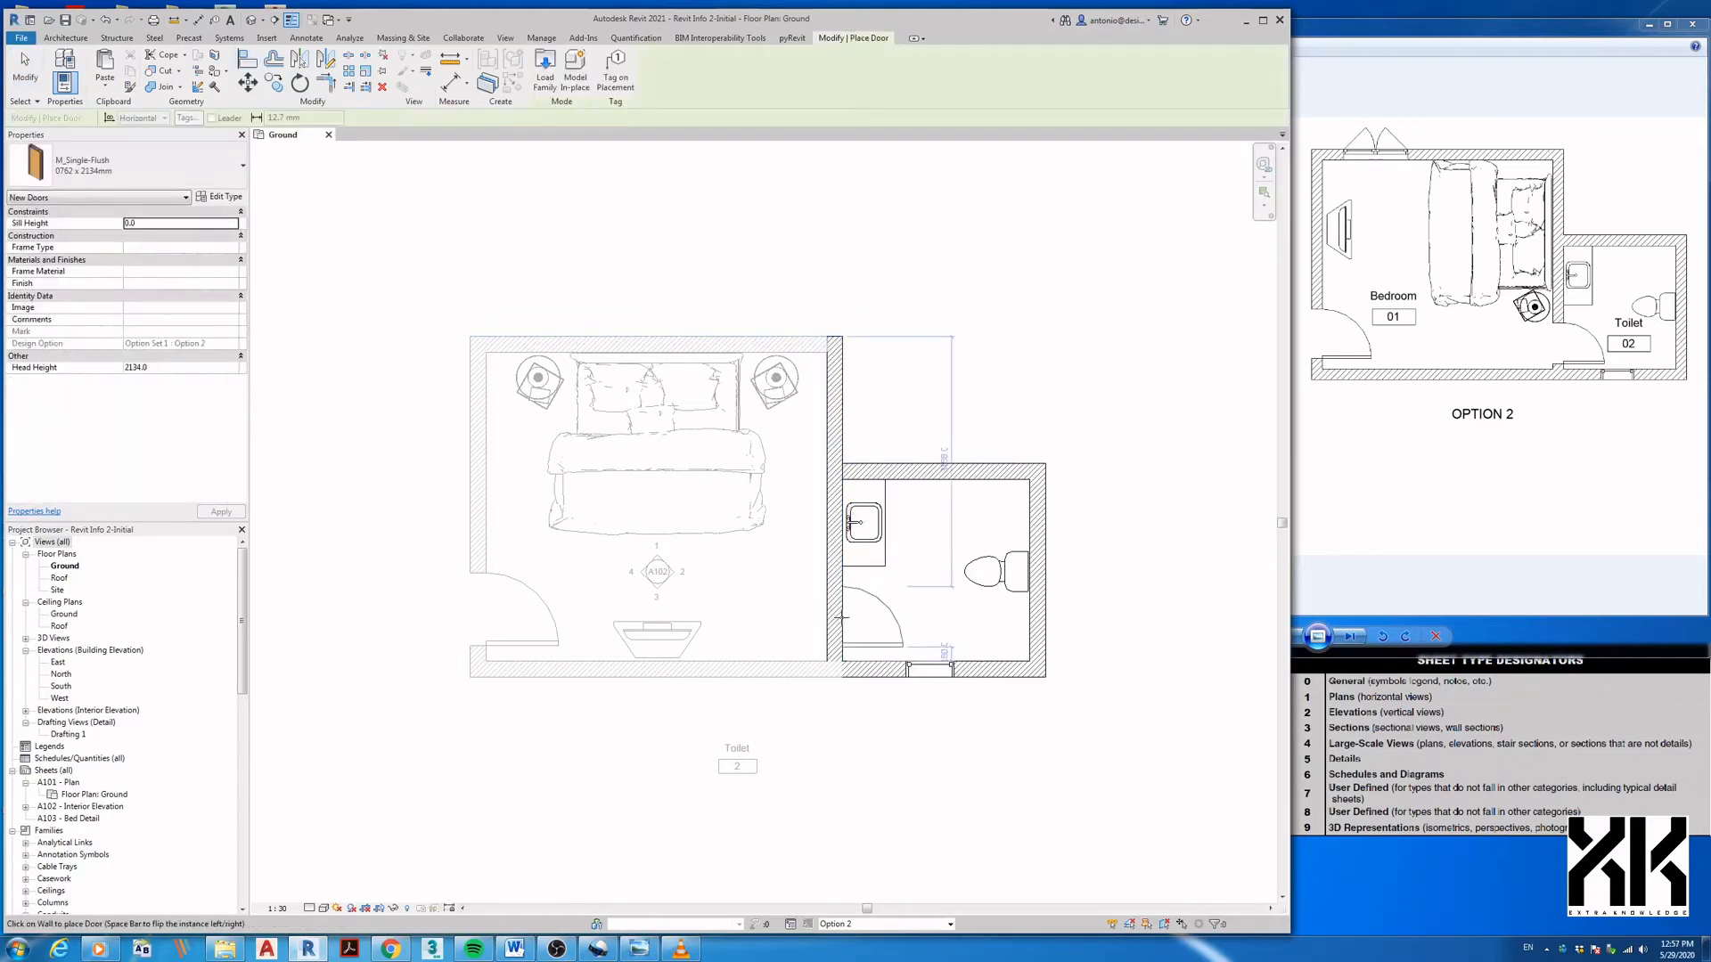
left_click(841, 617)
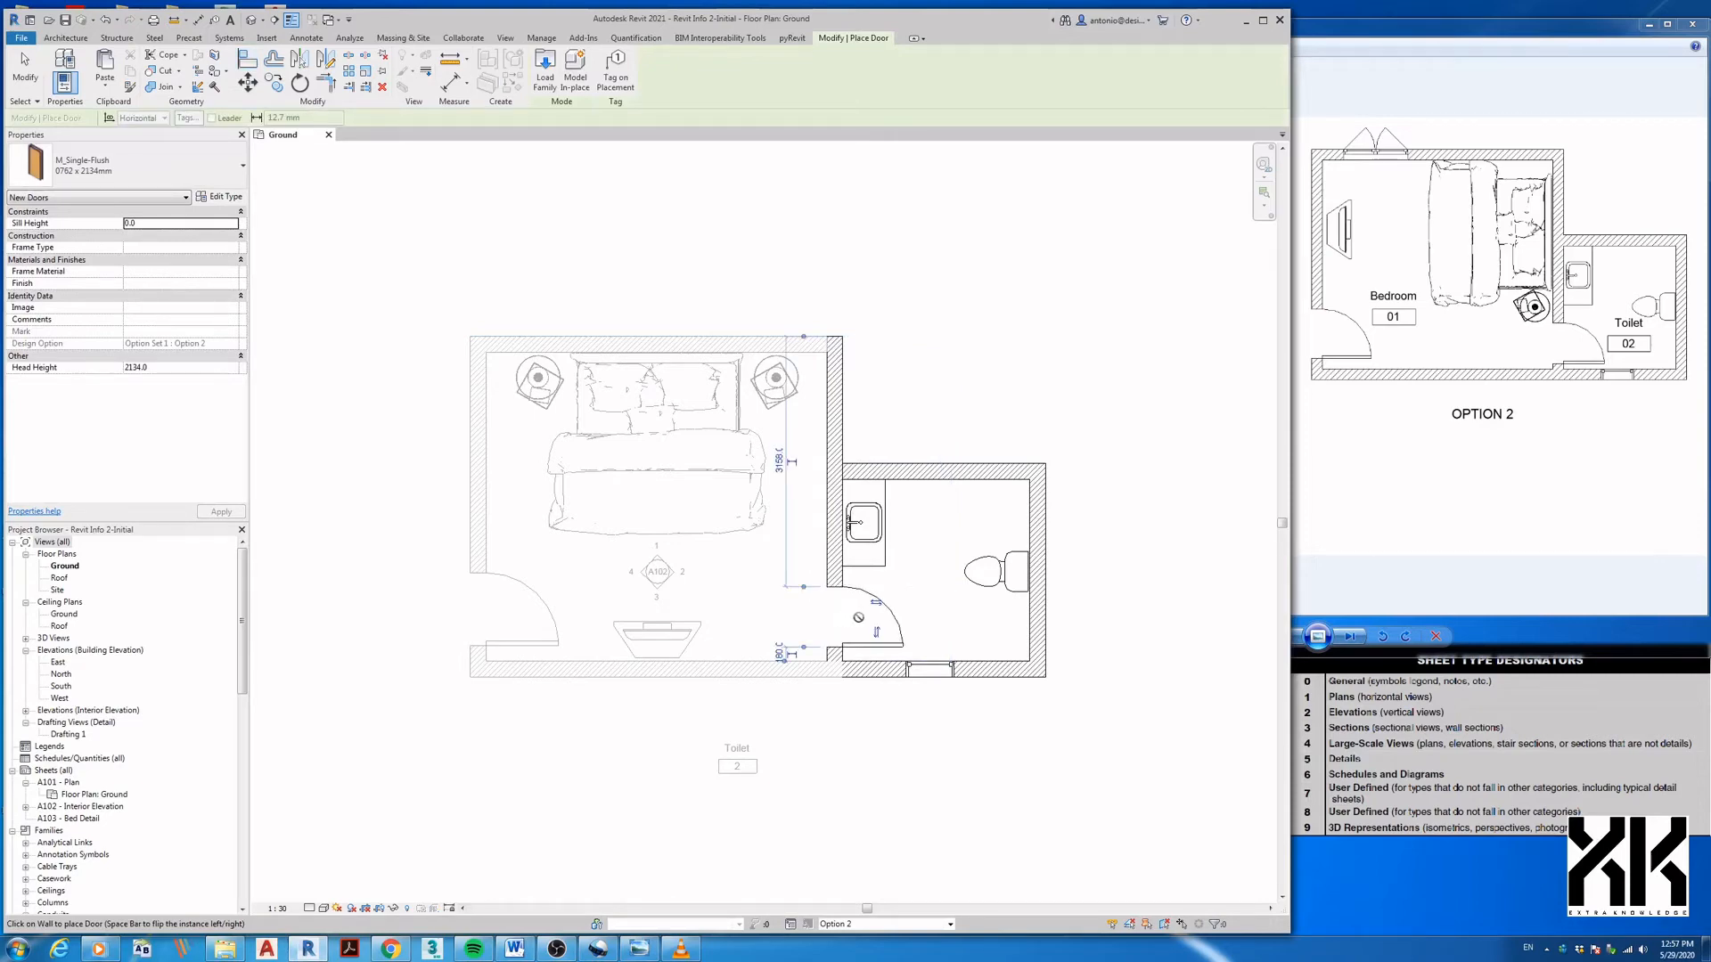
key("Escape")
key("Escape")
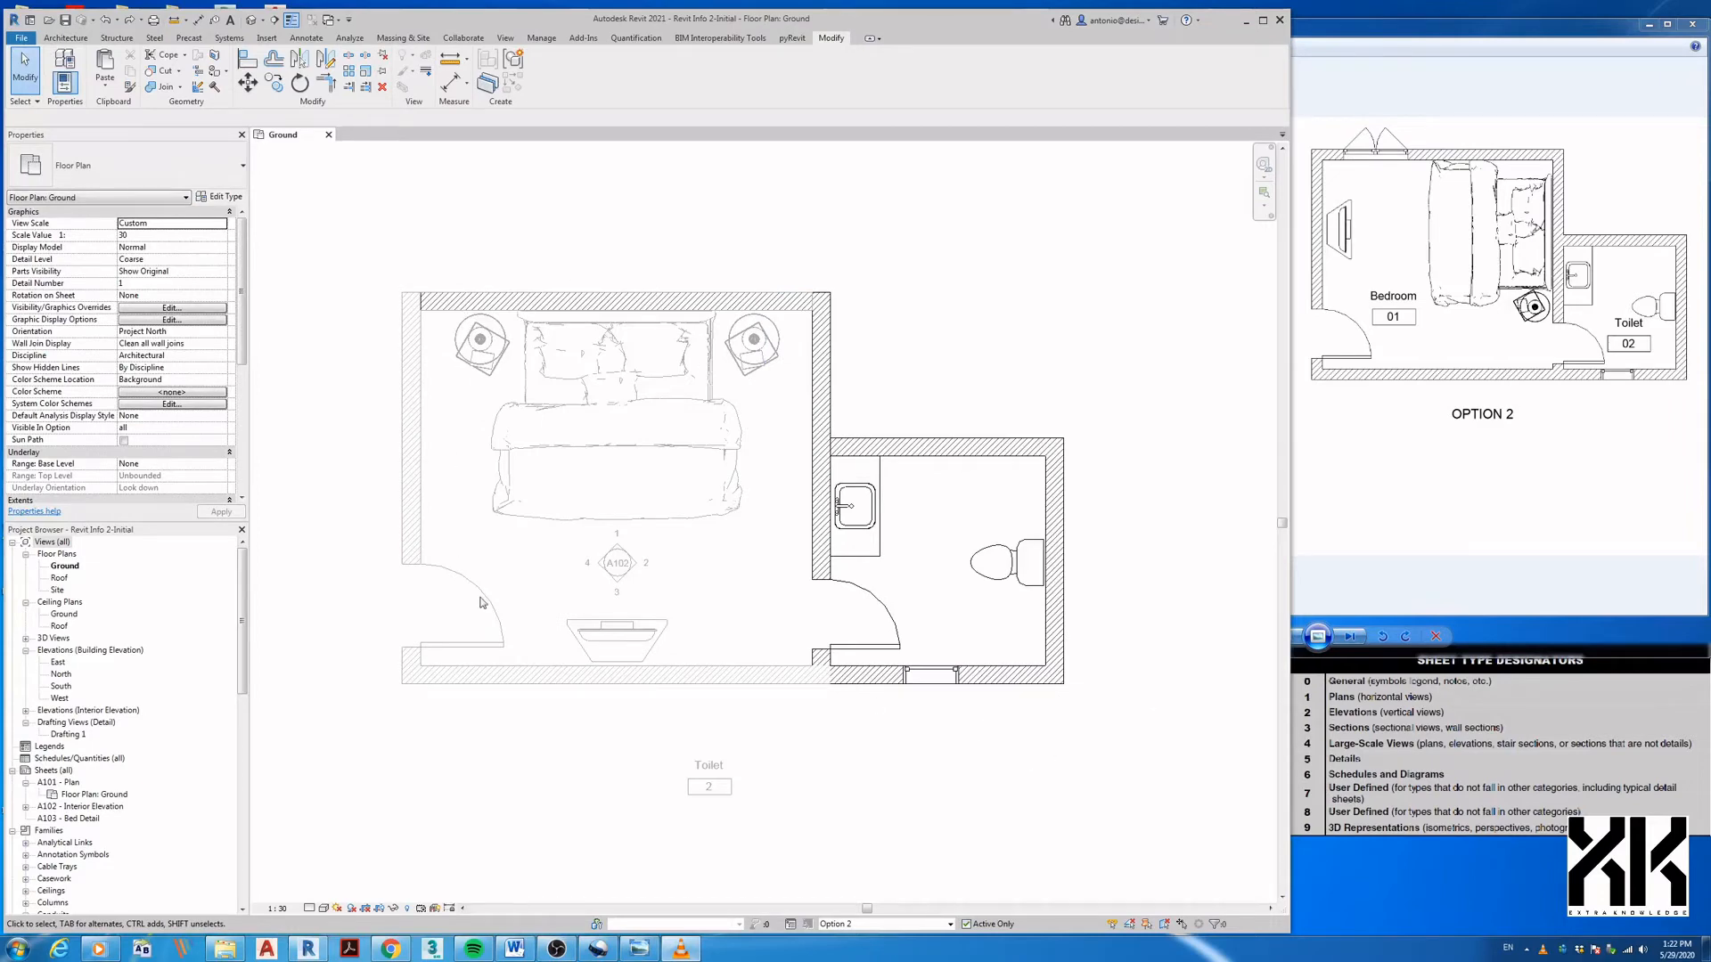
- Switch to the Main Model and select the bed
left_click(844, 924)
left_click(842, 878)
left_click(595, 440)
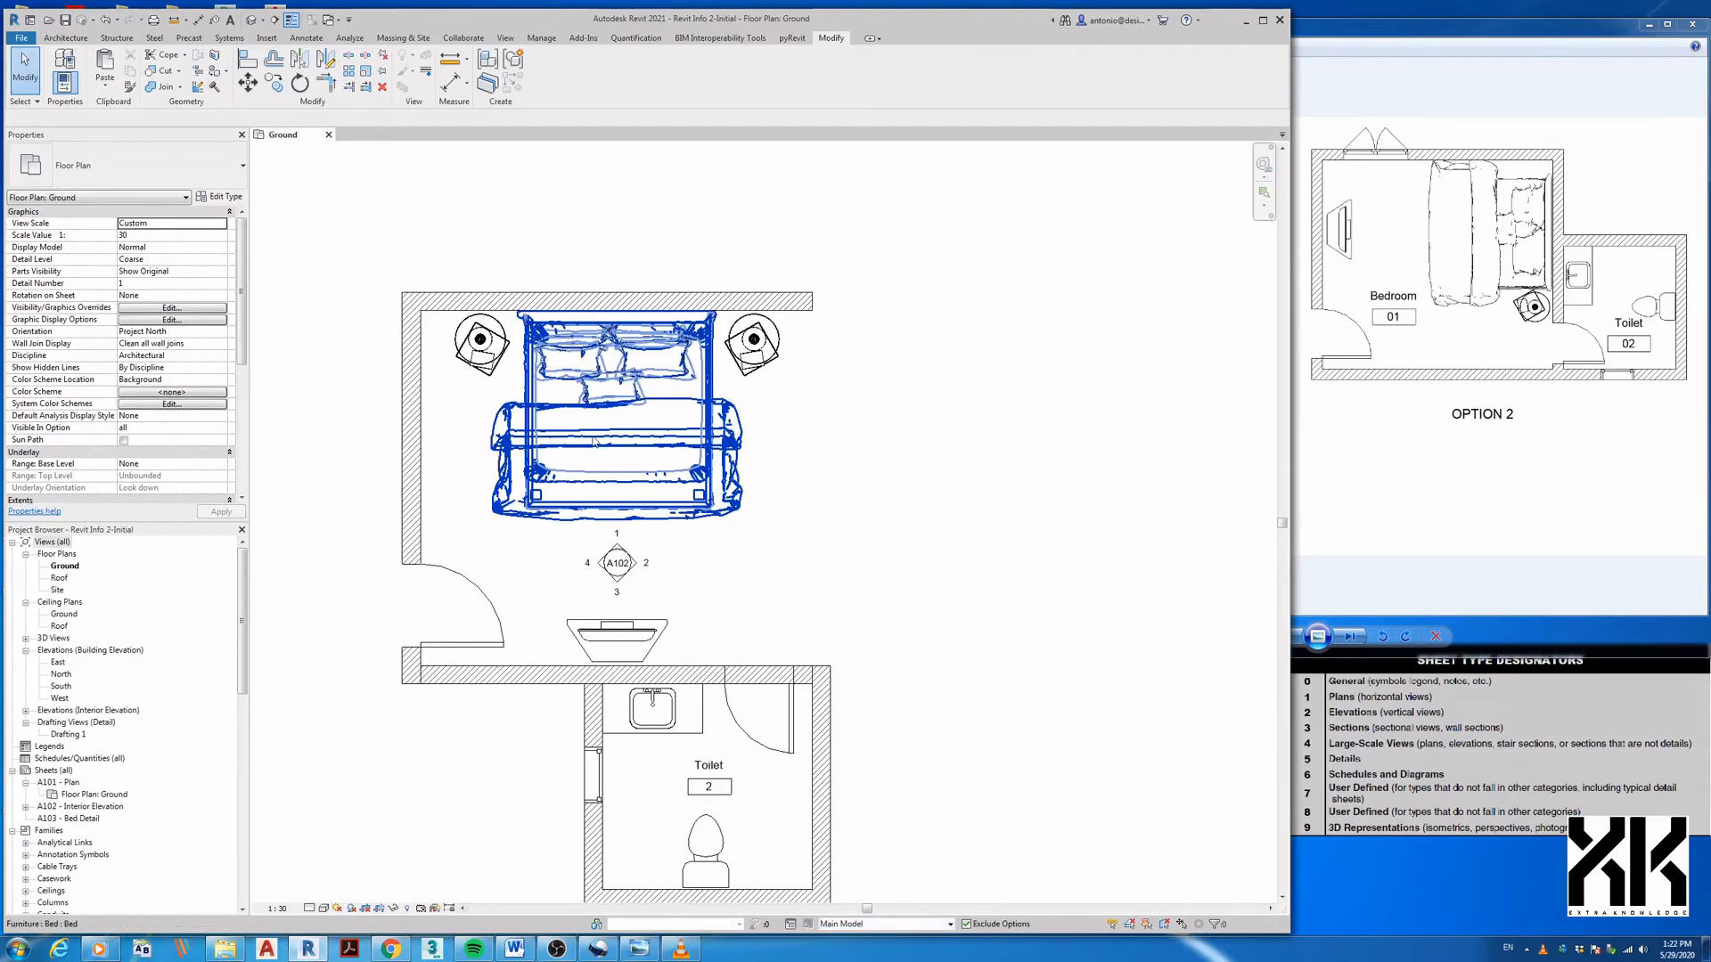
left_click(595, 441)
- Add the side table and TV stand, then paste the furniture into Option 2 below the plan
left_click(750, 359, "ctrl")
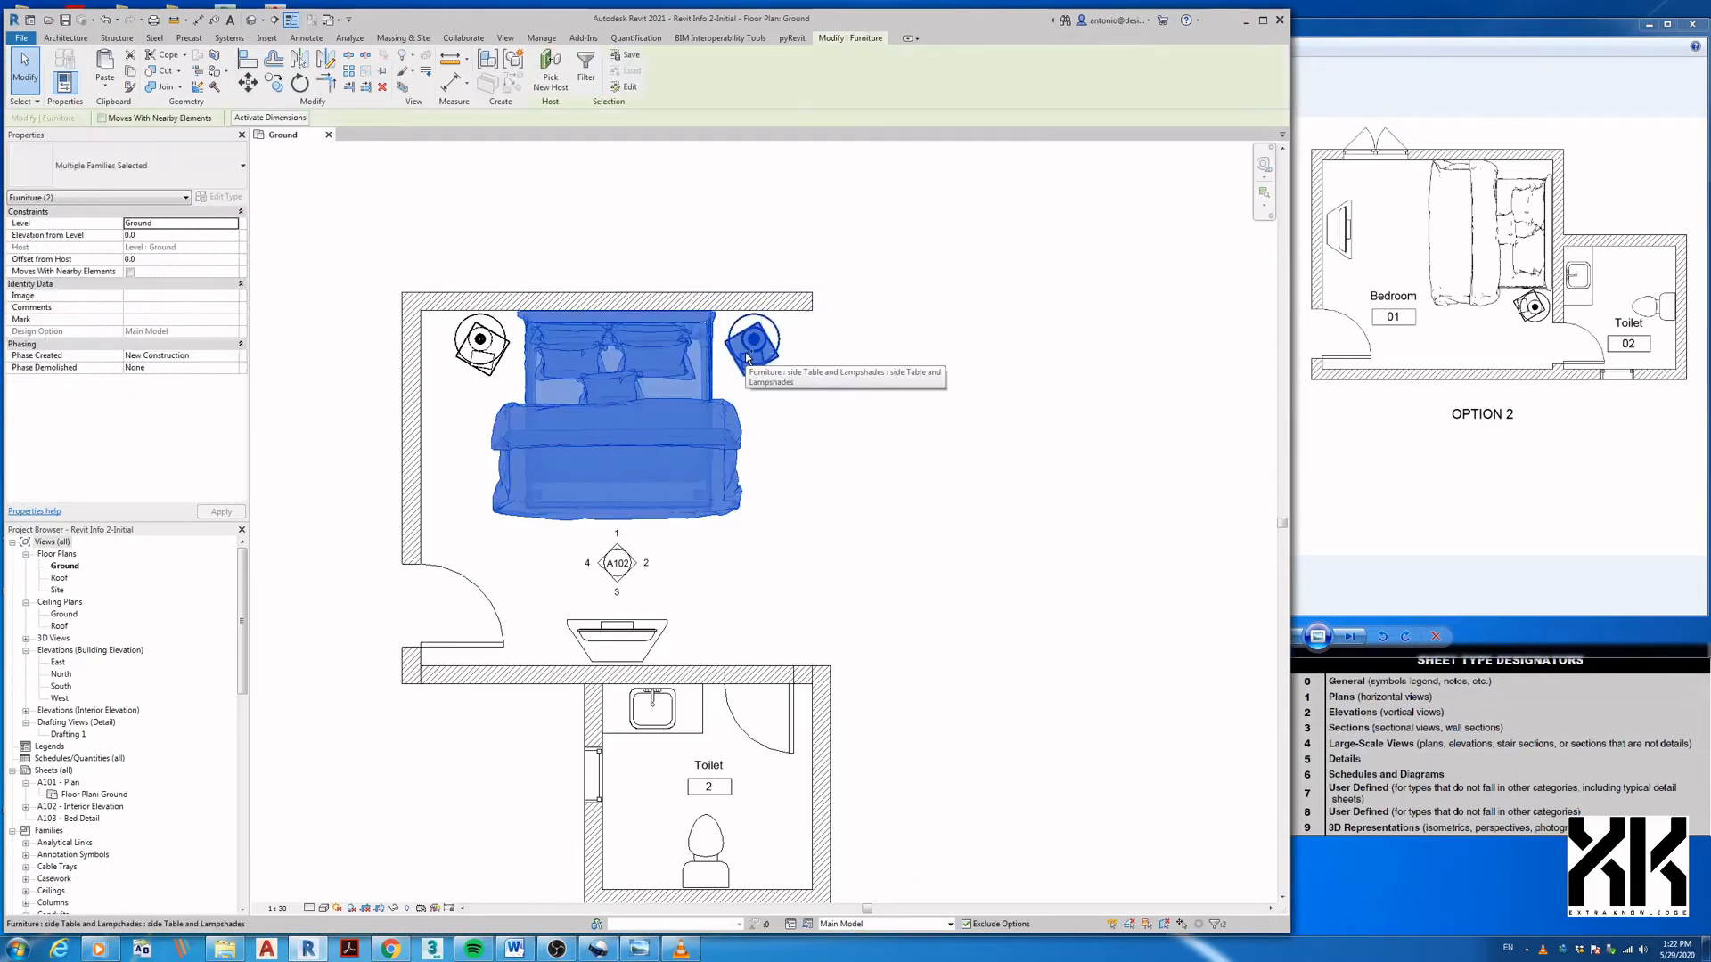
left_click(671, 654, "ctrl")
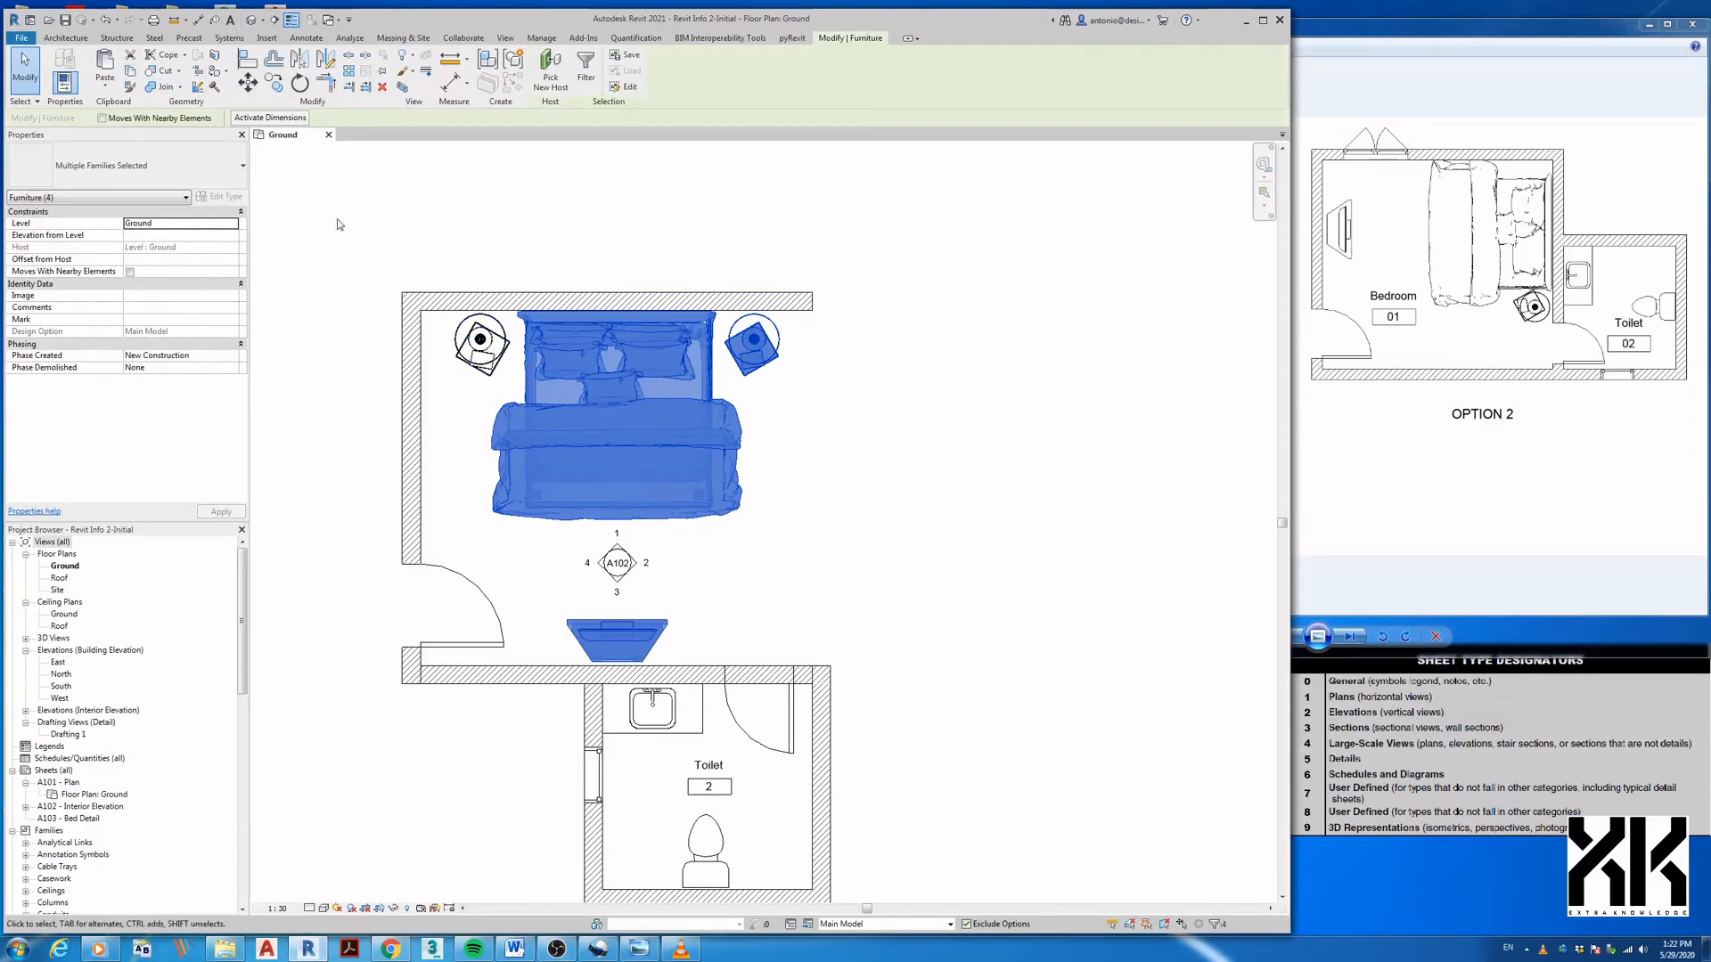
left_click(882, 924)
left_click(842, 899)
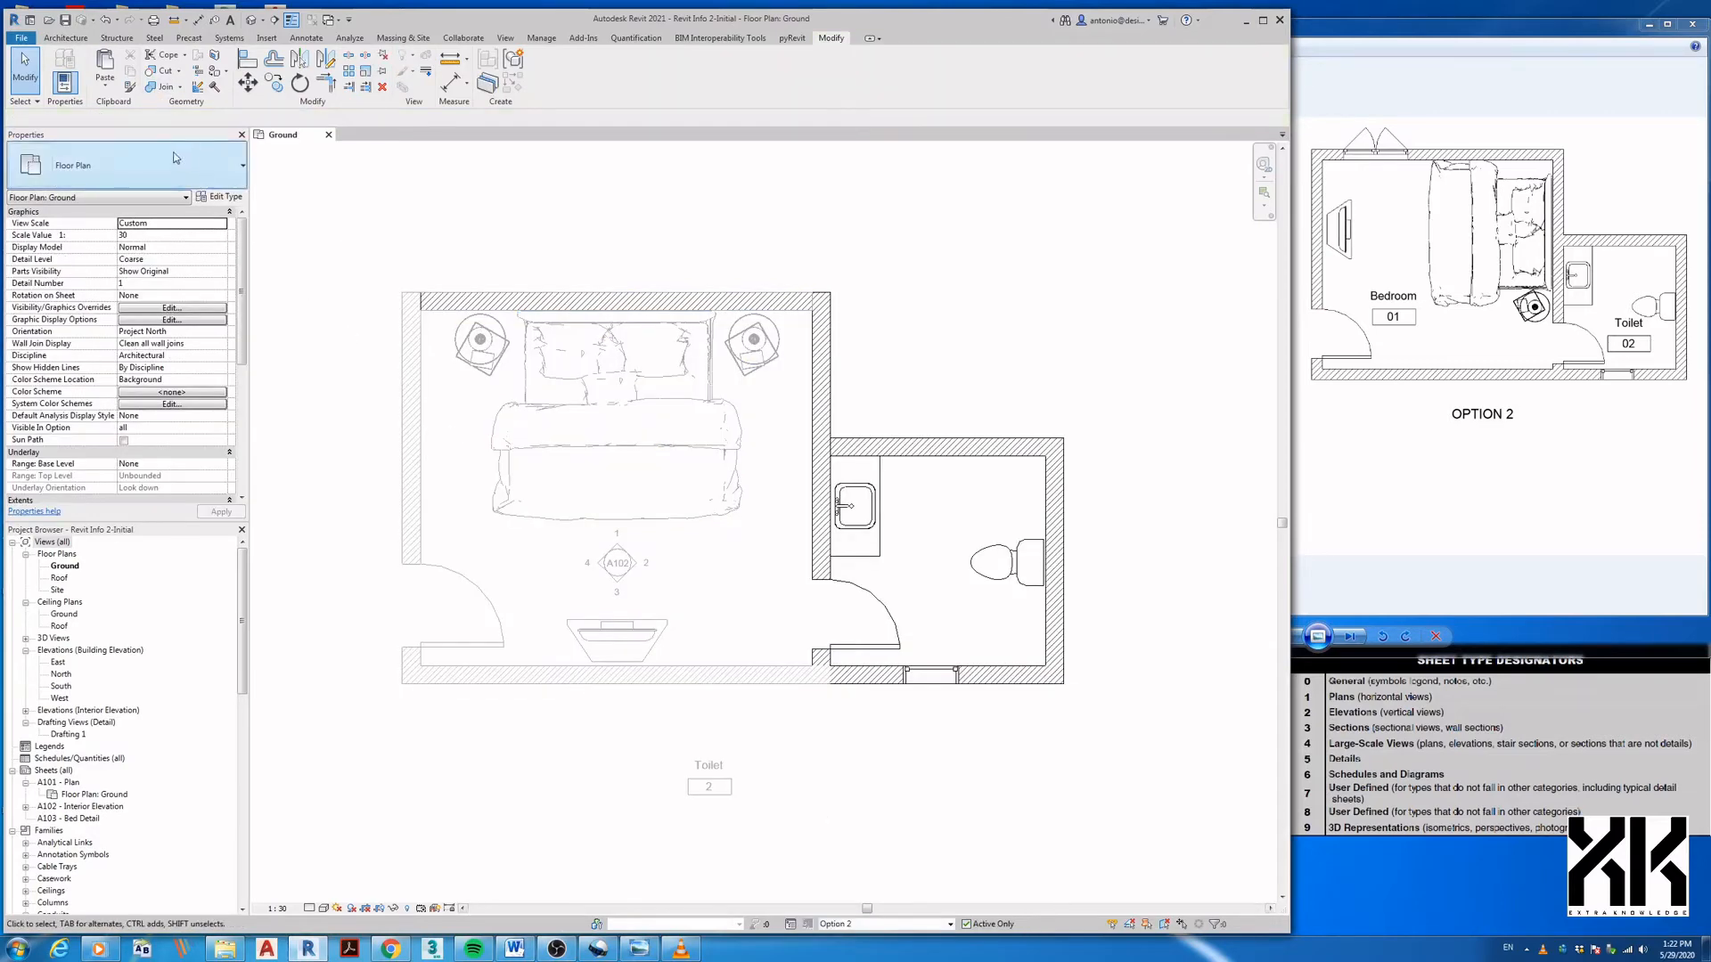
left_click(106, 68)
middle_click_drag(505, 480, 653, 247)
scroll(545, 568, "down", 1)
left_click(418, 839)
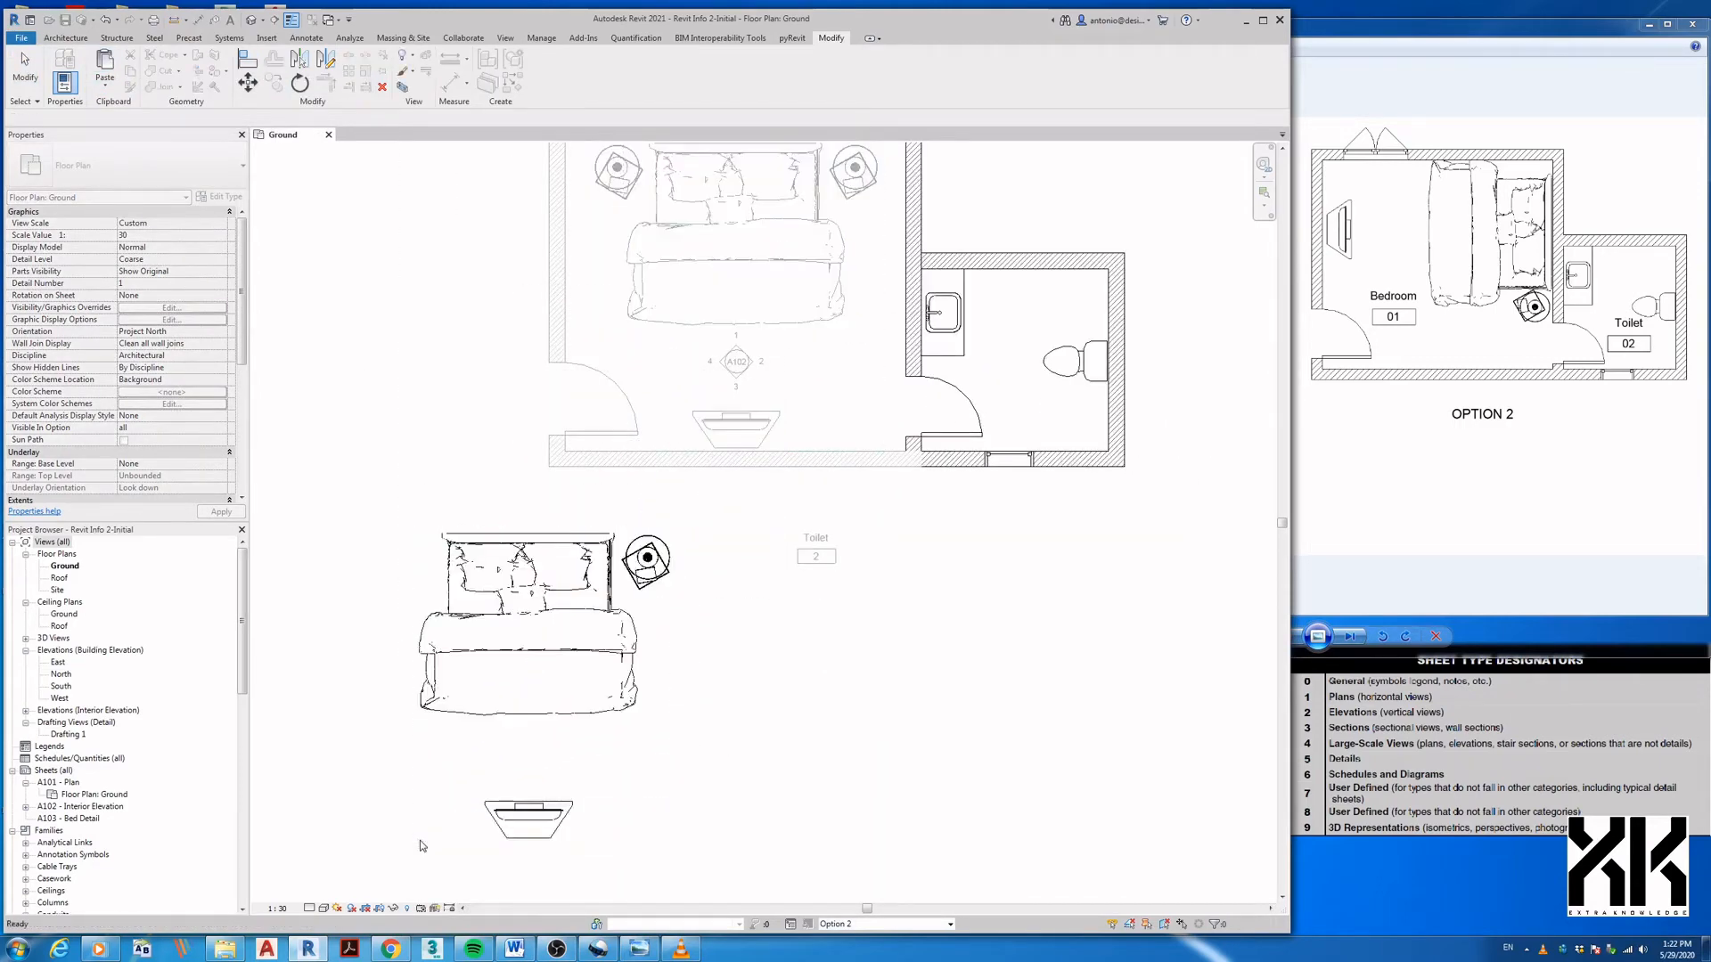
left_click(699, 711)
middle_click_drag(694, 664, 656, 804)
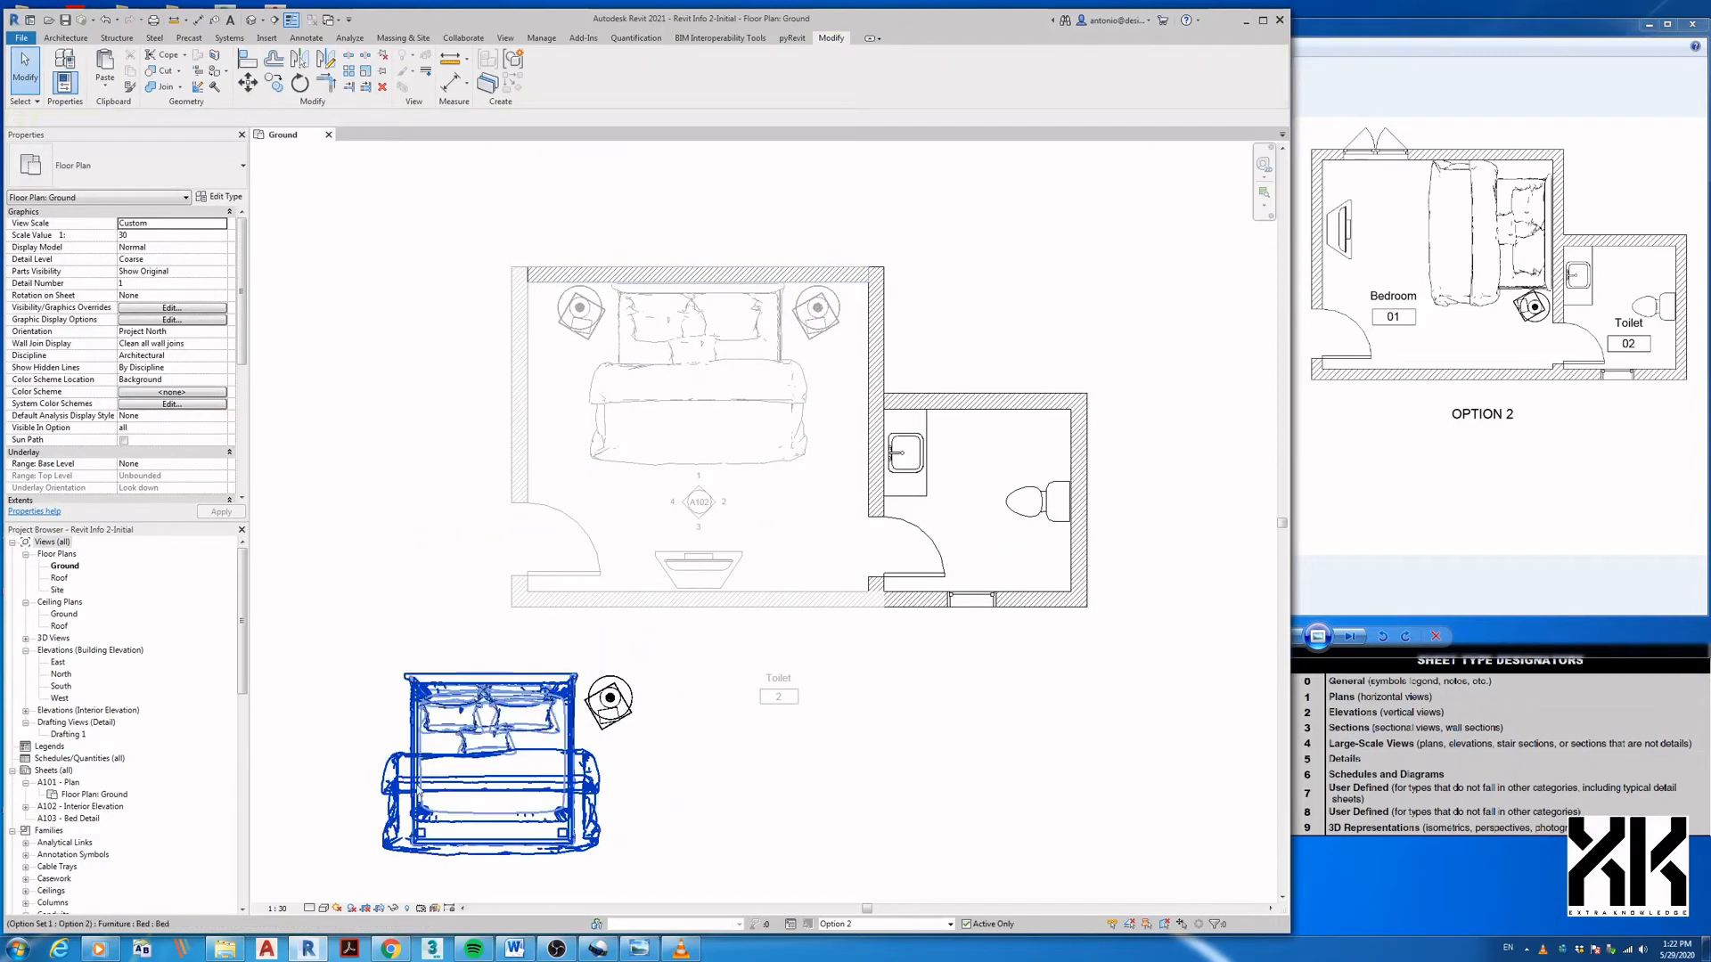
middle_click_drag(784, 596, 772, 546)
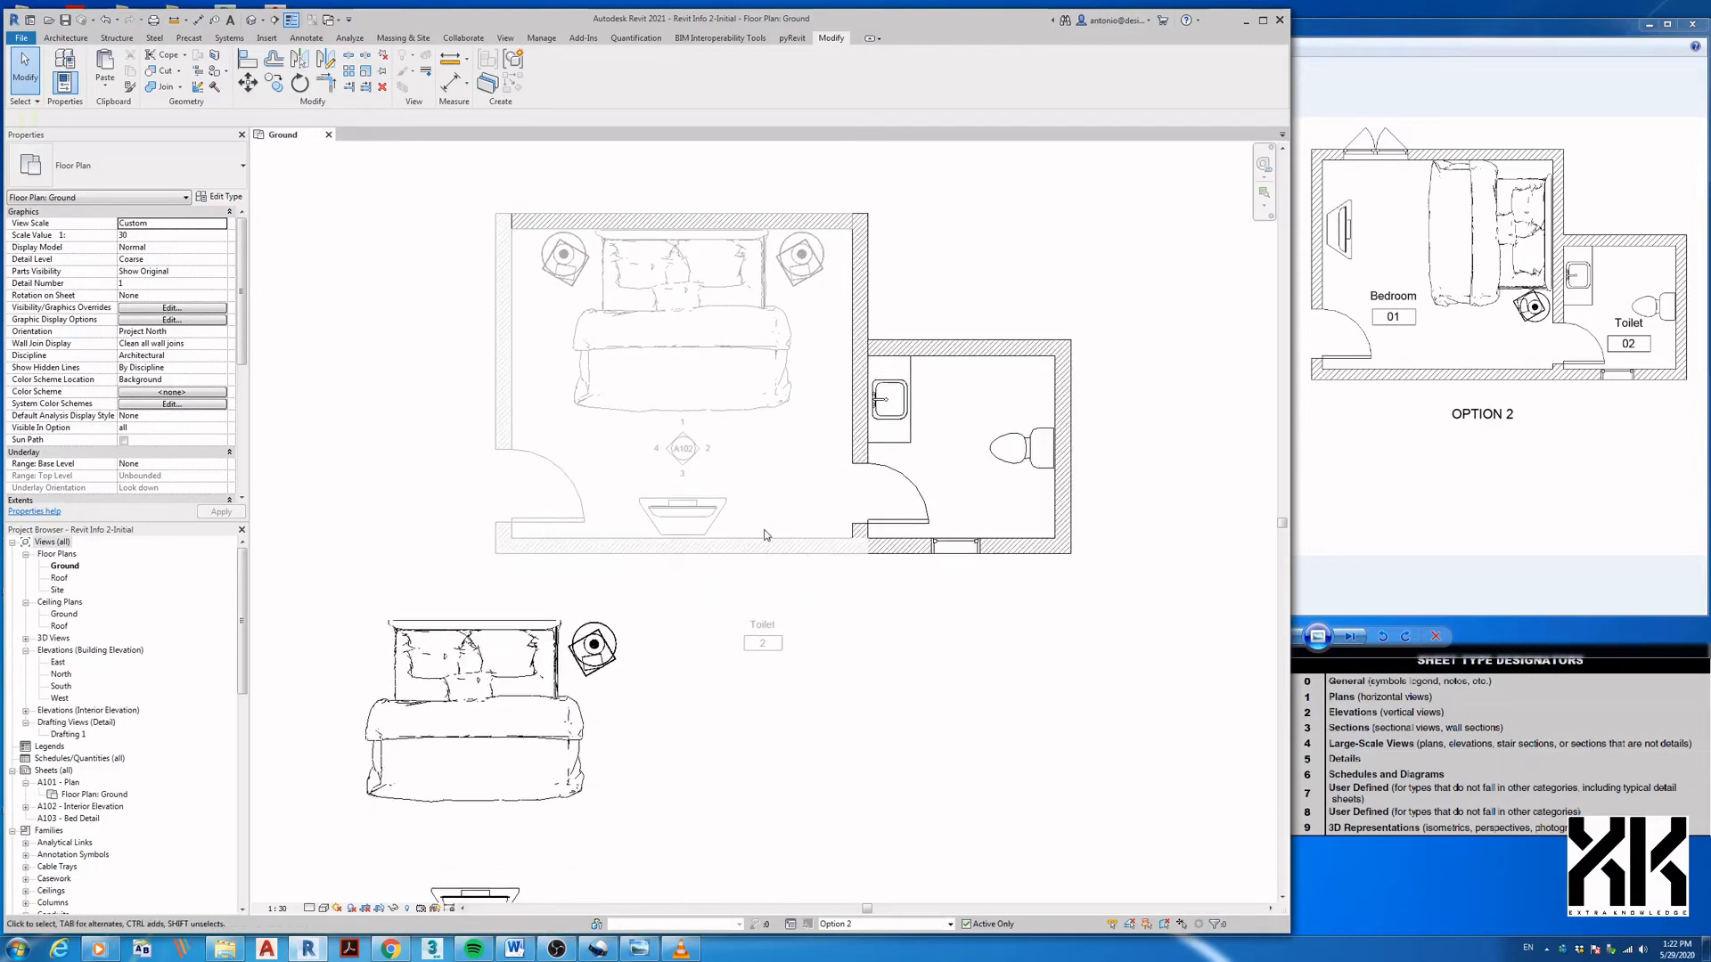
- In the Main Model, hide the bed, nightstands and TV stand in this view
left_click(855, 924)
left_click(840, 886)
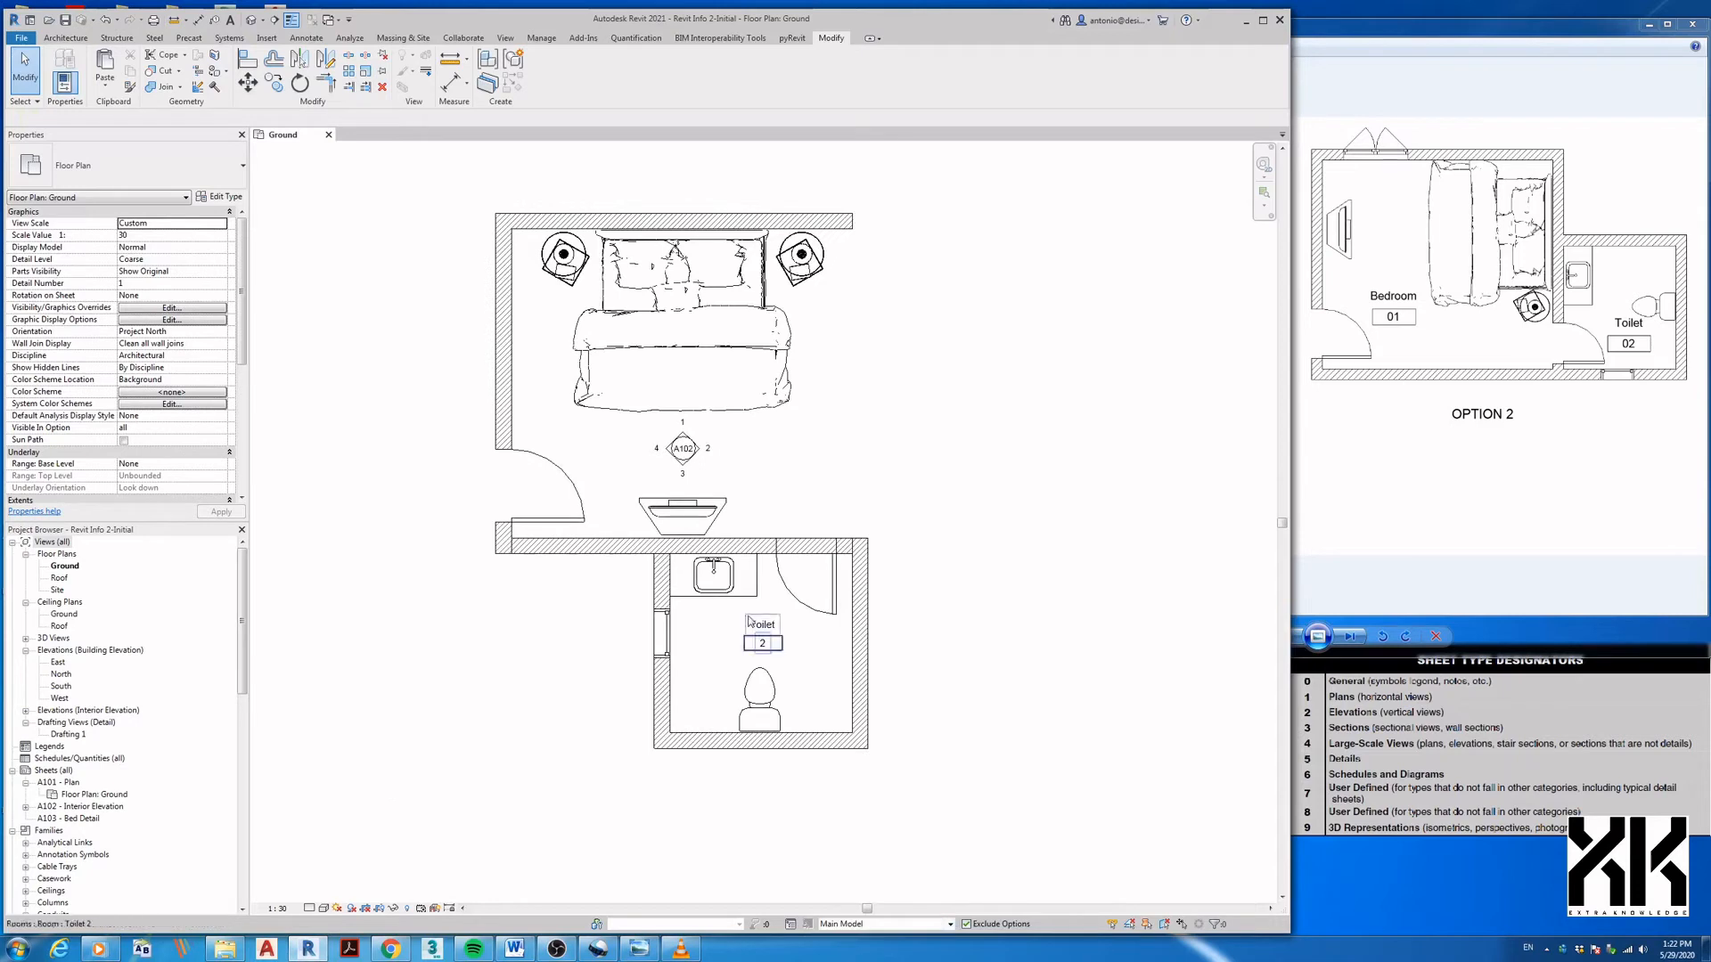
left_click_drag(530, 199, 849, 442)
left_click(703, 512, "ctrl")
right_click(703, 512)
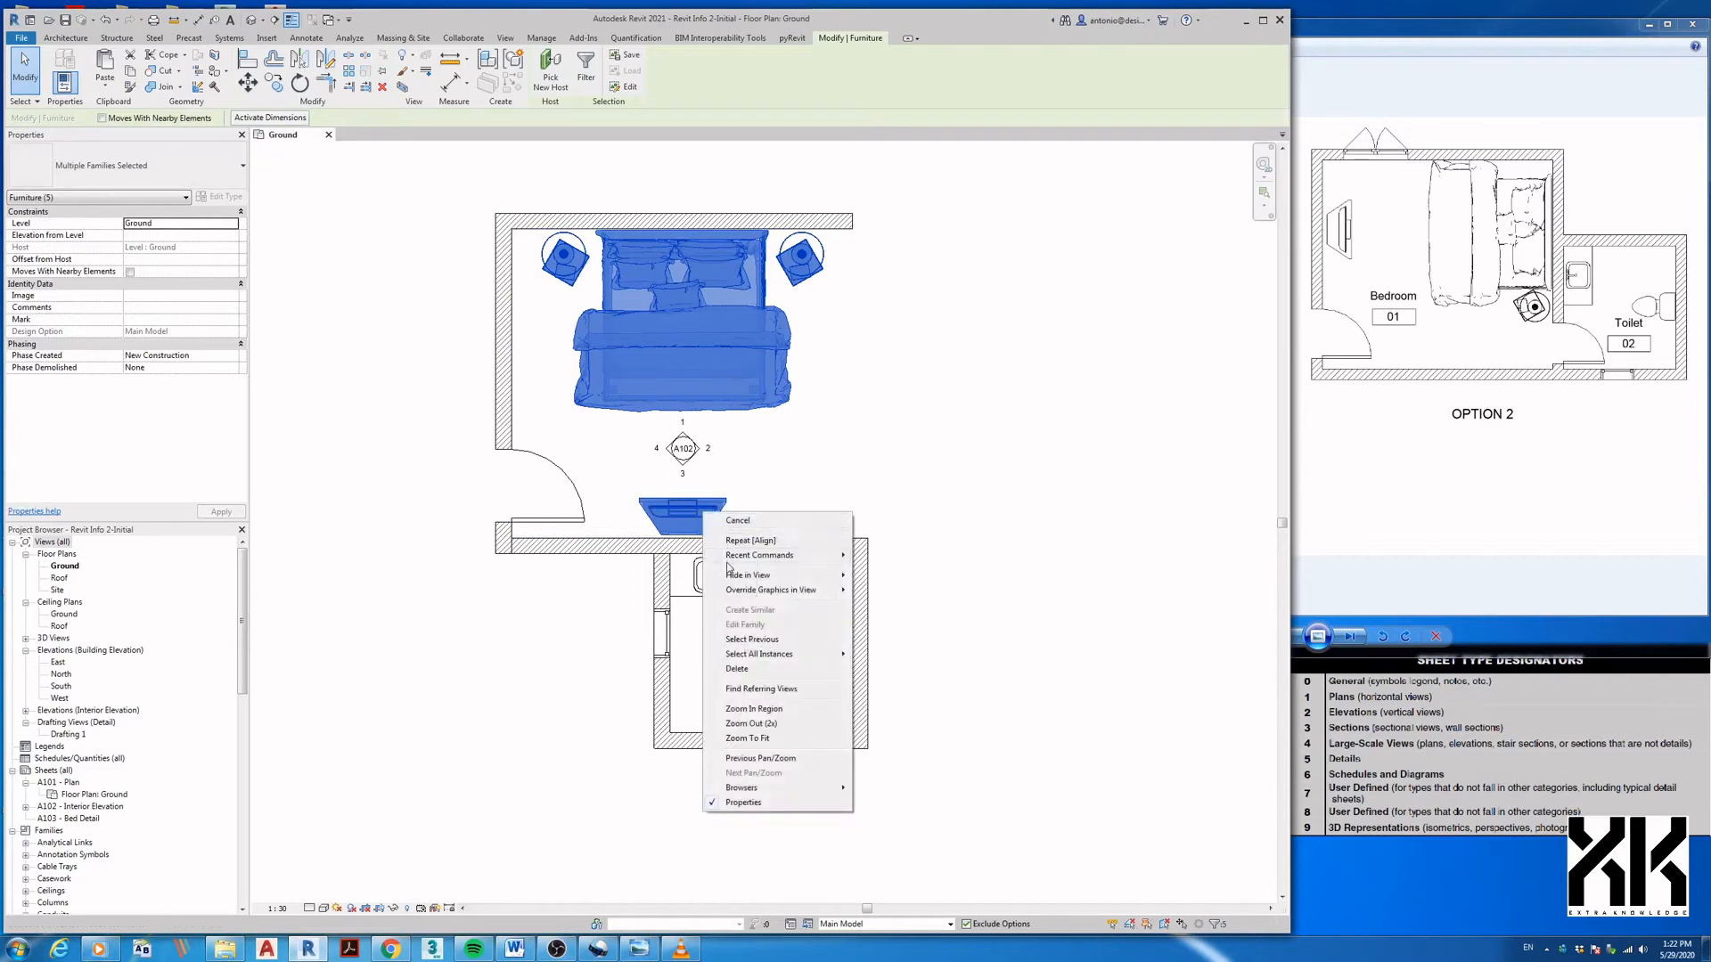
mouse_move(740, 575)
left_click(888, 575)
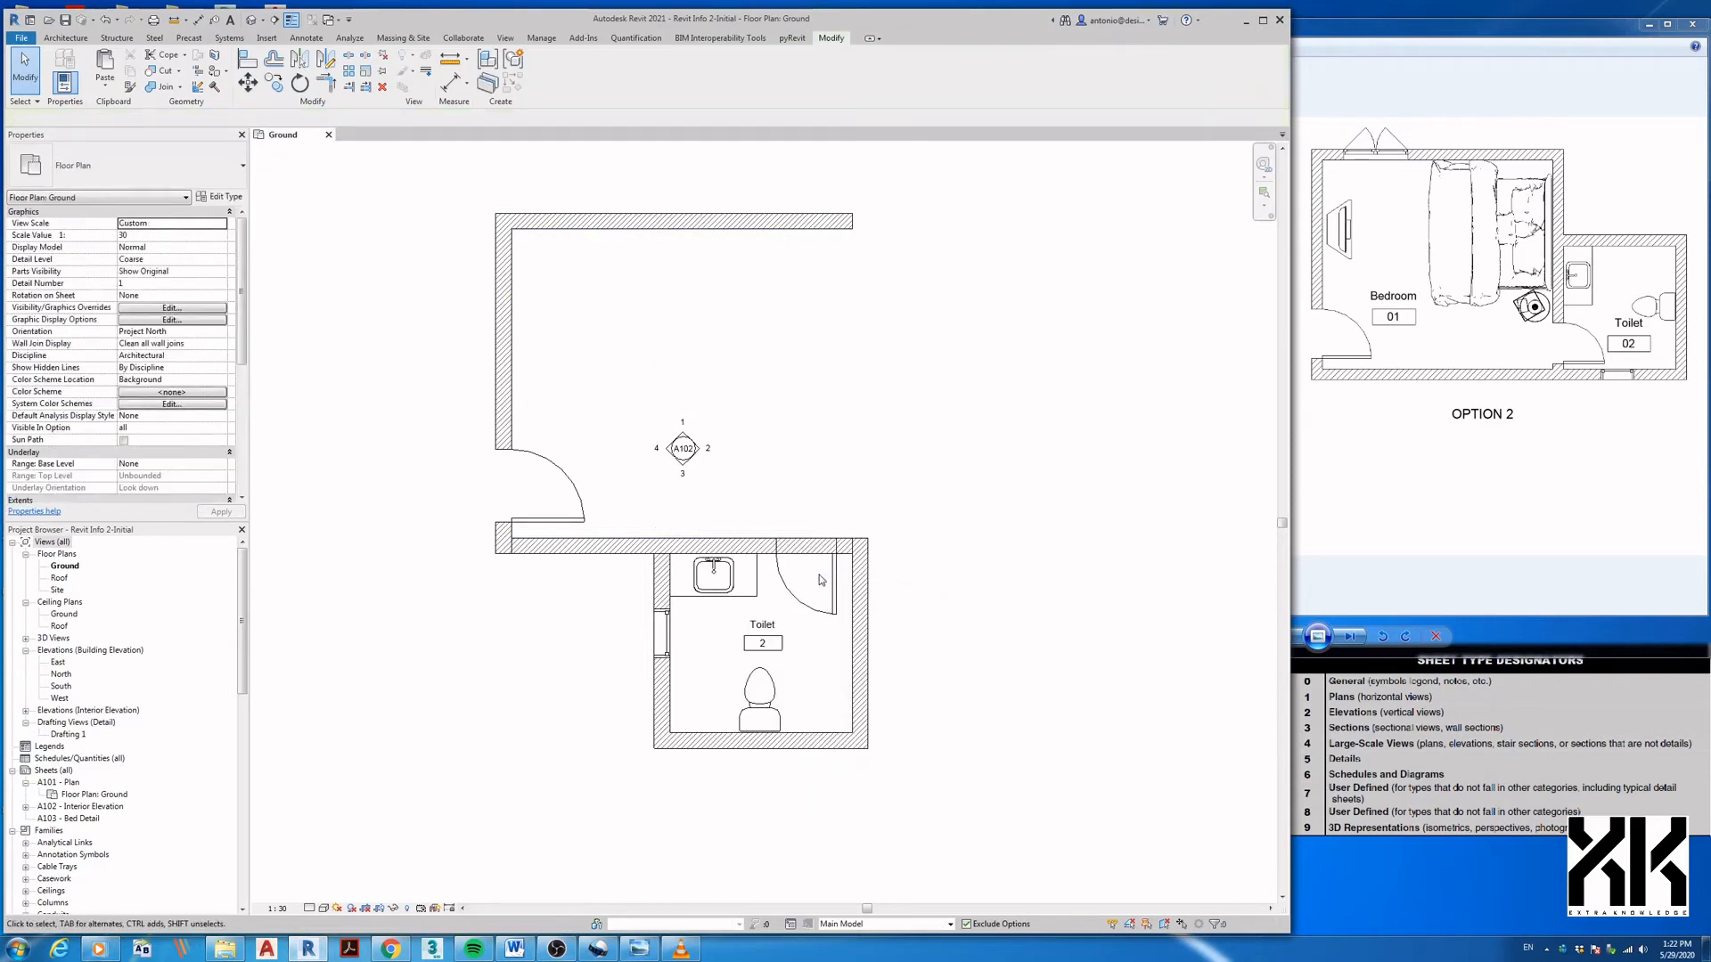
left_click(836, 925)
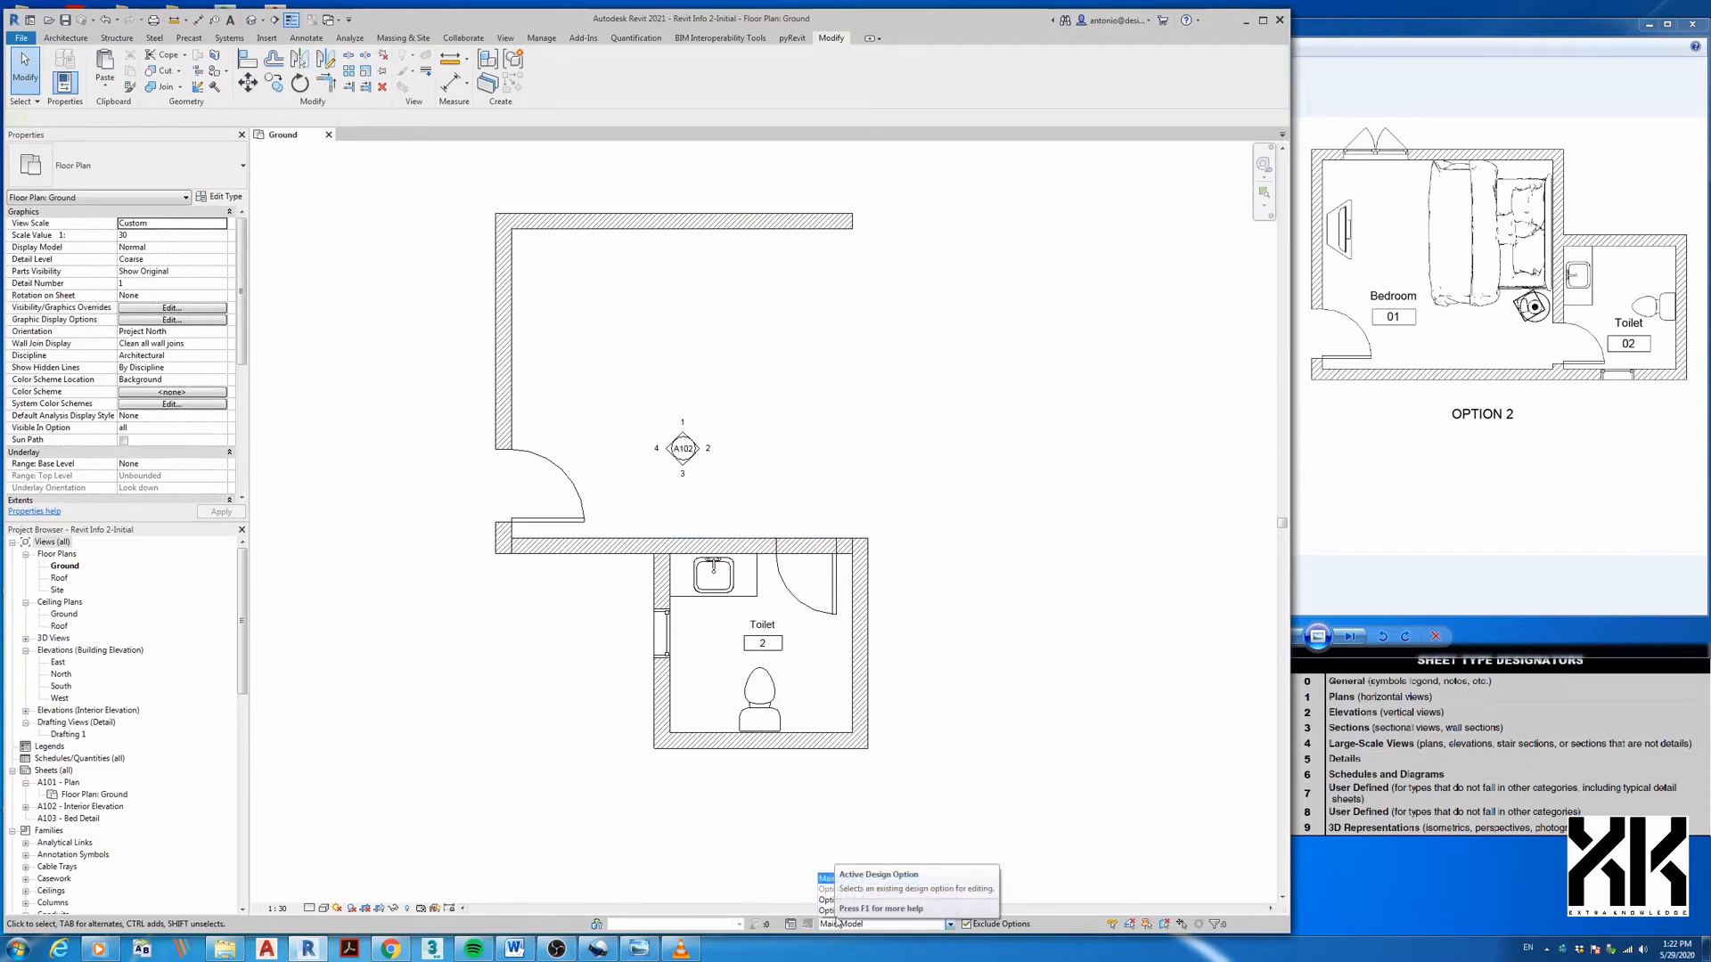
- Rotate the pasted bed set 90° clockwise and move it into the Option 2 bedroom
left_click(831, 911)
middle_click_drag(677, 827, 770, 596)
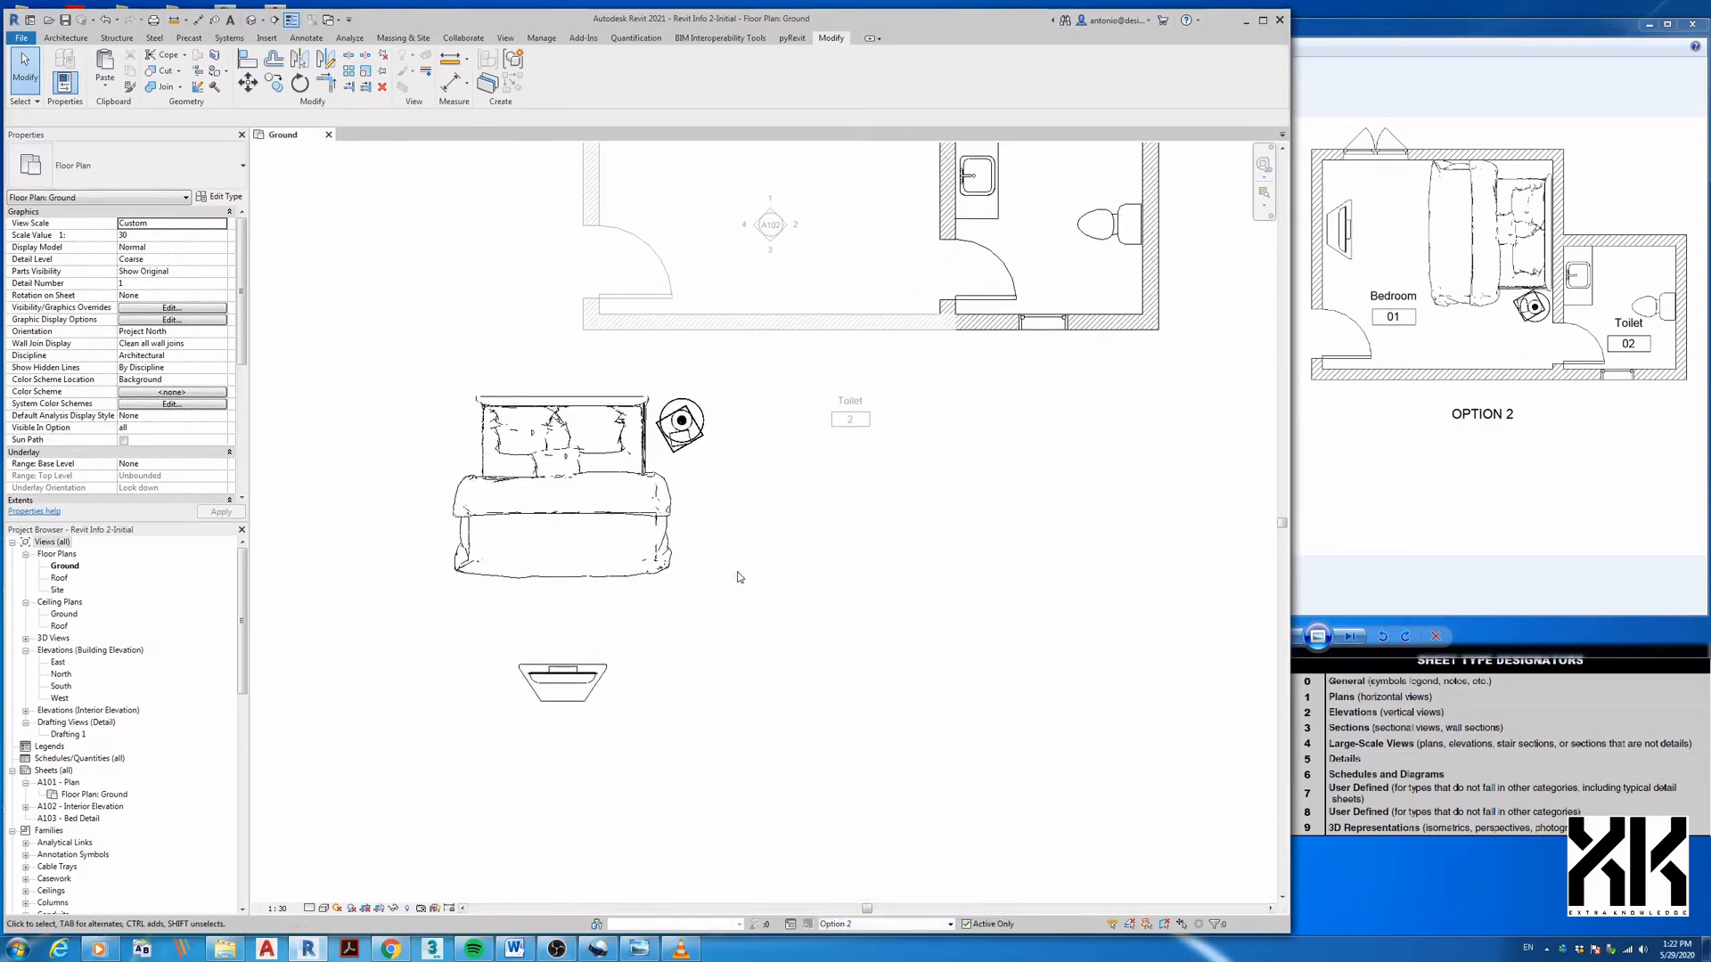
left_click_drag(434, 372, 793, 766)
key("r")
key("o")
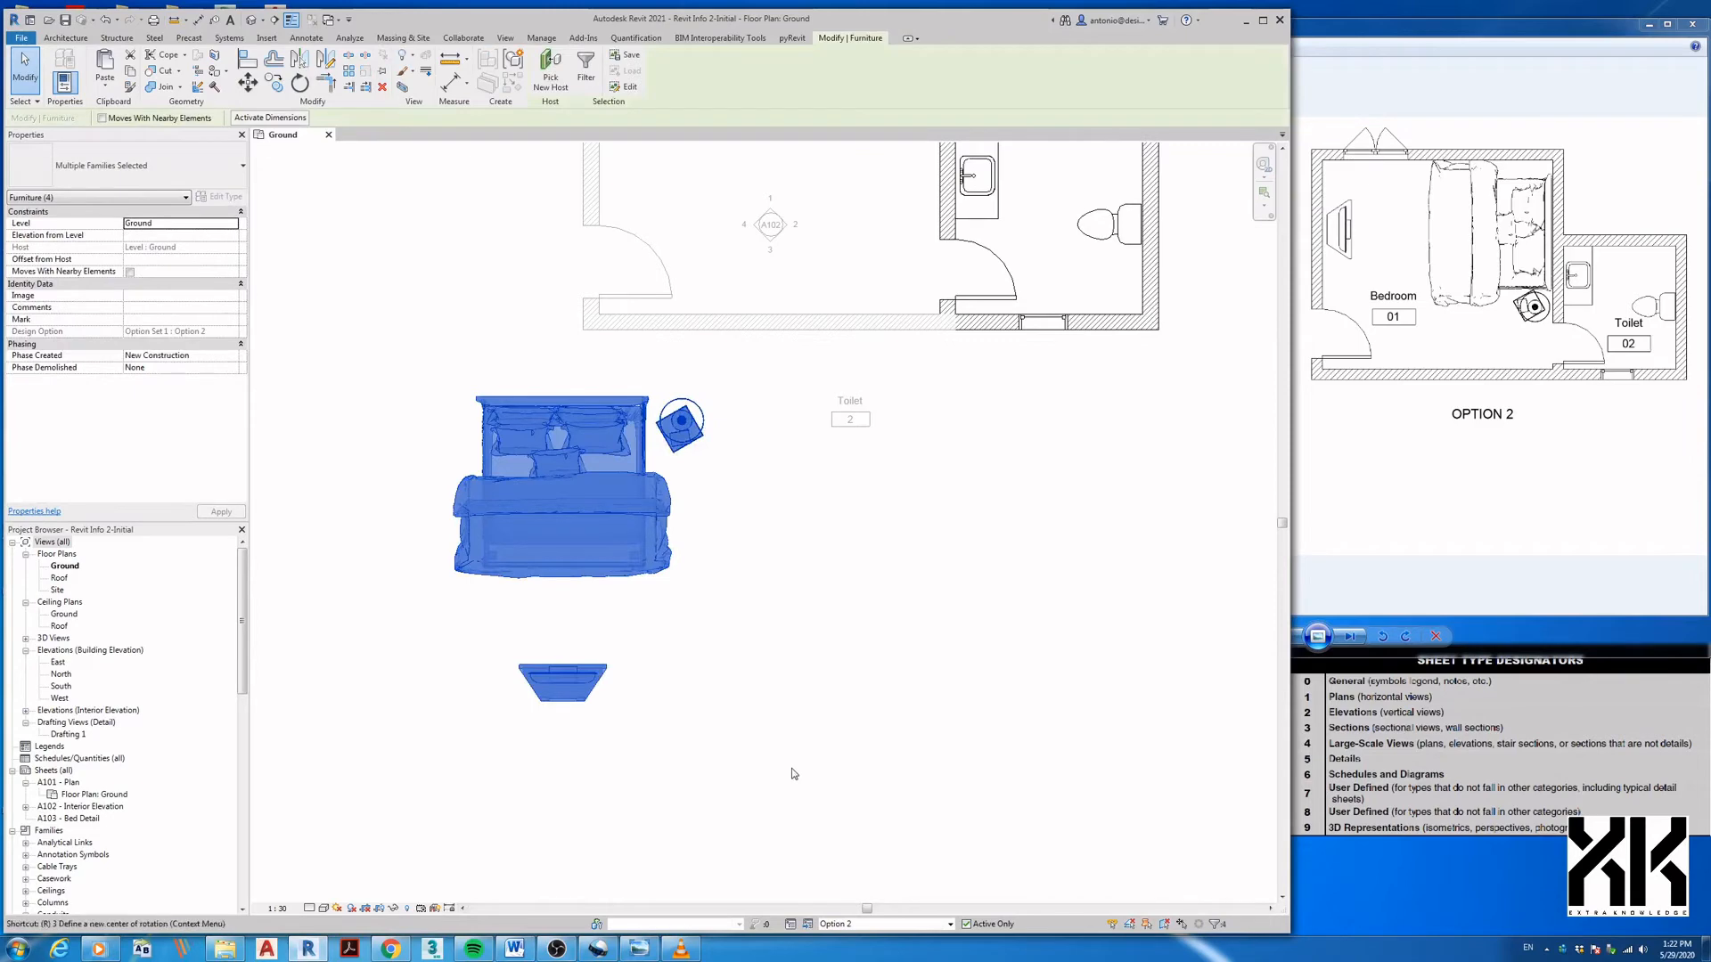
left_click(862, 750)
type("90")
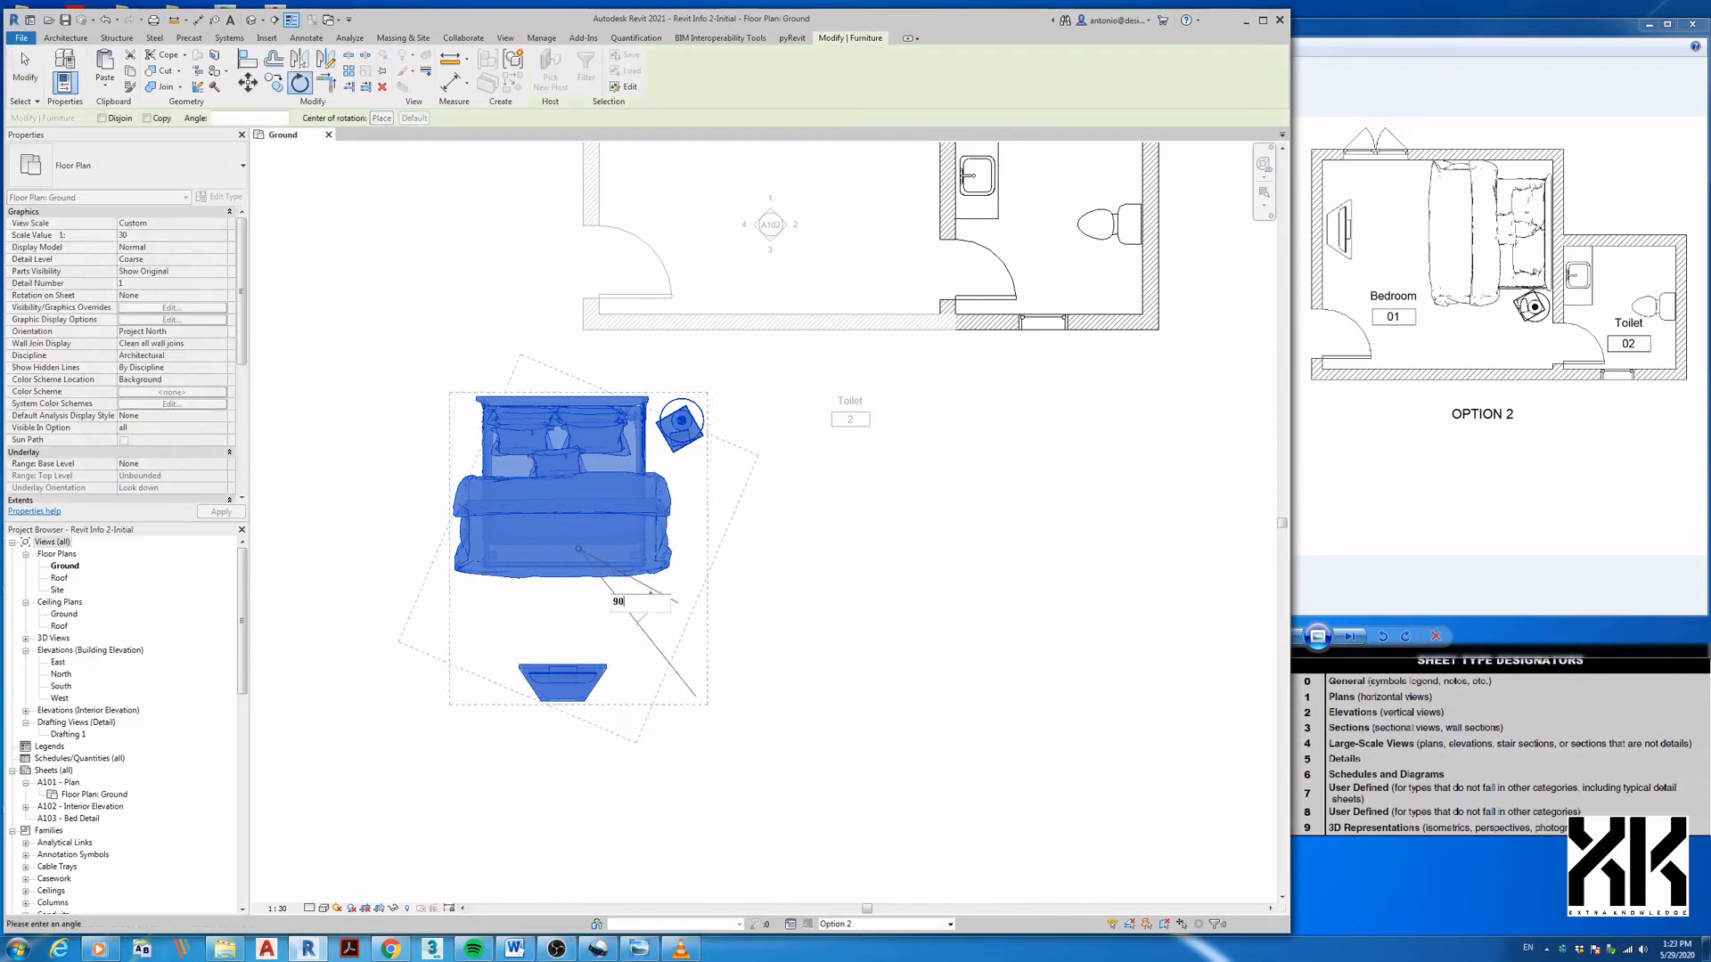
key("Return")
scroll(778, 706, "down", 1)
middle_click_drag(784, 645, 784, 818)
left_click_drag(681, 773, 837, 457)
left_click(584, 382)
- Set the TV stand against the bedroom's left wall
left_click(686, 437)
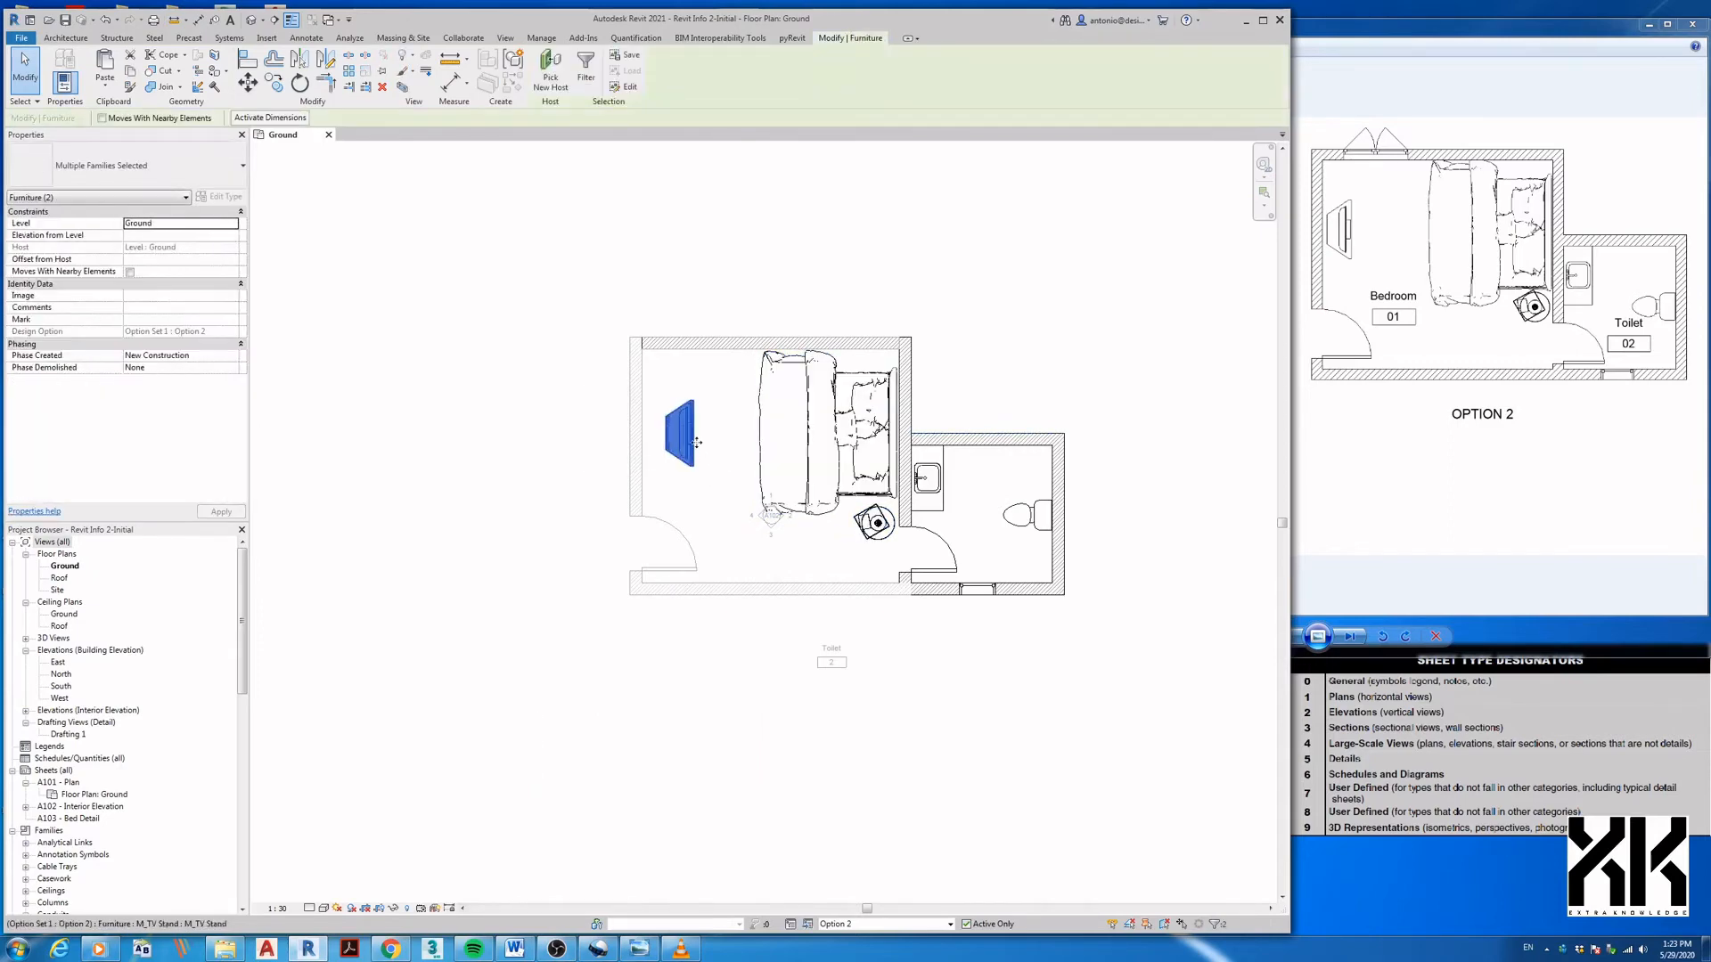
left_click_drag(685, 437, 674, 439)
left_click(724, 399)
middle_click_drag(723, 398, 675, 548)
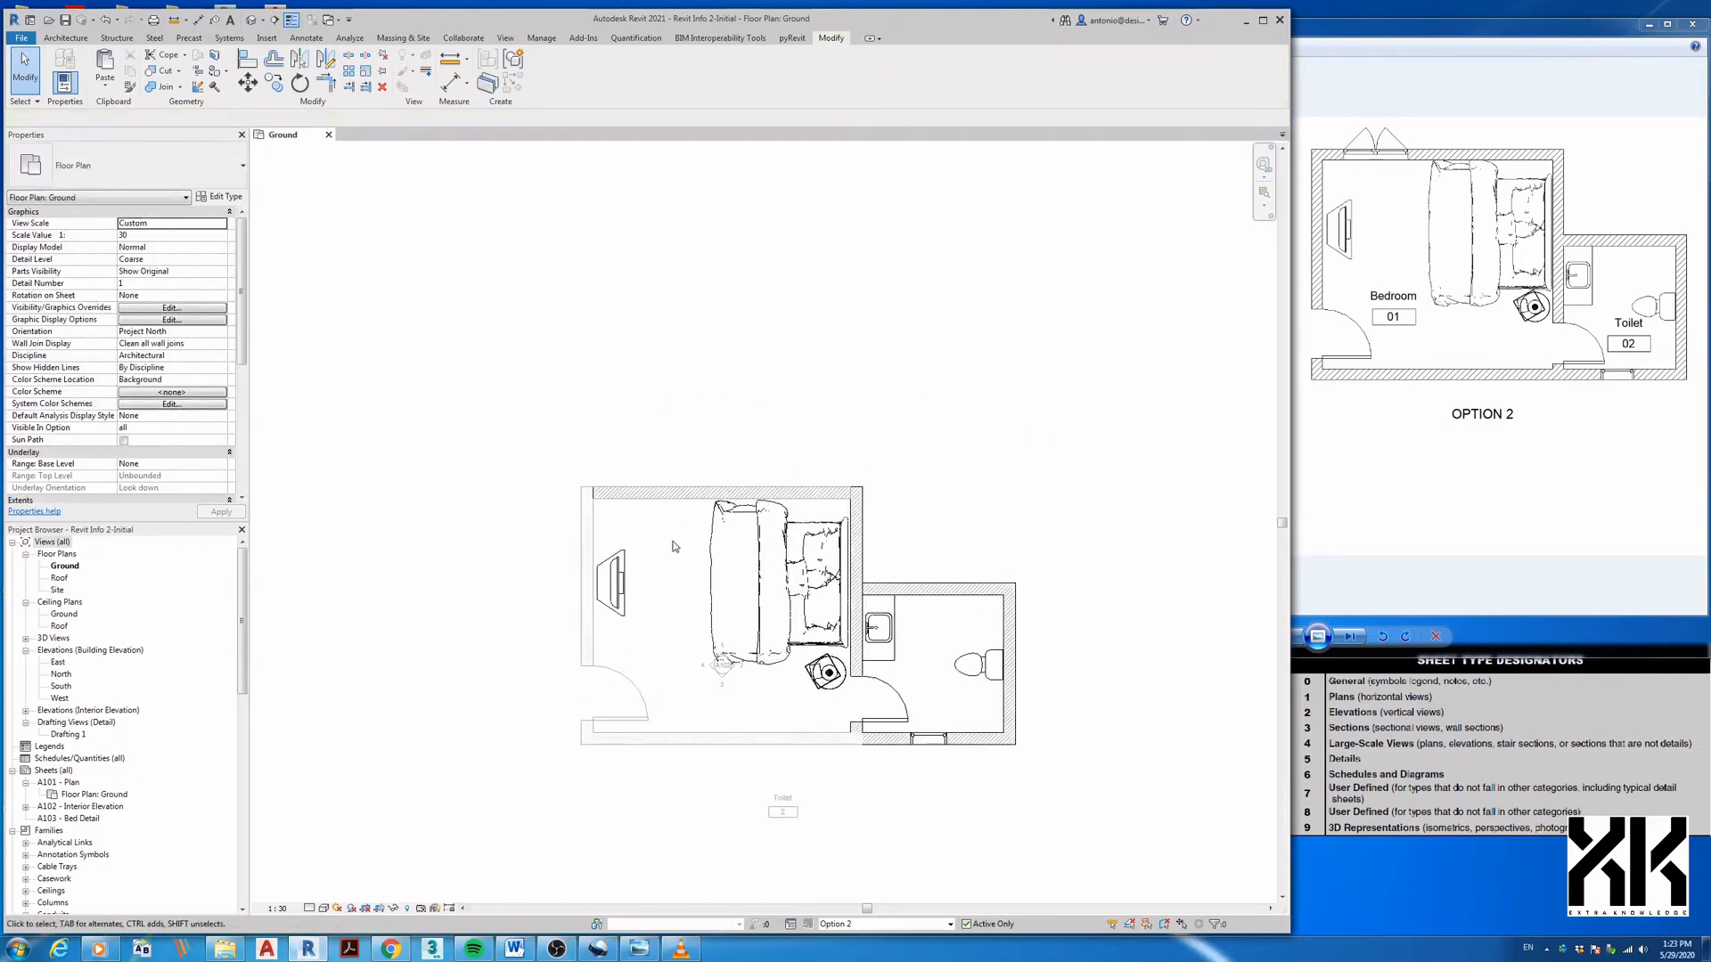
scroll(674, 548, "up", 2)
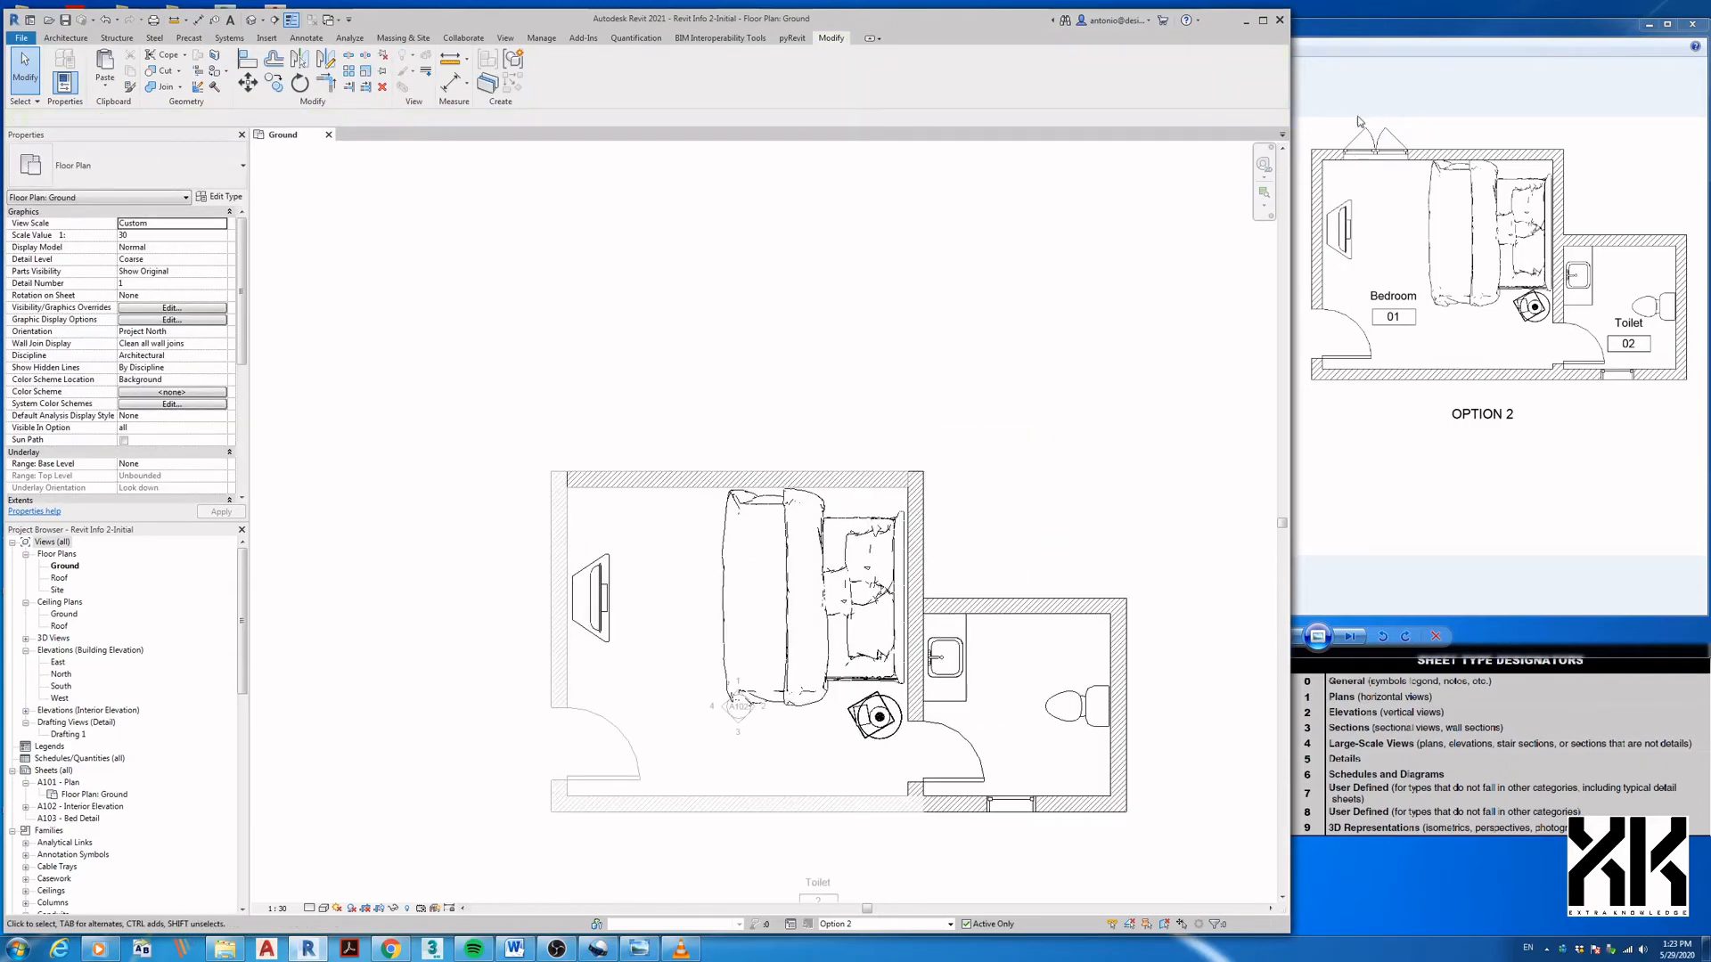
- Draw a 4500 mm top wall for the Option 2 bedroom
key("w")
key("a")
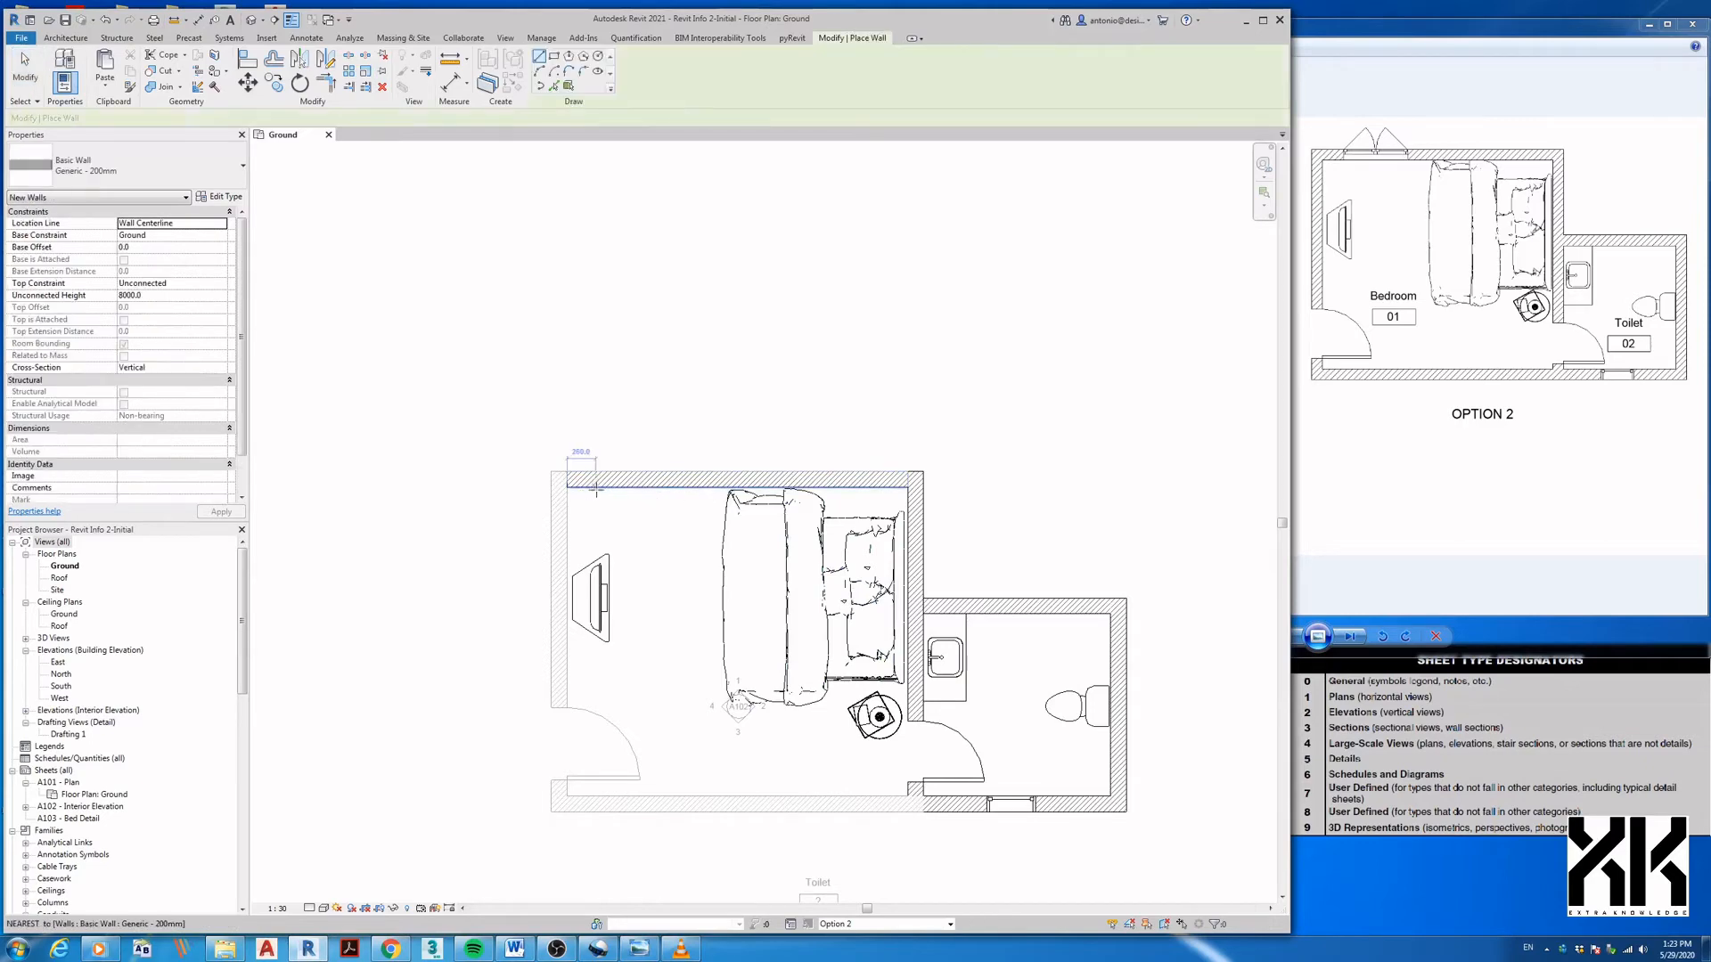
left_click(559, 480)
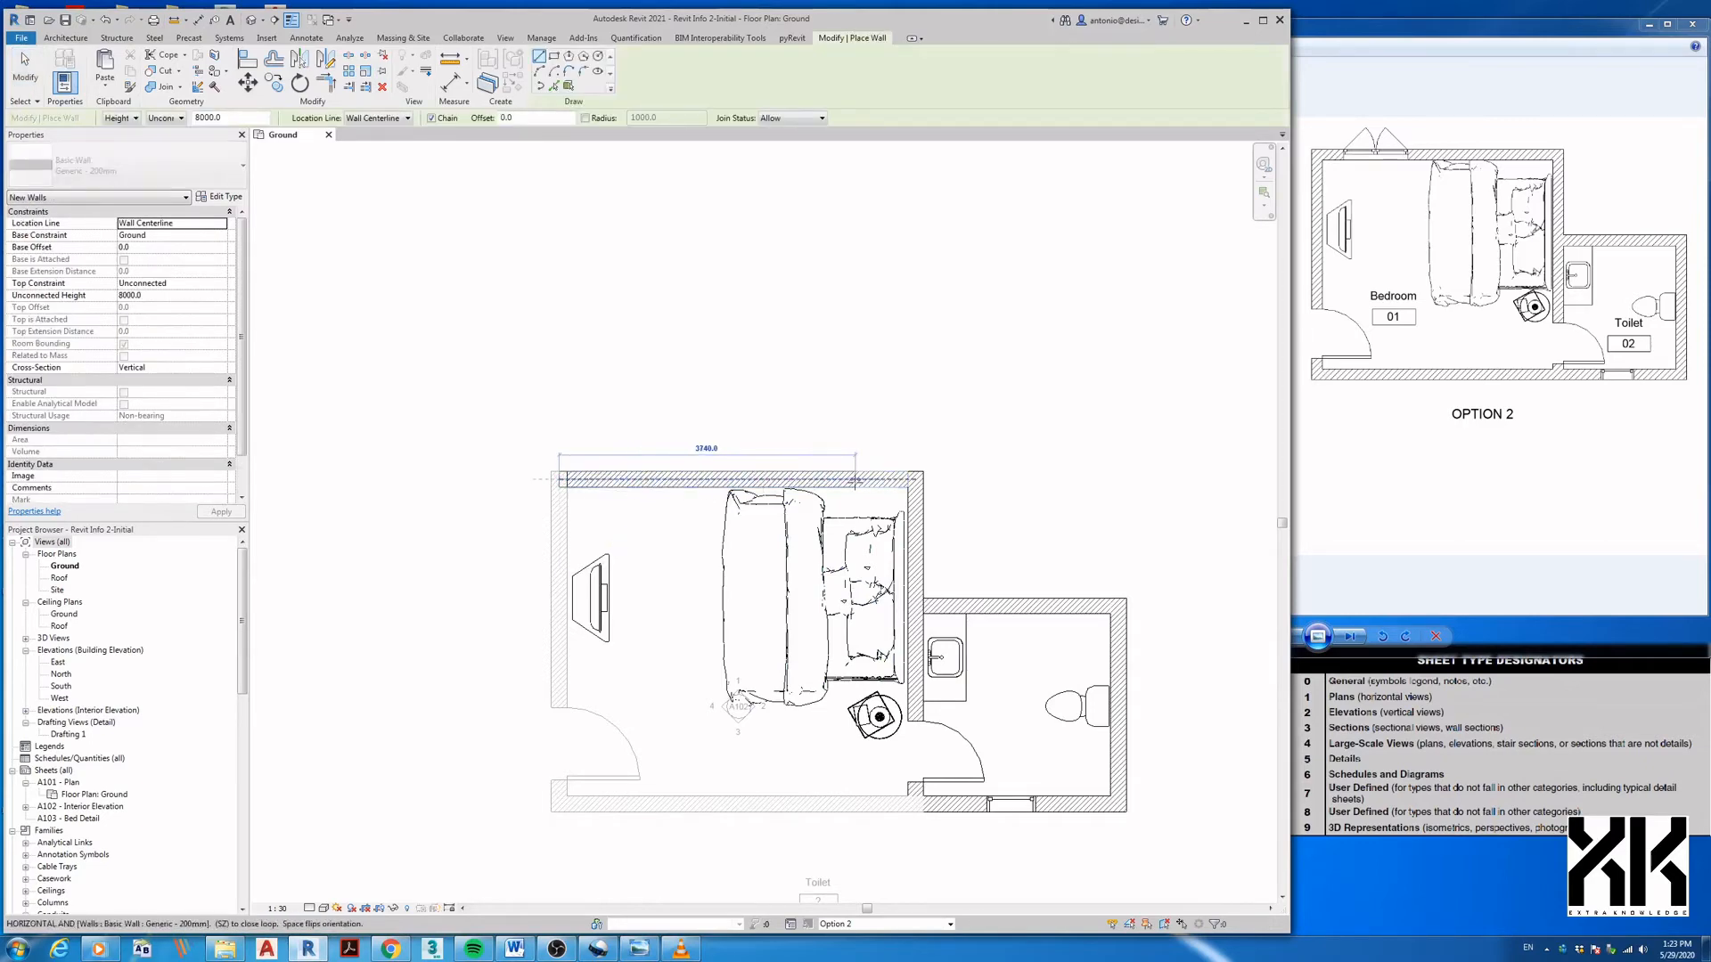
left_click(916, 479)
middle_click_drag(998, 500, 959, 396)
- In the Main Model, hide the bedroom's top wall in this view
left_click(950, 924)
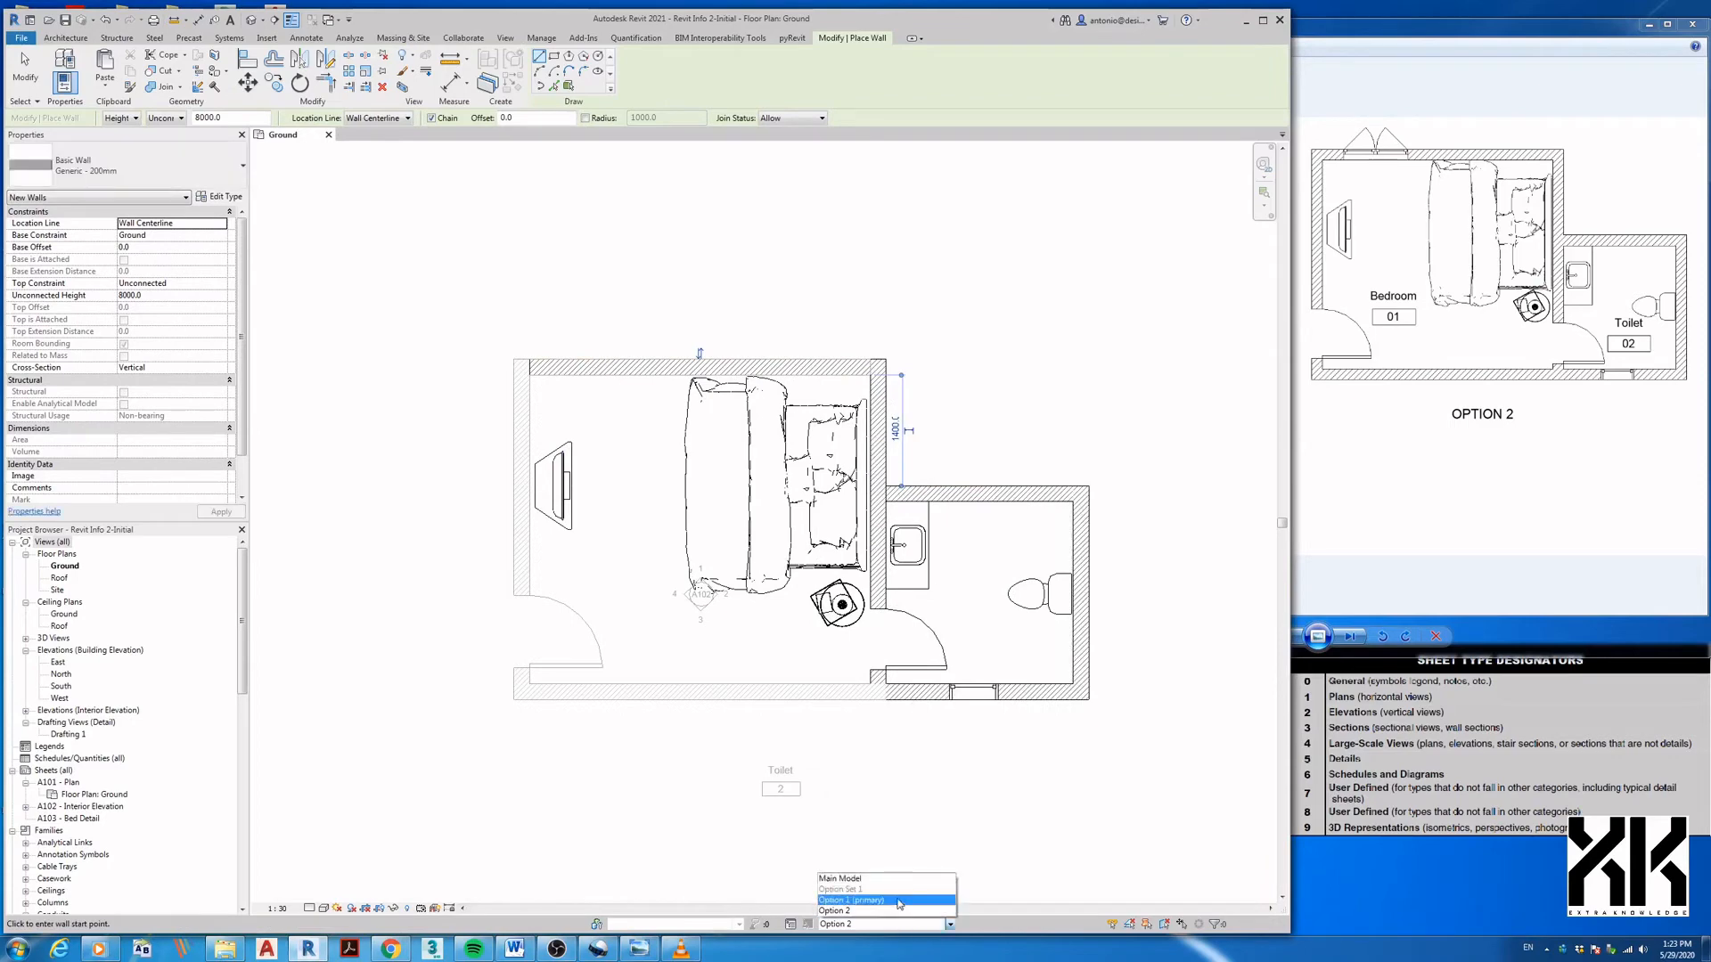
left_click(896, 882)
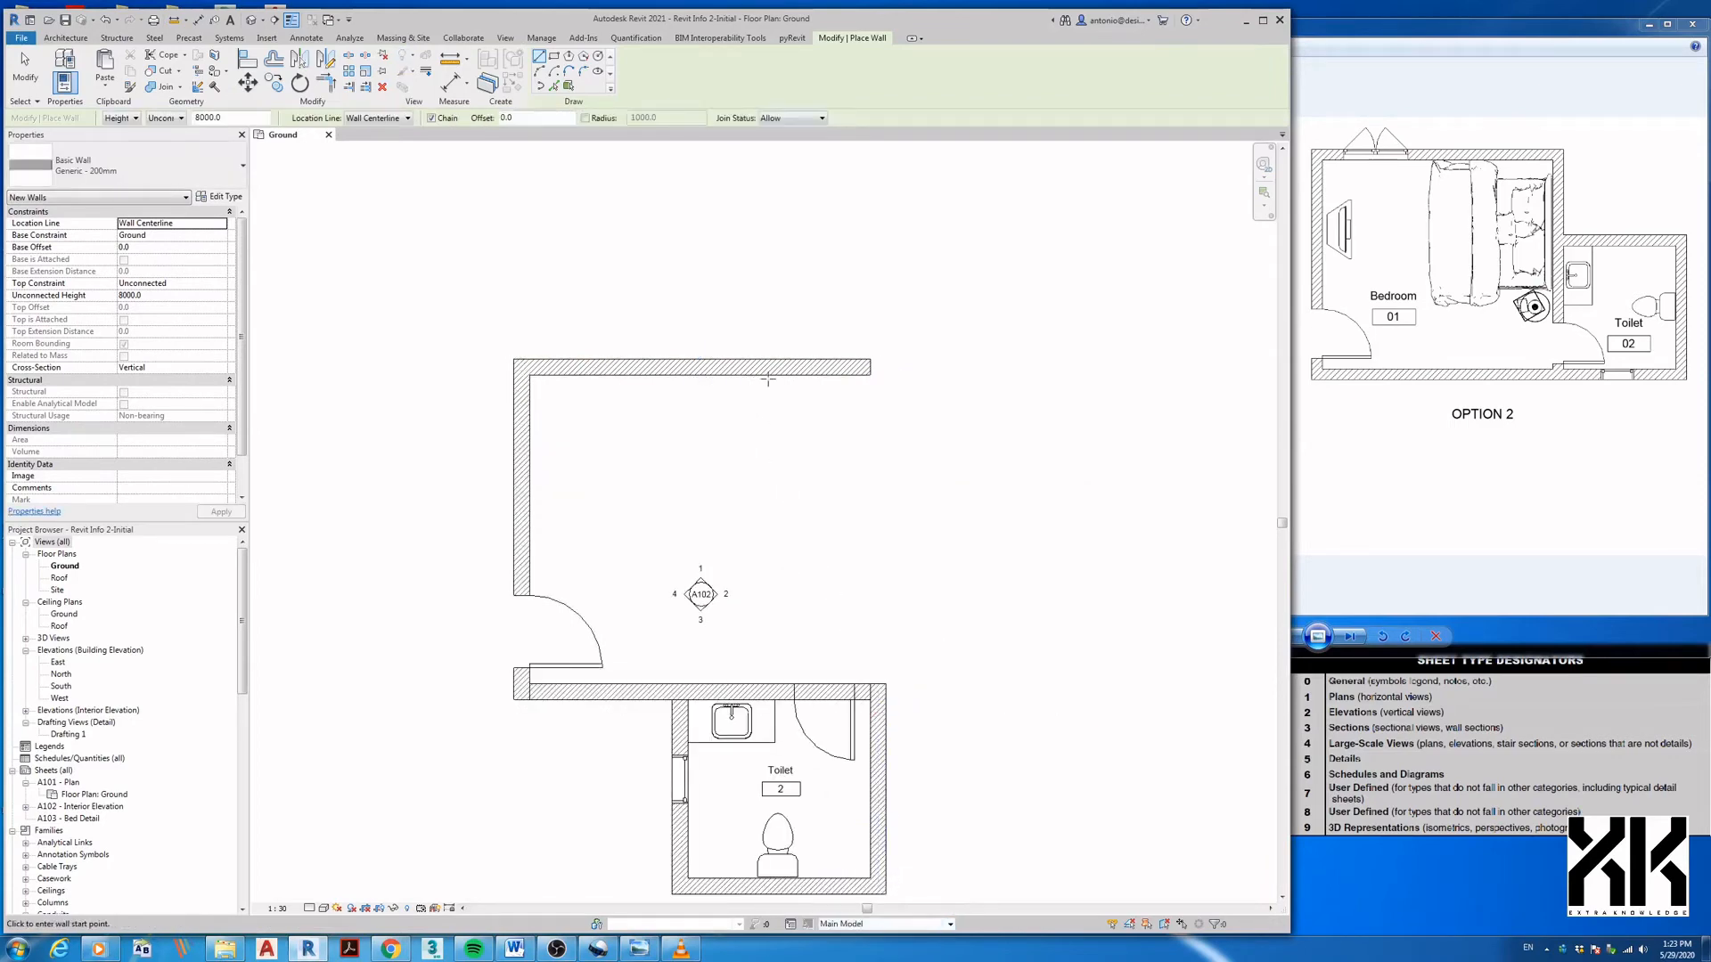
right_click(770, 378)
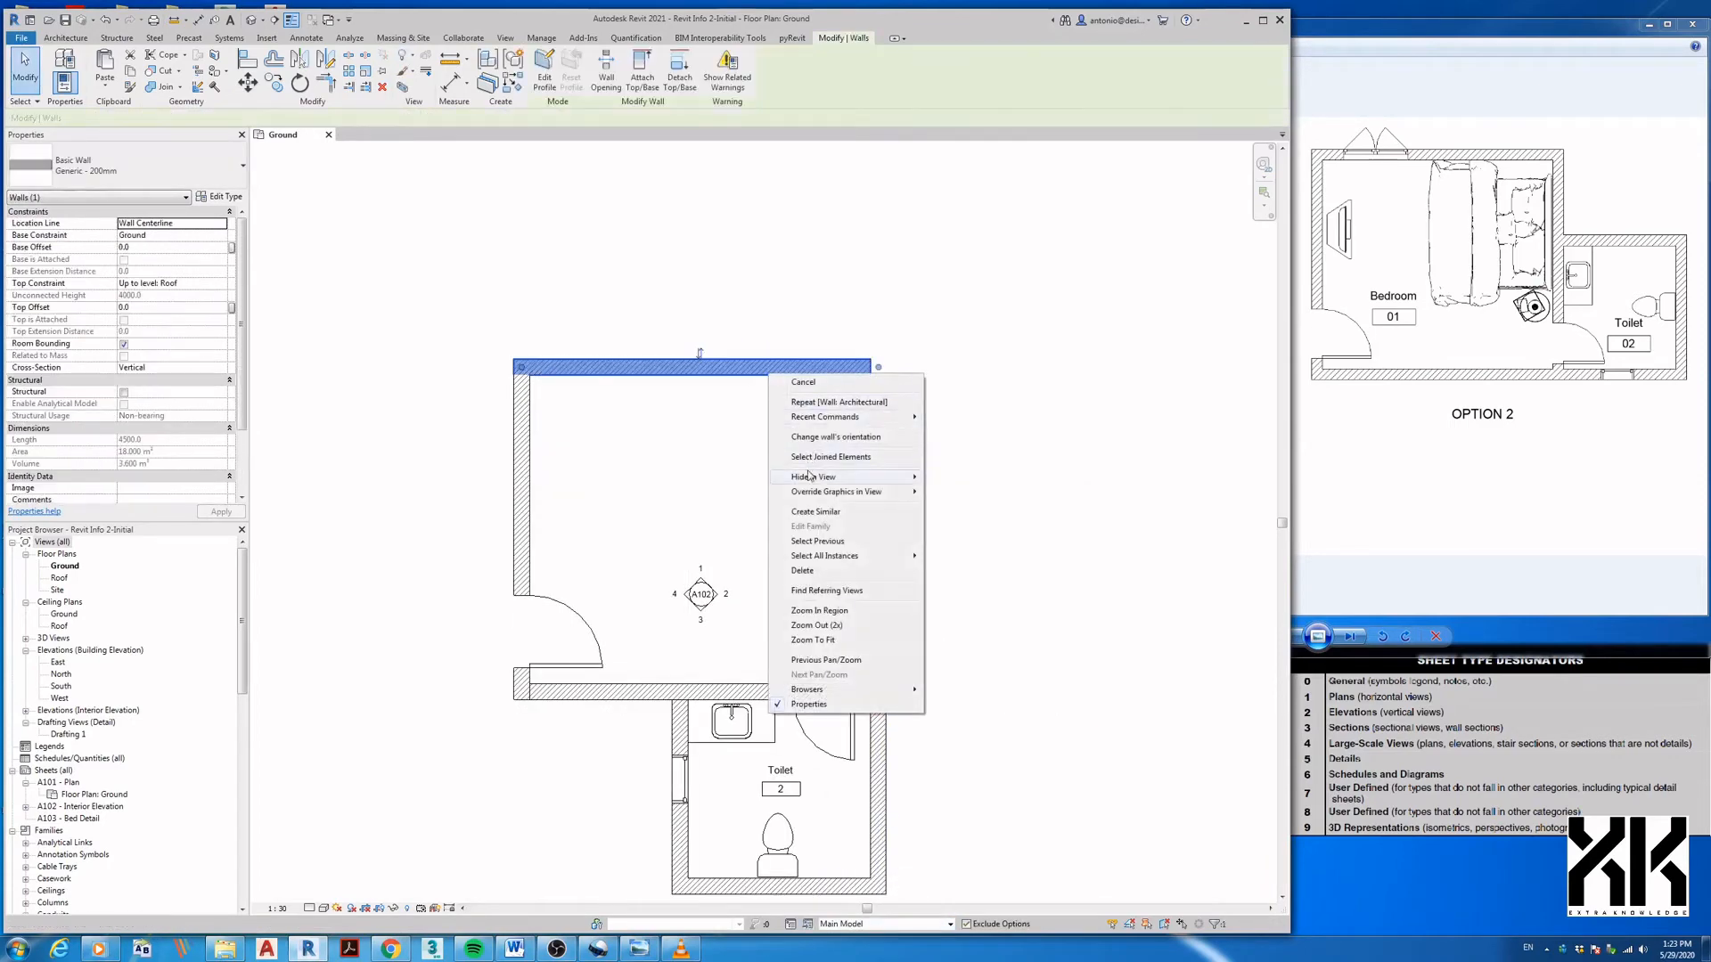
mouse_move(811, 481)
left_click(947, 479)
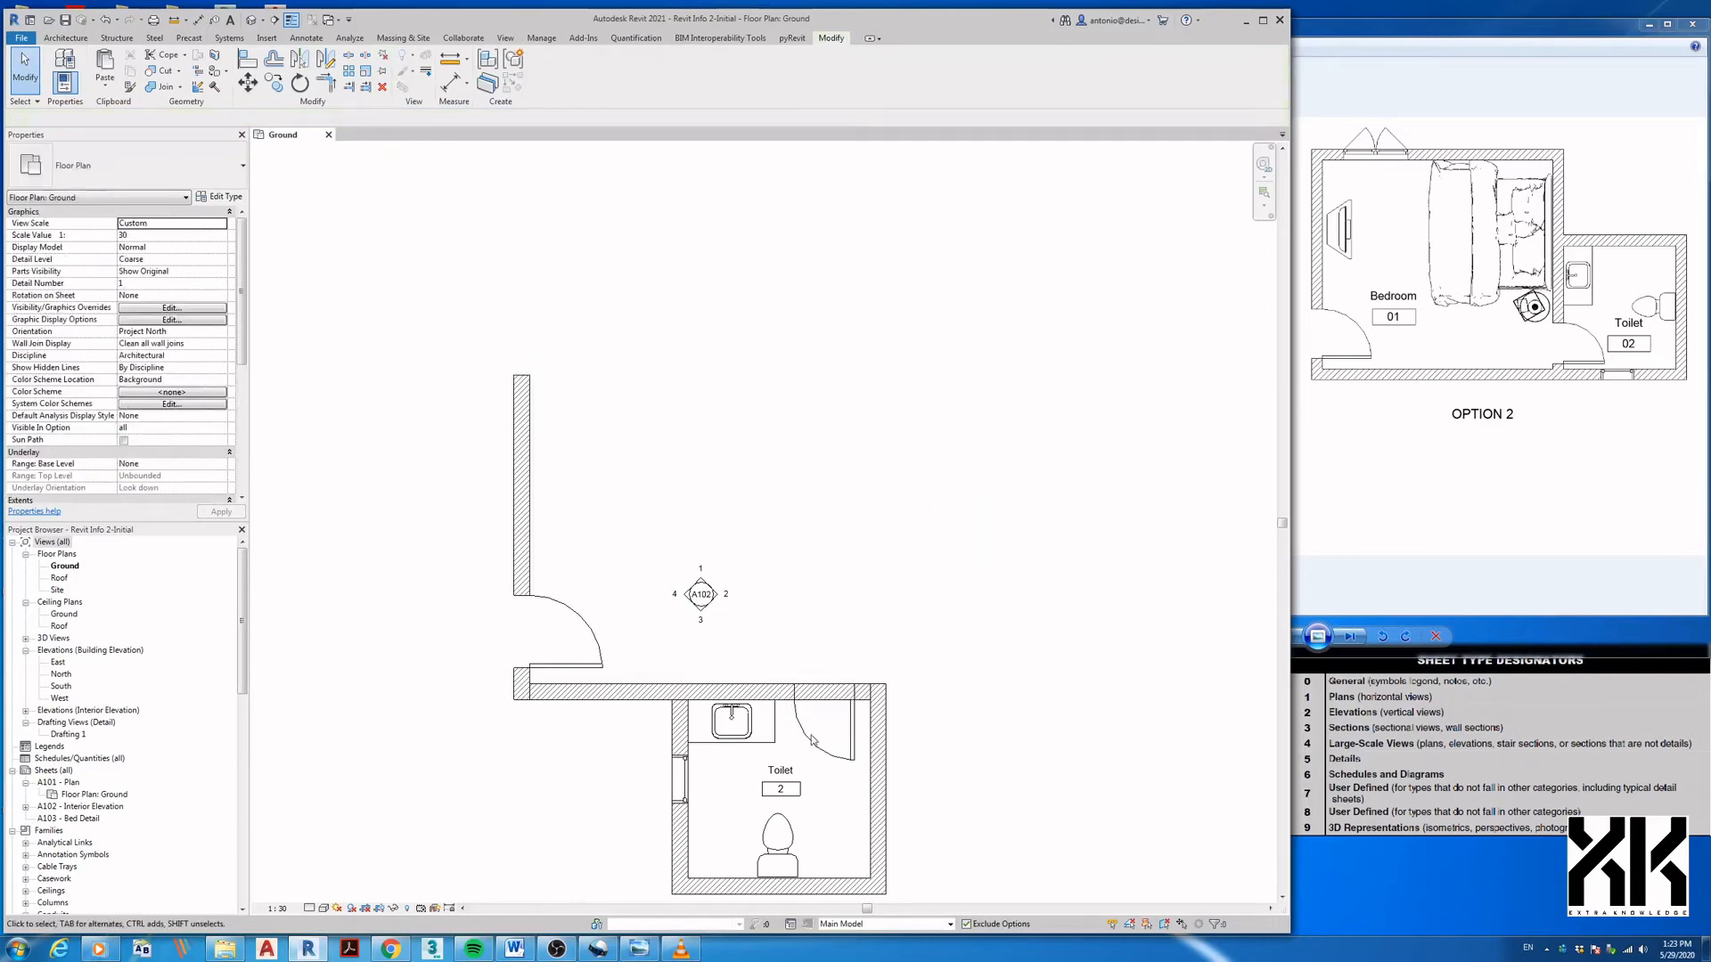
- Back in Option 2, join the new top wall to the left wall
left_click(836, 923)
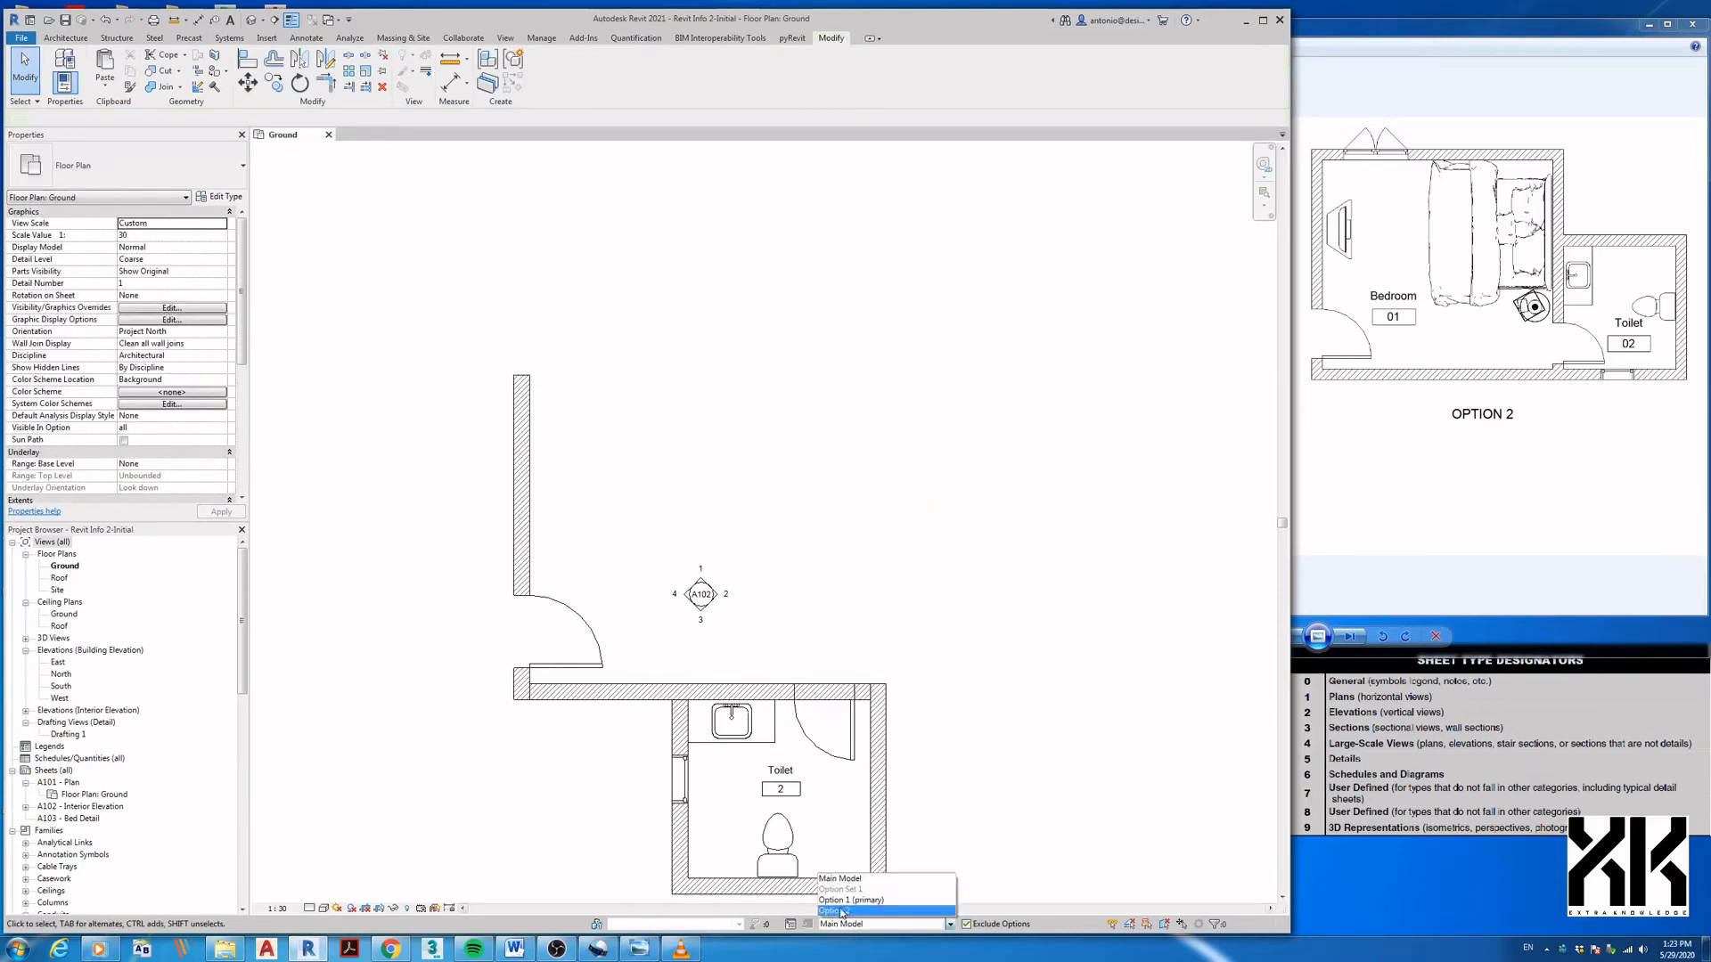
left_click(841, 910)
scroll(725, 599, "up", 4)
left_click(727, 569)
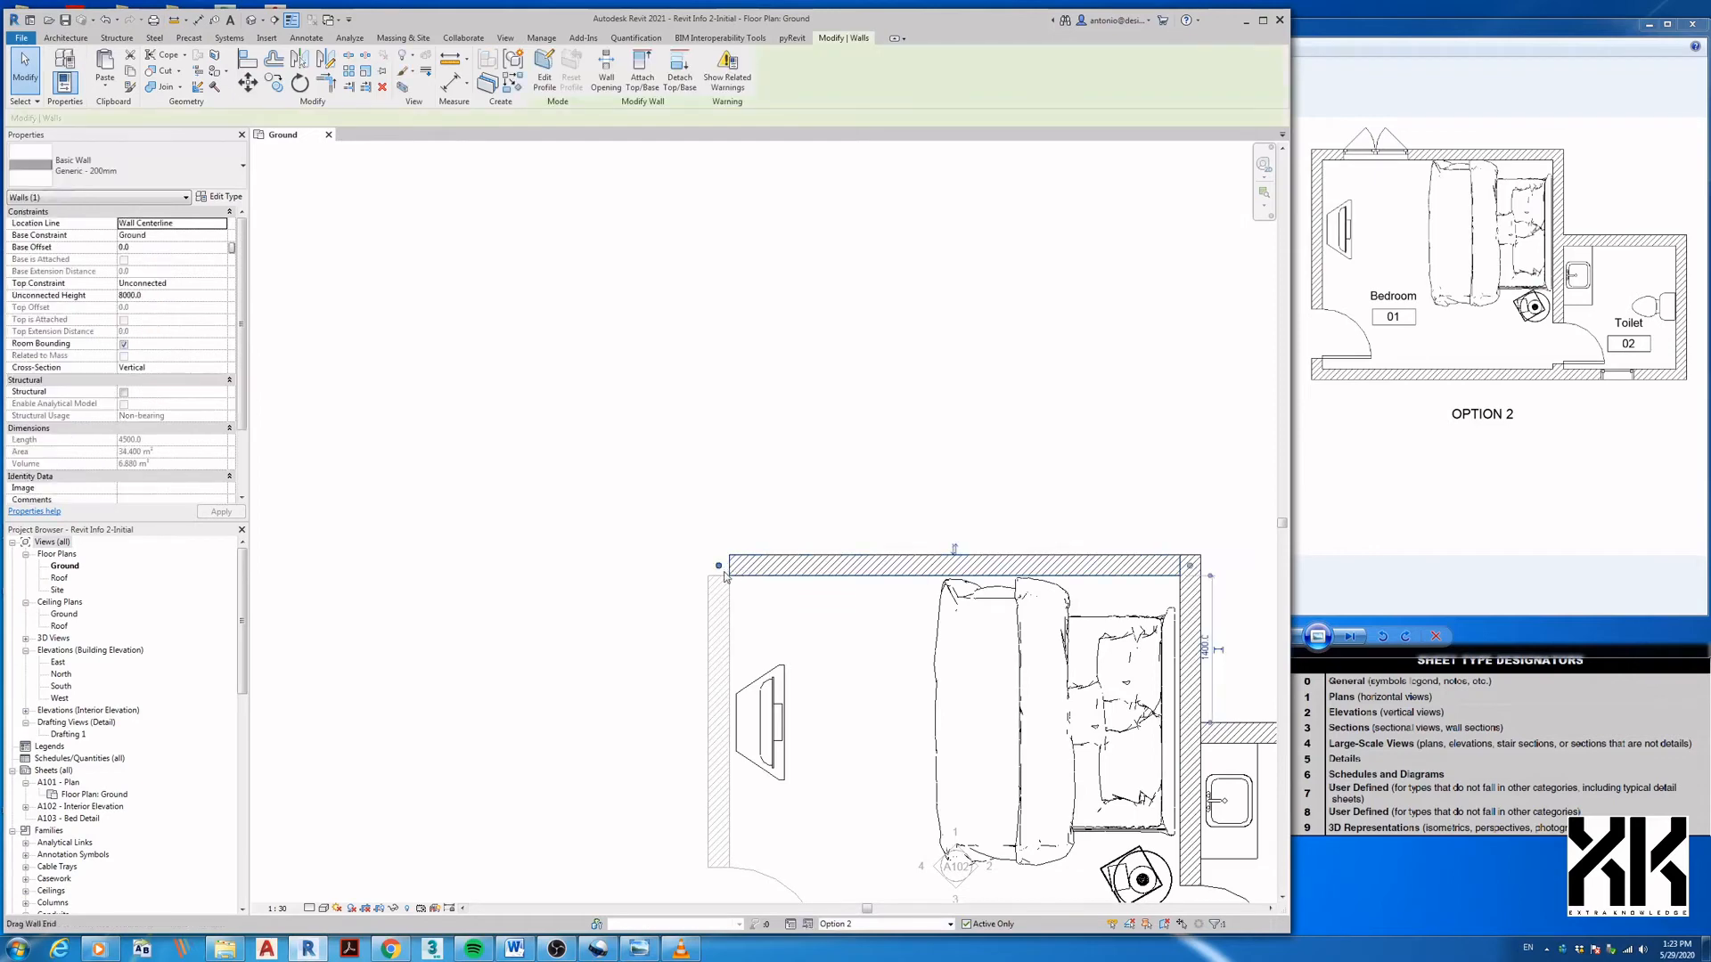
right_click(721, 573)
left_click(757, 651)
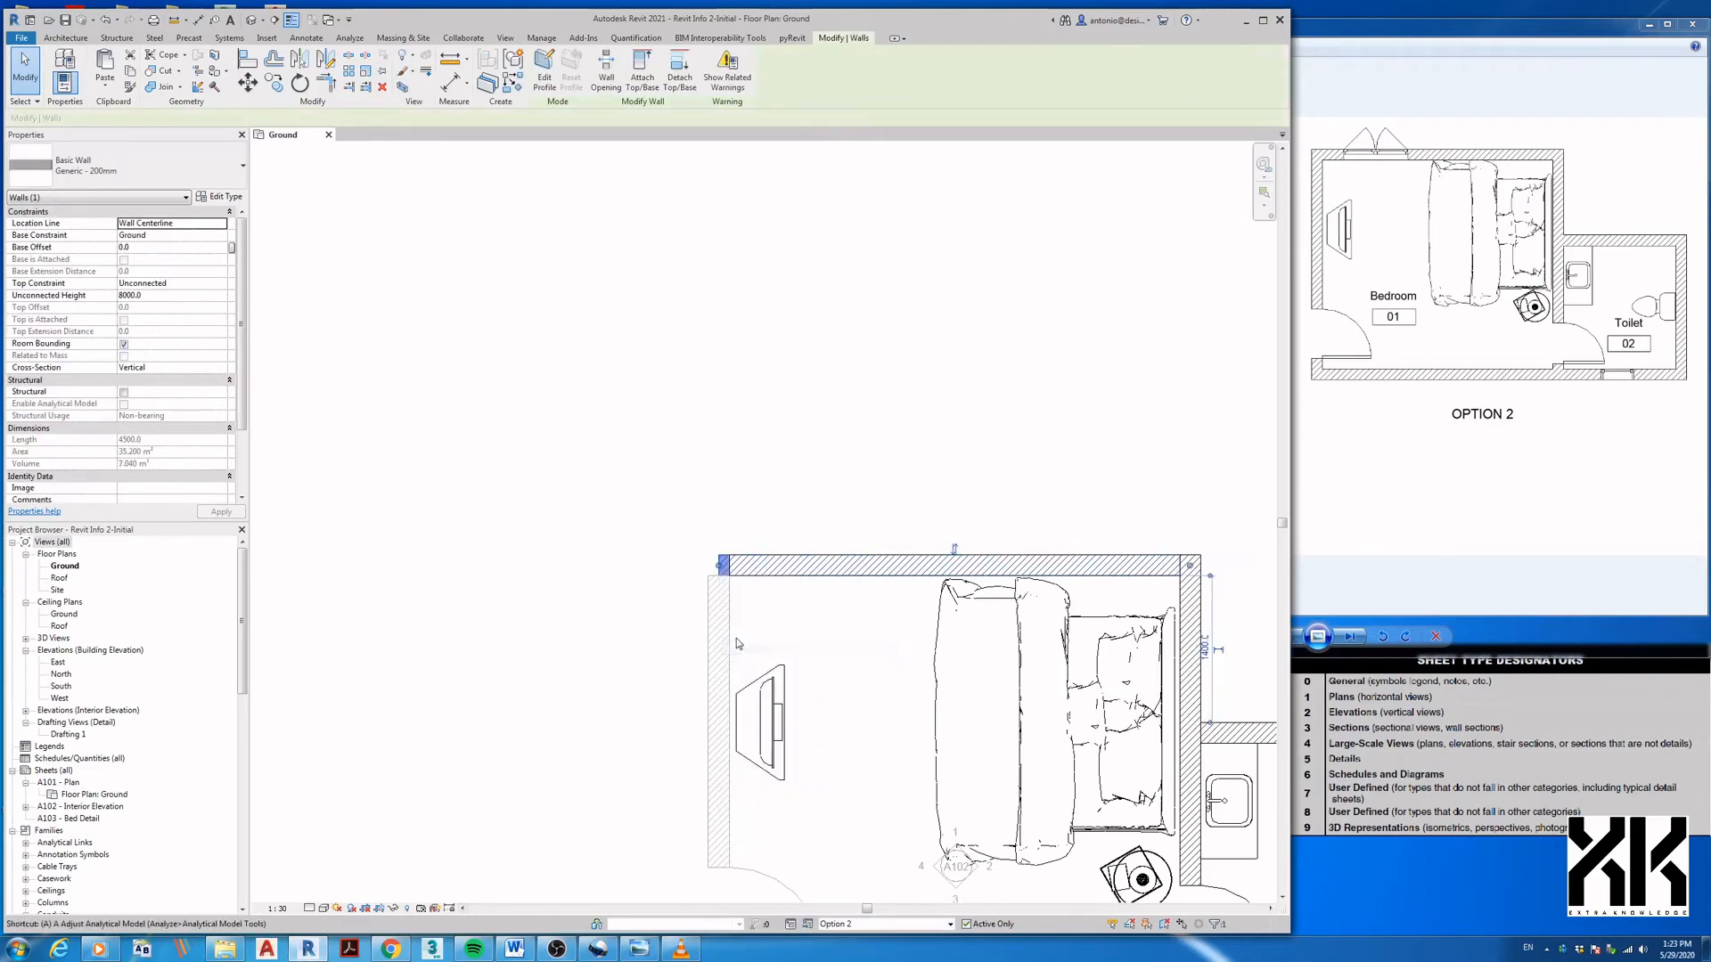
- Choose the M_Window-Casement-Double 1200 x 1500mm window type
key("a")
key("l")
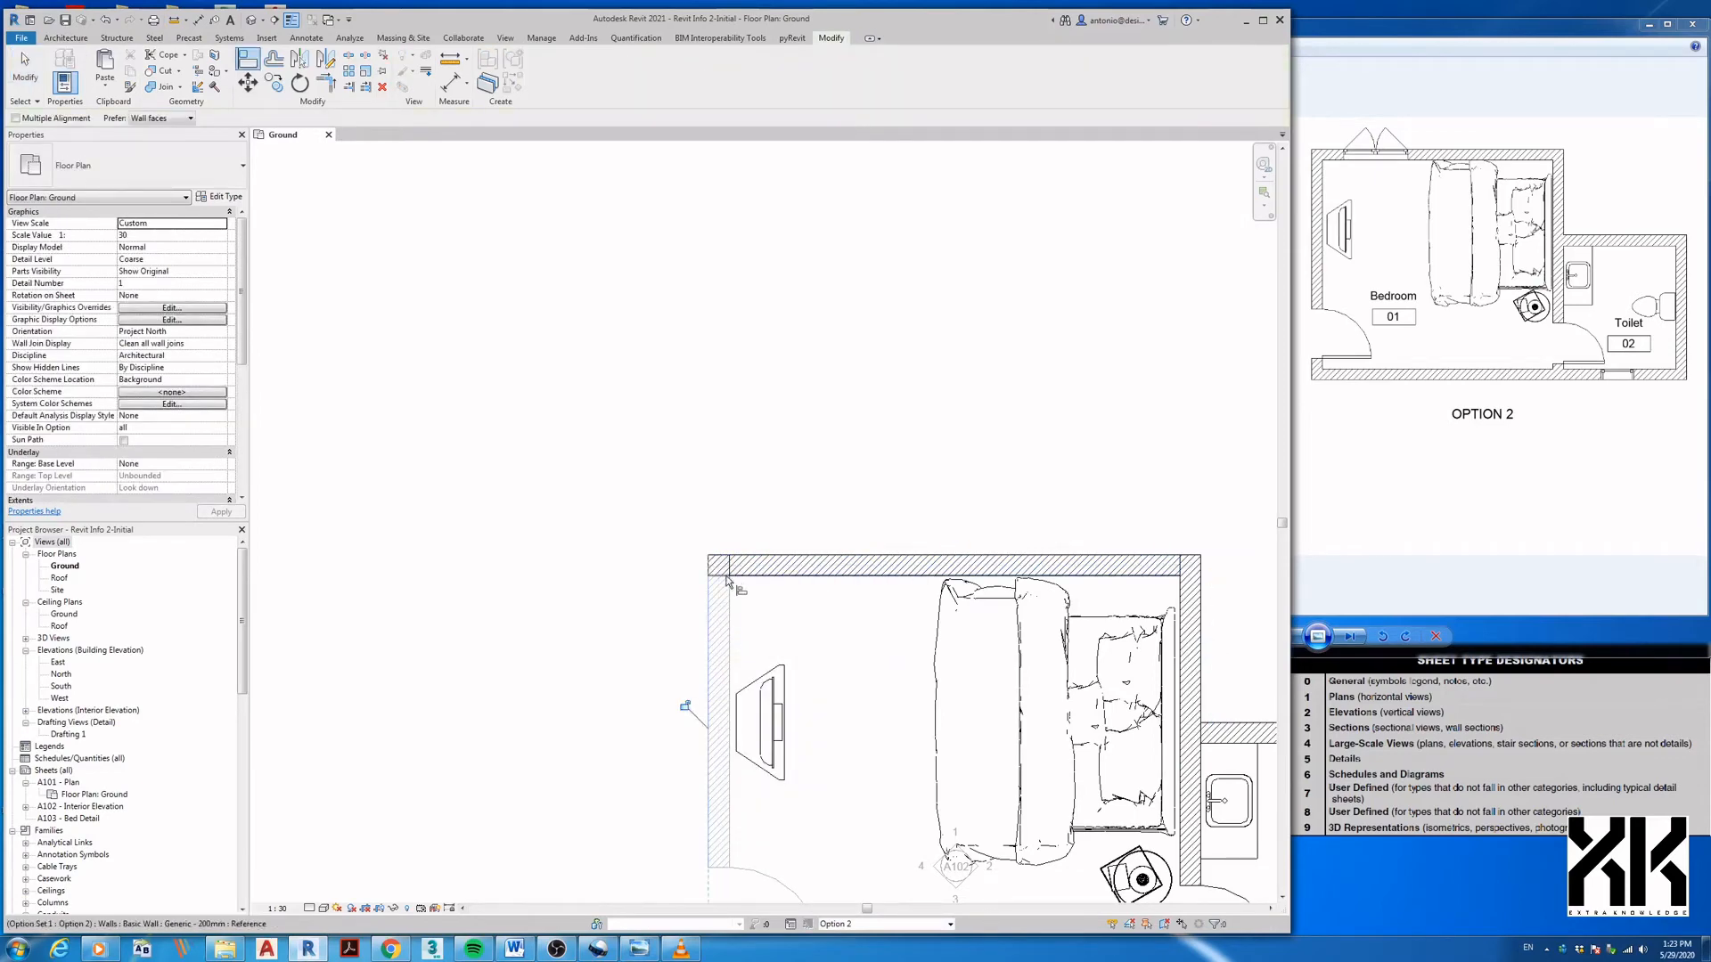
key("w")
key("n")
left_click(151, 175)
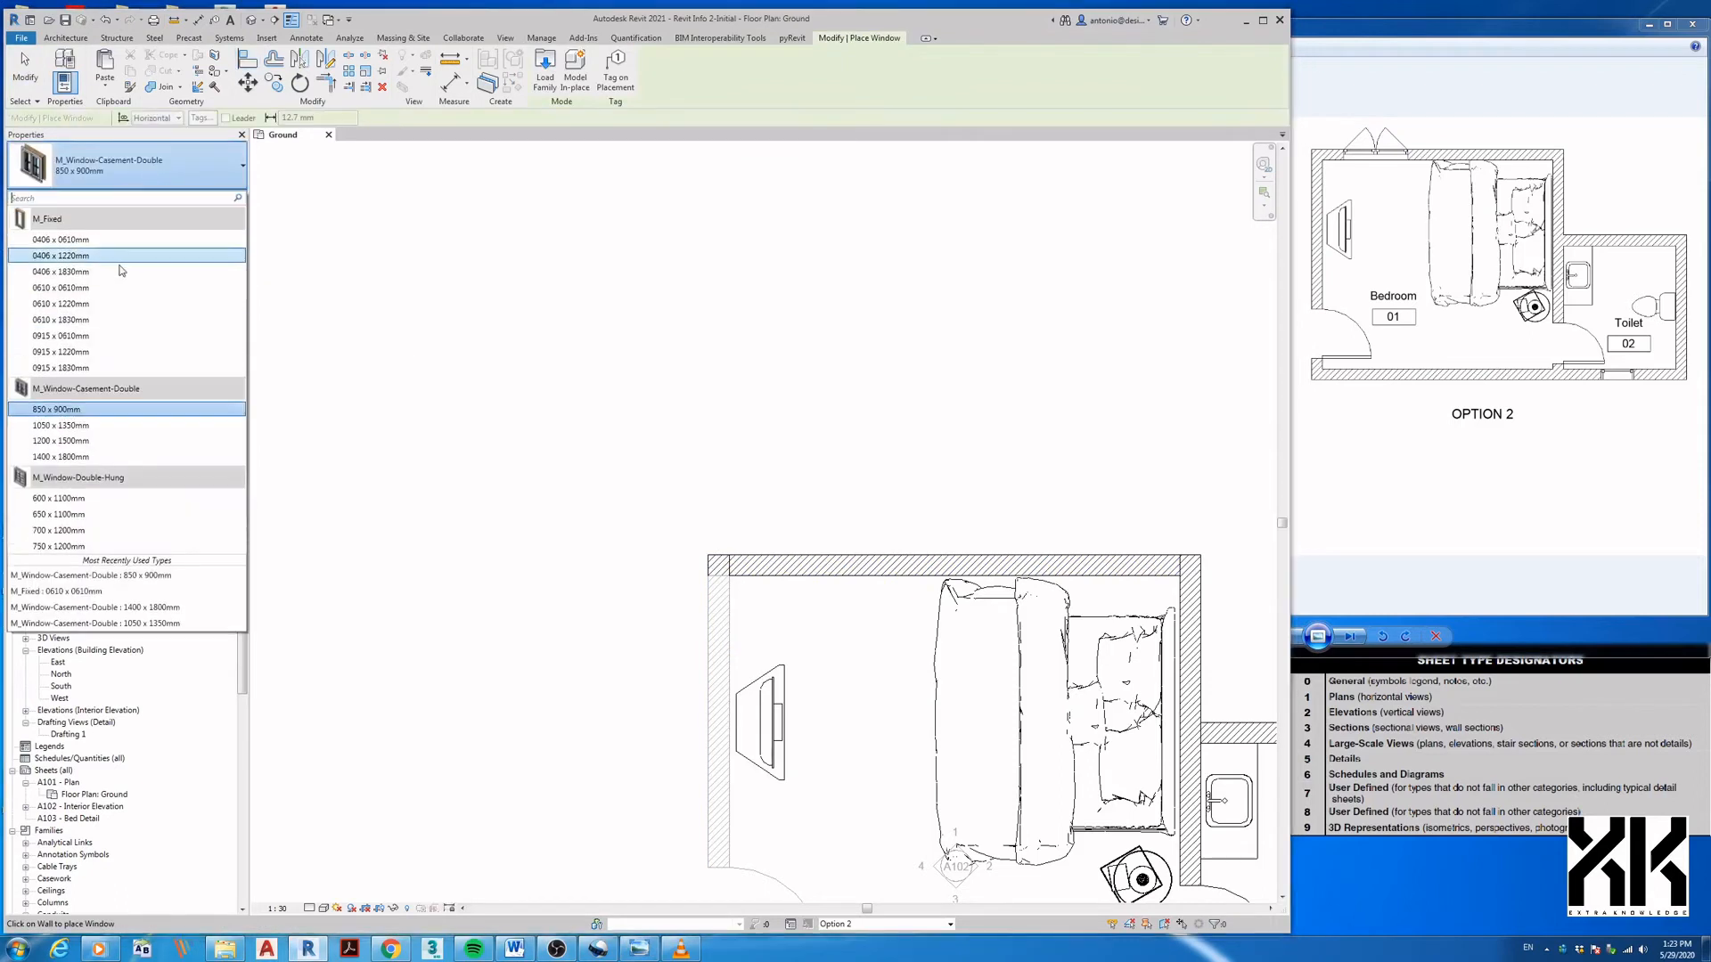
left_click(62, 441)
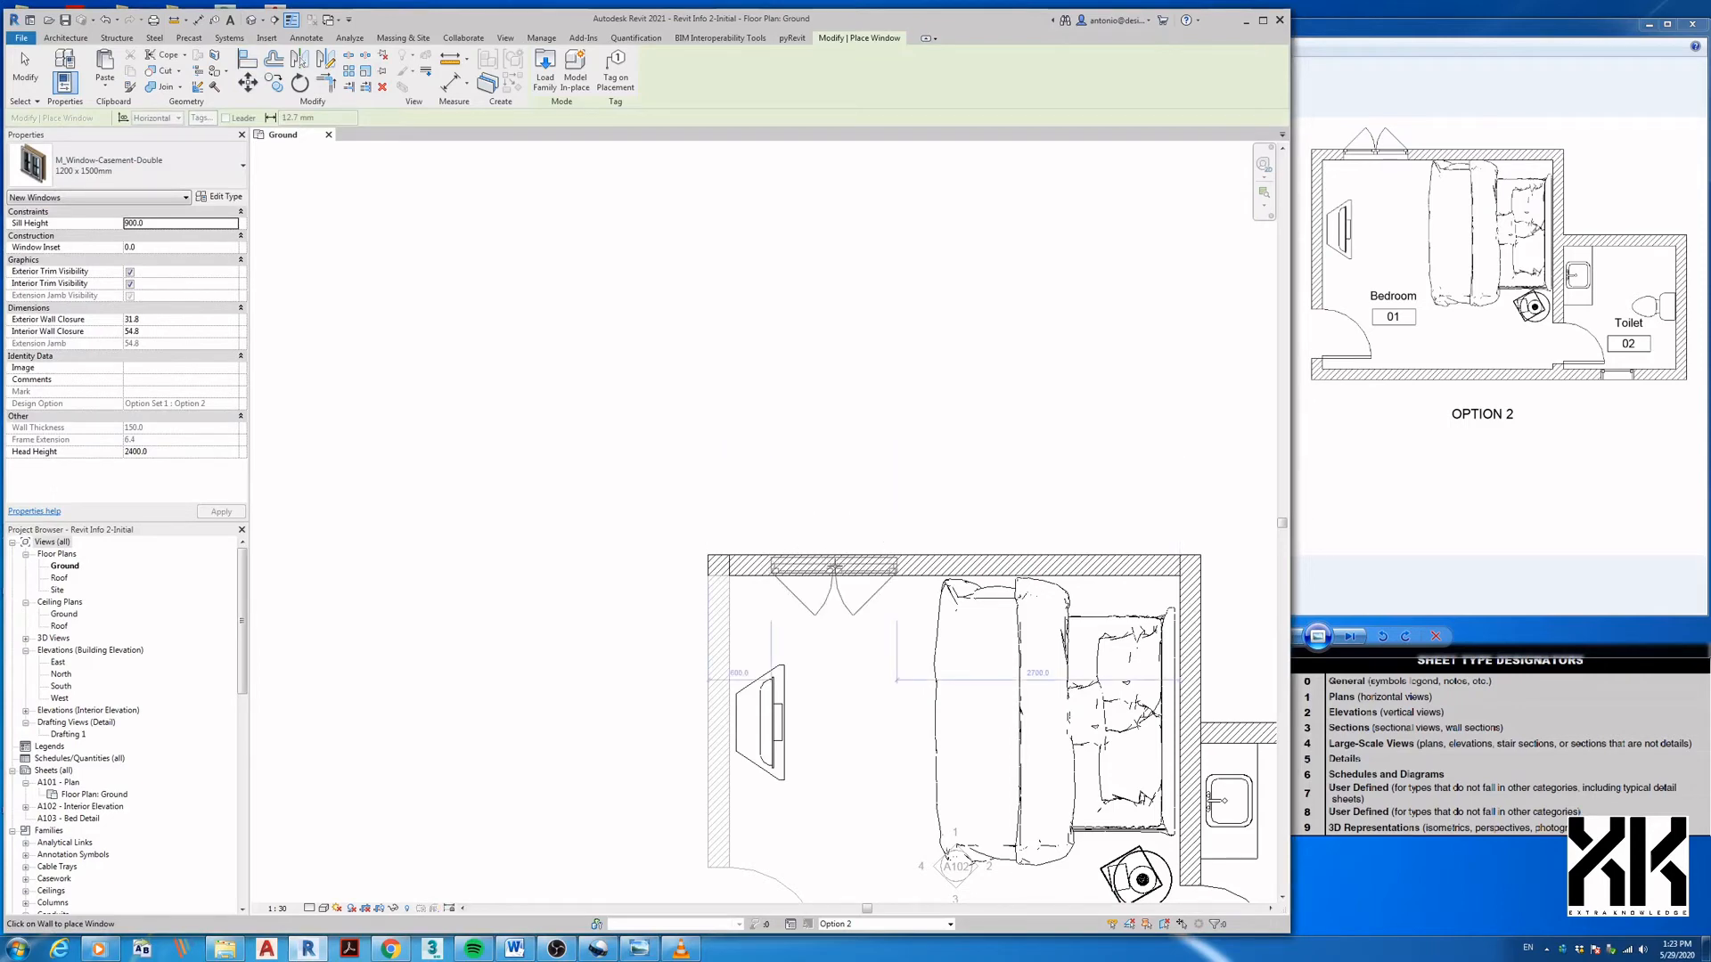
- Place the window in the bedroom's top wall and flip it to open outward
scroll(854, 583, "down", 1)
left_click(847, 599)
key("Escape")
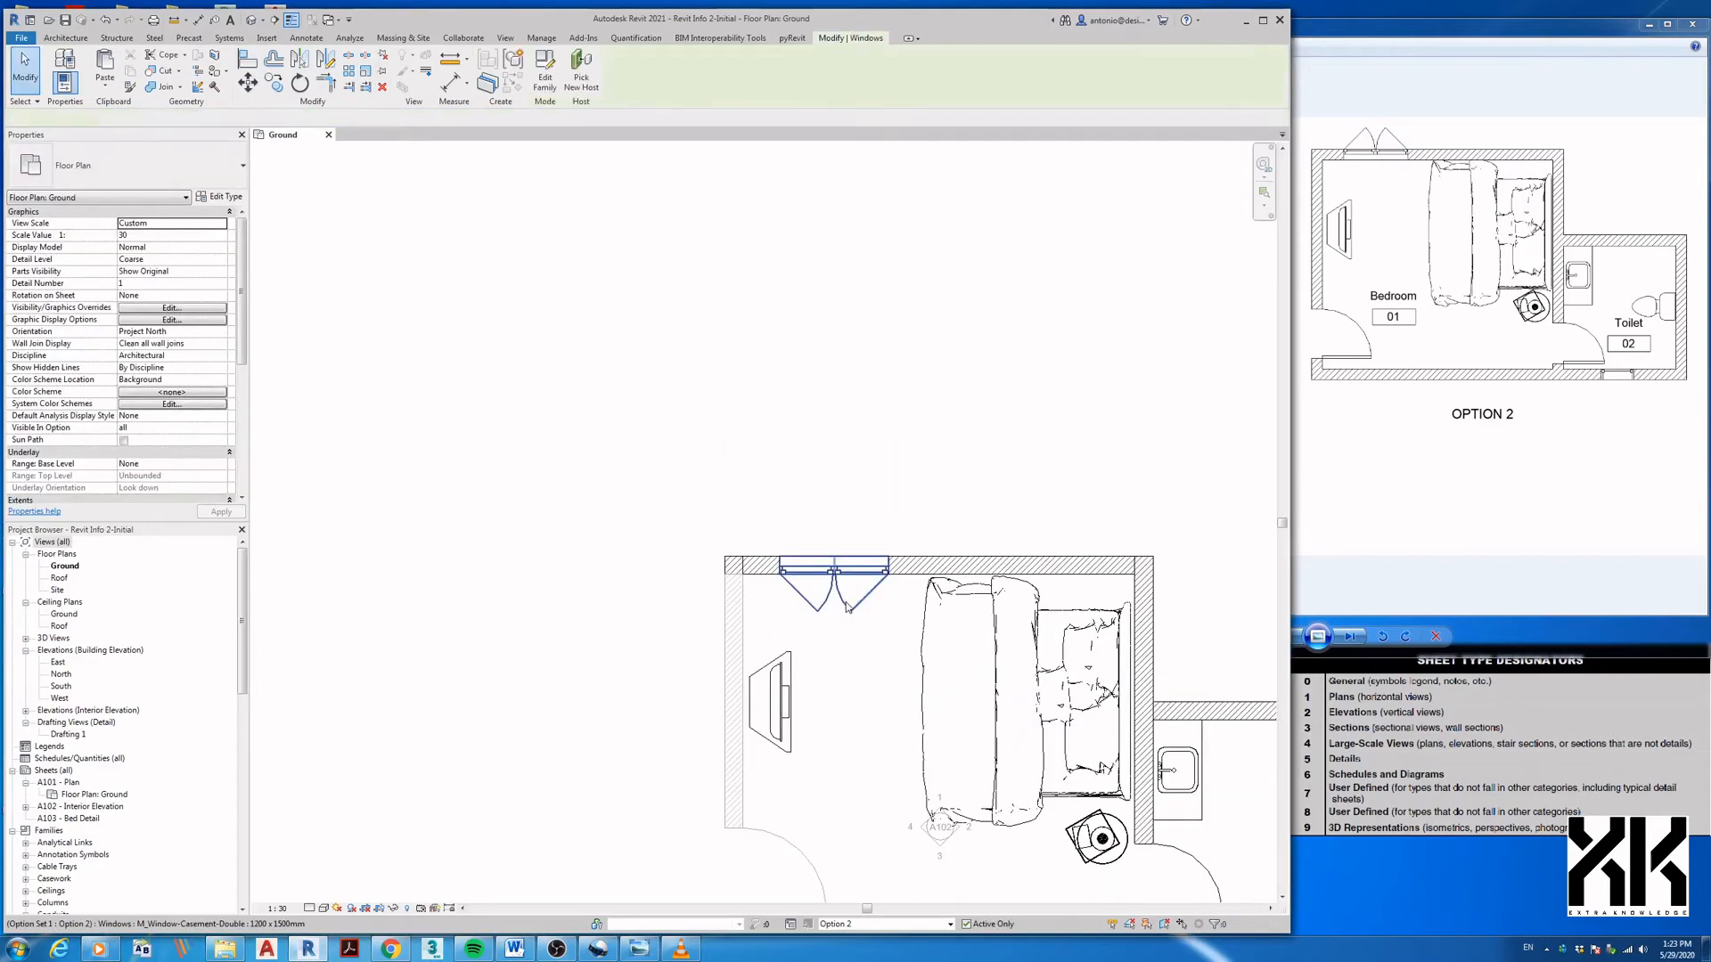
left_click(846, 604)
key("space")
scroll(865, 640, "down", 1)
middle_click_drag(864, 641, 630, 489)
scroll(667, 505, "up", 1)
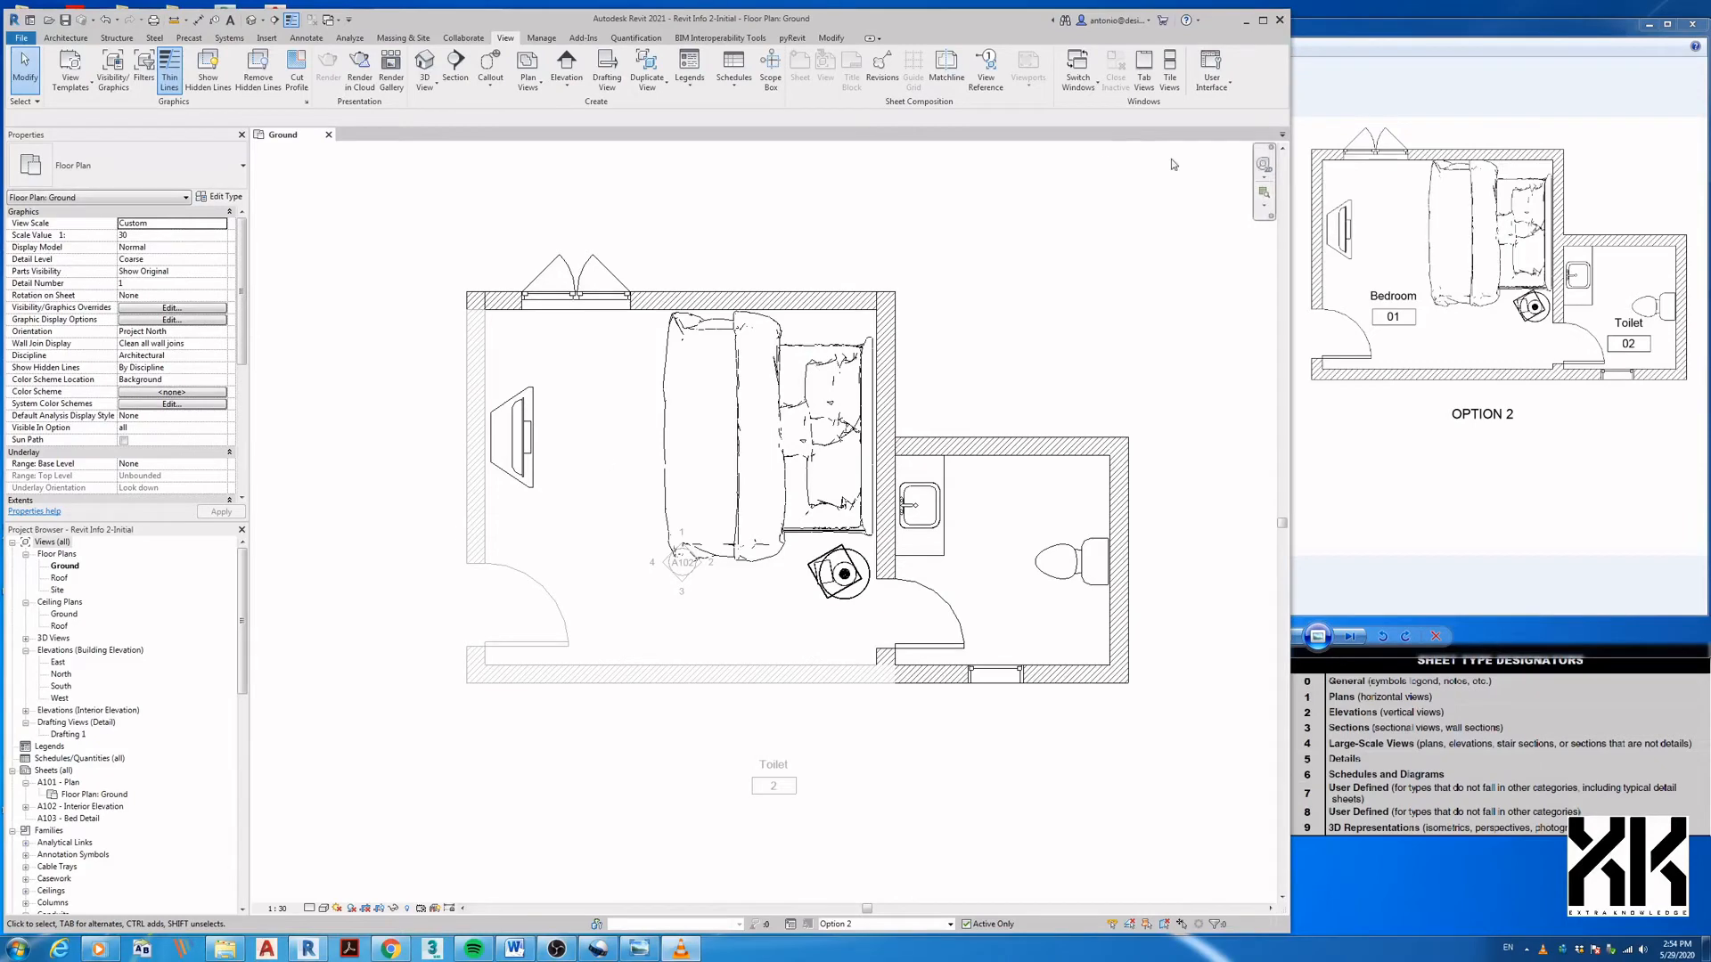
left_click(1263, 19)
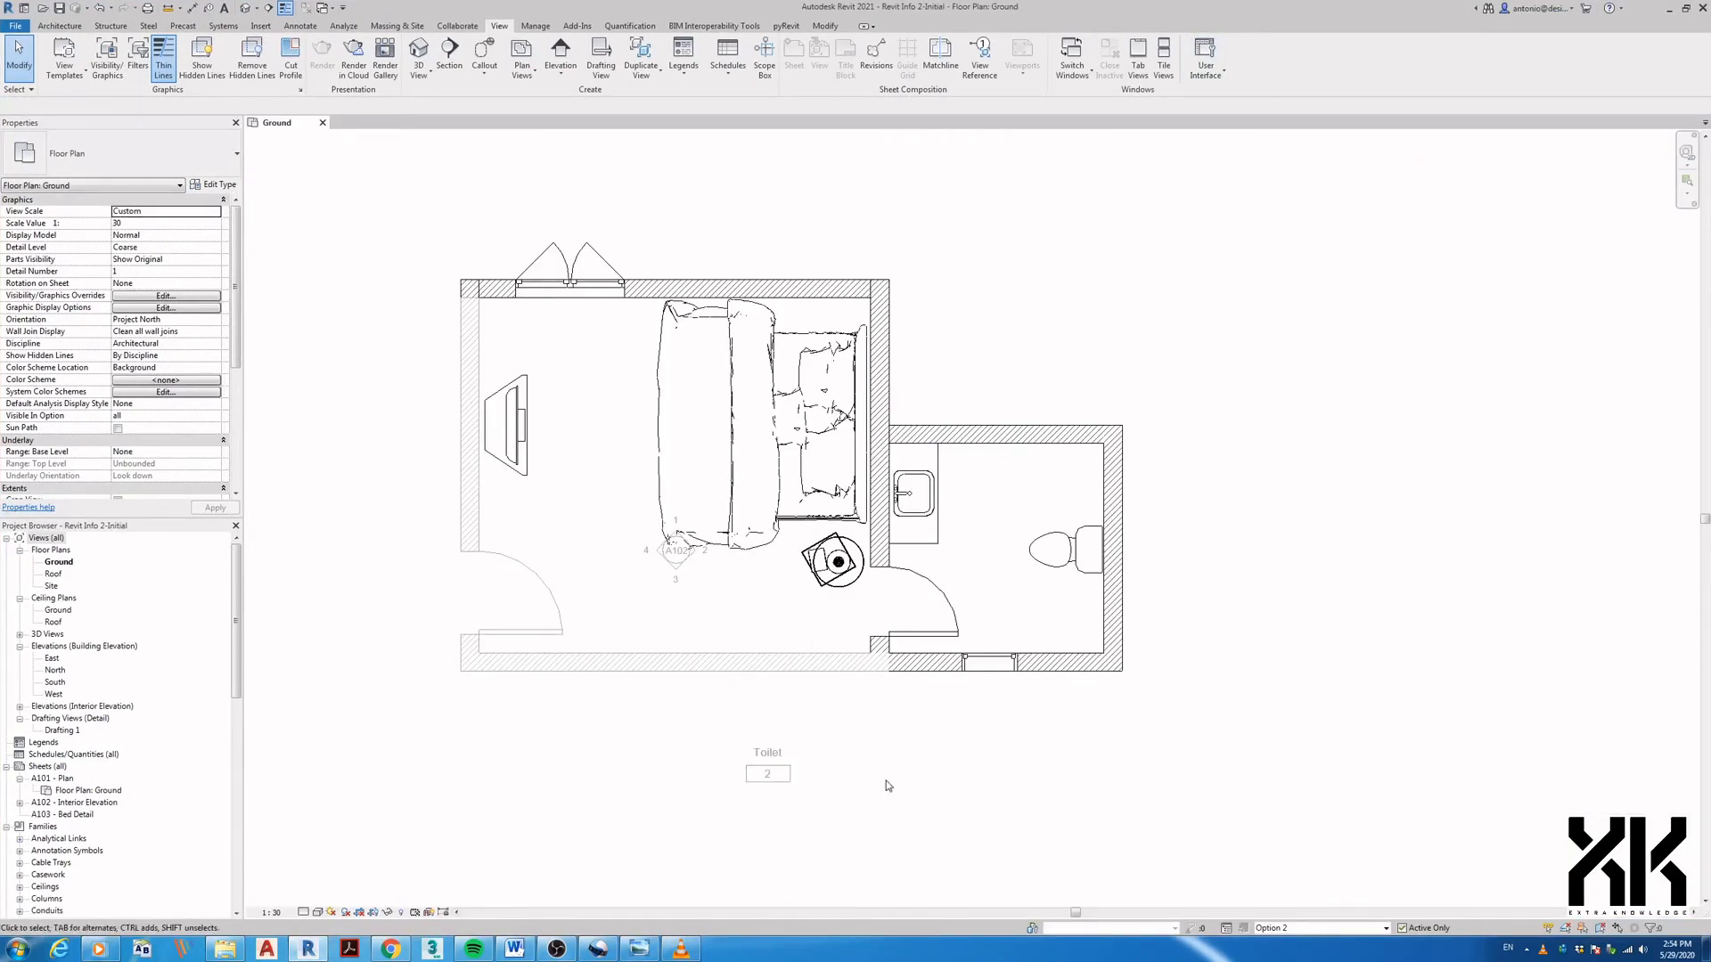
- Make Option 1 (primary) active and duplicate Ground with detailing as 'Ground Option 1'
left_click(1286, 928)
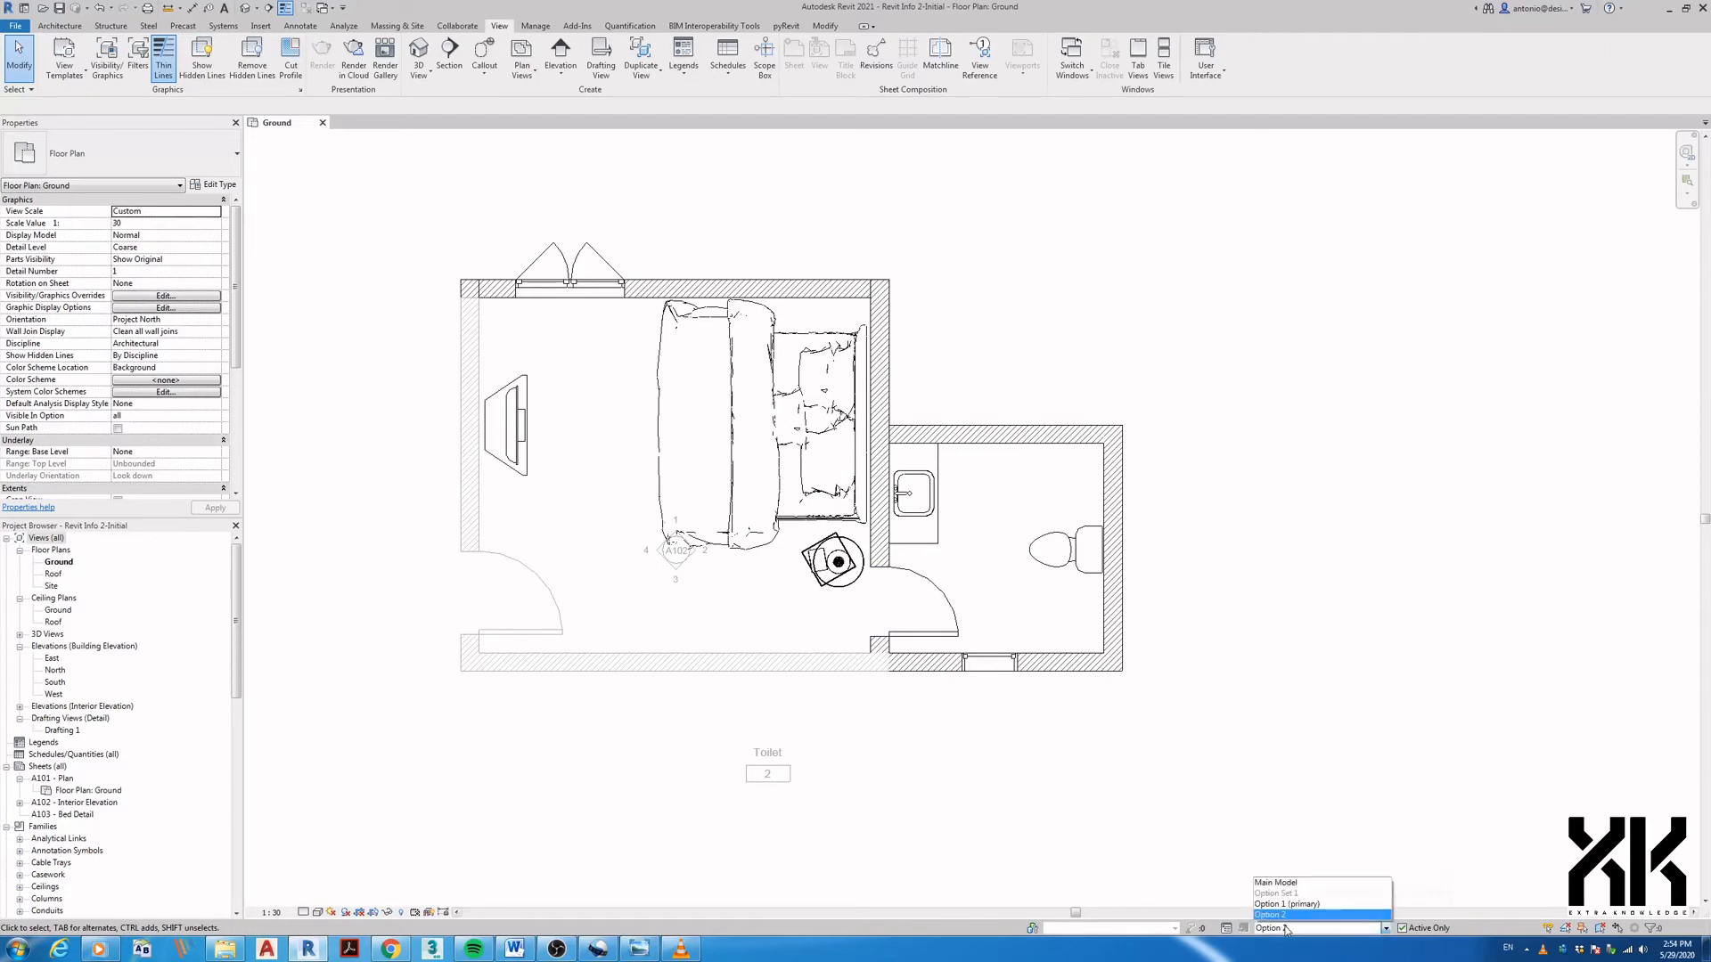
left_click(1288, 904)
middle_click_drag(1047, 834, 1133, 752)
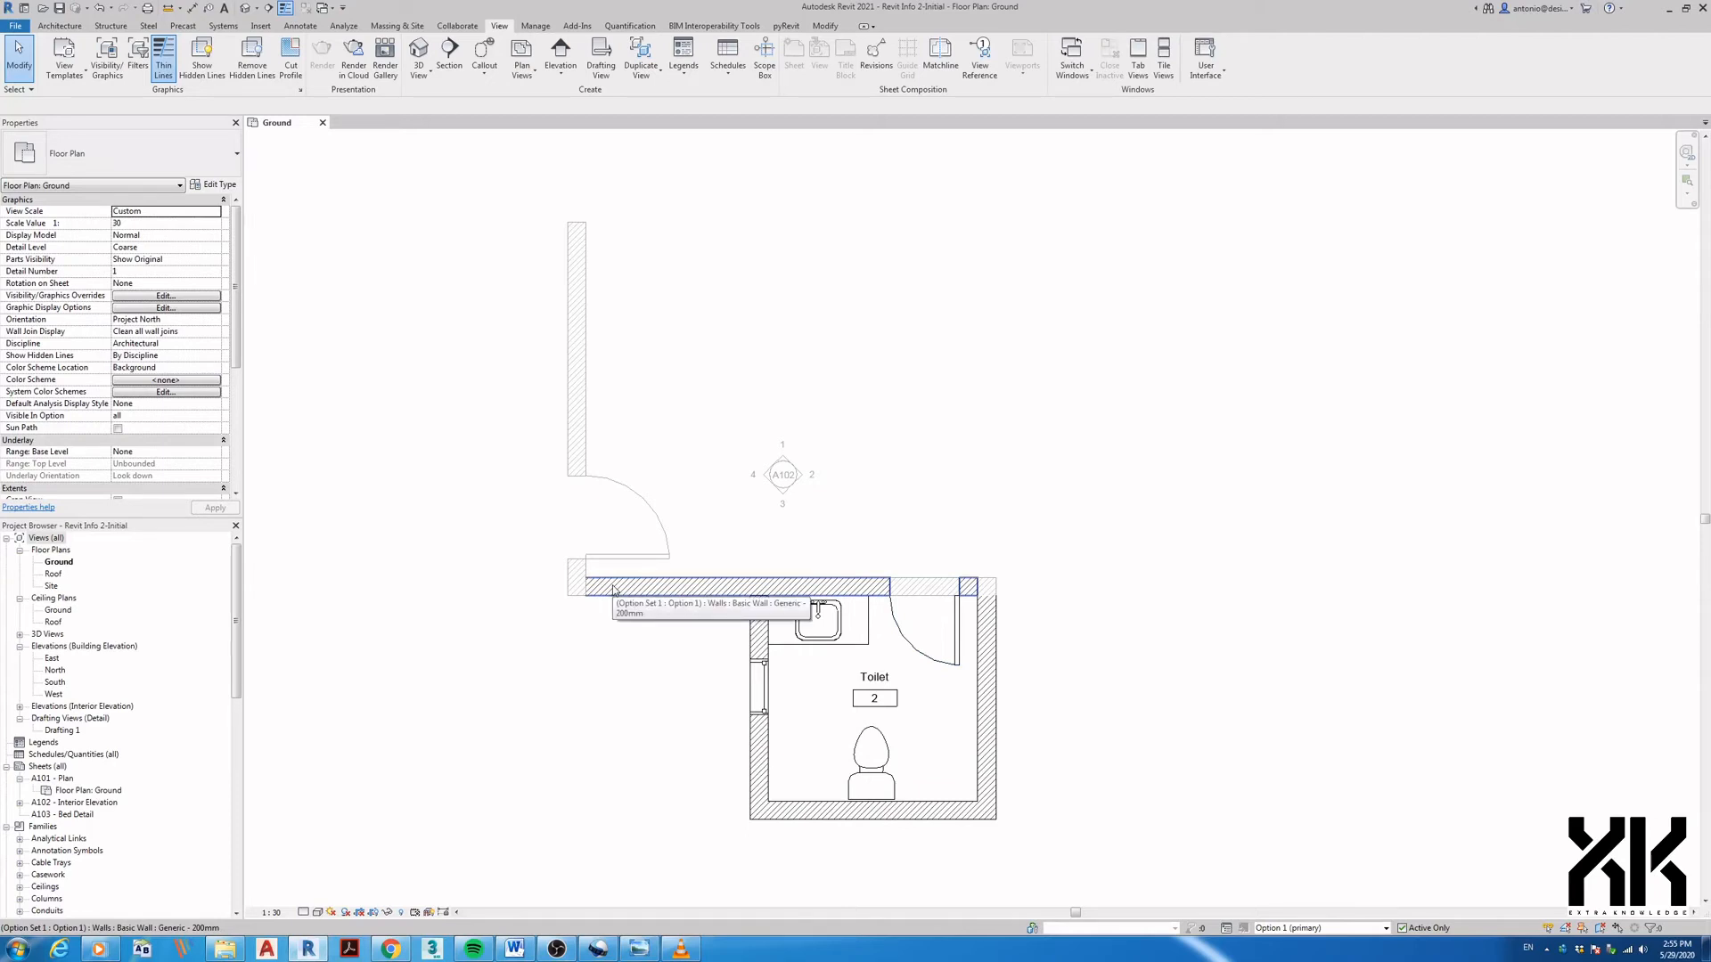
left_click(61, 562)
right_click(64, 562)
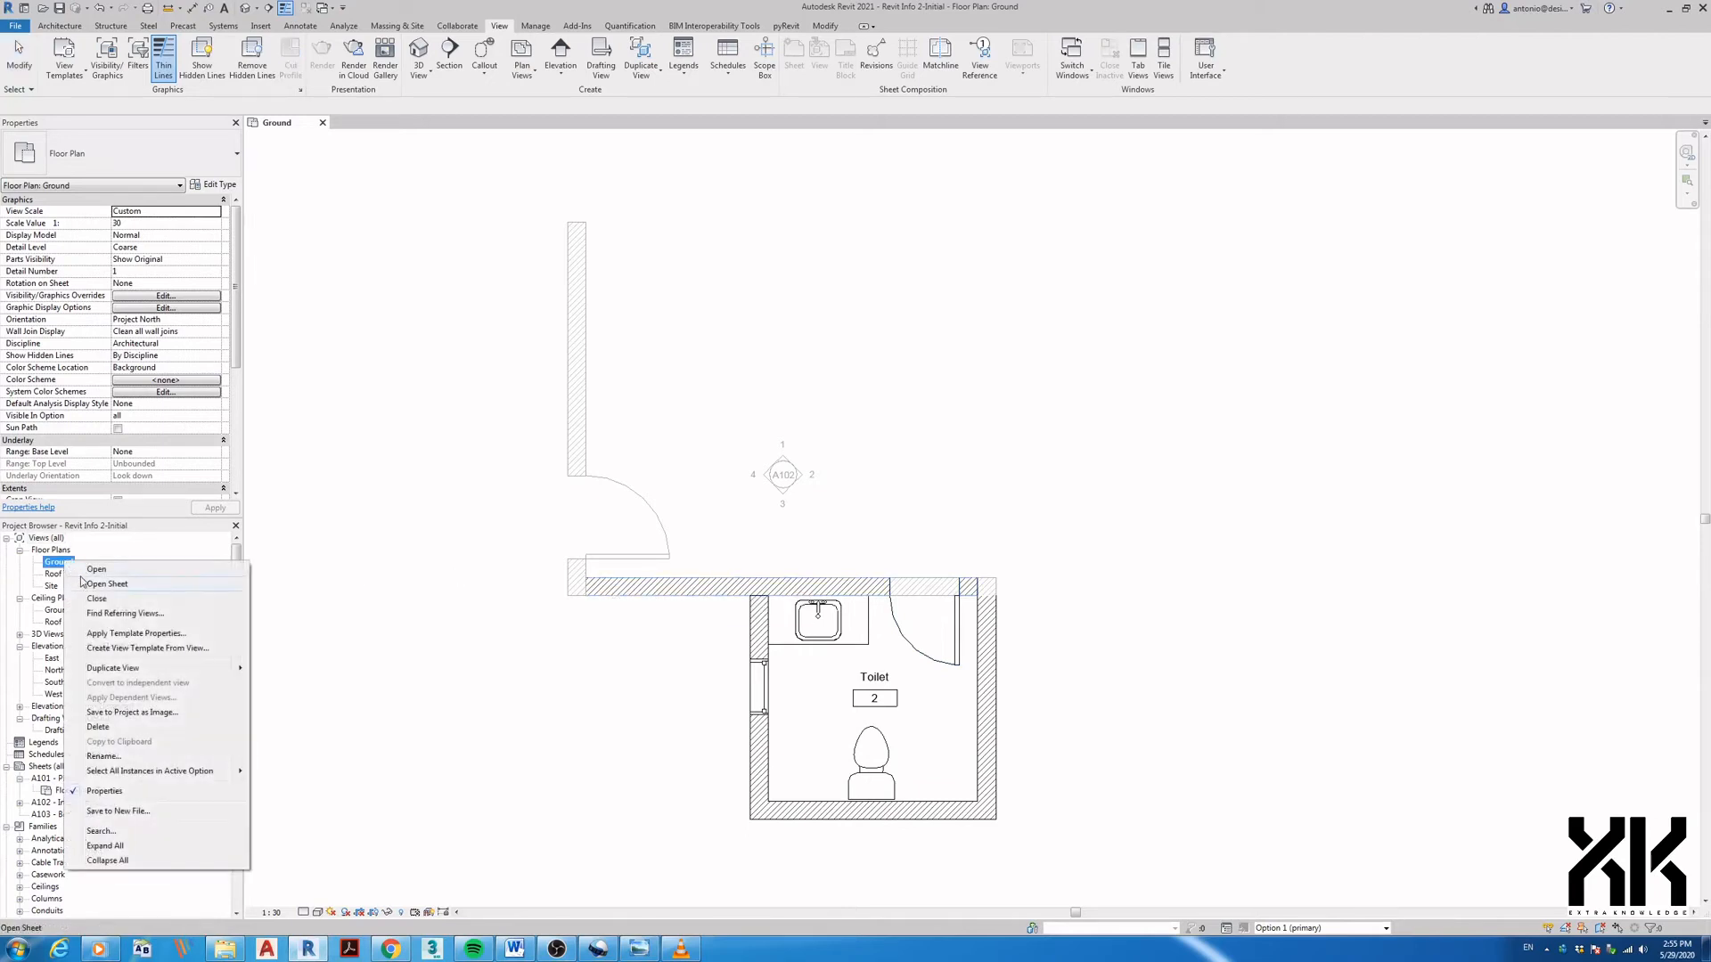
mouse_move(104, 669)
left_click(287, 683)
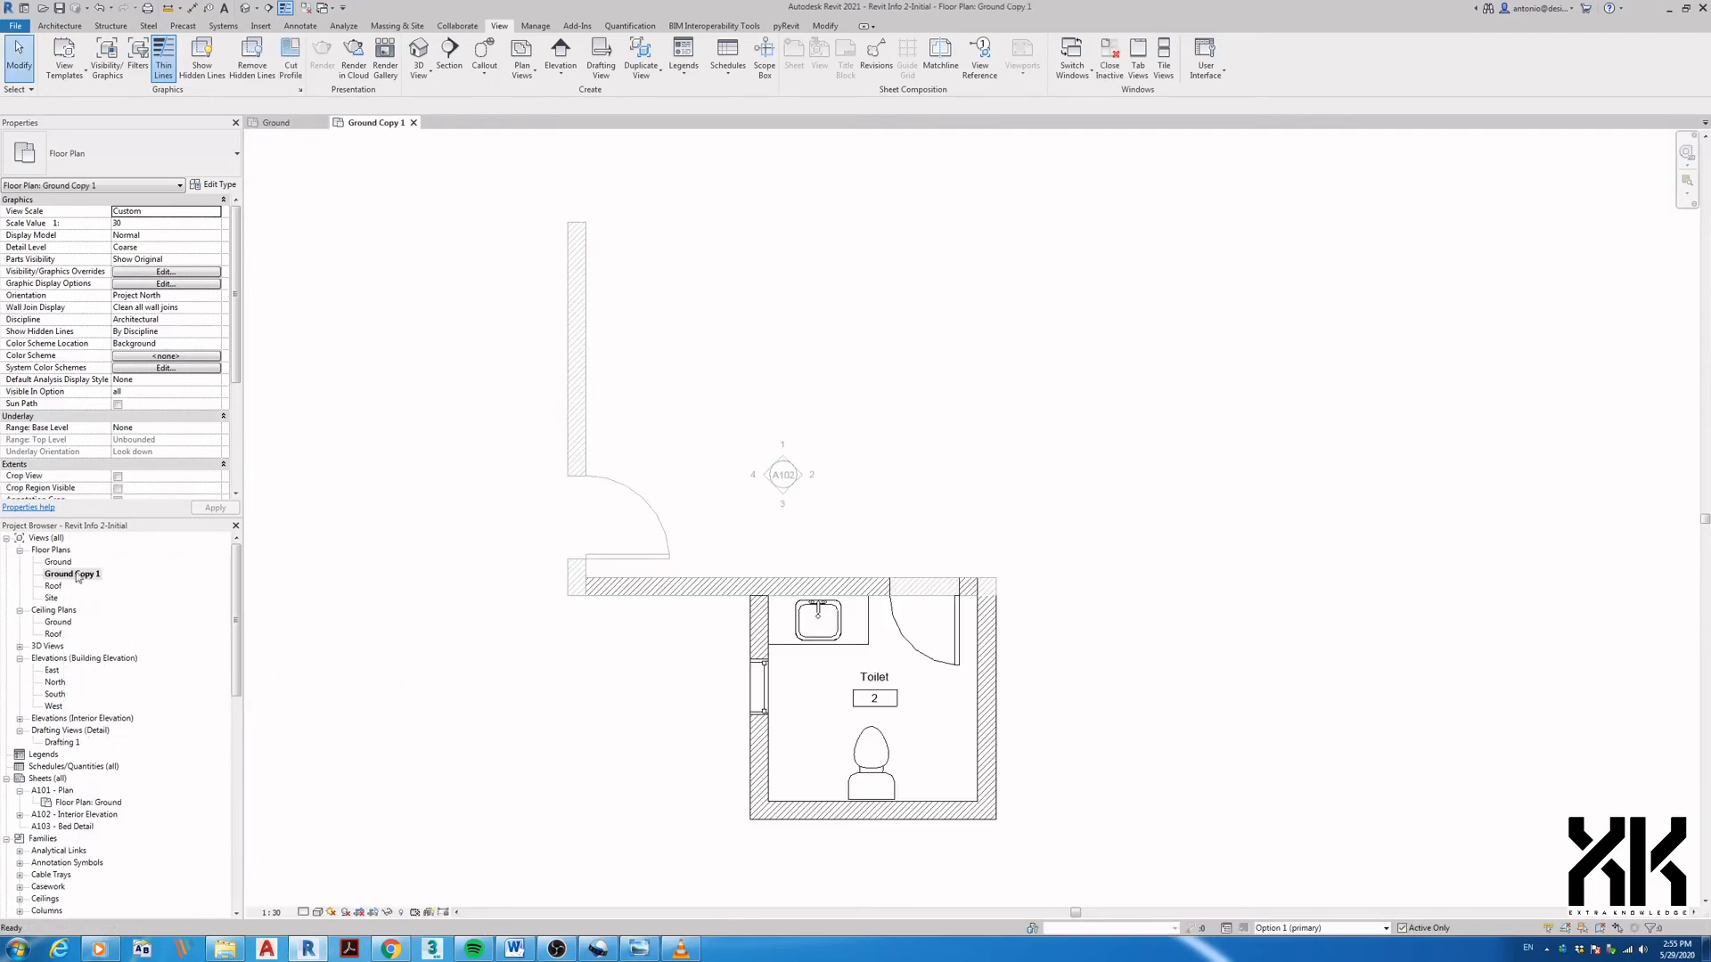
left_click(76, 575)
type("Ground Option 1")
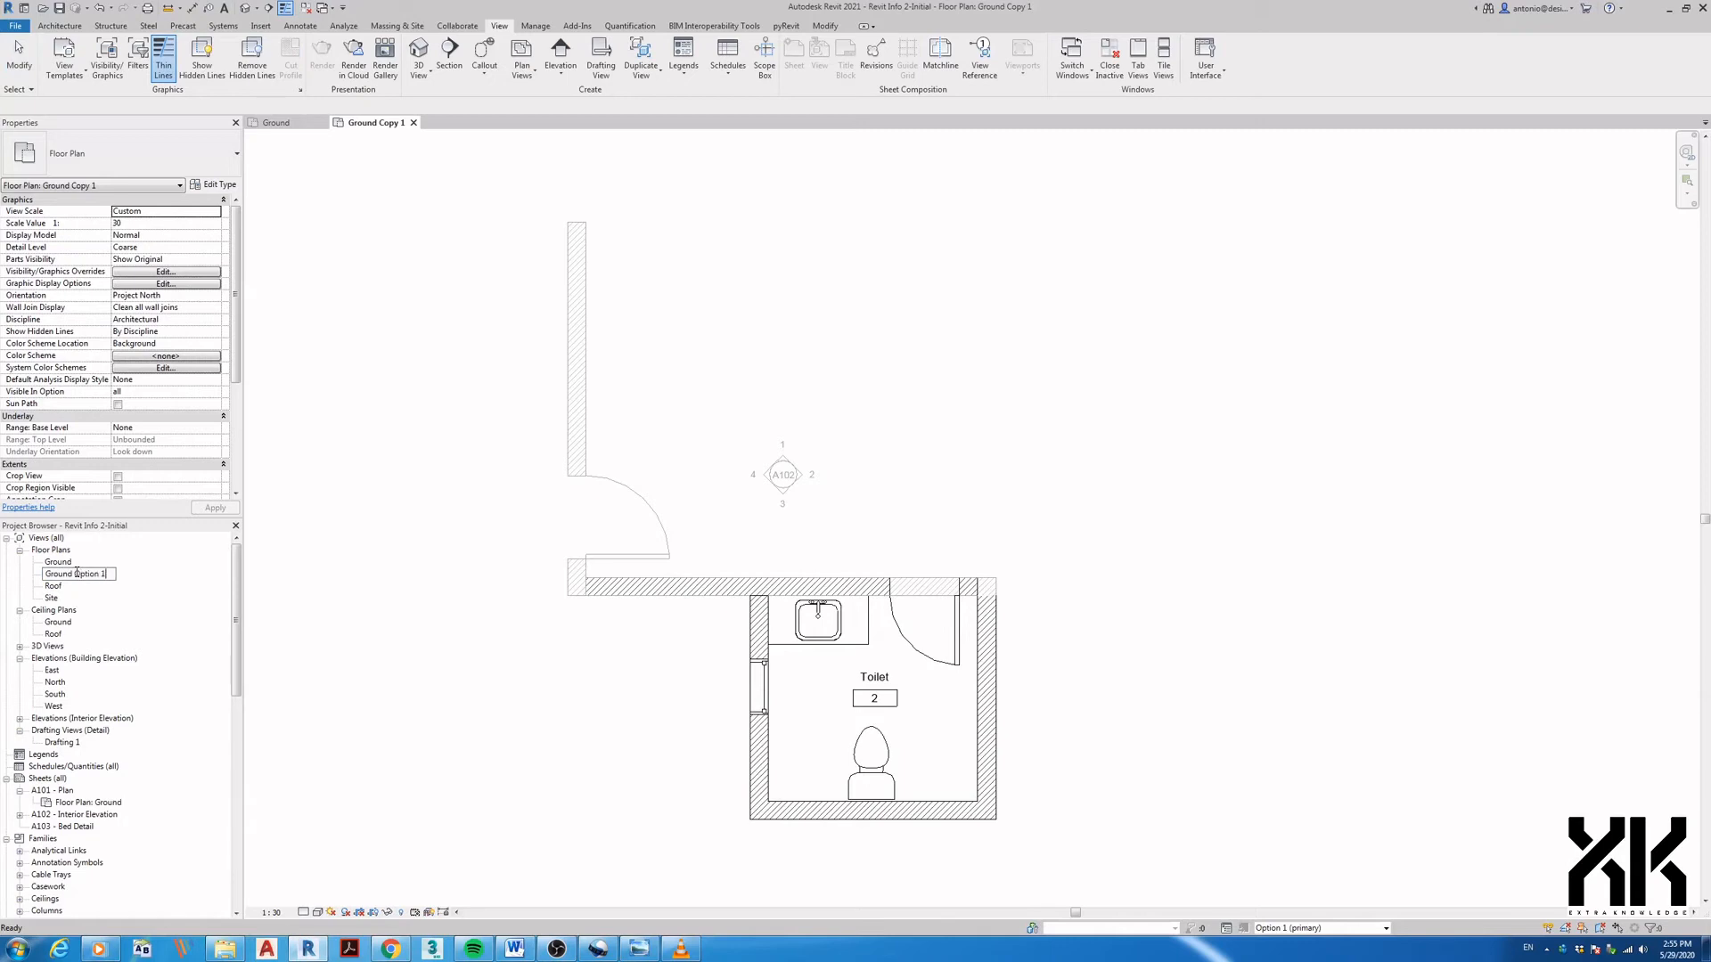
key("Return")
- Duplicate Ground Option 1 and name the copy 'Ground Option 2'
right_click(78, 578)
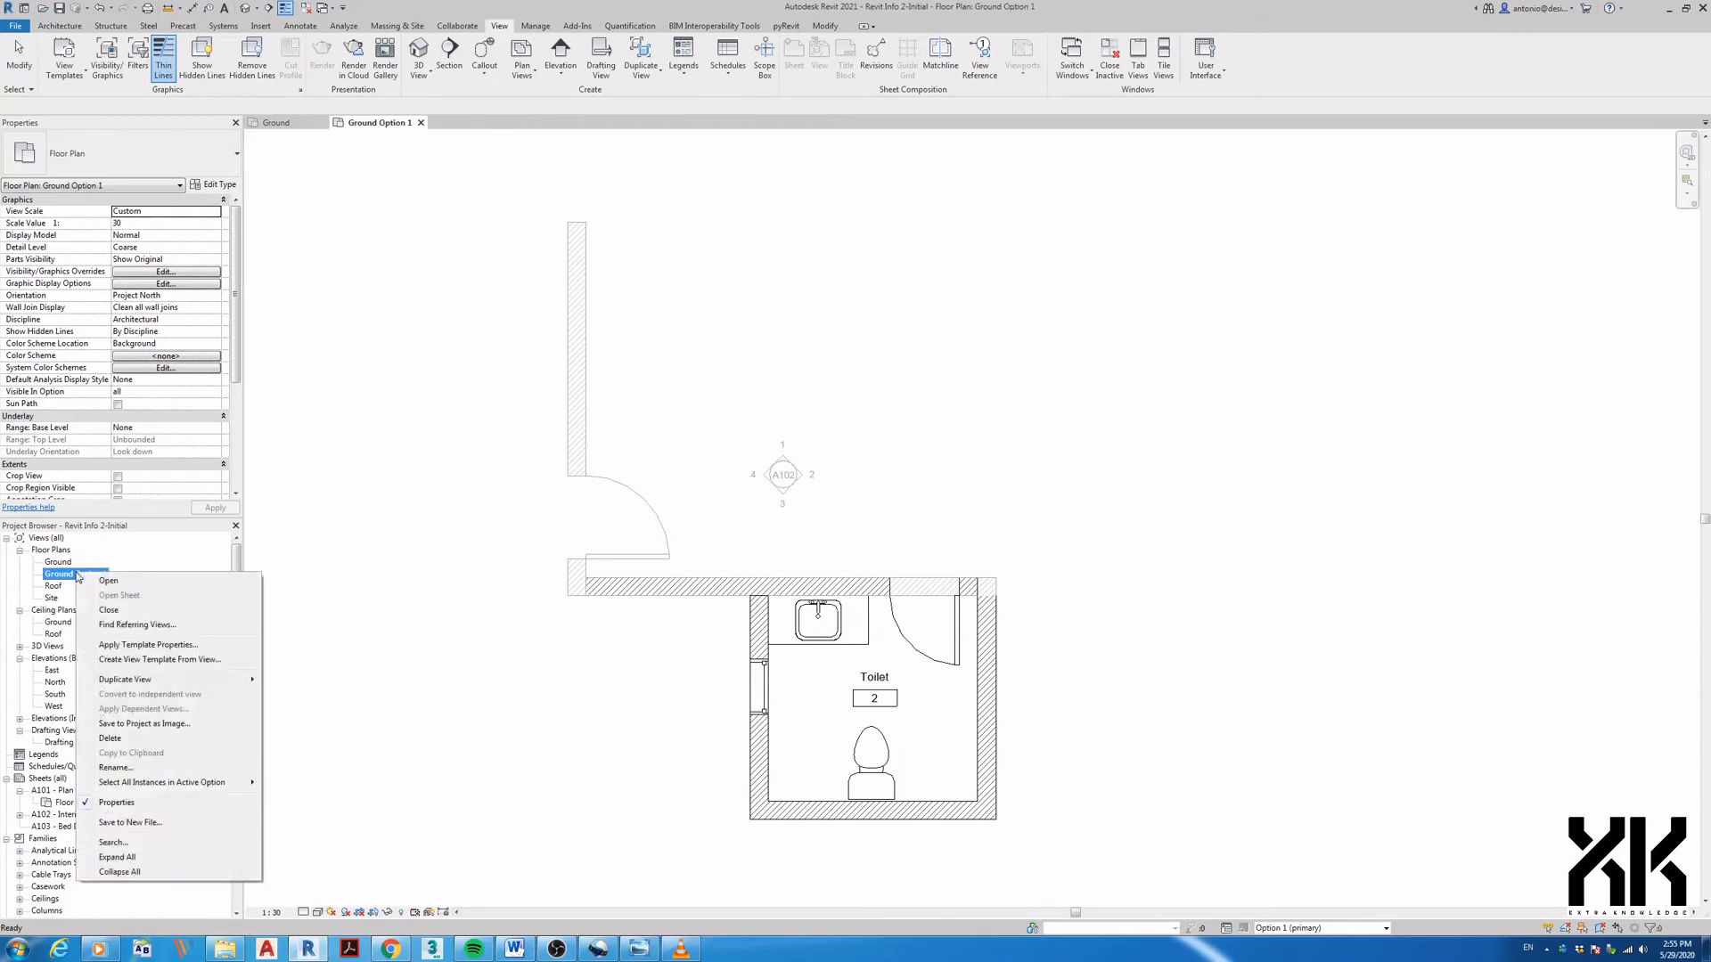
mouse_move(118, 680)
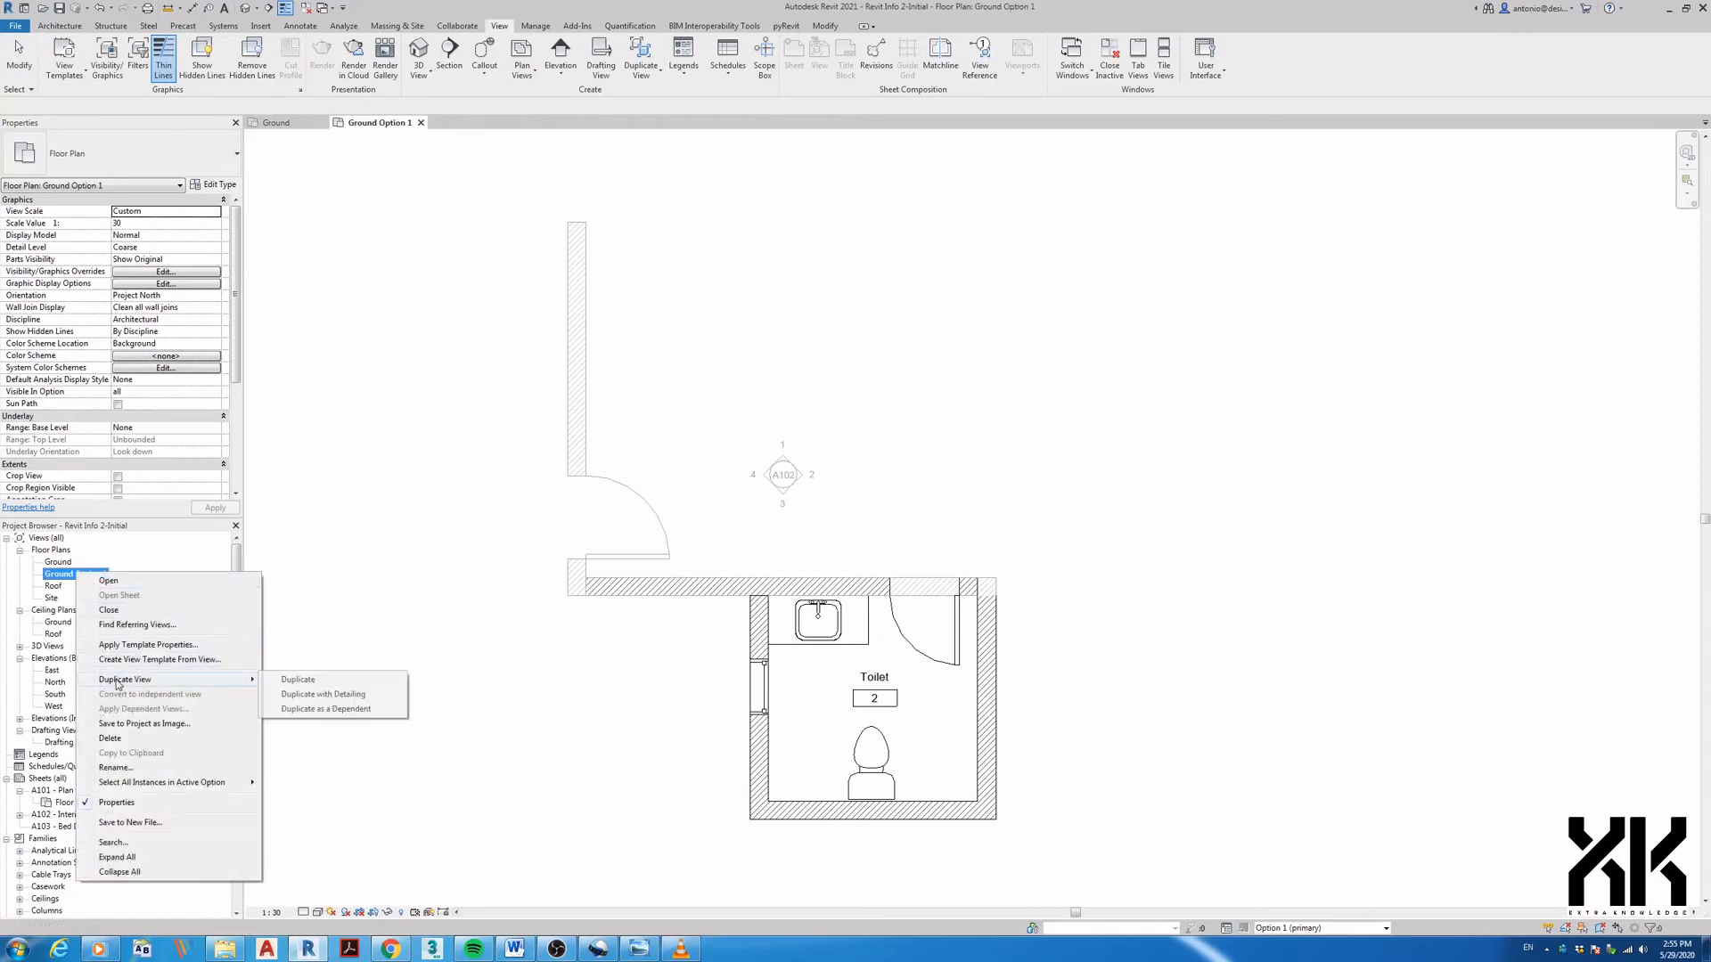
left_click(314, 685)
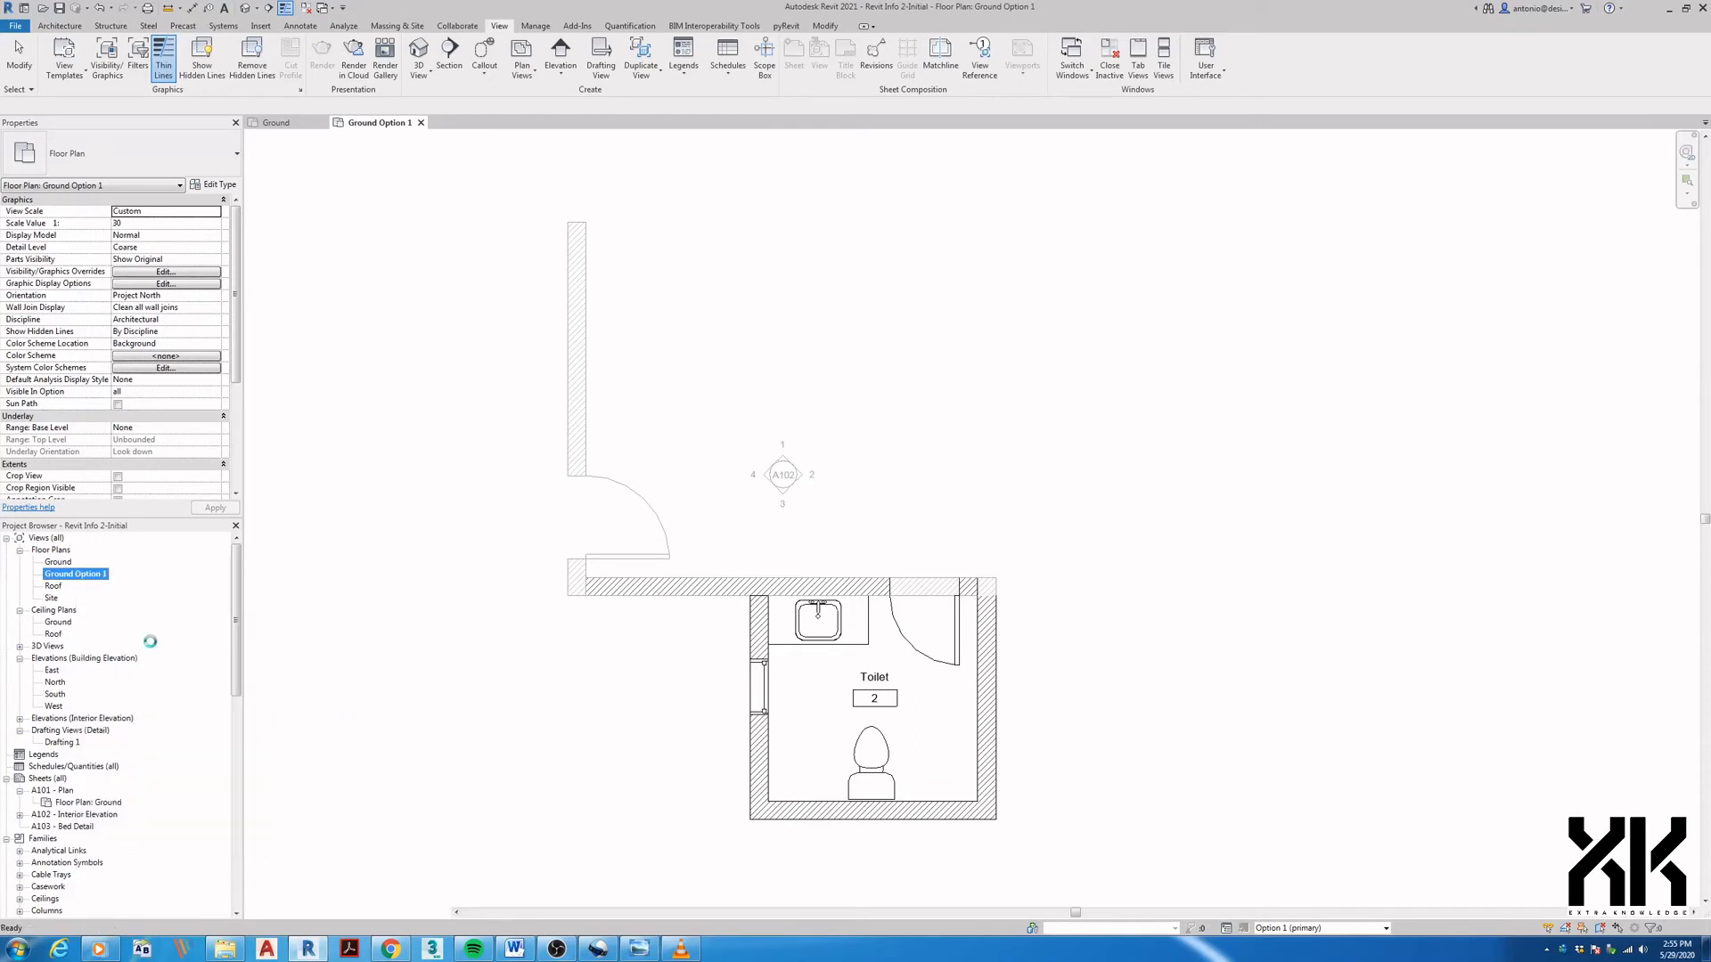
left_click(96, 586)
left_click(96, 586)
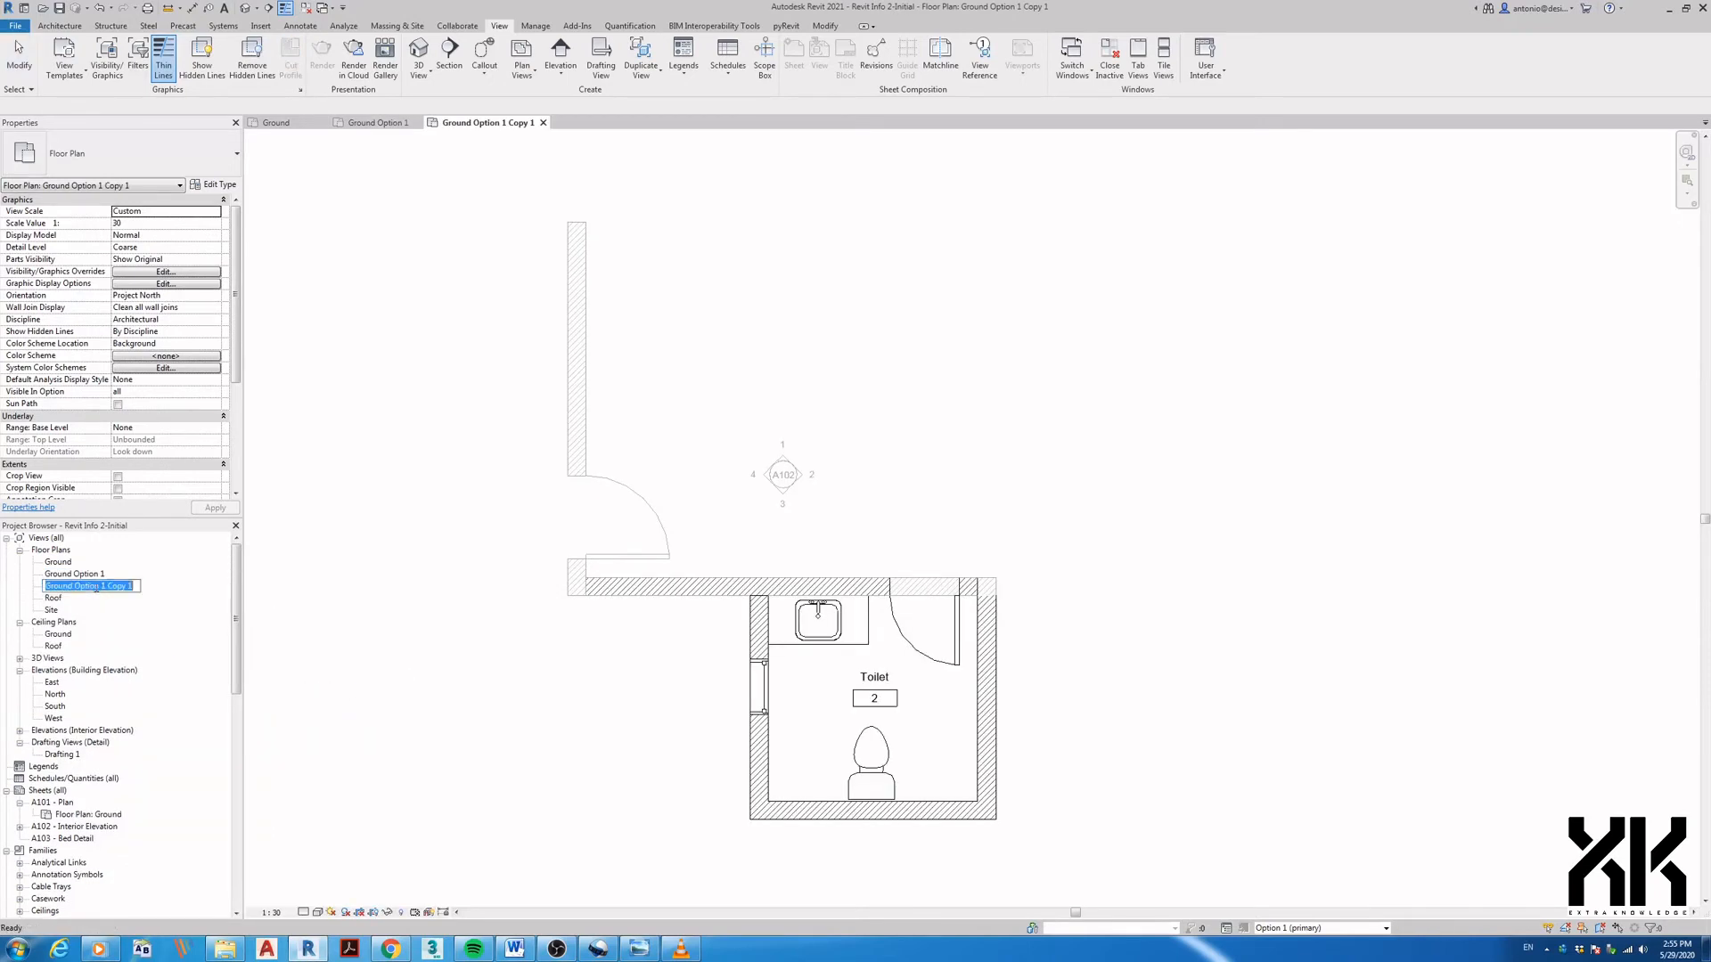
type("Ground Option 2")
key("Return")
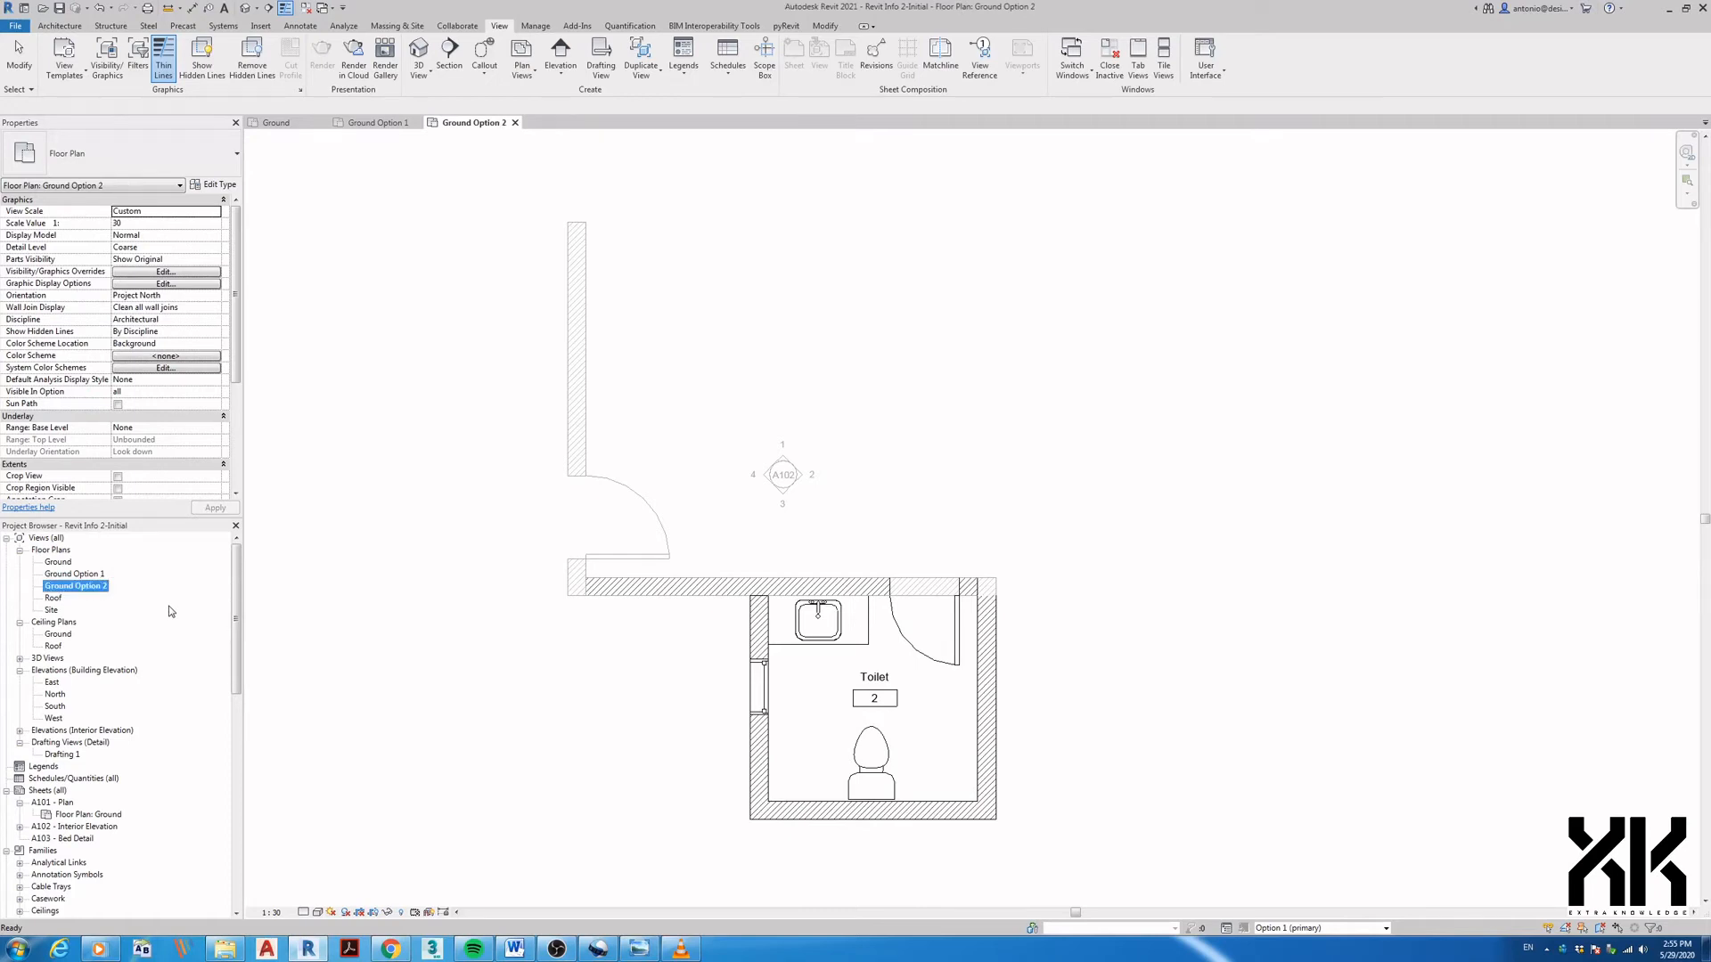
- Open the Ground Option 1 floor plan
left_click(83, 575)
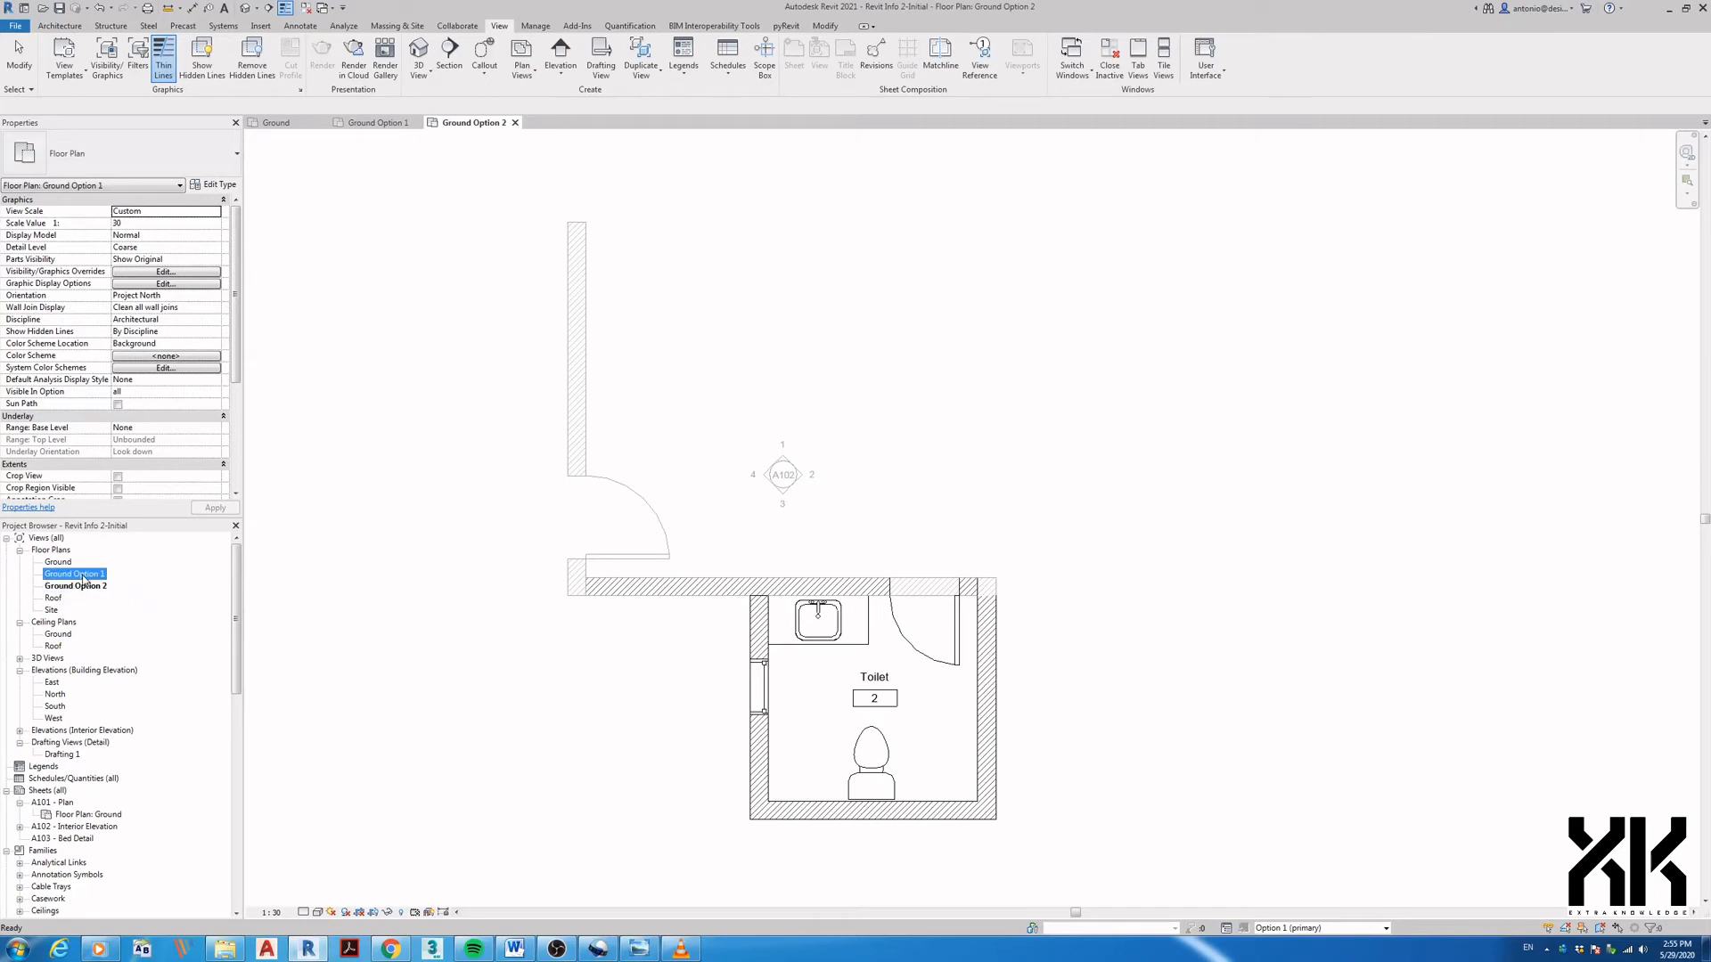
double_click(83, 576)
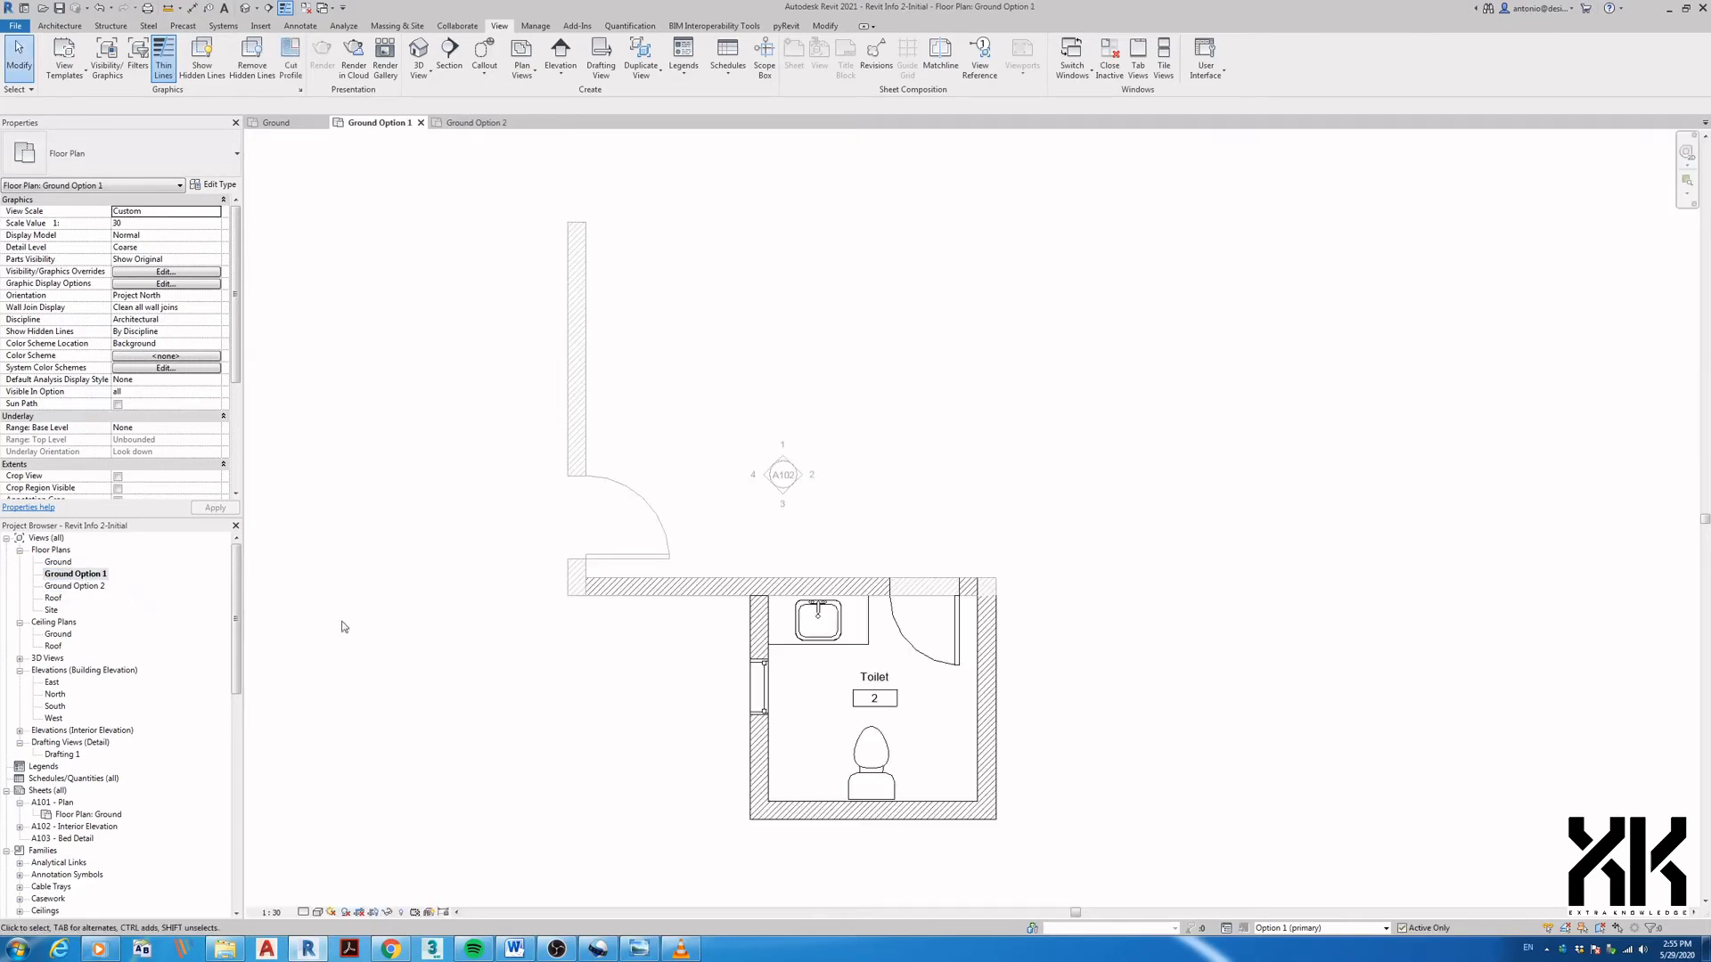
middle_click_drag(611, 726, 536, 719)
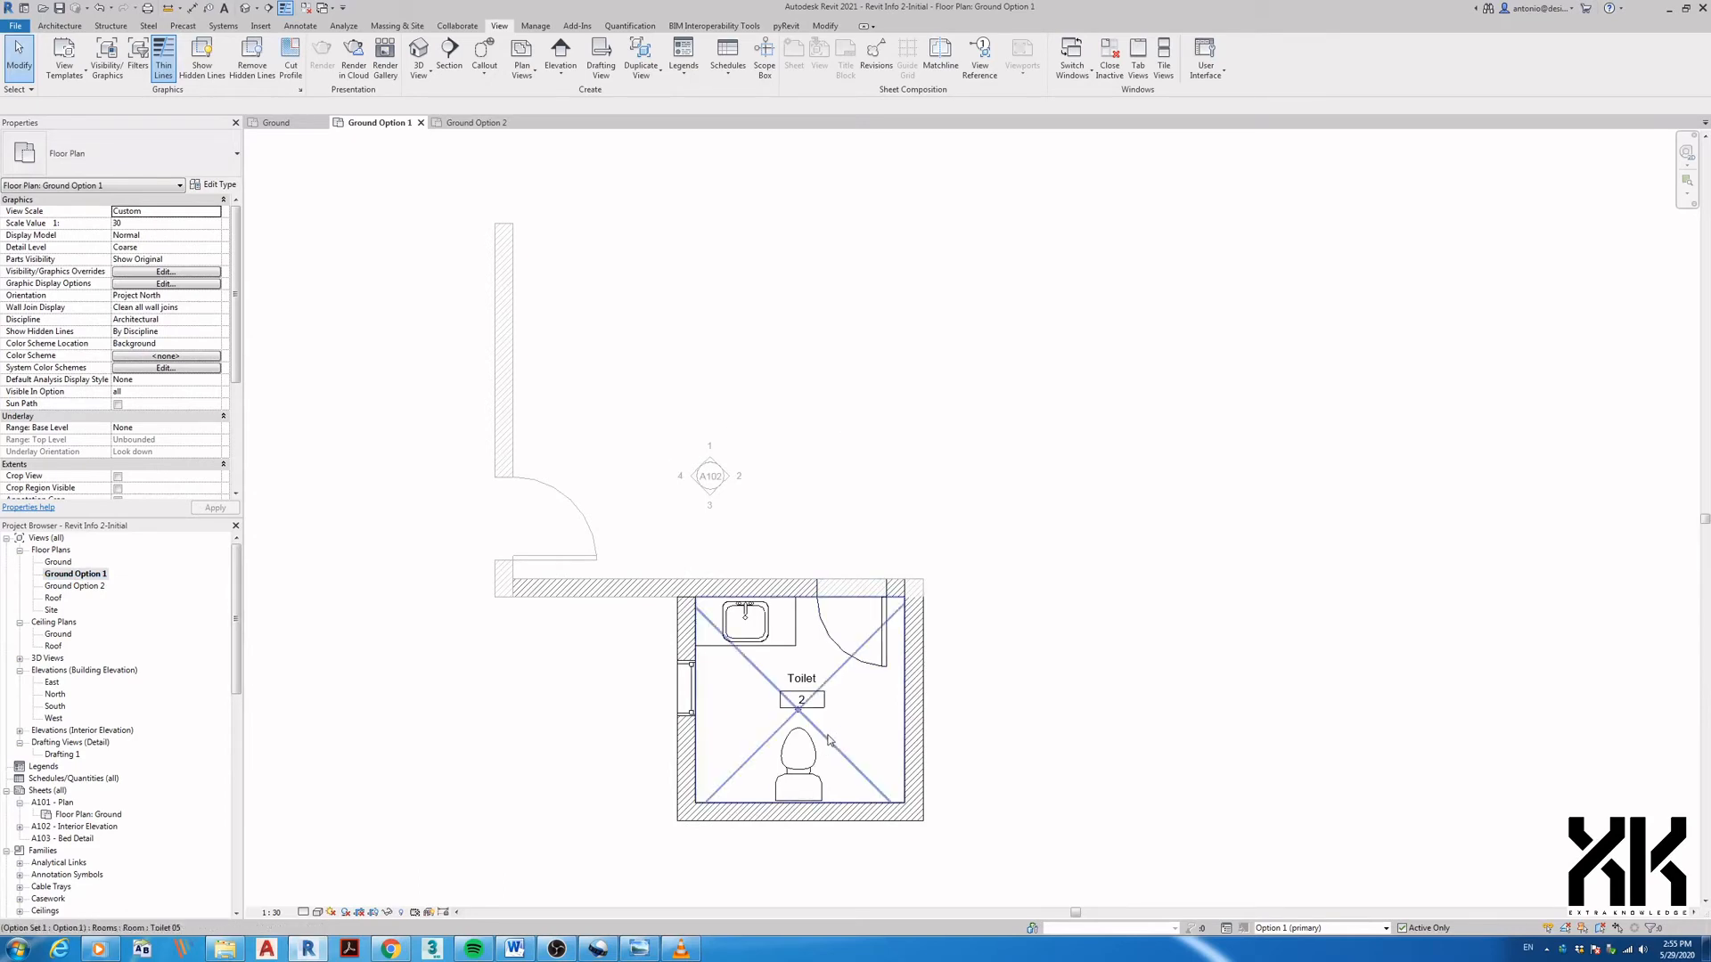
- Reveal hidden elements and, with Main Model active, unhide the bedroom's walls, furniture and windows
left_click(1286, 931)
left_click(1286, 931)
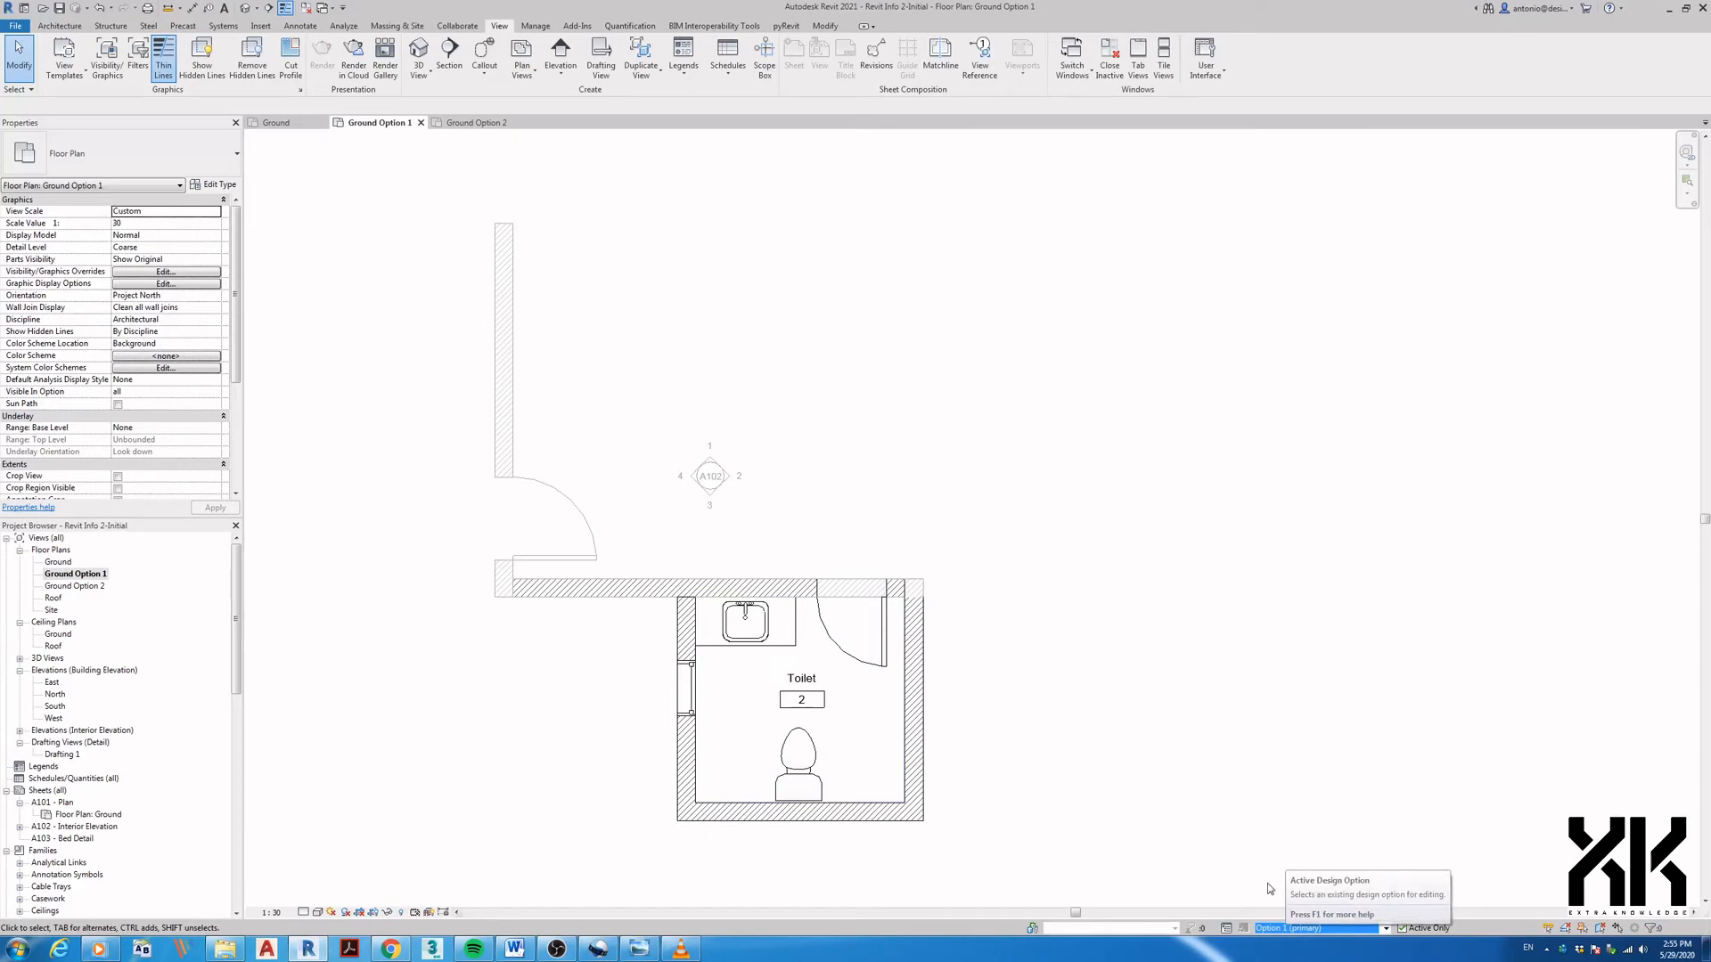
left_click(402, 913)
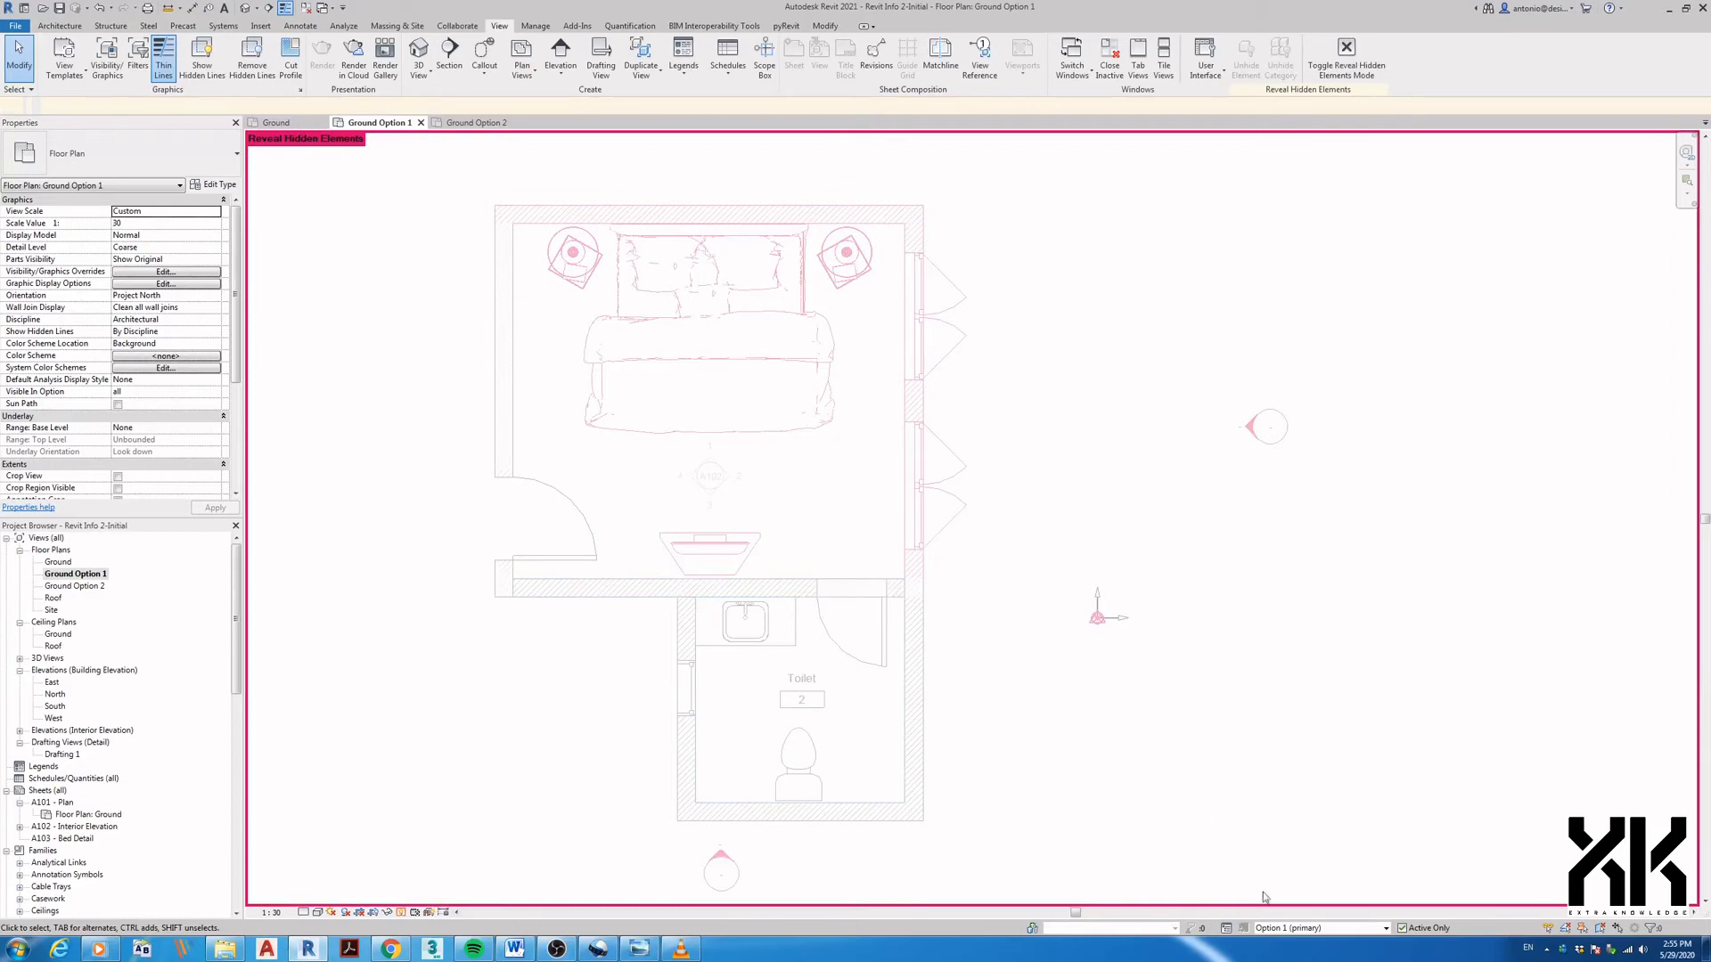
left_click(1270, 930)
left_click(1276, 888)
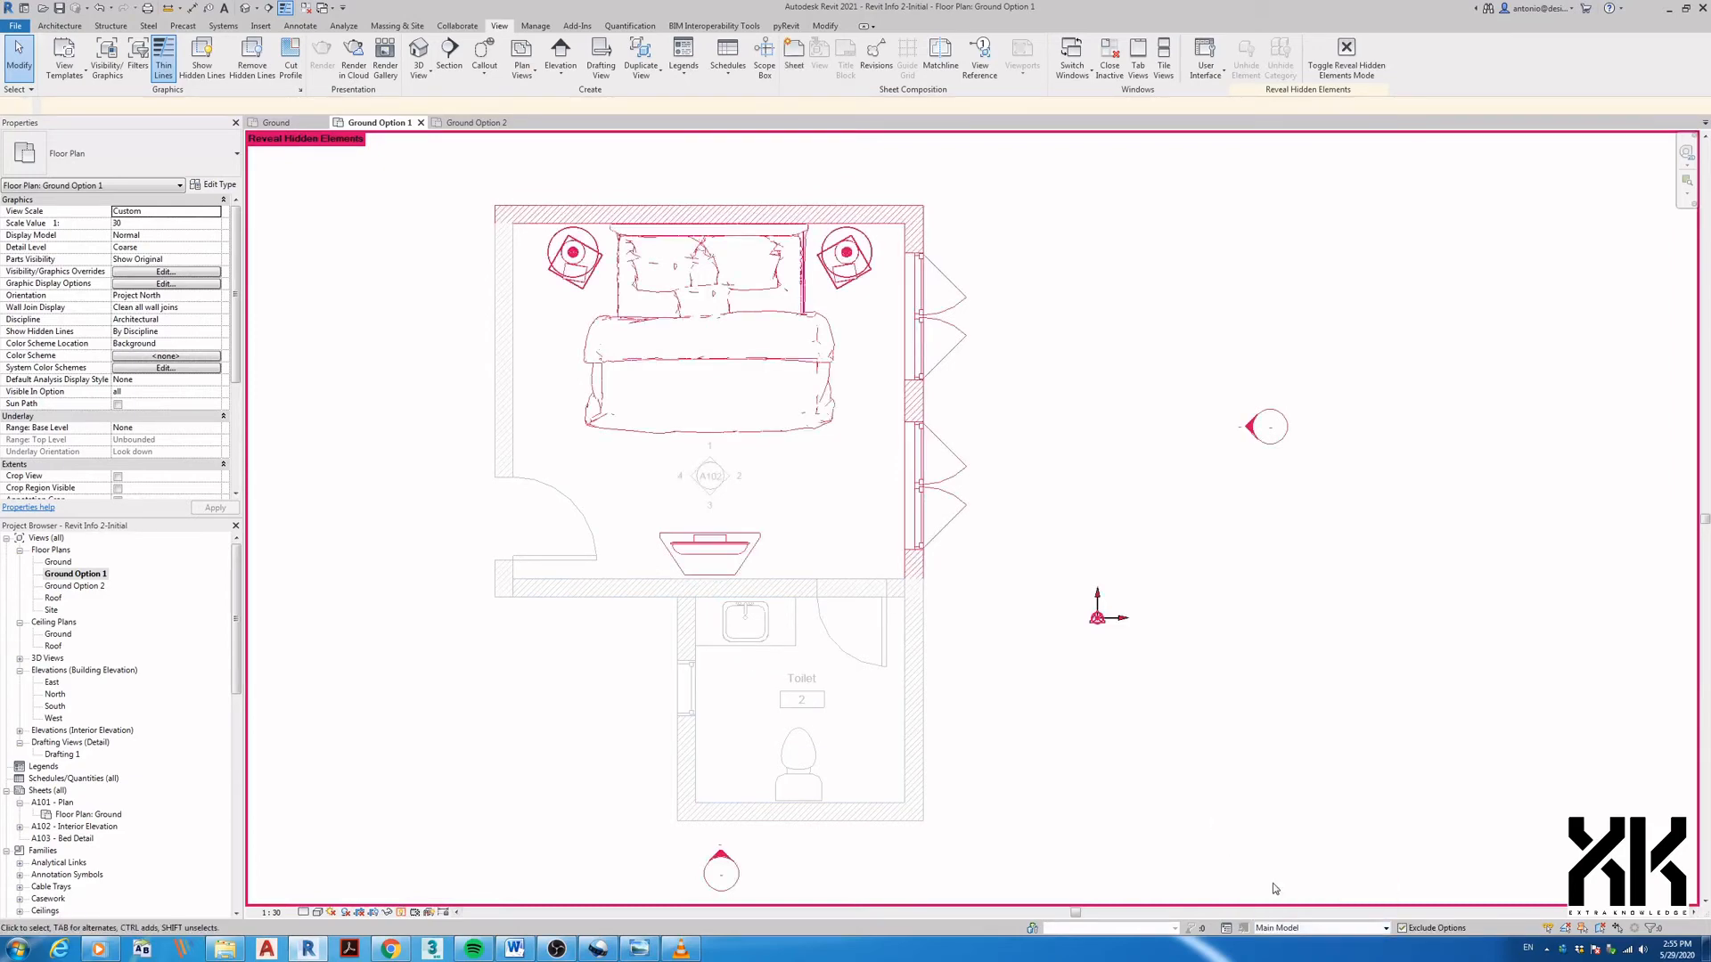
left_click_drag(469, 188, 1018, 658)
left_click(674, 69)
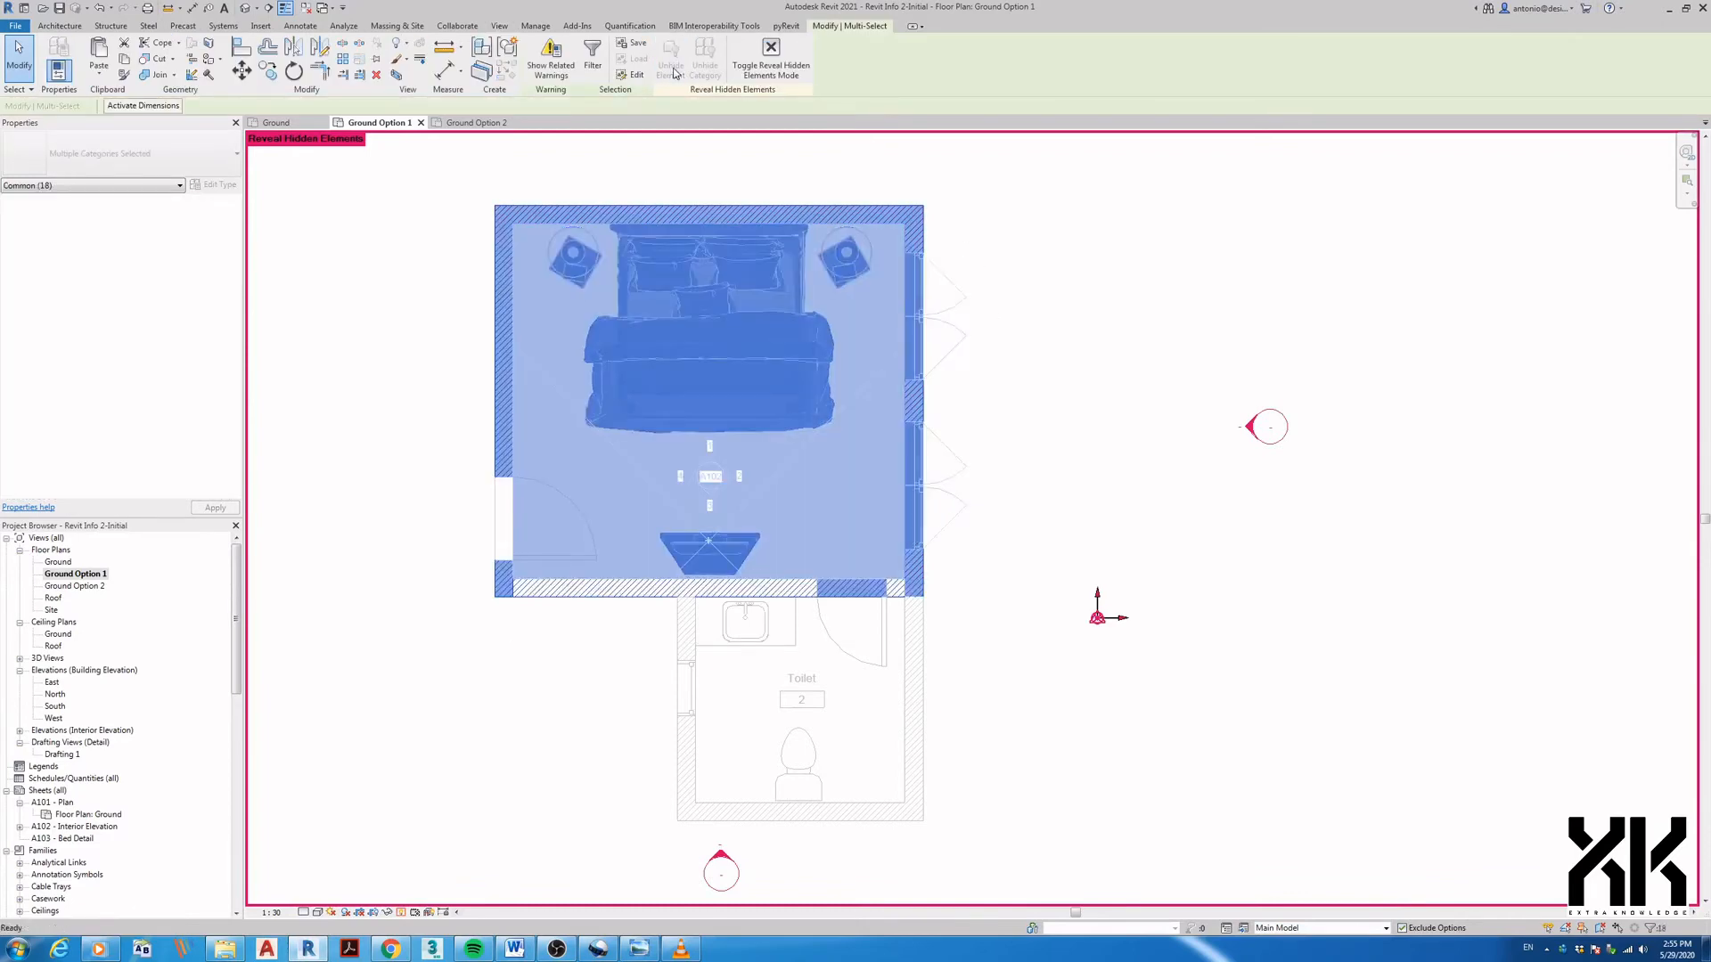
- Turn Reveal Hidden Elements off and select the wall between bedroom and toilet
left_click(1098, 807)
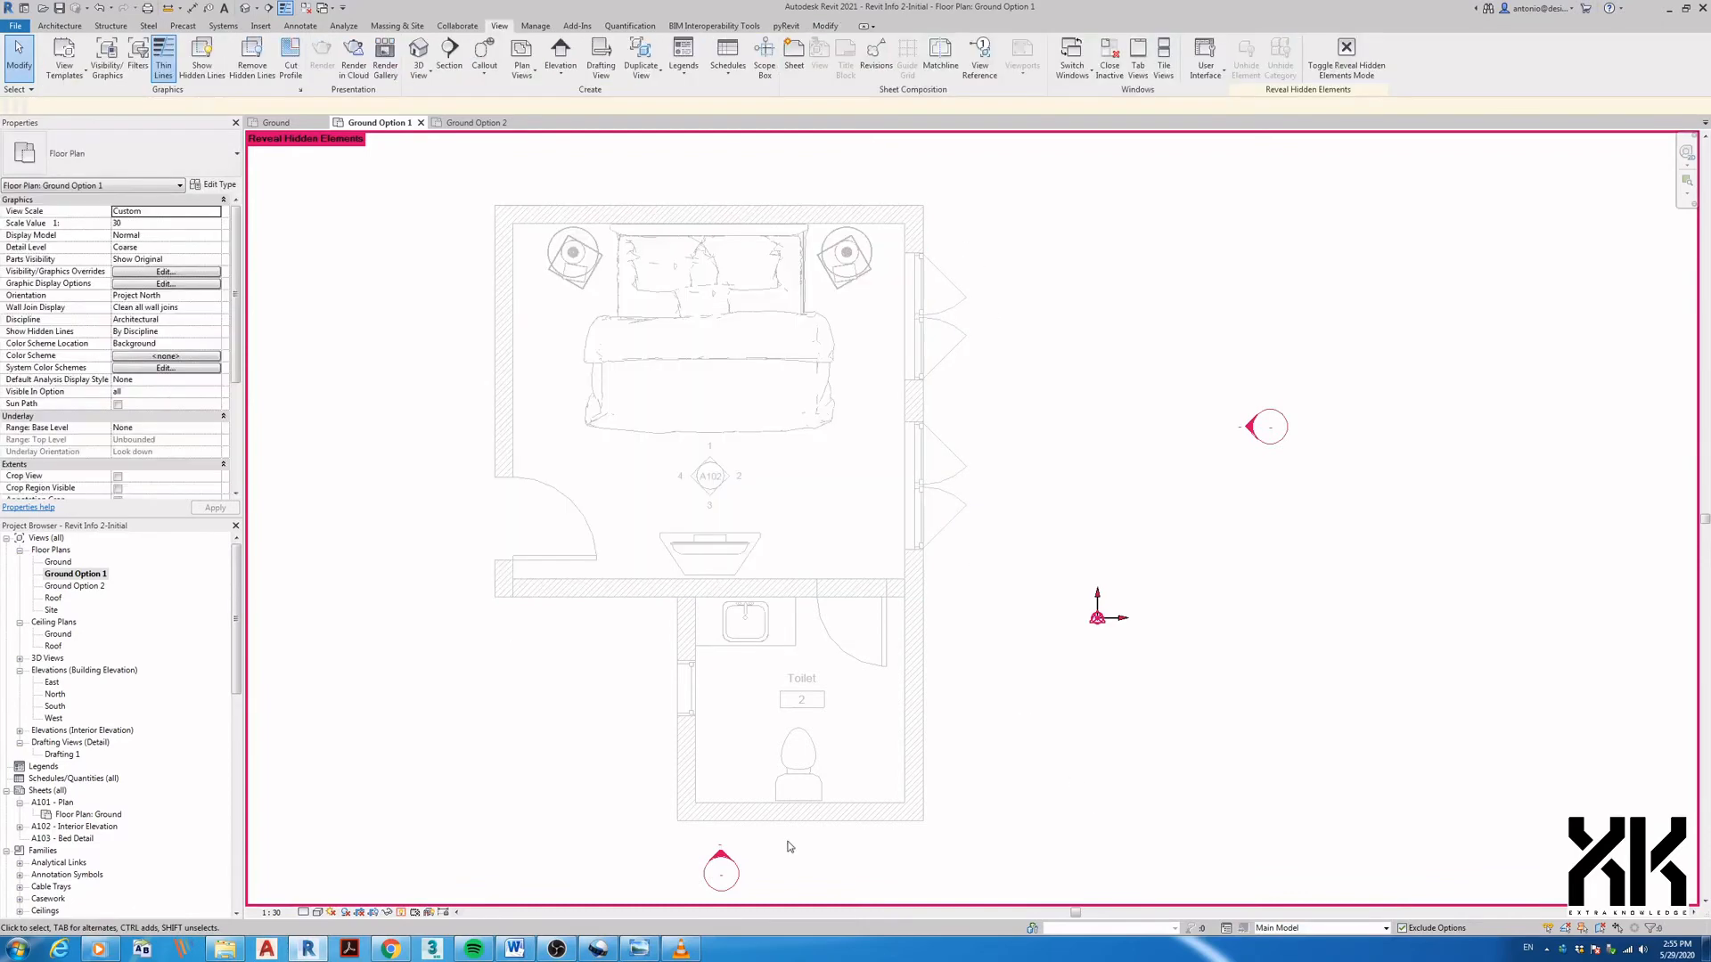
left_click(402, 913)
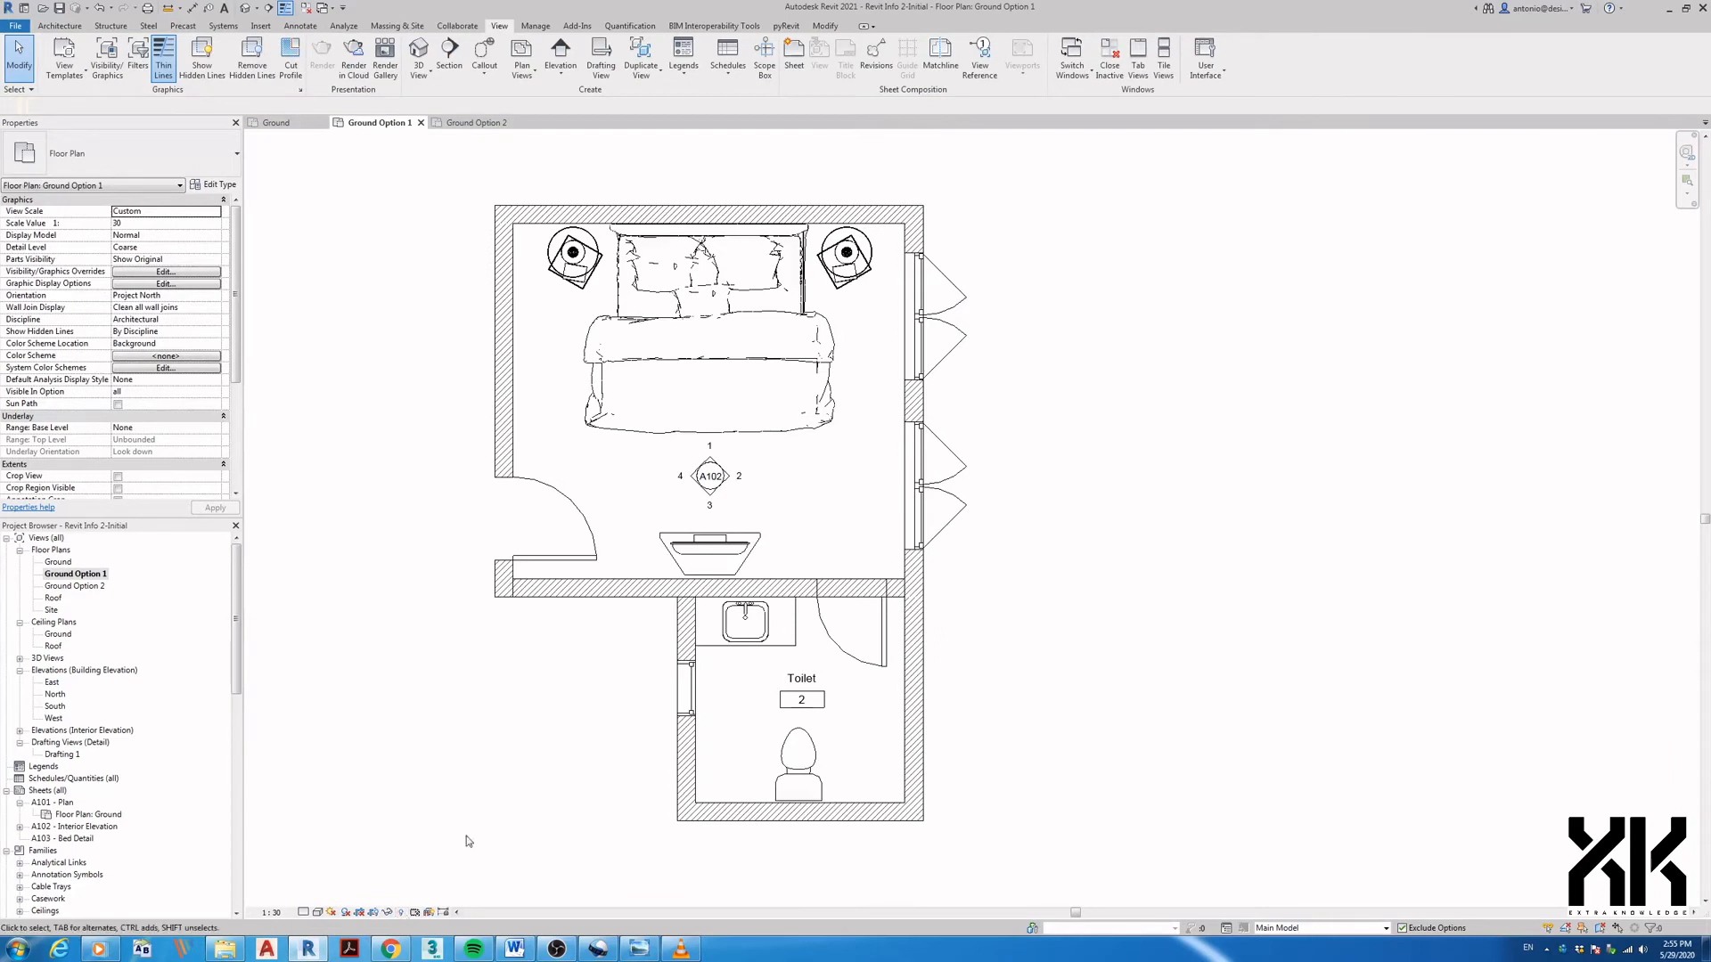
middle_click_drag(978, 706, 1046, 718)
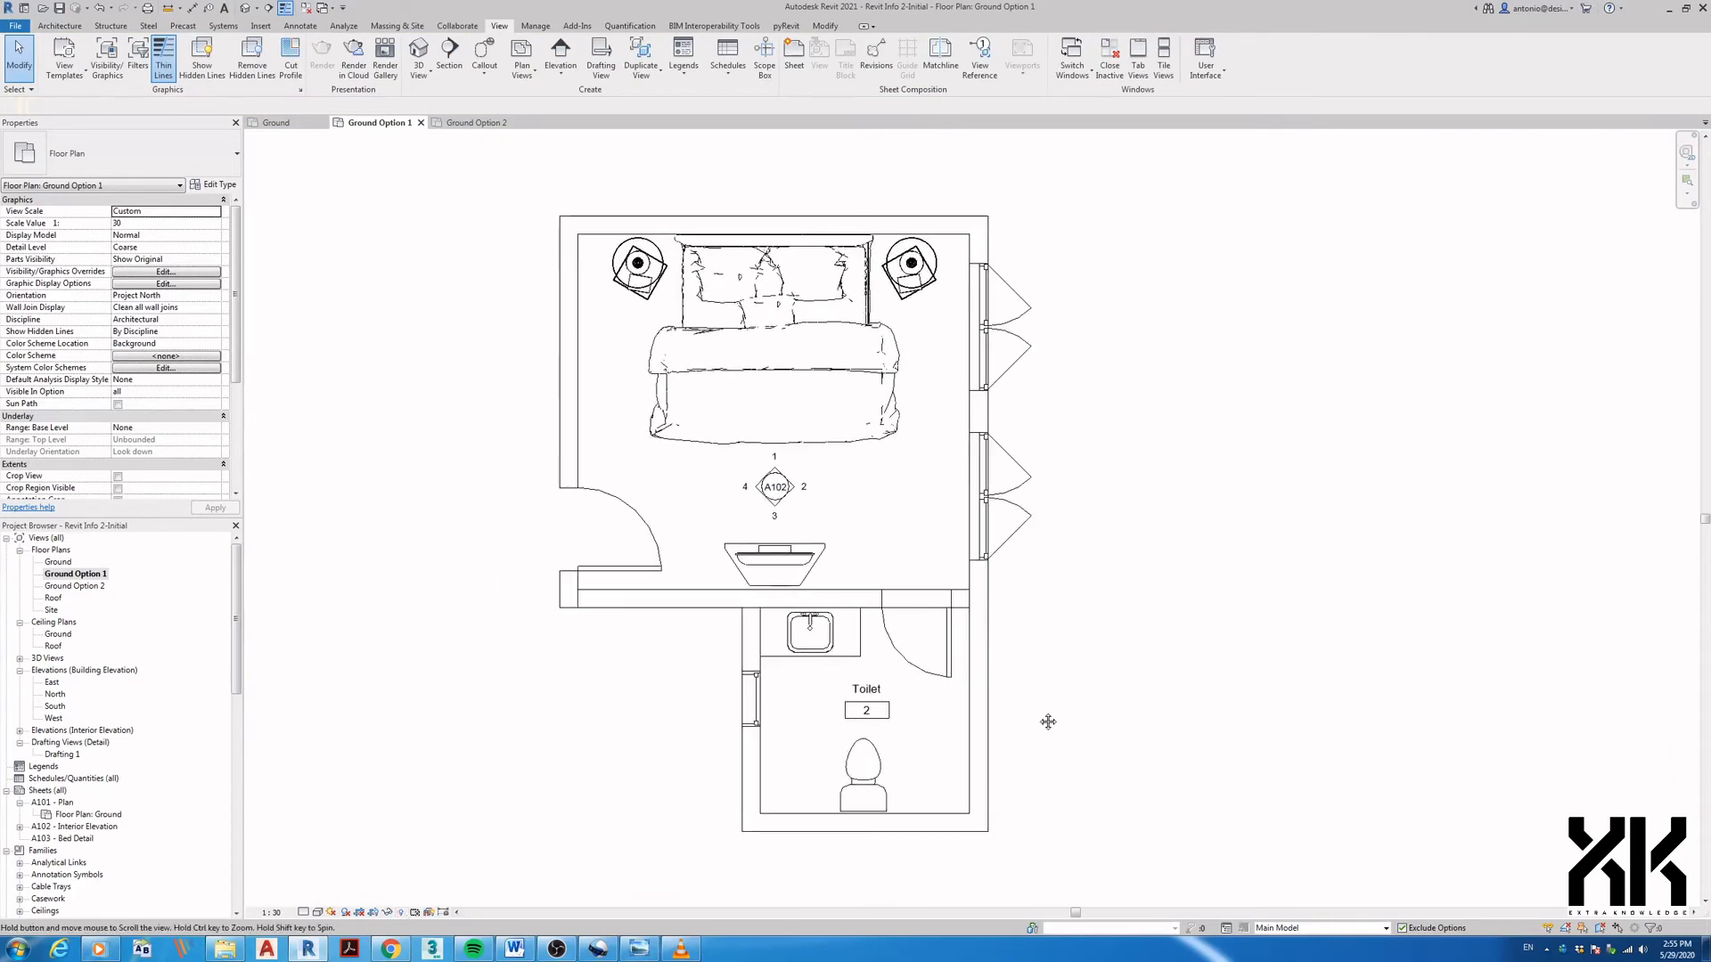
left_click(927, 608)
- Hide the selected wall segment between bedroom and toilet in this view
right_click(926, 608)
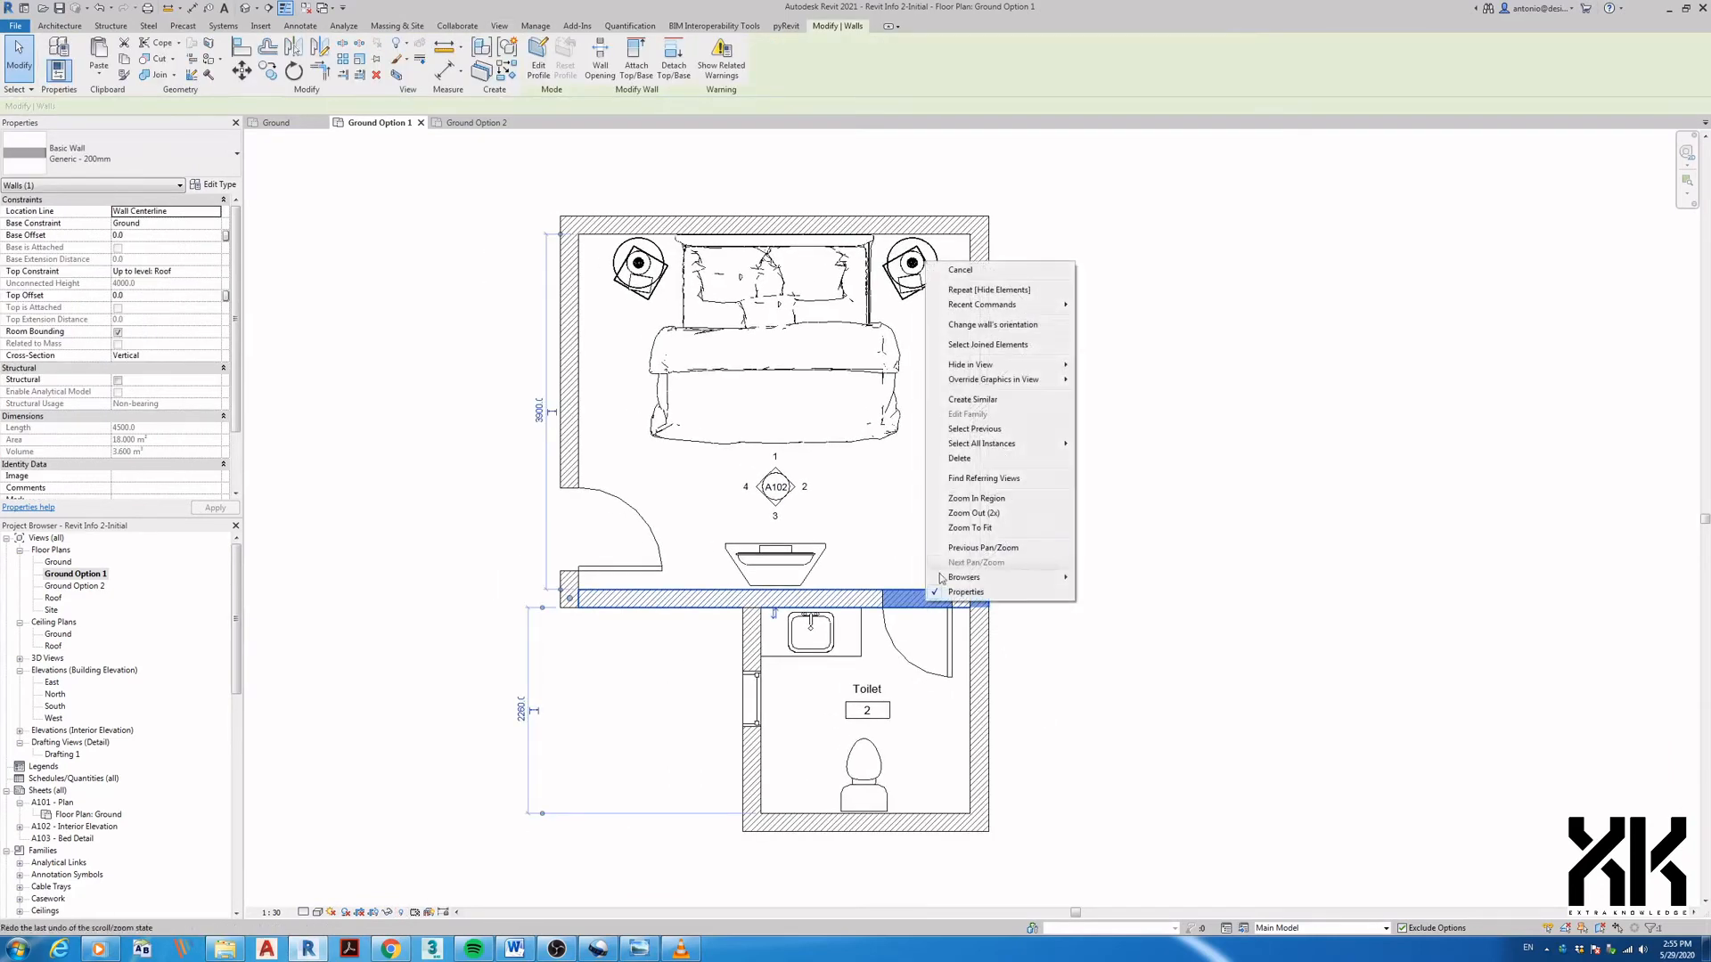
mouse_move(992, 366)
left_click(1116, 367)
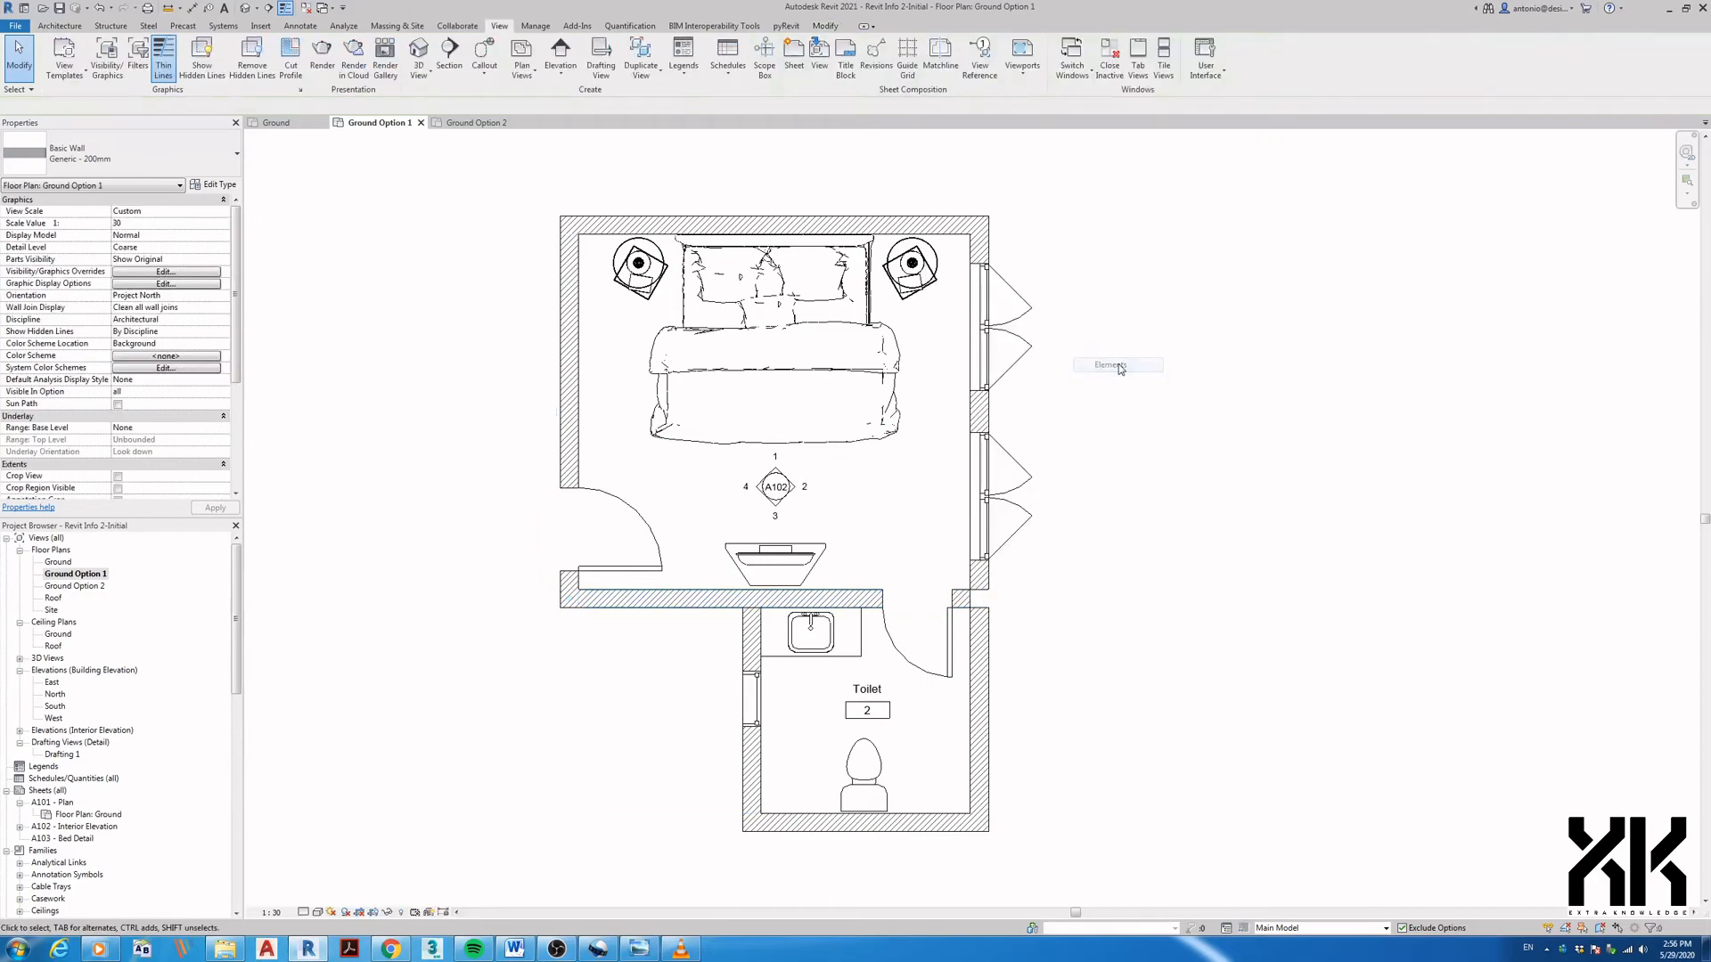
scroll(1006, 571, "up", 3)
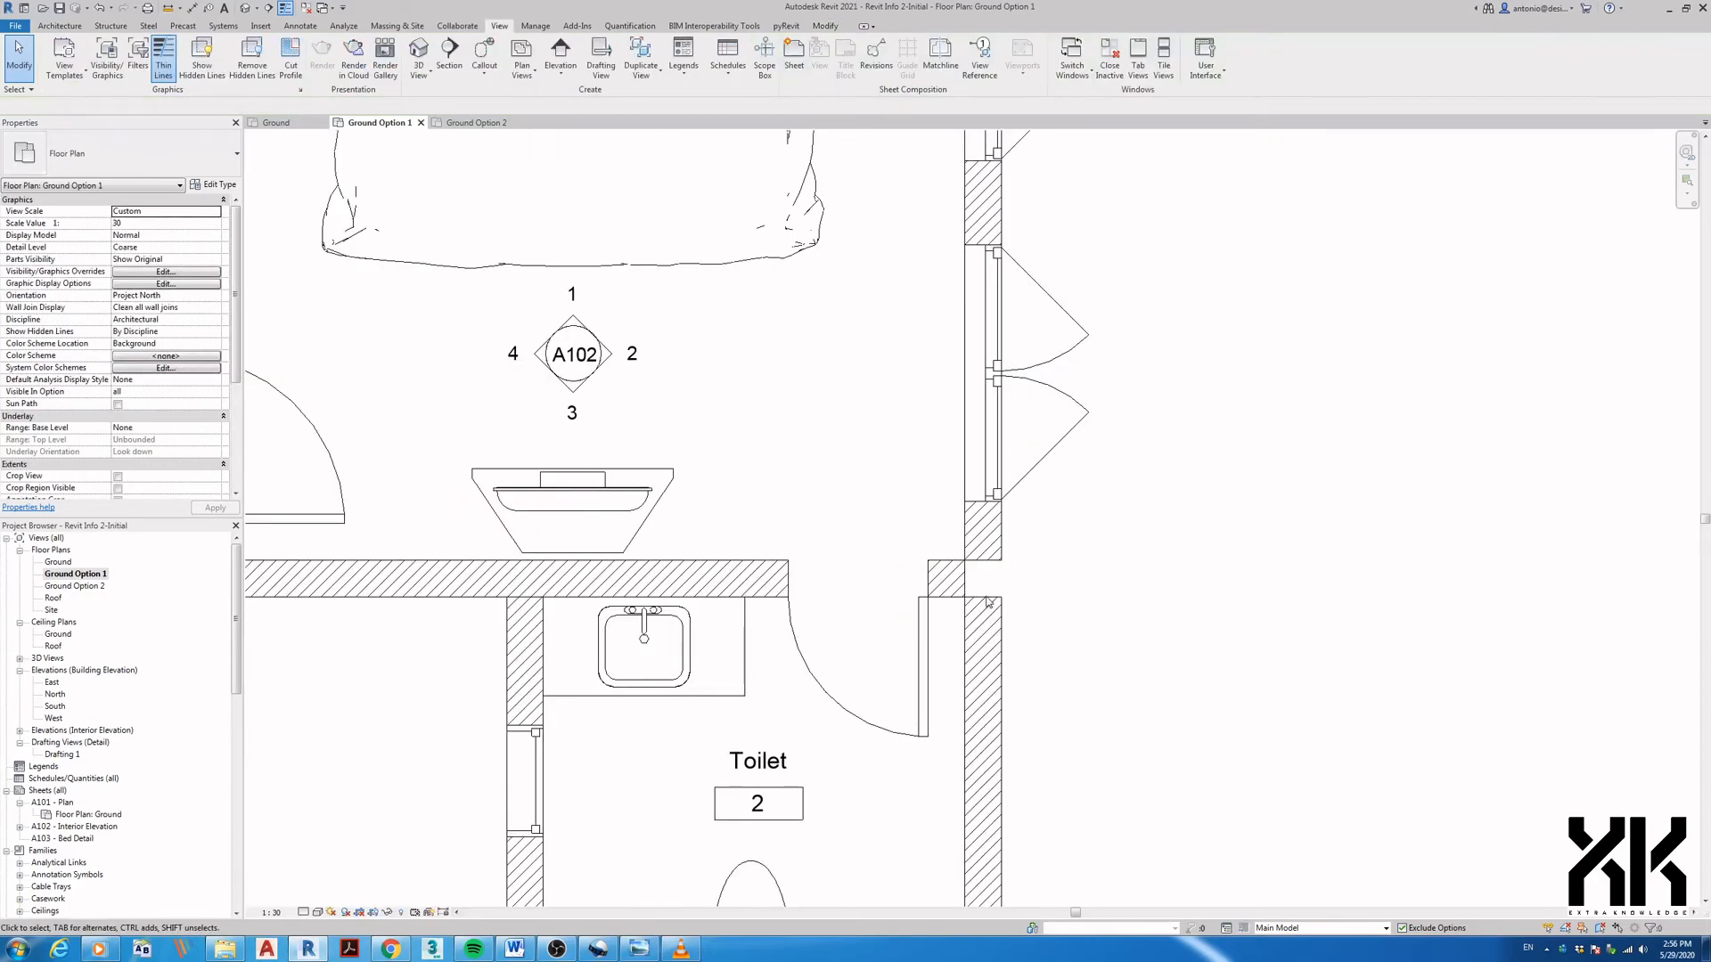
- Stop the bedroom right wall's lower end from joining other walls, then cancel Align and zoom out
left_click(990, 557)
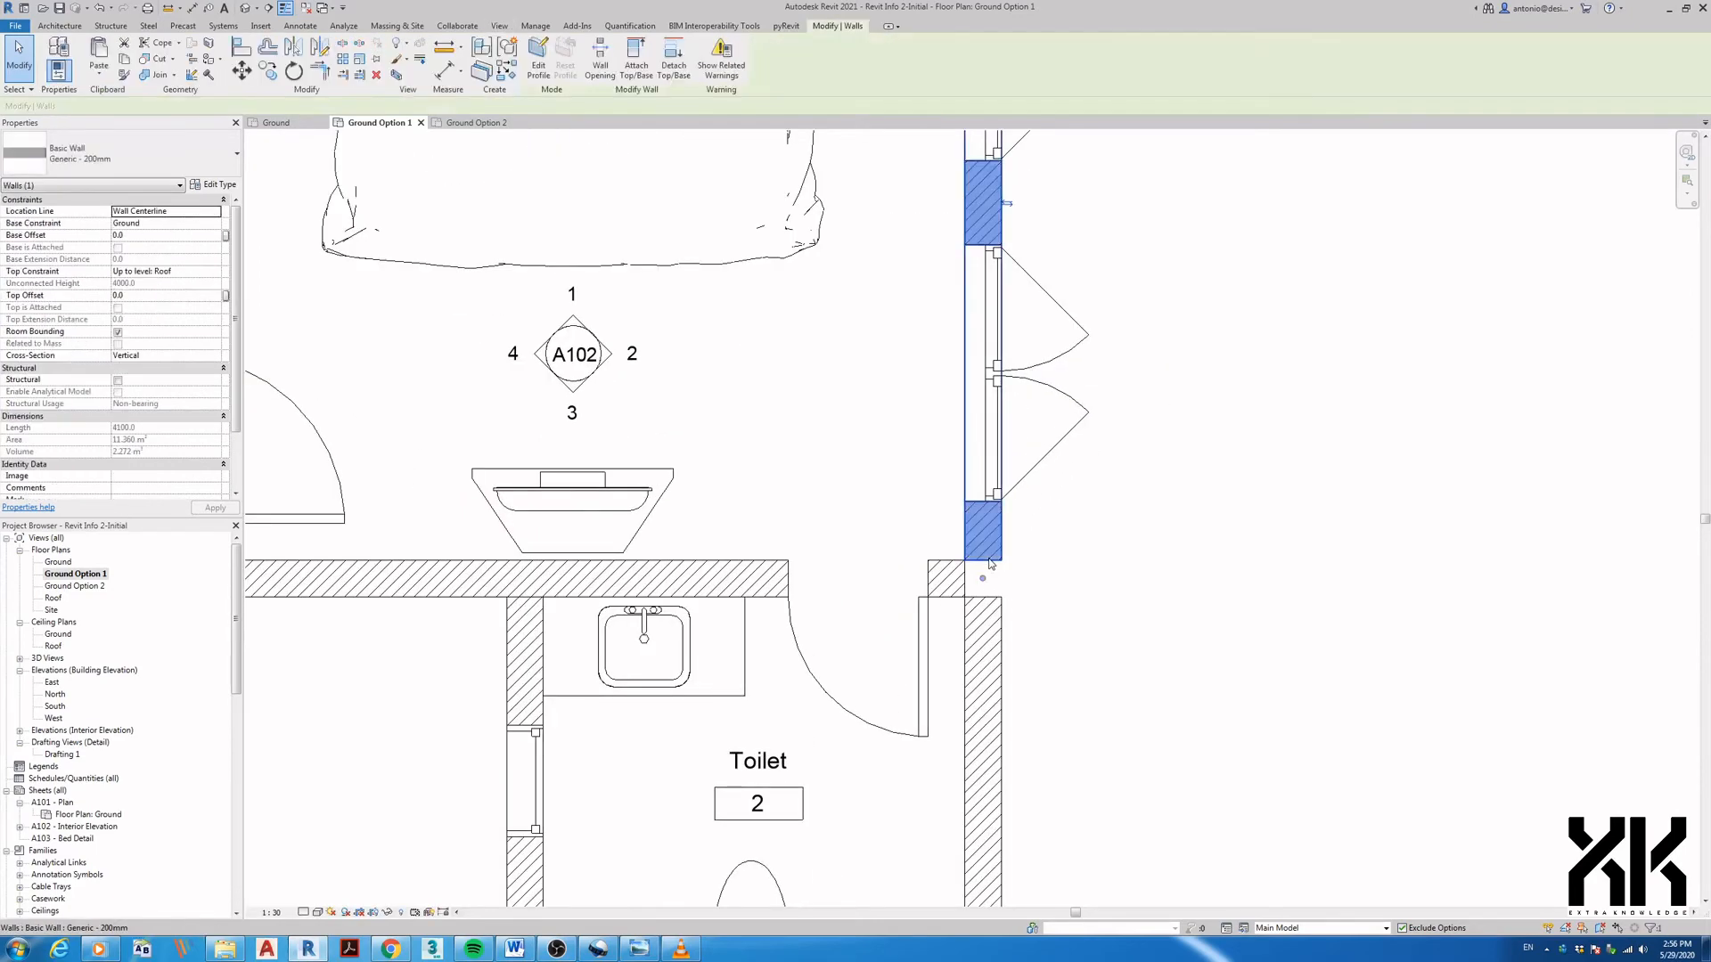
right_click(984, 580)
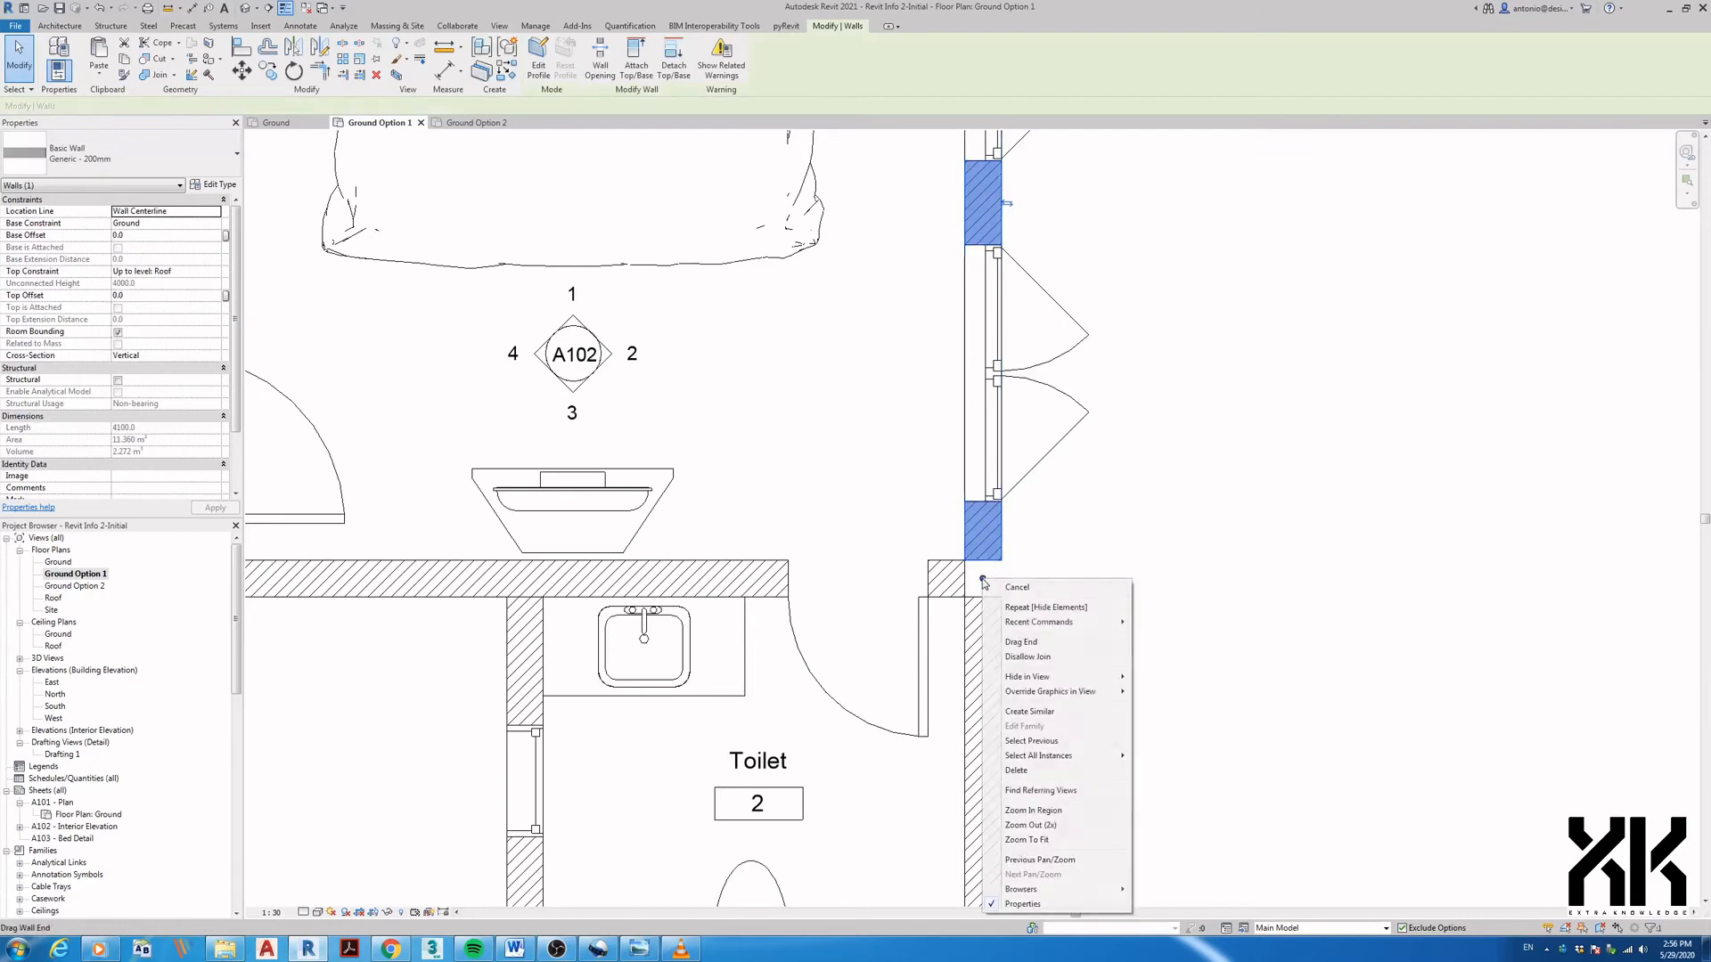
left_click(1016, 646)
key("a")
key("l")
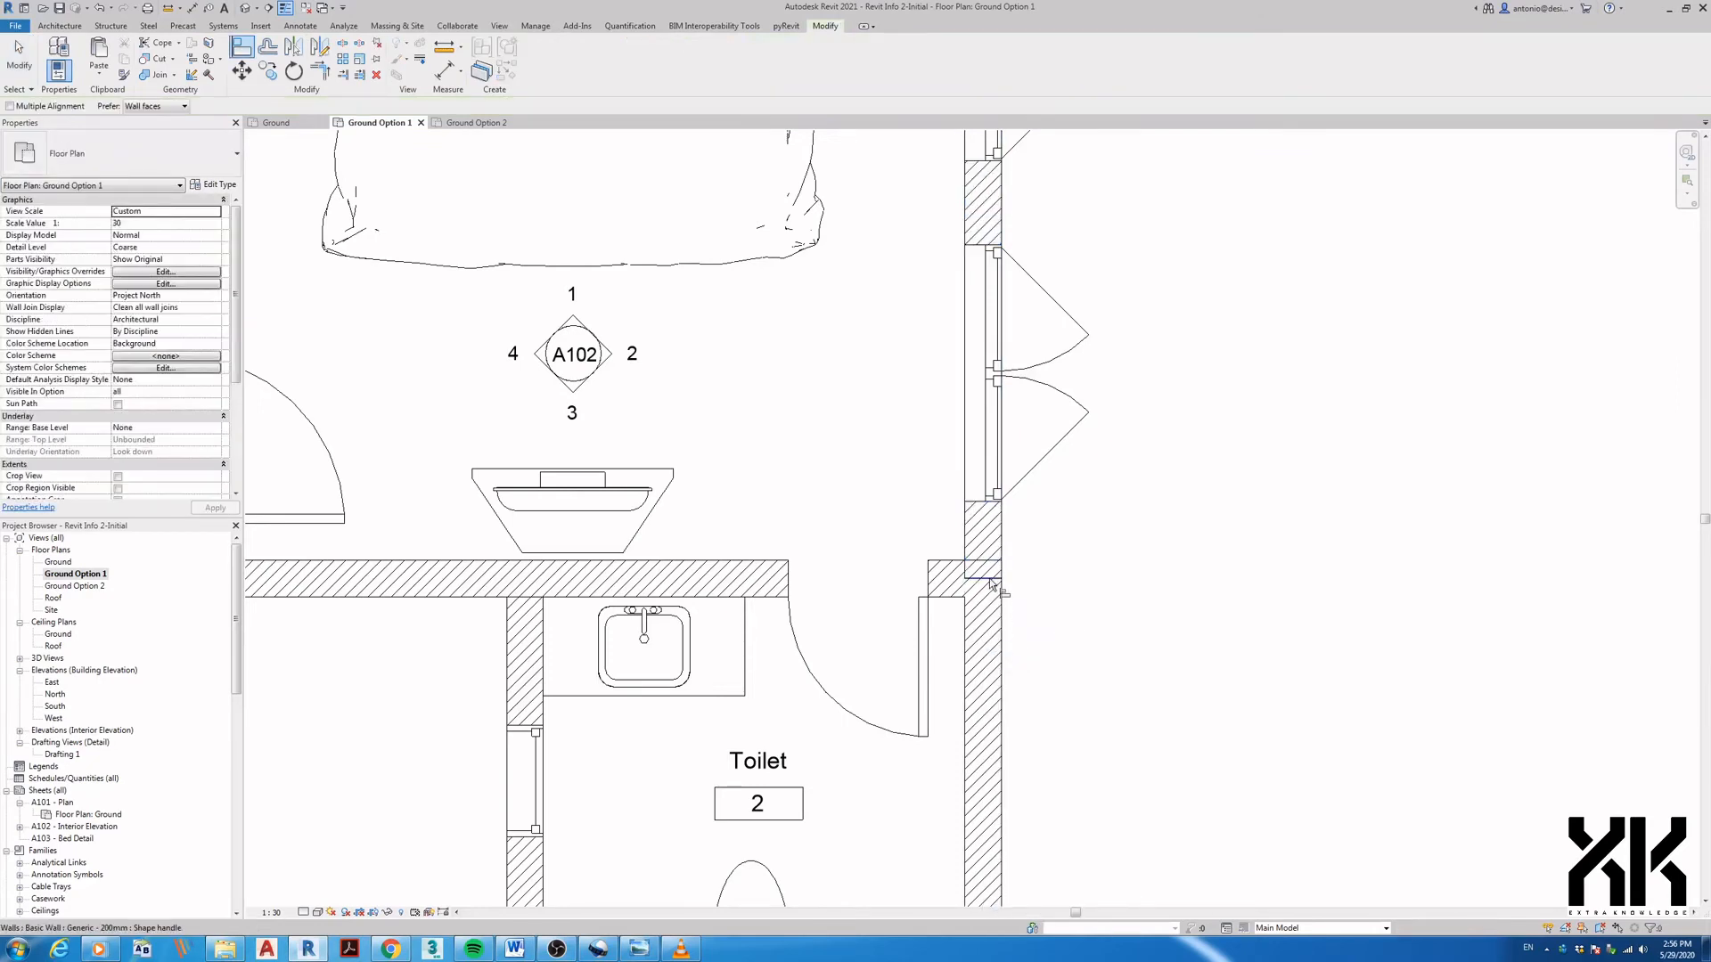
key("Escape")
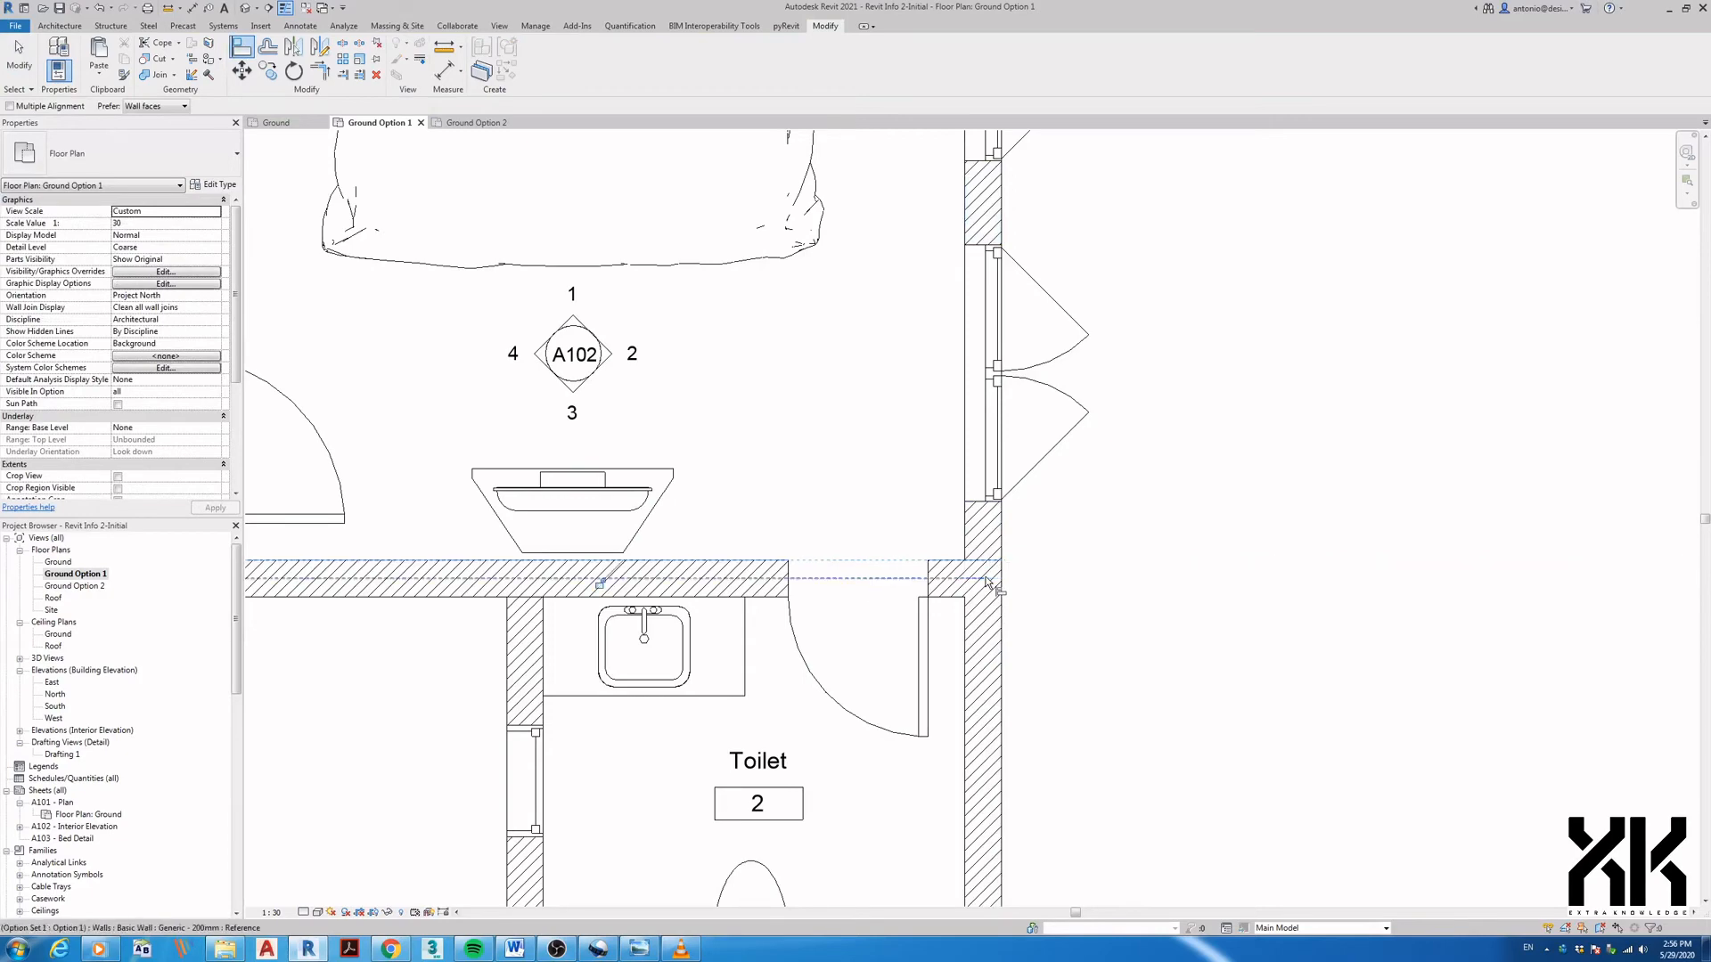
scroll(989, 575, "down", 5)
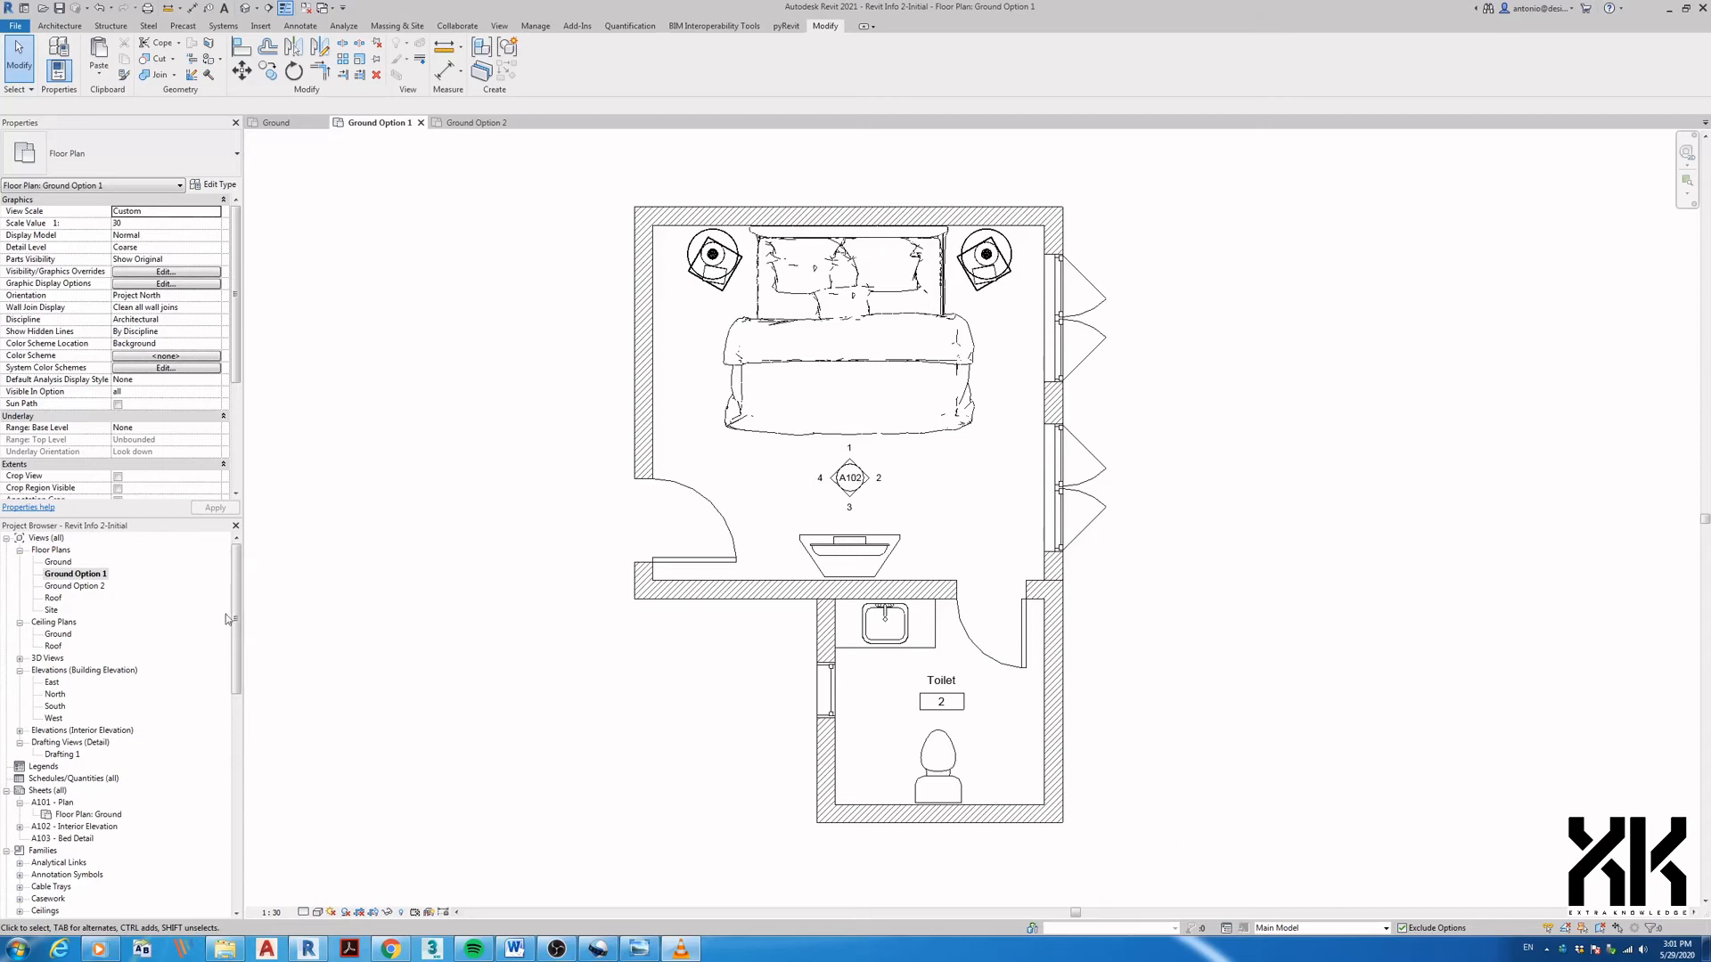
- Open the Ground Option 2 plan with Option 1 (primary) as the active design option
left_click(89, 587)
double_click(95, 589)
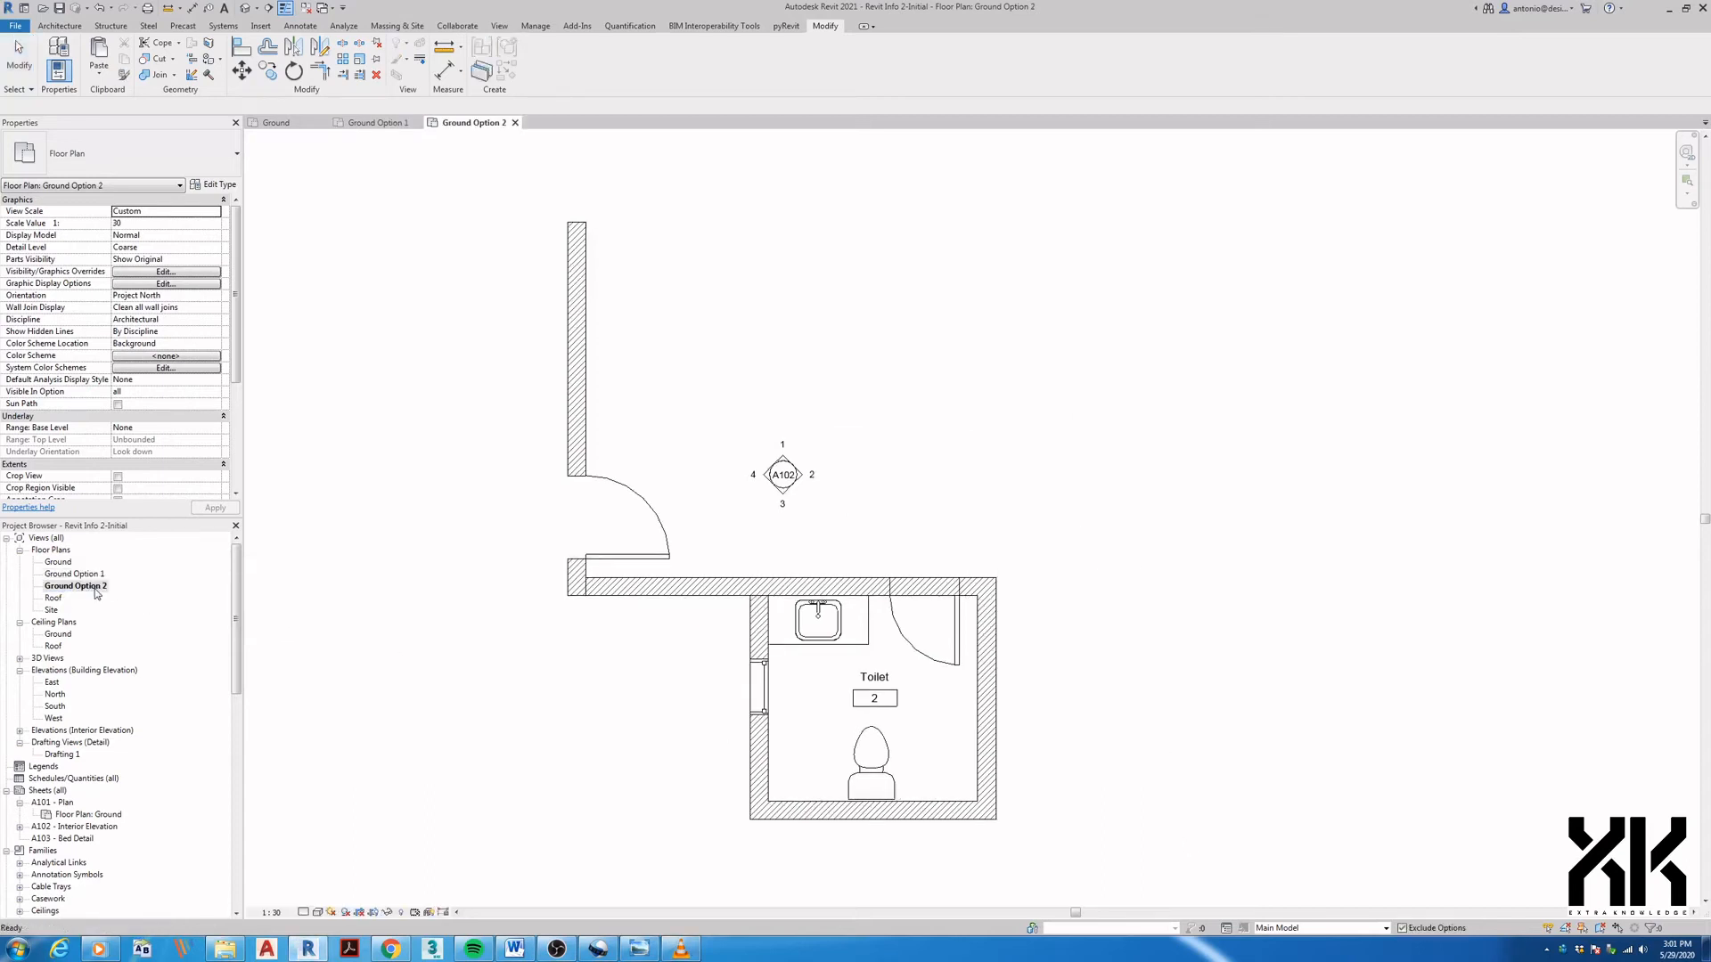
left_click(1280, 928)
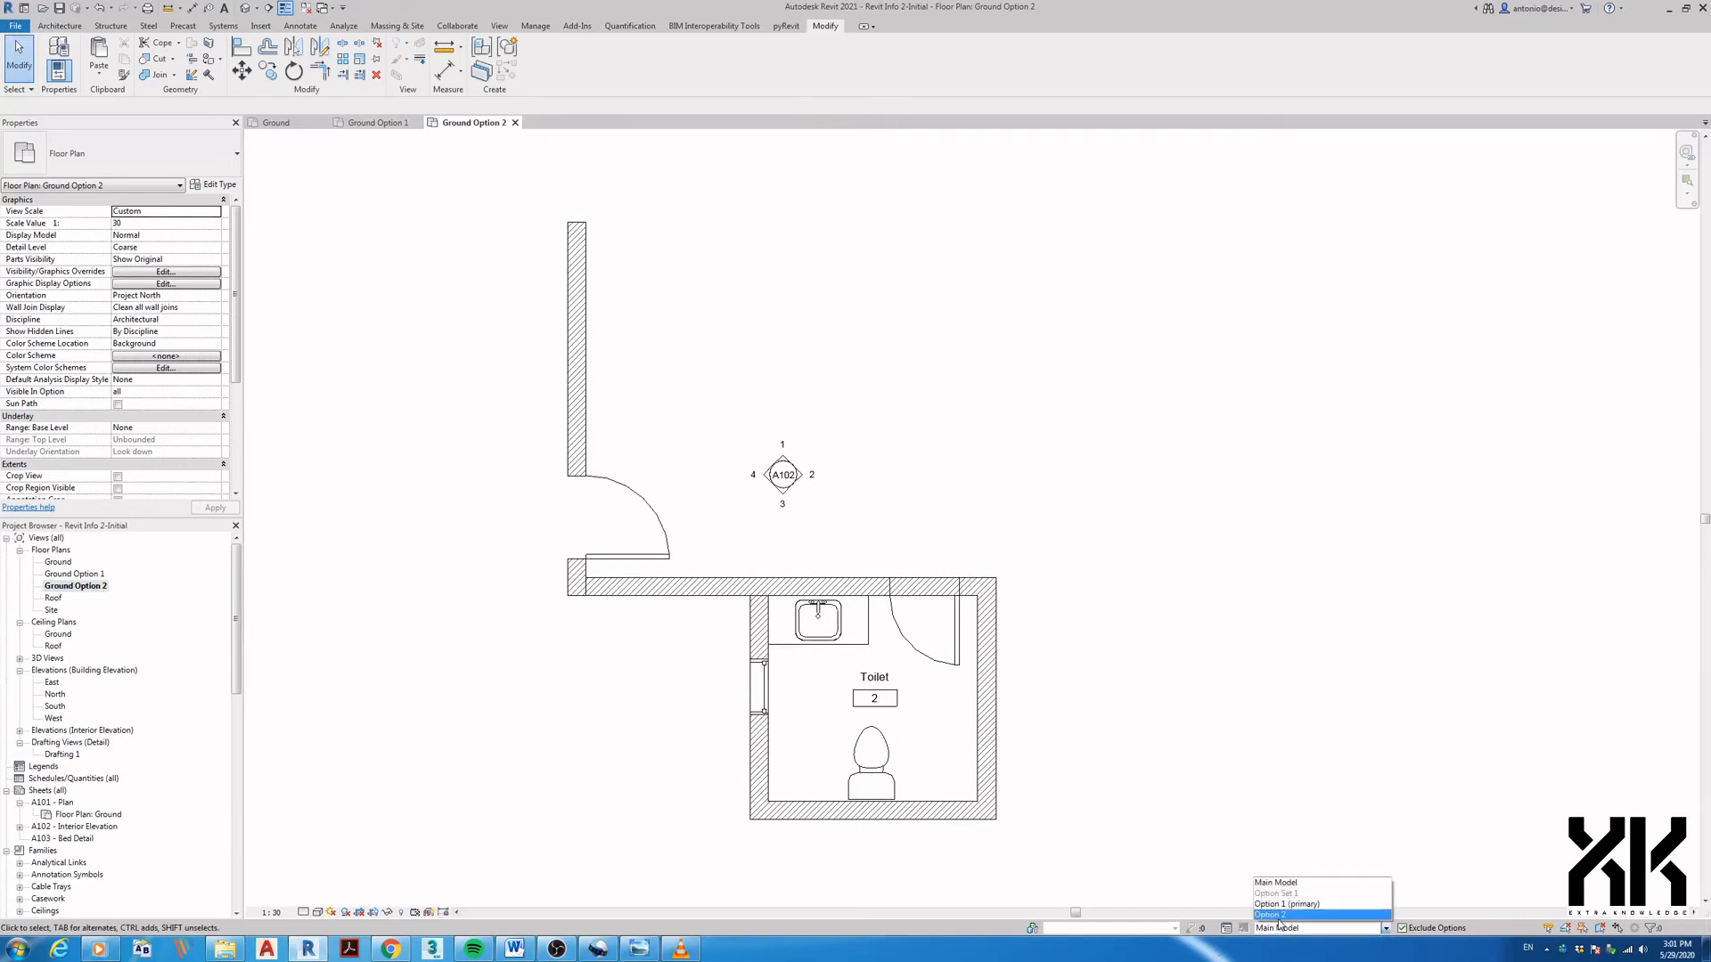
left_click(1283, 904)
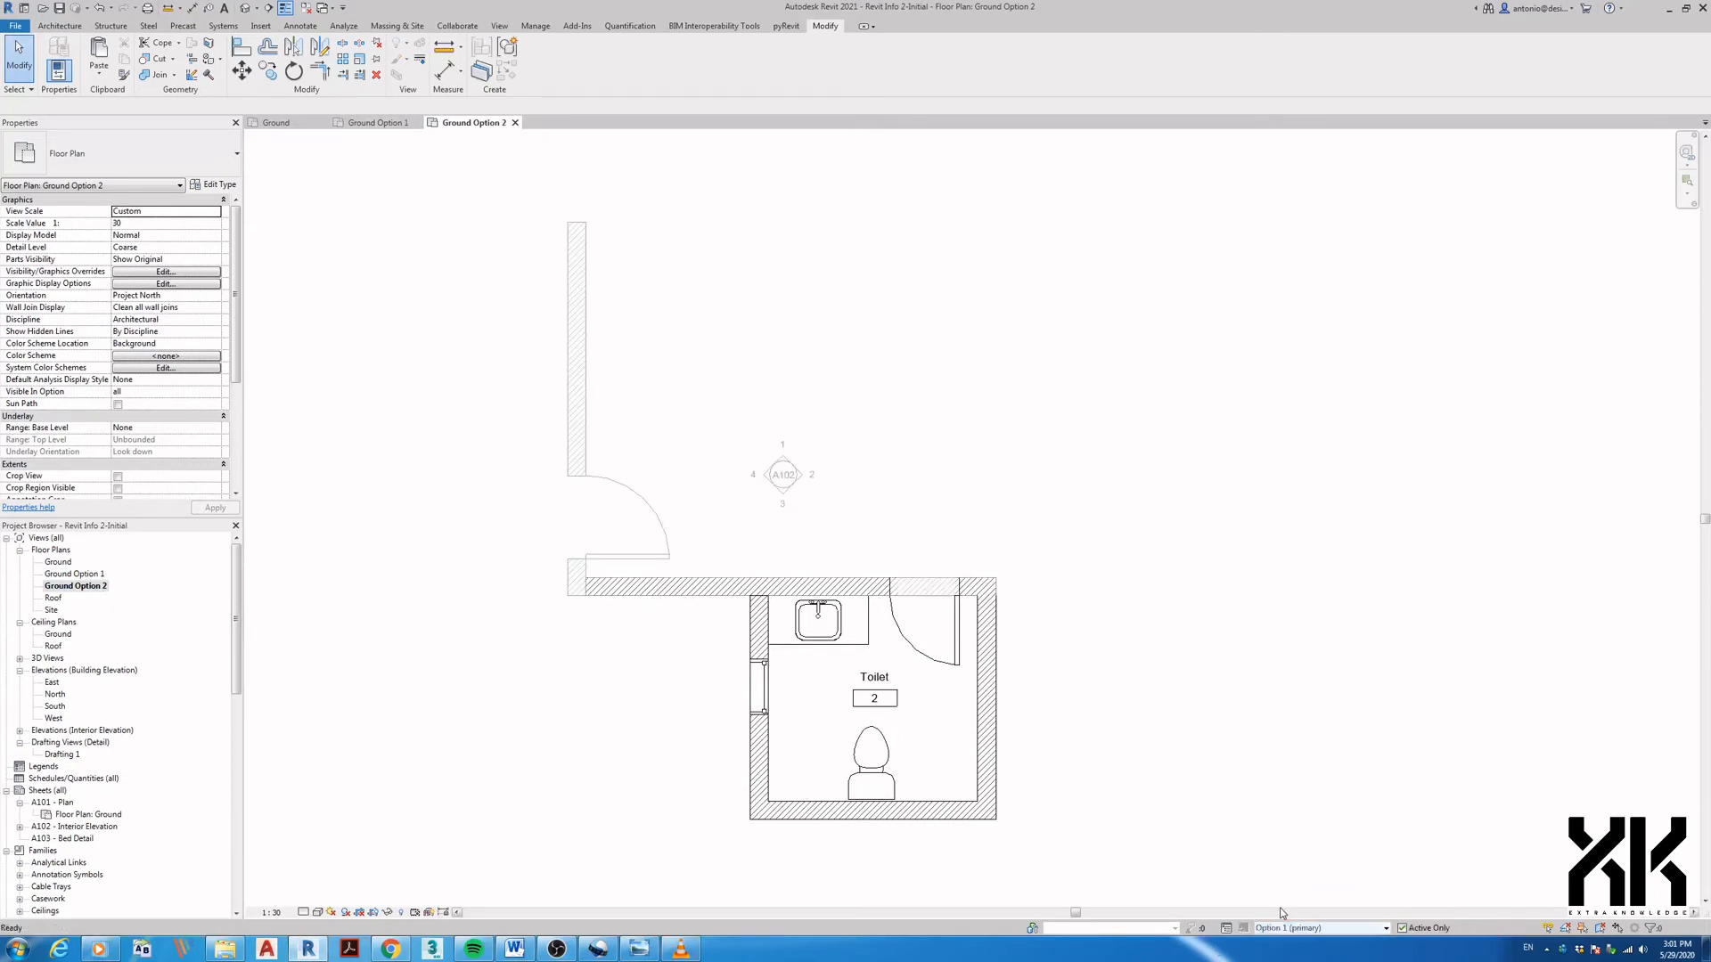
middle_click_drag(1103, 808, 1115, 802)
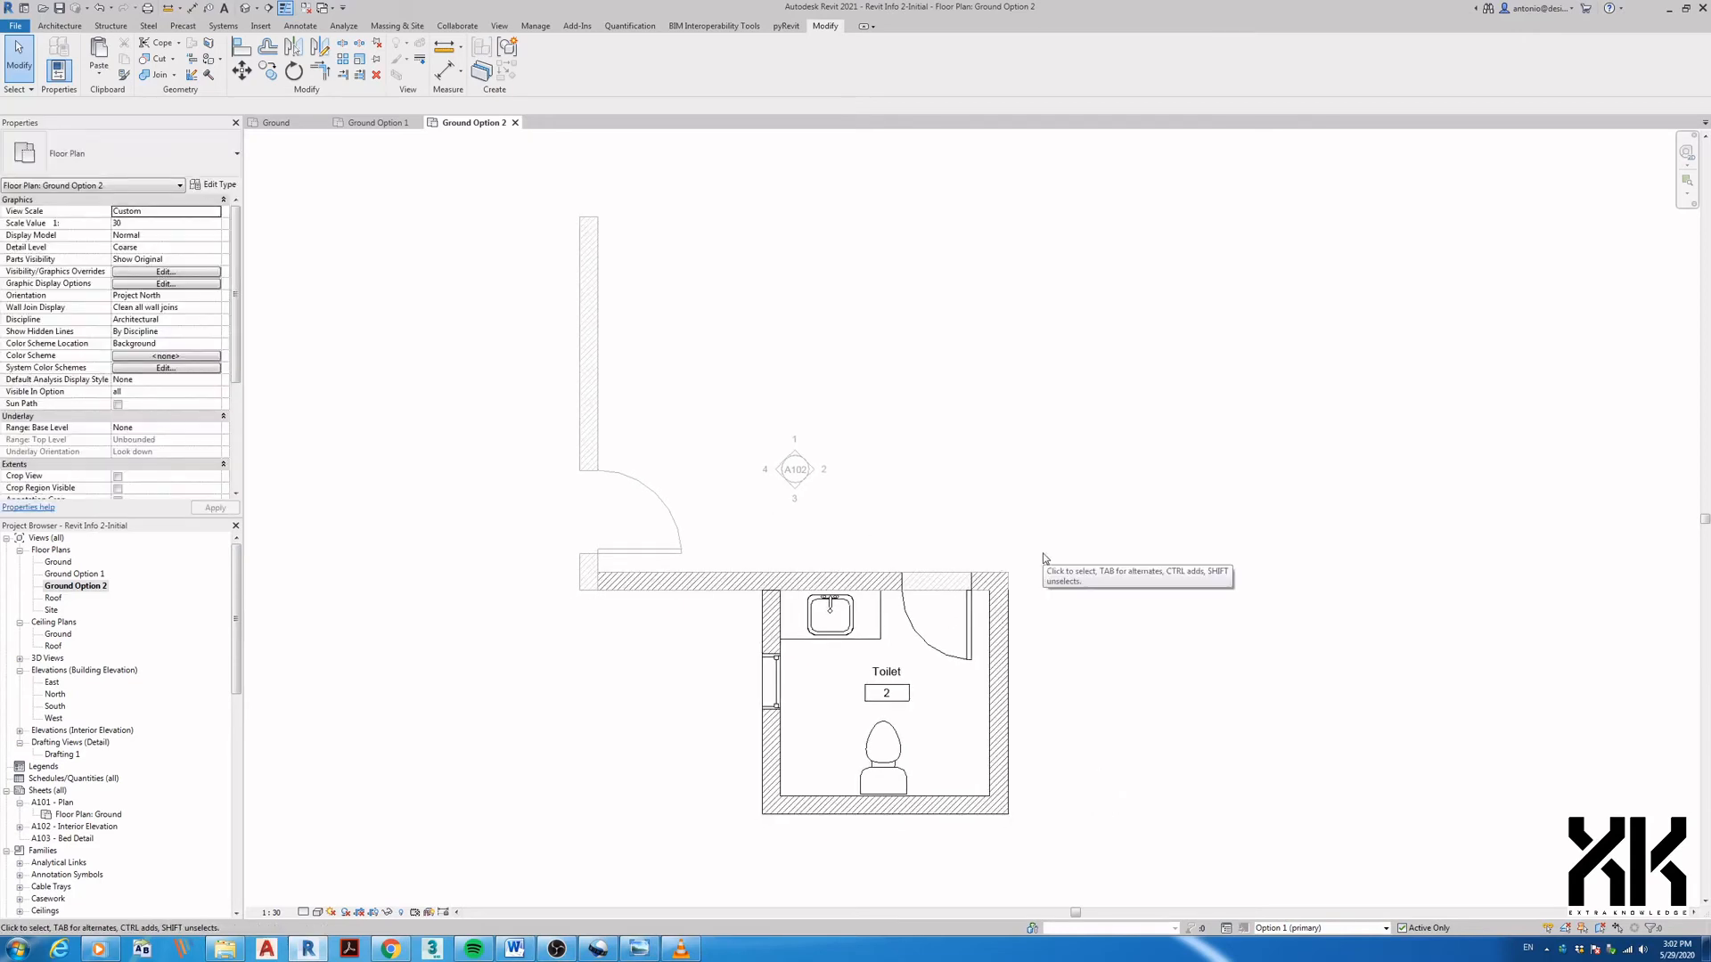
middle_click_drag(1052, 631, 1055, 640)
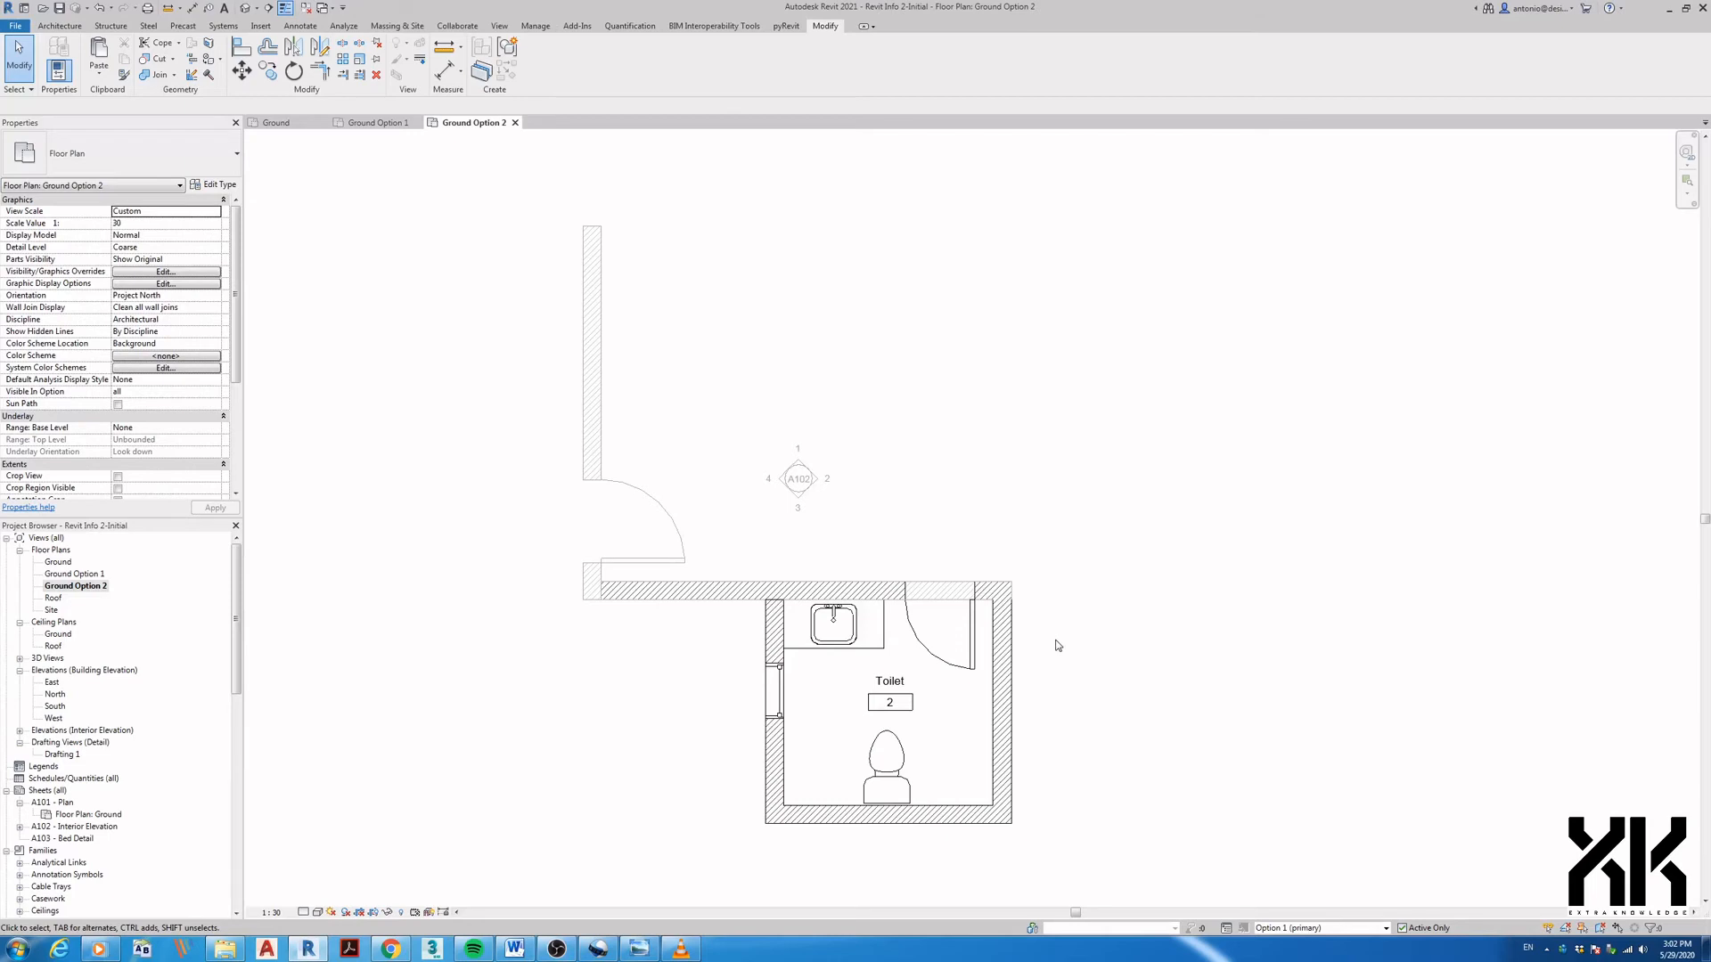
- In Ground Option 1, set Visibility/Graphics Option Set 1 to display Option 1 (primary)
left_click(92, 575)
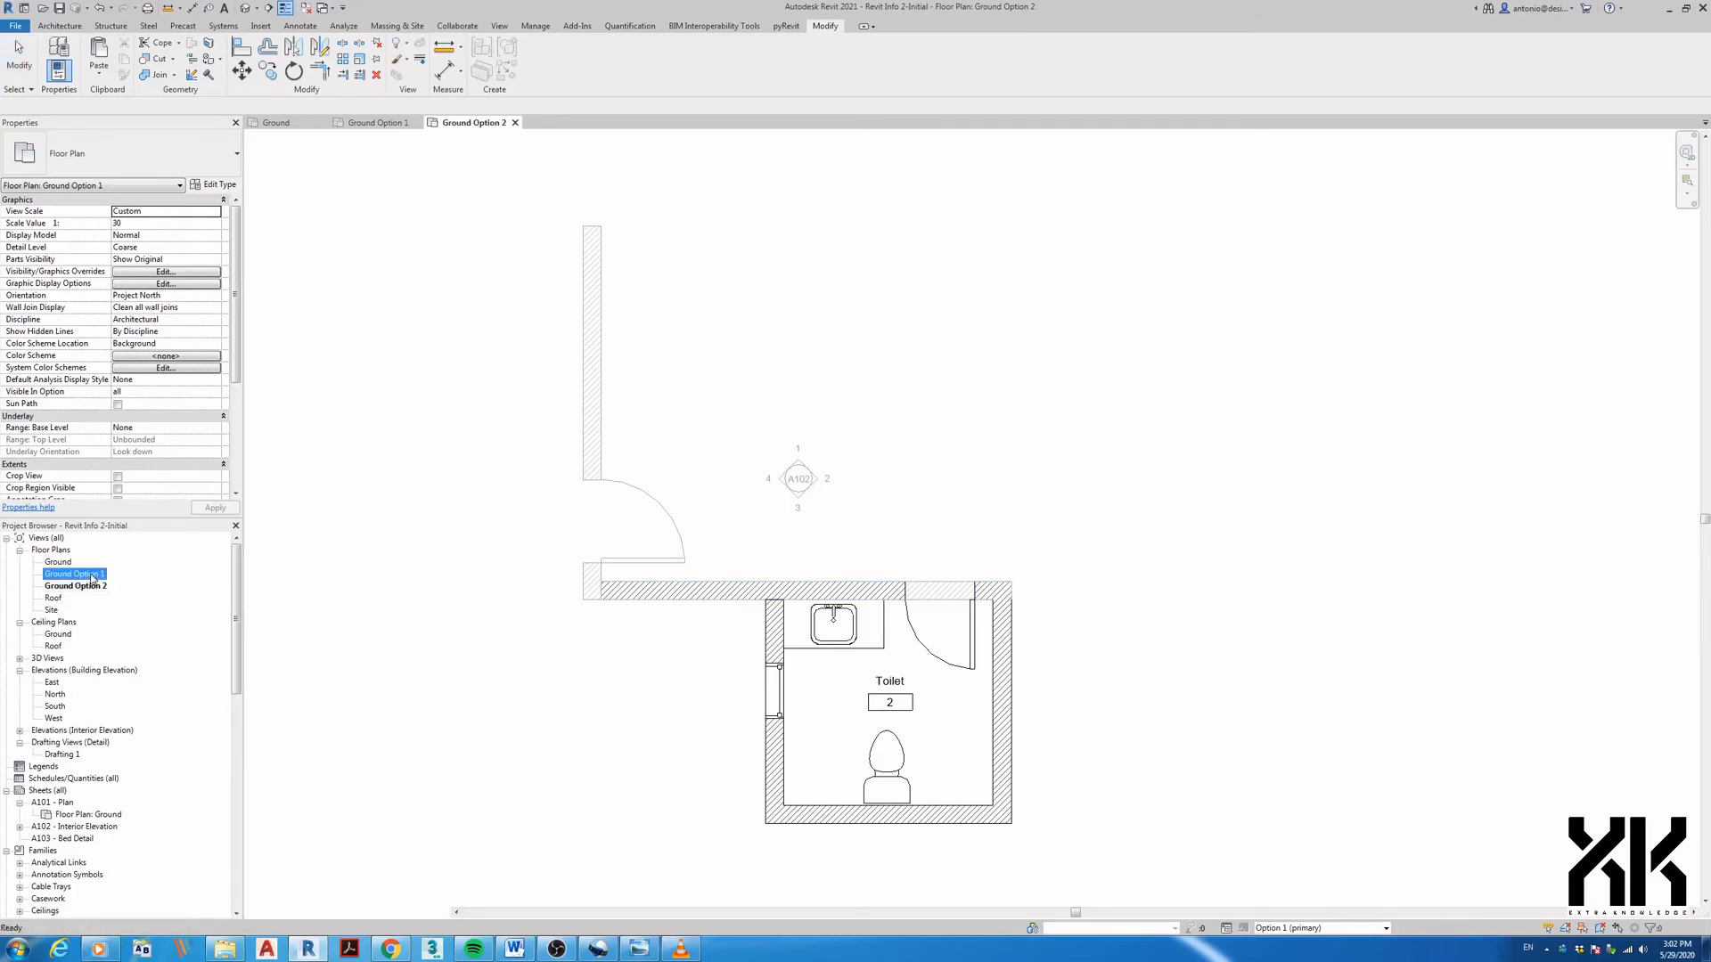
double_click(93, 576)
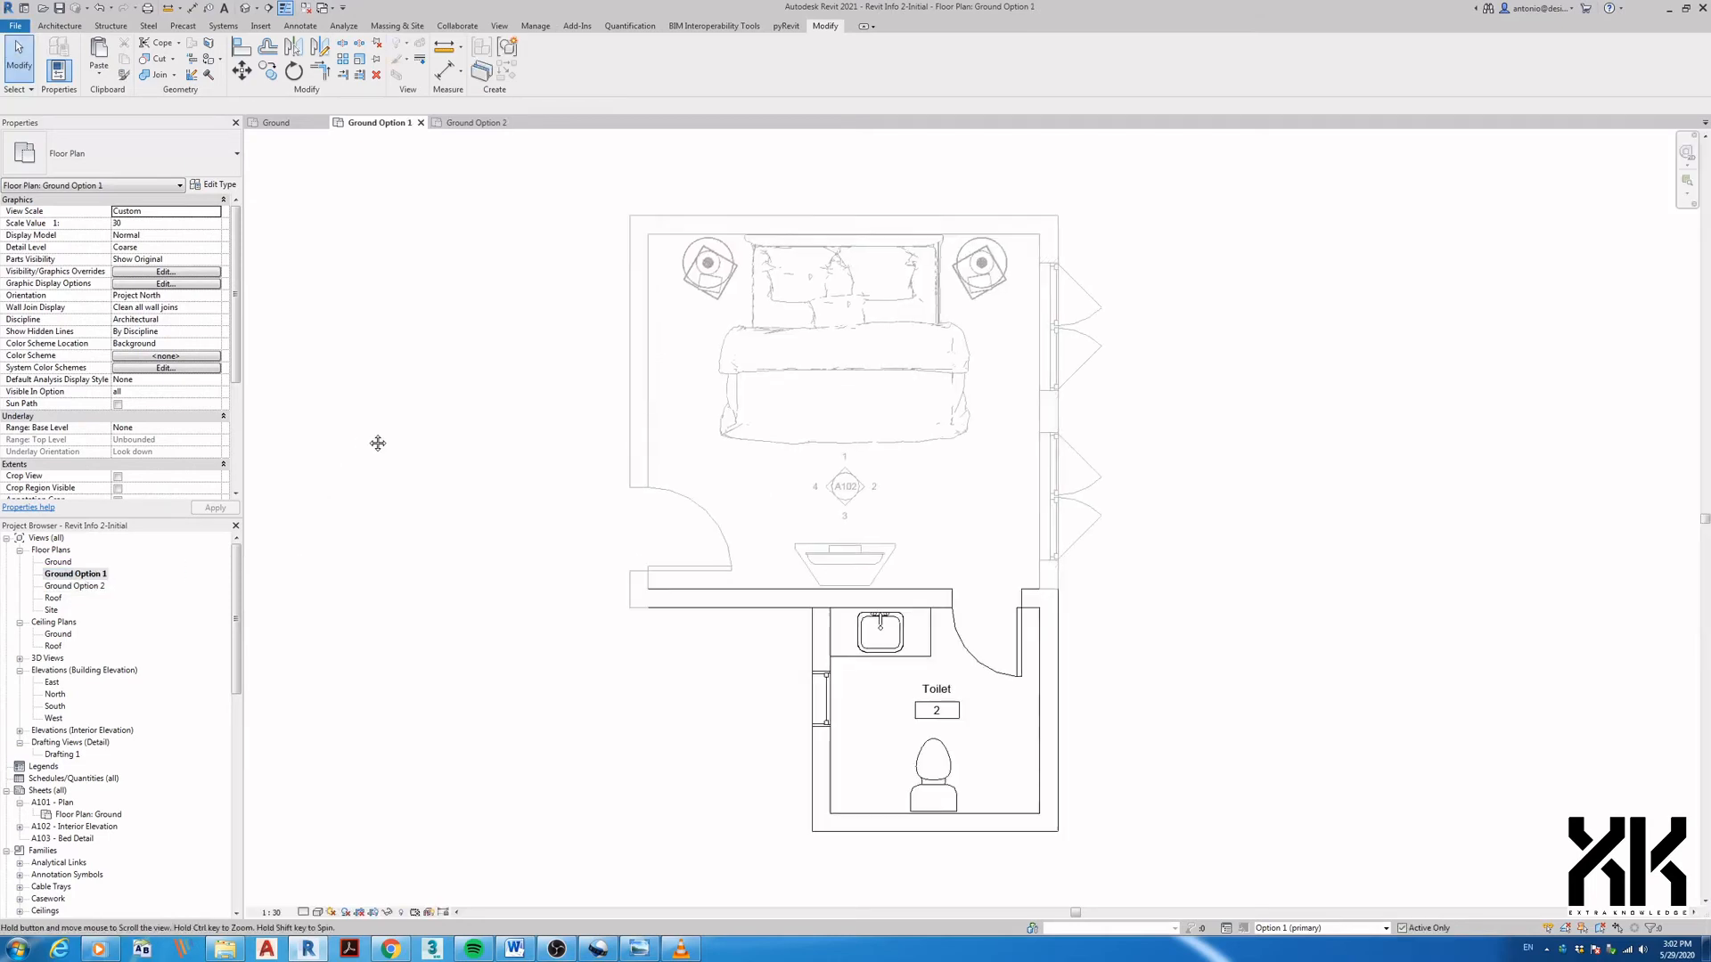
left_click(500, 26)
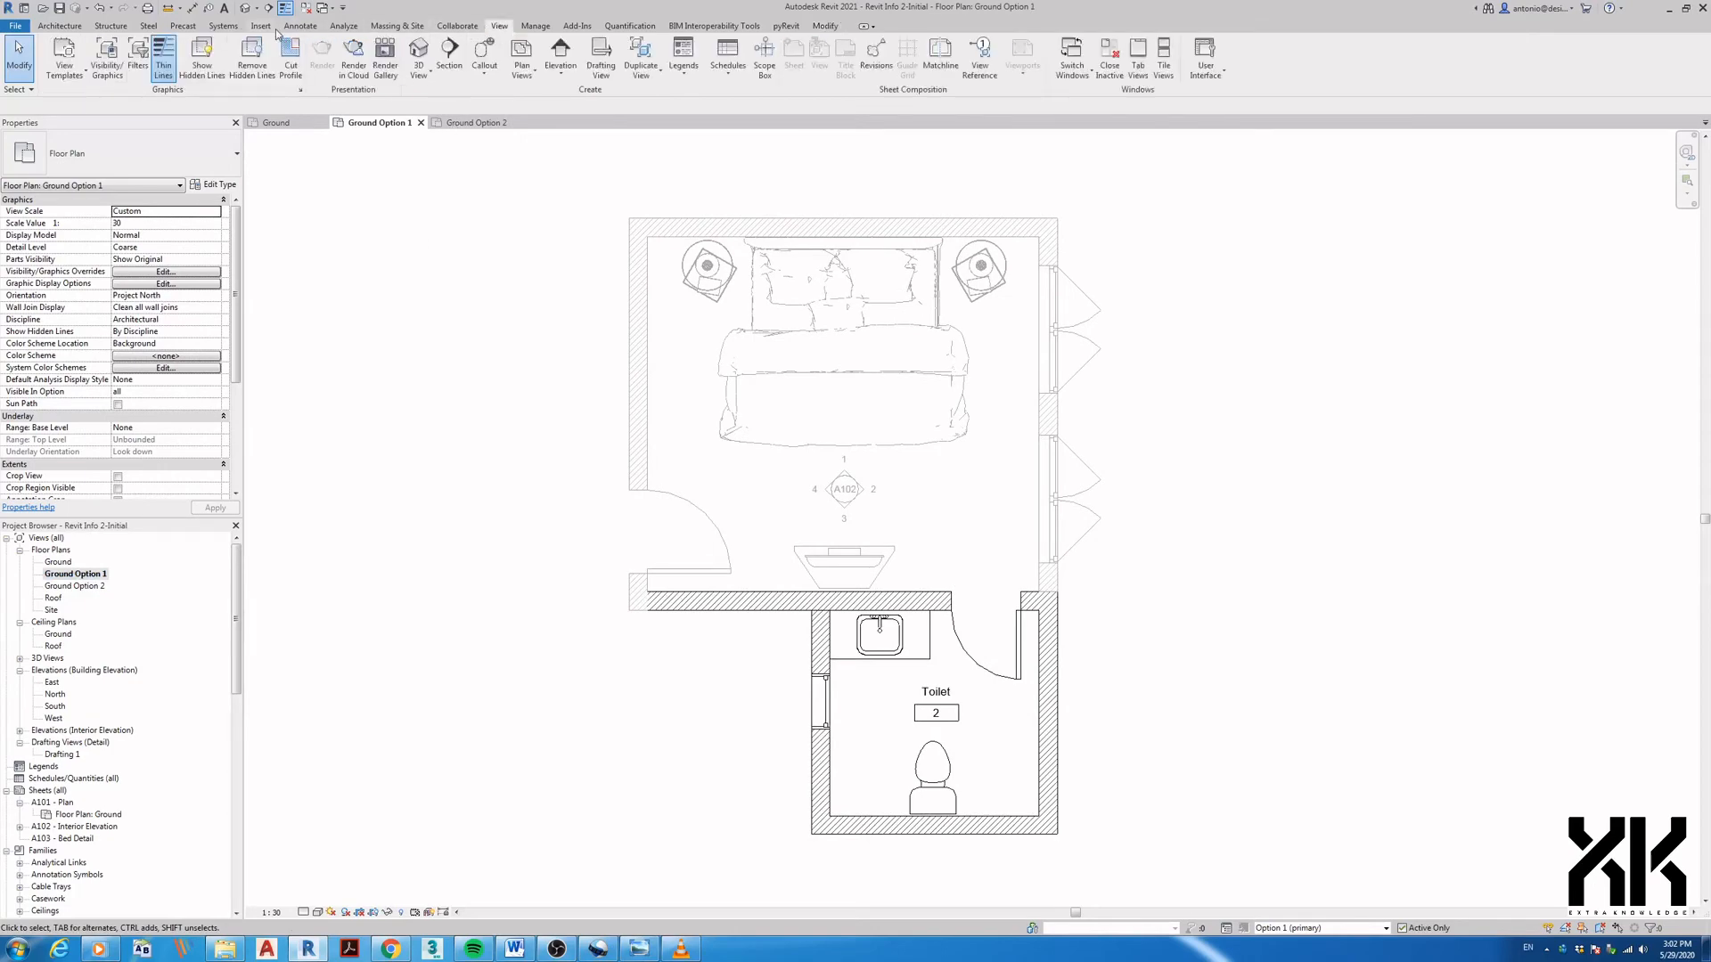
left_click(110, 66)
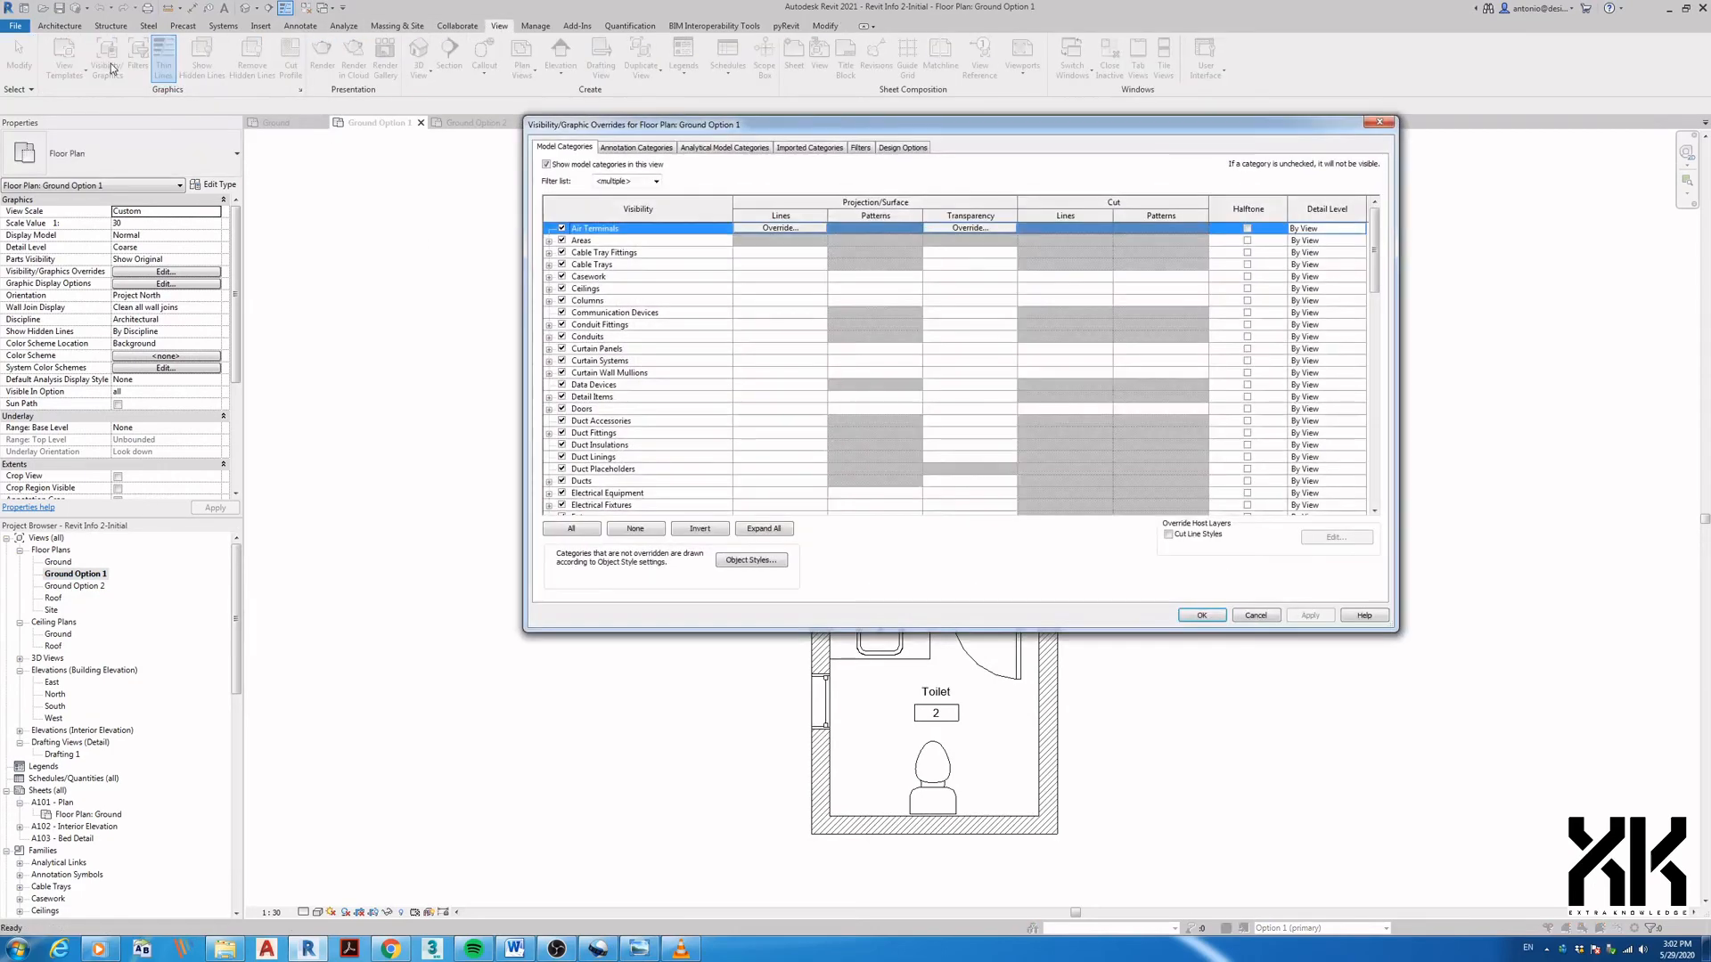
left_click(903, 149)
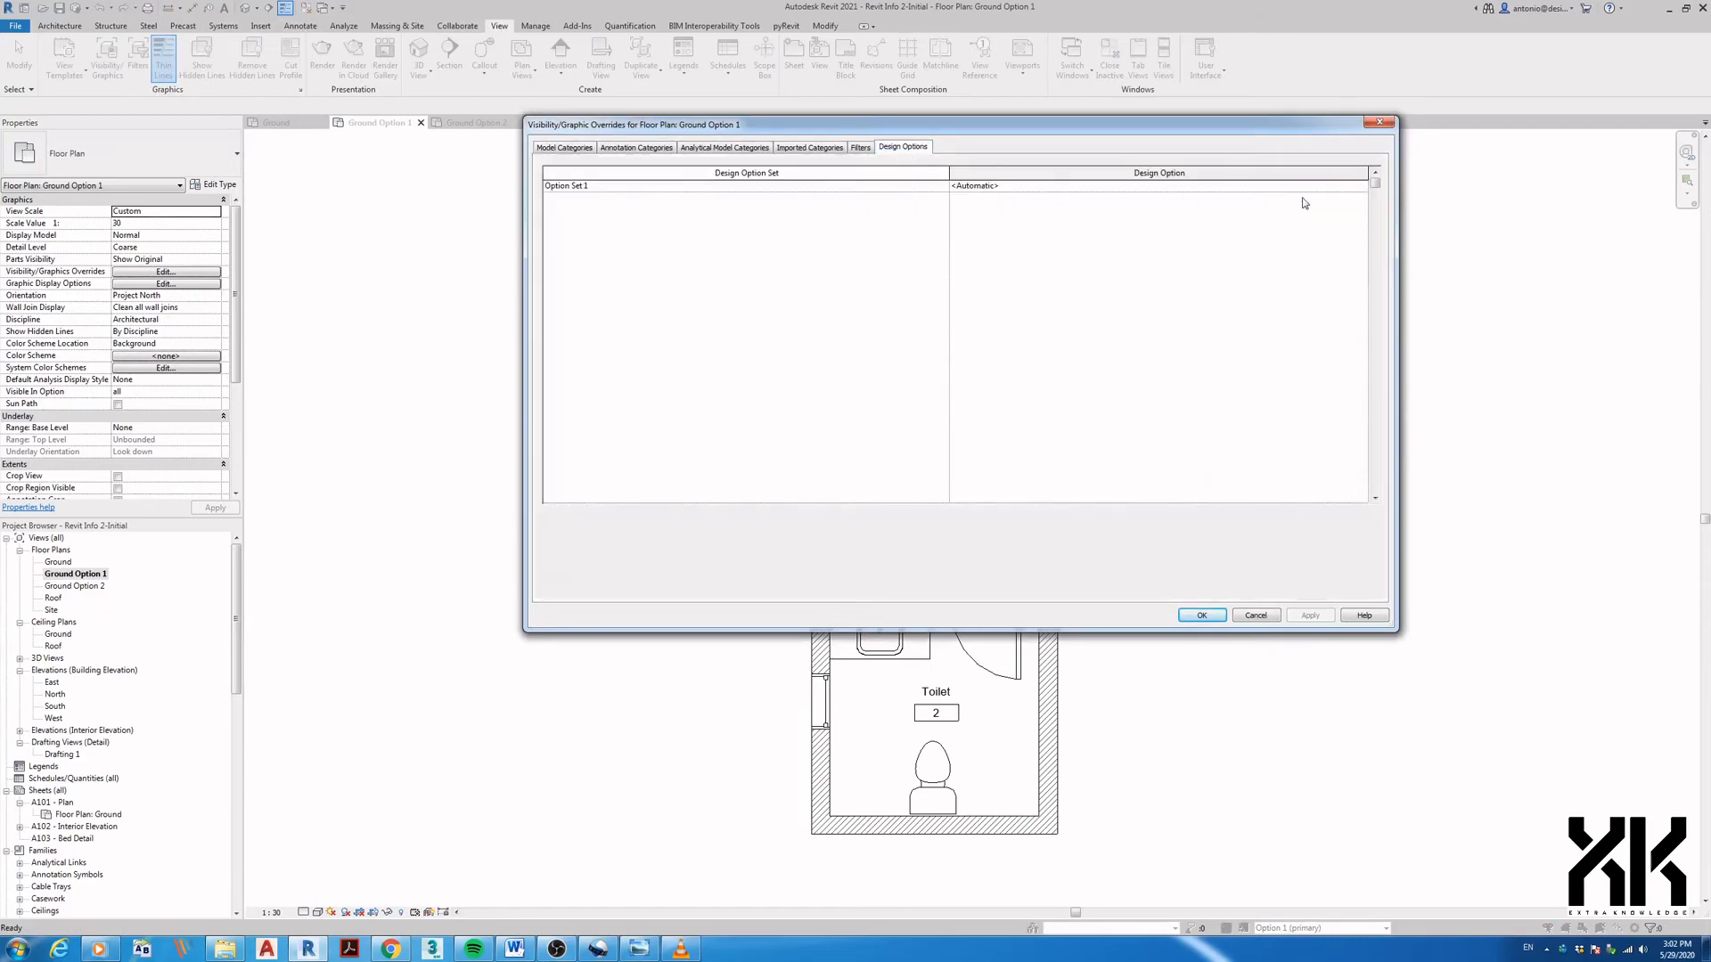
left_click(1363, 189)
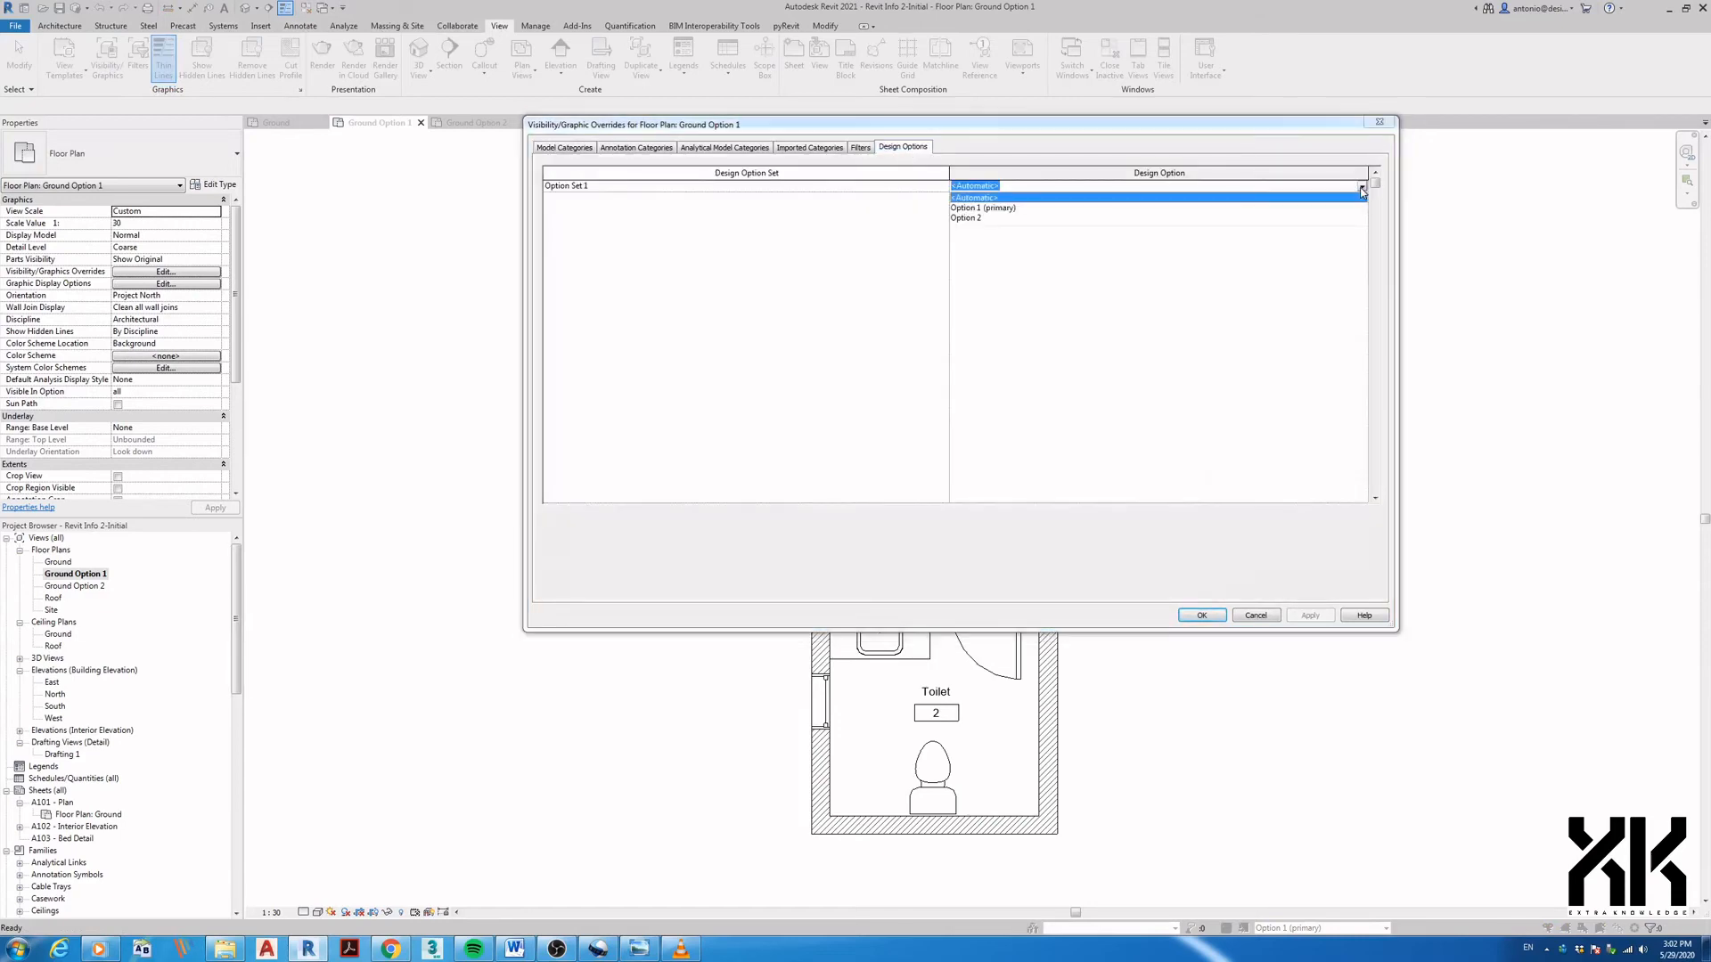
left_click(998, 208)
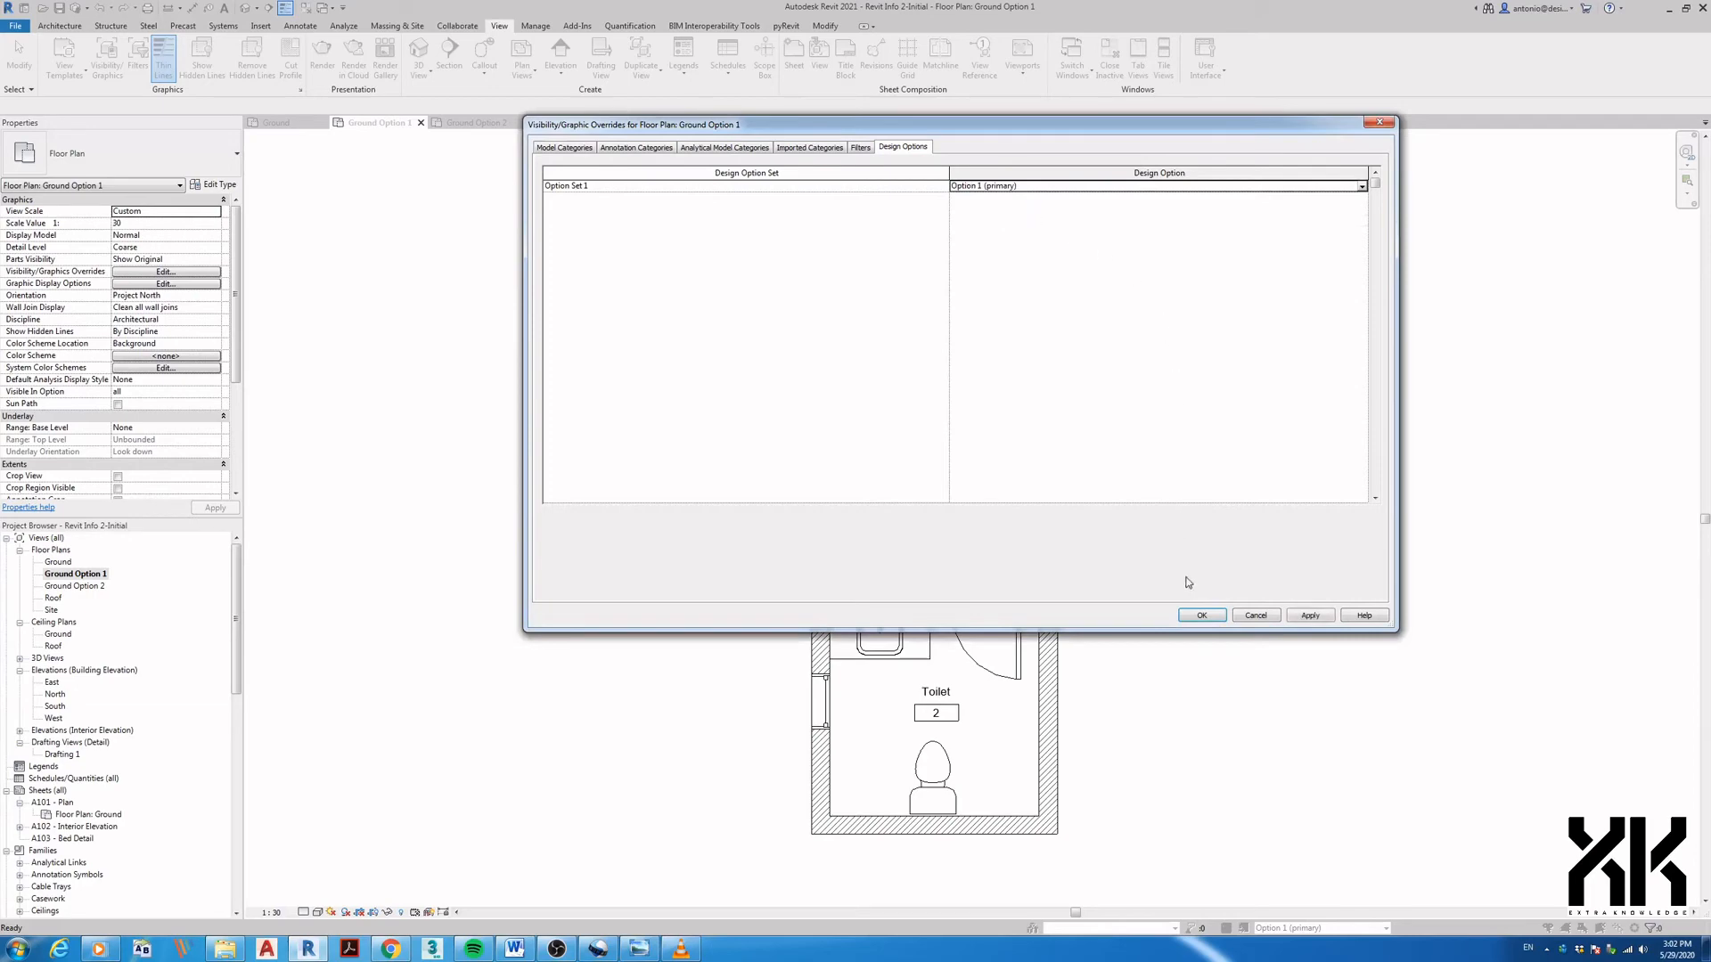
left_click(1190, 615)
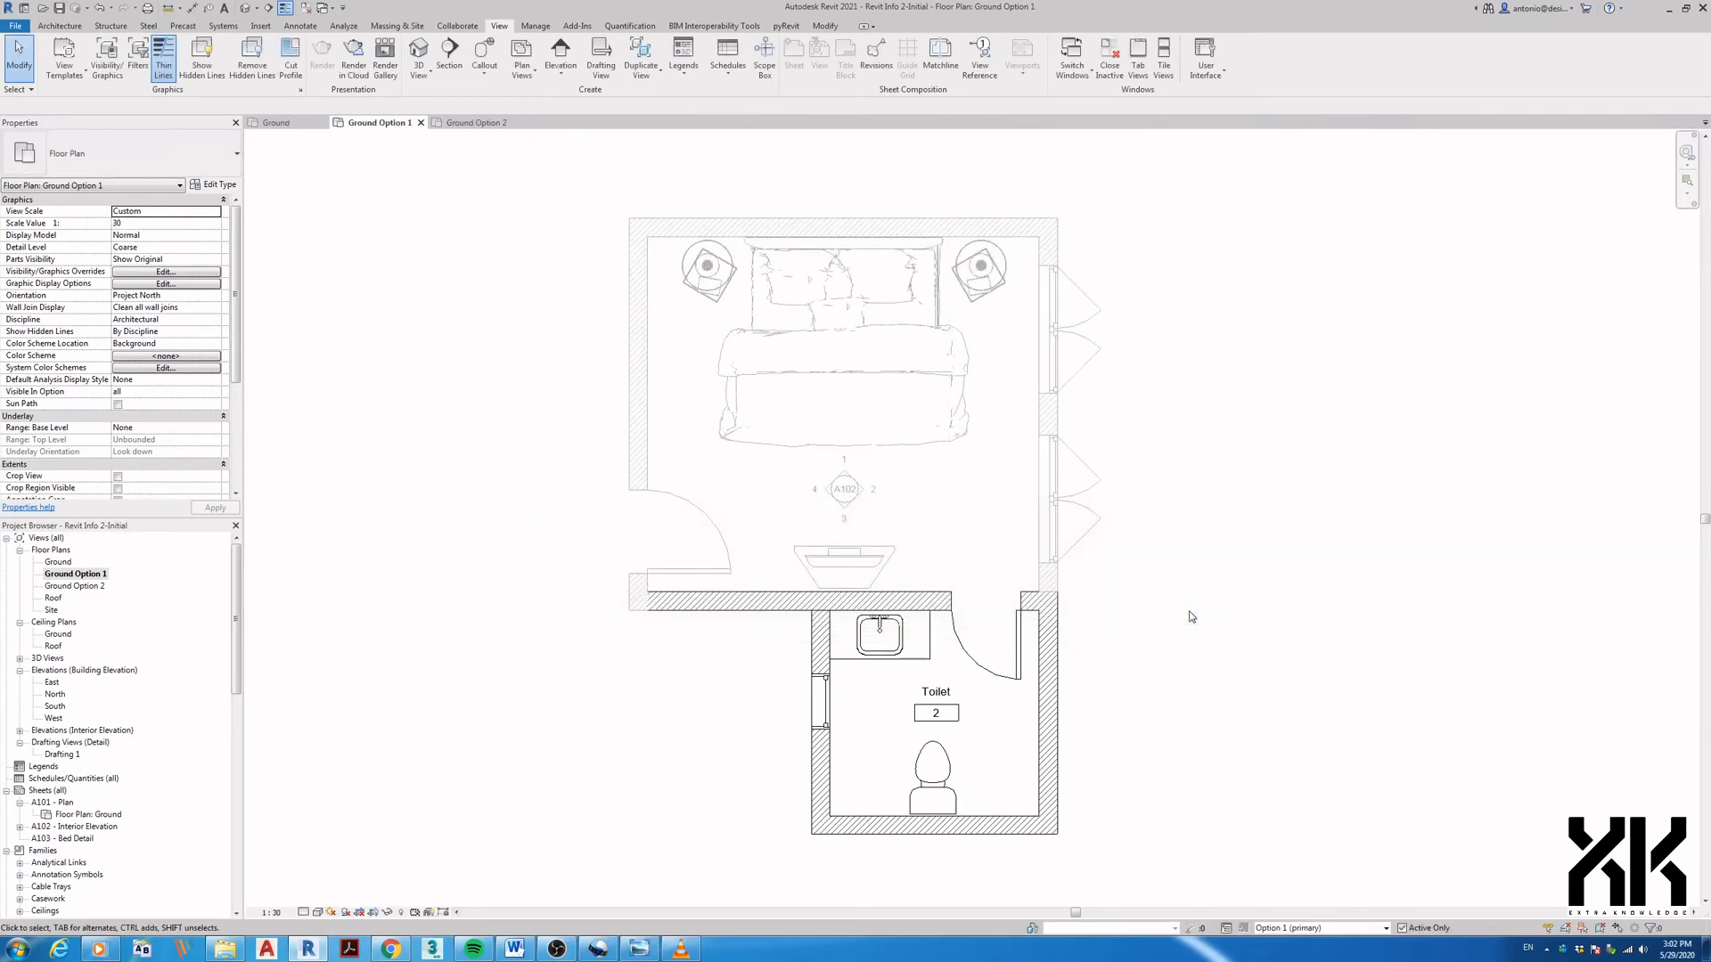
- Return the active design option to Main Model and reopen the Ground Option 2 plan
middle_click_drag(1185, 638, 1168, 656)
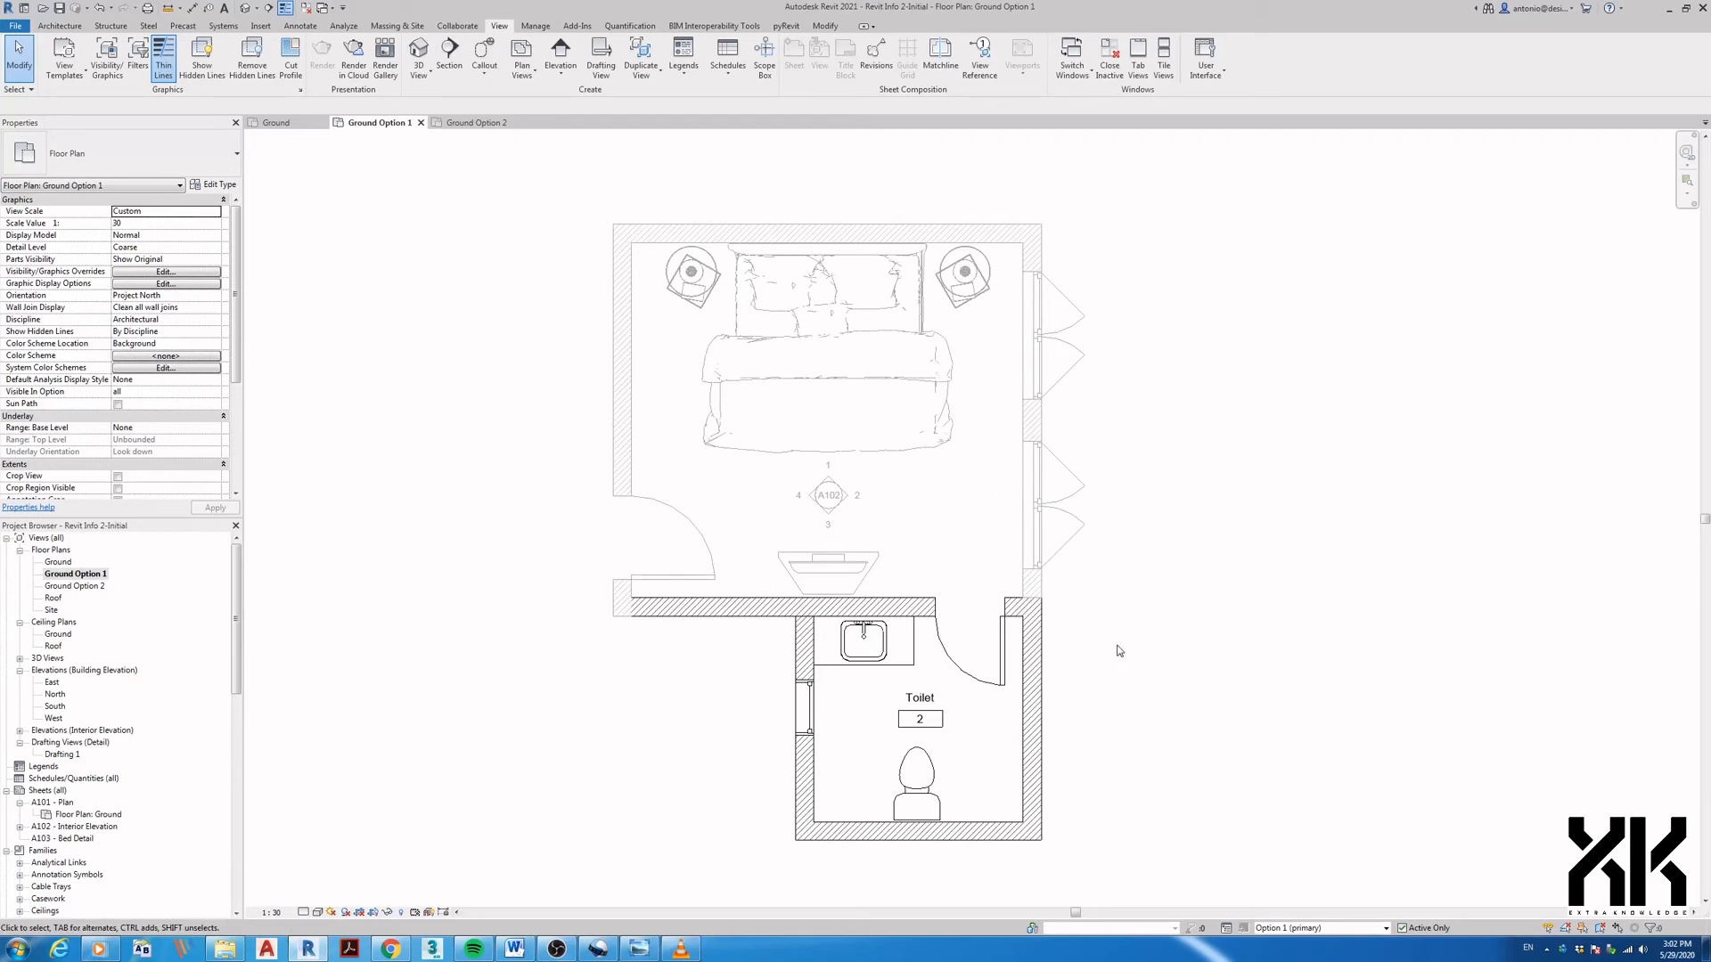
middle_click_drag(1113, 655, 1095, 661)
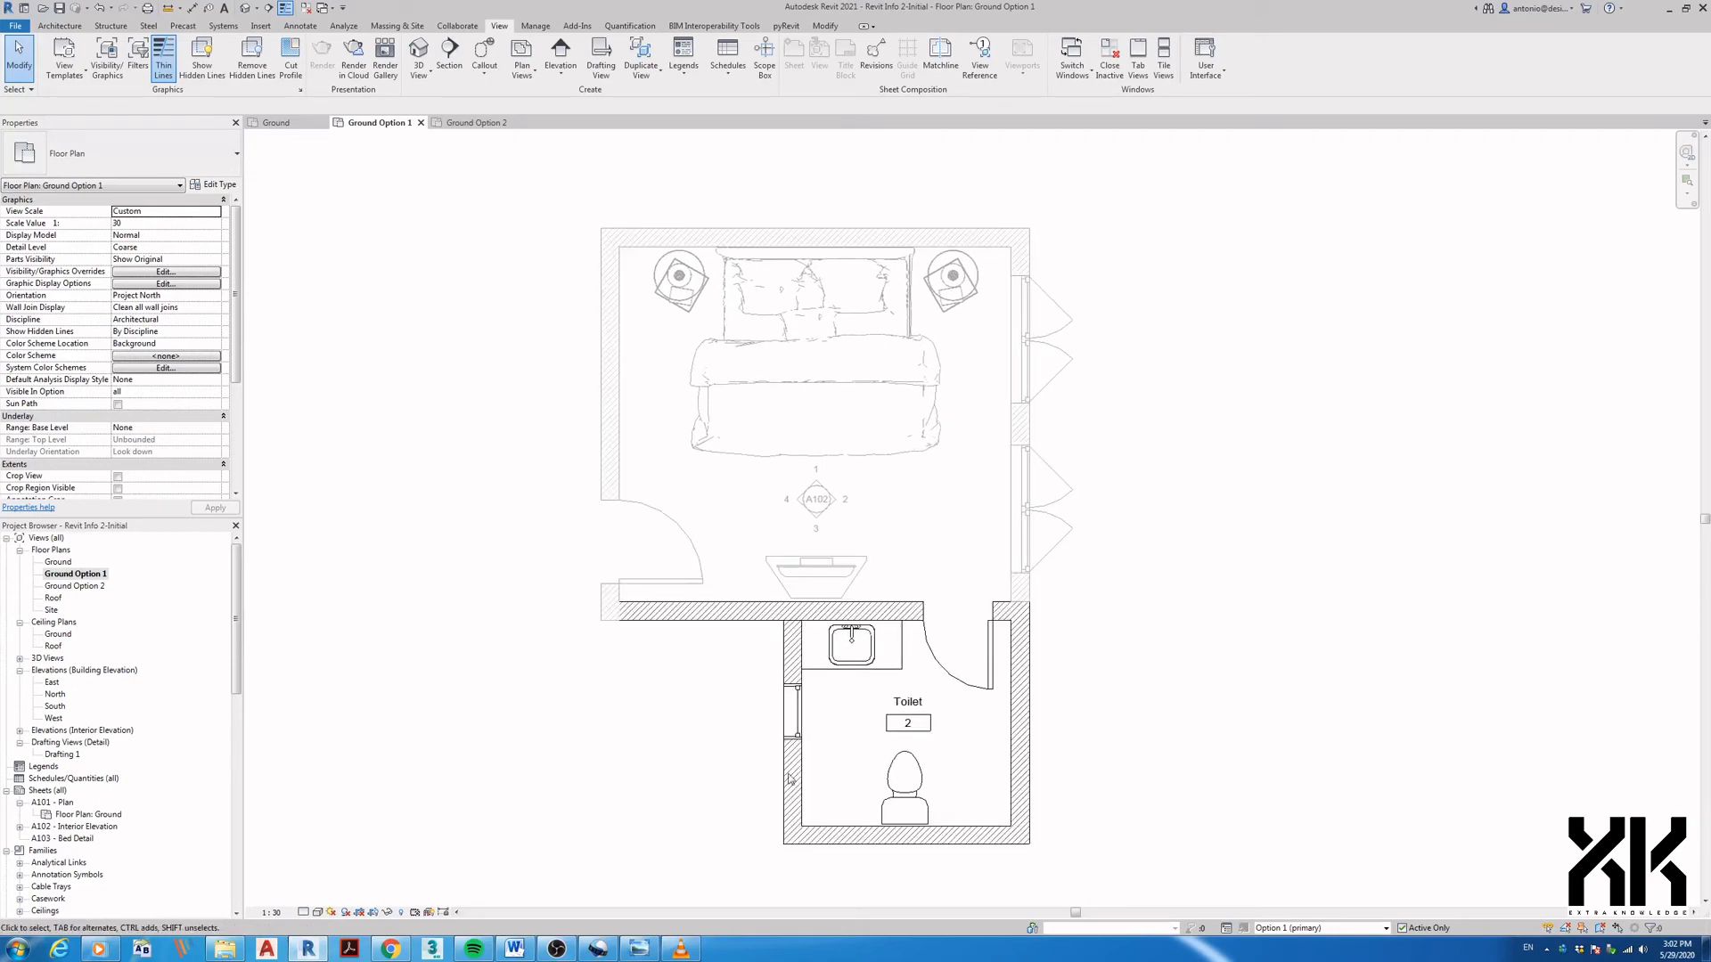
left_click(1275, 928)
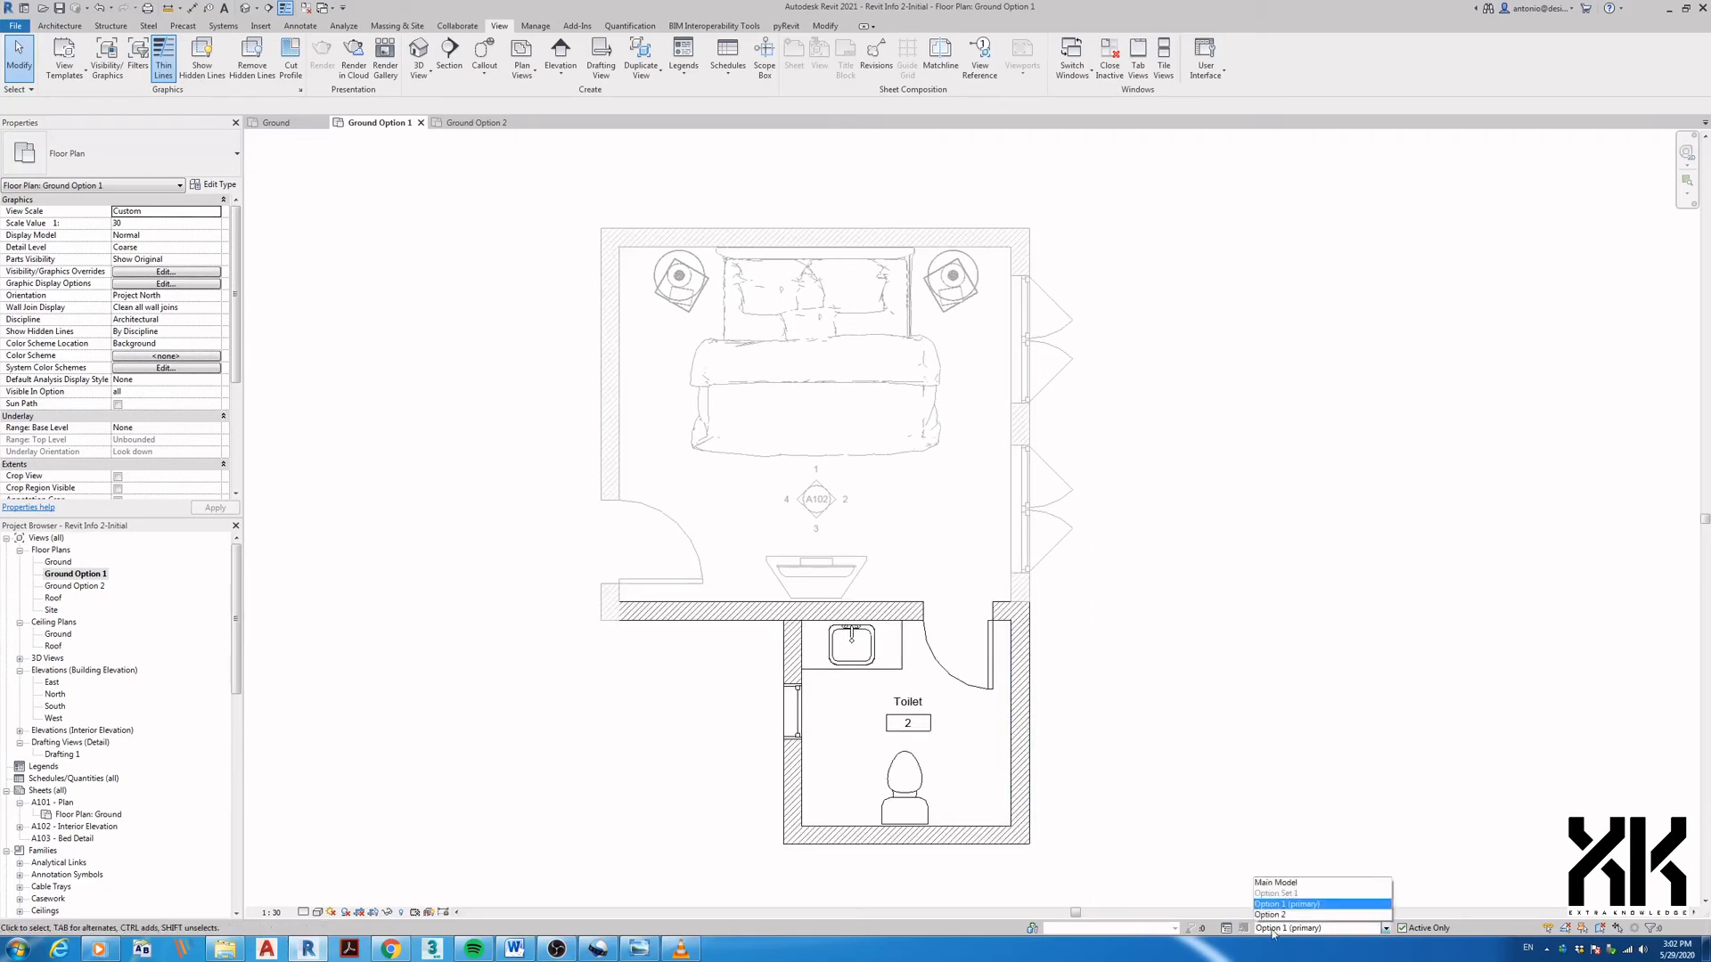
left_click(1275, 883)
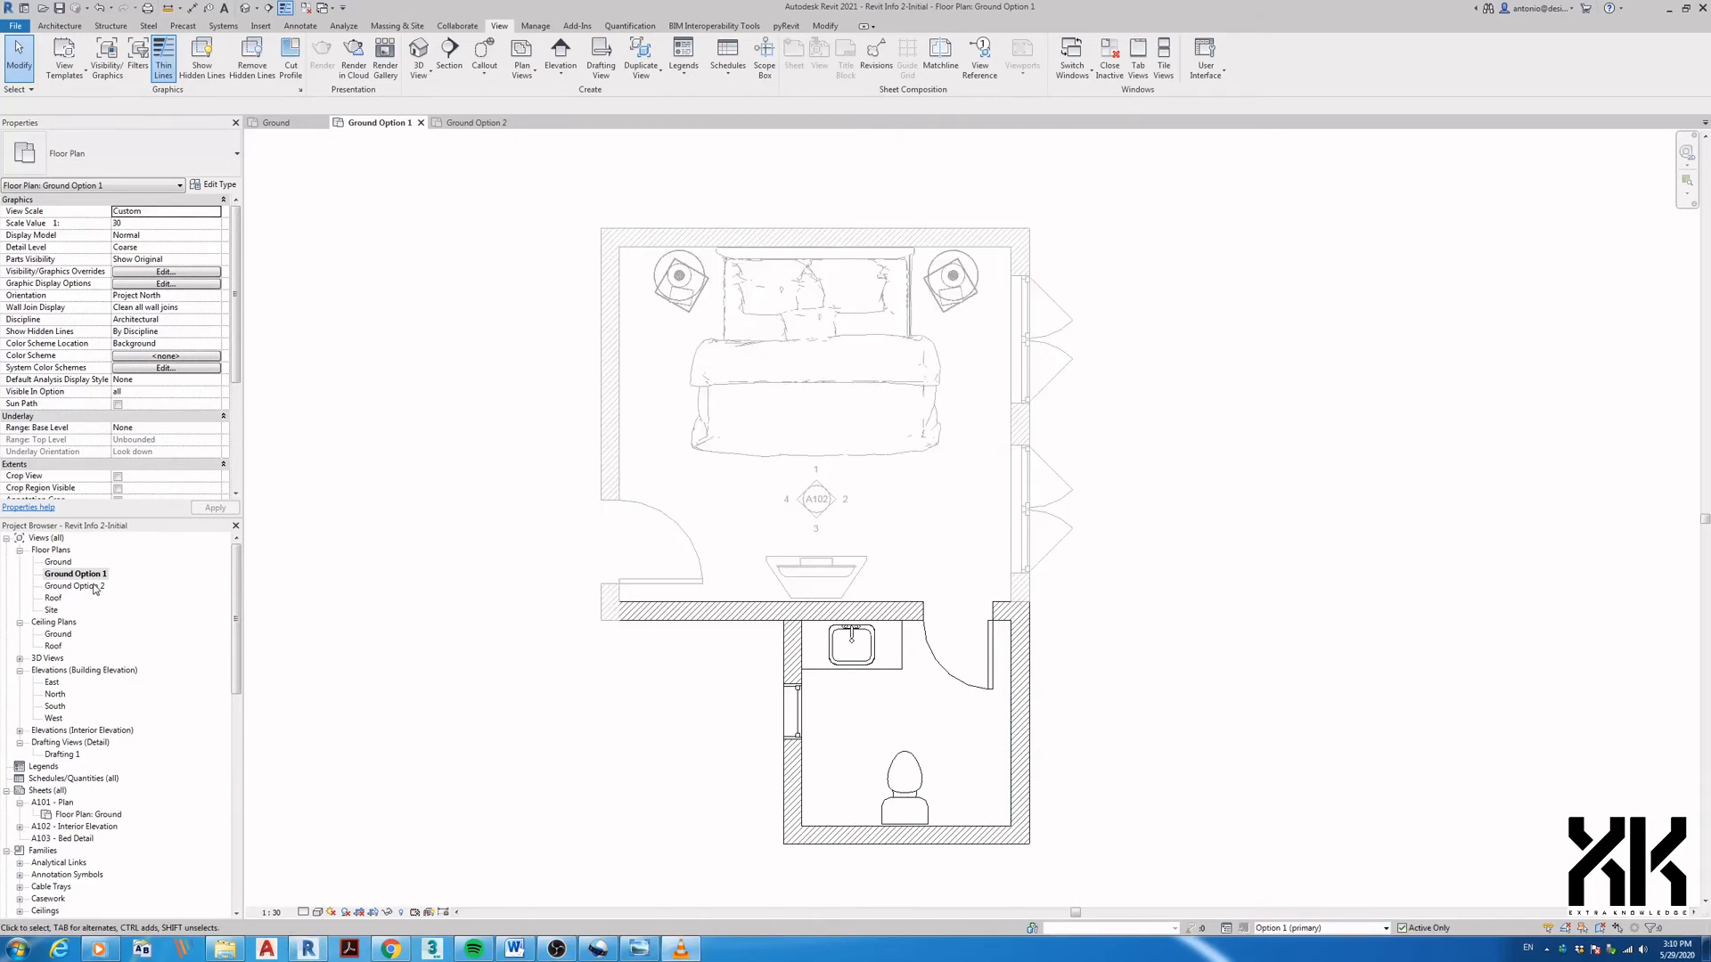
left_click(75, 586)
double_click(95, 589)
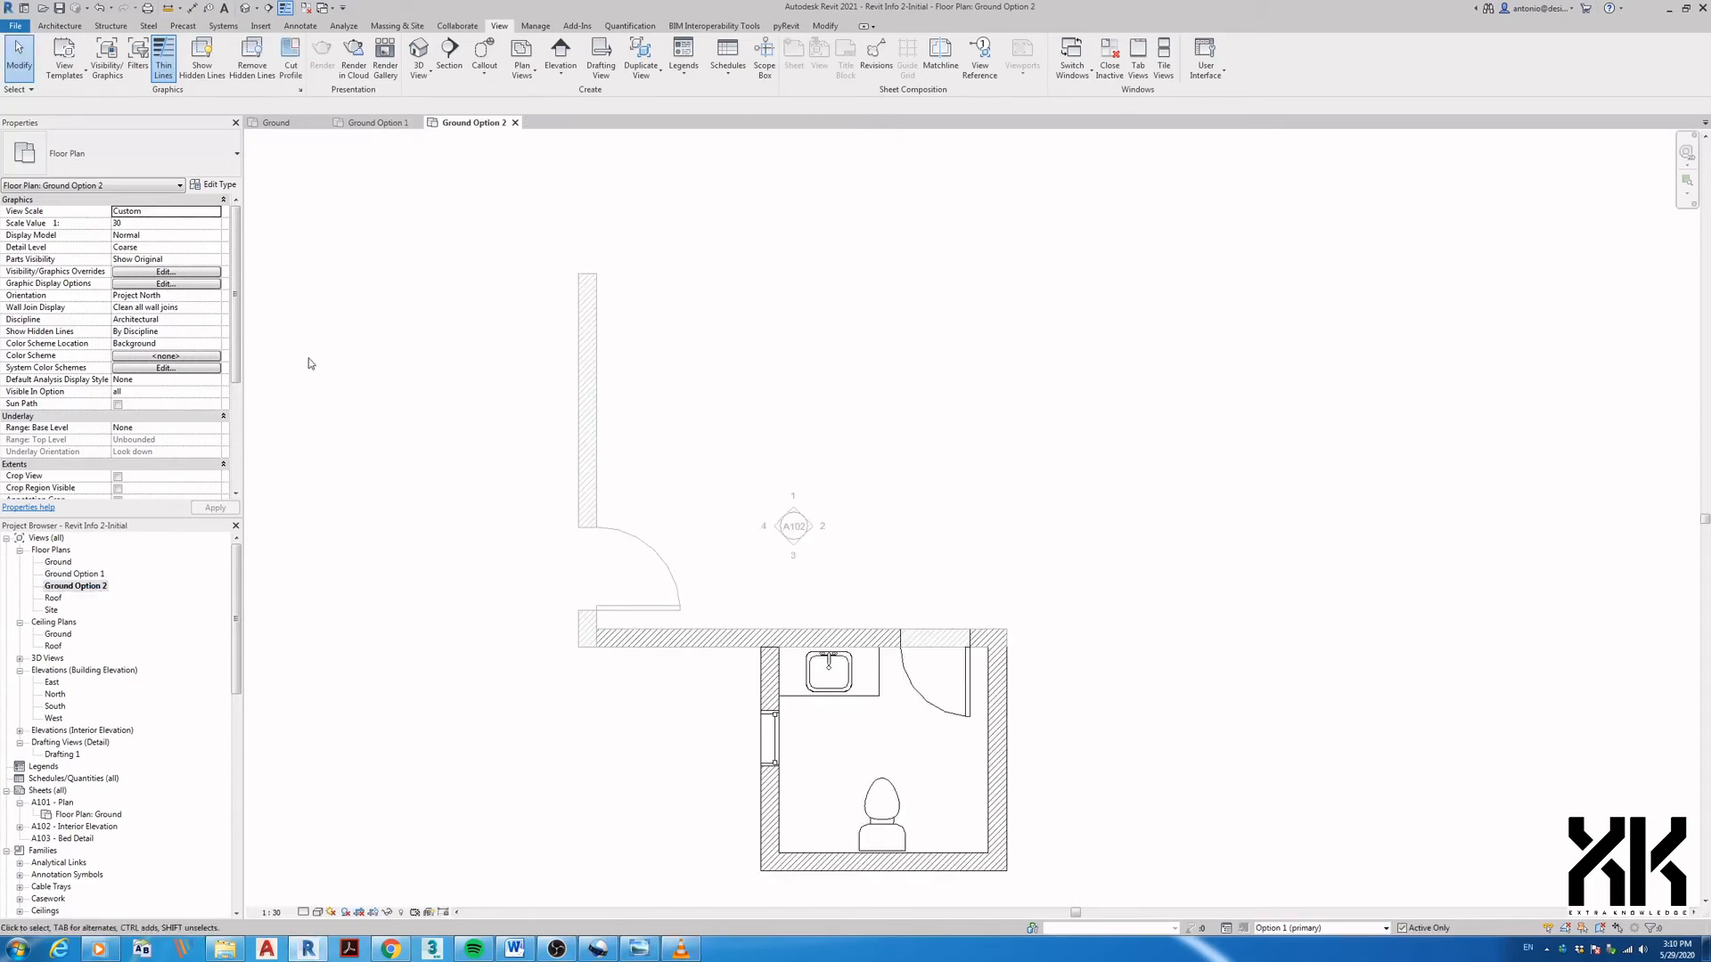
- Set Ground Option 2's Visibility/Graphics Option Set 1 to display Option 2
left_click(107, 59)
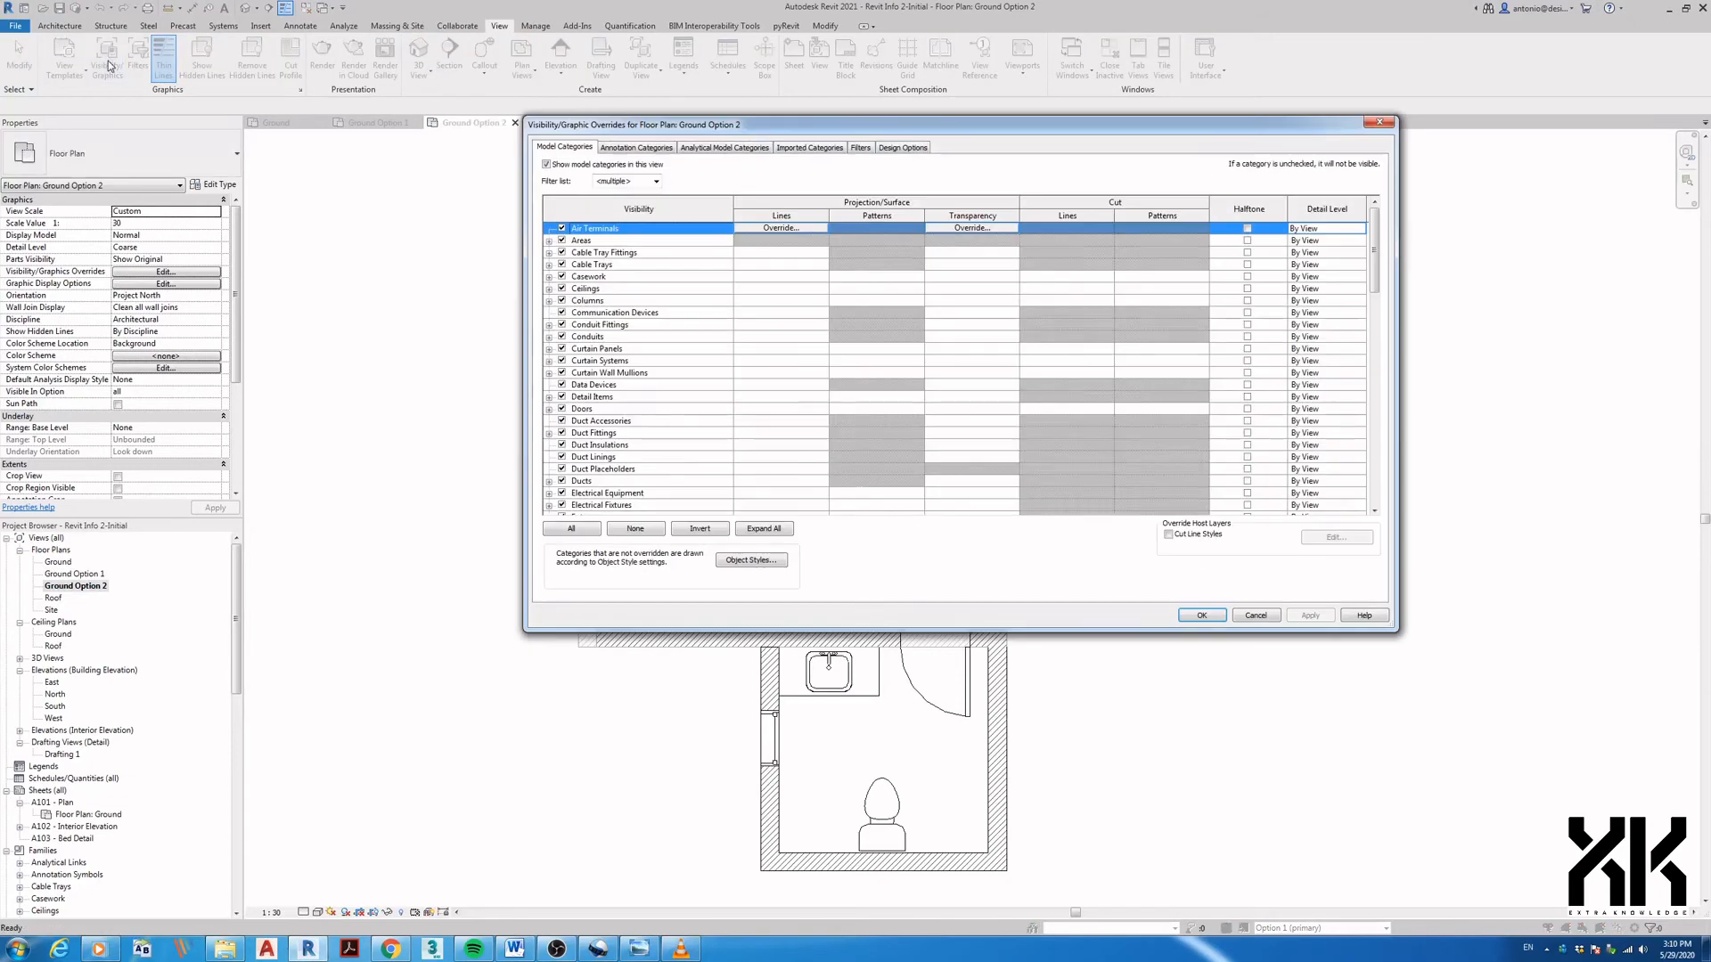
left_click(917, 150)
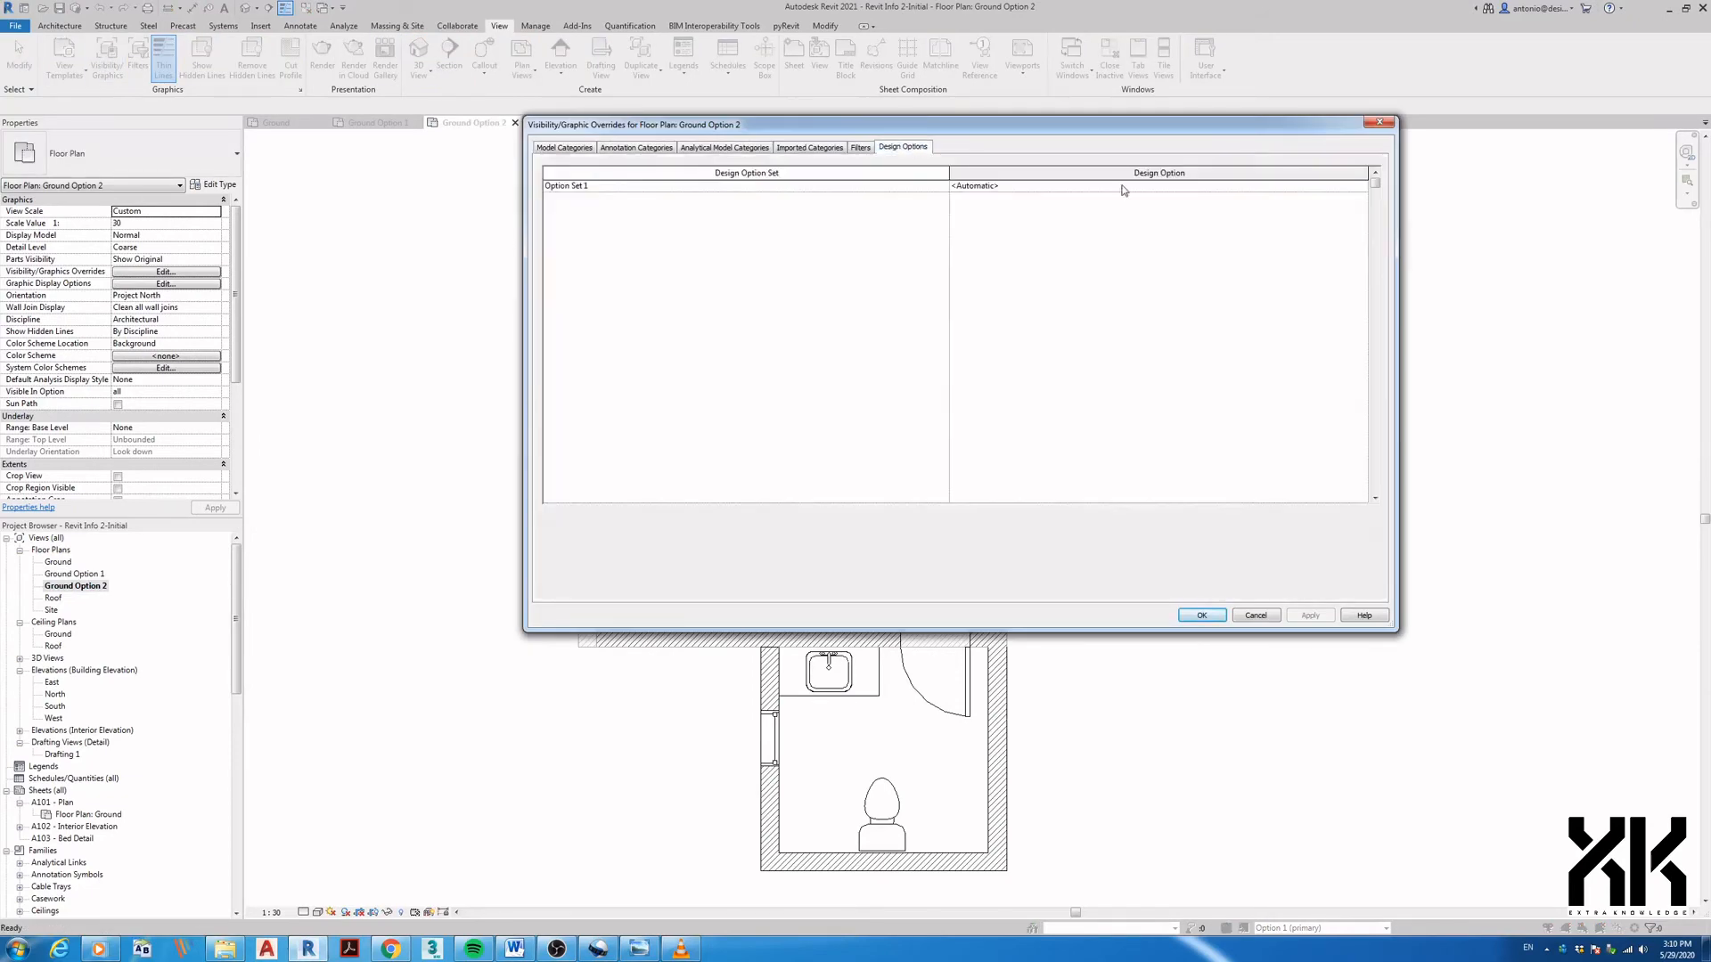
left_click(1366, 189)
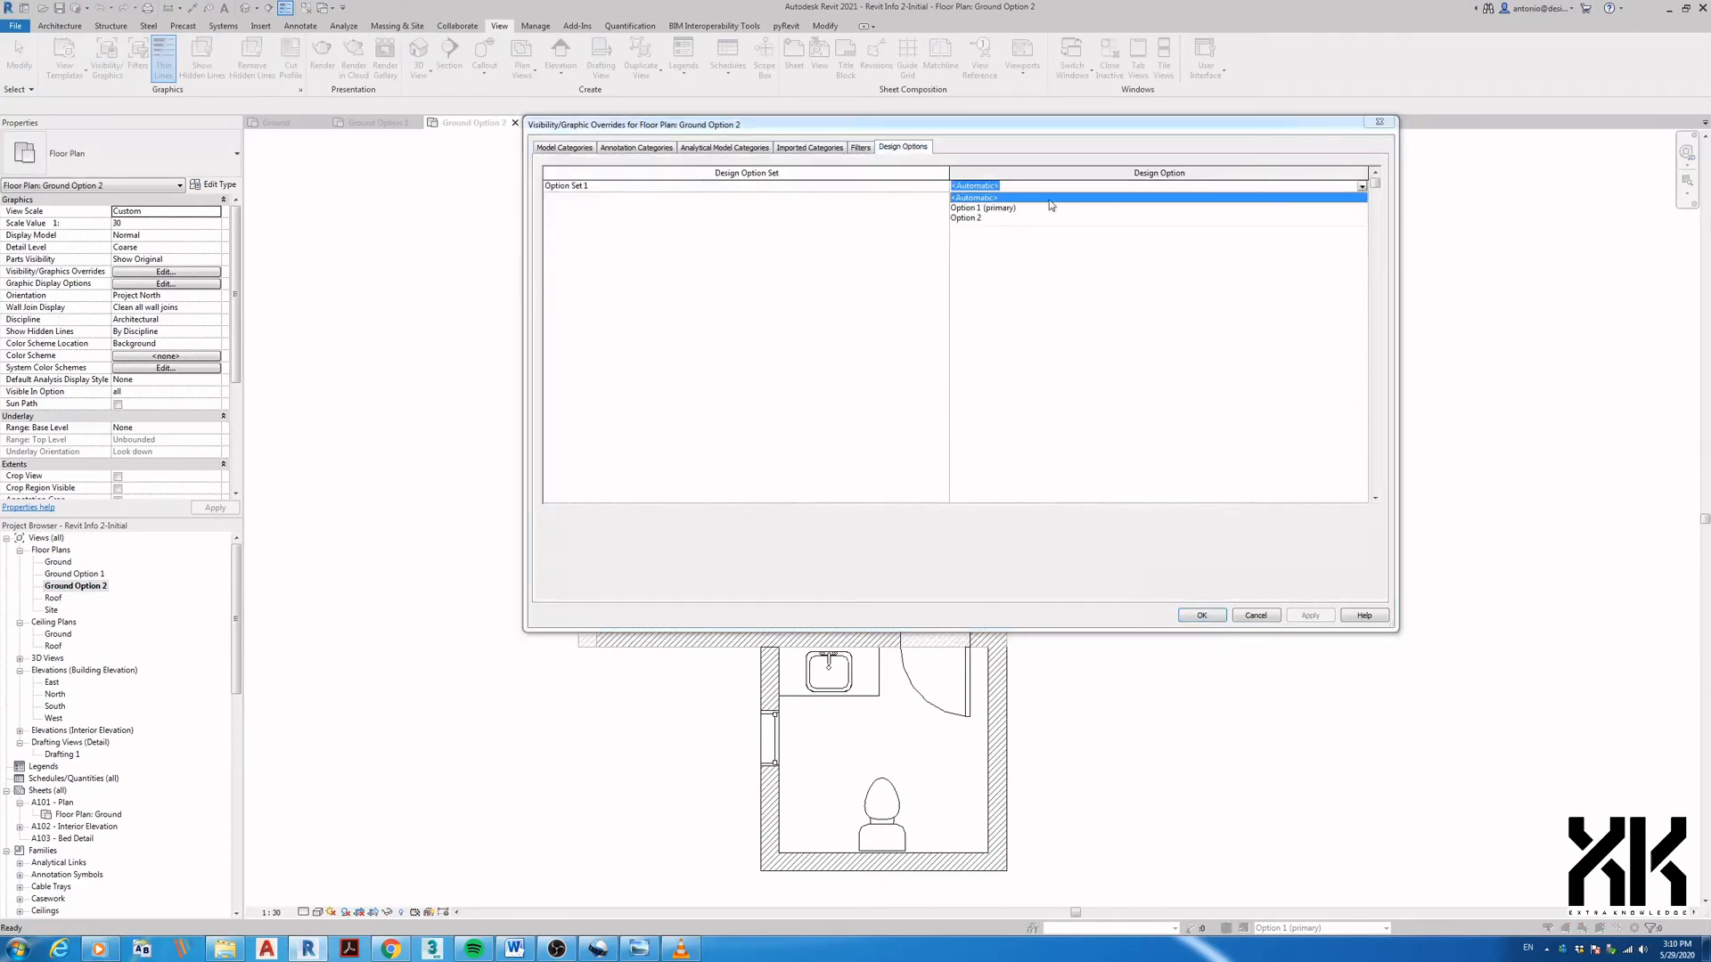
left_click(976, 221)
left_click(1201, 616)
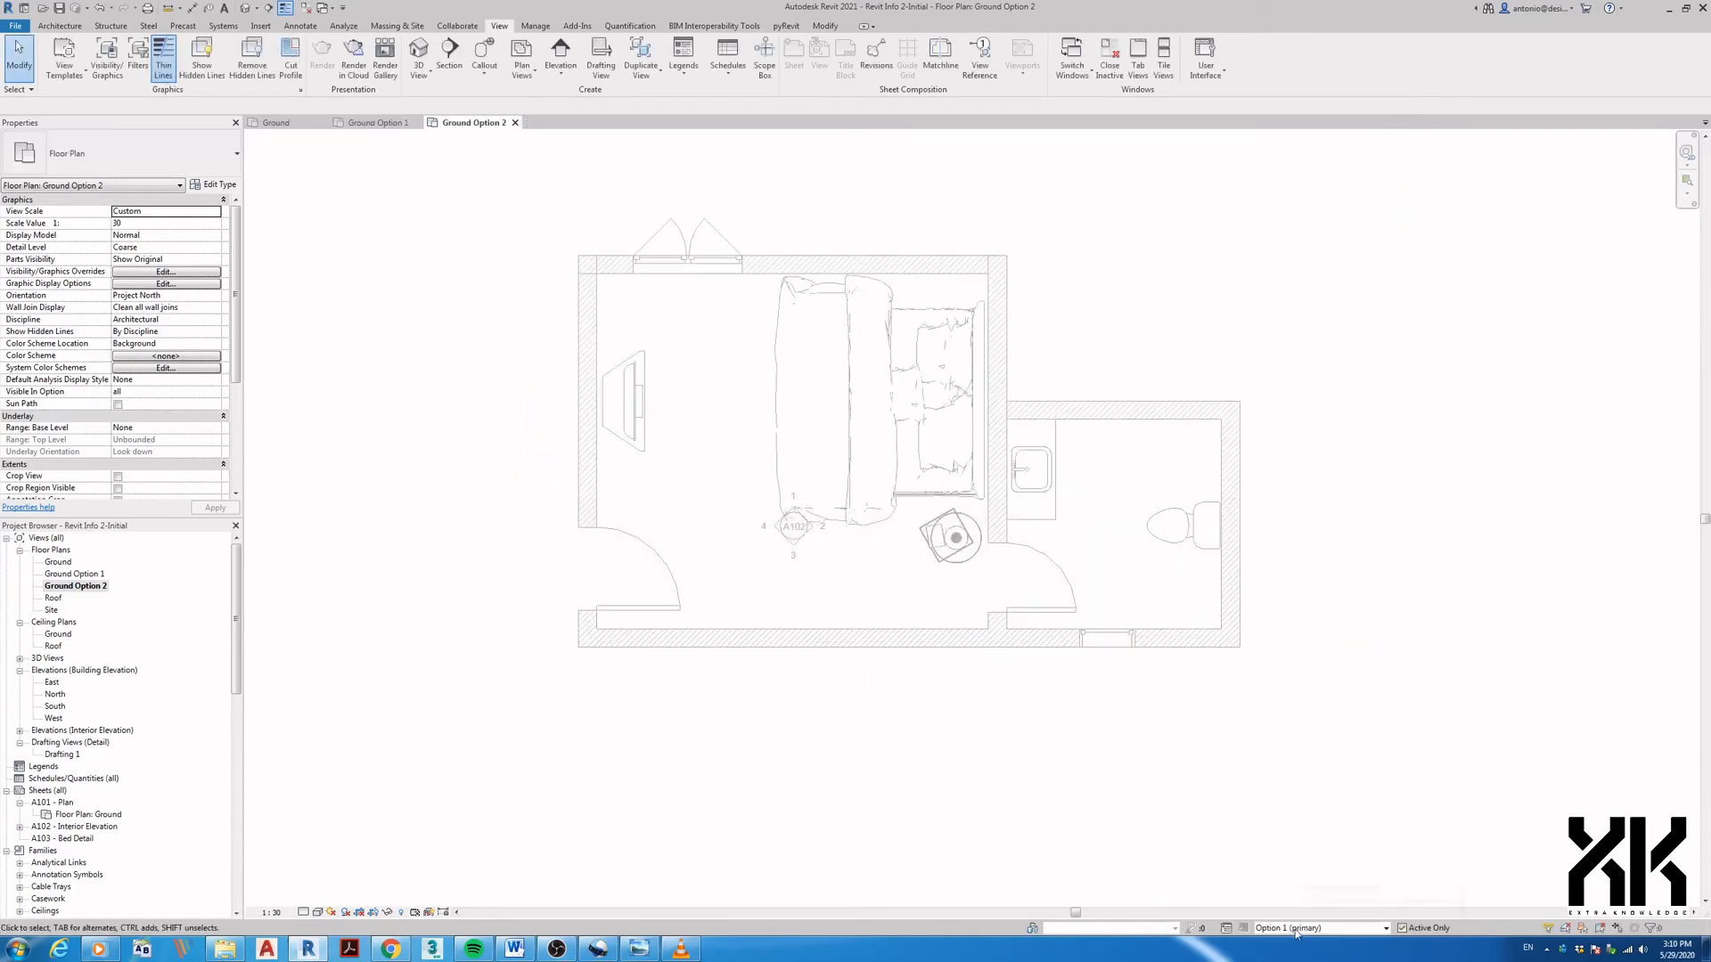
- Cycle the active design option through Main Model, Option 1 and Option 2, ending on Main Model
left_click(1263, 929)
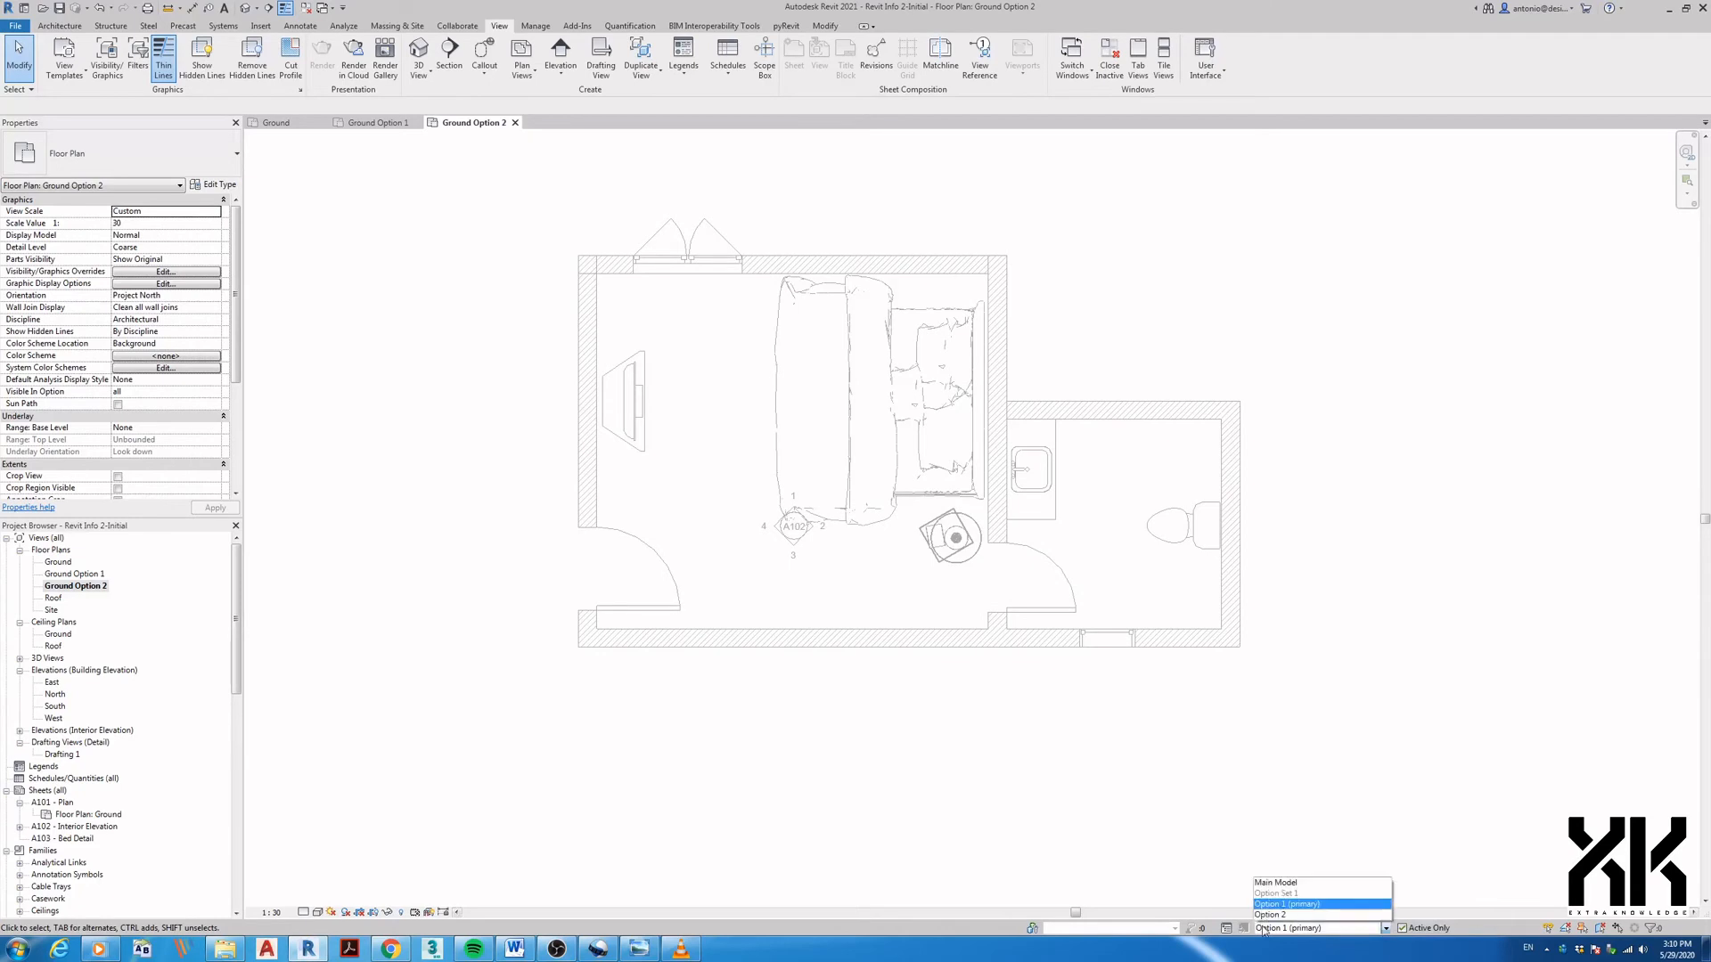
left_click(1274, 884)
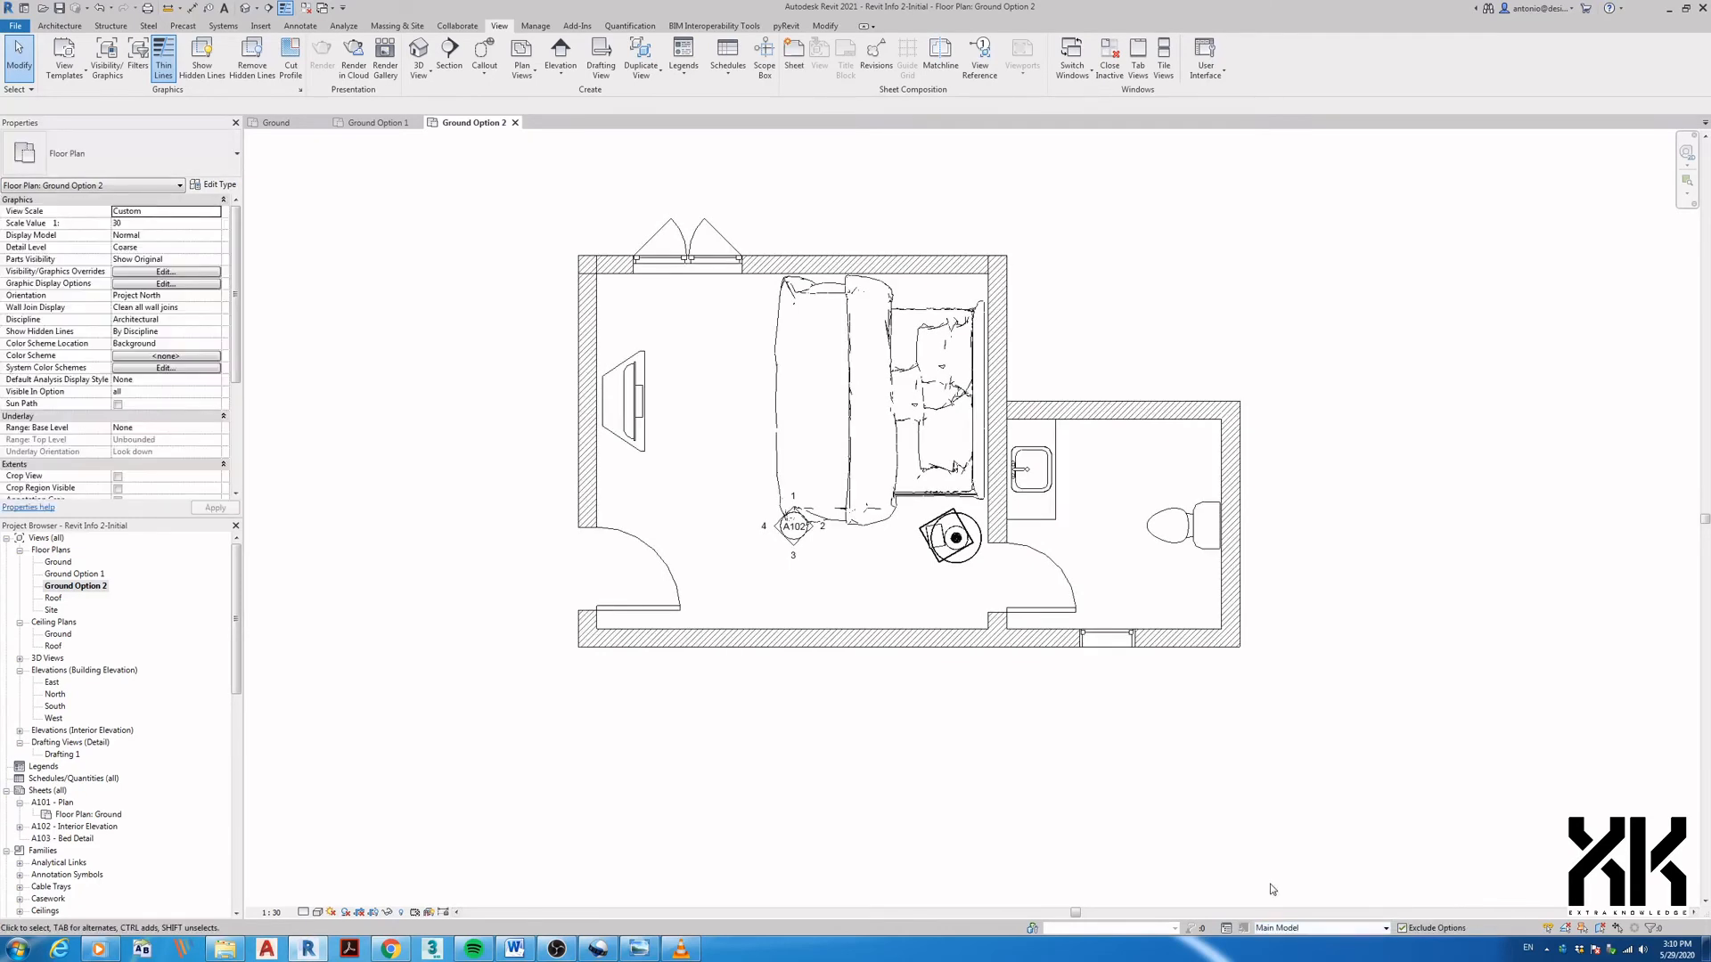
left_click(1273, 924)
left_click(1270, 900)
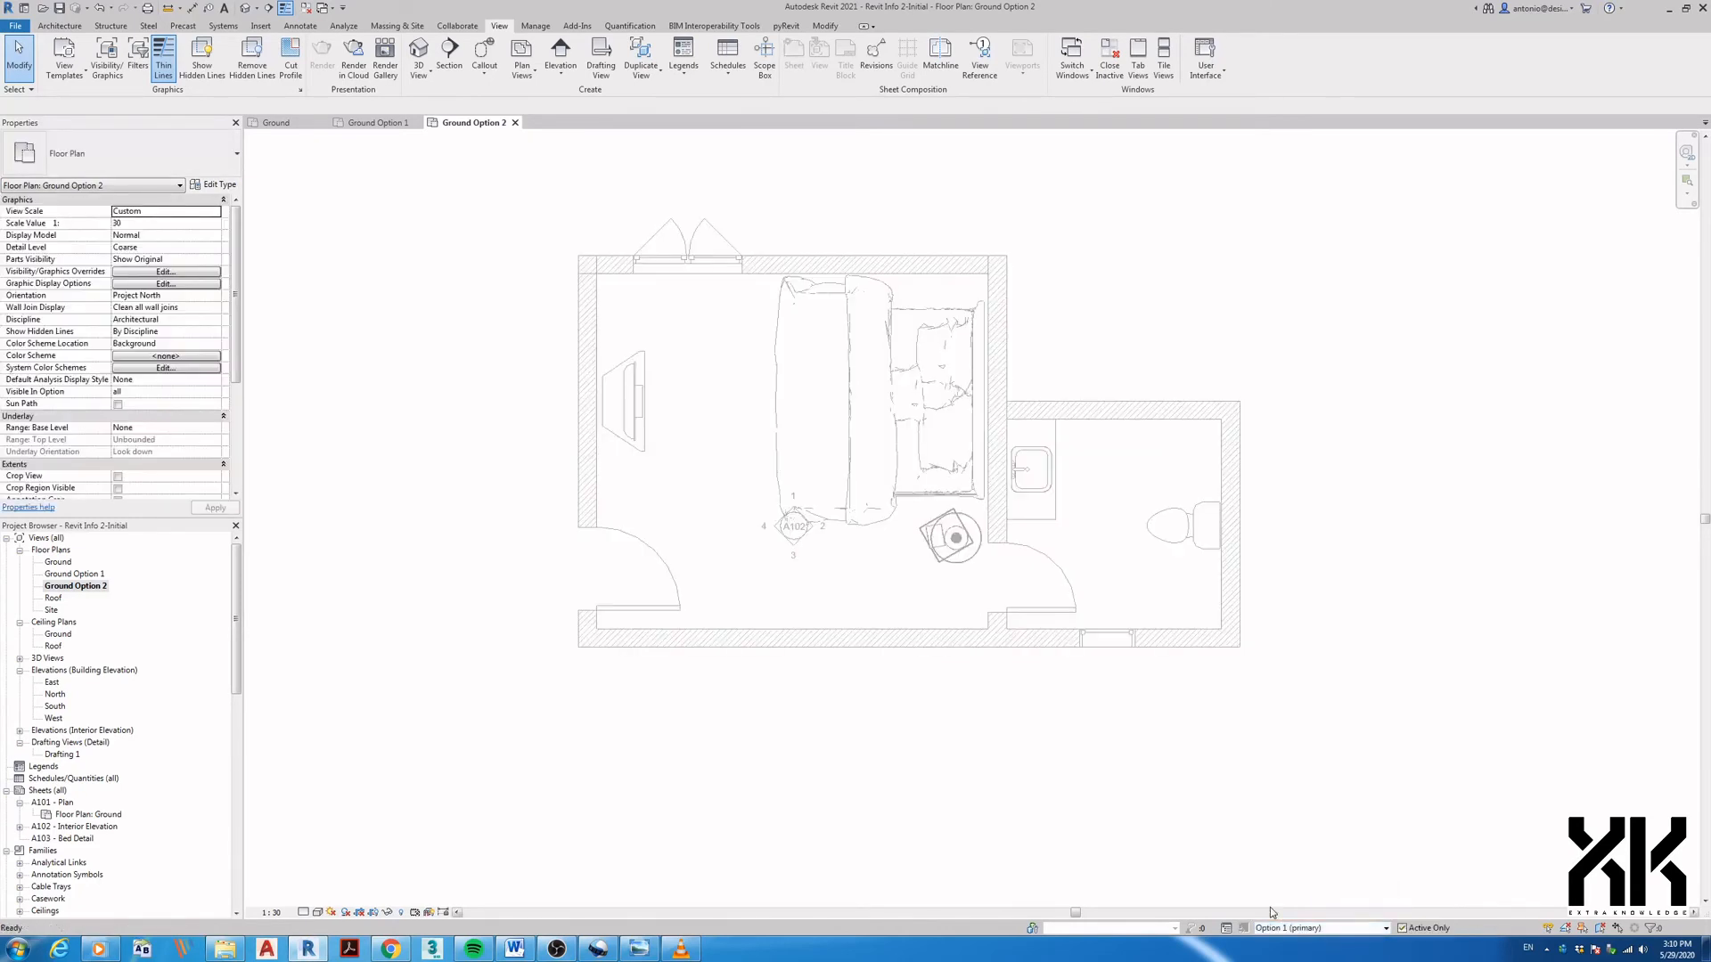
left_click(1274, 928)
left_click(1272, 916)
left_click(1275, 928)
left_click(1274, 884)
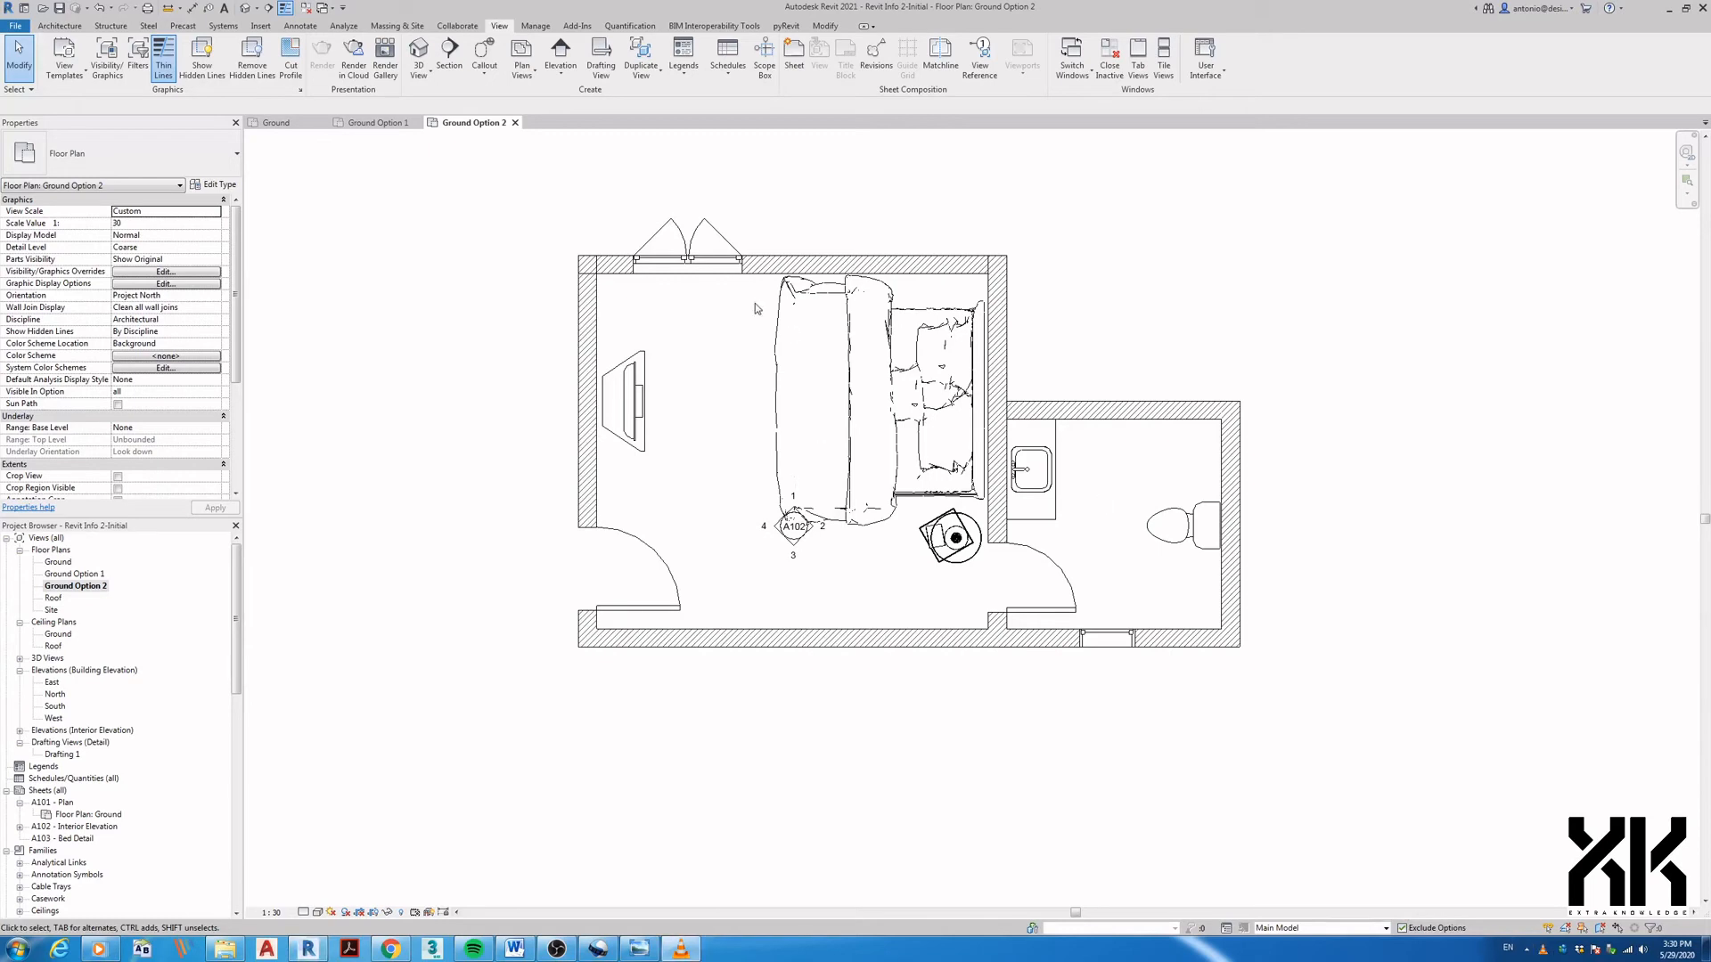
middle_click_drag(540, 325, 531, 351)
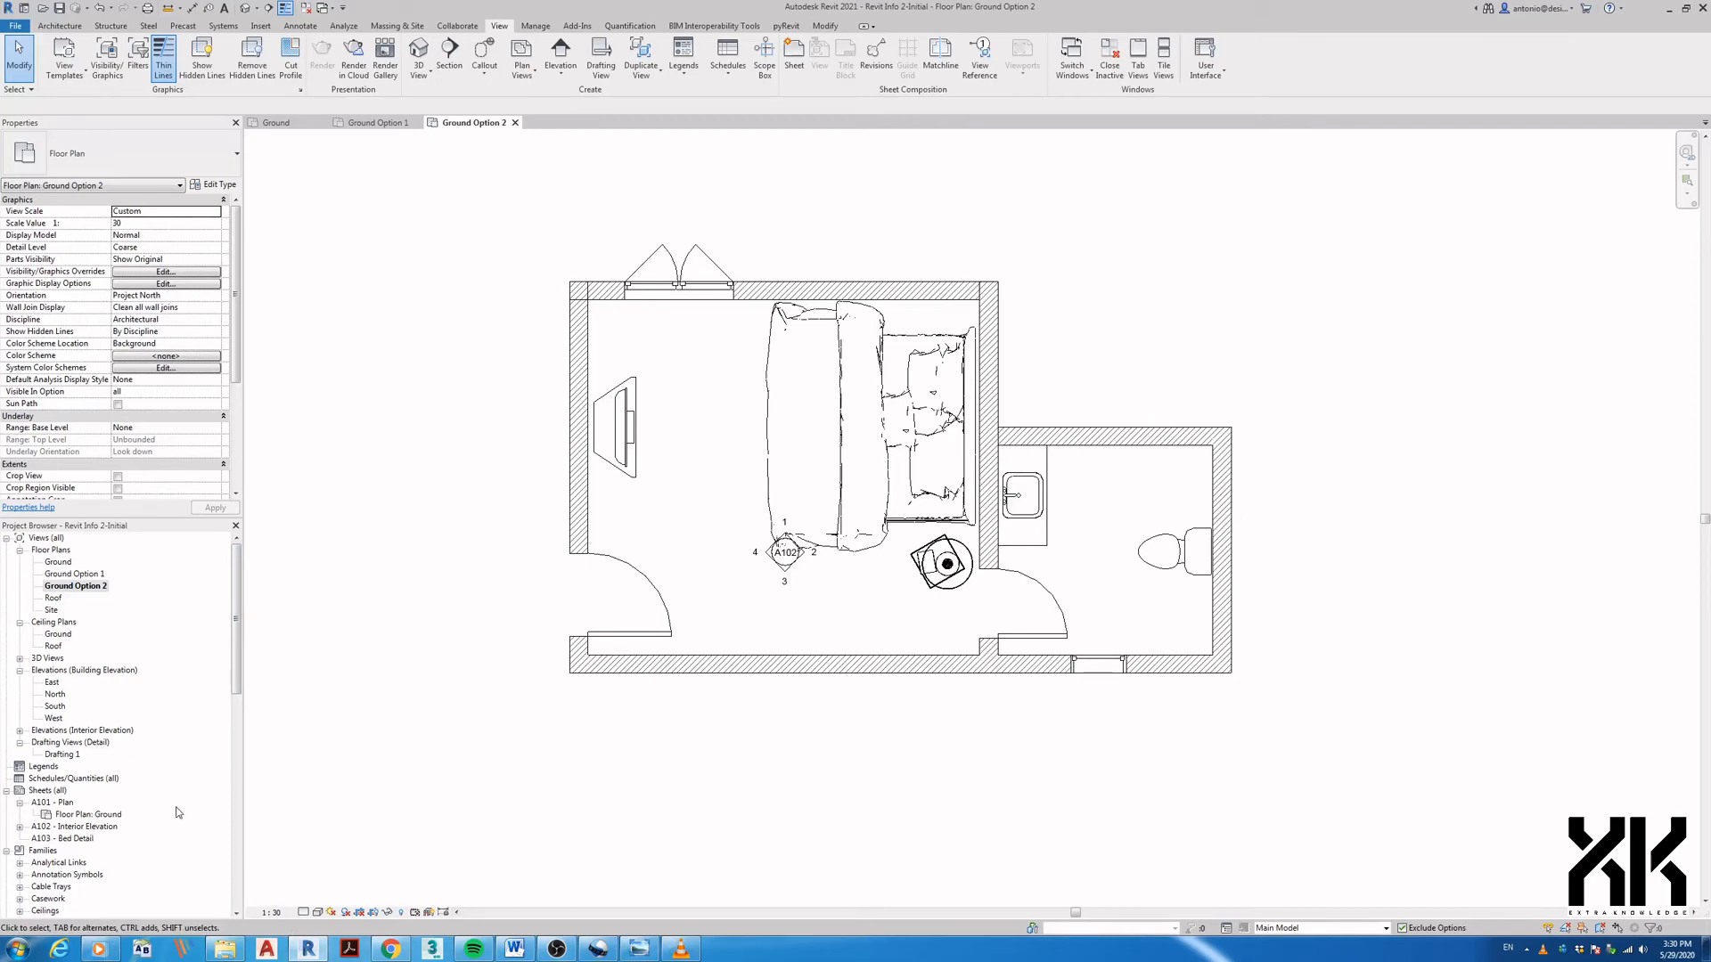
- Switch from Ground Option 2 to the Ground Option 1 plan to compare layouts
left_click(93, 576)
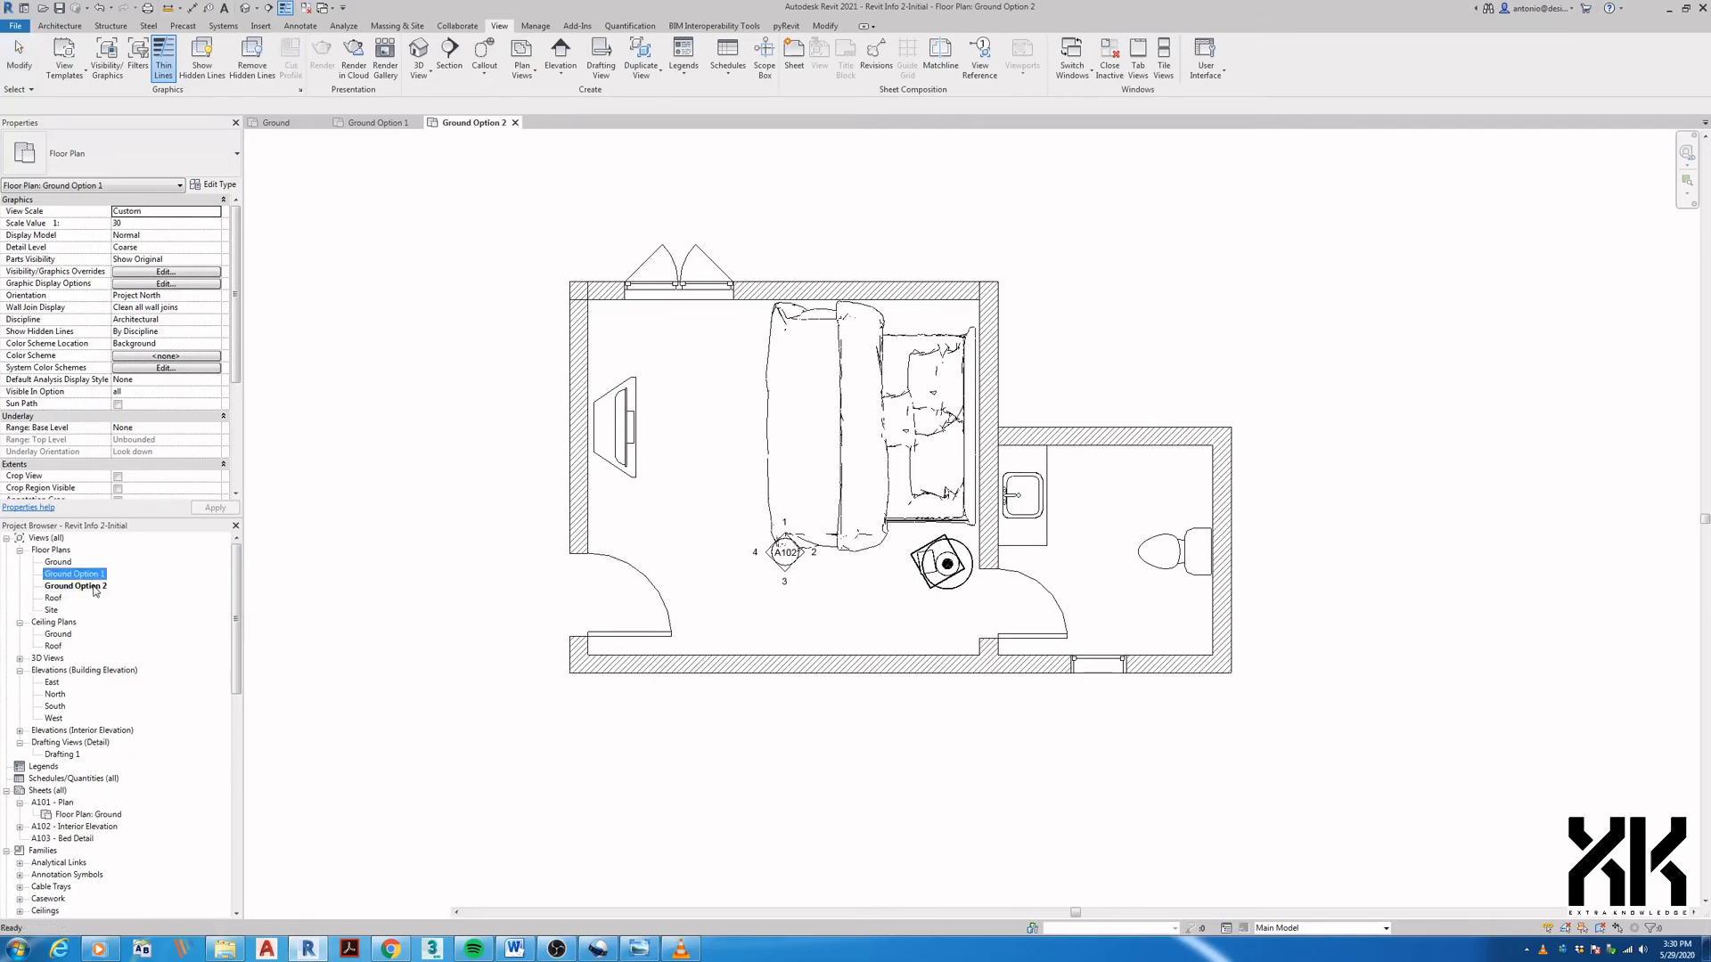
double_click(94, 587)
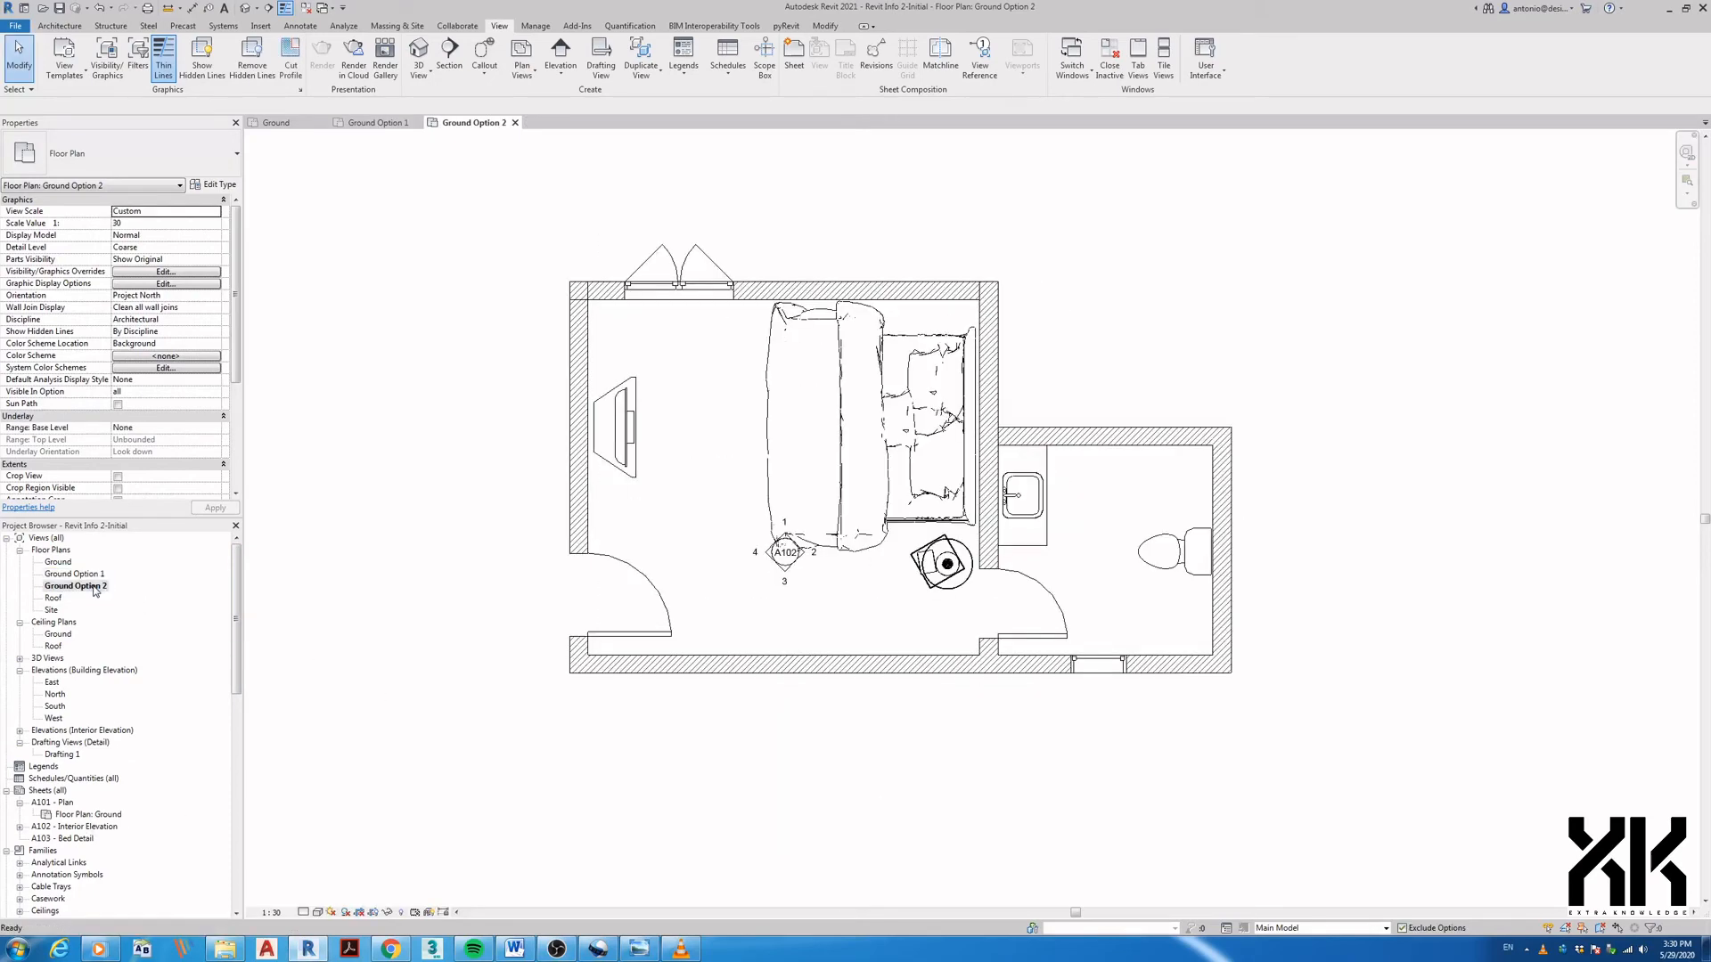
double_click(90, 575)
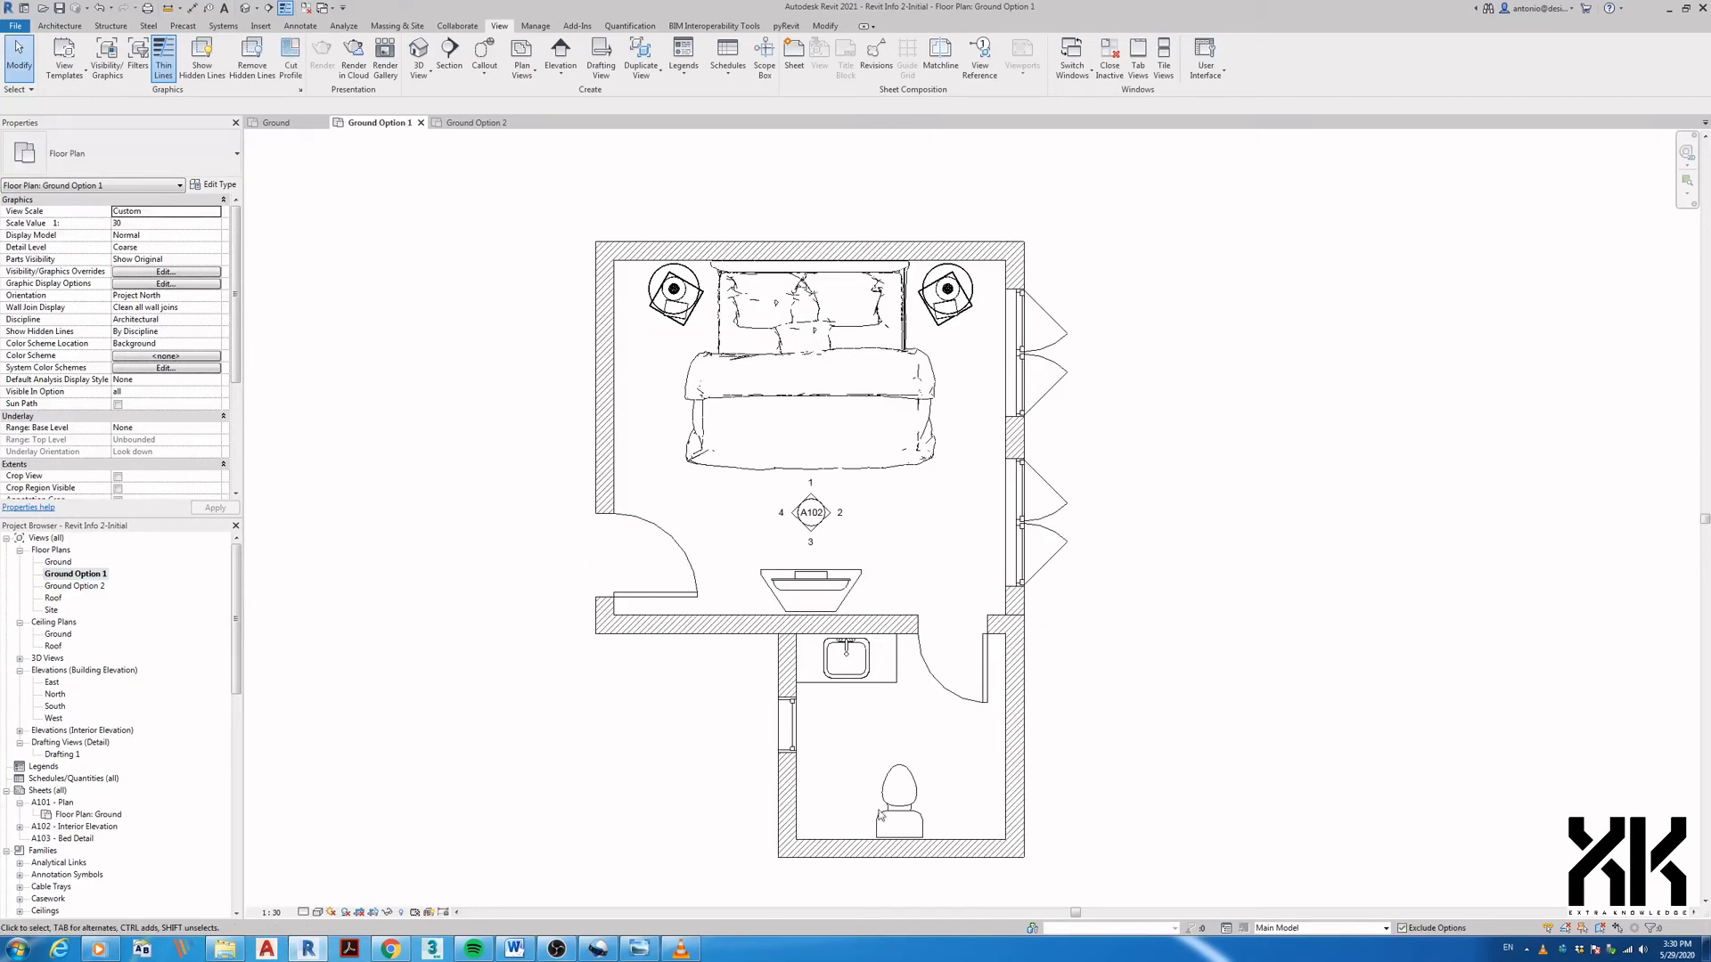
left_click(1224, 928)
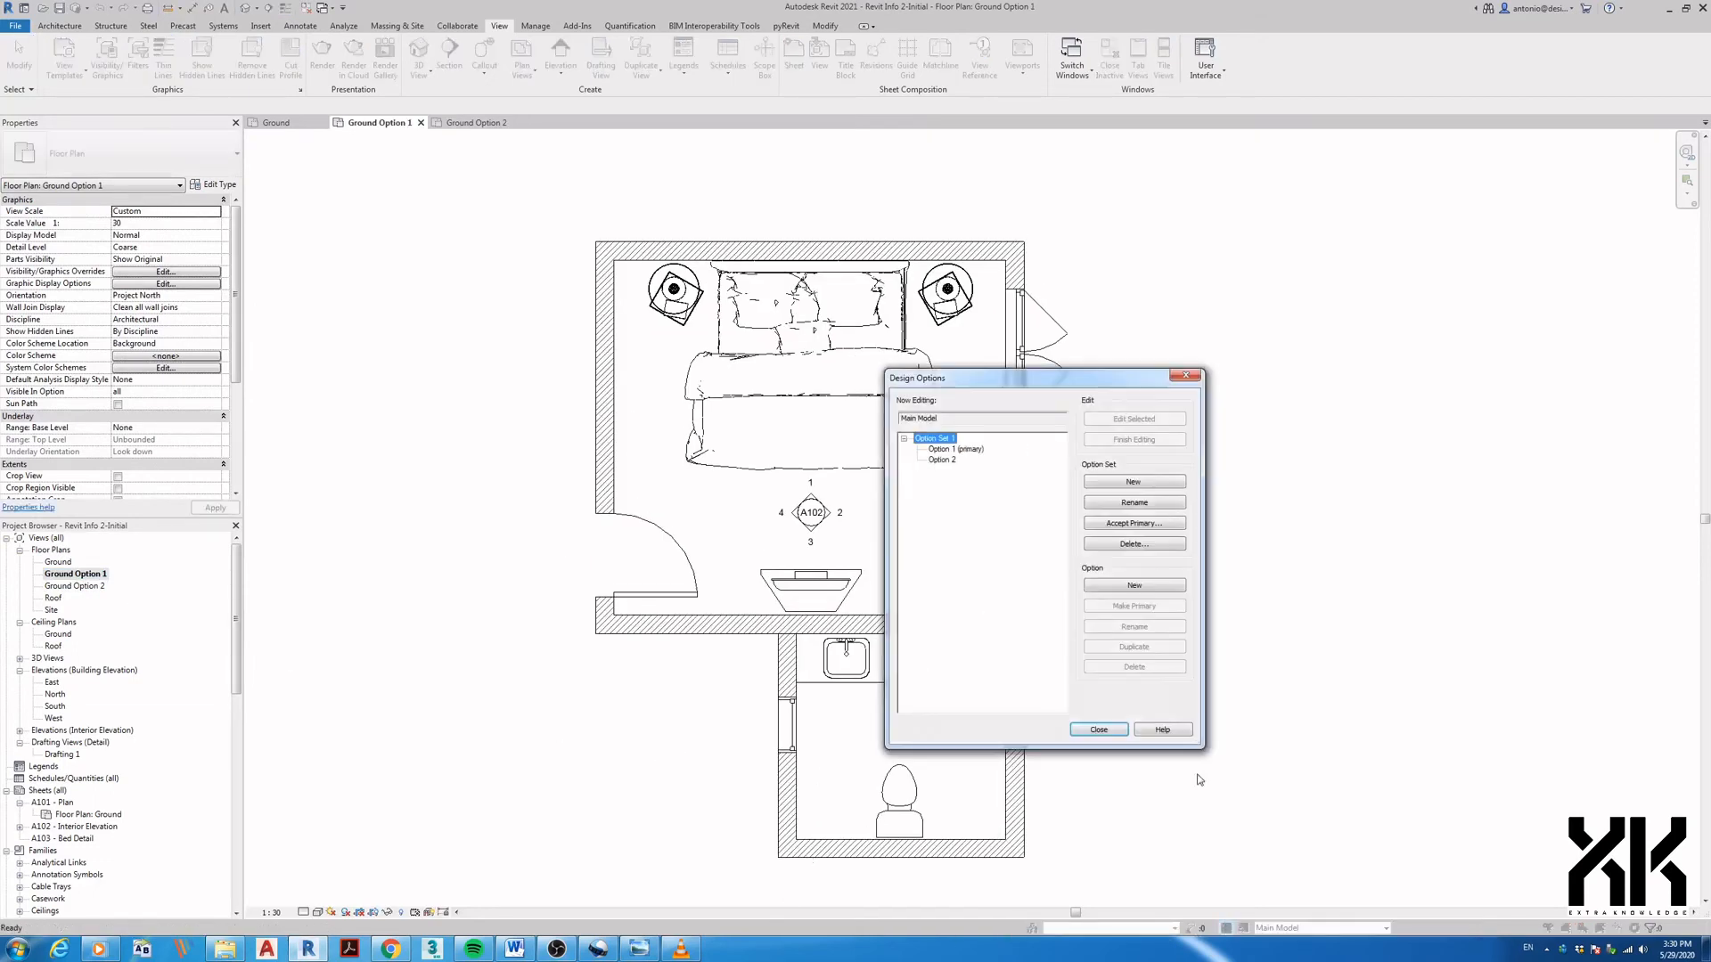
left_click(955, 449)
left_click(943, 460)
left_click(955, 450)
left_click(1087, 728)
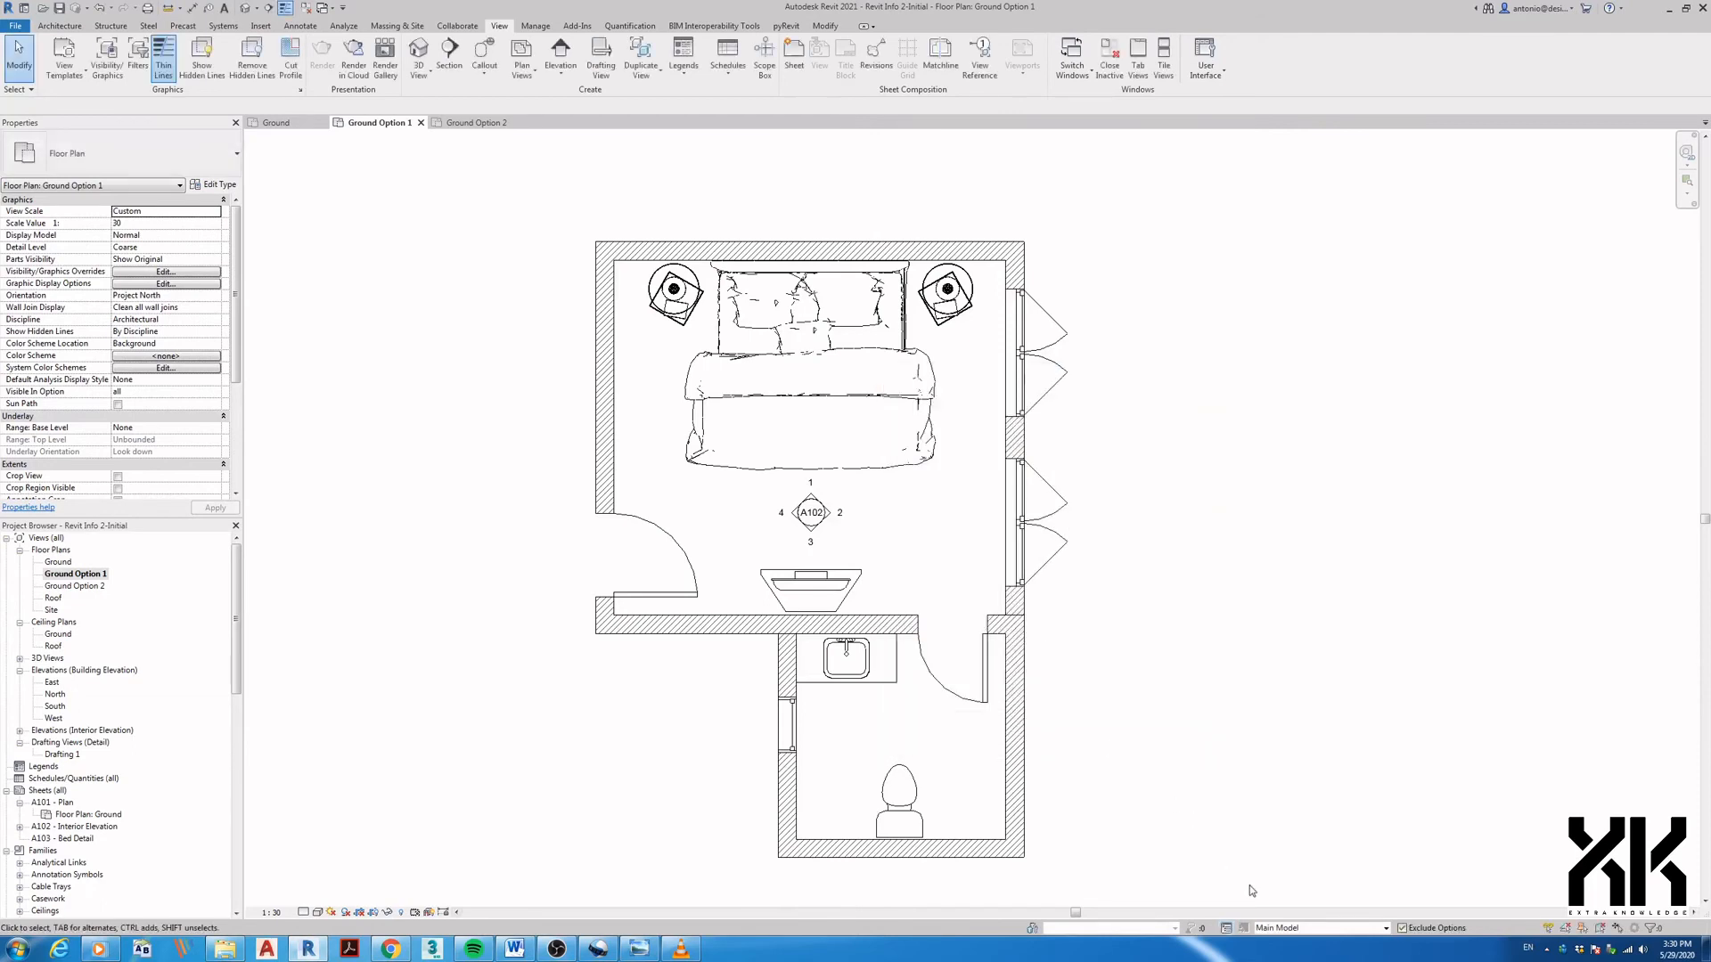
left_click(1272, 929)
left_click(1272, 929)
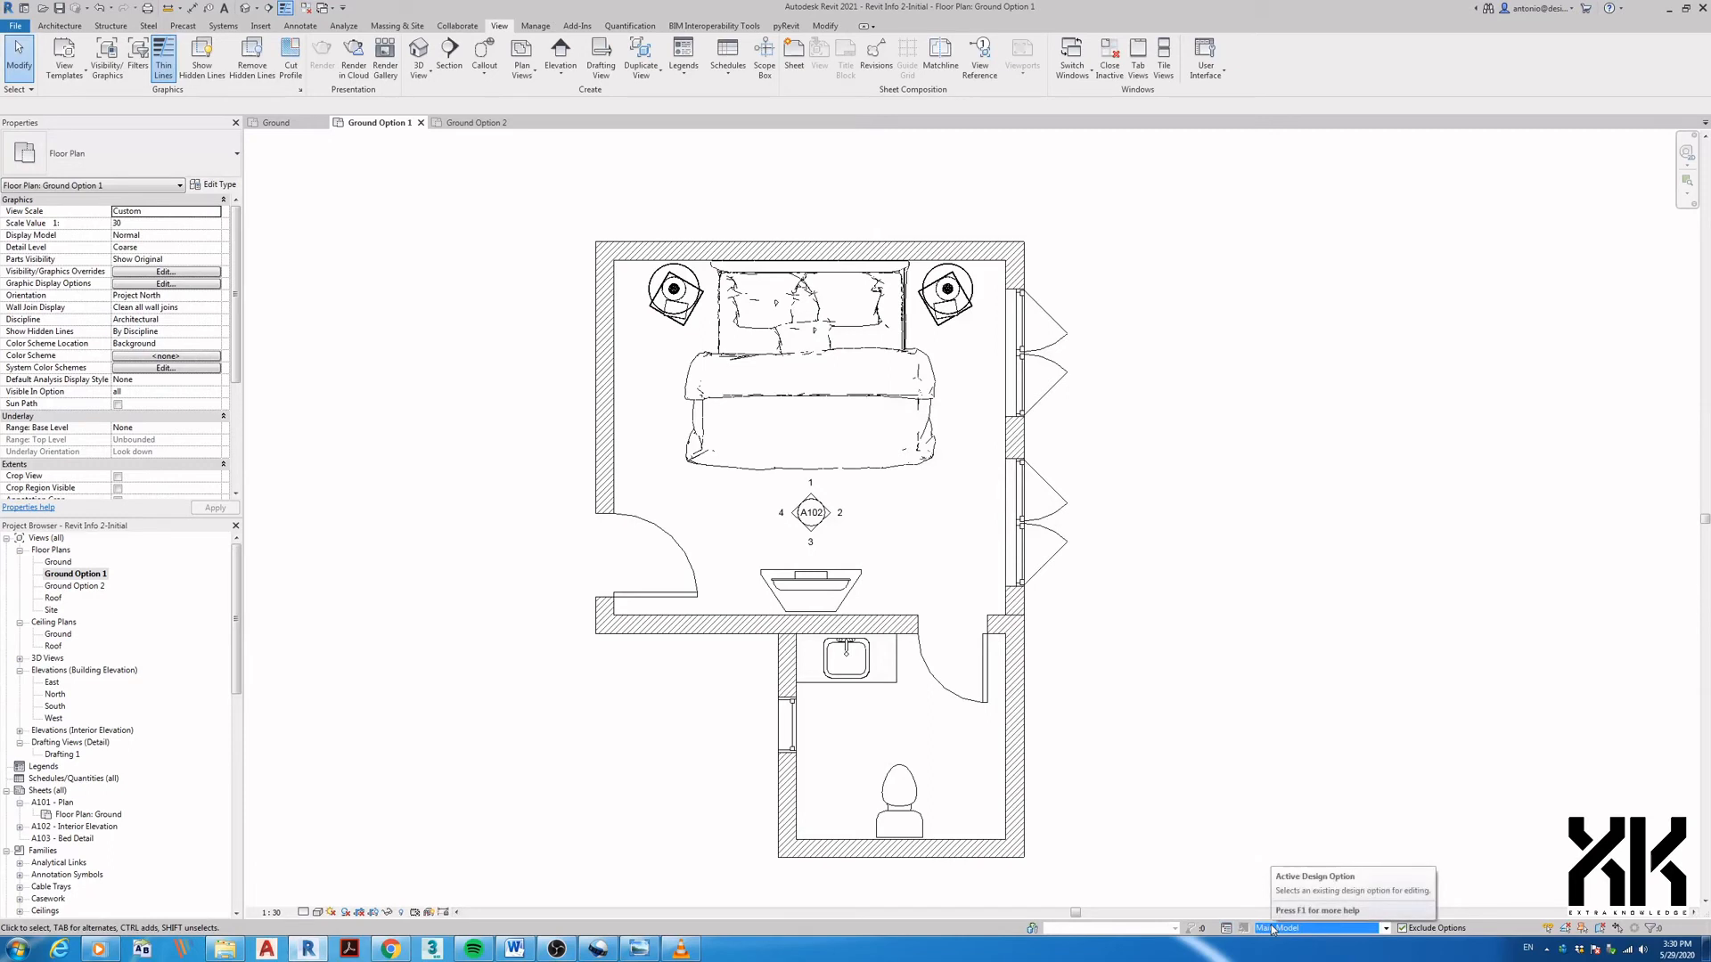
- Toggle the active design option to Option 1 (primary) and back to Main Model
left_click(1297, 928)
left_click(1288, 909)
left_click(1287, 925)
left_click(1292, 894)
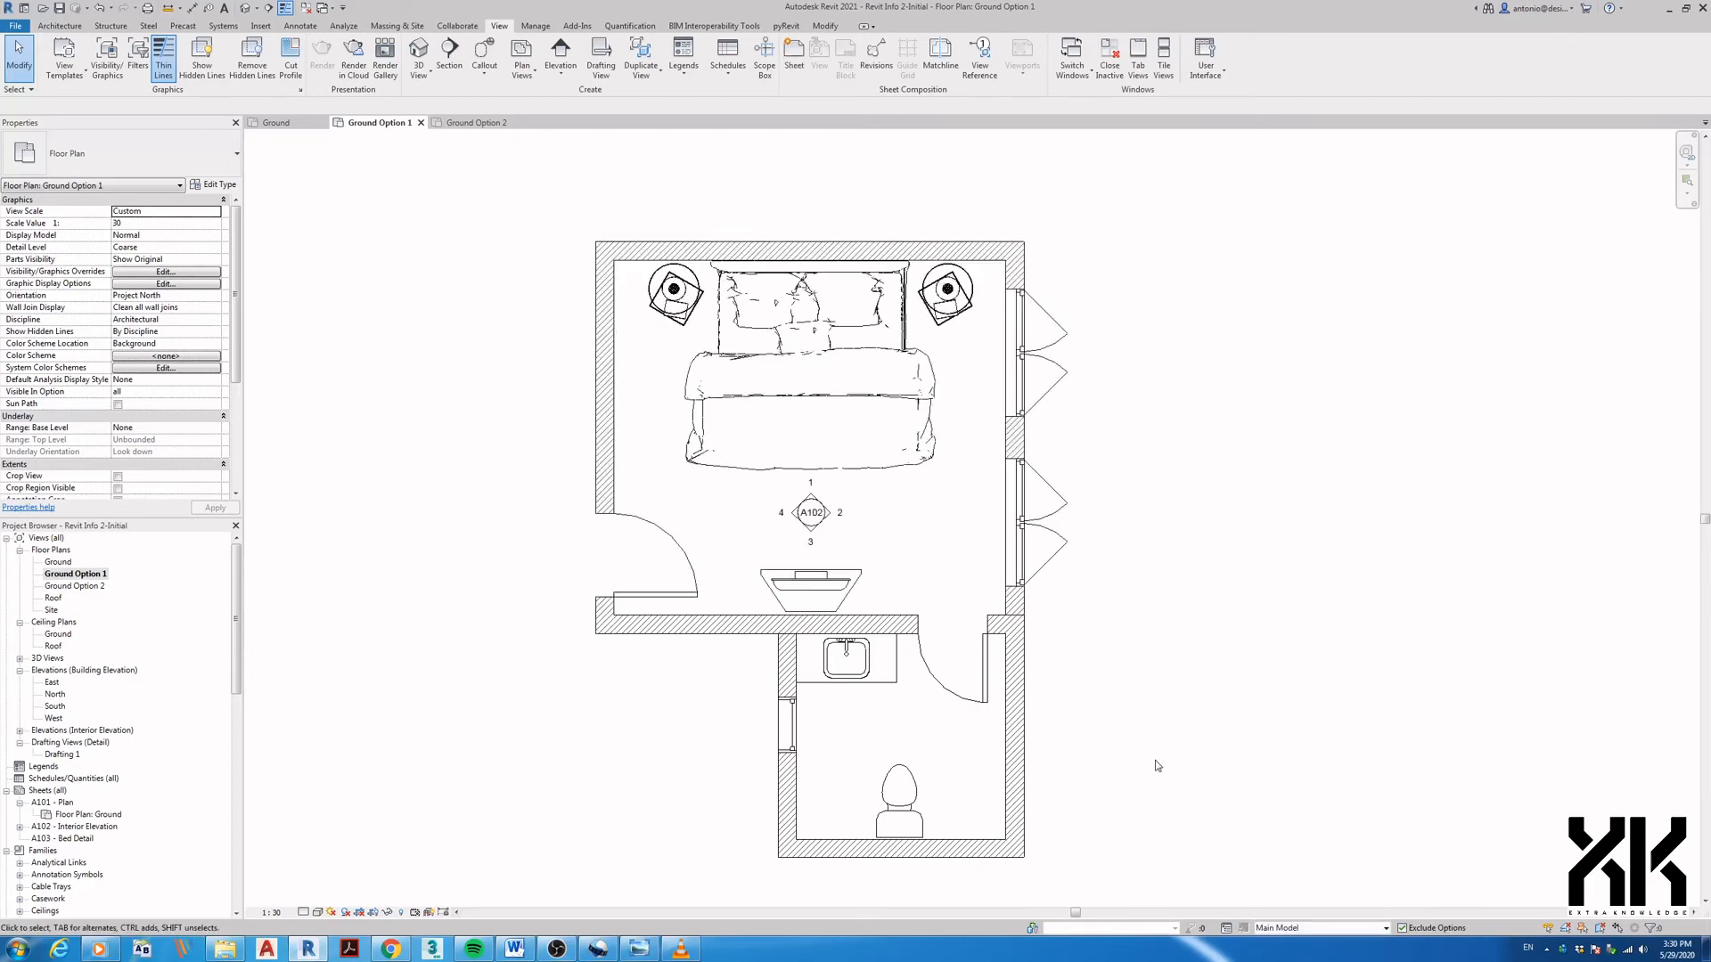
middle_click_drag(729, 715, 662, 712)
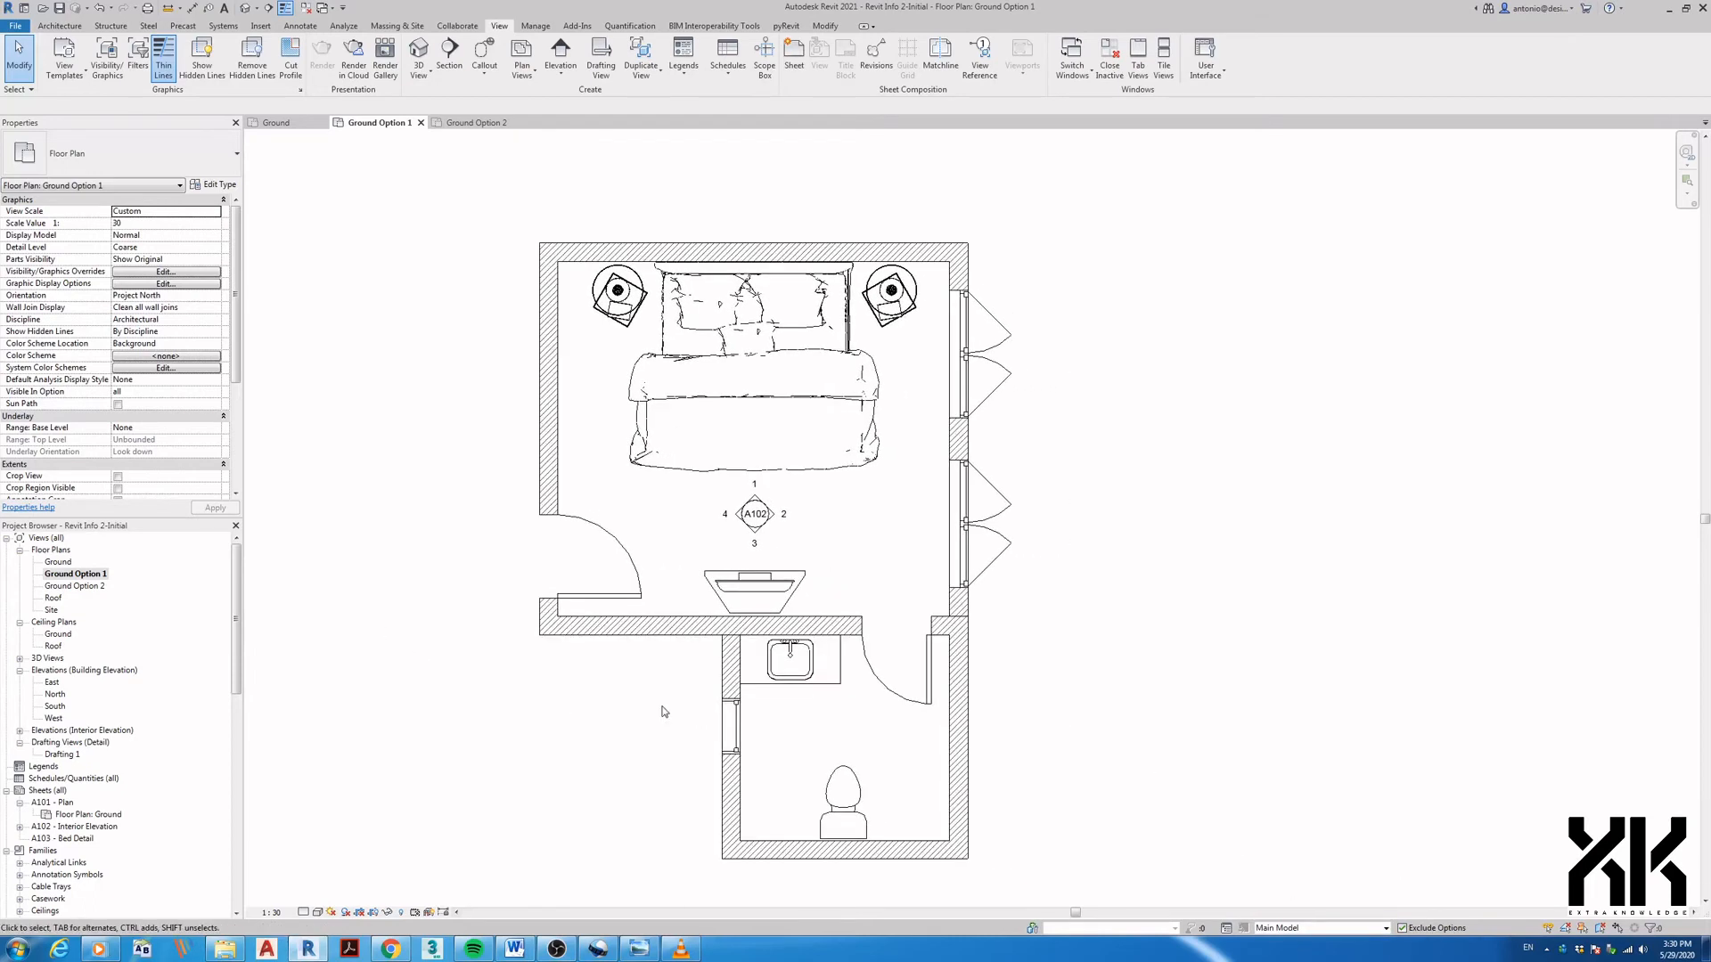
- Start a new sheet with the A2 metric title block
left_click(99, 586)
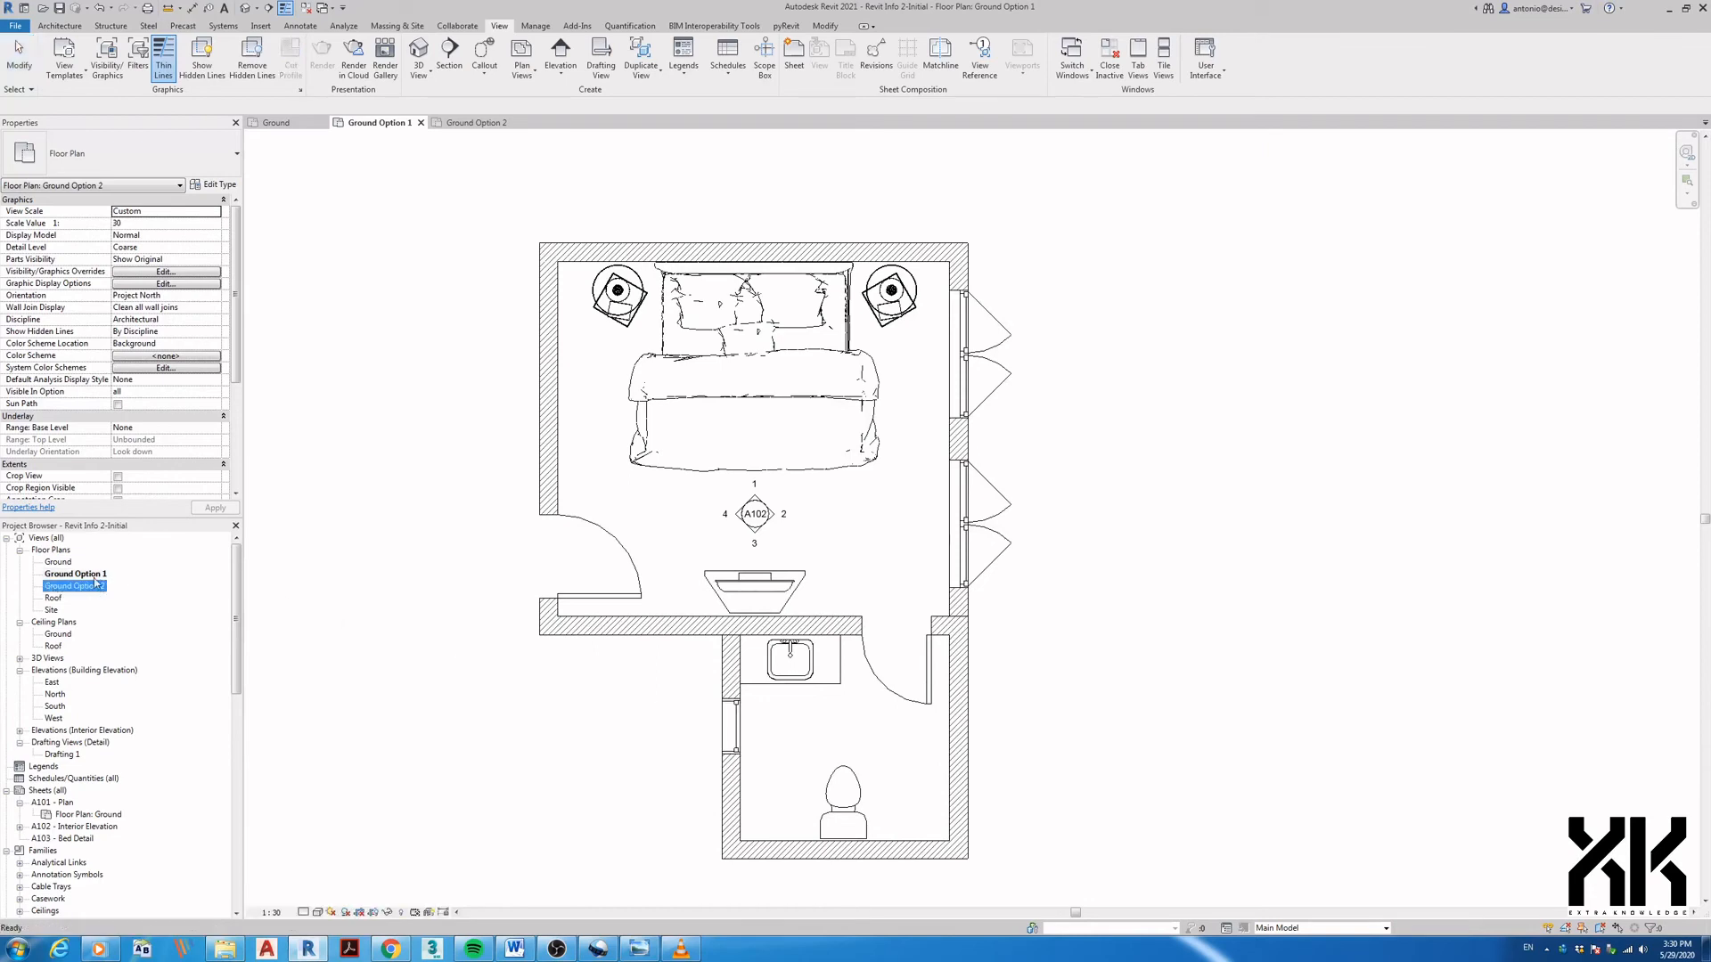
left_click(99, 575)
left_click(500, 28)
left_click(799, 63)
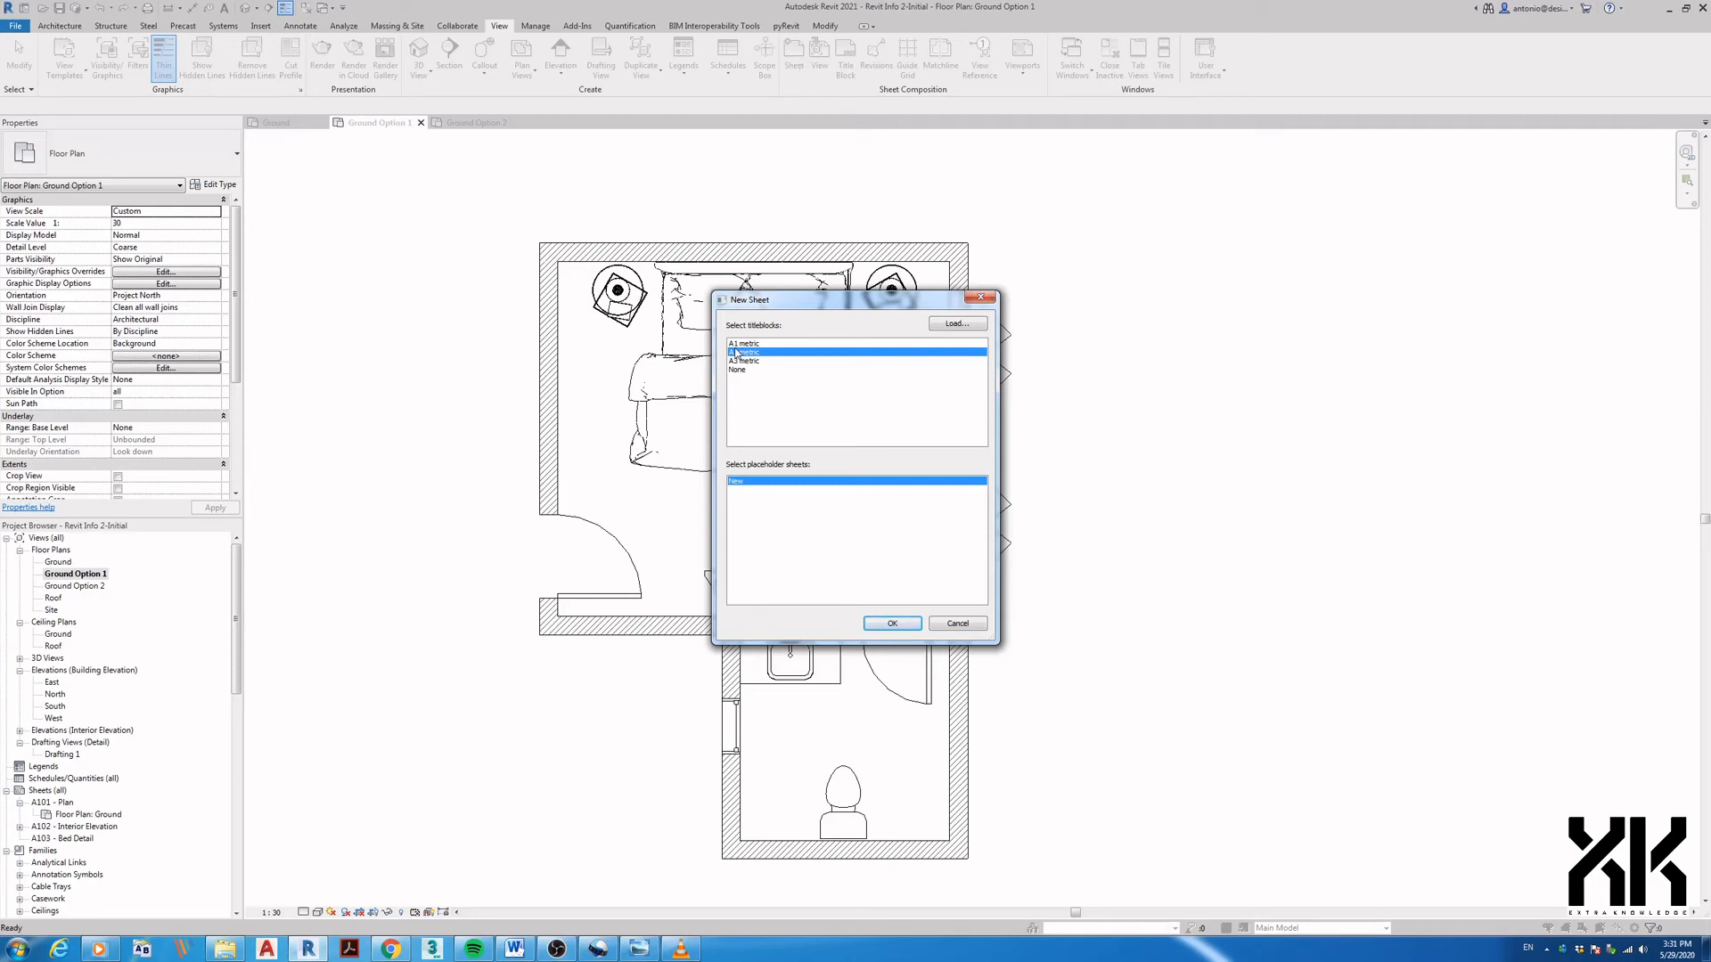
- Create sheet A104 and place the Ground Option 1 plan on its left side
left_click(887, 625)
middle_click_drag(768, 548, 691, 573)
left_click_drag(105, 580, 539, 531)
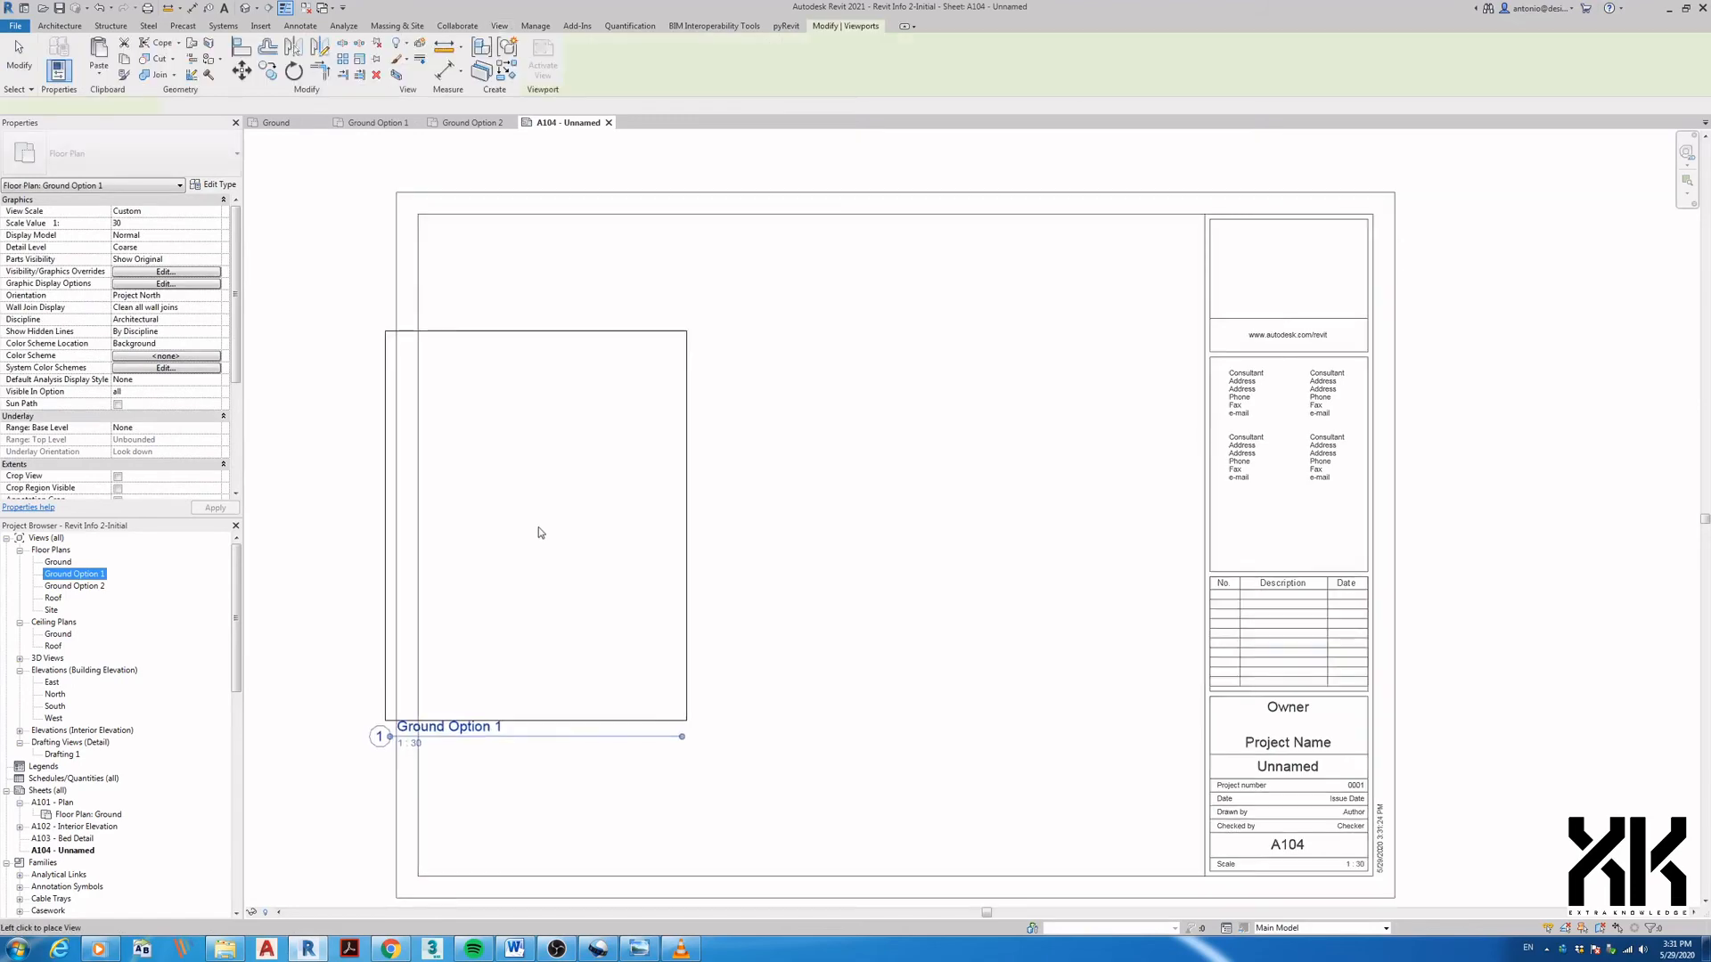
left_click(596, 535)
- Place the Ground Option 2 plan to the right of Ground Option 1
left_click(75, 586)
left_click_drag(77, 588, 945, 521)
left_click(957, 530)
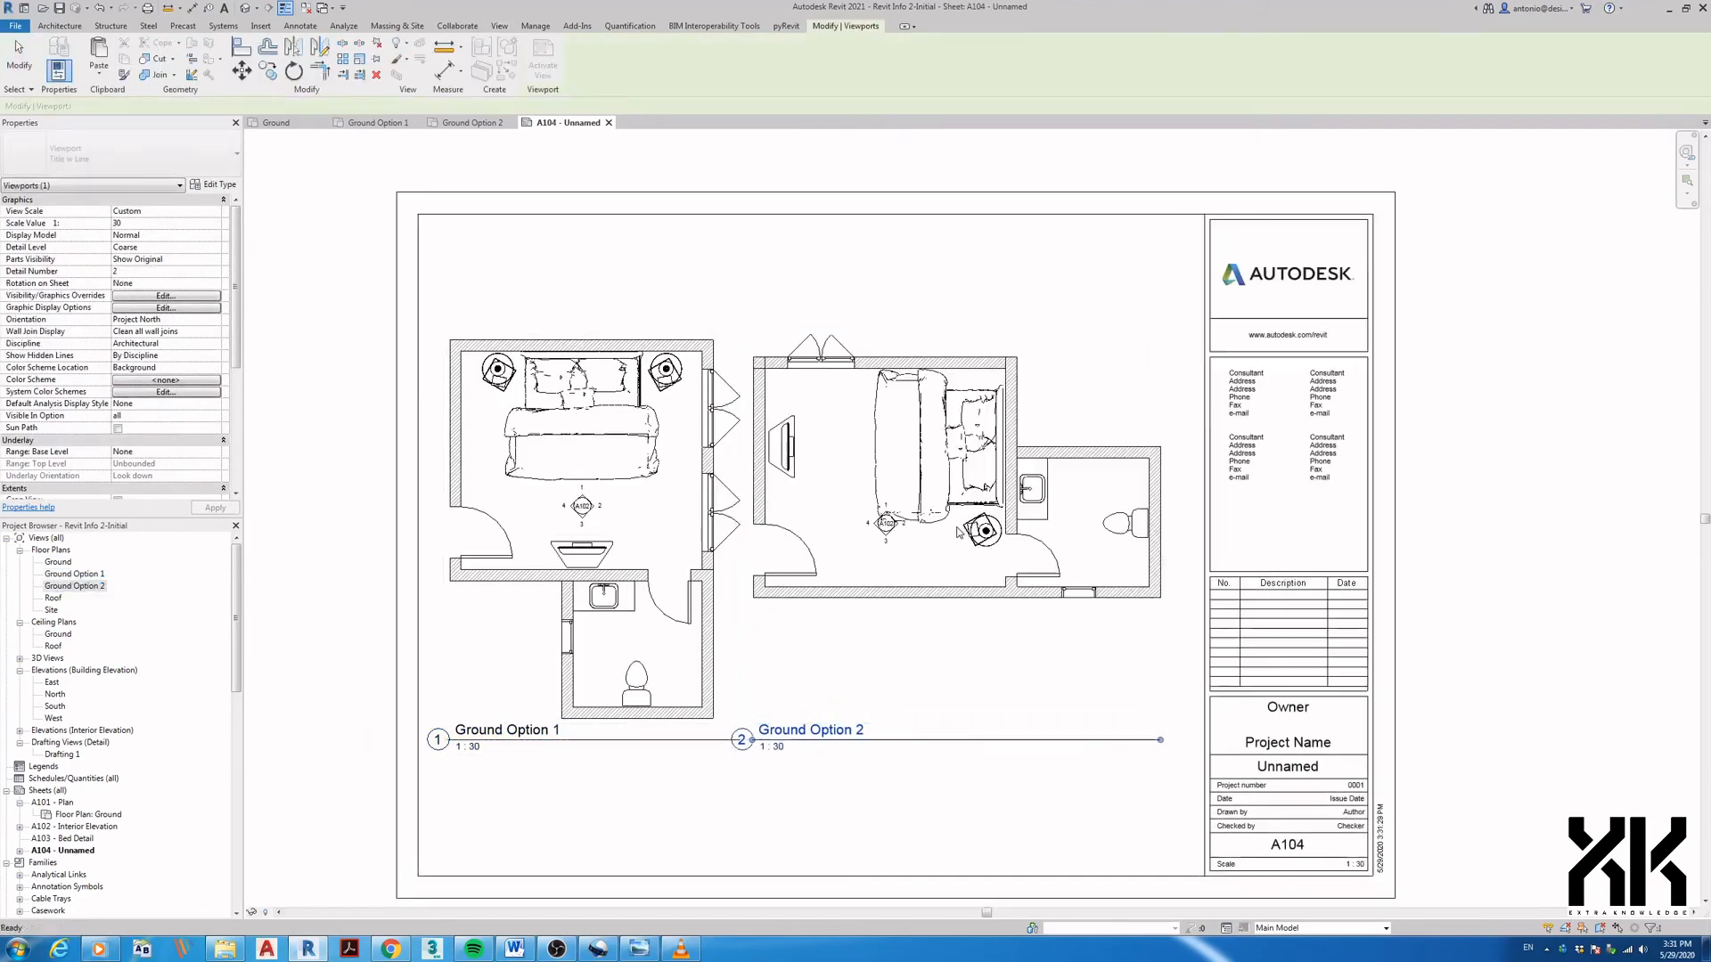
left_click(969, 552)
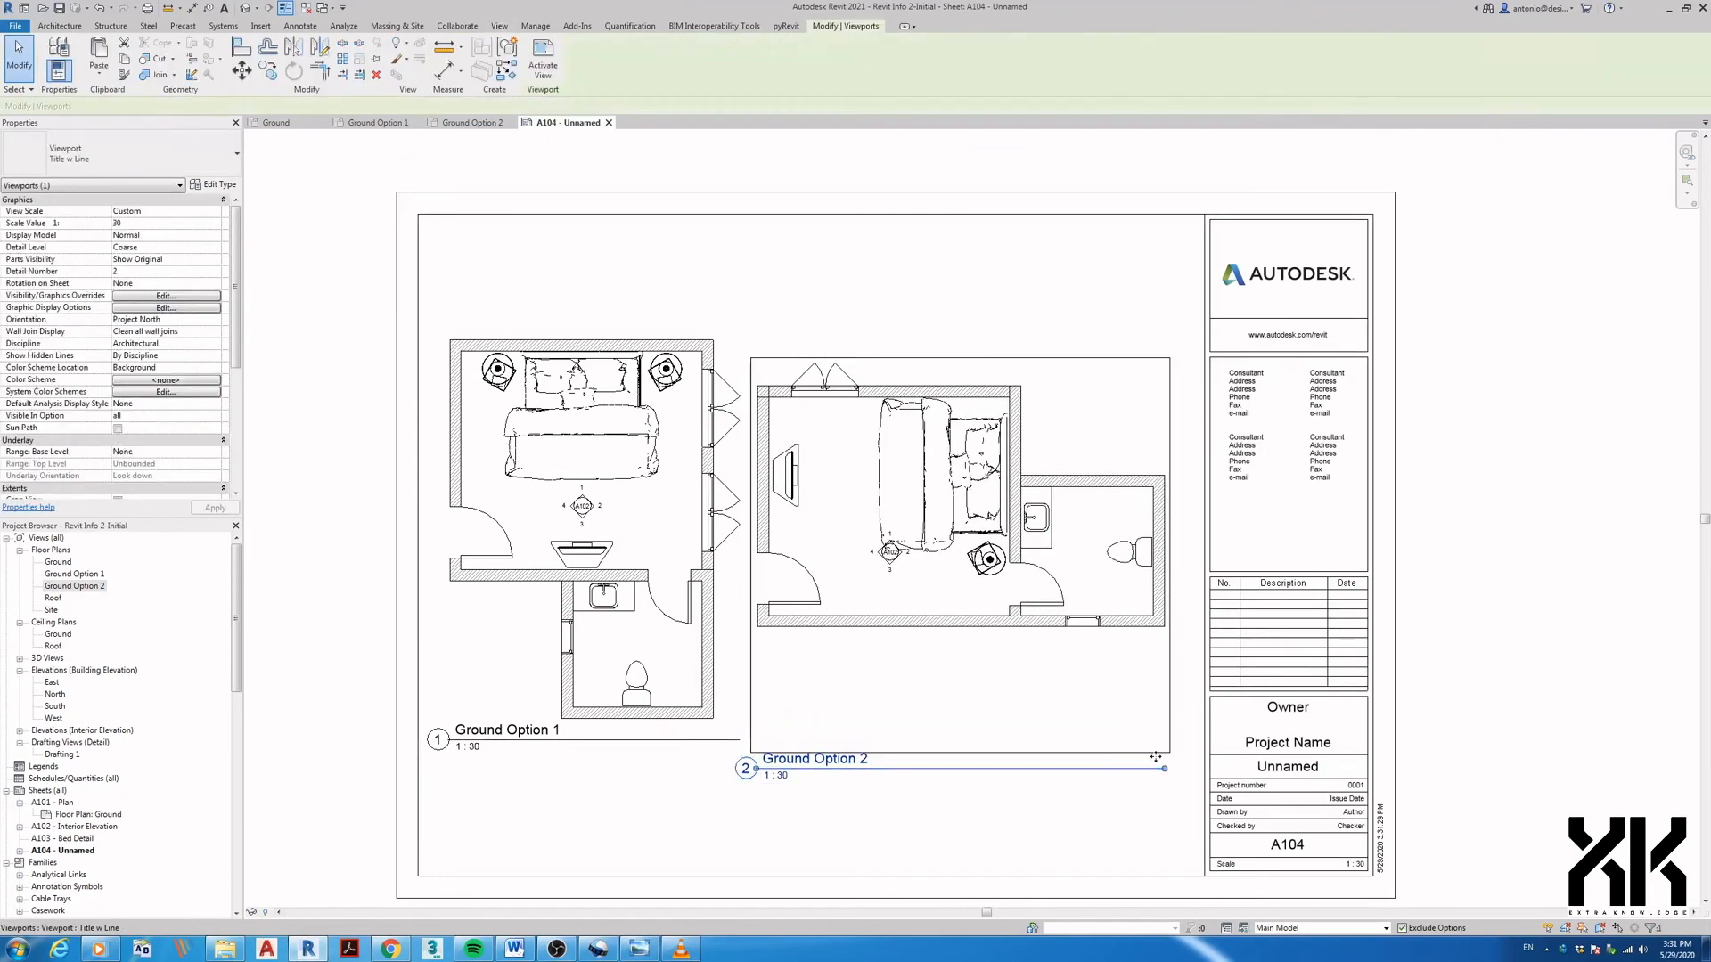
- Shorten and lower the viewport titles and align the Ground Option 2 plan beside the first
left_click_drag(1165, 769, 969, 704)
left_click(704, 741)
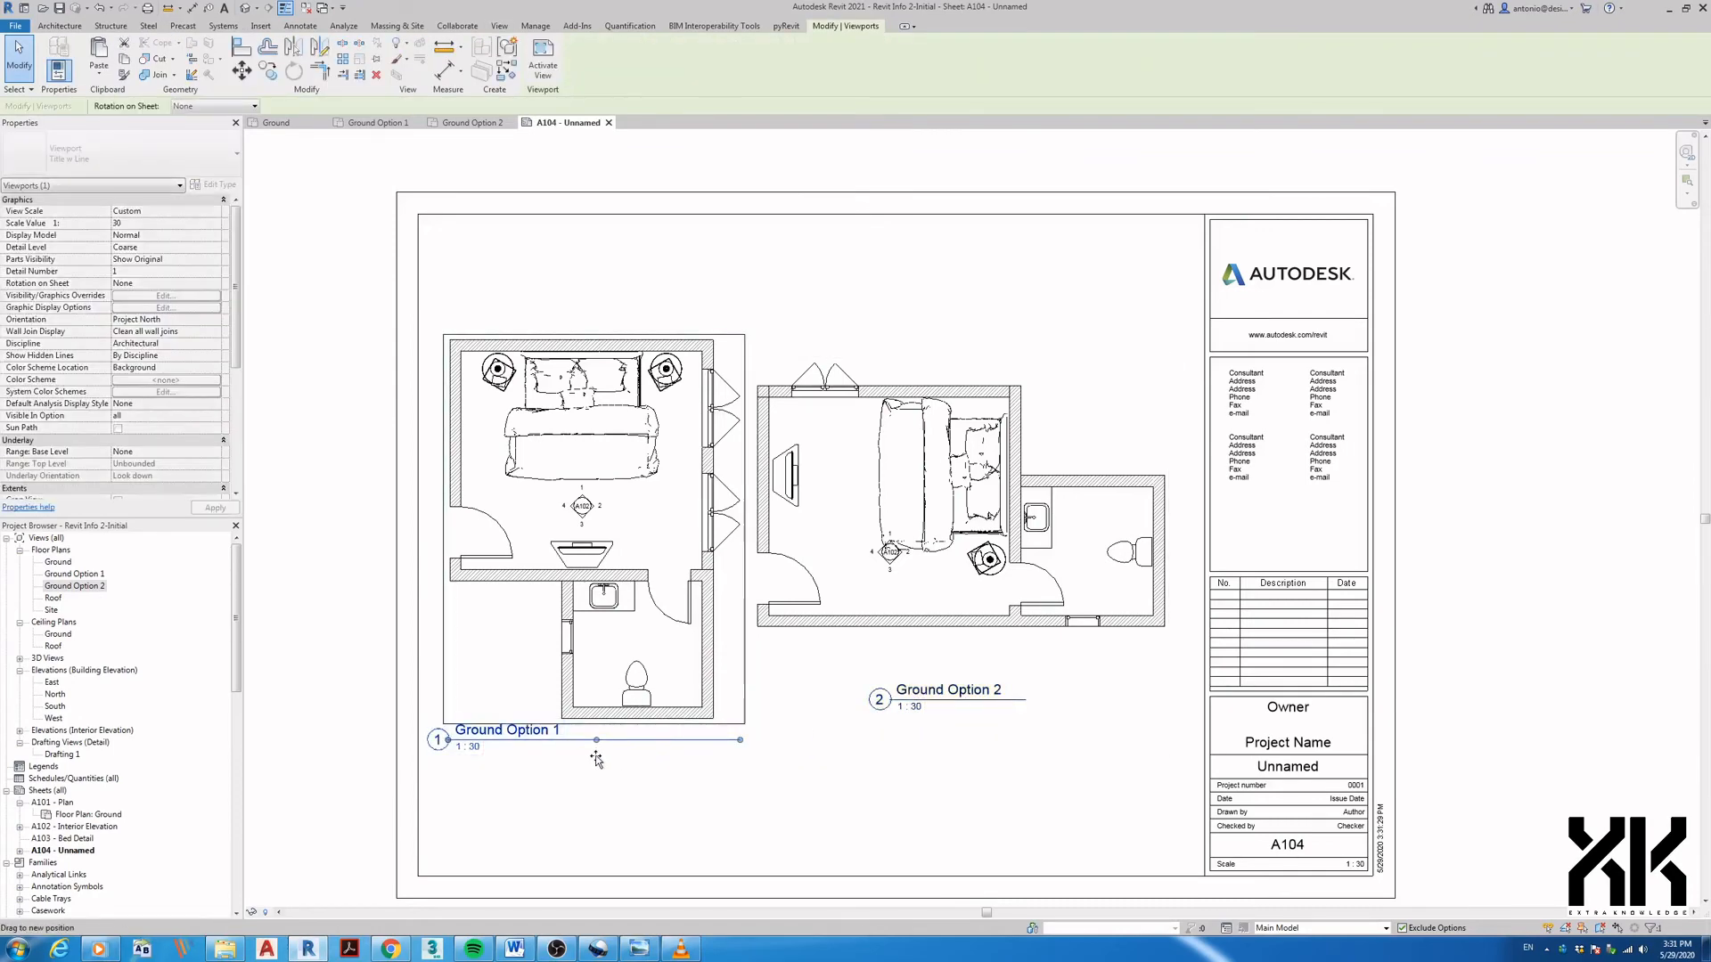
left_click_drag(533, 742, 611, 766)
left_click_drag(913, 659, 933, 661)
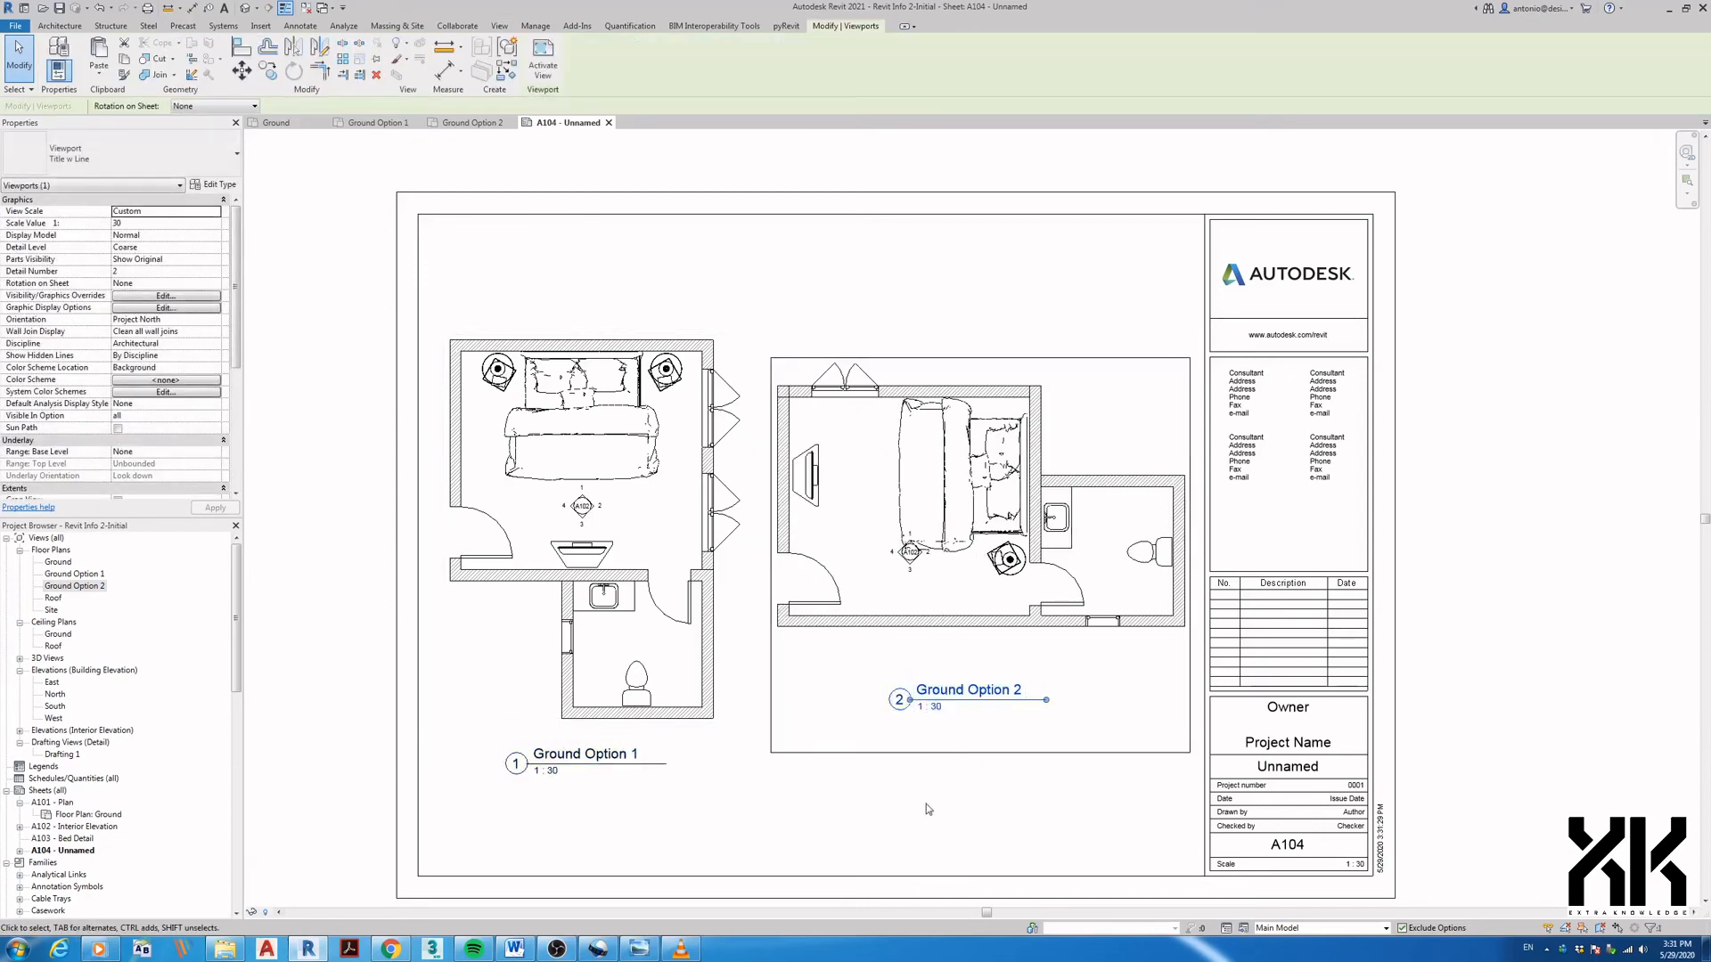
left_click_drag(952, 580, 952, 603)
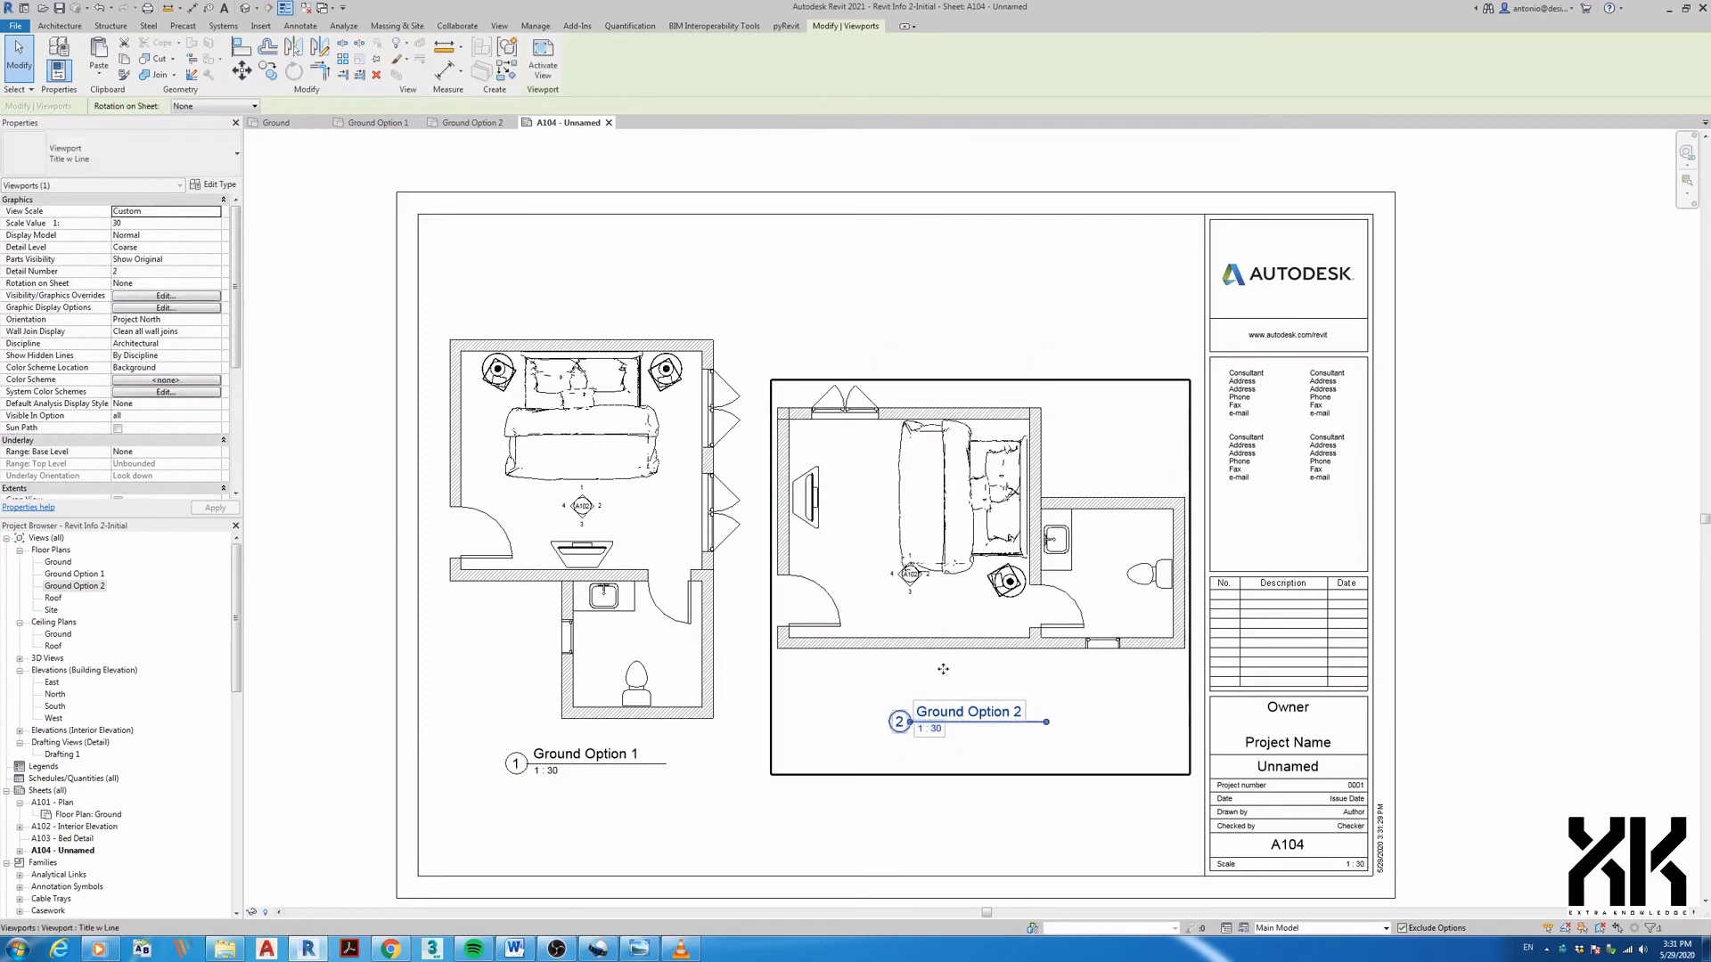
key("Escape")
scroll(954, 766, "down", 2)
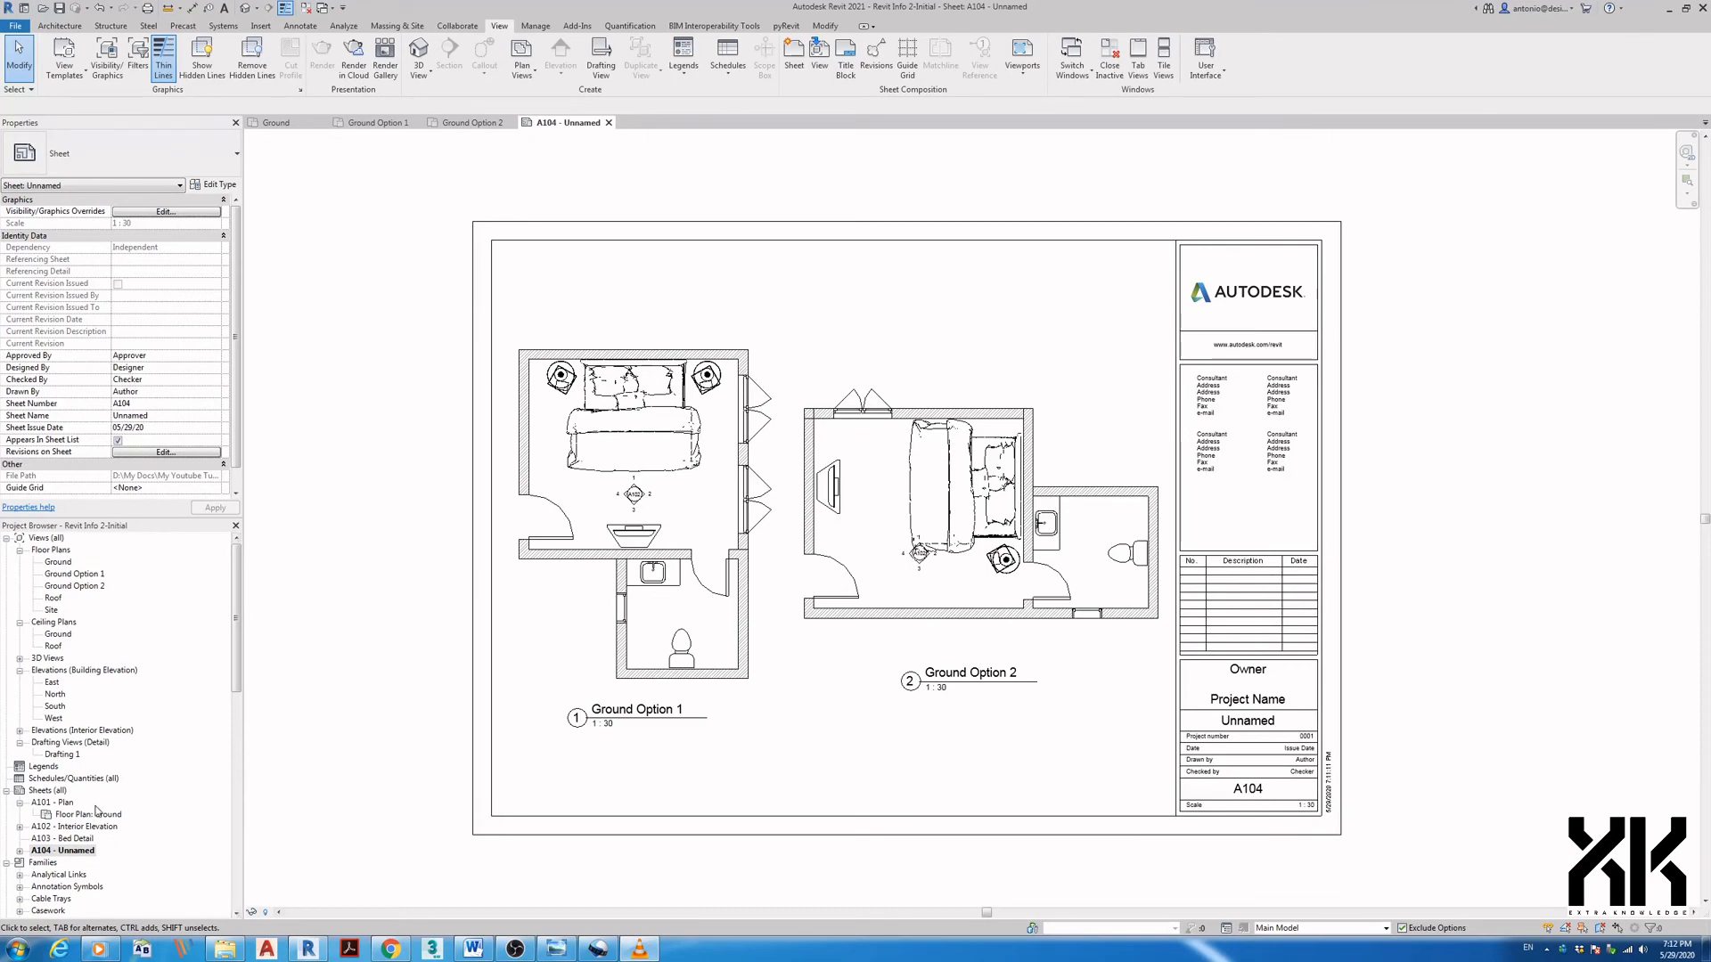
- Open the Ground floor plan and check its Design Options visibility without changes
left_click(71, 565)
double_click(72, 565)
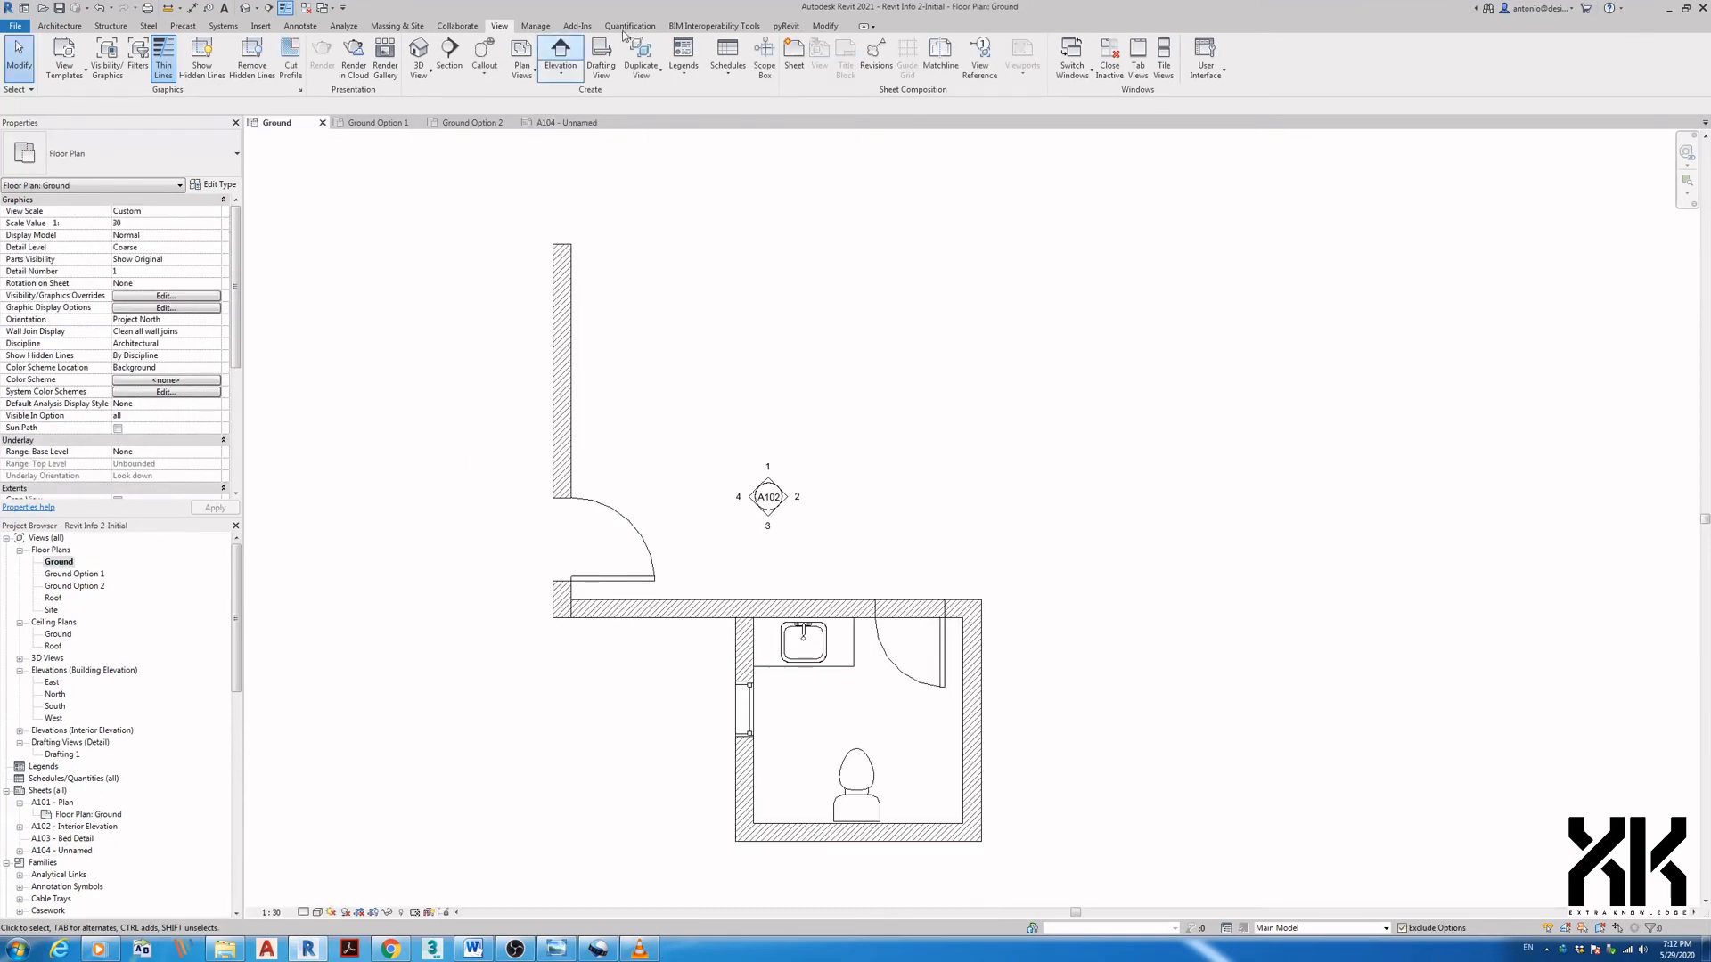
left_click(107, 58)
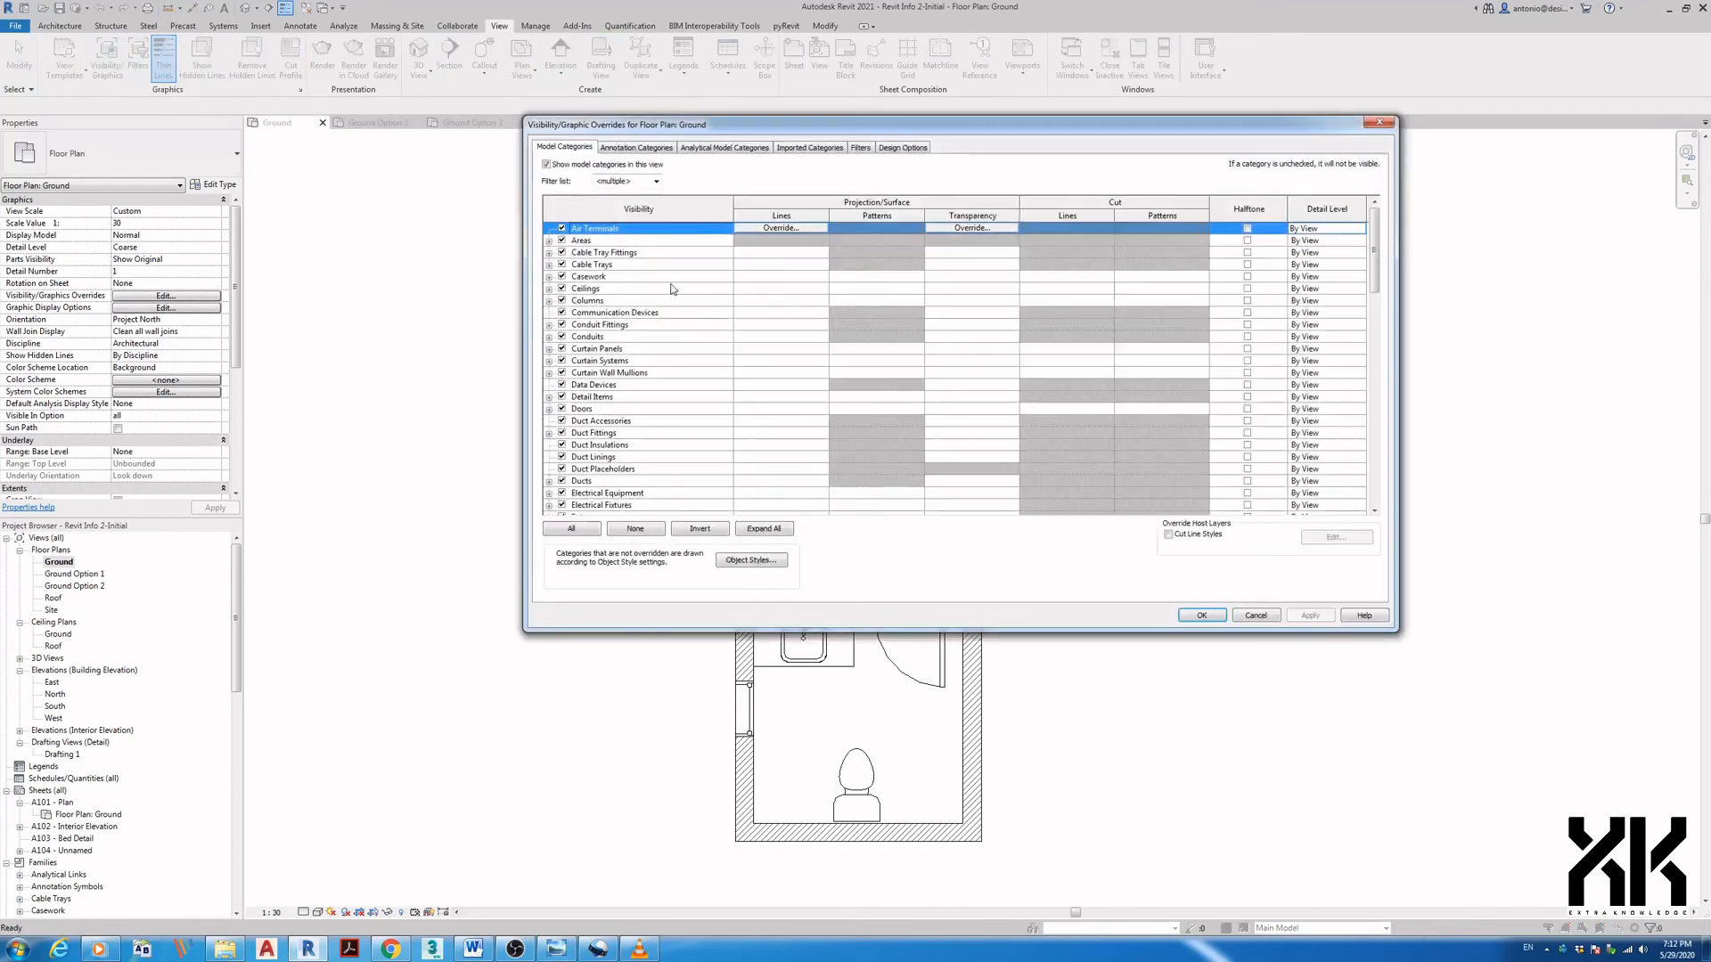
left_click(922, 148)
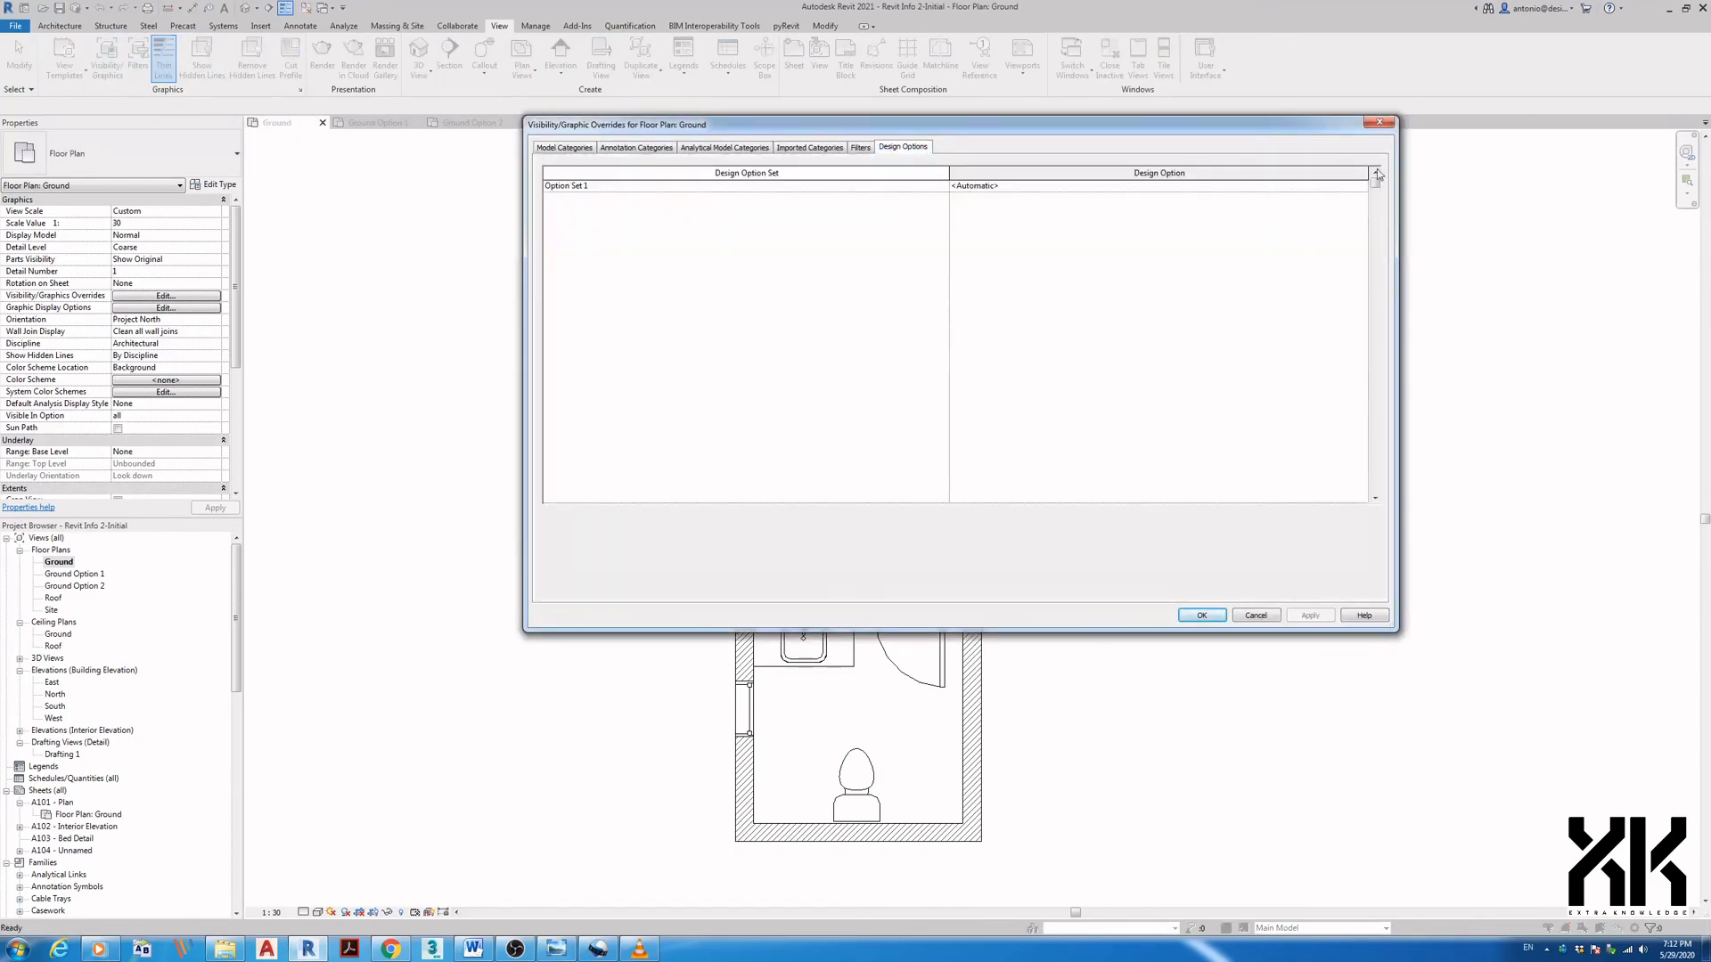
left_click(1380, 122)
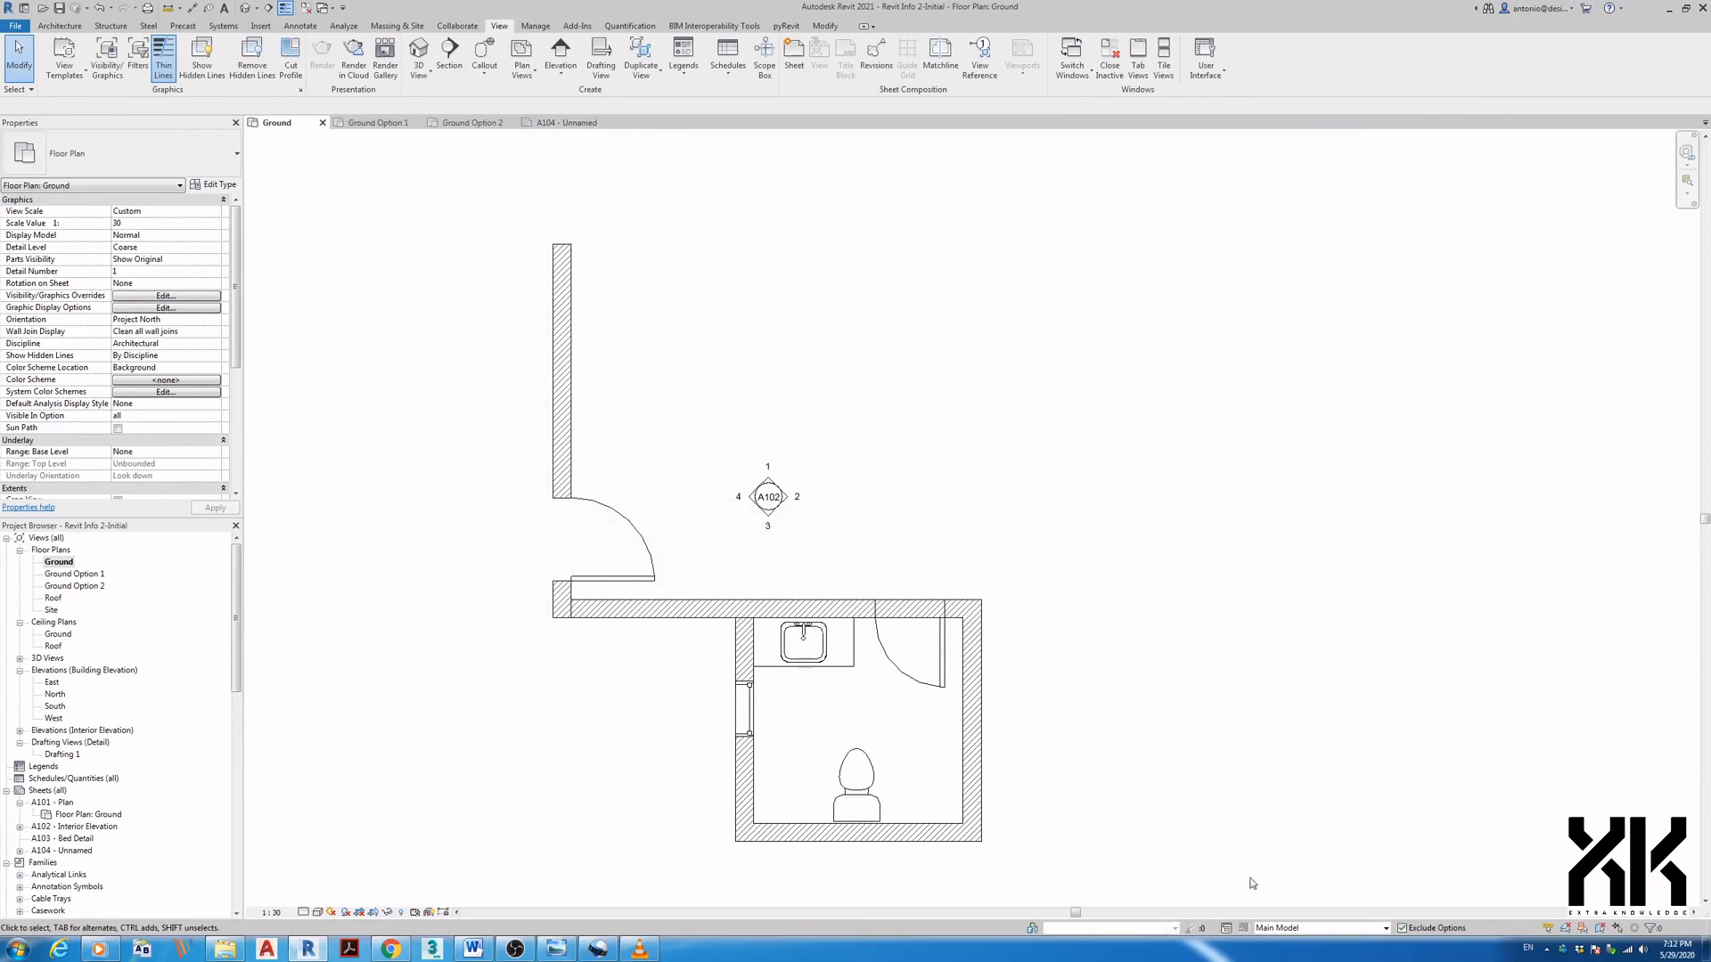
- Toggle the active design option between Option 1 (primary) and Main Model, settling on Option 1 (primary)
left_click(1283, 927)
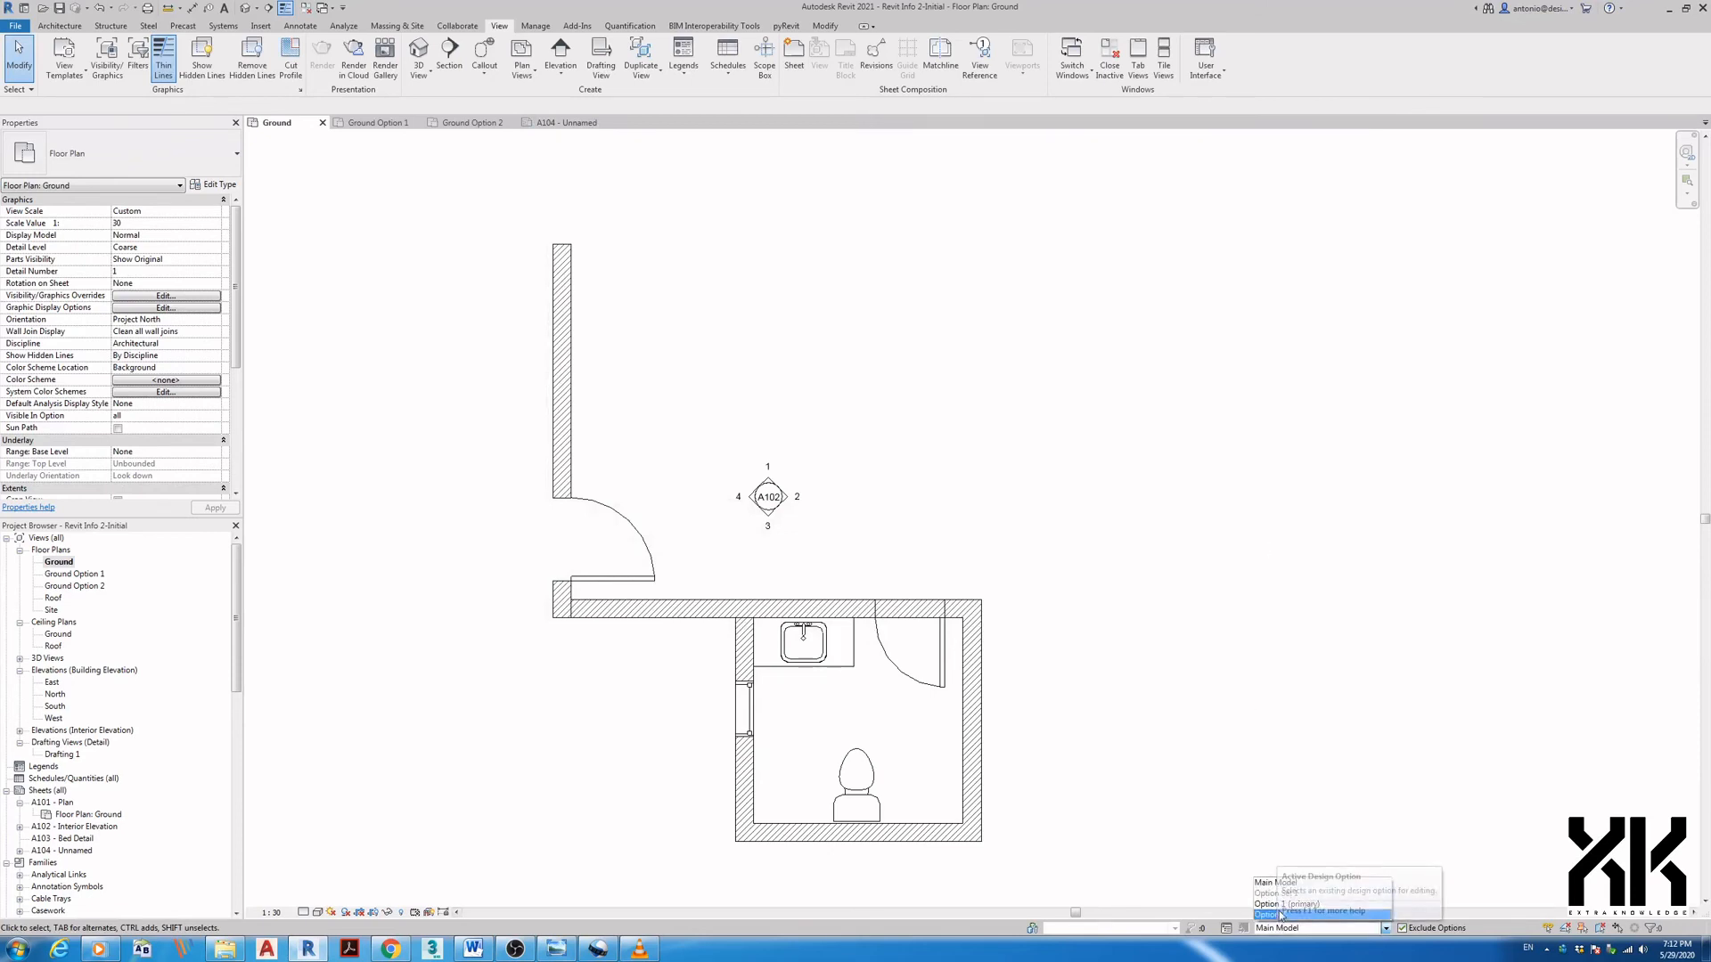
left_click(1280, 904)
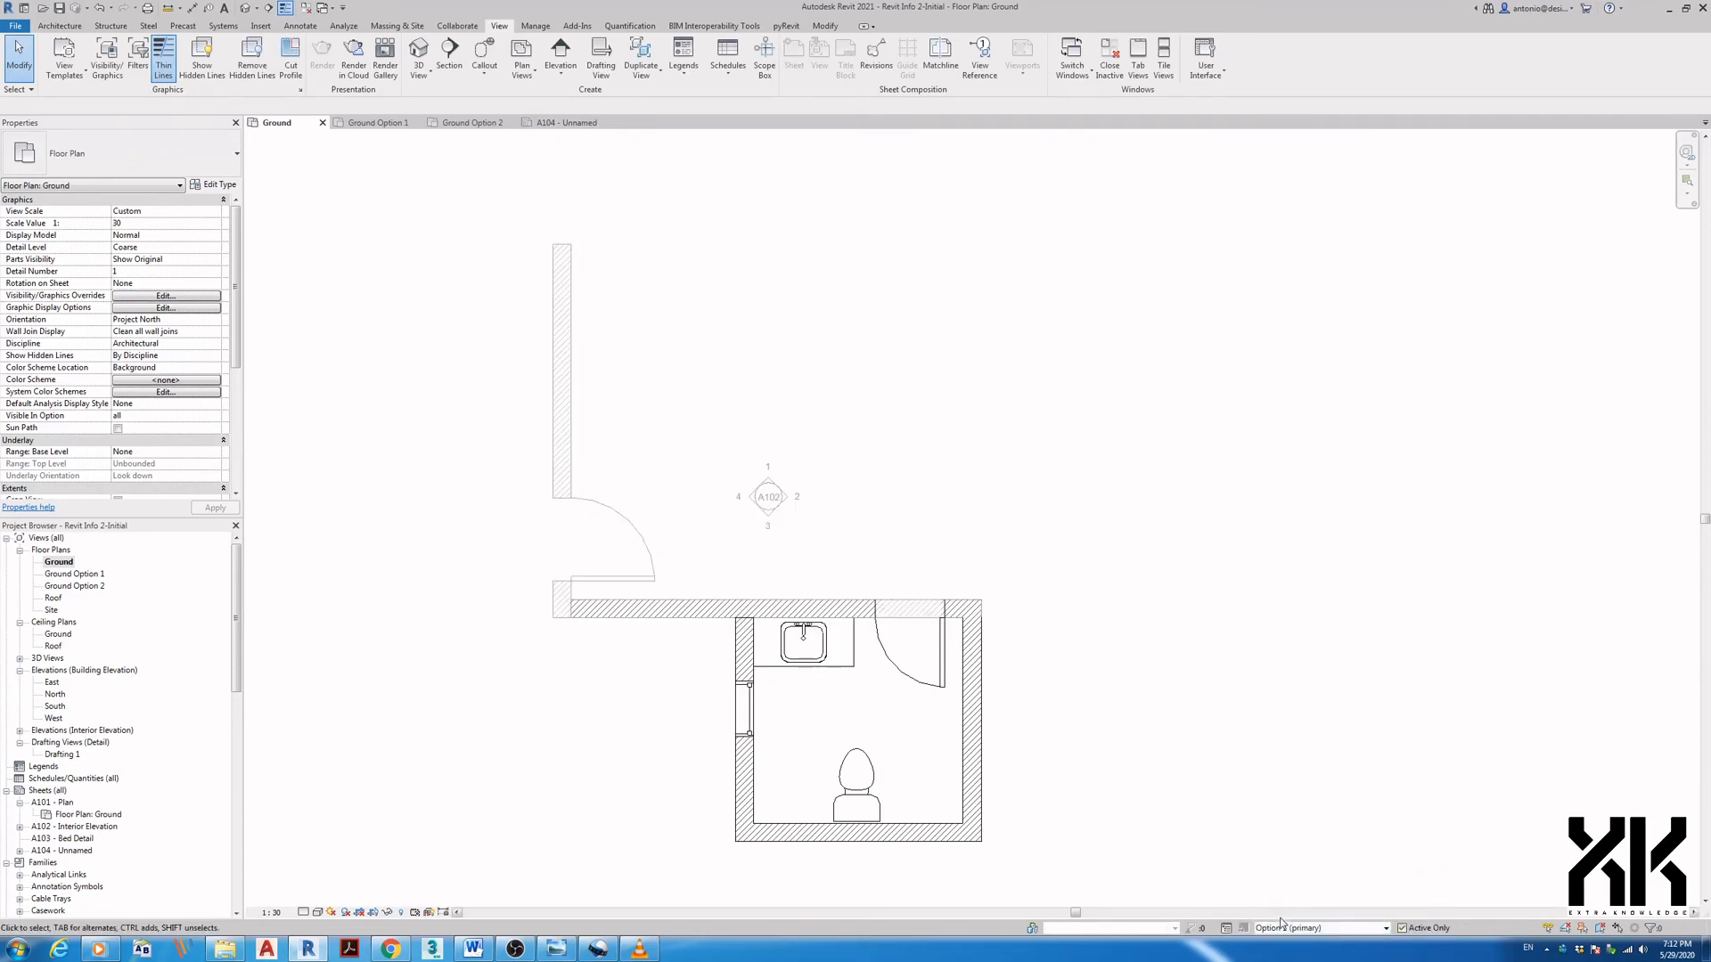
left_click(1283, 928)
left_click(1282, 885)
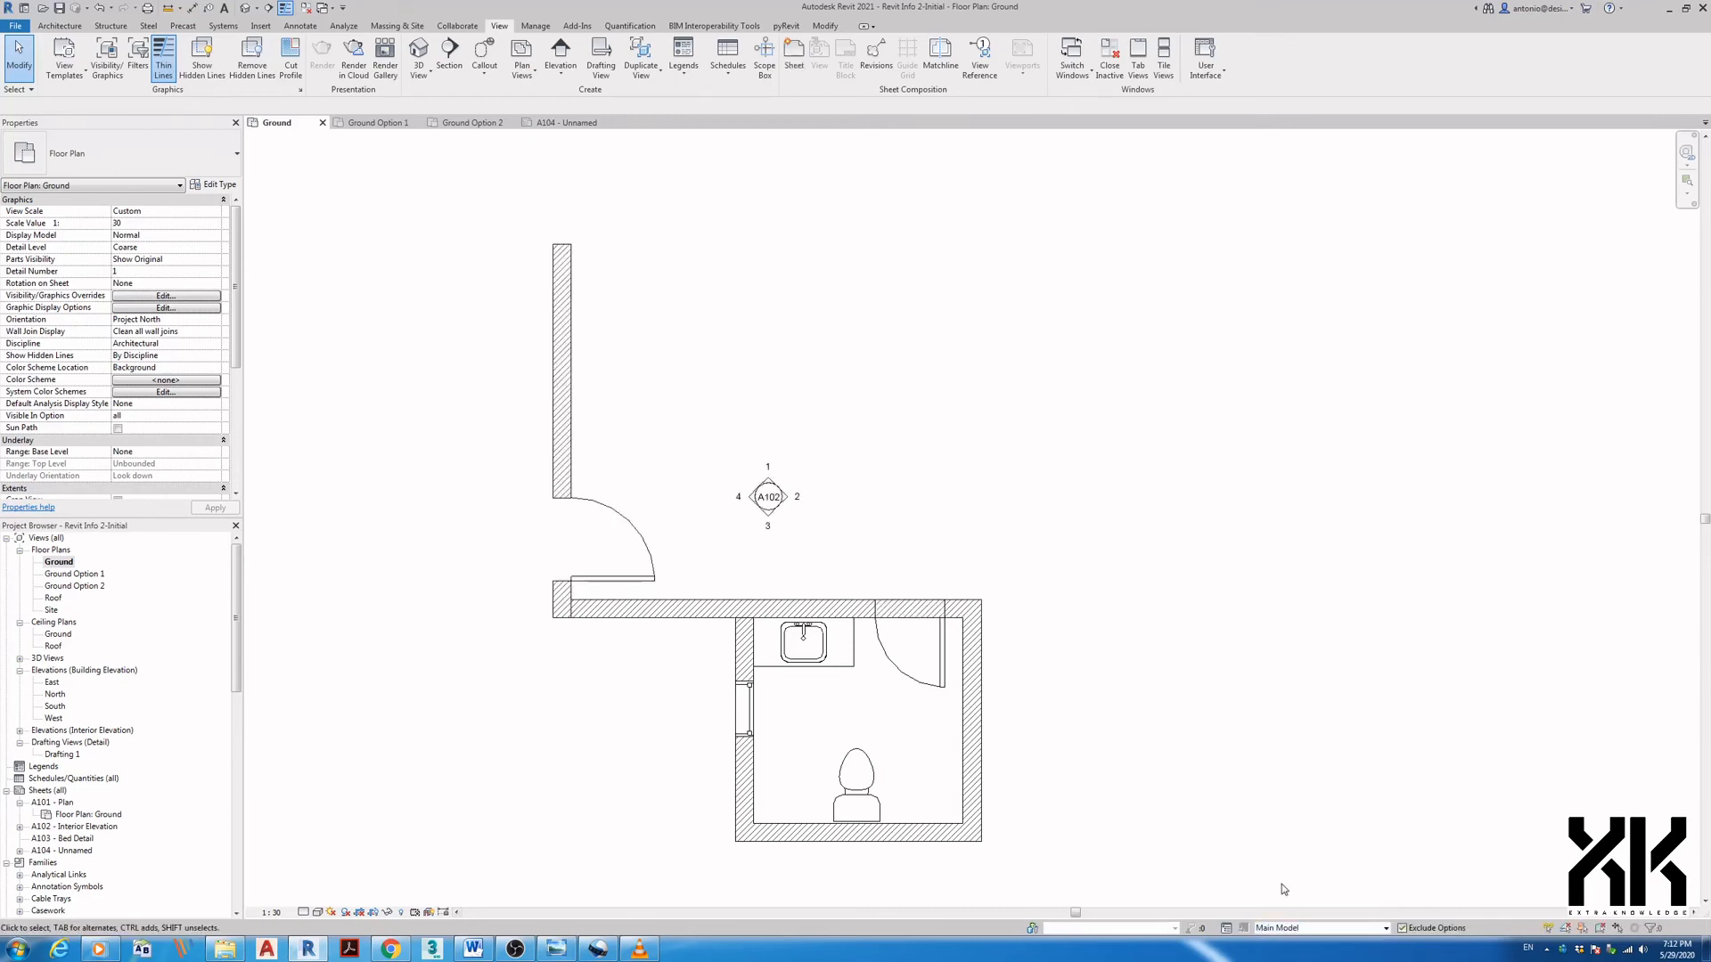
left_click(1281, 928)
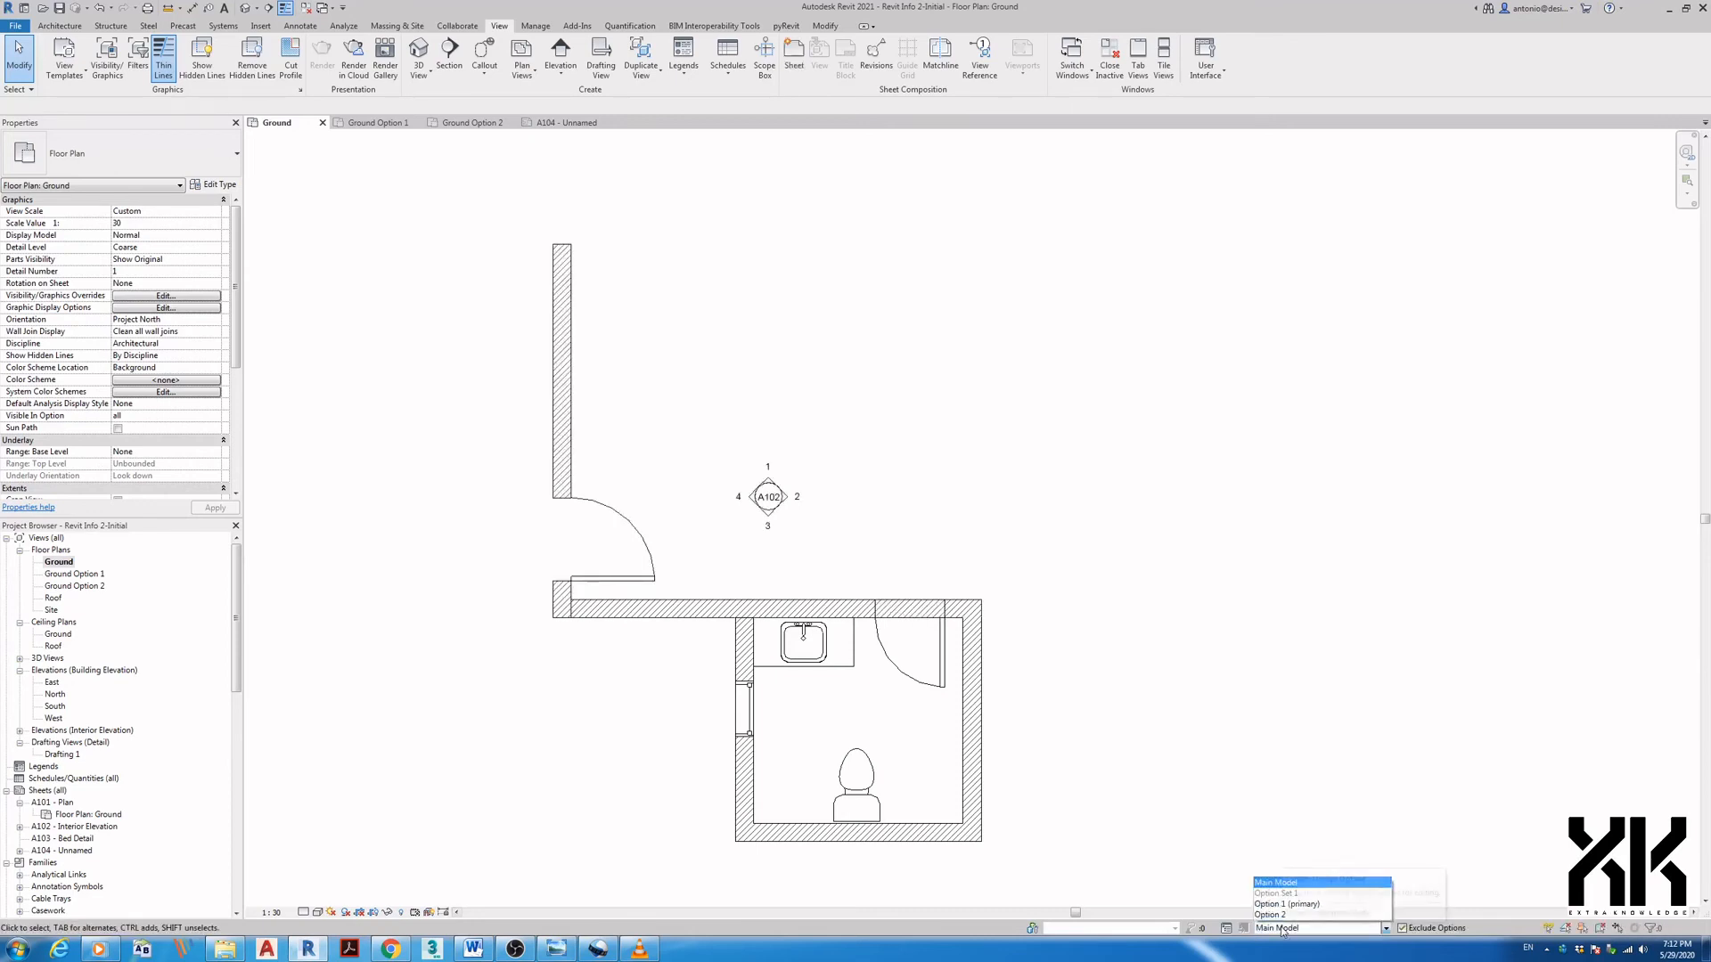
left_click(1282, 905)
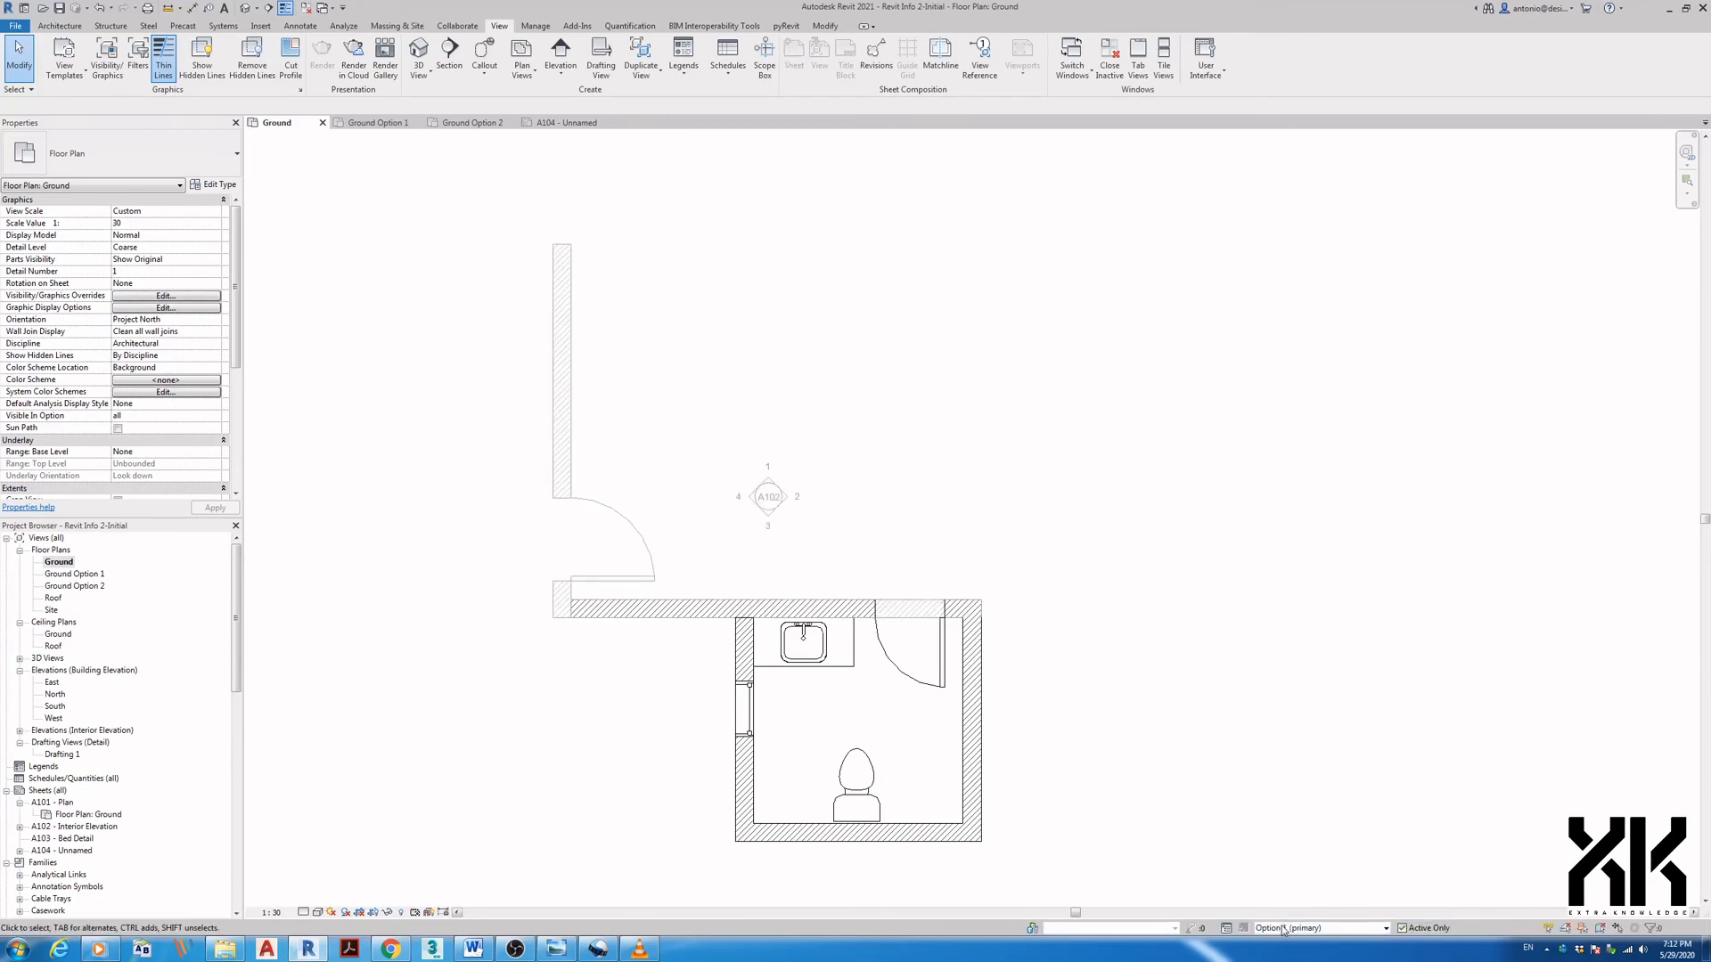
left_click(1284, 928)
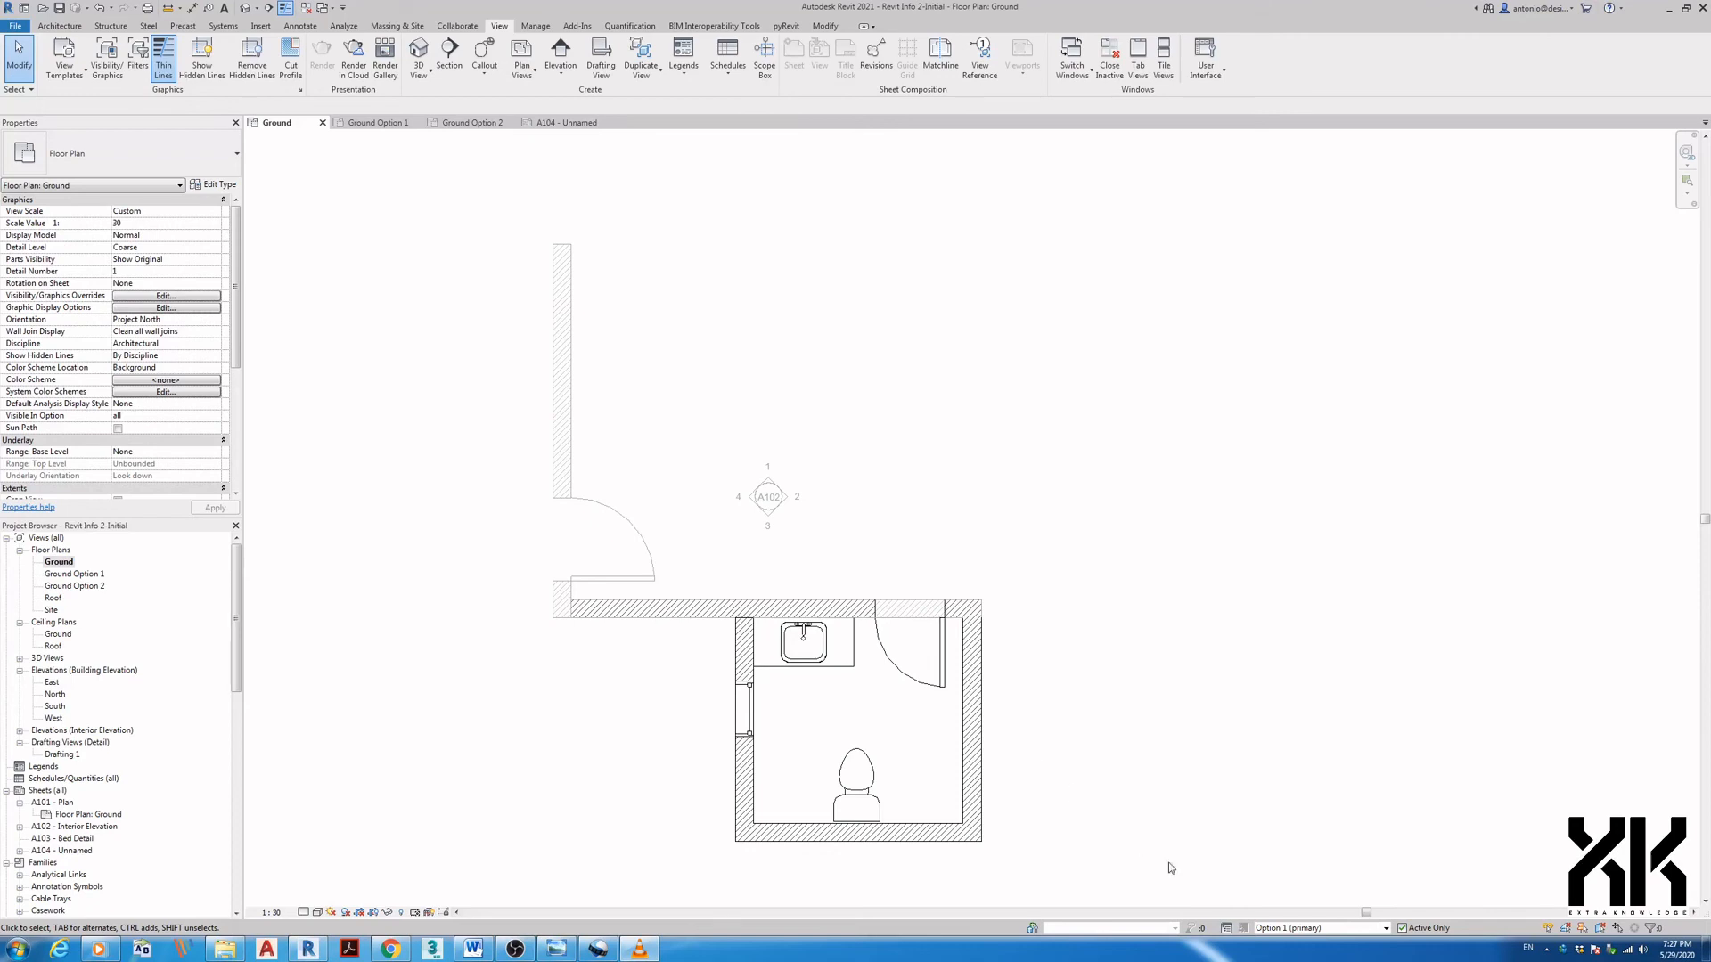
- Make Option 2 the primary design option, then bring up the Ground floor plan
left_click(1225, 929)
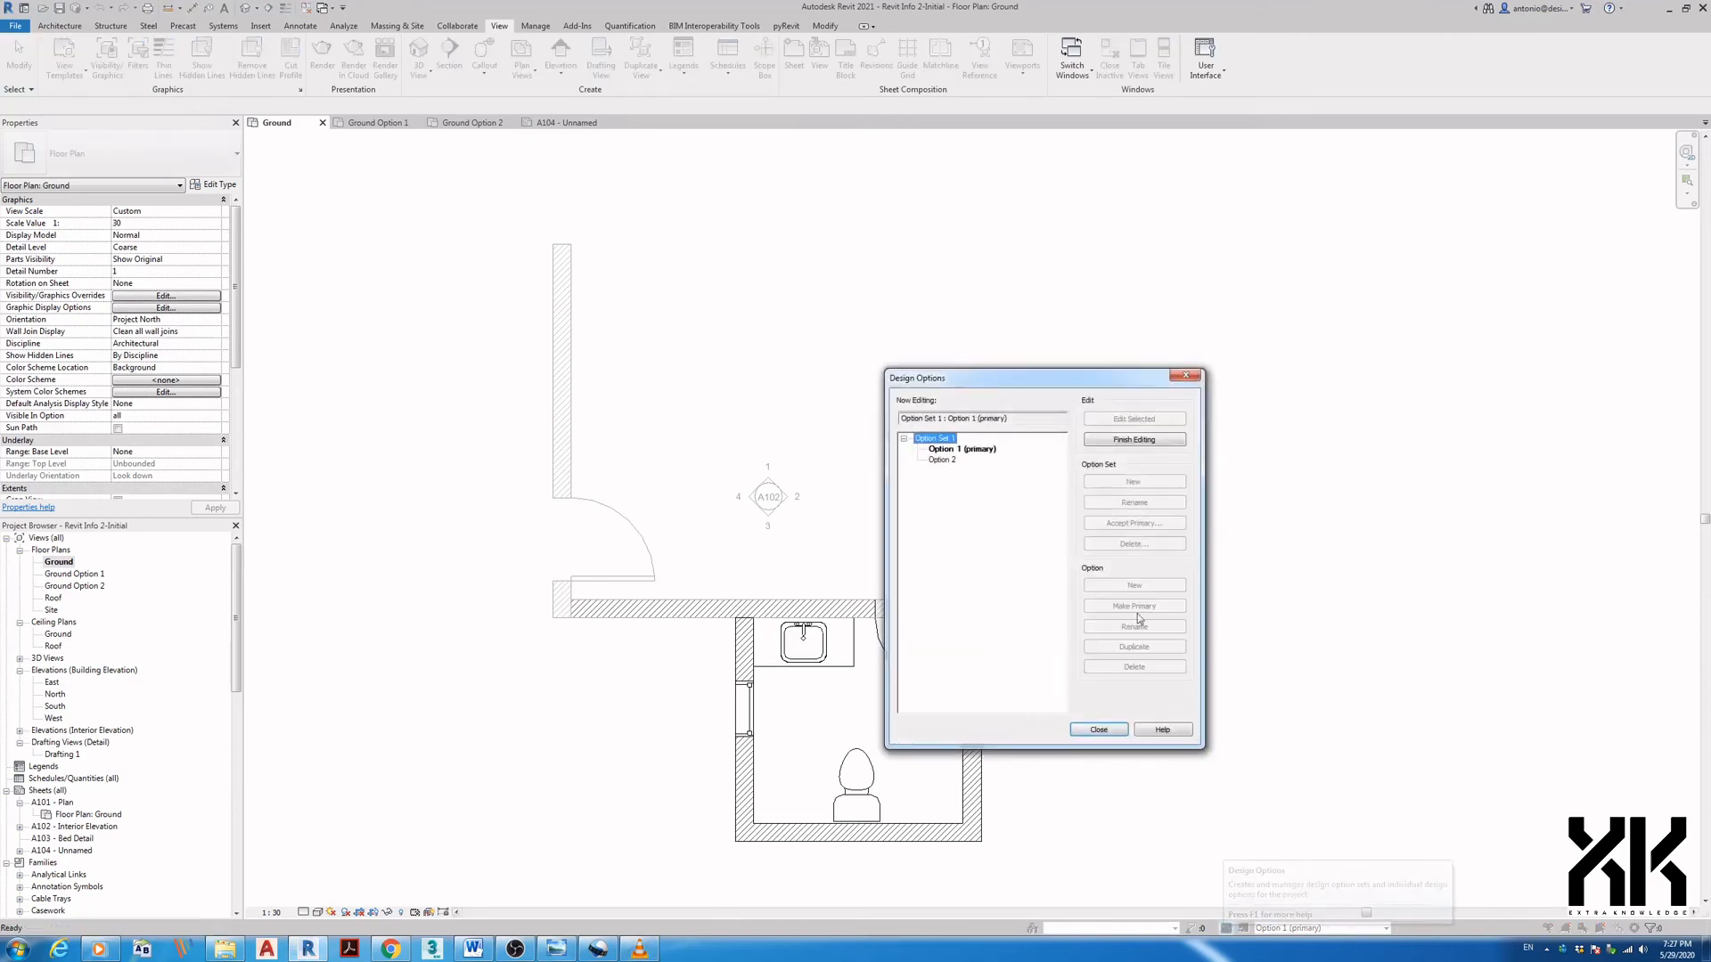
left_click(969, 453)
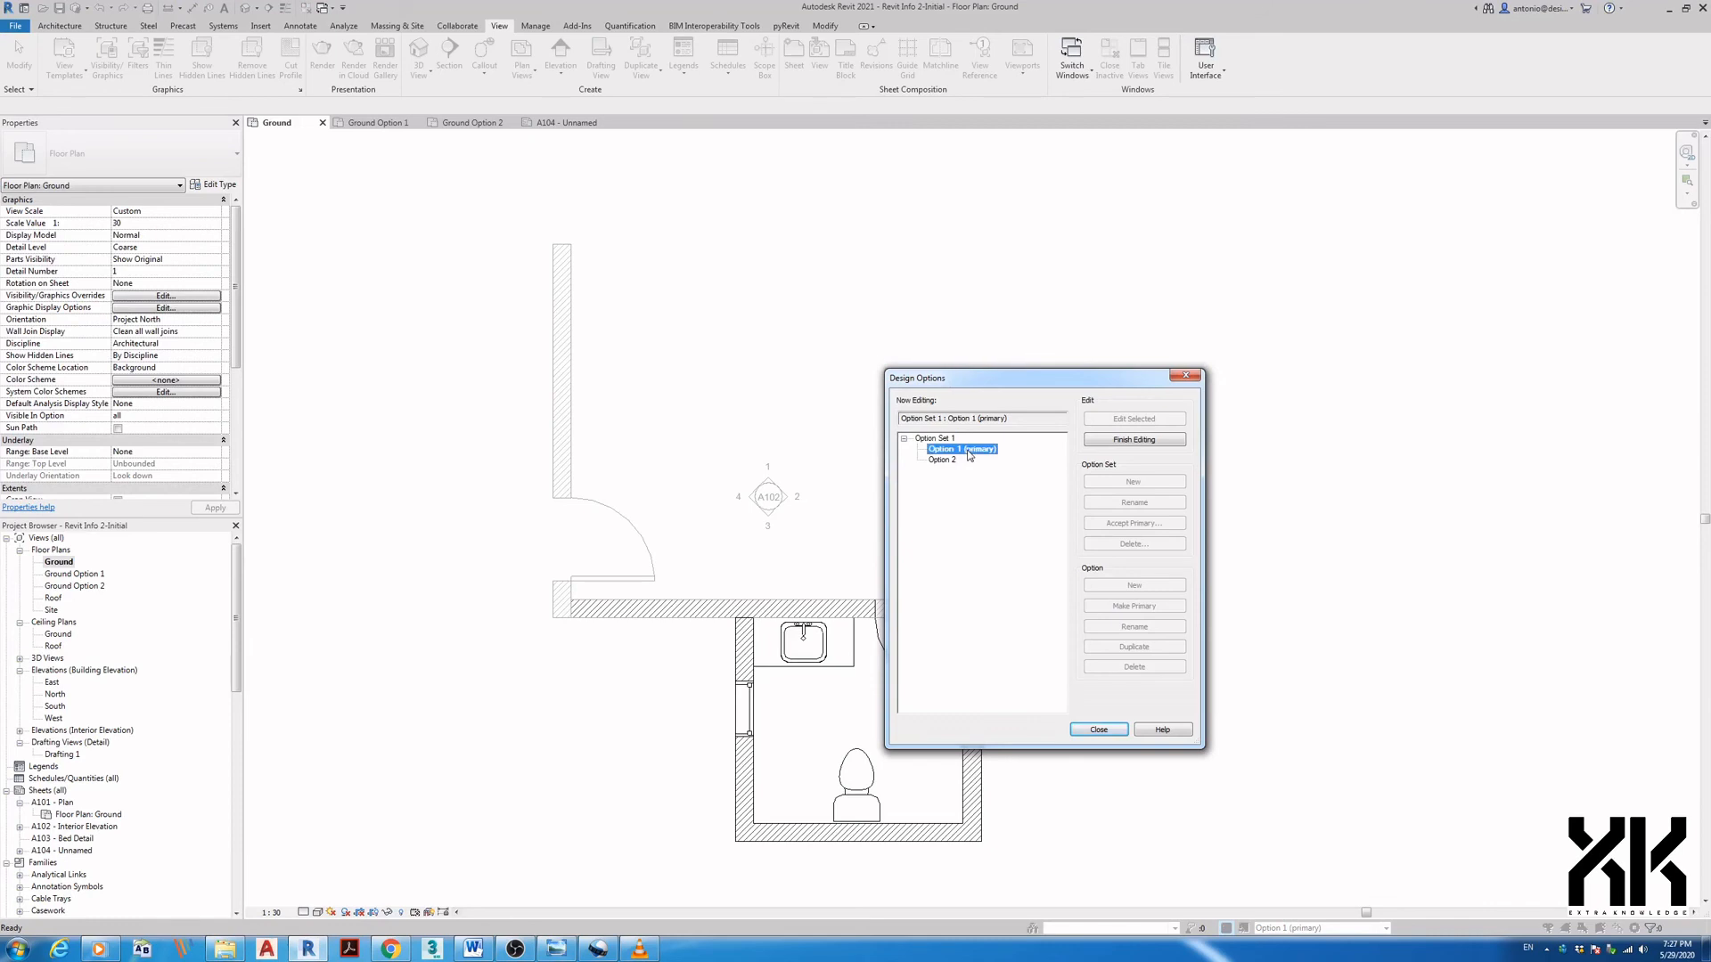
left_click(1135, 440)
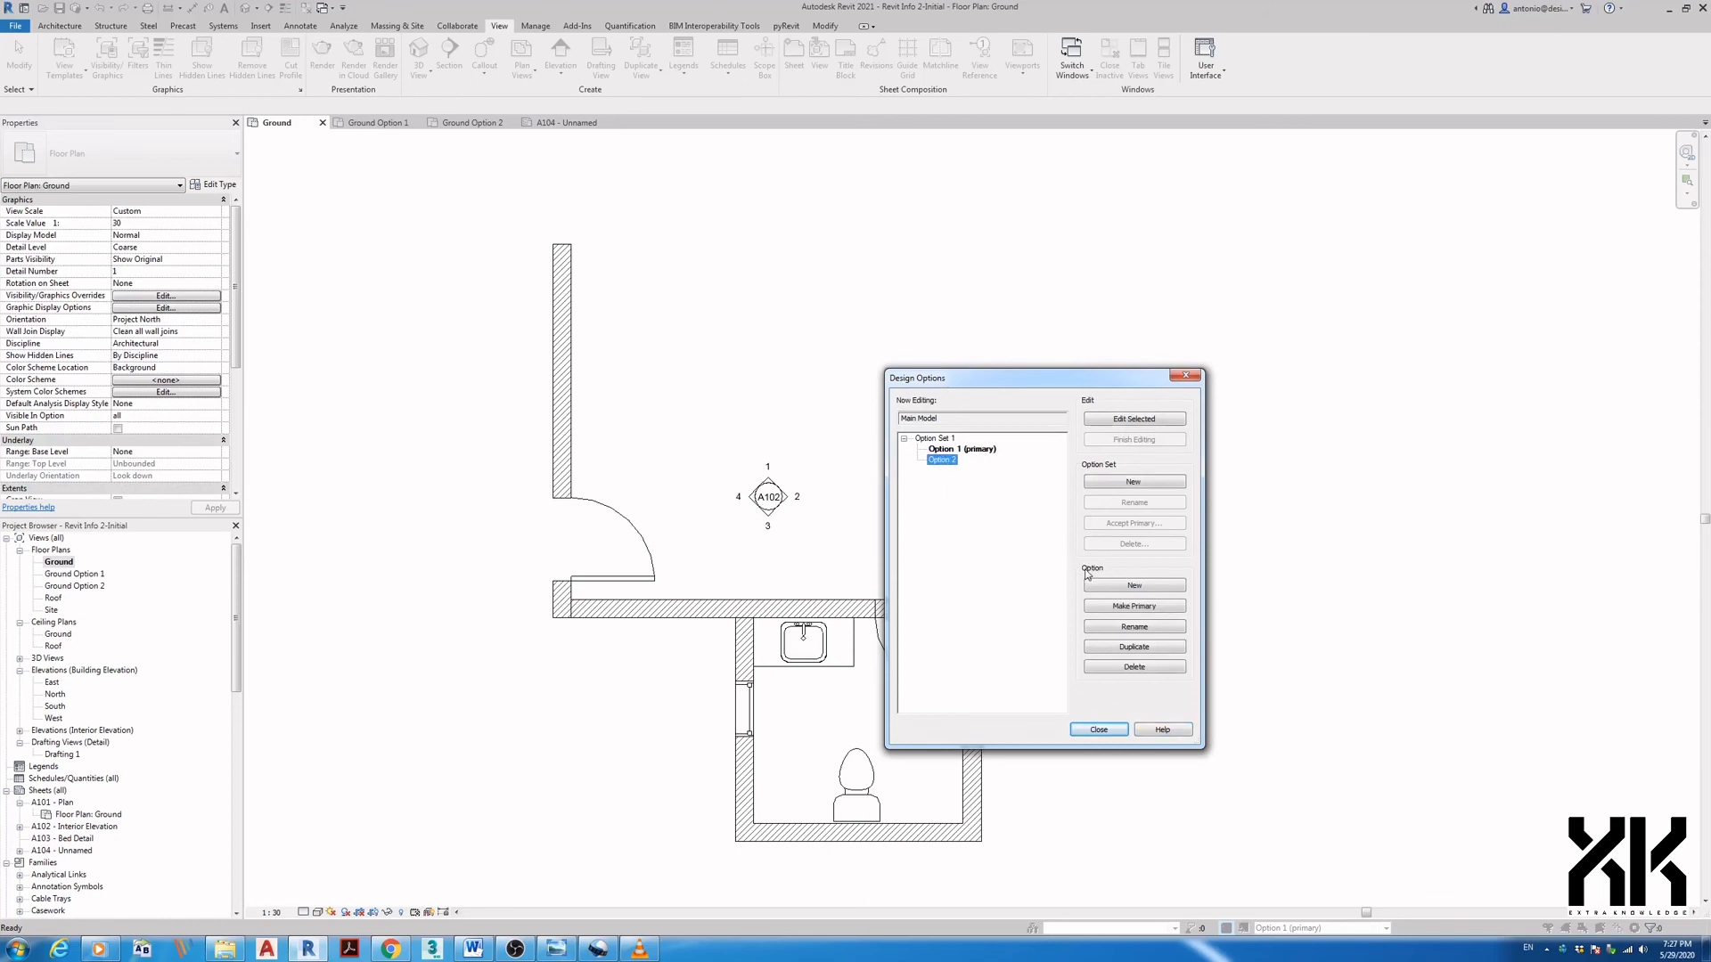
left_click(1127, 606)
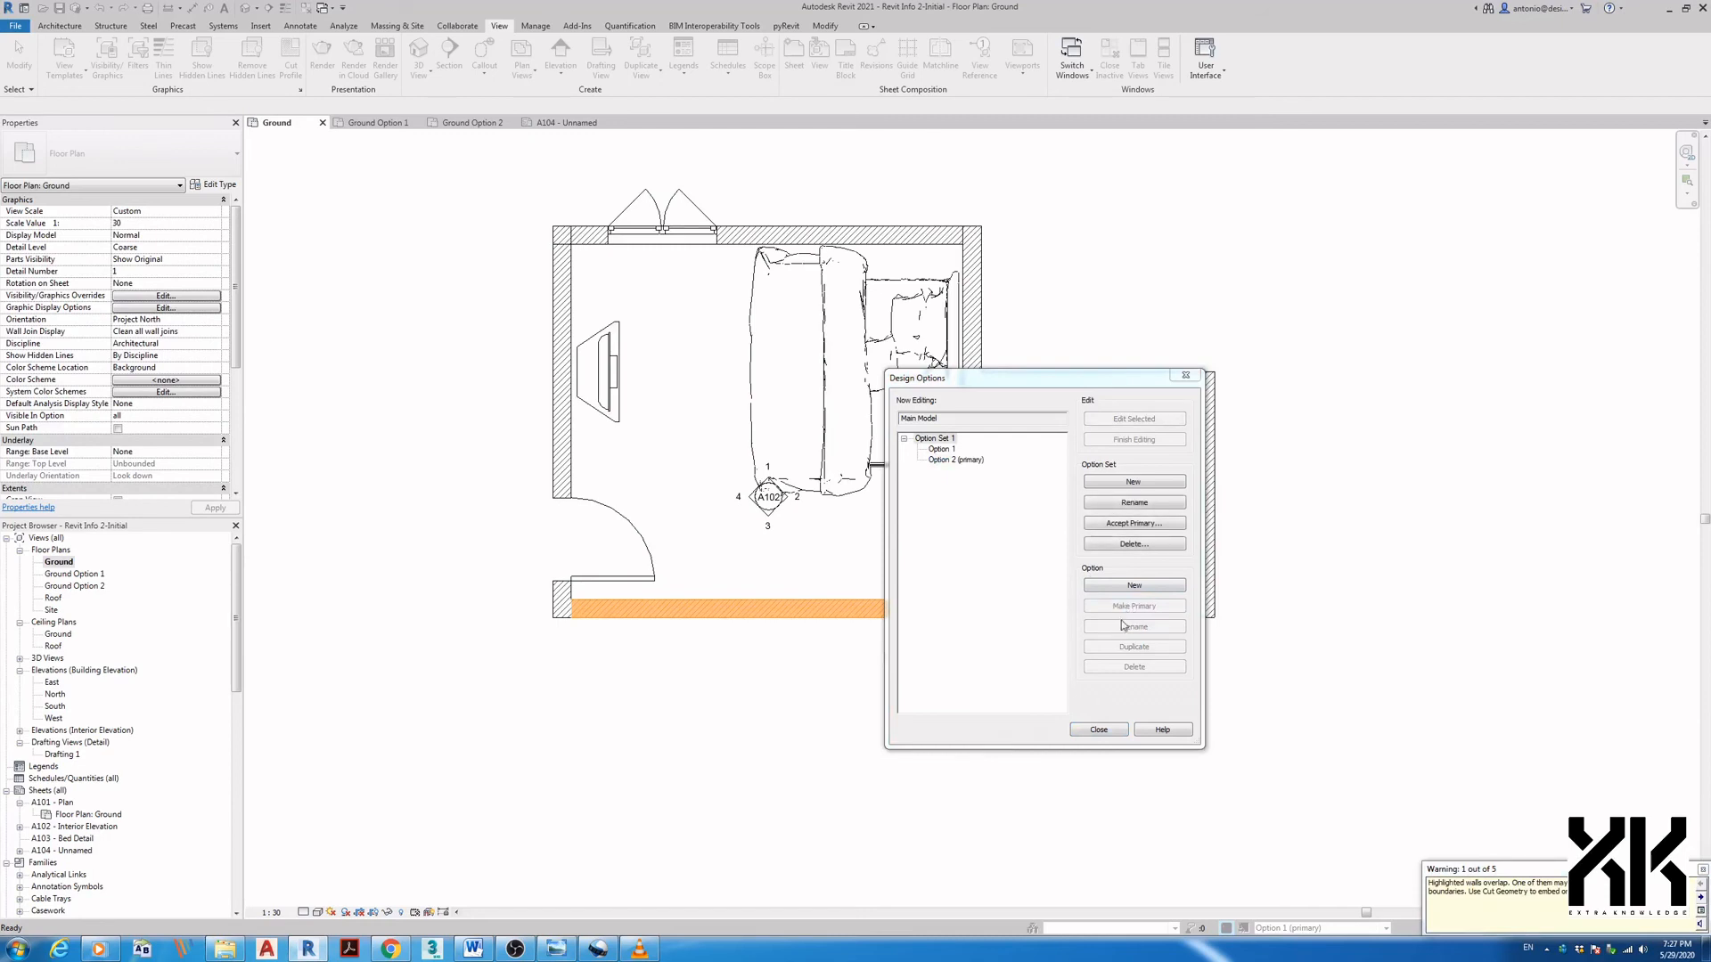
left_click(1097, 732)
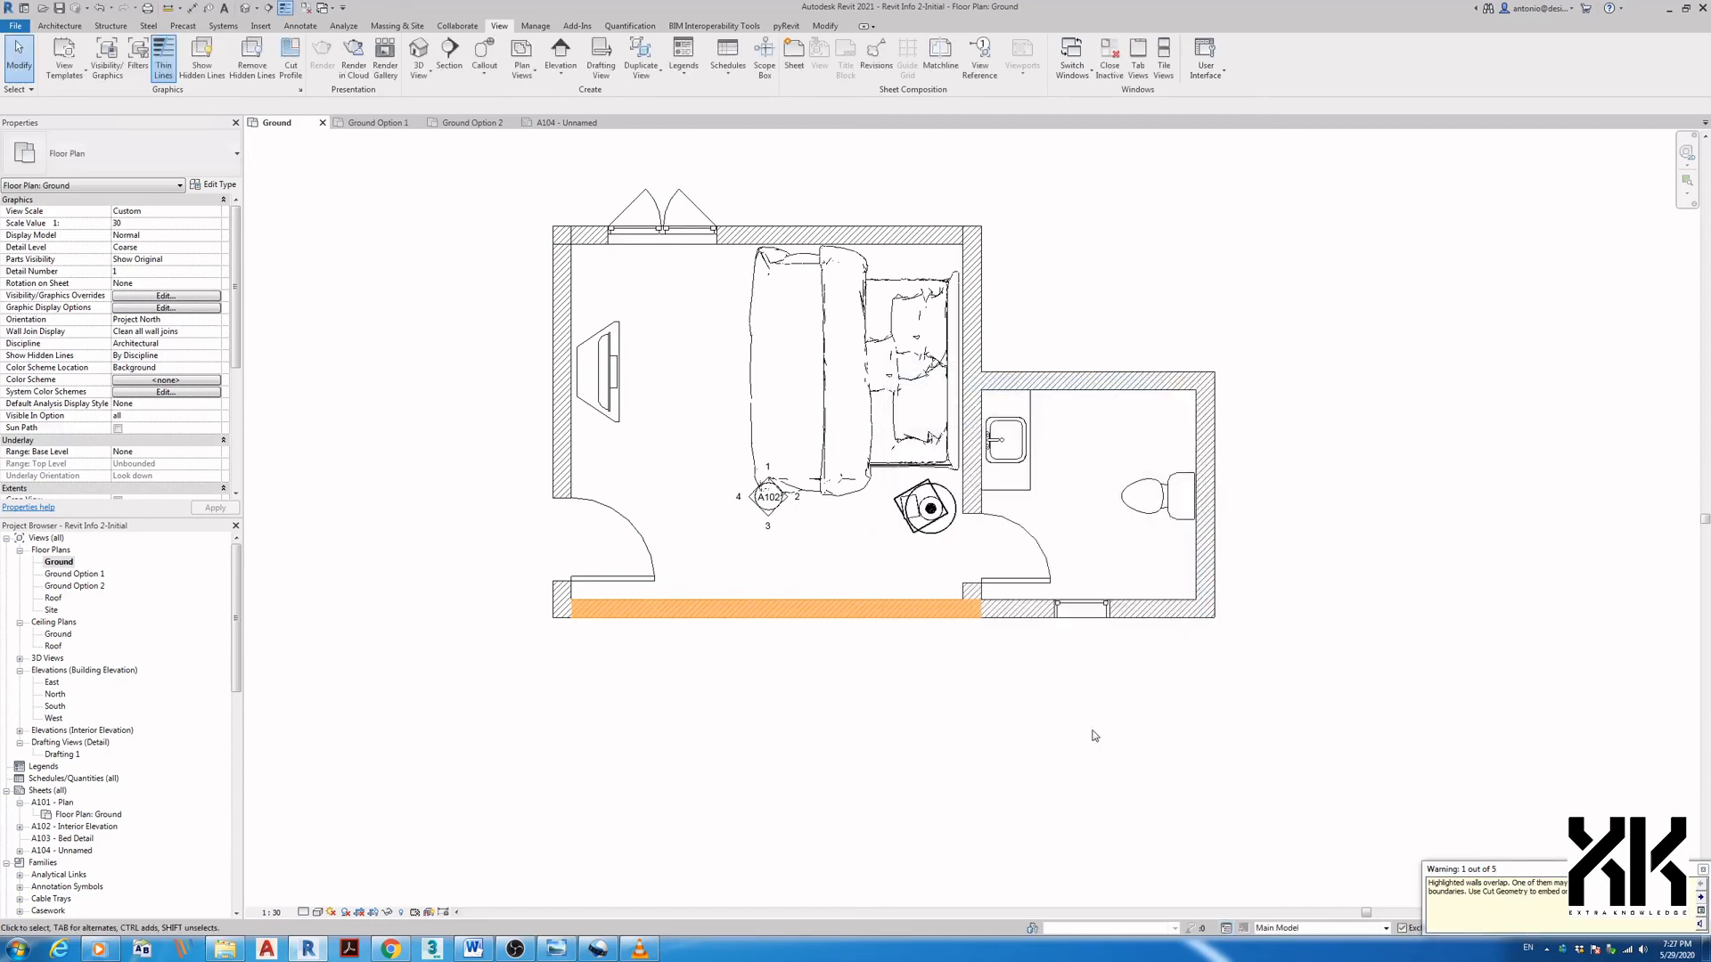
left_click(59, 563)
left_click(1292, 929)
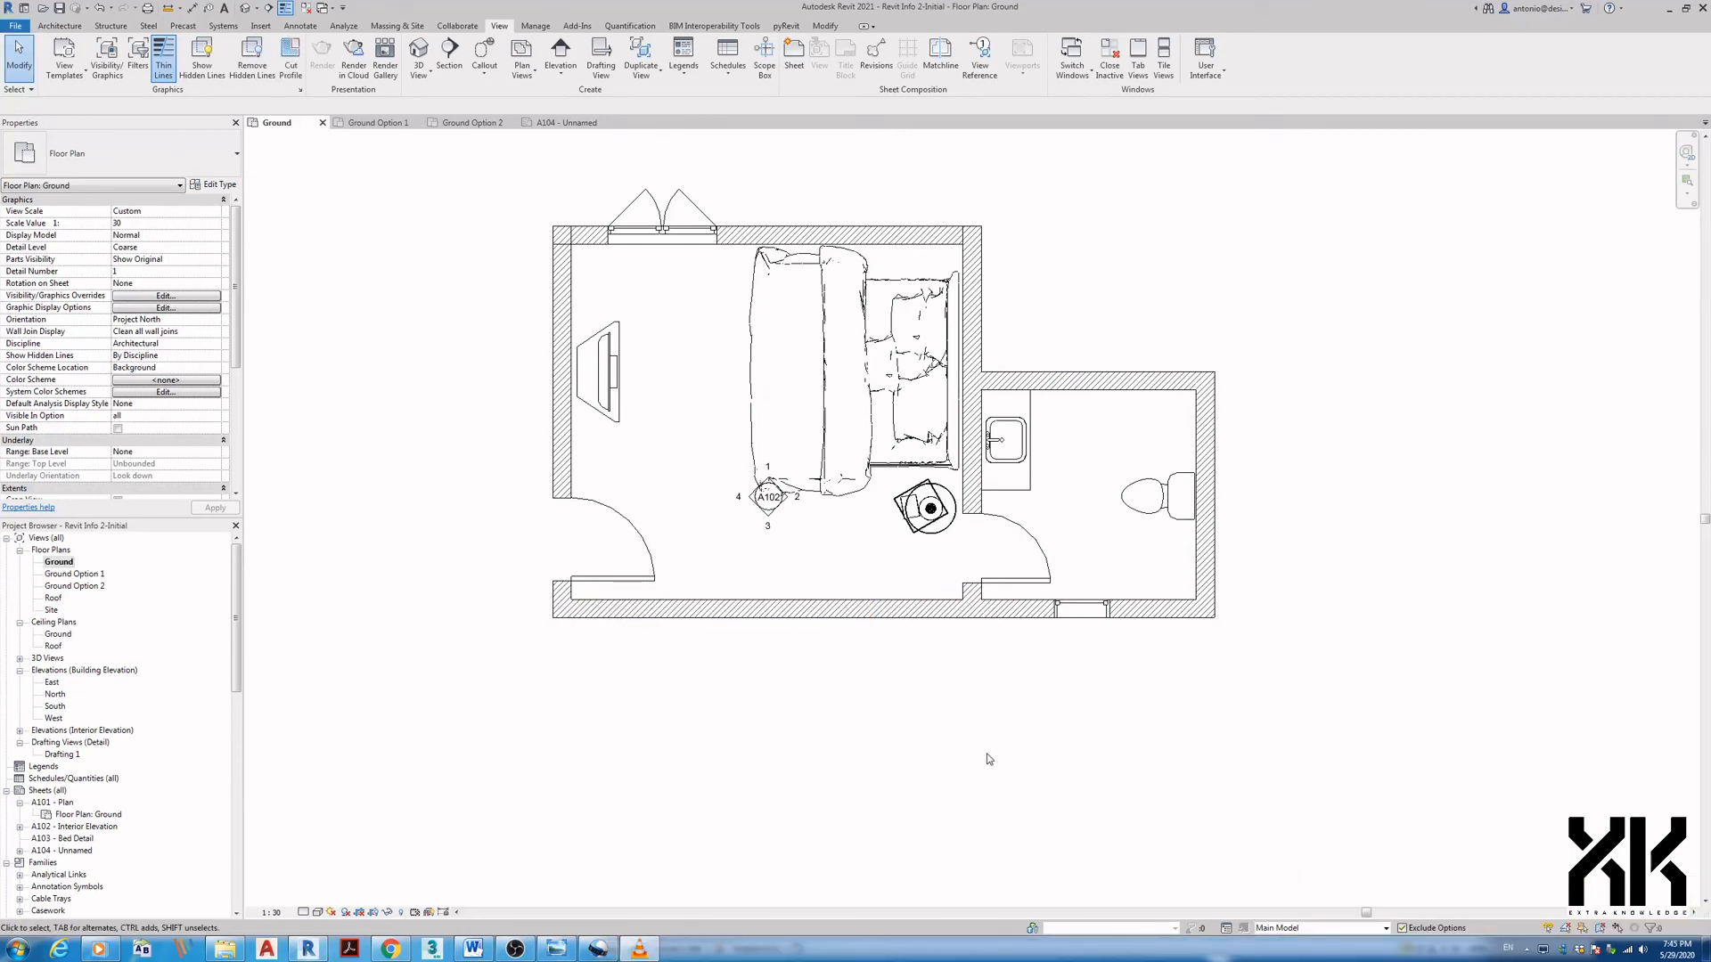
- Toggle the active design option between Option 2 (primary) and Main Model, dismissing the save reminder
left_click(1284, 929)
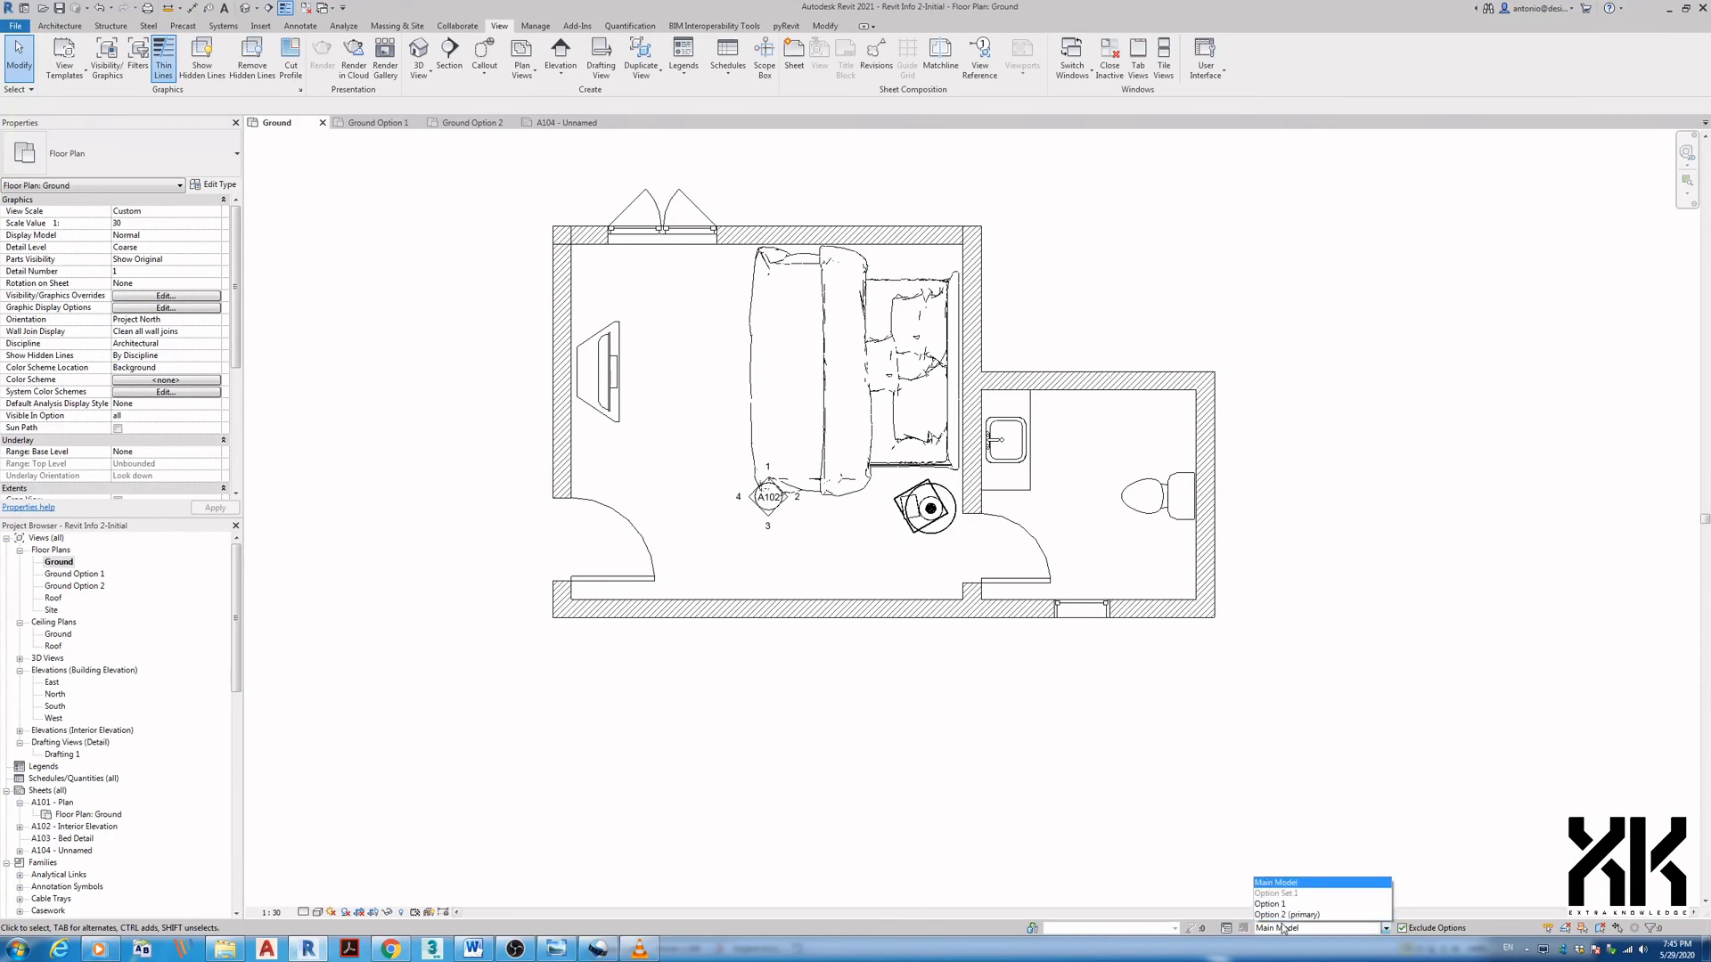
left_click(1284, 915)
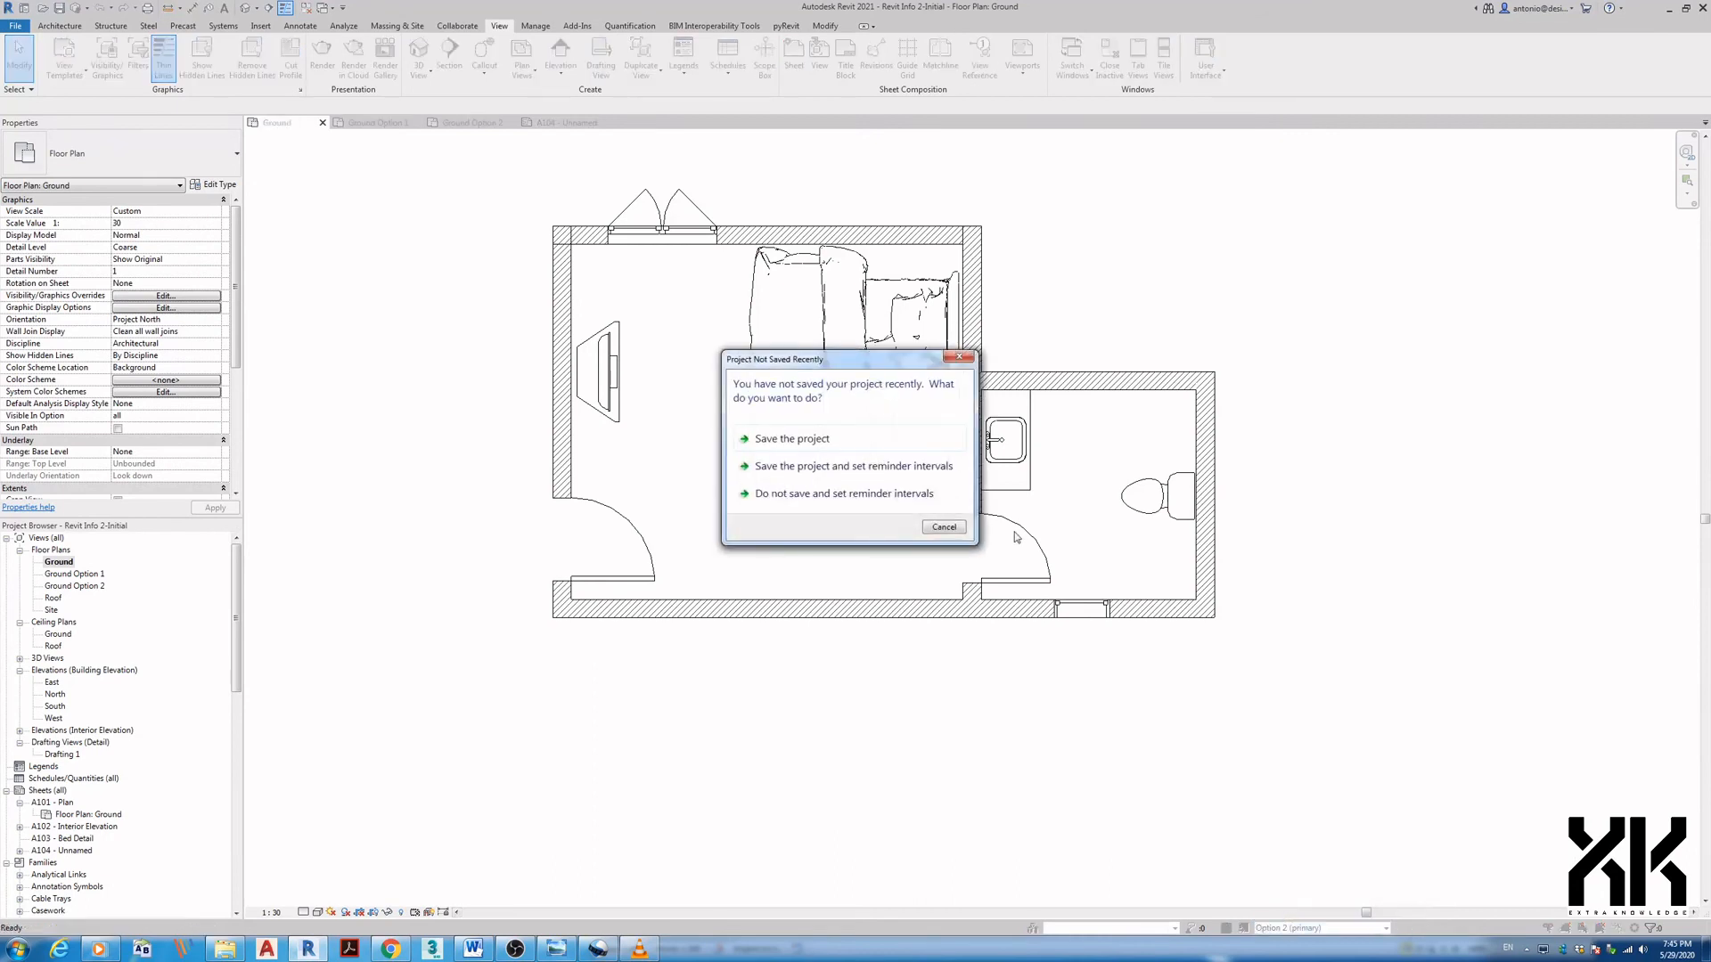
left_click(944, 526)
left_click(1288, 928)
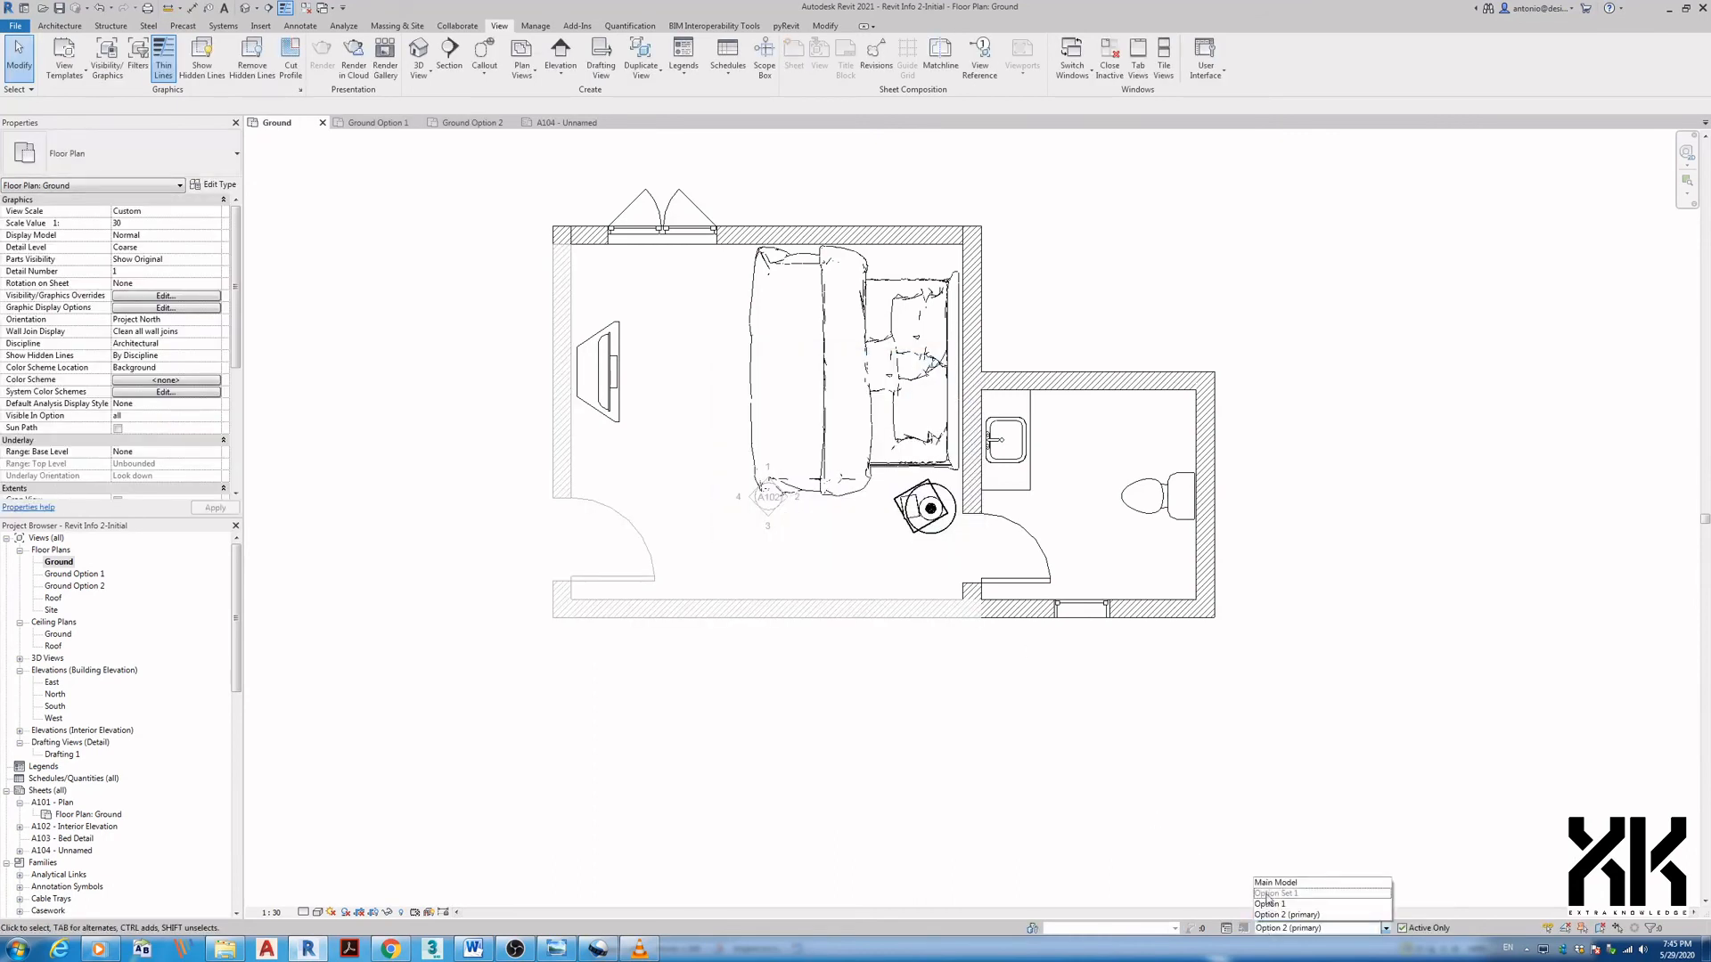
left_click(1268, 882)
left_click(1277, 929)
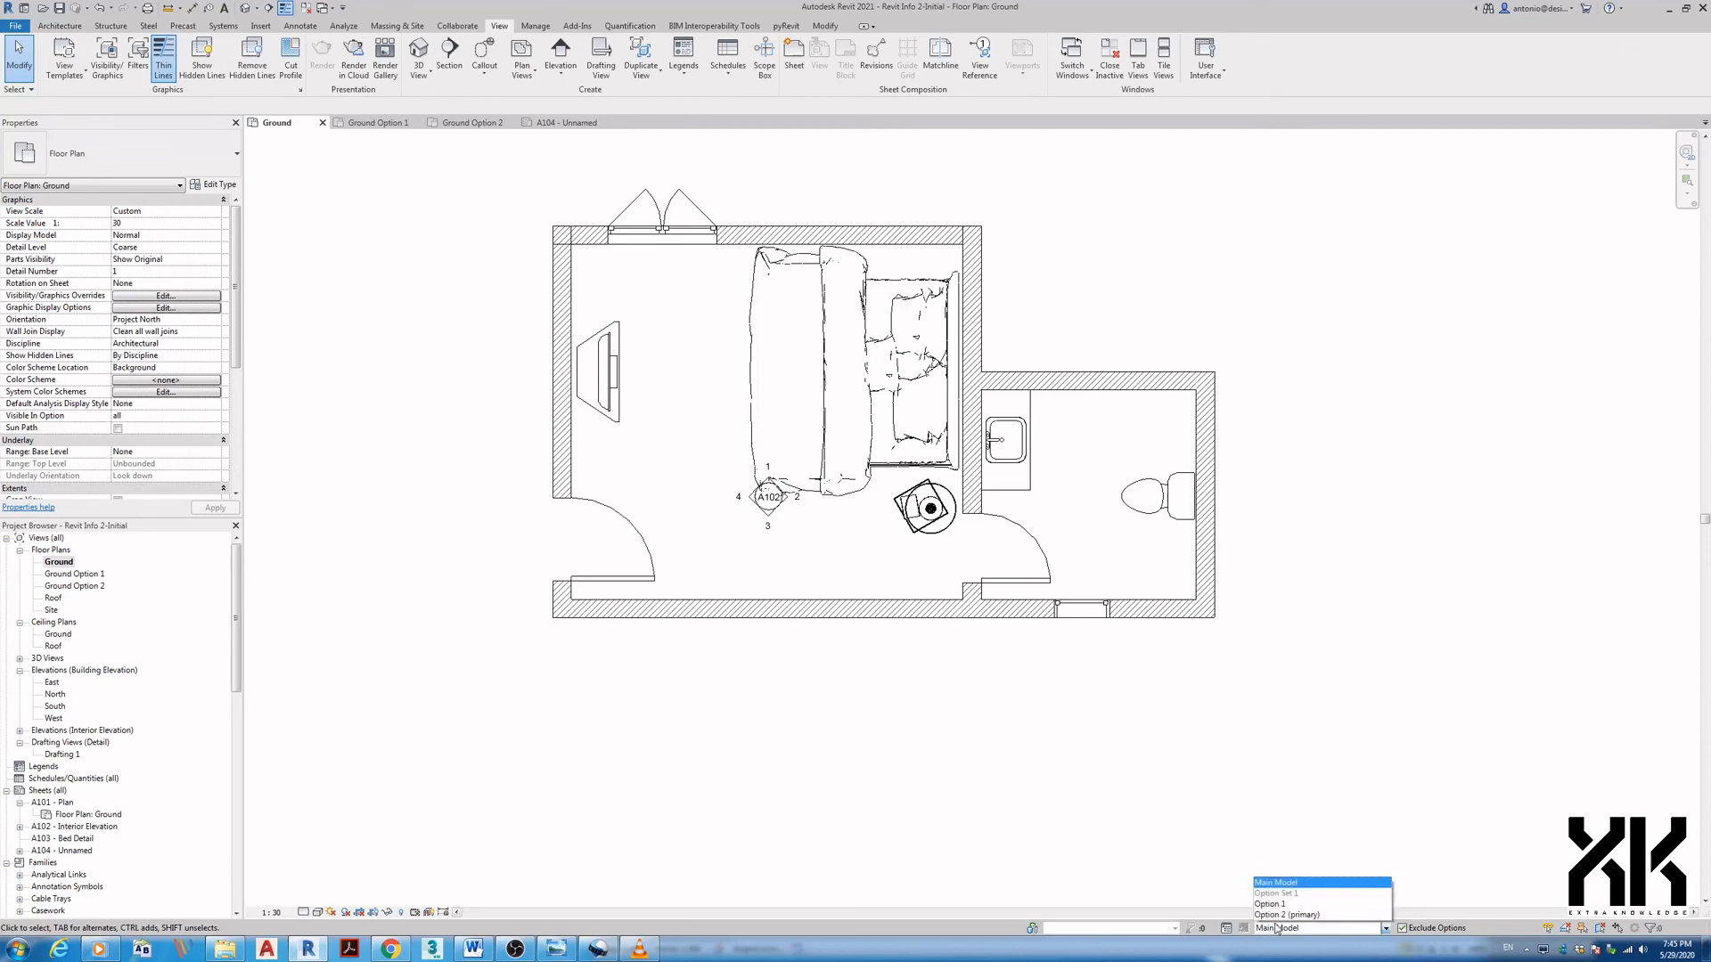
left_click(1283, 916)
left_click(1279, 930)
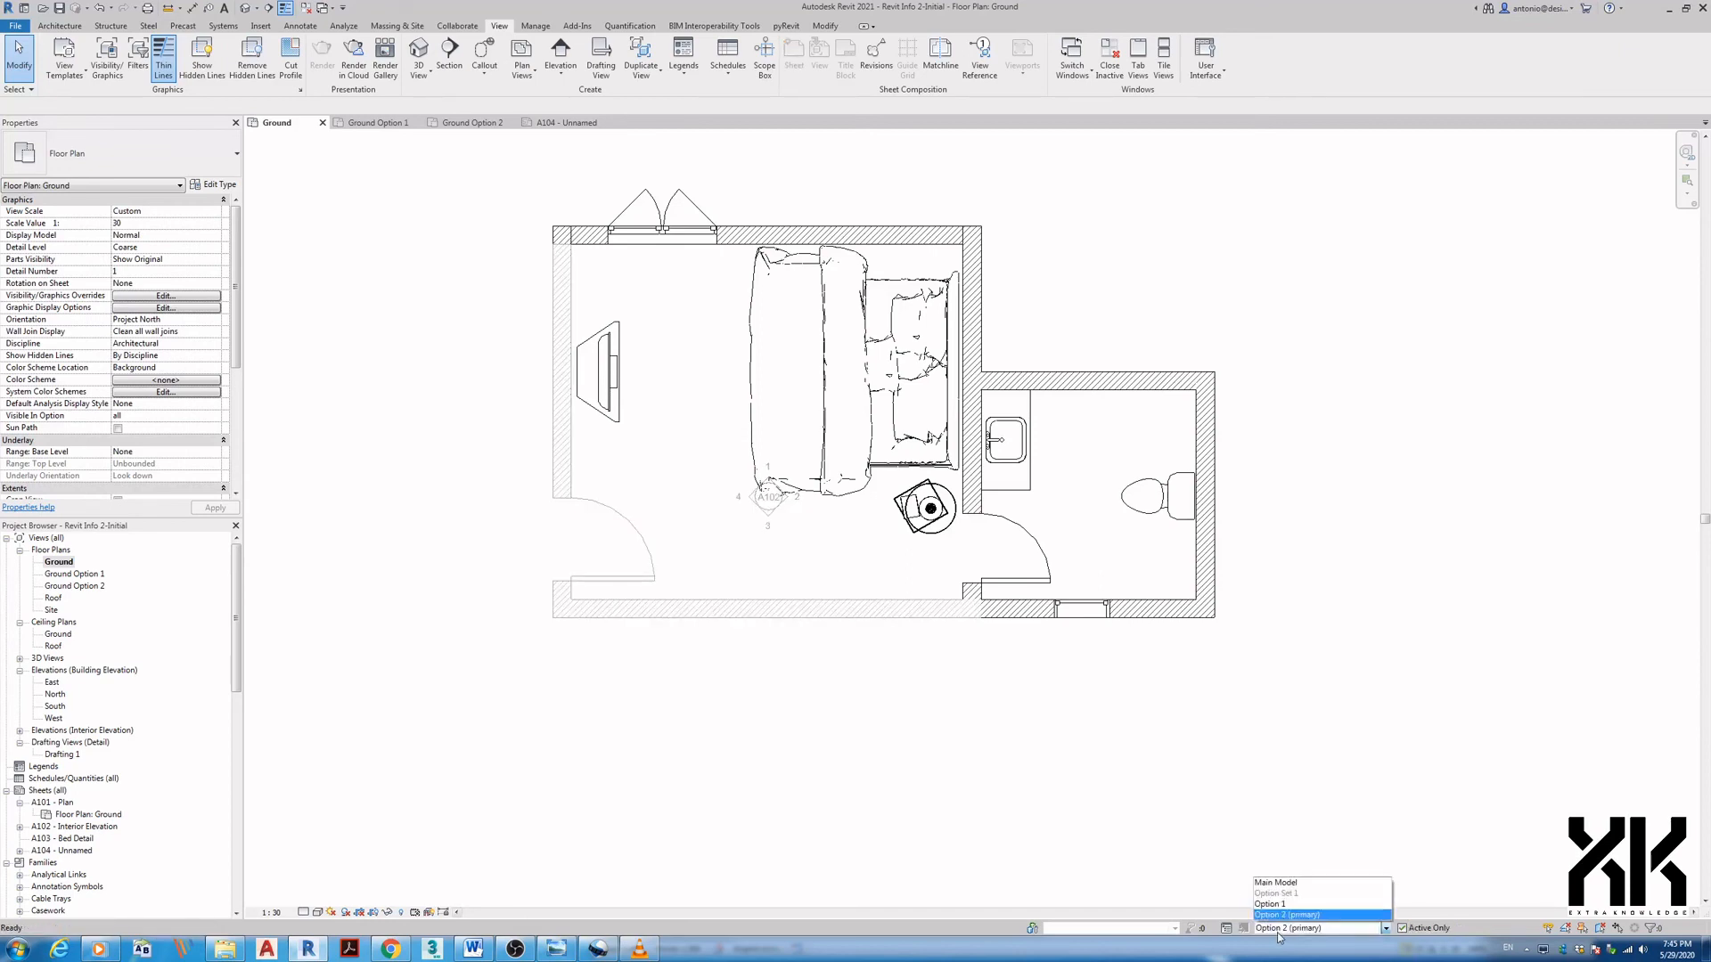
left_click(1277, 889)
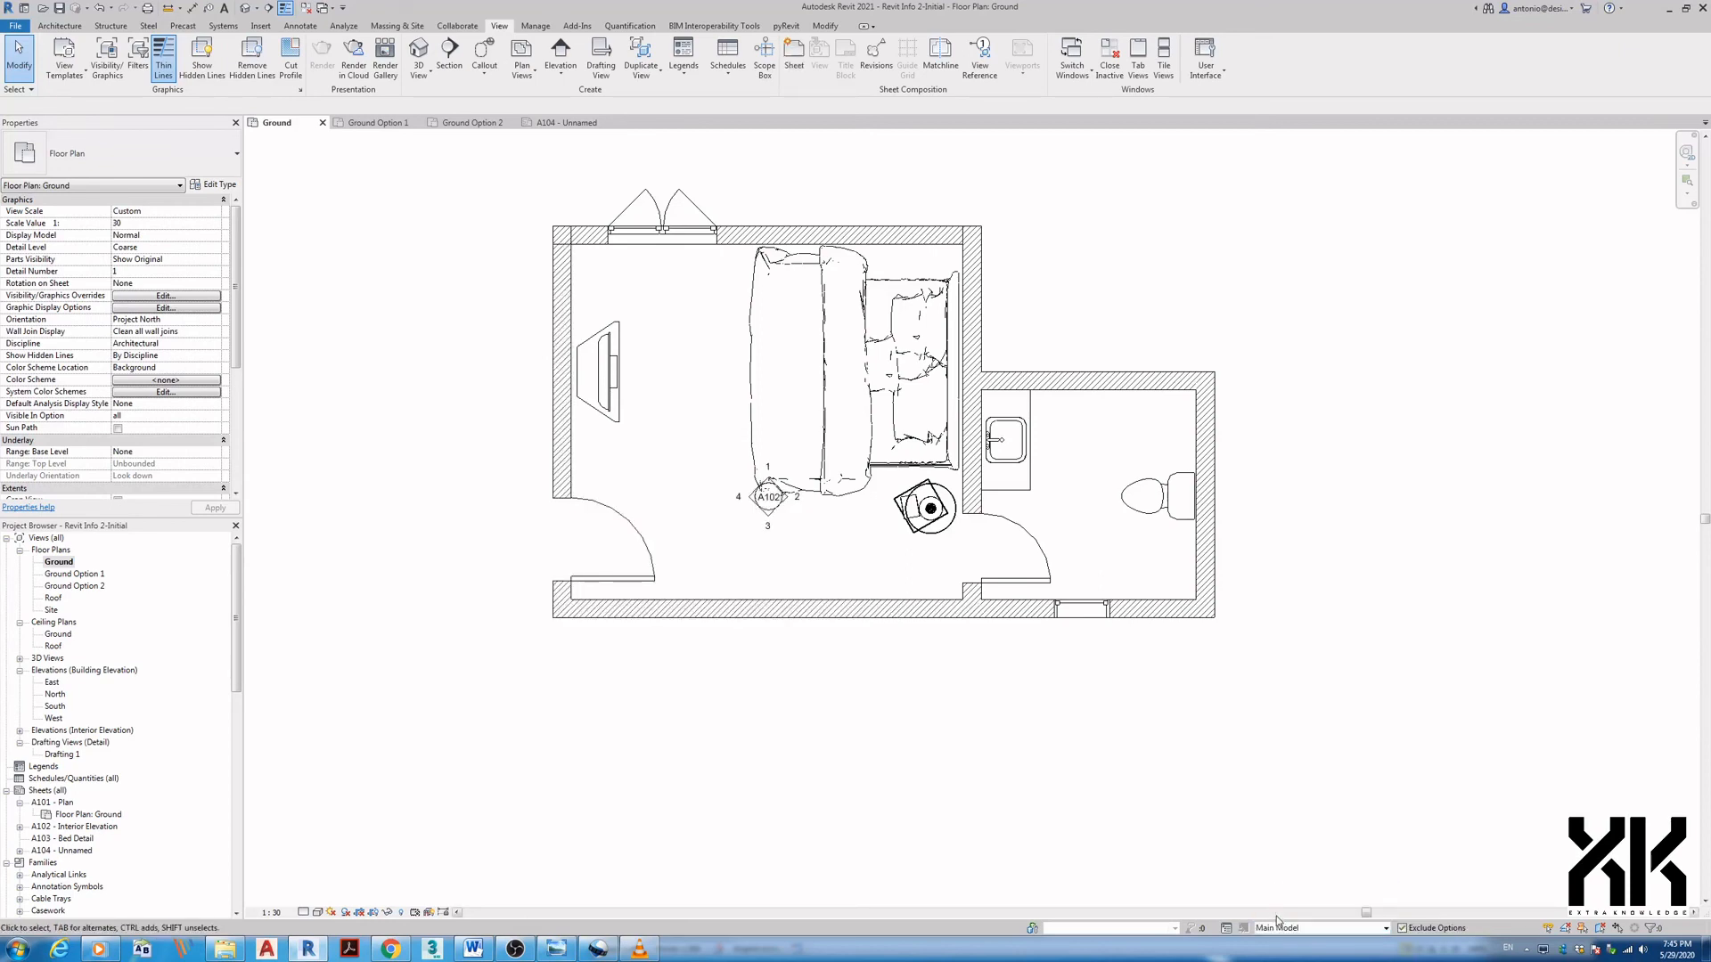
- Keep Main Model active and open the Ground Option 1 floor plan
left_click(1277, 929)
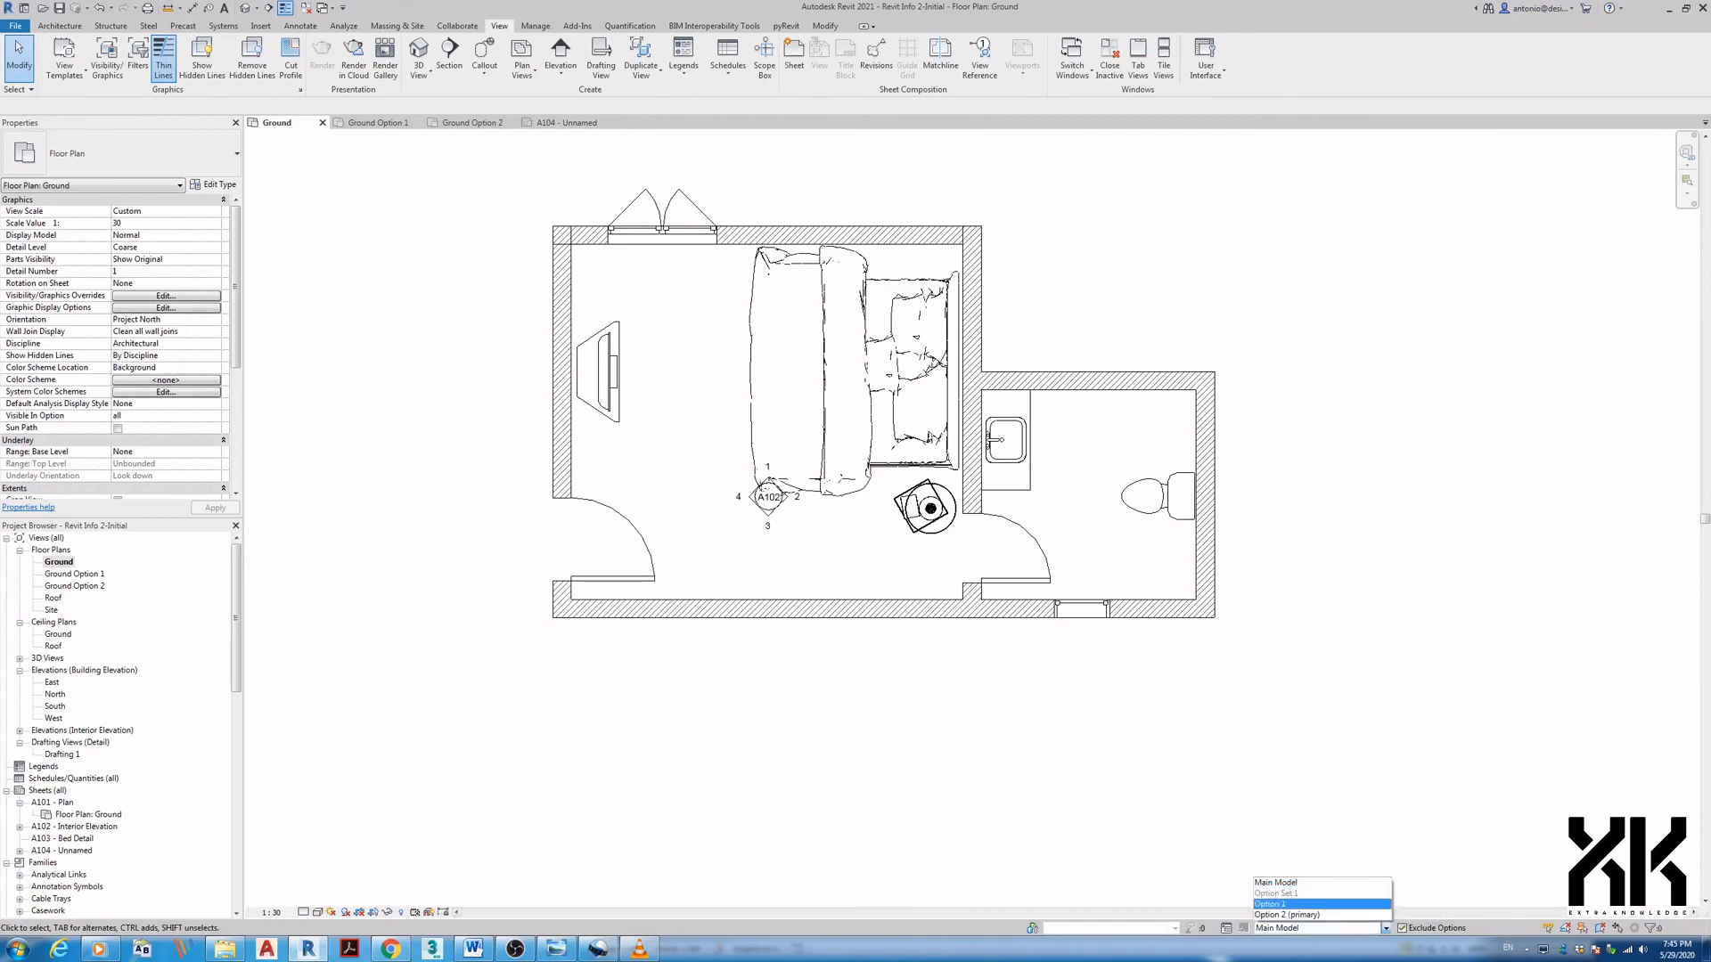
left_click(1311, 883)
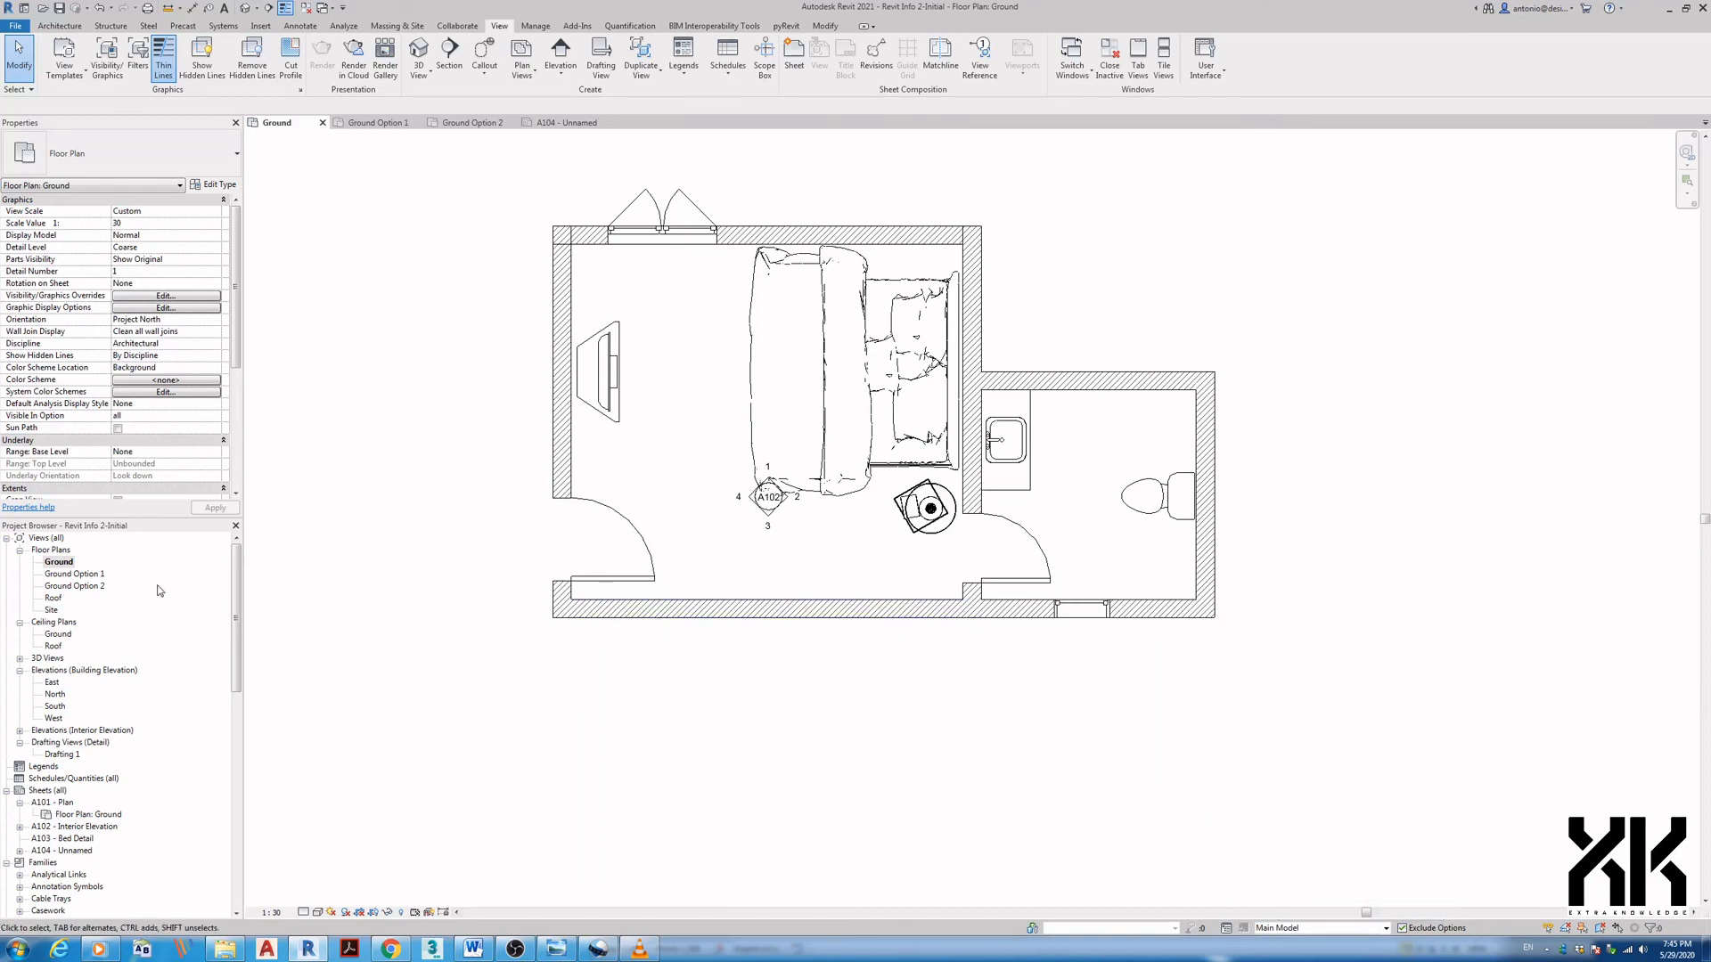
left_click(90, 578)
double_click(90, 576)
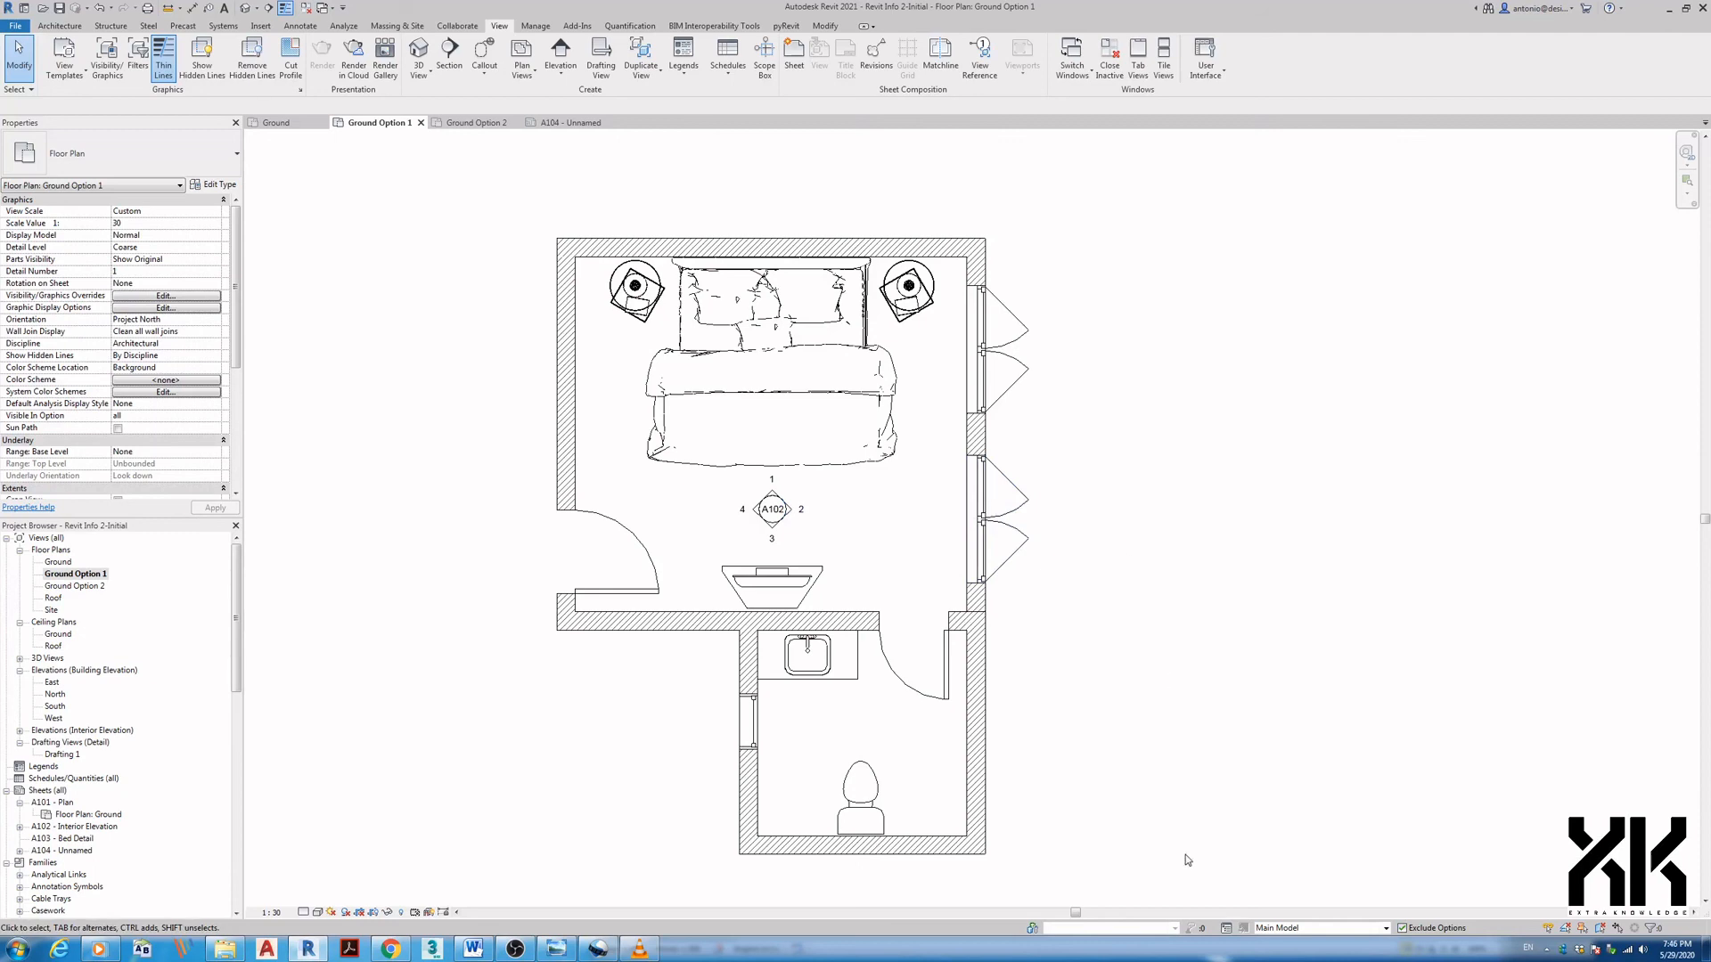
- Make Option 1 the primary option in Design Options
left_click(1226, 929)
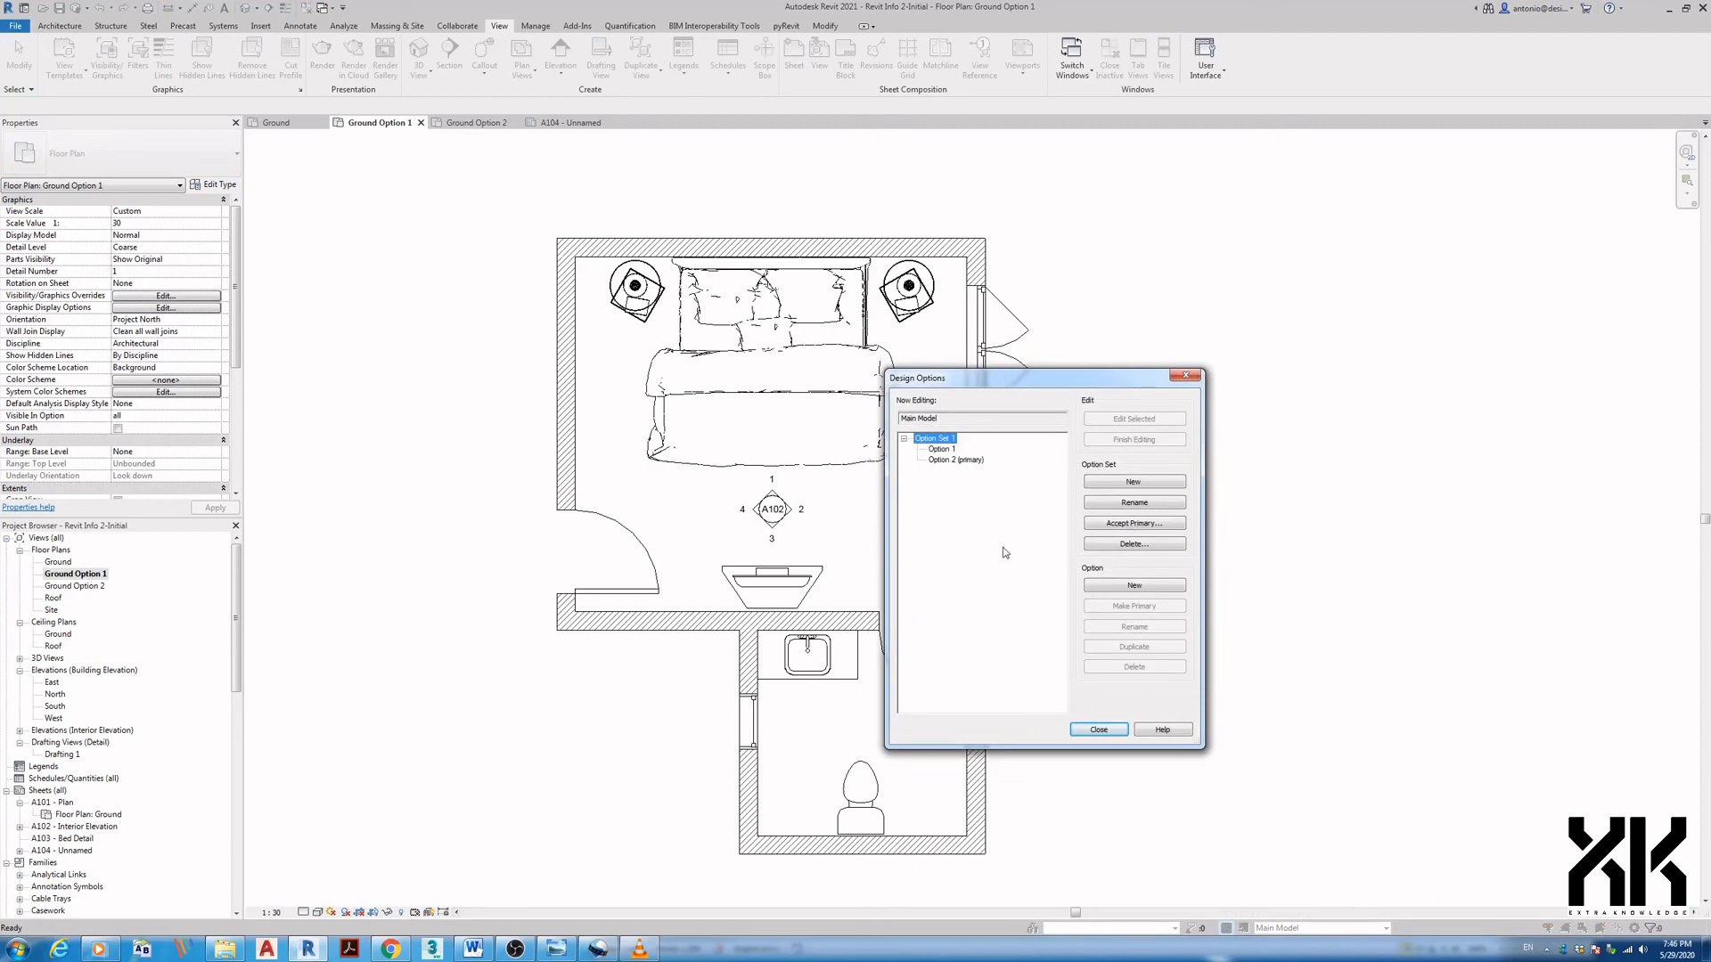
left_click(942, 452)
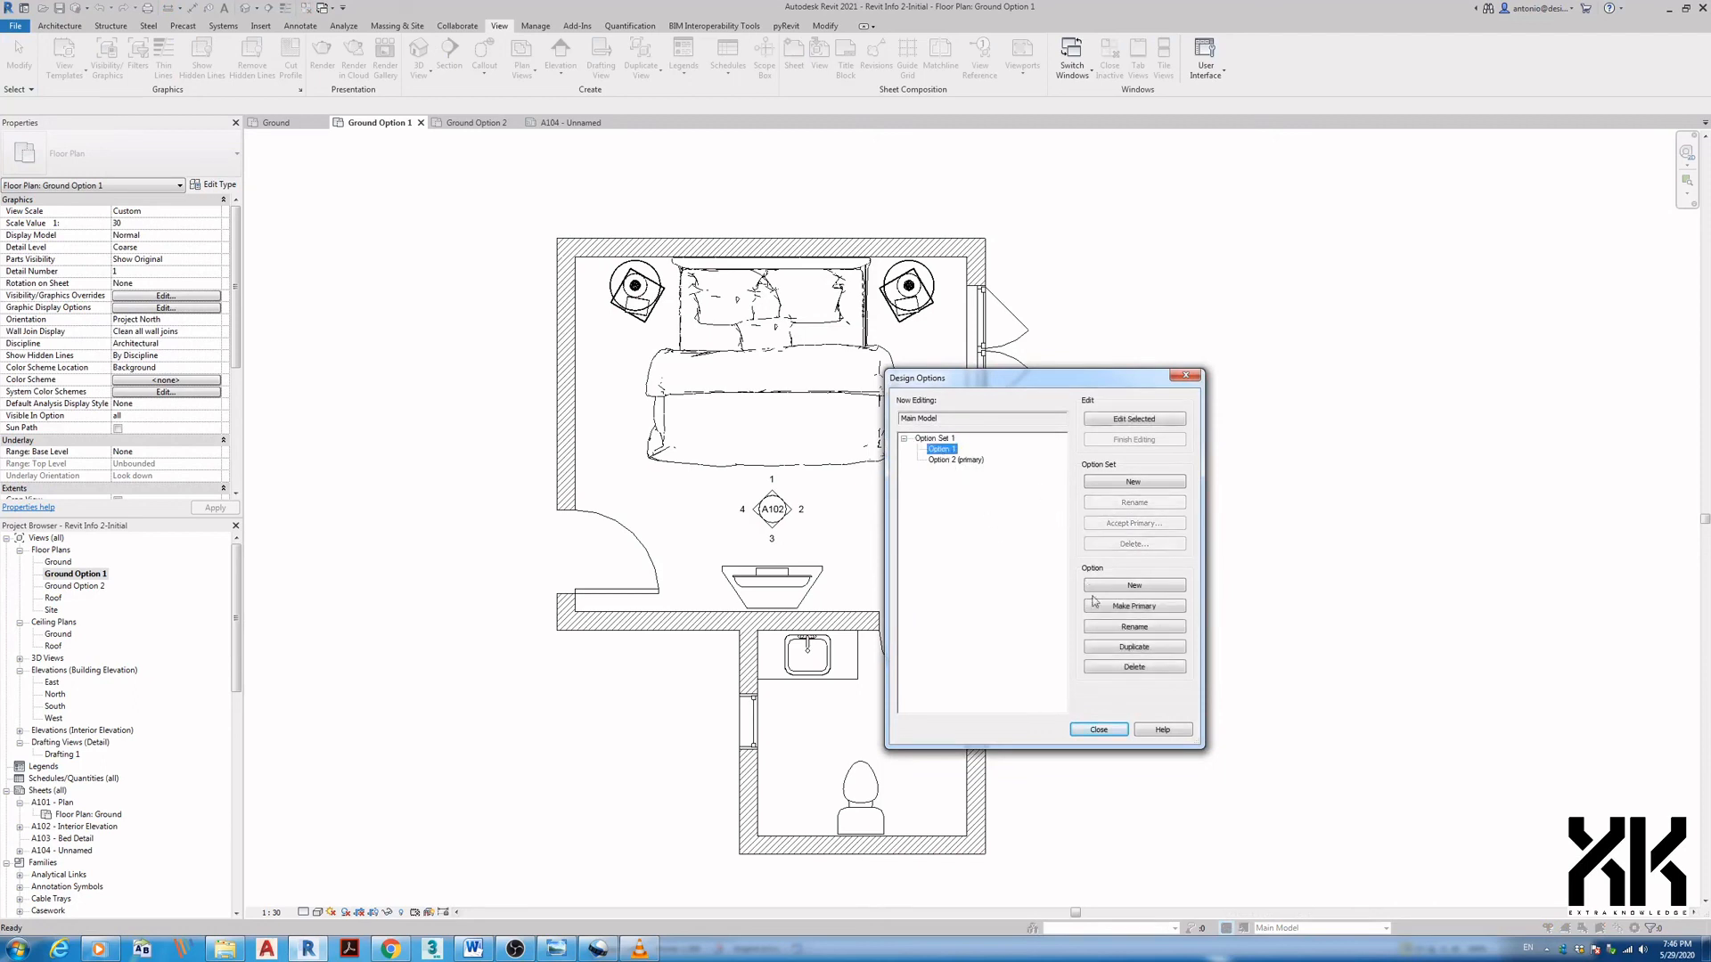
left_click(1100, 610)
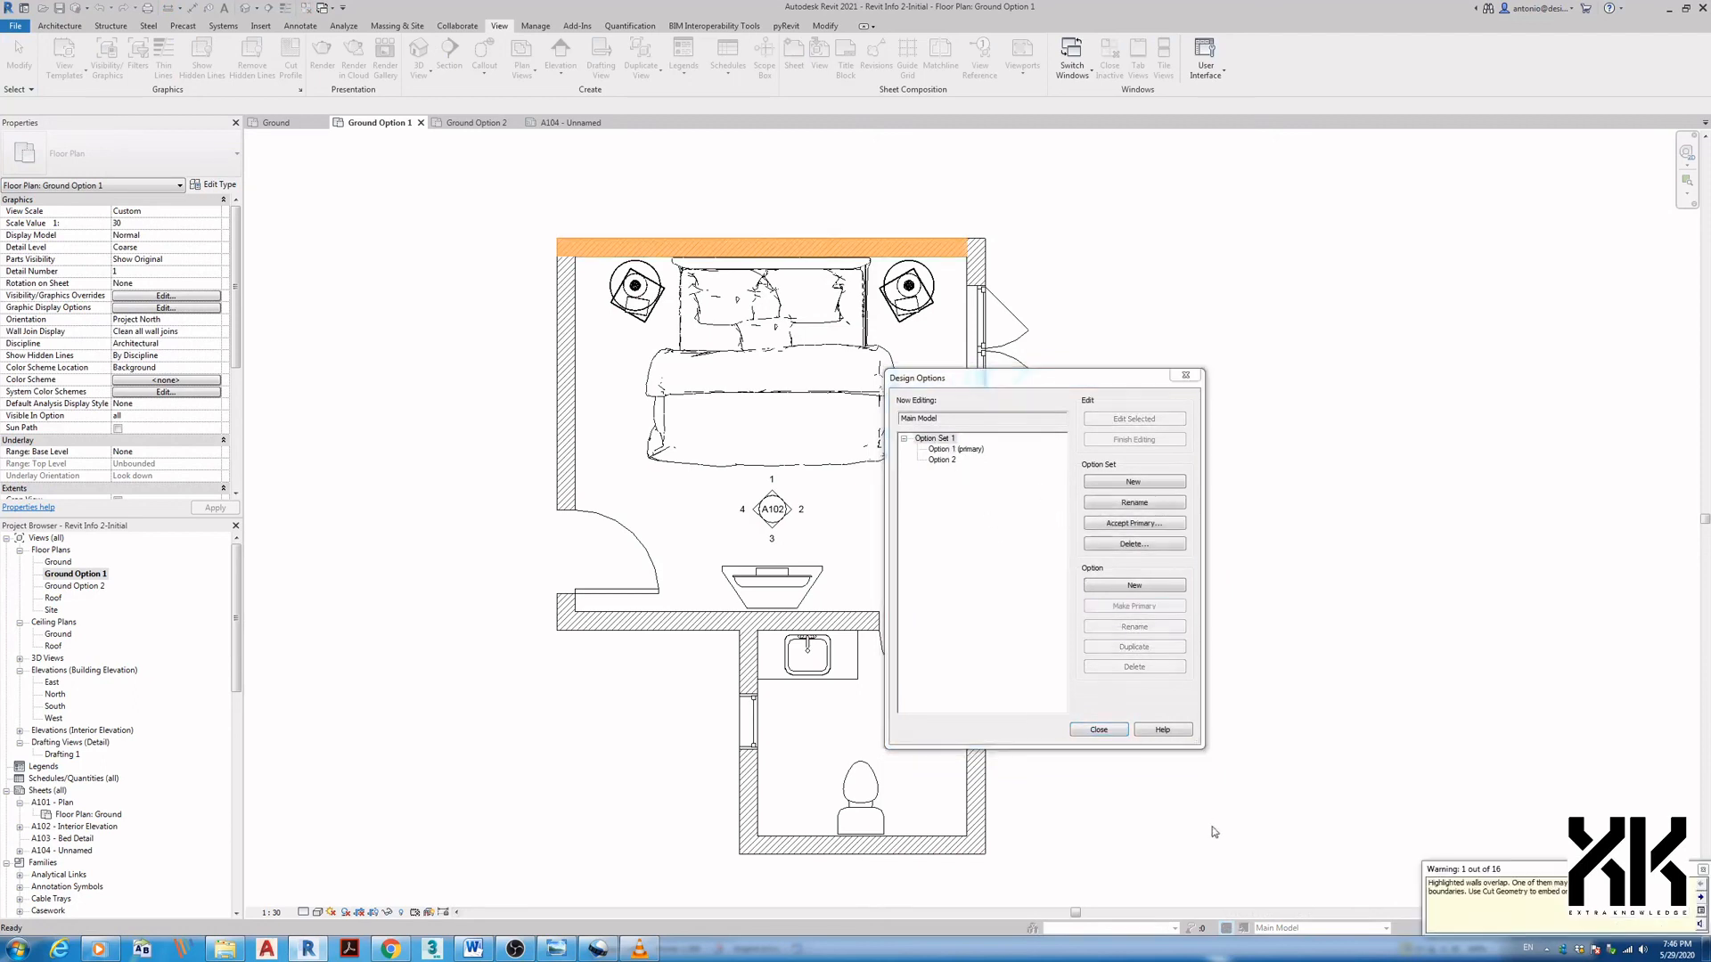
- Accept the primary for Option Set 1, deleting secondary options and the Ground Option 2 view
left_click(933, 439)
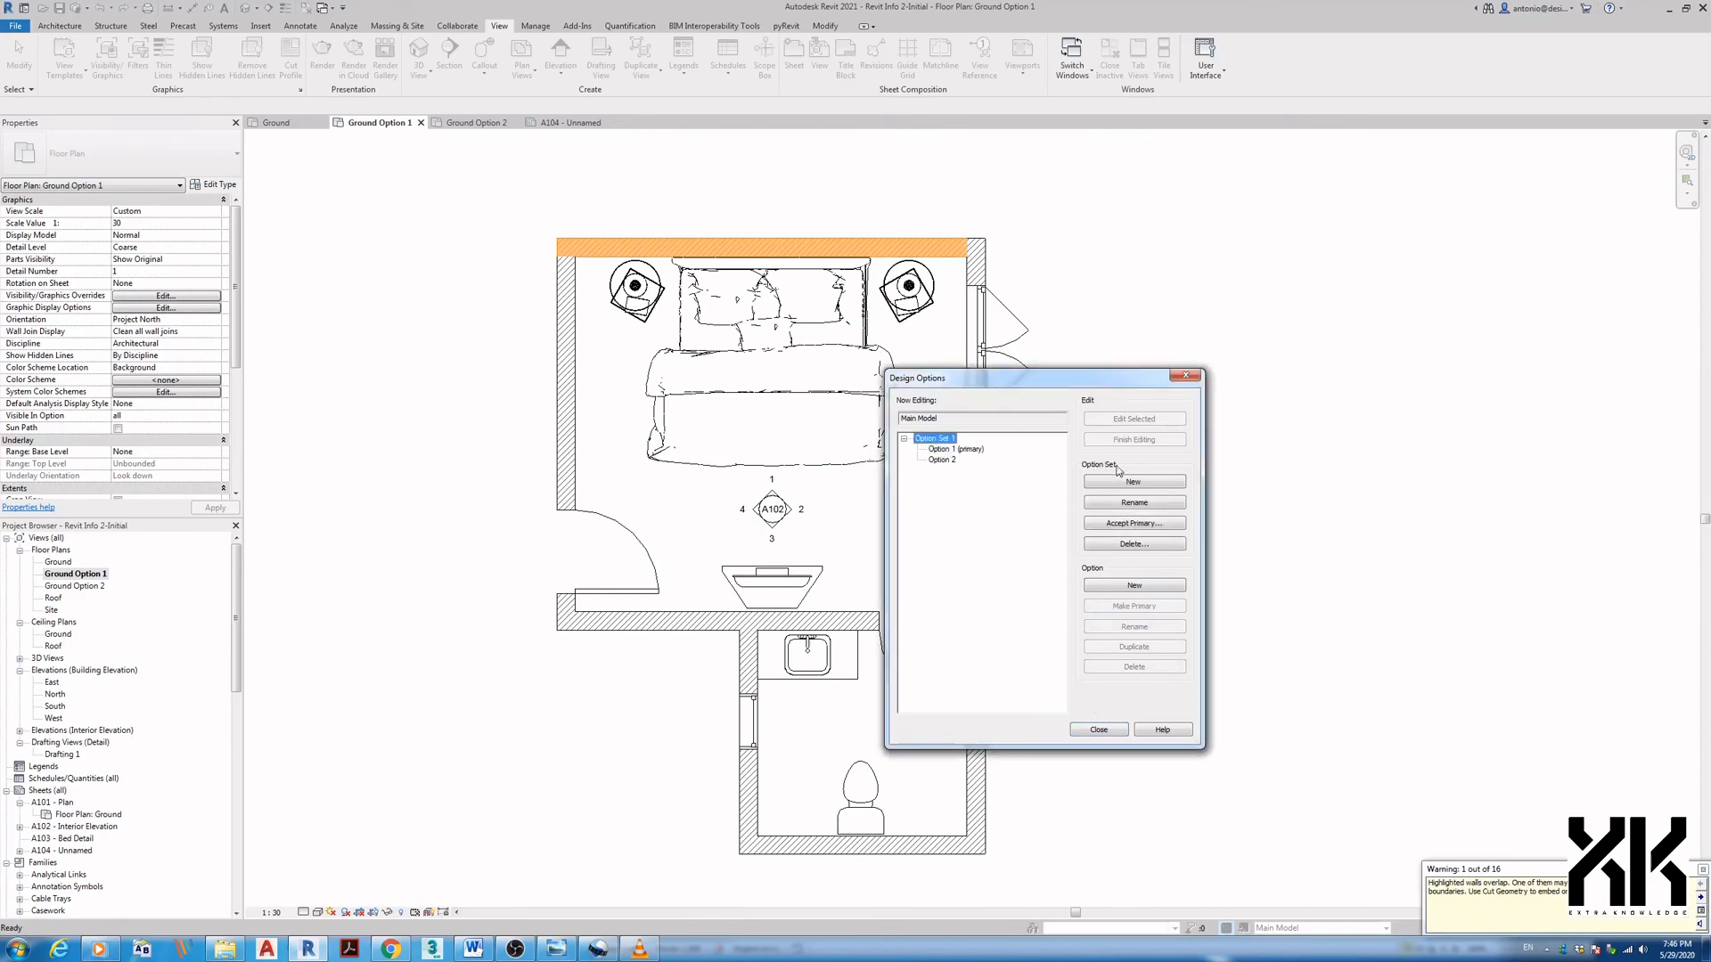
left_click(1130, 526)
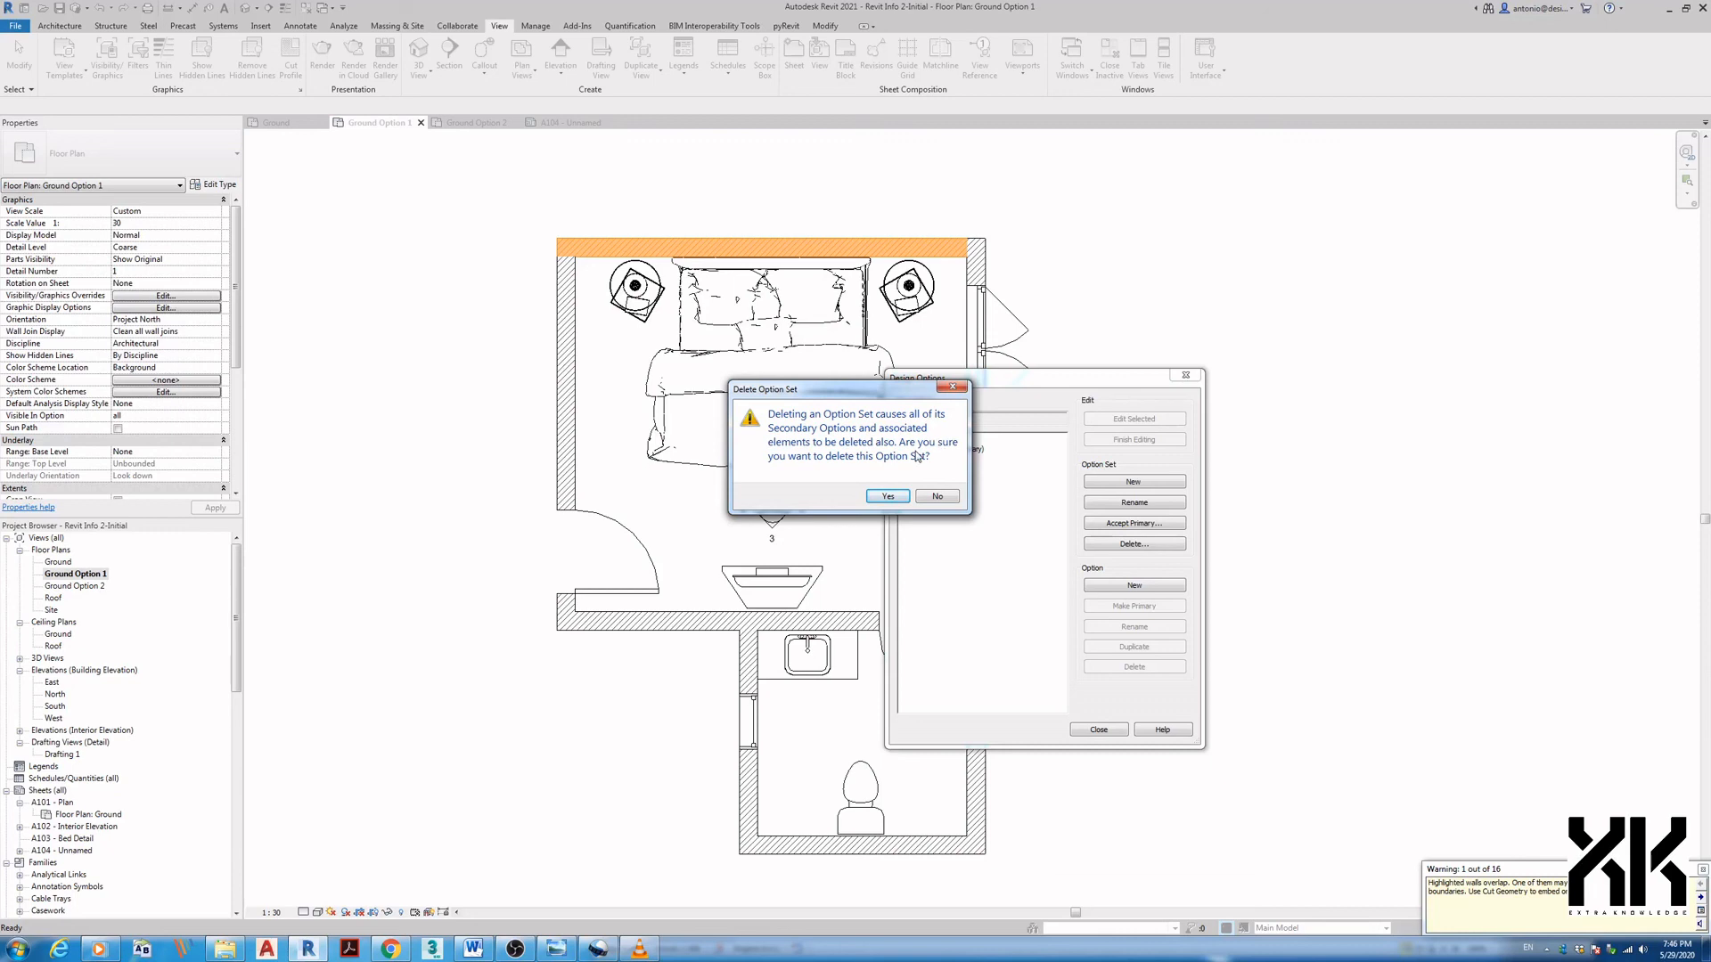
left_click(887, 496)
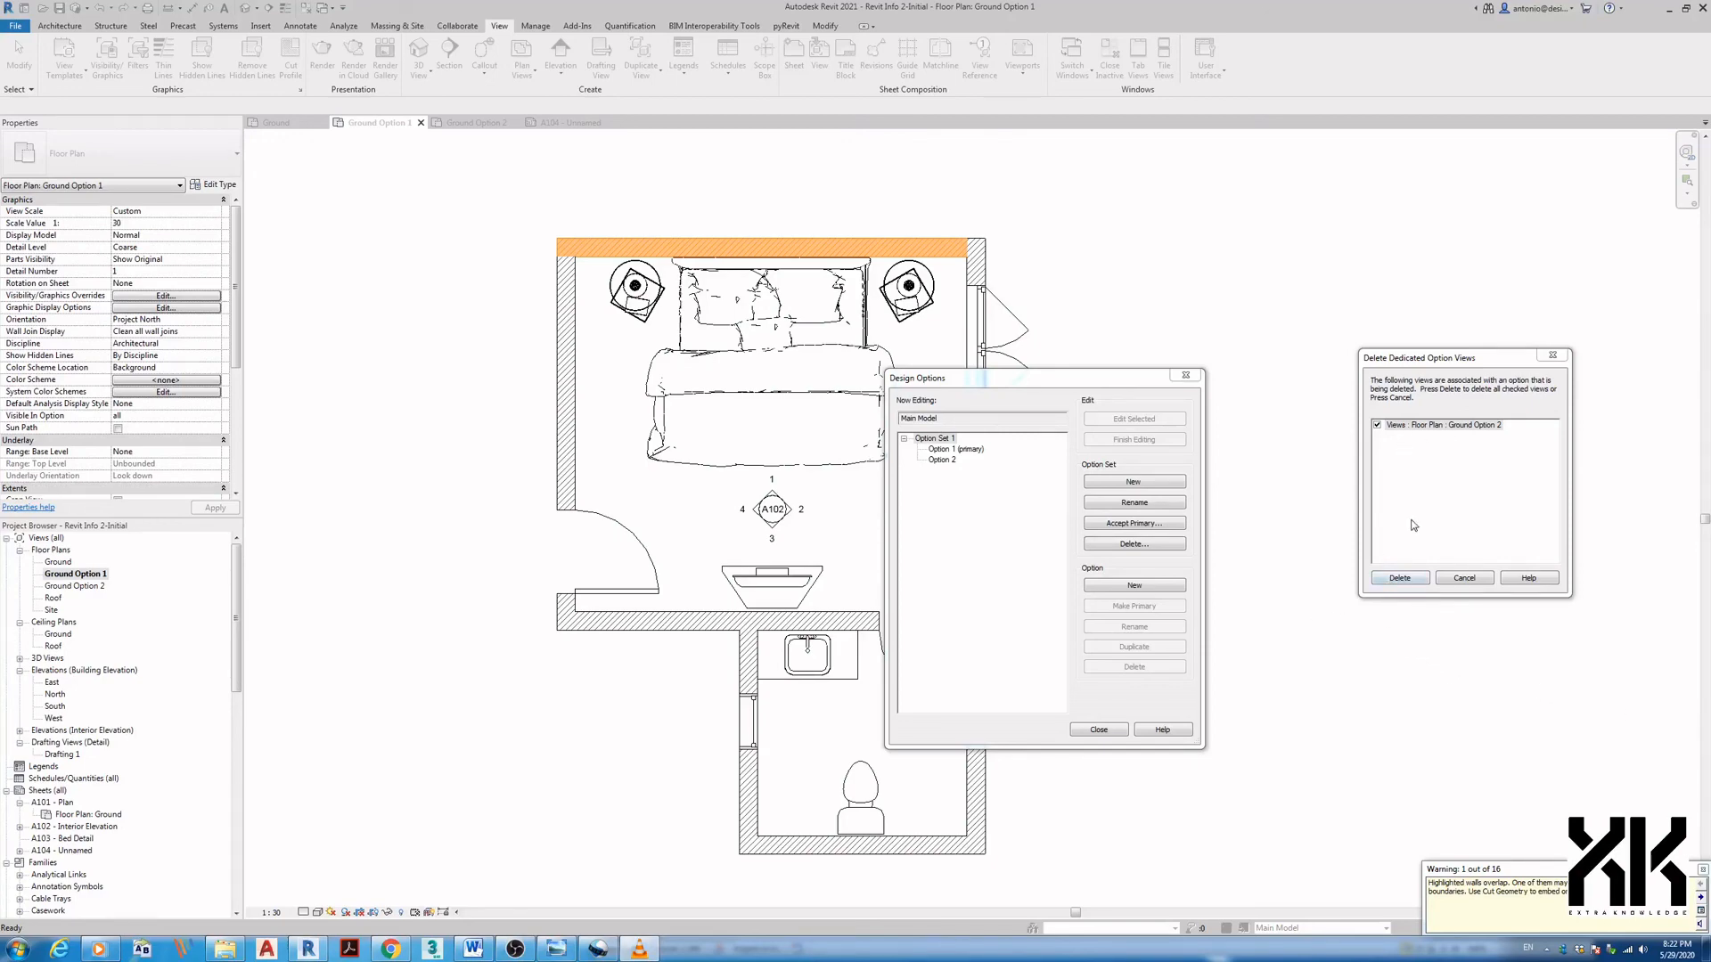
left_click(1400, 579)
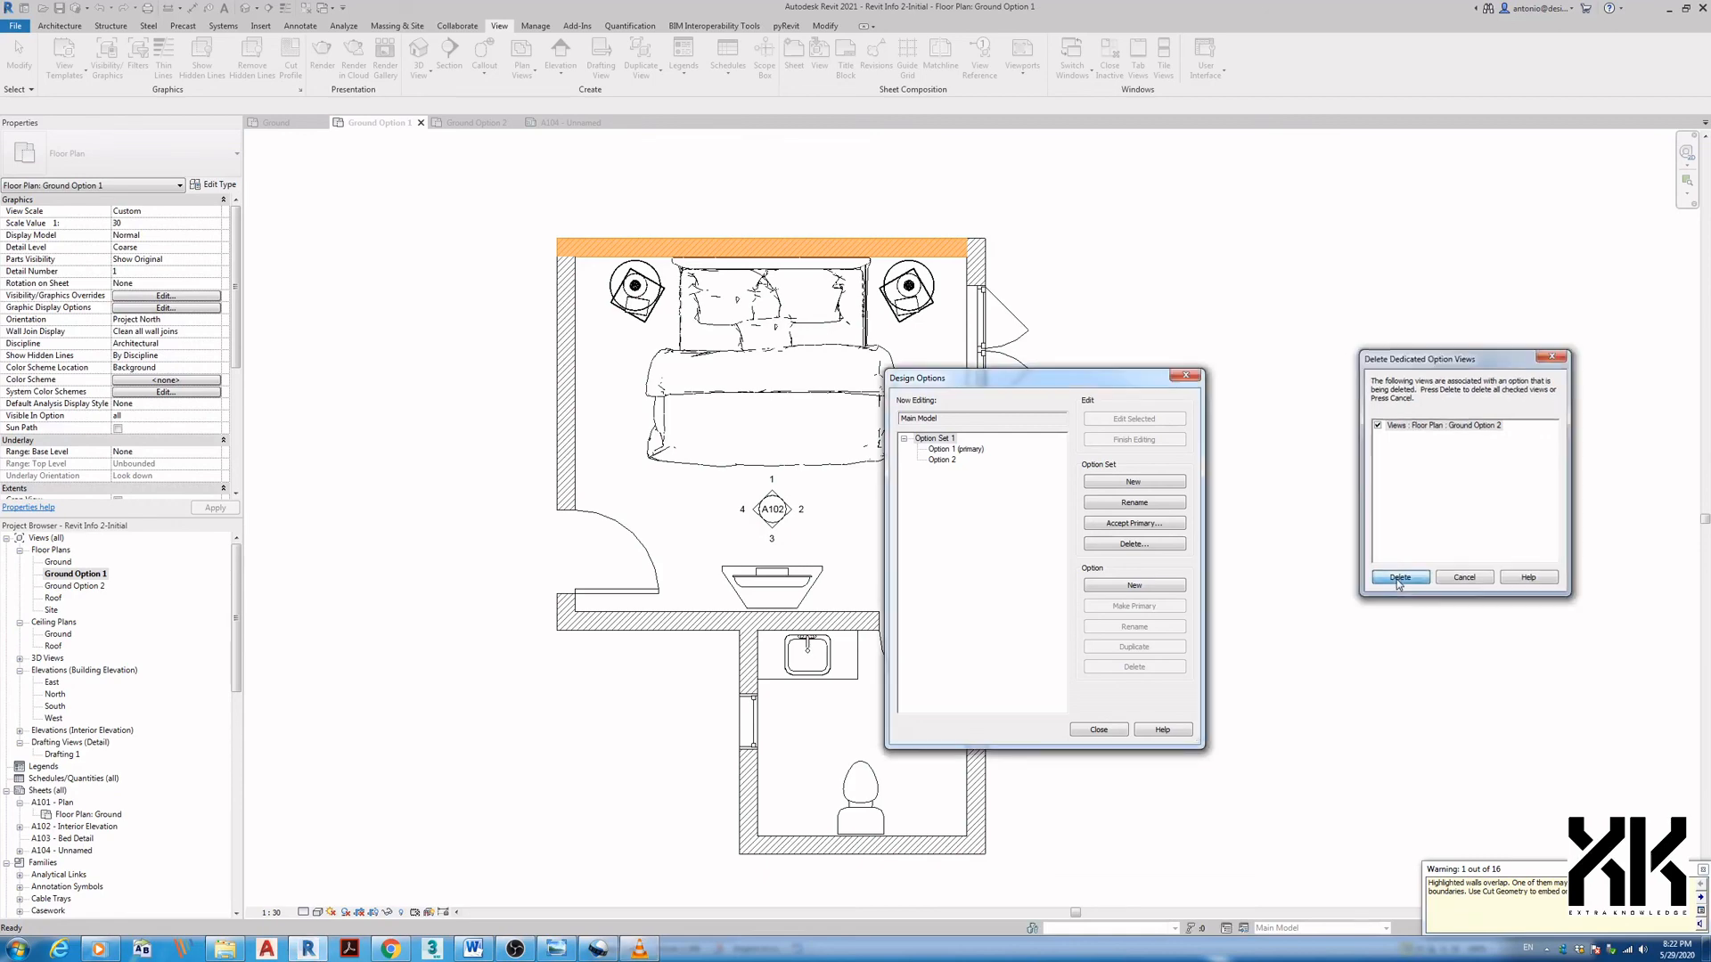
left_click(1099, 730)
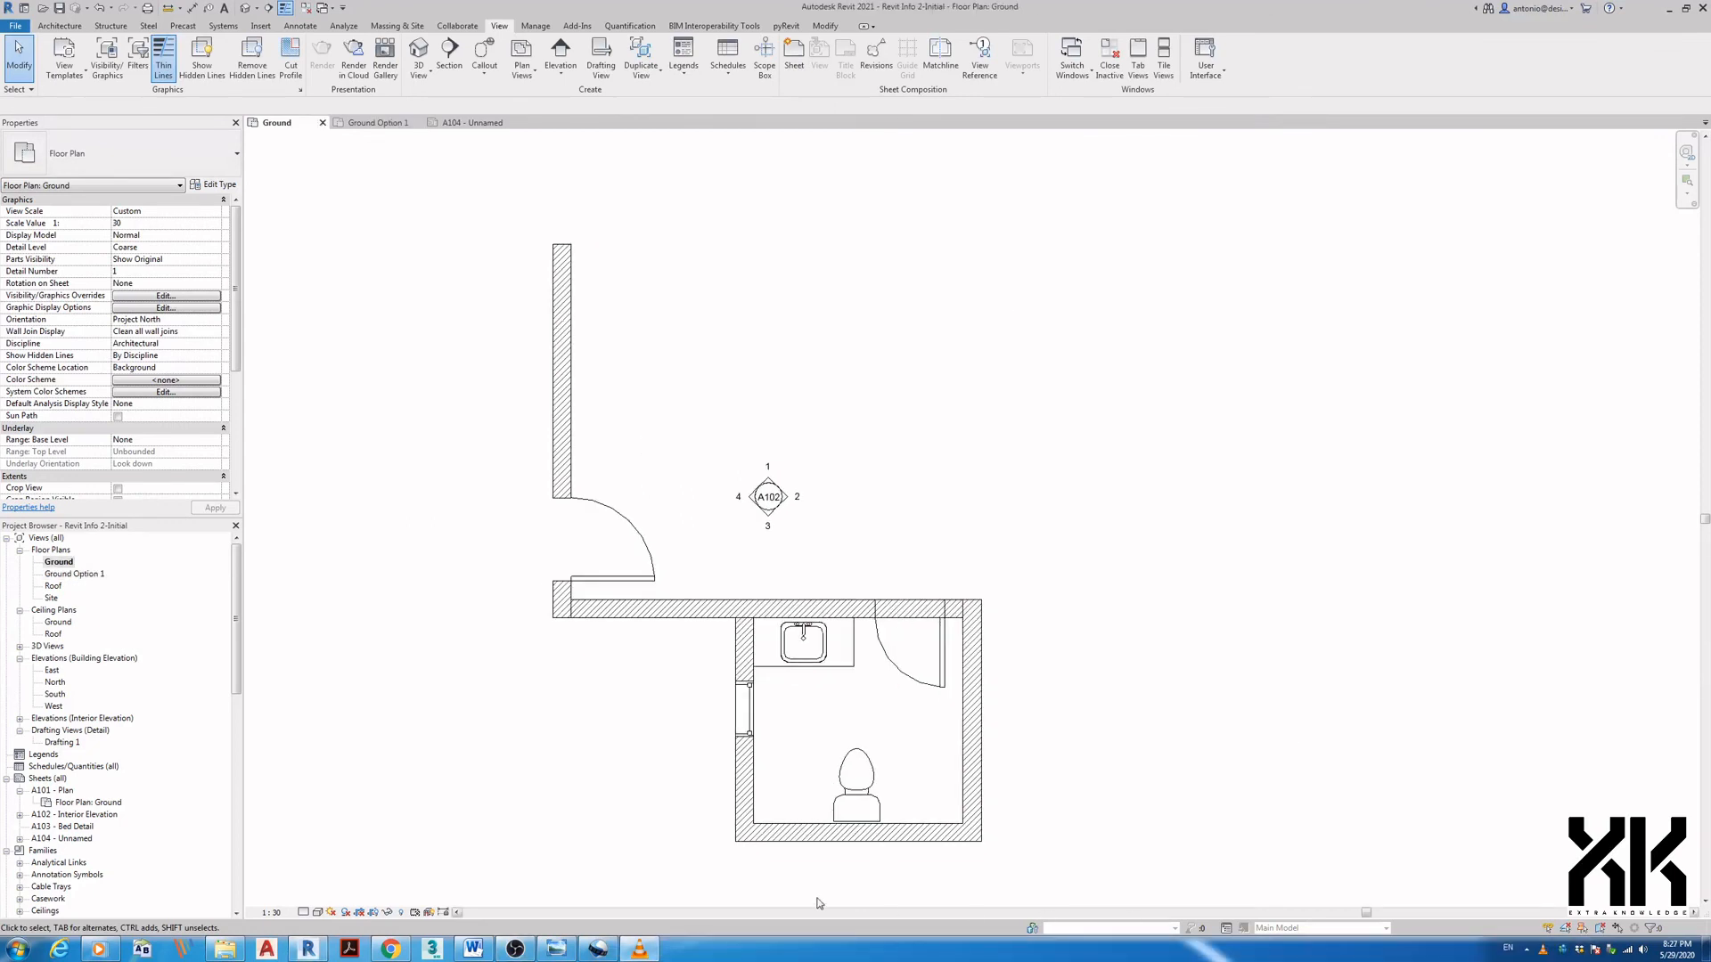
- Open sheet A104 and move the Ground Option 1 viewport right toward the centre
left_click(82, 840)
double_click(82, 840)
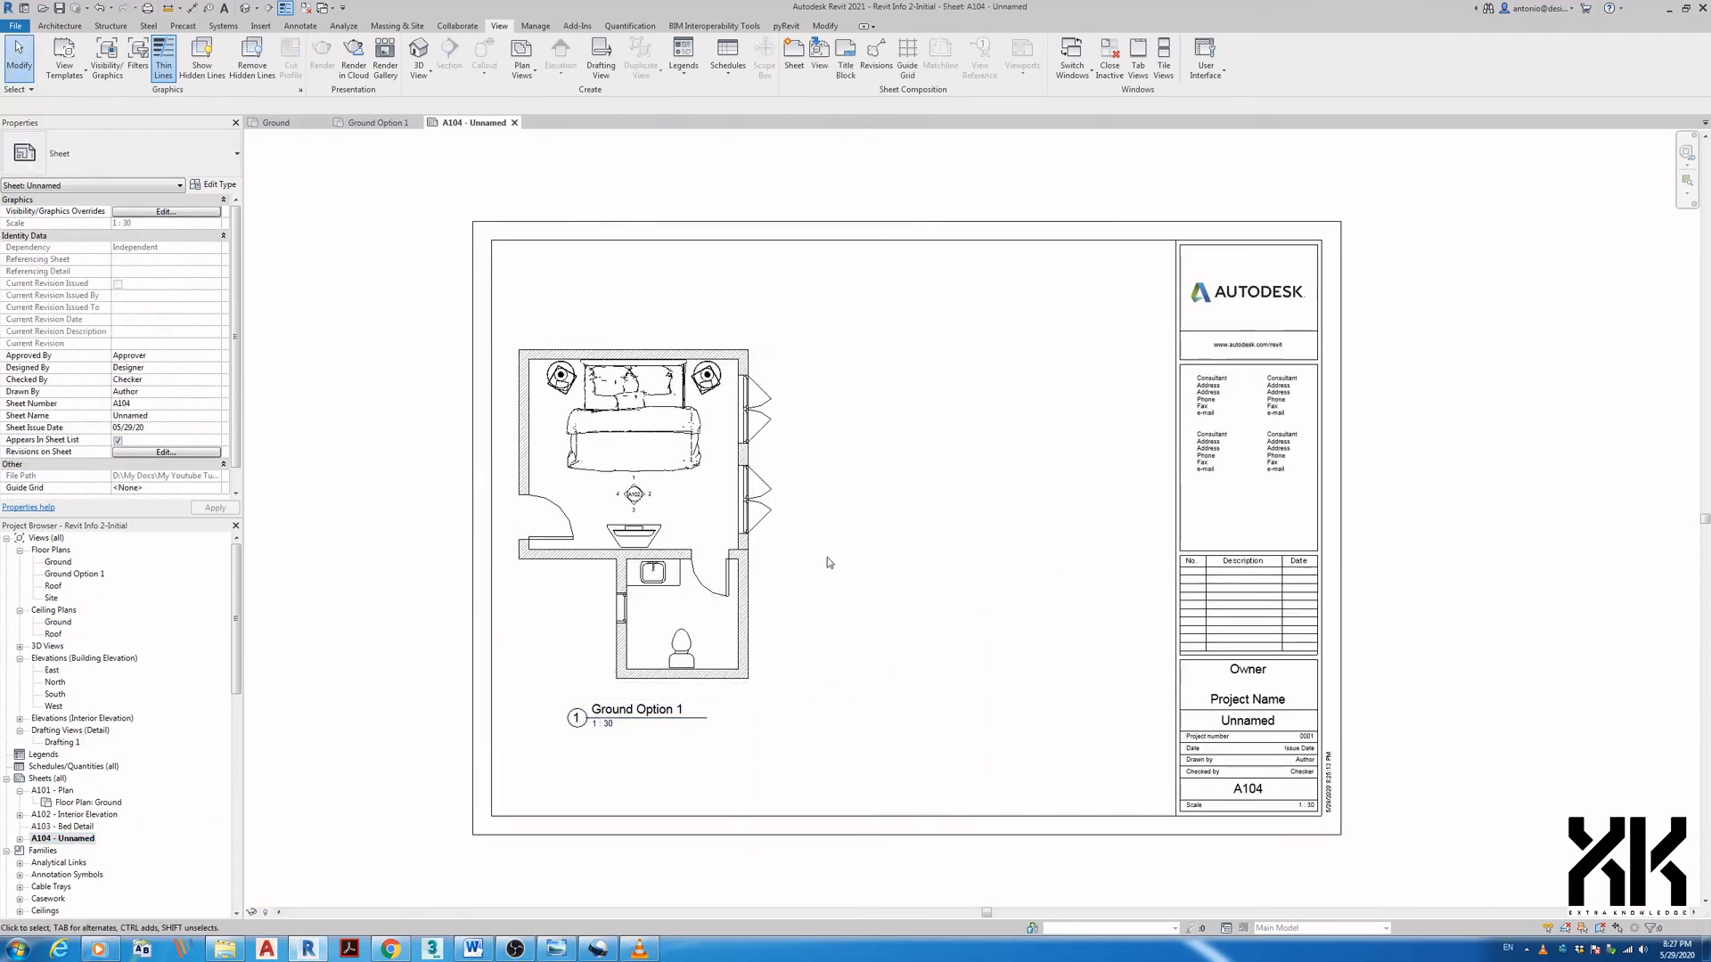
left_click(694, 482)
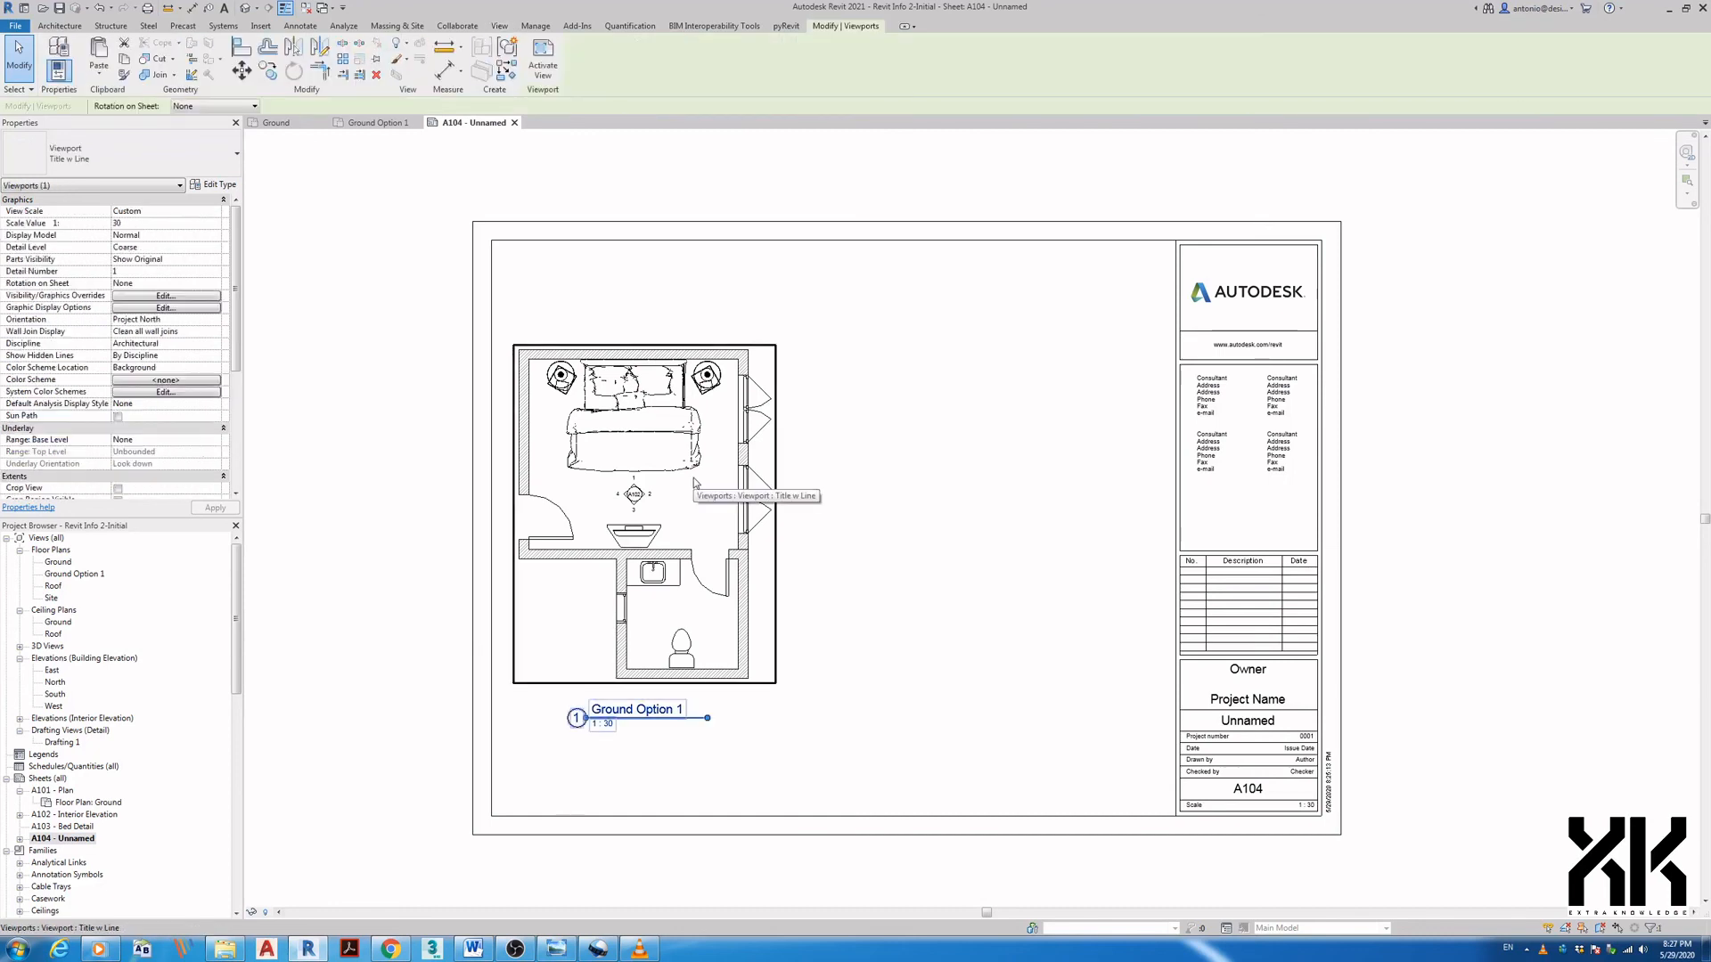
left_click_drag(660, 516, 838, 511)
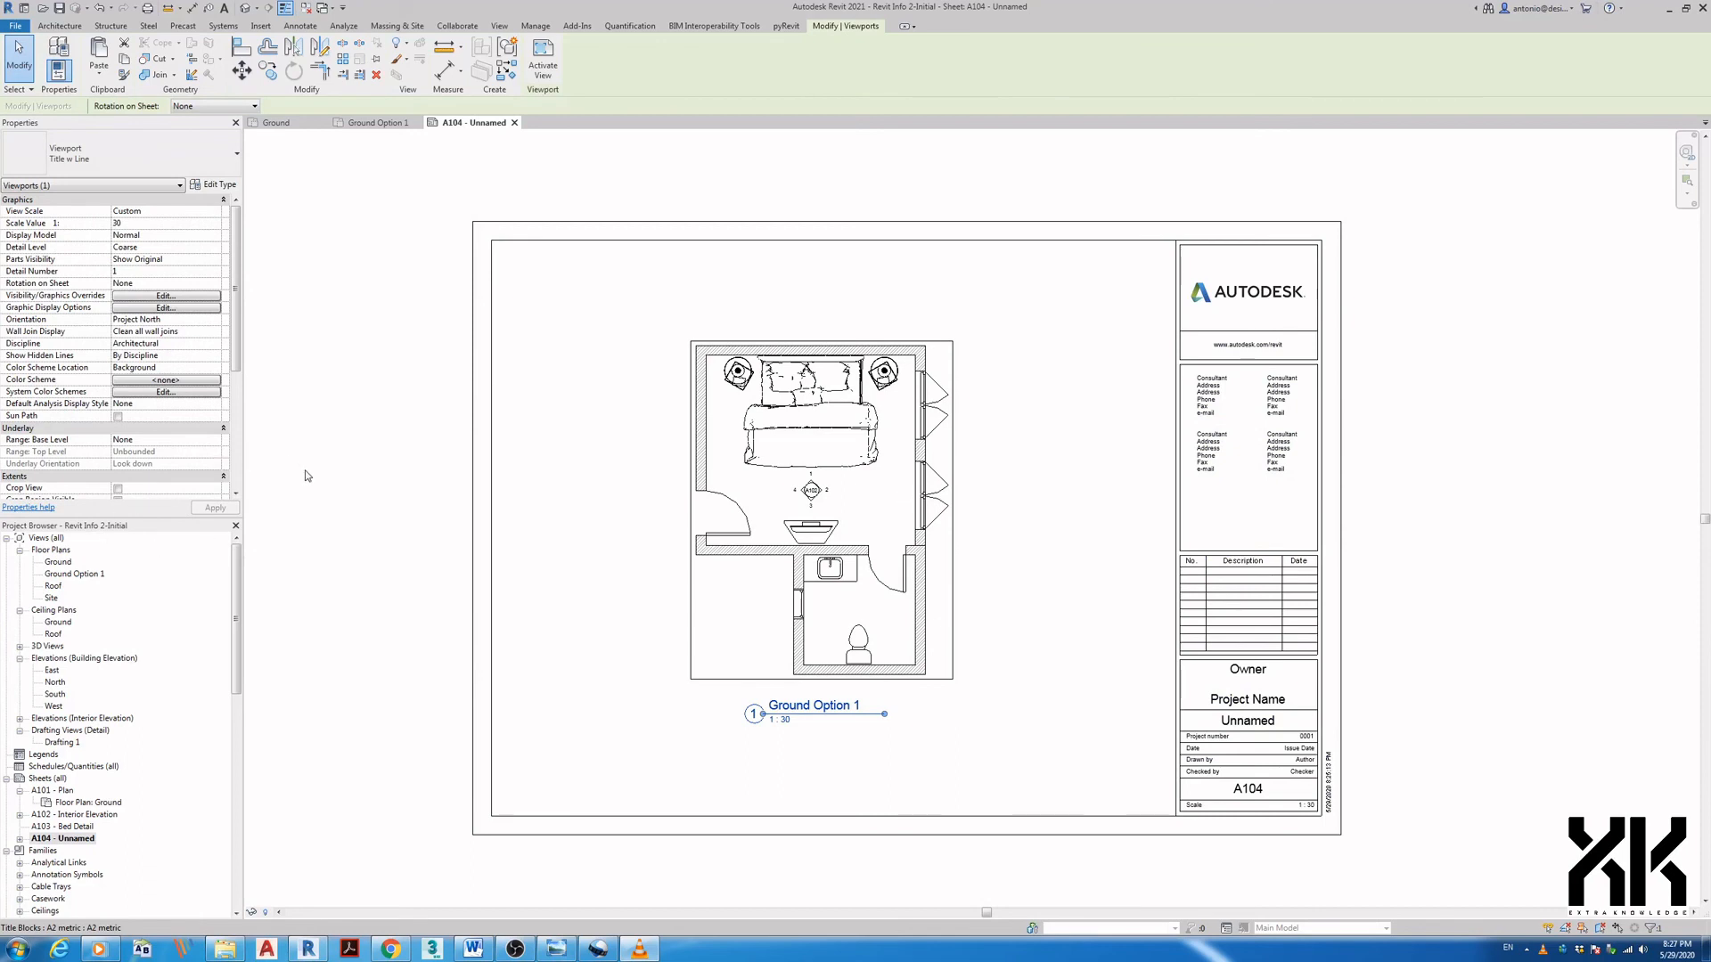
- Rename the viewport's view to 'Ground Floor Plan' in Properties
scroll(236, 358, "down", 5)
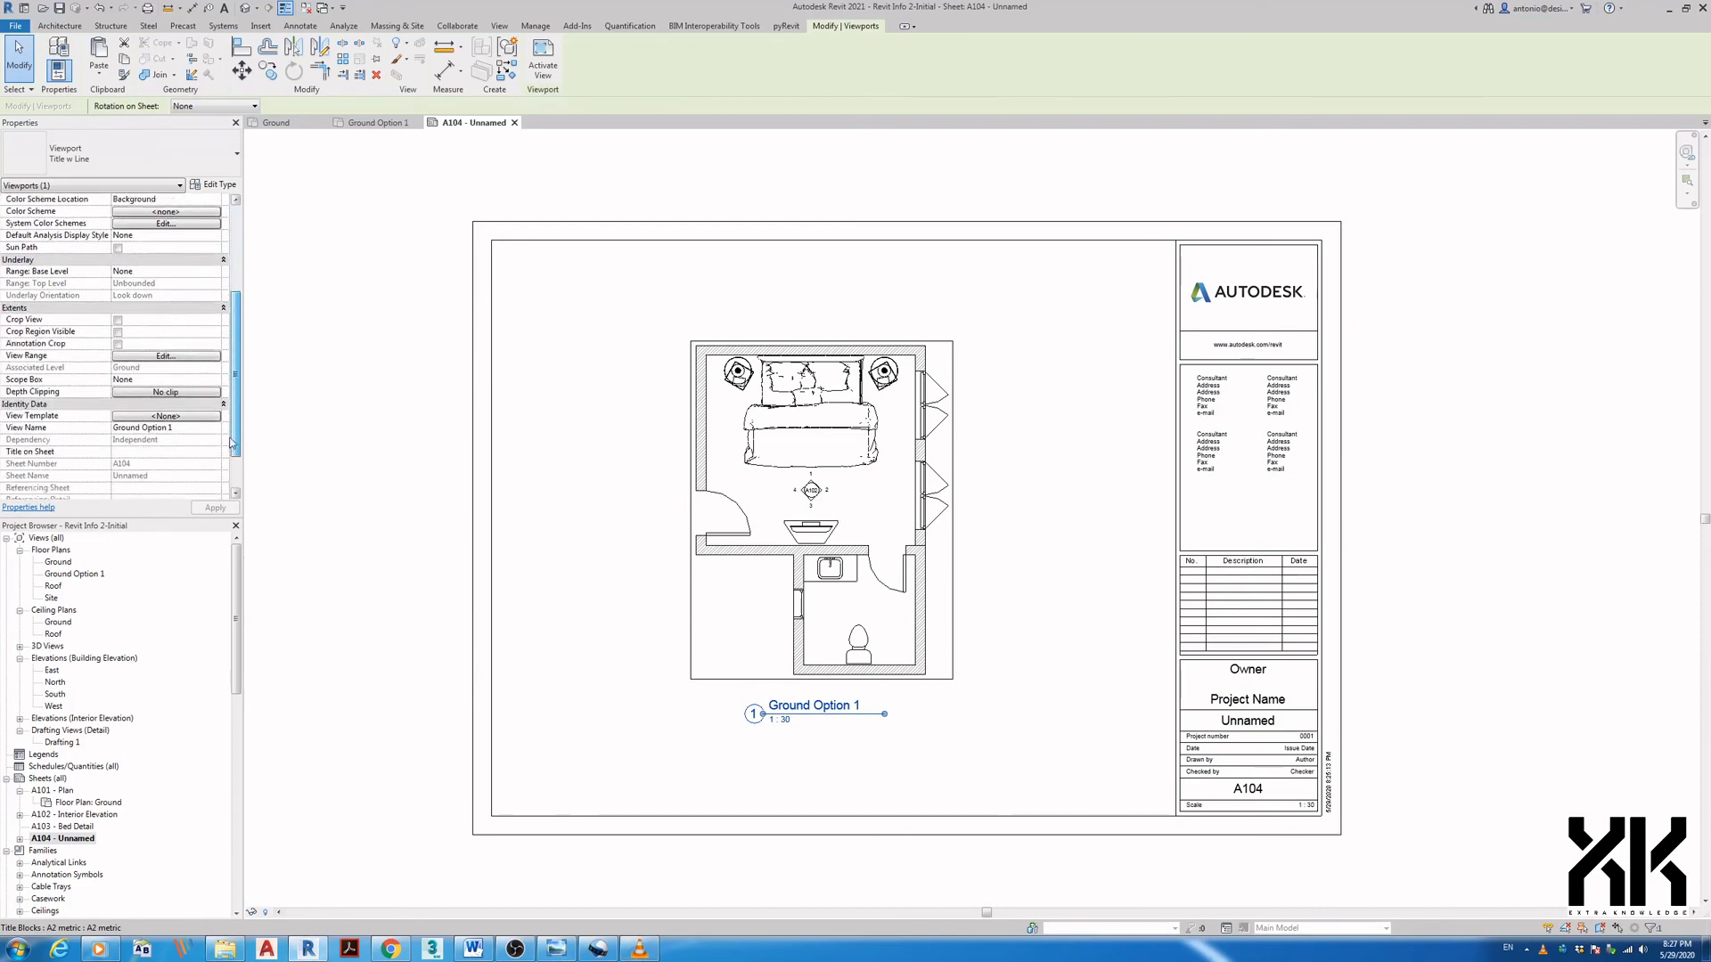
left_click(189, 368)
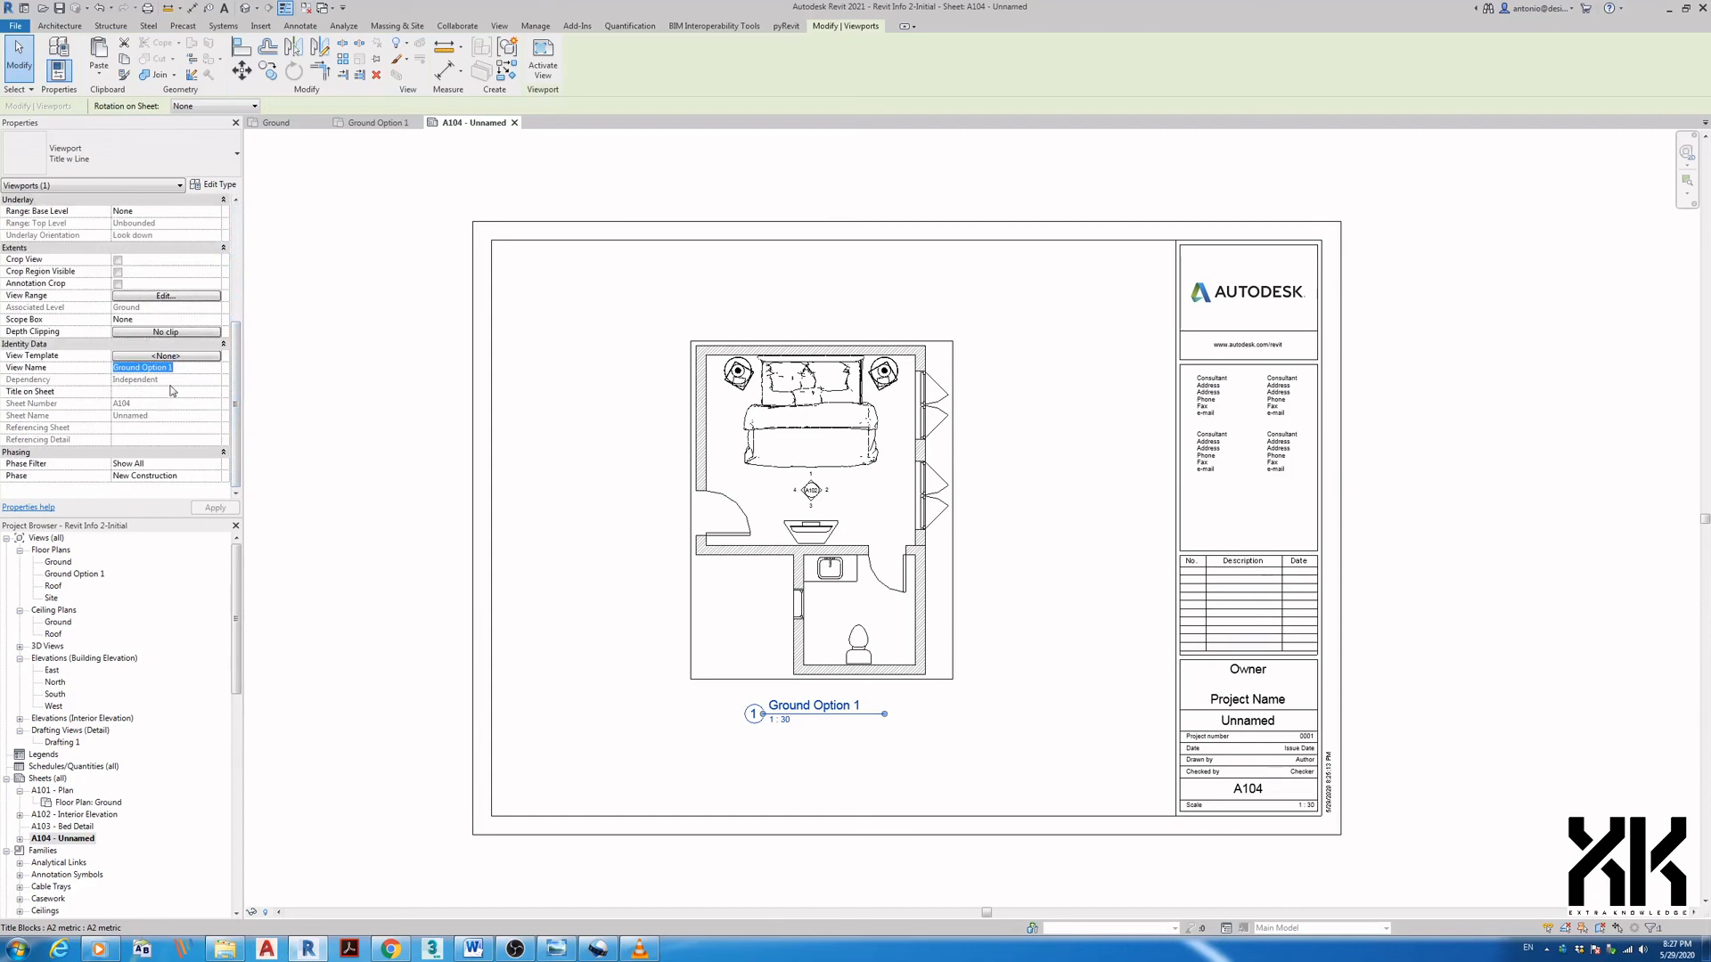
type("Groud")
key("BackSpace")
type("nd Floor Plan")
left_click(944, 746)
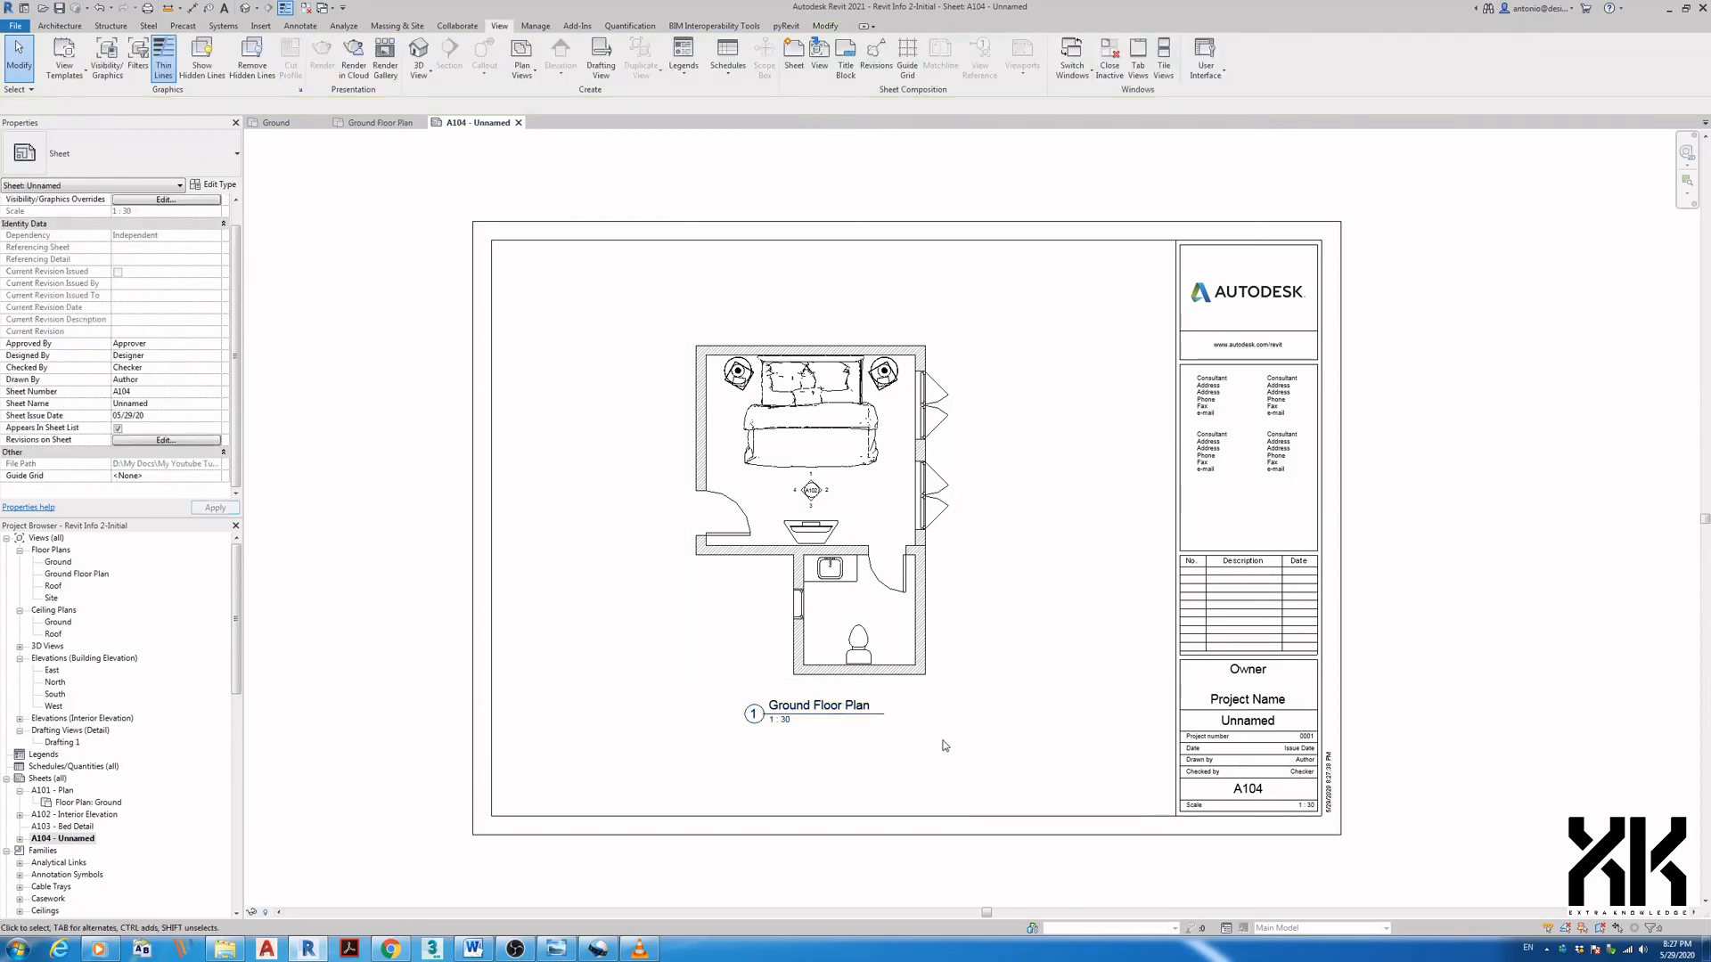